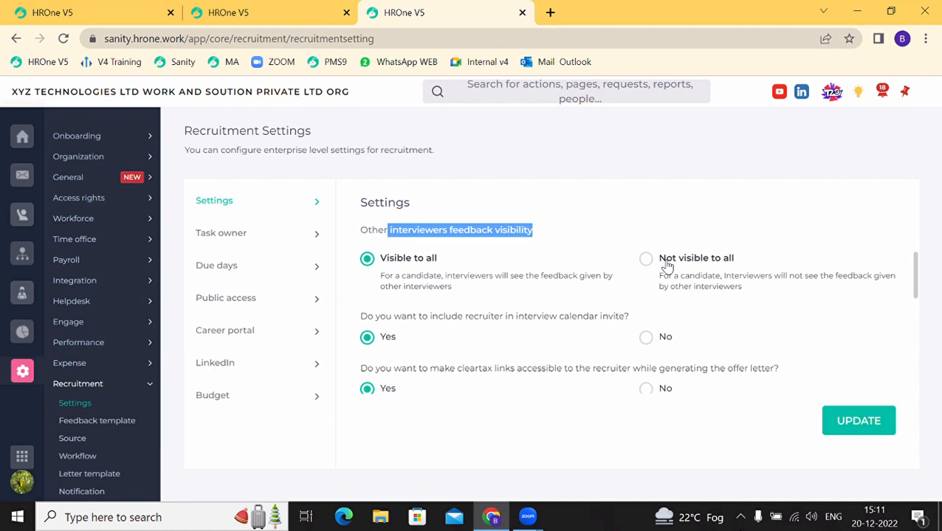
# Step: Highlight the recruiter calendar-invite and cleartax links questions in Recruitment Settings
pyautogui.scroll(-1, 667, 266)
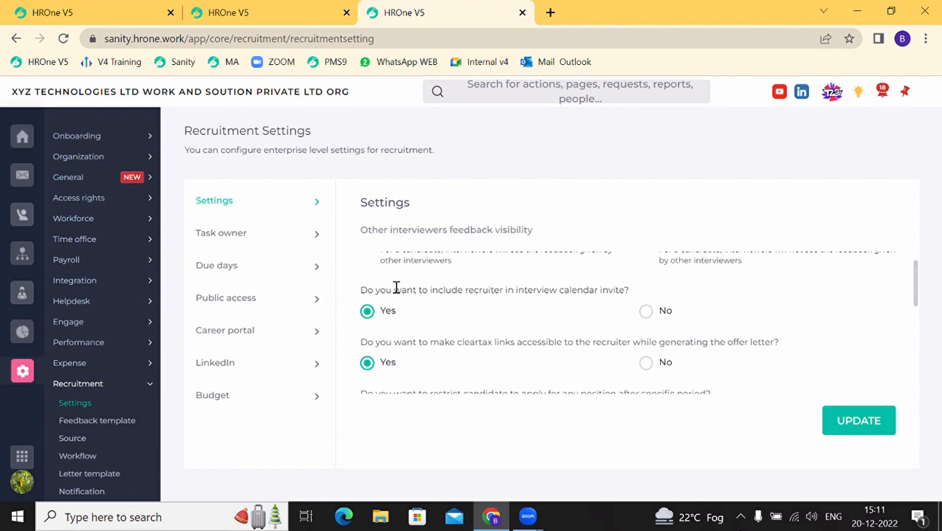
pyautogui.moveTo(395, 288); pyautogui.dragTo(541, 292)
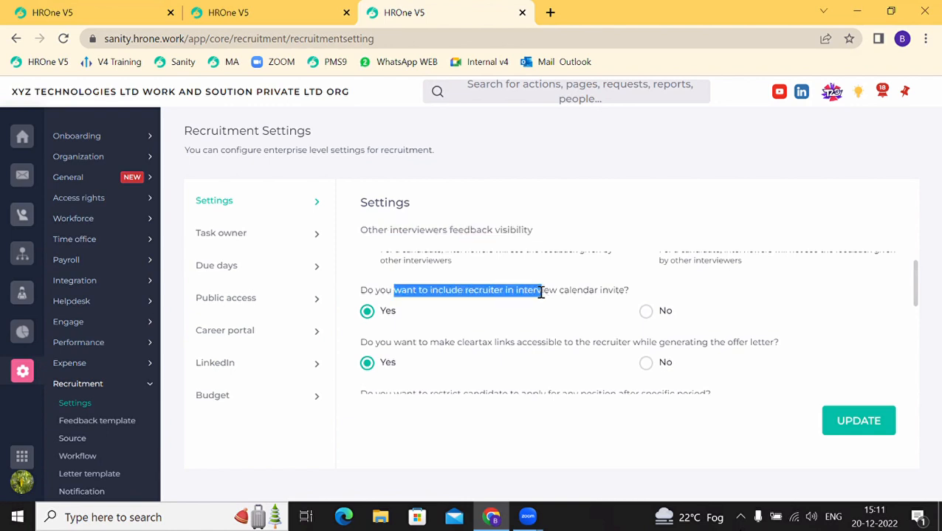
pyautogui.moveTo(541, 292); pyautogui.dragTo(542, 292)
pyautogui.scroll(-1, 420, 315)
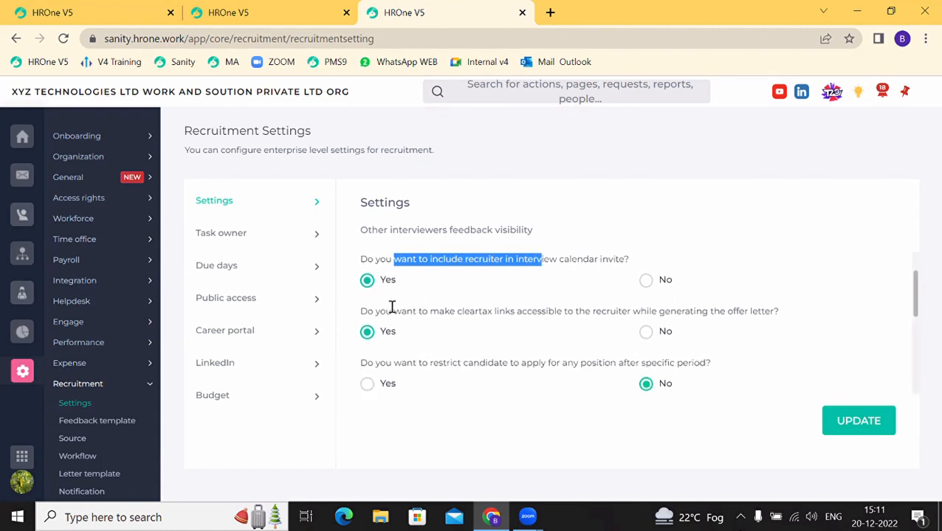
pyautogui.moveTo(395, 310); pyautogui.dragTo(539, 310)
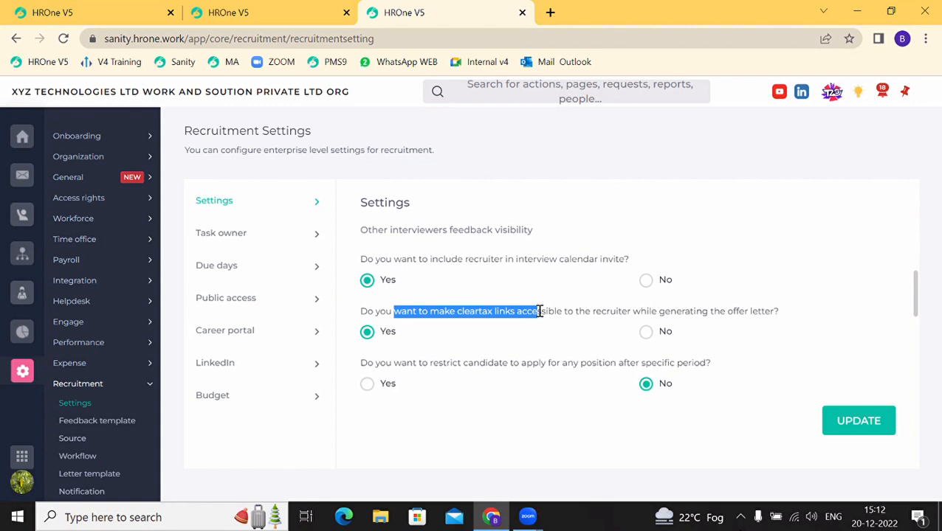
# Step: Set the candidate reapplication restriction to Yes, letting candidates reapply after 999 days
pyautogui.scroll(-1, 540, 311)
pyautogui.click(448, 318)
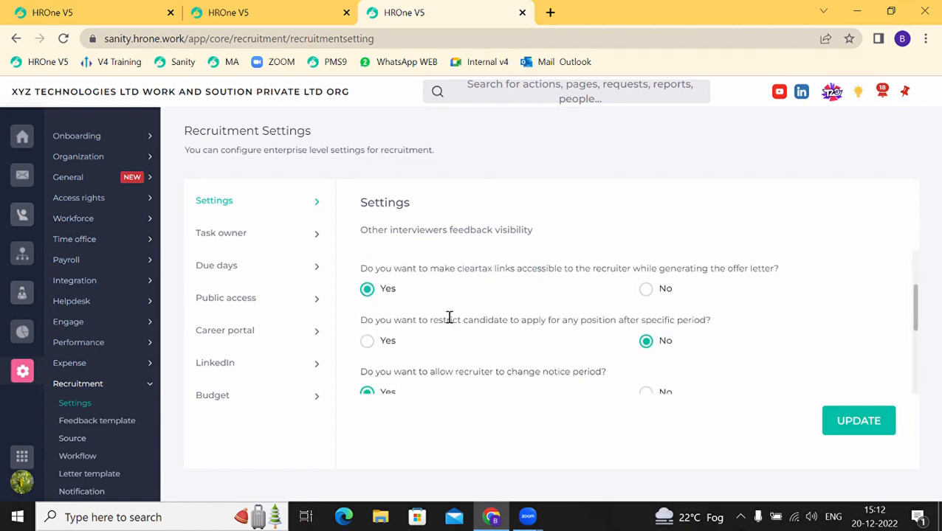
pyautogui.moveTo(406, 320); pyautogui.dragTo(619, 320)
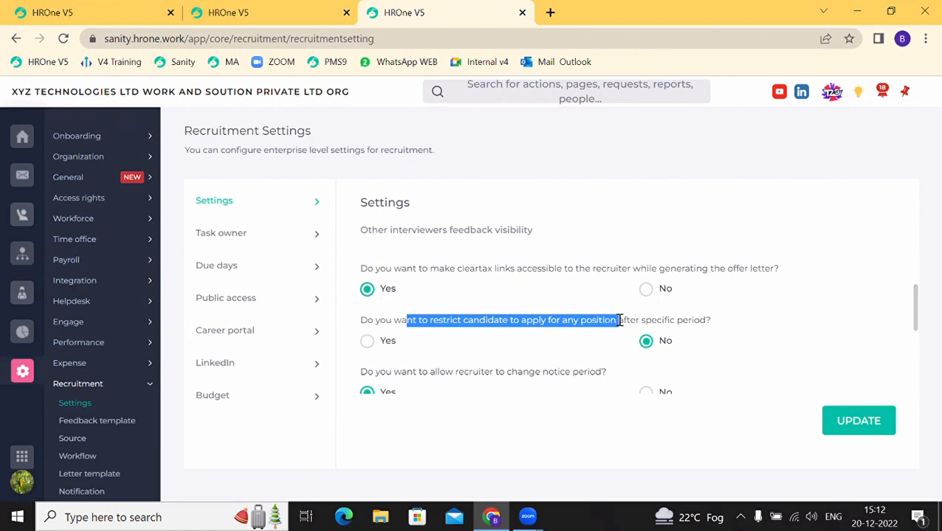
pyautogui.click(368, 342)
pyautogui.scroll(-1, 384, 348)
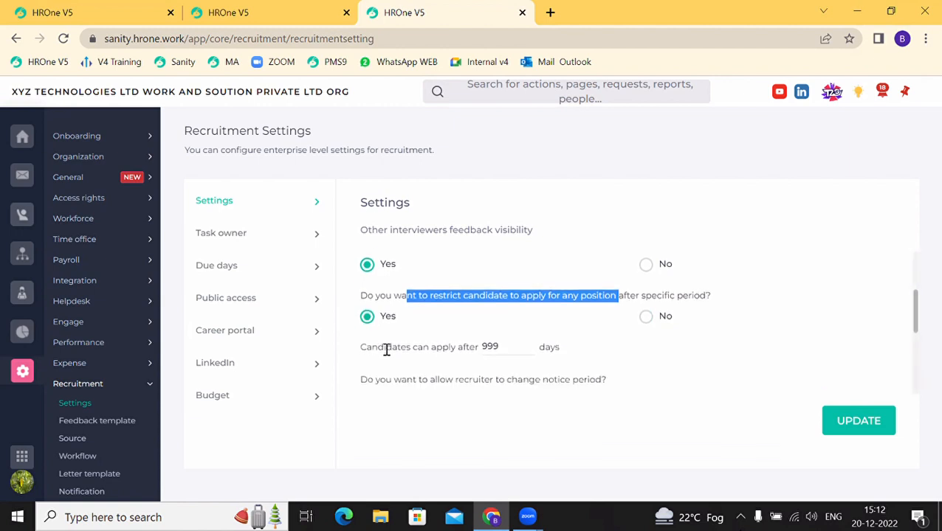
pyautogui.moveTo(387, 349); pyautogui.dragTo(489, 347)
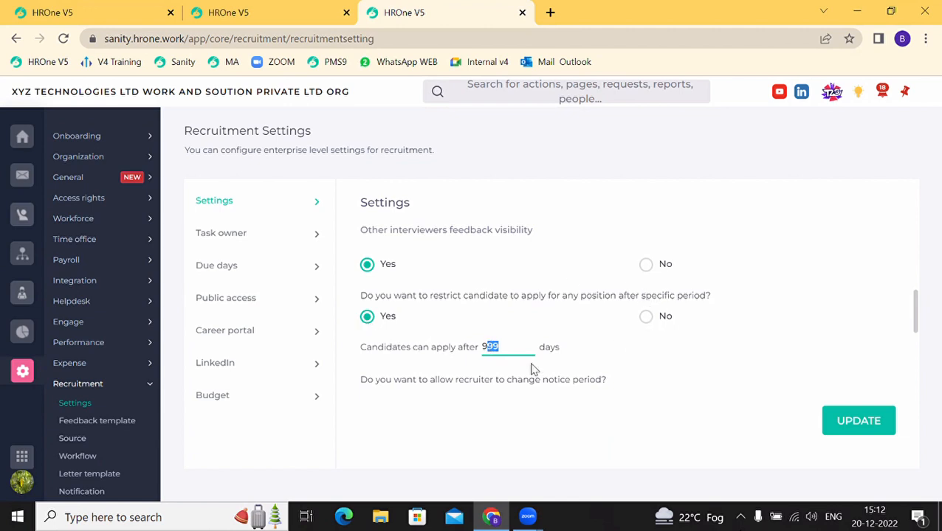
pyautogui.scroll(-1, 561, 361)
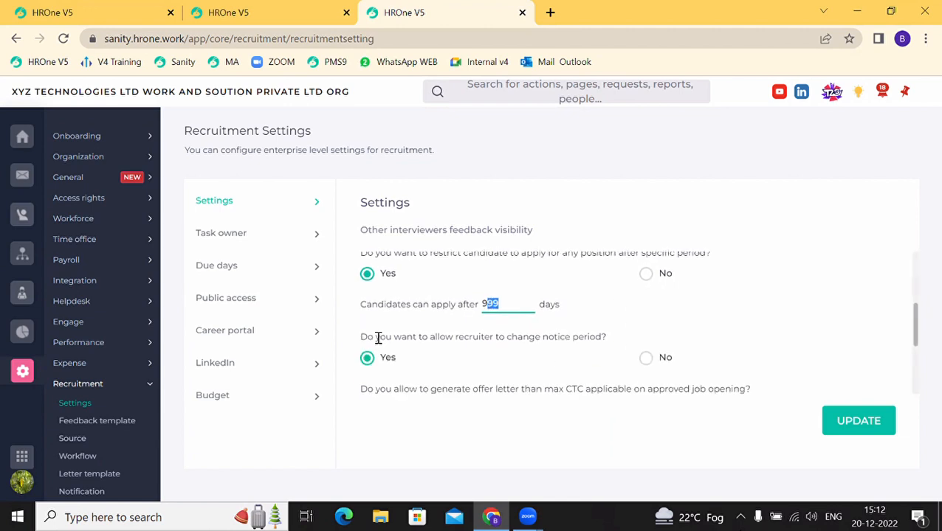
pyautogui.moveTo(378, 338); pyautogui.dragTo(519, 338)
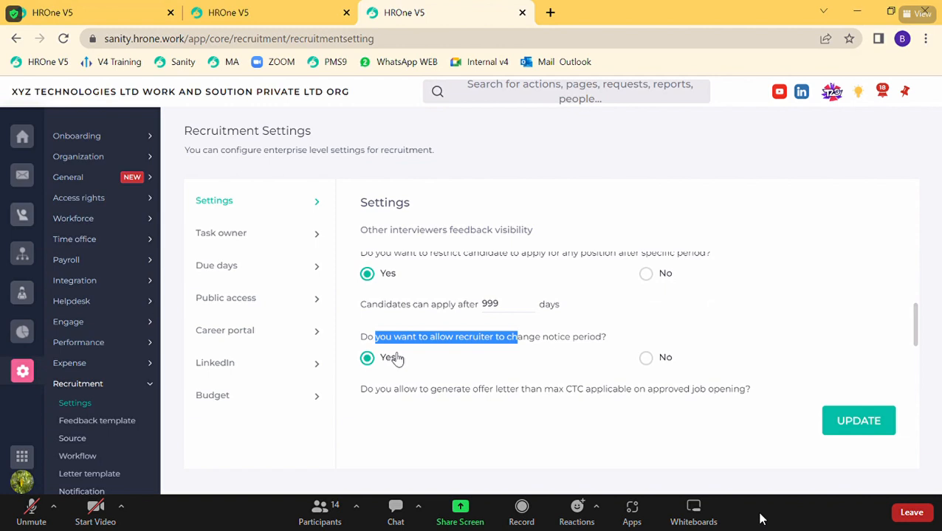
pyautogui.scroll(-1, 397, 359)
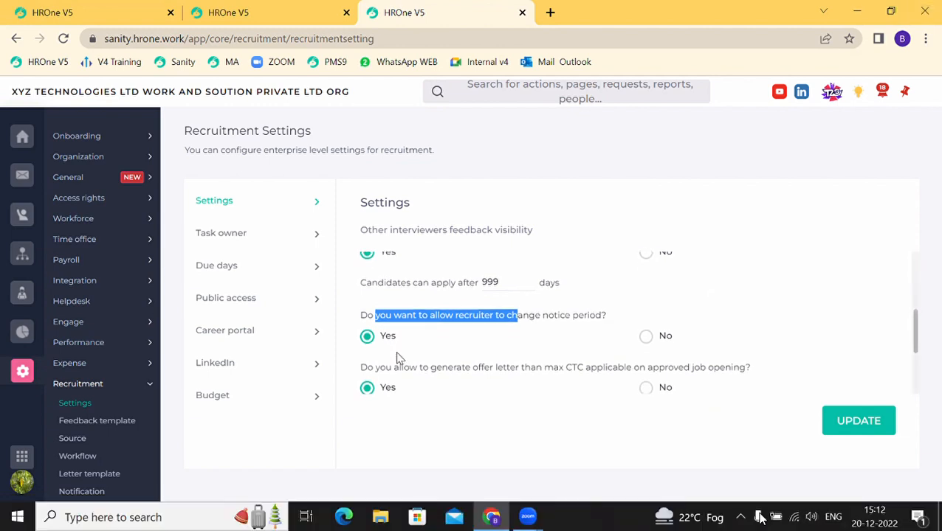
pyautogui.scroll(-5, 398, 359)
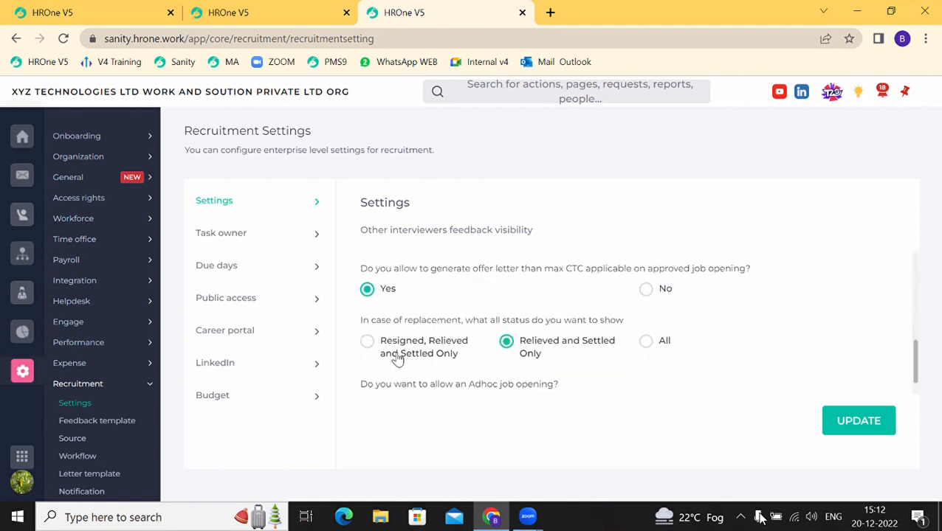
pyautogui.scroll(1, 399, 357)
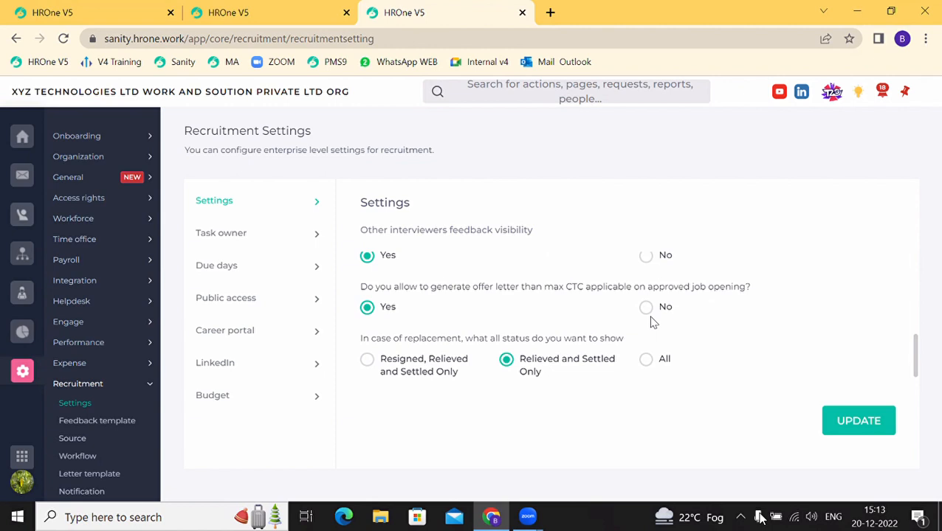
pyautogui.scroll(-1, 650, 322)
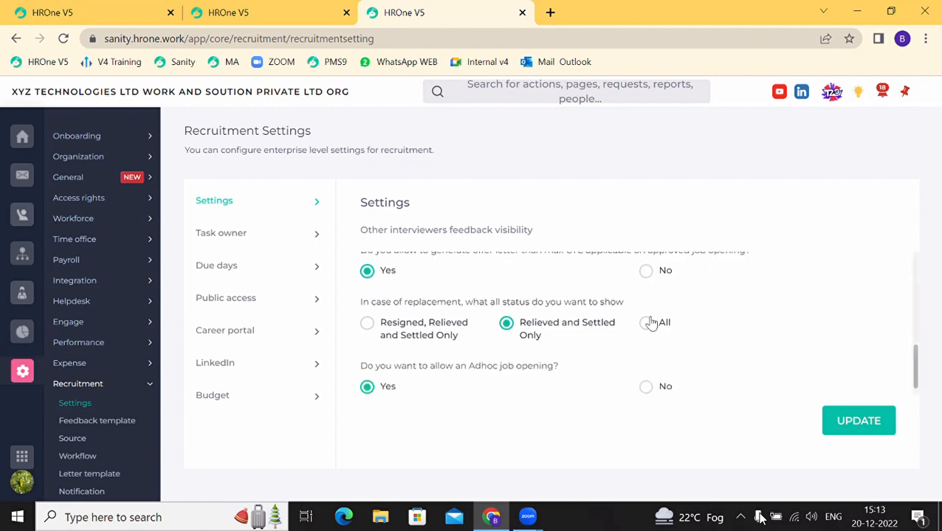
pyautogui.moveTo(385, 303); pyautogui.dragTo(583, 305)
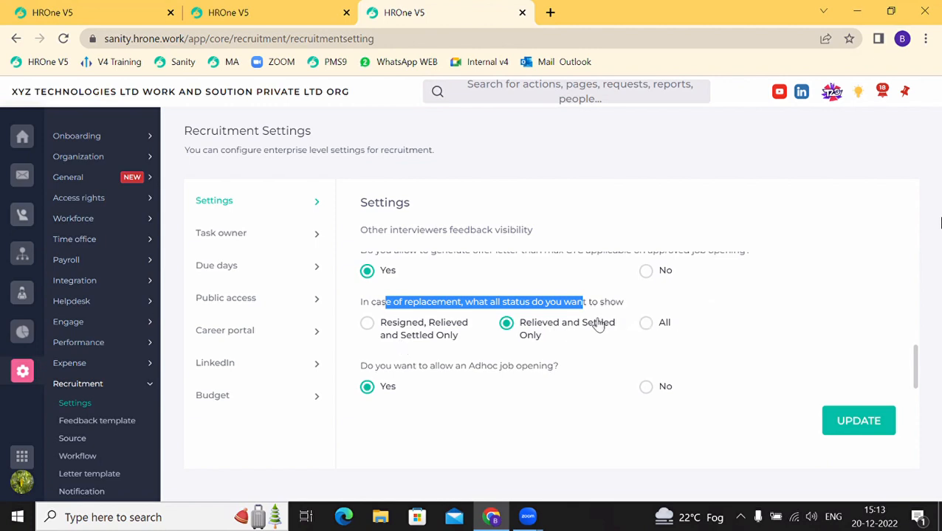
pyautogui.click(366, 325)
pyautogui.click(505, 327)
pyautogui.scroll(-1, 647, 331)
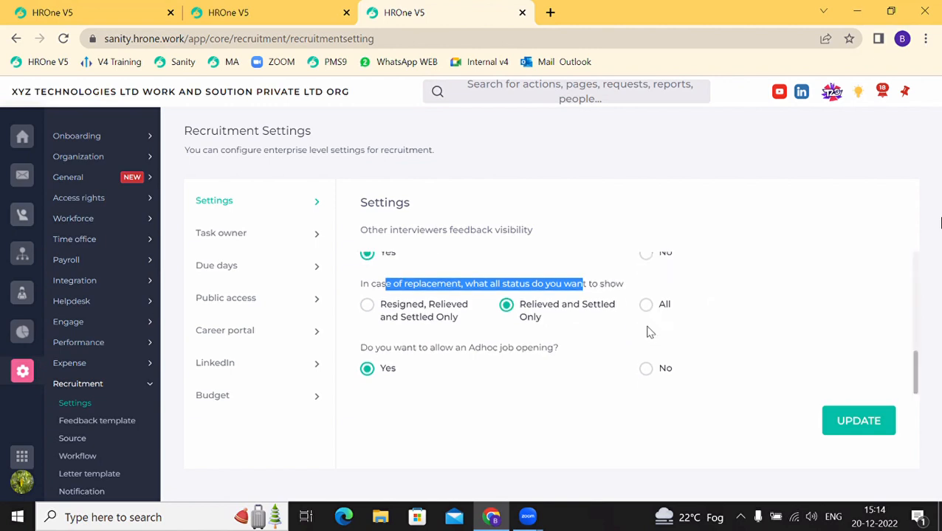
pyautogui.moveTo(408, 348); pyautogui.dragTo(540, 352)
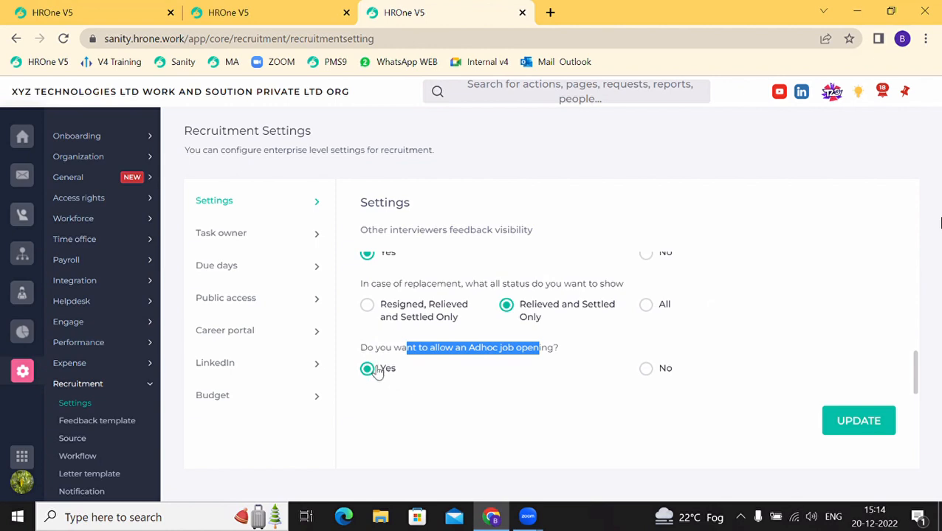
pyautogui.scroll(5, 377, 369)
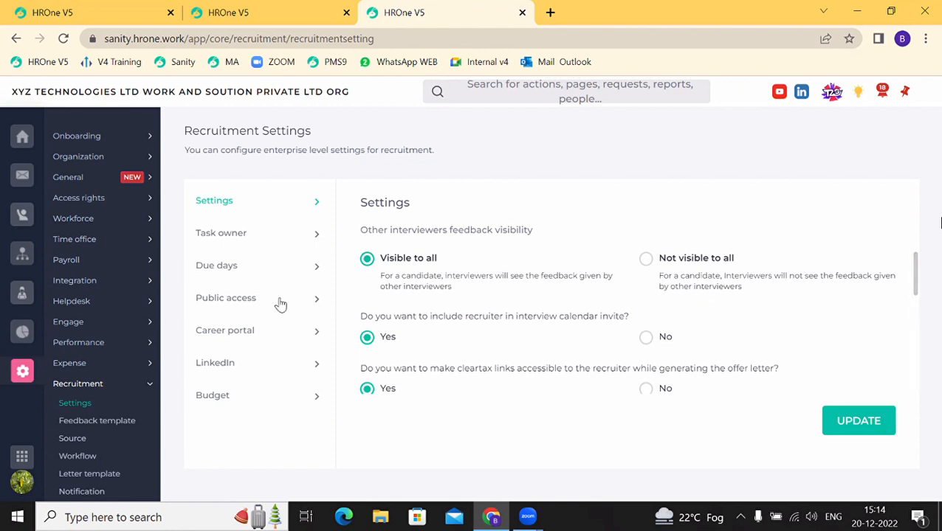
# Step: Review the Assign recruiter task under Task owner, then show the Due days by seniority level
pyautogui.click(226, 238)
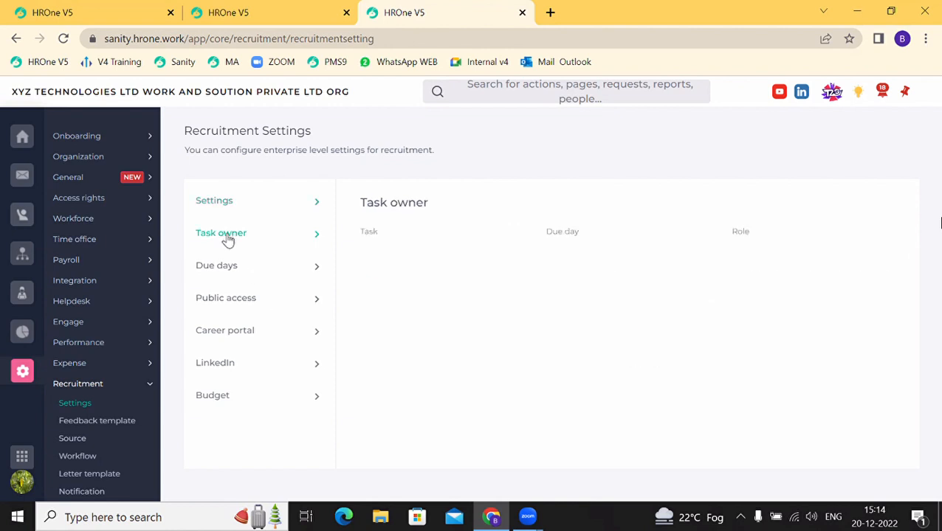
pyautogui.moveTo(442, 256); pyautogui.dragTo(394, 254)
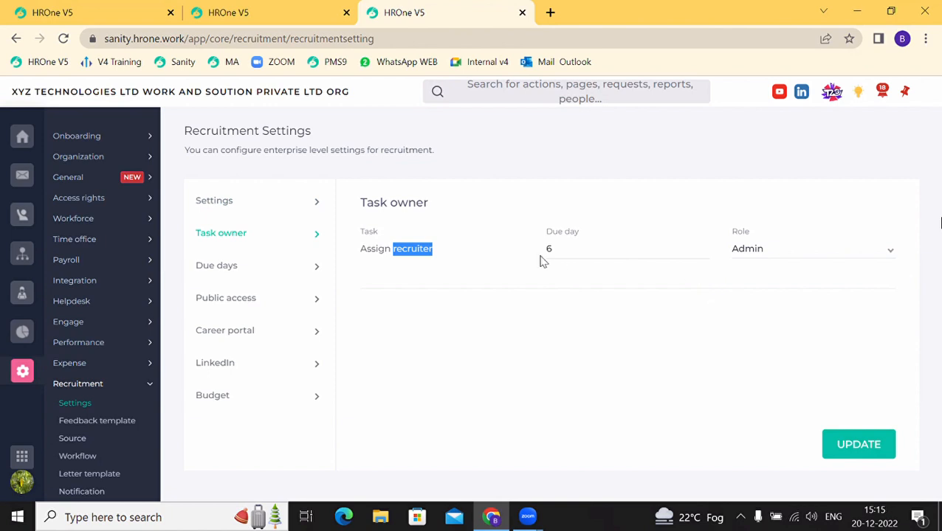
pyautogui.click(446, 260)
pyautogui.moveTo(446, 259); pyautogui.dragTo(361, 257)
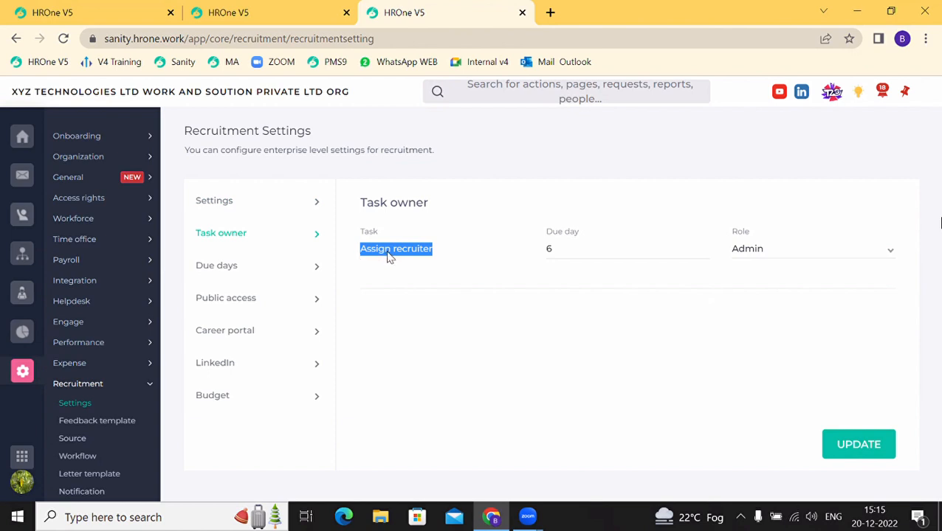
pyautogui.click(221, 265)
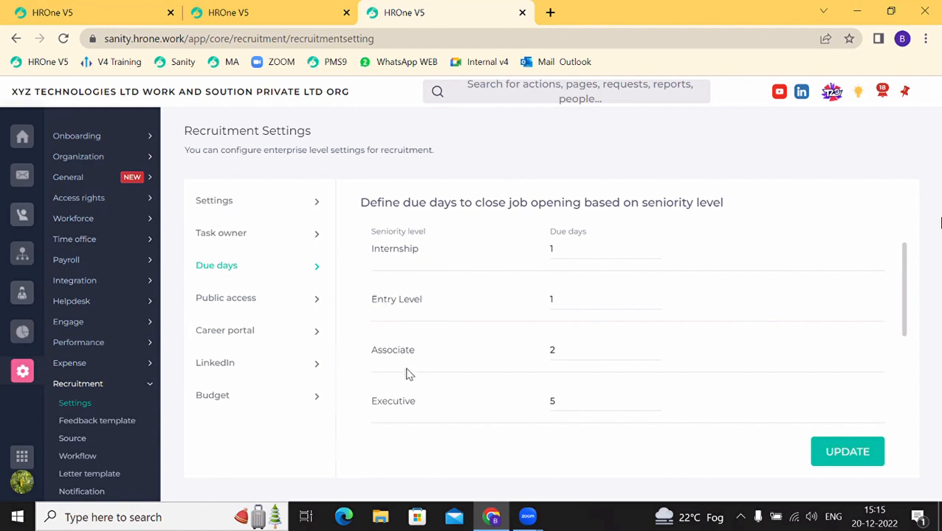
pyautogui.scroll(-2, 408, 375)
pyautogui.scroll(-2, 408, 375)
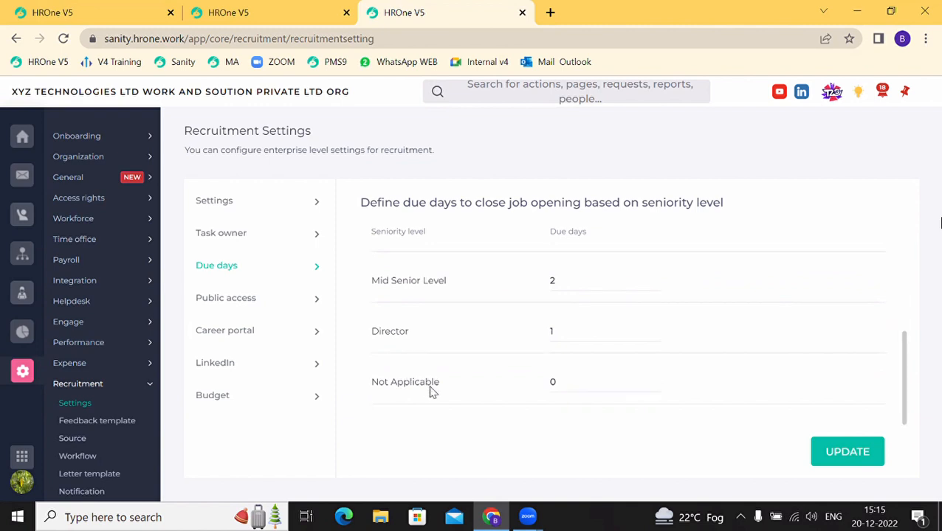
pyautogui.moveTo(449, 389); pyautogui.dragTo(386, 387)
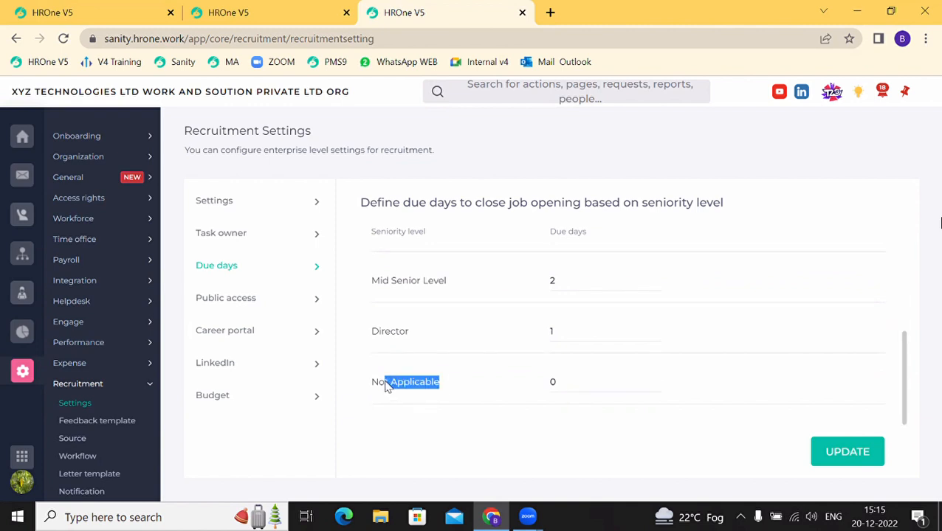
pyautogui.scroll(3, 391, 379)
pyautogui.scroll(-2, 397, 347)
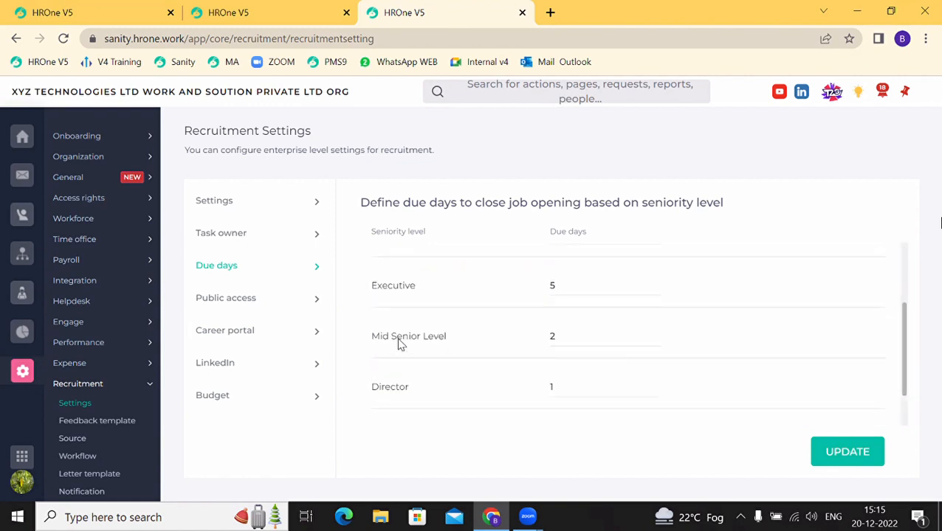
pyautogui.scroll(2, 397, 344)
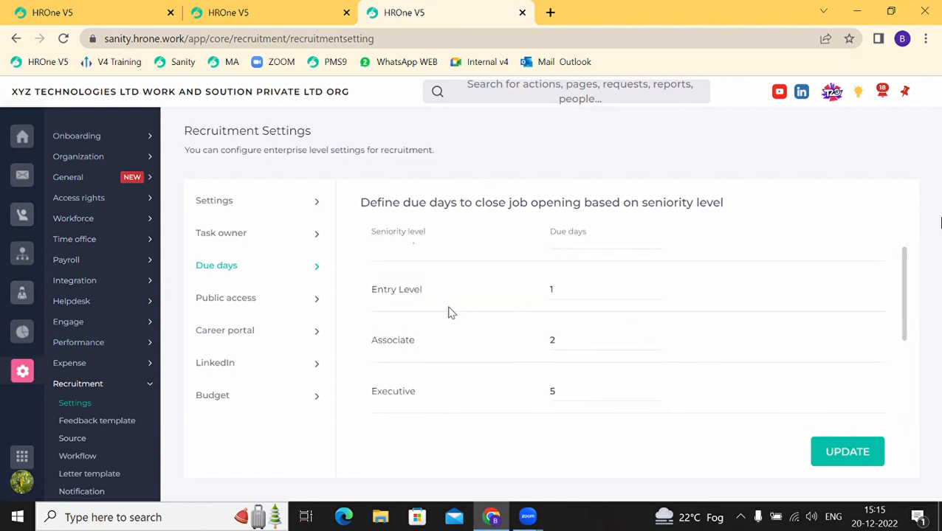
pyautogui.scroll(-3, 463, 332)
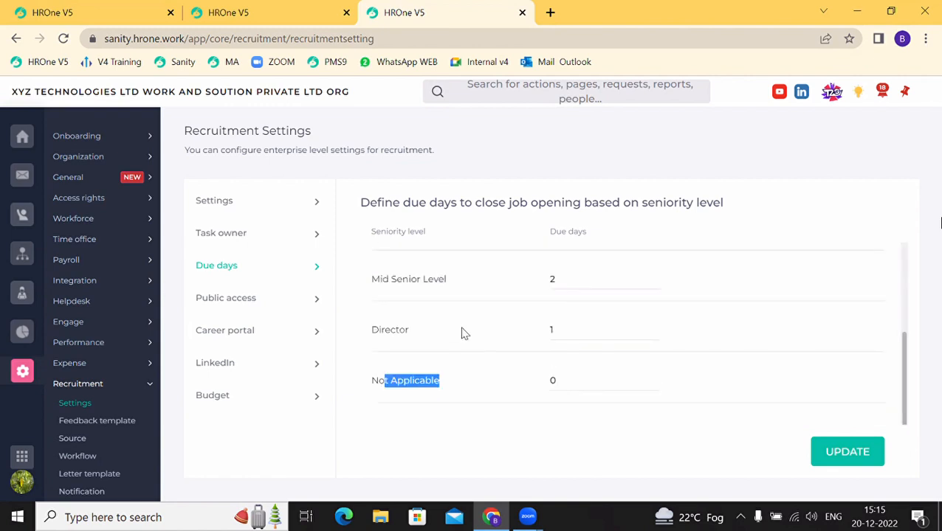
# Step: Highlight the Career portal and Referral post columns in Public access, then show Career portal settings
pyautogui.click(225, 303)
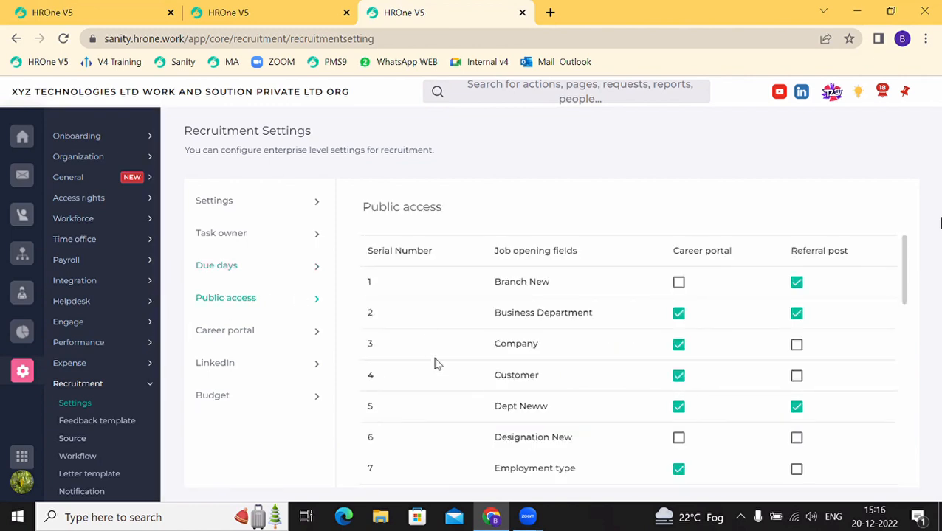
pyautogui.scroll(-8, 498, 408)
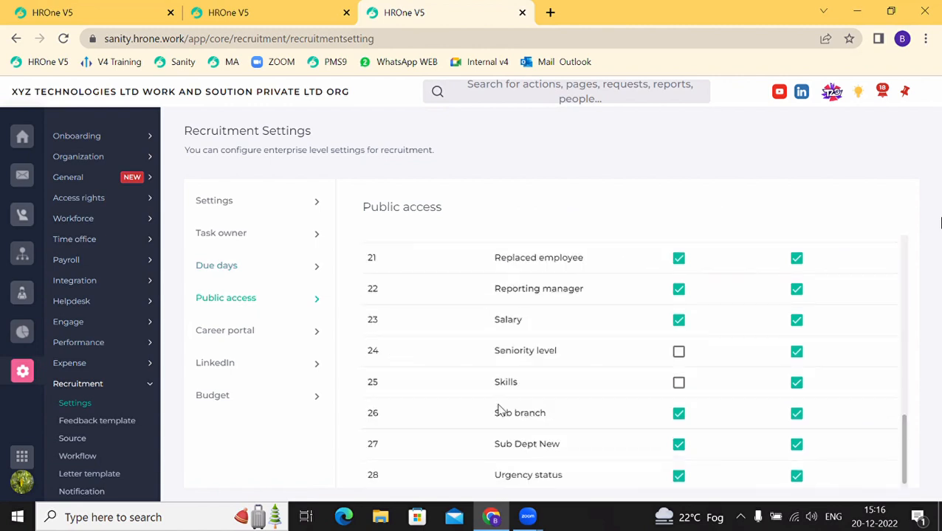
pyautogui.scroll(-1, 502, 411)
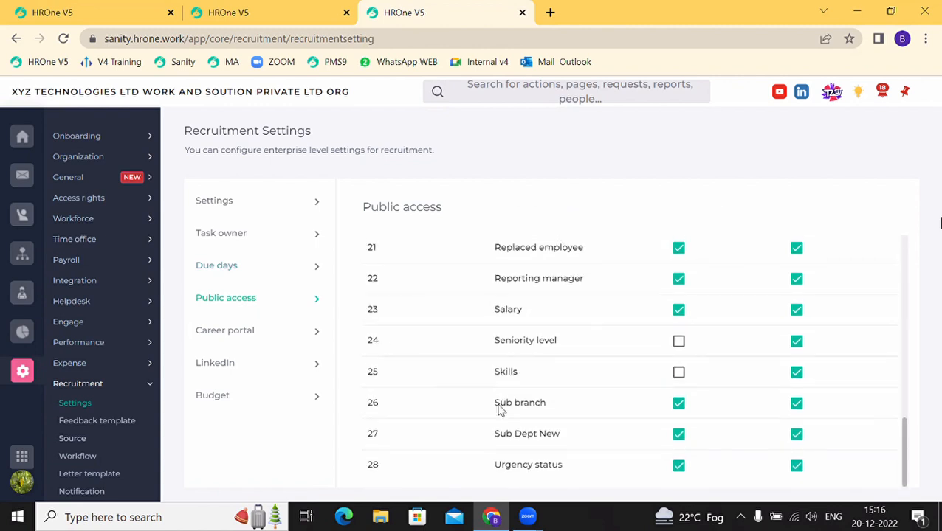
pyautogui.scroll(8, 499, 411)
pyautogui.scroll(1, 498, 408)
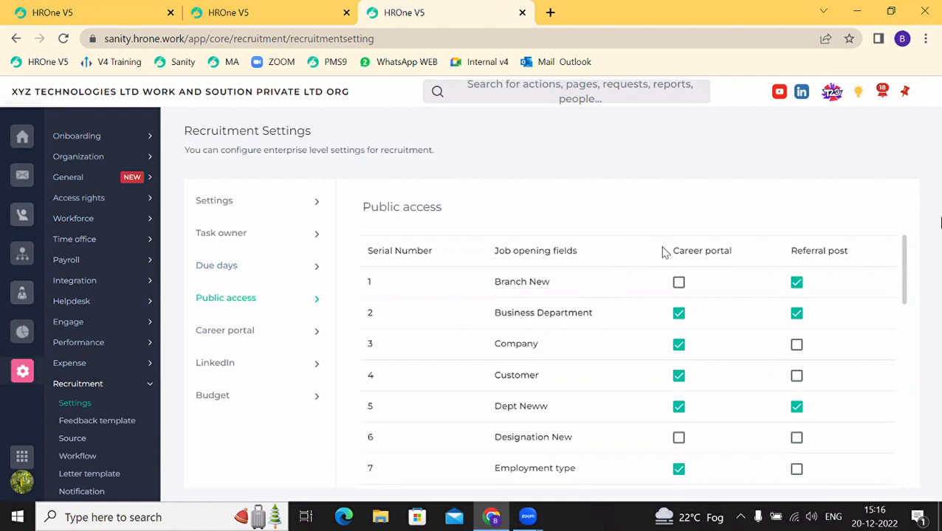
pyautogui.moveTo(666, 252); pyautogui.dragTo(684, 251)
pyautogui.moveTo(791, 256); pyautogui.dragTo(829, 266)
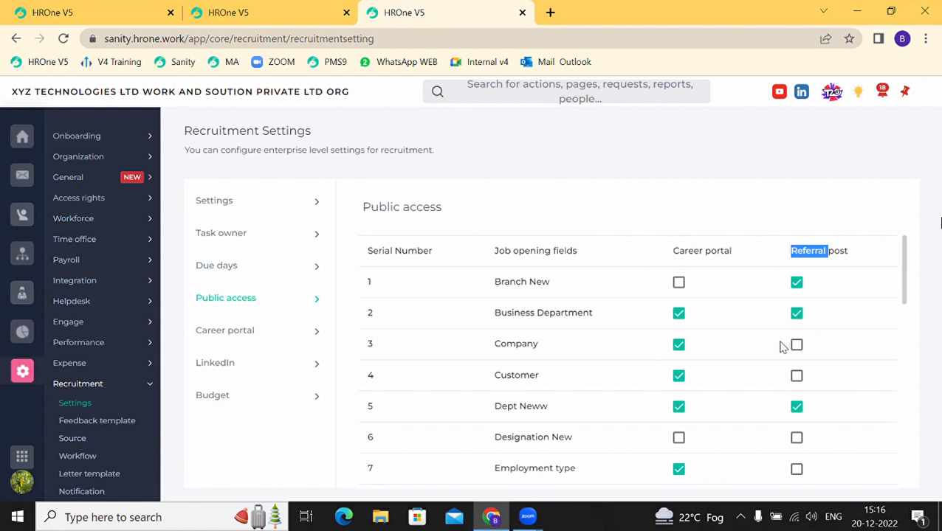
pyautogui.moveTo(669, 255); pyautogui.dragTo(713, 265)
pyautogui.moveTo(792, 253); pyautogui.dragTo(843, 264)
pyautogui.scroll(-10, 500, 420)
pyautogui.scroll(10, 497, 420)
pyautogui.click(234, 341)
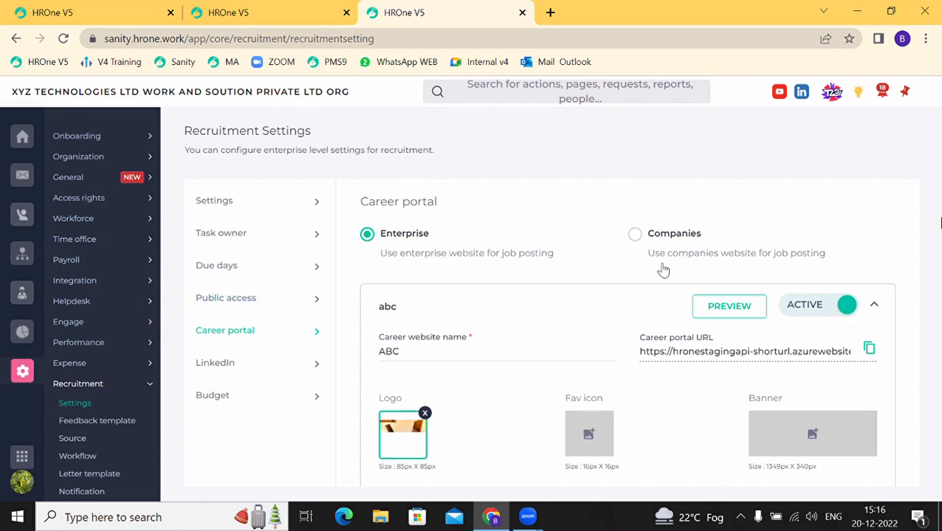
pyautogui.click(747, 262)
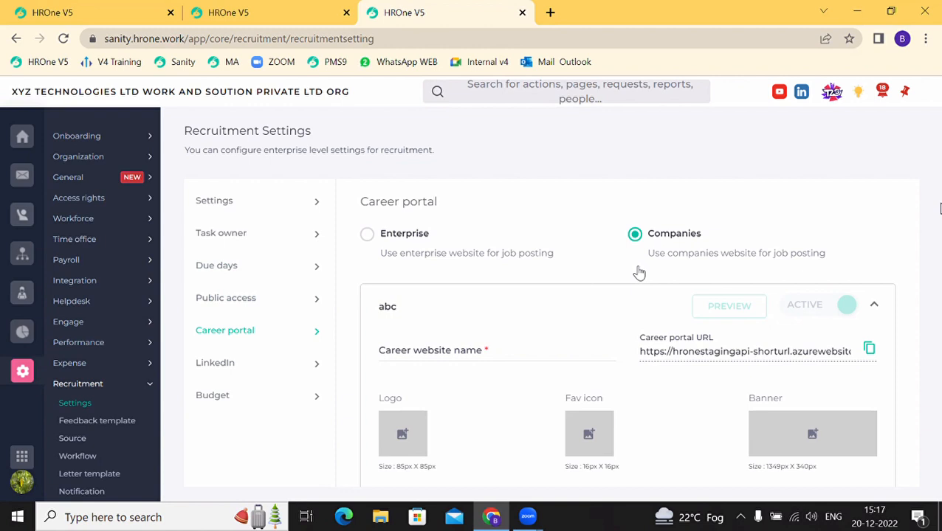
pyautogui.click(389, 309)
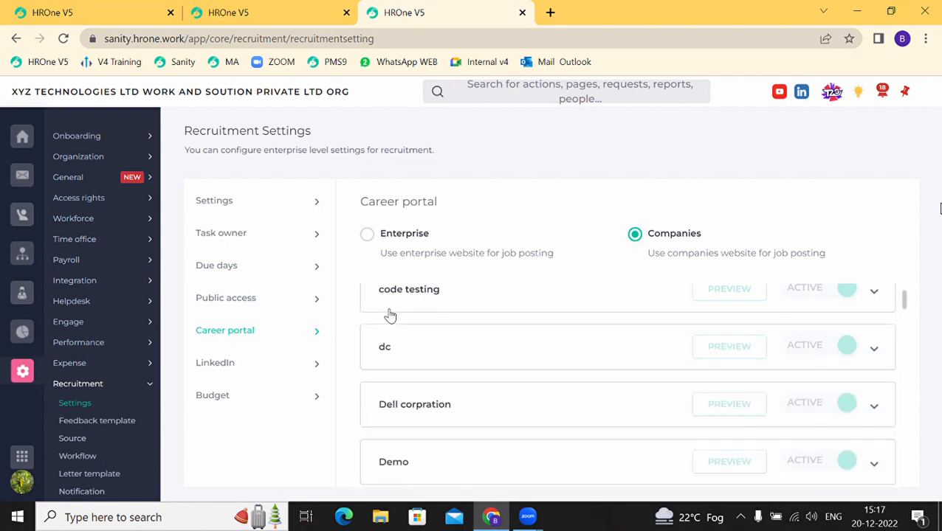
pyautogui.scroll(-1, 391, 316)
pyautogui.scroll(1, 390, 315)
pyautogui.scroll(-1, 391, 315)
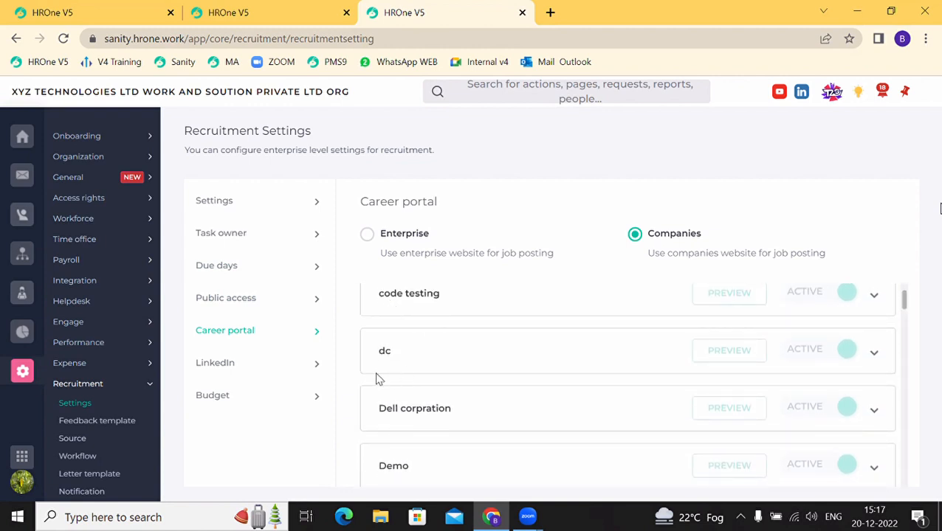
pyautogui.scroll(-1, 406, 422)
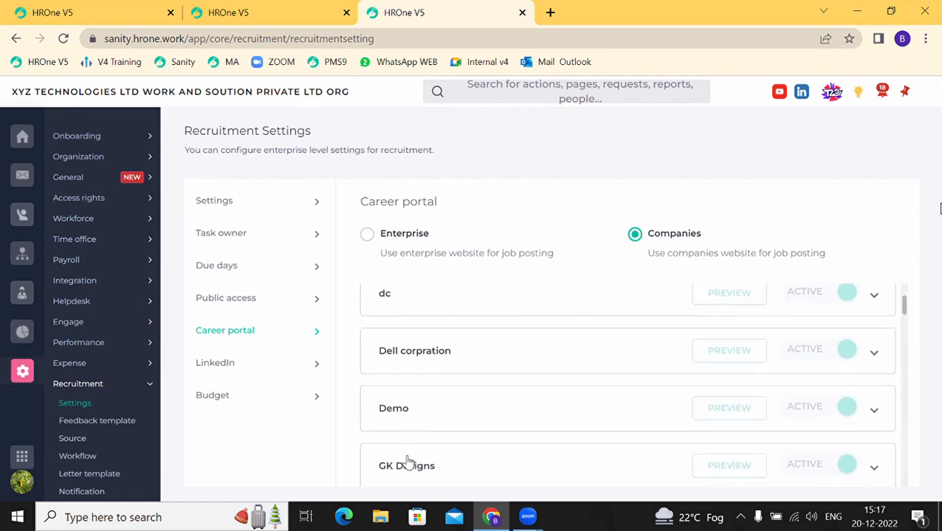
pyautogui.scroll(-6, 408, 462)
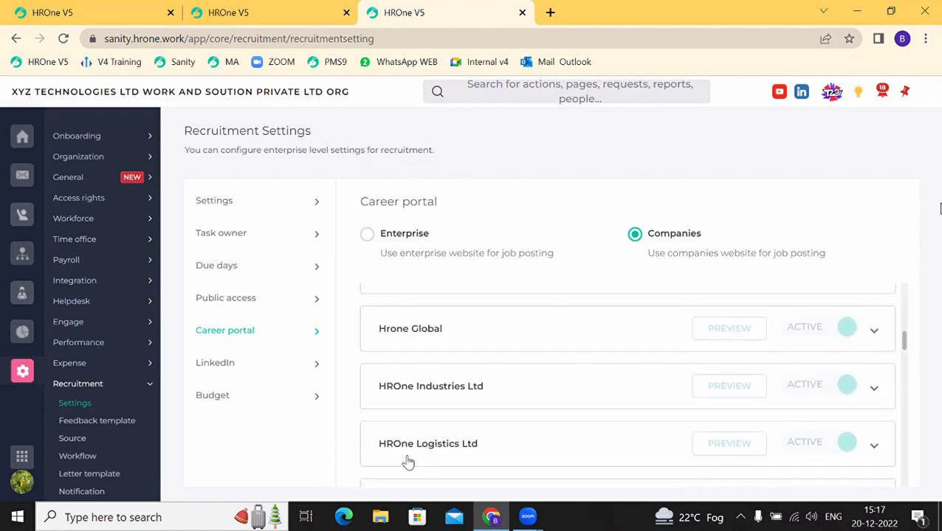
pyautogui.scroll(8, 408, 461)
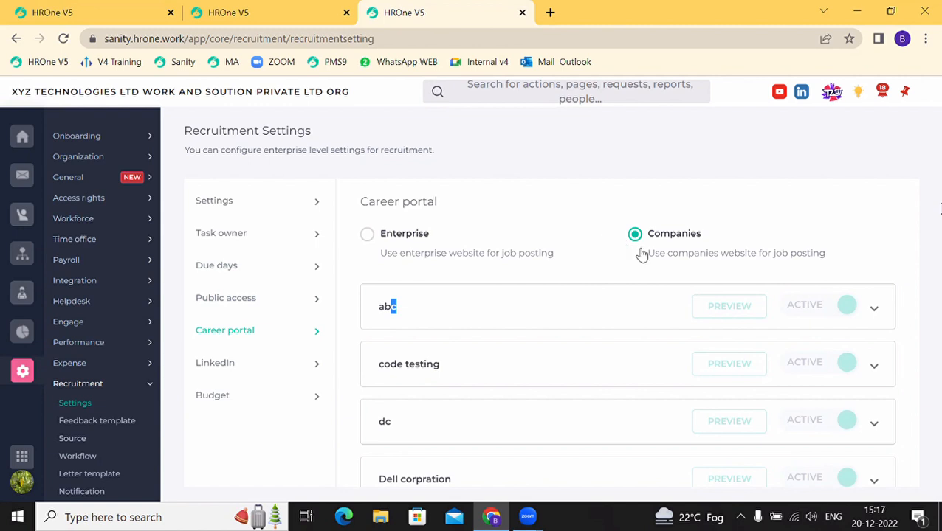
pyautogui.click(368, 235)
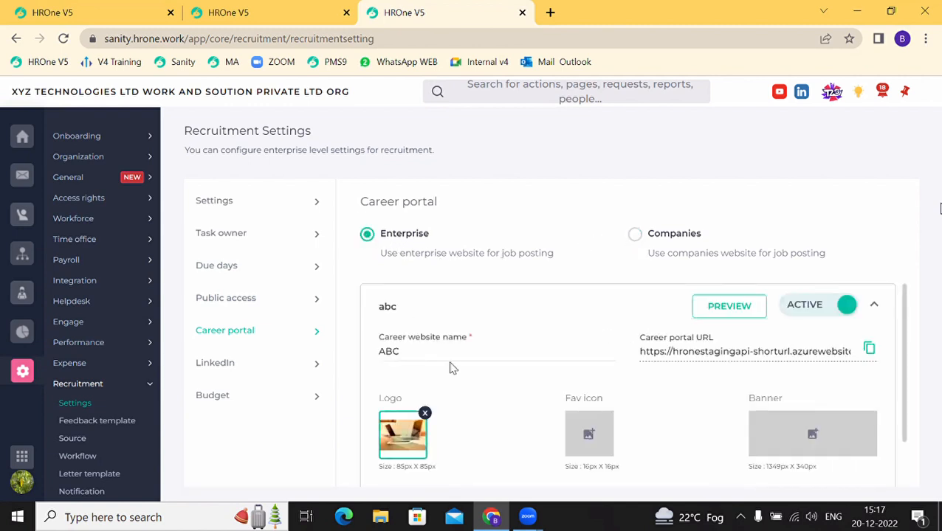
pyautogui.click(280, 10)
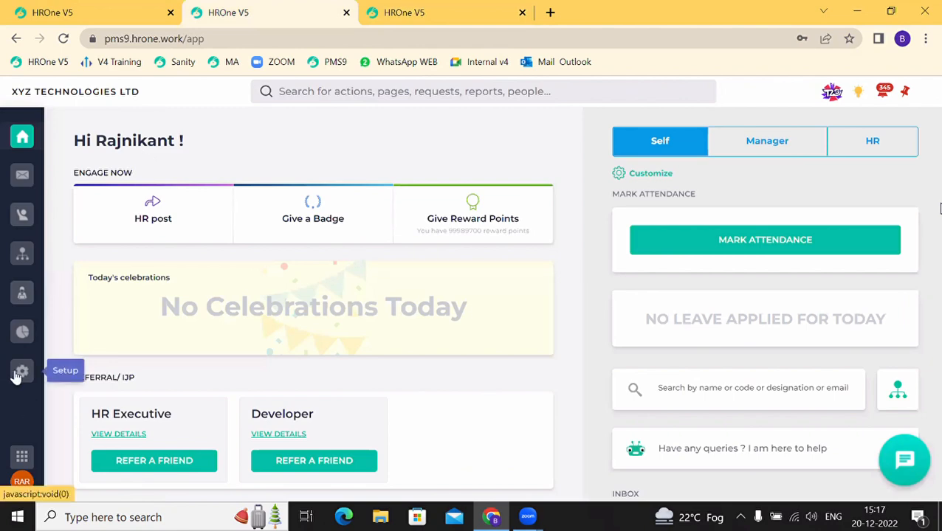
# Step: In the PMS9 instance, show the Career portal settings with the TACUS PVT LTD site
pyautogui.click(21, 373)
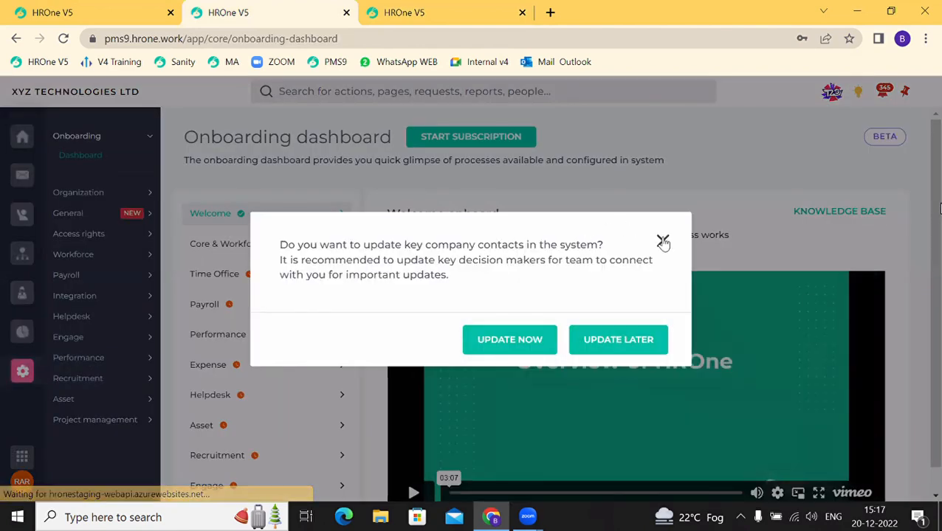
pyautogui.click(664, 242)
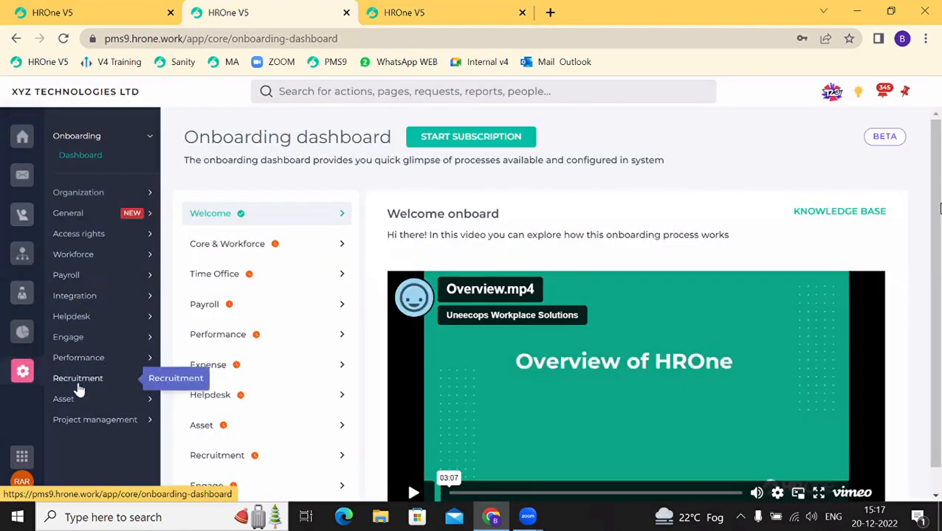
pyautogui.click(78, 384)
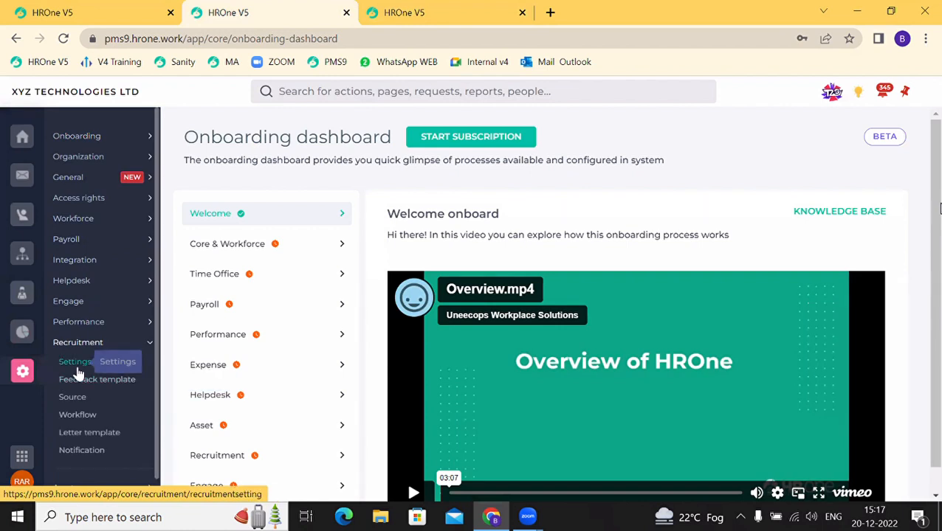
pyautogui.click(77, 369)
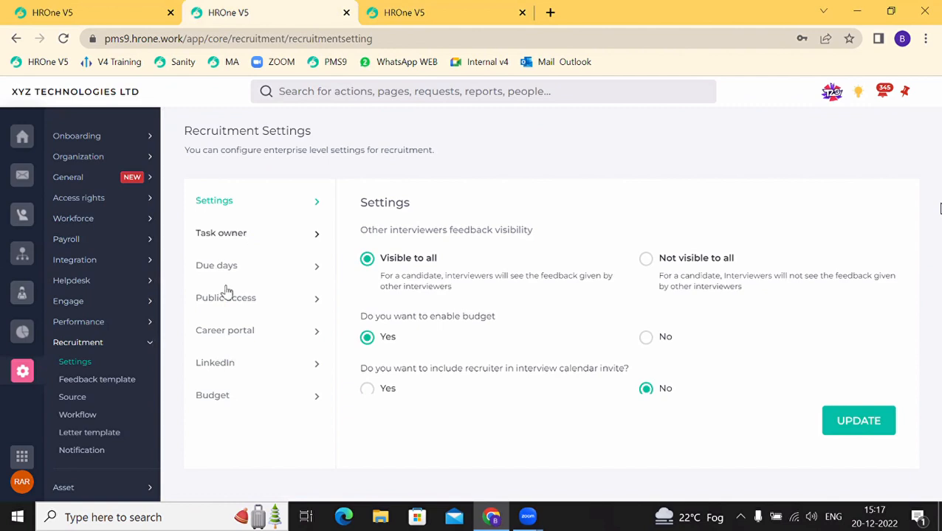
pyautogui.click(220, 339)
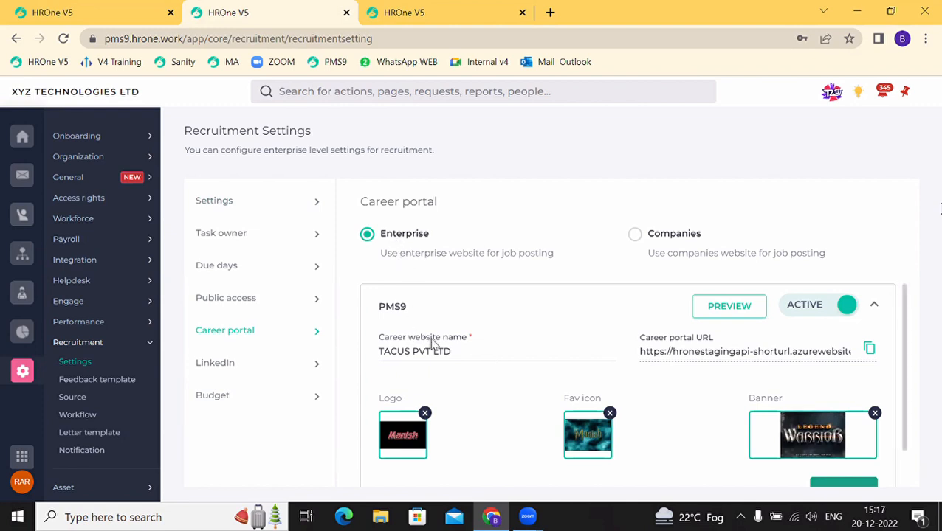
pyautogui.moveTo(450, 352); pyautogui.dragTo(383, 353)
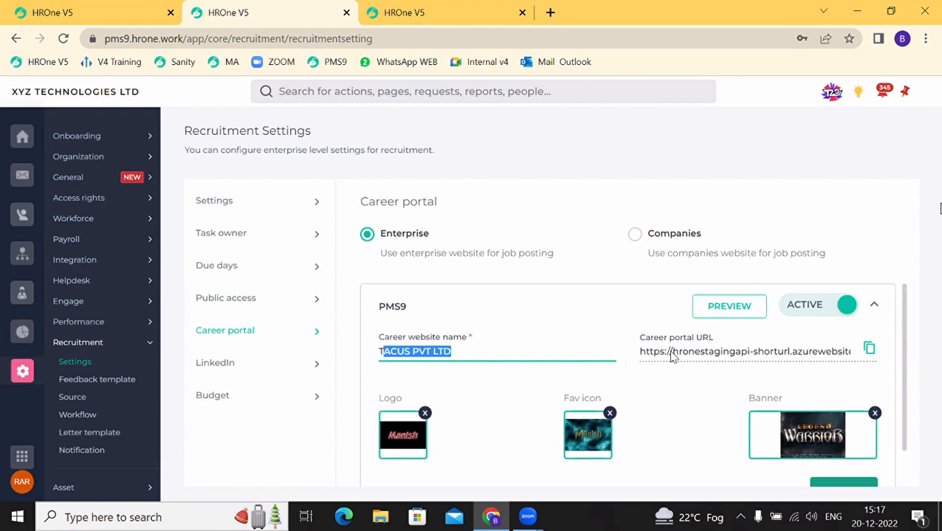
pyautogui.scroll(-1, 405, 444)
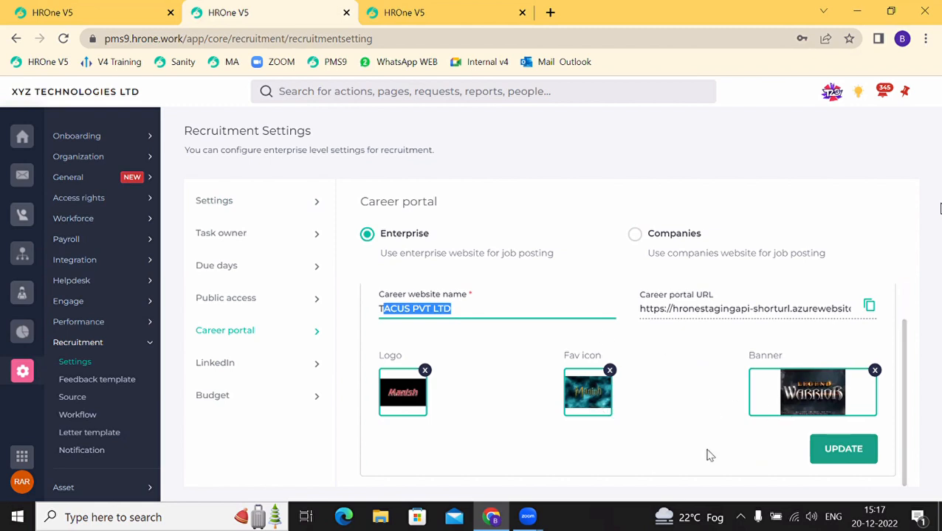
pyautogui.scroll(1, 685, 406)
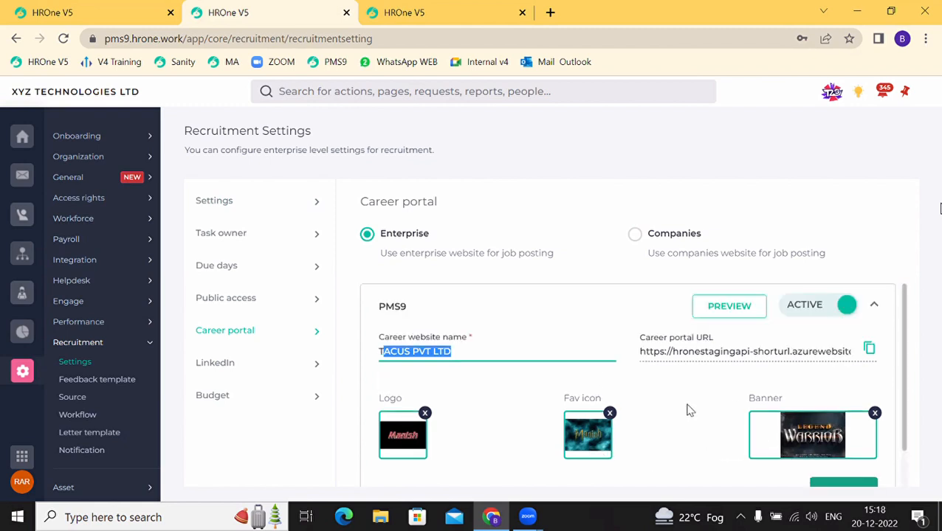
# Step: Preview the TACUS PVT LTD career portal and scroll to the HR Executive and Developer vacancies
pyautogui.click(738, 315)
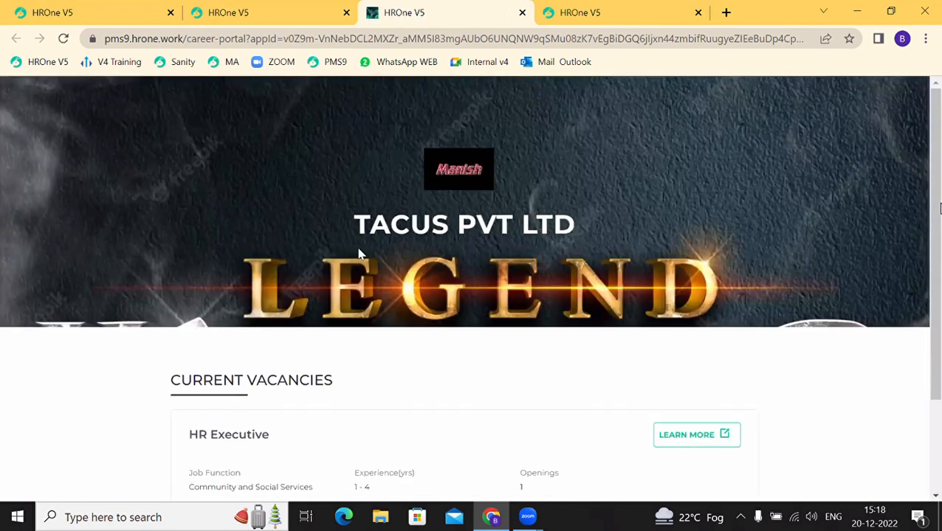
pyautogui.moveTo(350, 244); pyautogui.dragTo(578, 251)
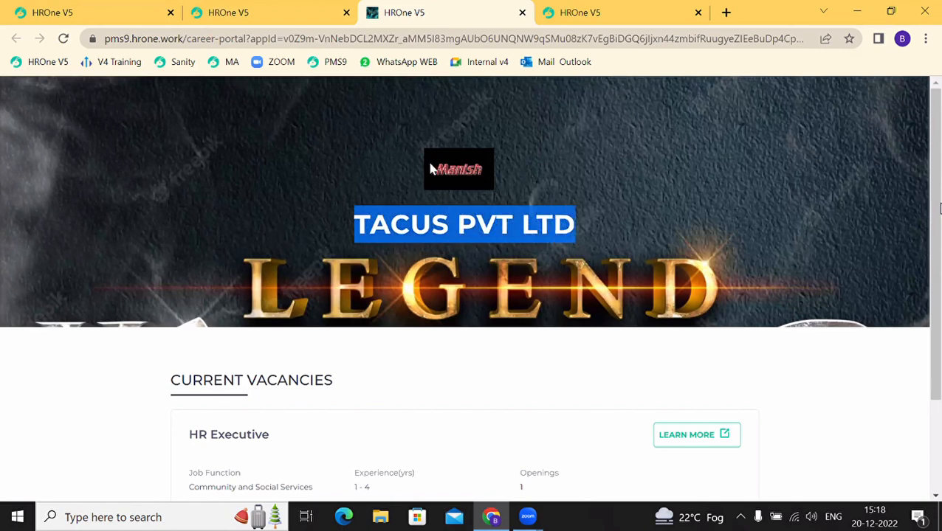
pyautogui.click(309, 16)
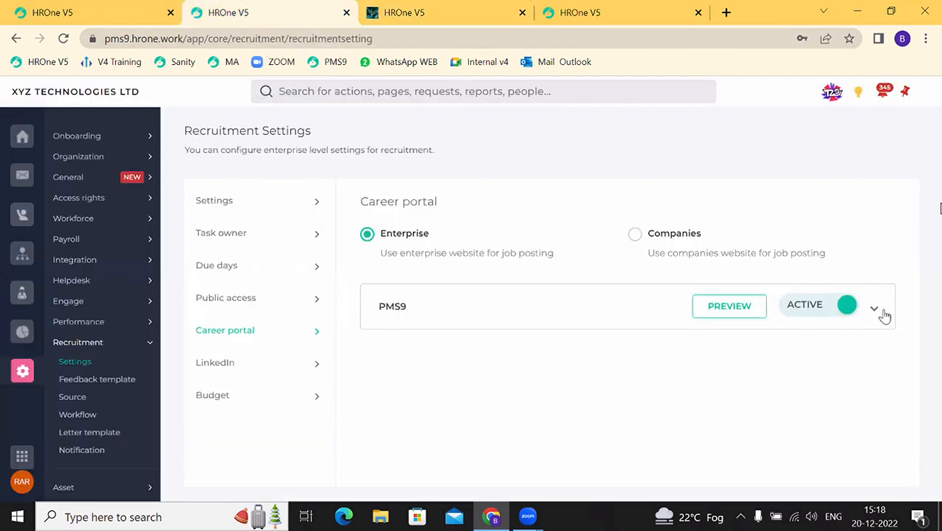
pyautogui.click(874, 310)
pyautogui.scroll(-1, 523, 426)
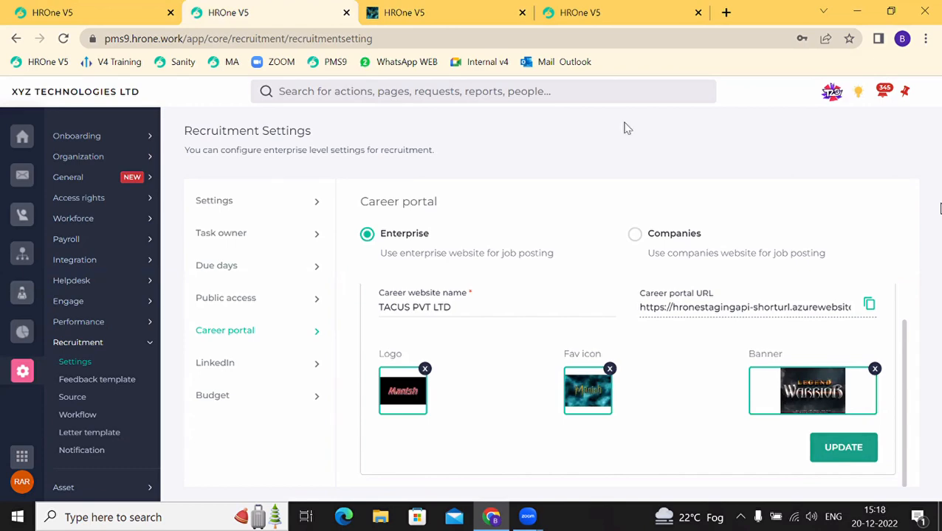
pyautogui.click(430, 6)
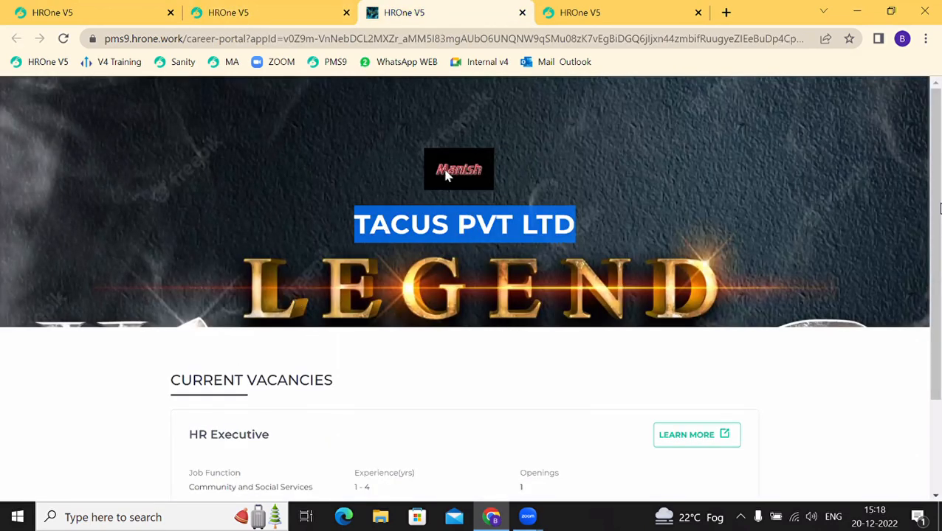
pyautogui.click(262, 9)
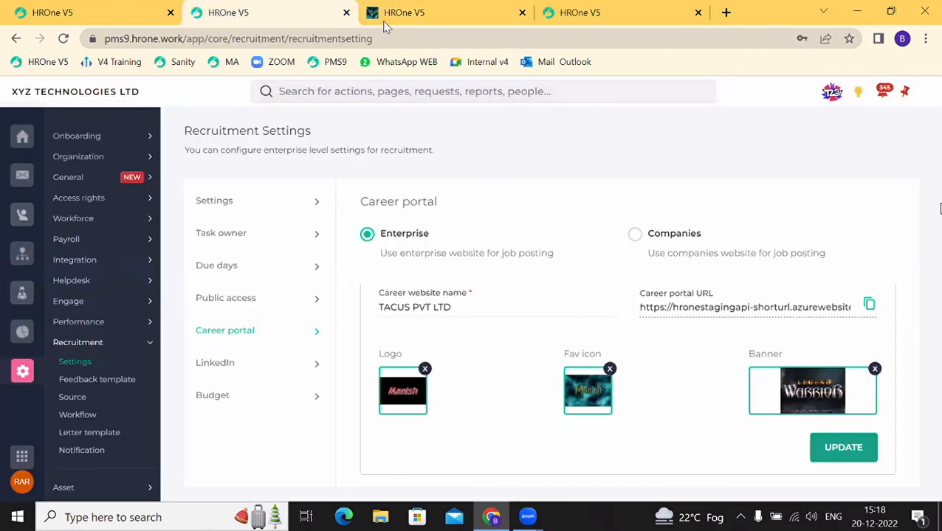
pyautogui.moveTo(373, 17)
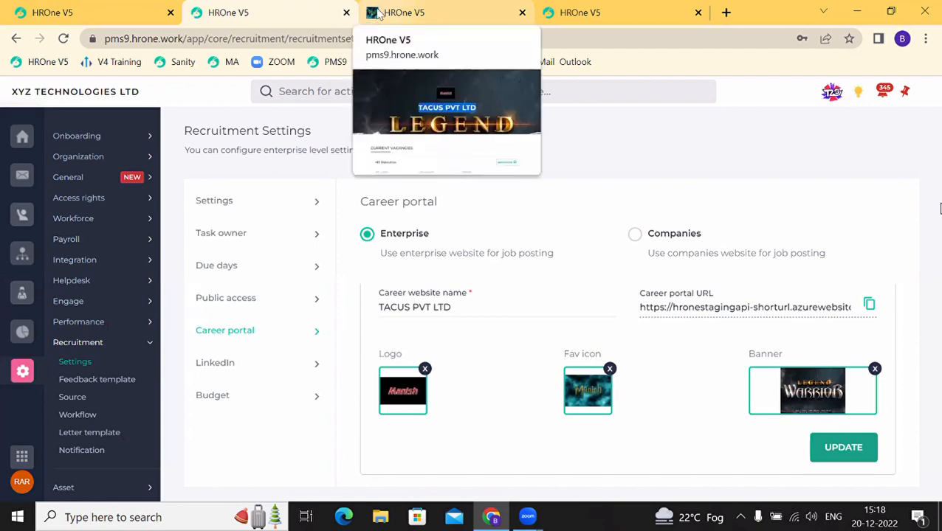
pyautogui.click(384, 18)
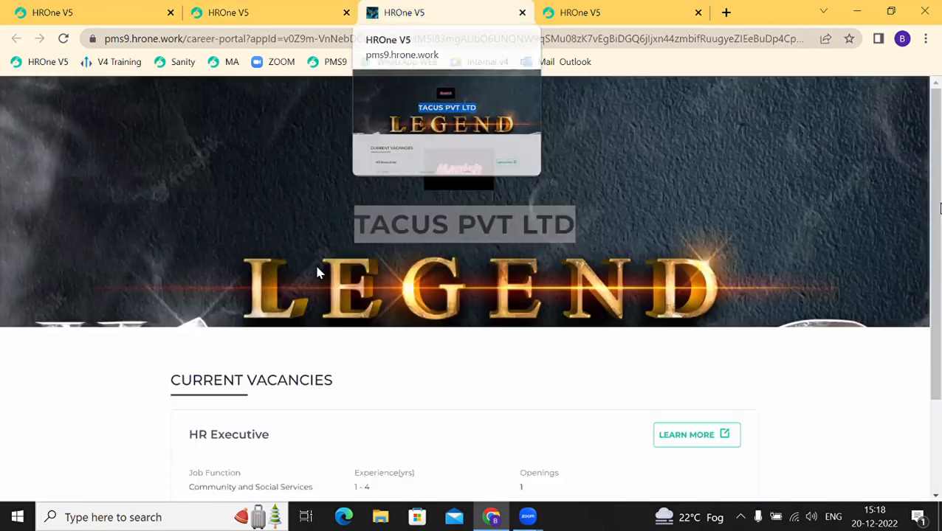
pyautogui.scroll(-2, 329, 375)
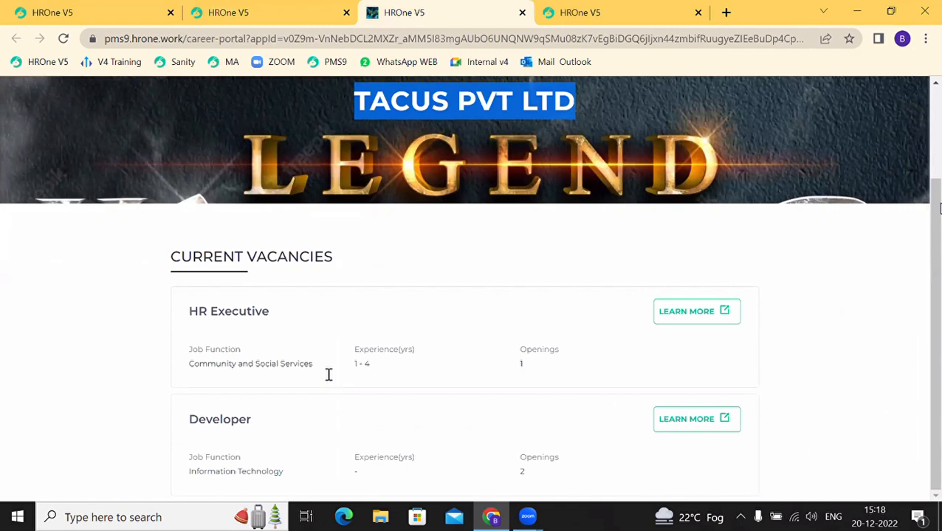
pyautogui.click(686, 313)
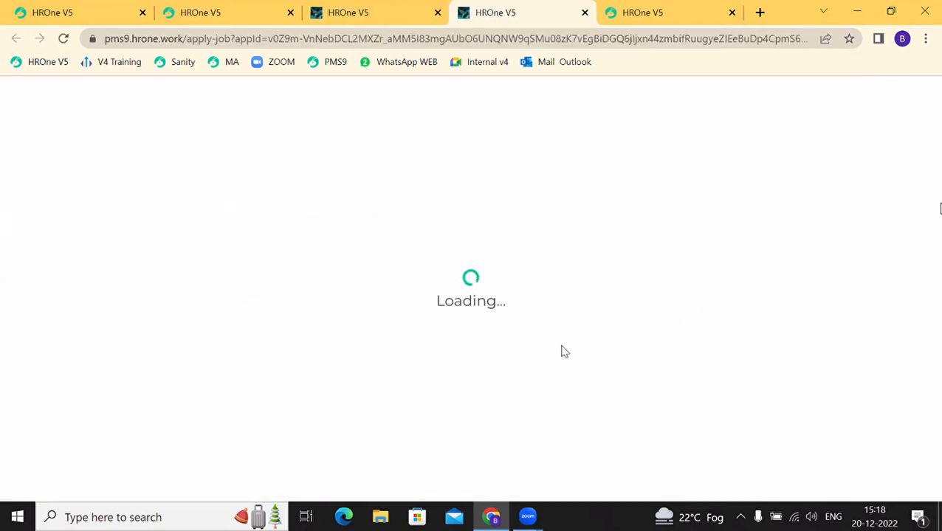
pyautogui.scroll(-2, 332, 399)
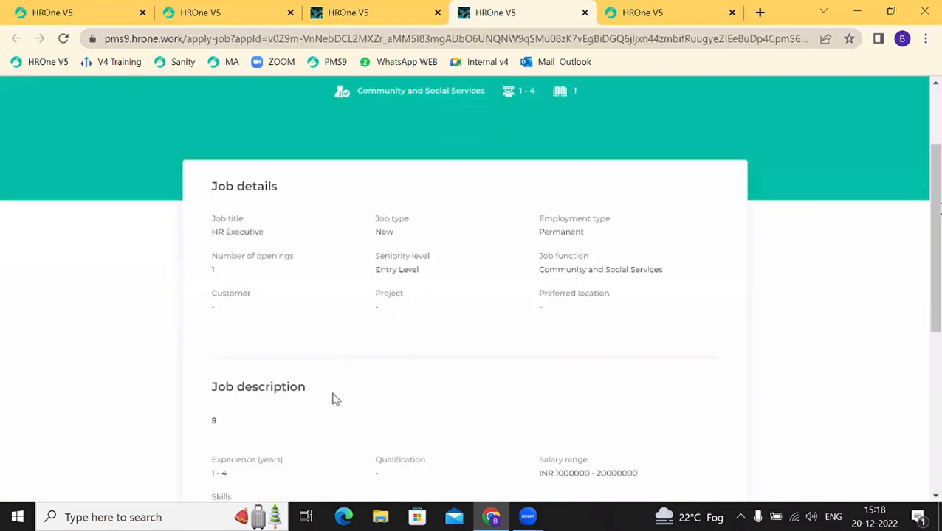
pyautogui.scroll(-3, 332, 399)
pyautogui.scroll(-3, 332, 400)
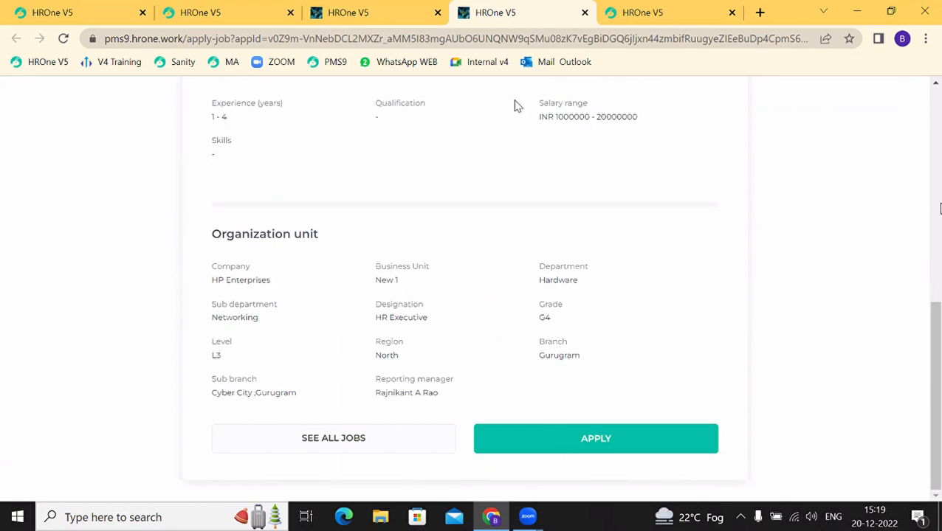
pyautogui.click(369, 13)
pyautogui.click(243, 17)
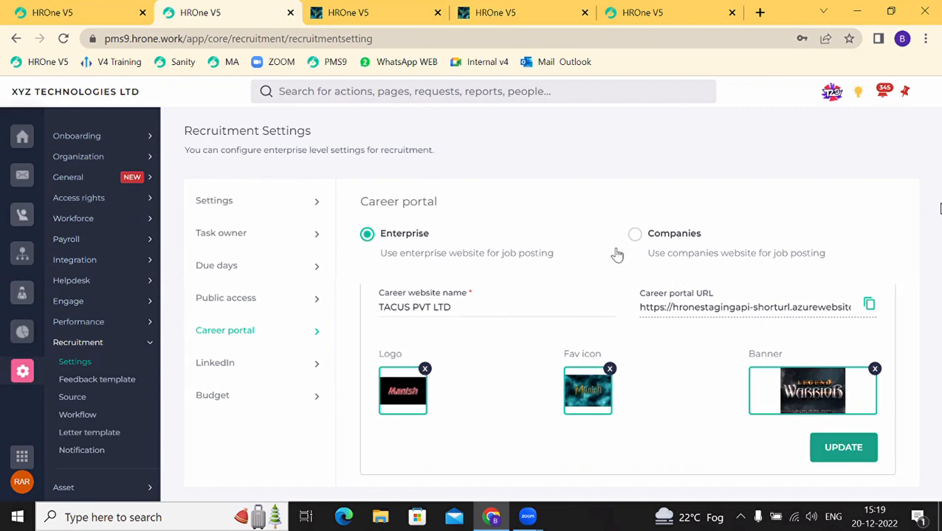
# Step: Attempt a LinkedIn sign-in from the LinkedIn settings, then return from the error page
pyautogui.click(214, 376)
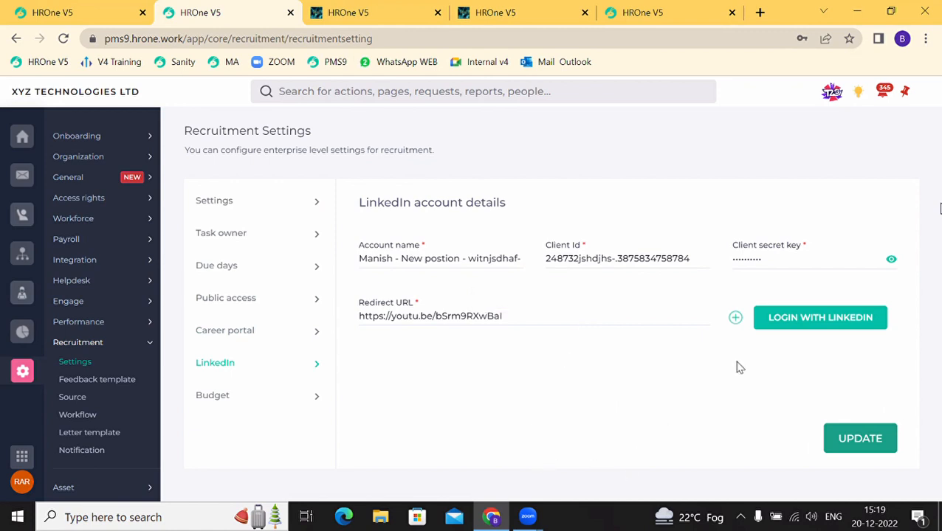
pyautogui.click(807, 324)
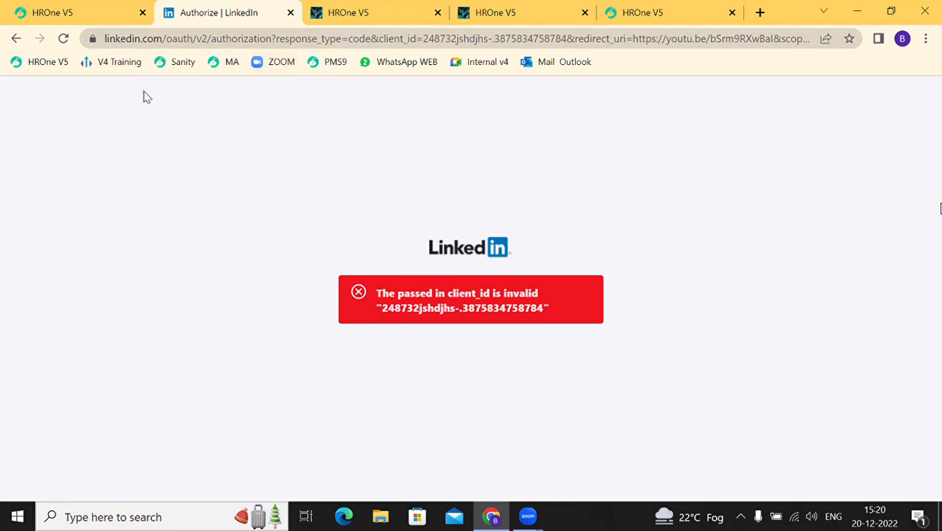
pyautogui.click(15, 41)
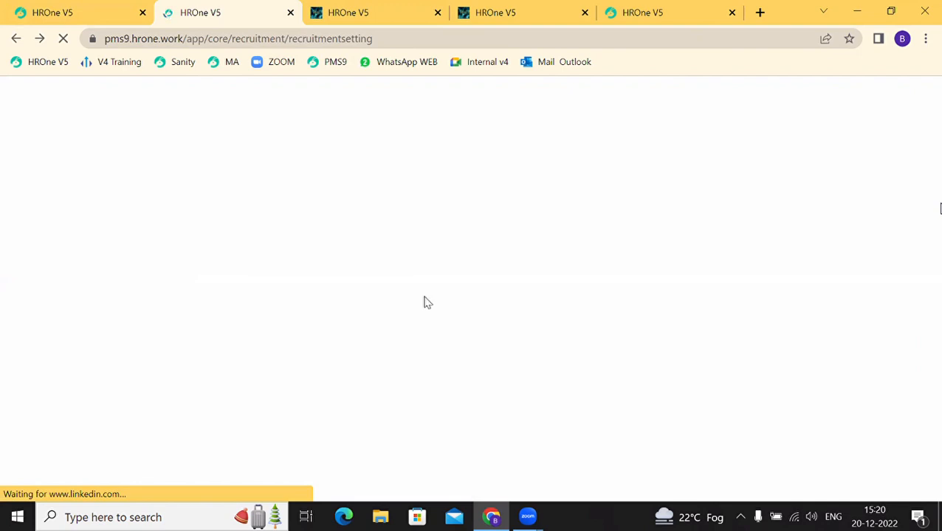
# Step: Close the extra HROne tab and show the Budget settings with the Quarterly cycle
pyautogui.click(438, 15)
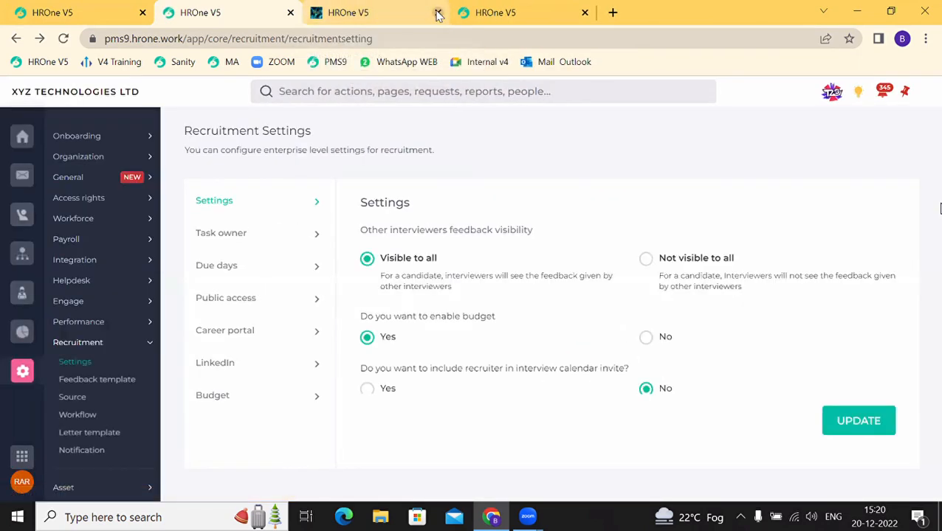
pyautogui.click(217, 365)
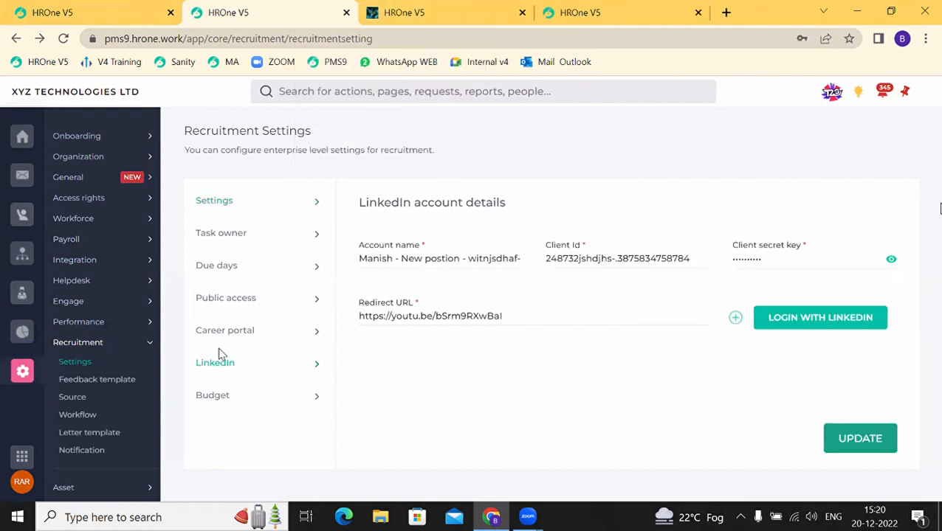
pyautogui.click(215, 402)
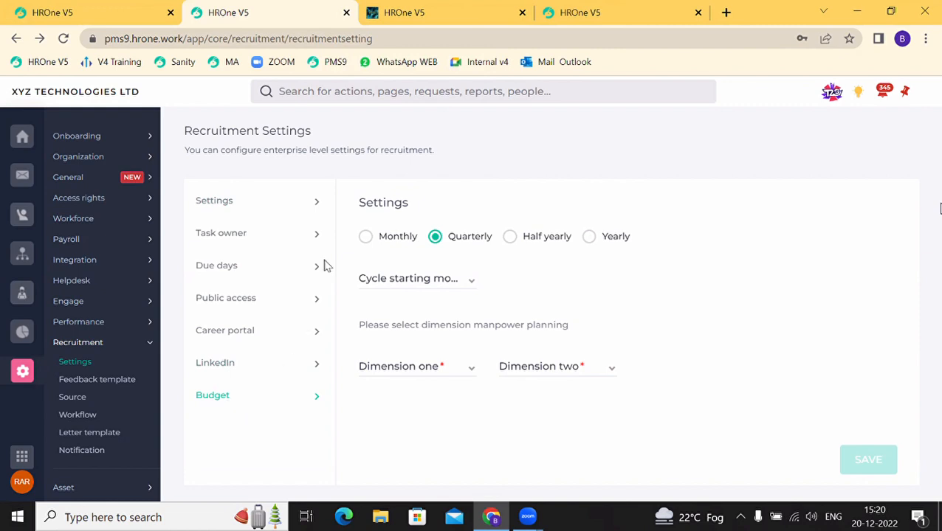
# Step: Make the budget cycle Yearly, starting in Apr
pyautogui.moveTo(360, 201); pyautogui.dragTo(397, 204)
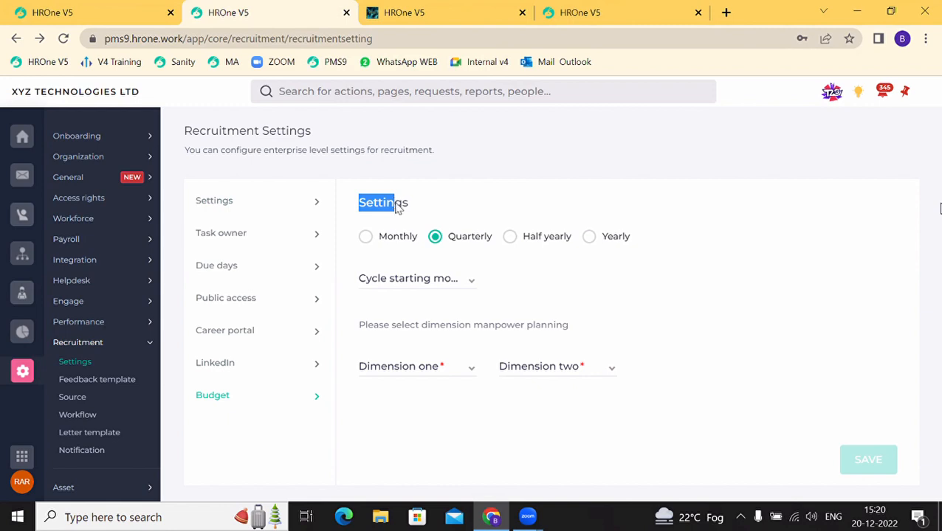
pyautogui.click(589, 238)
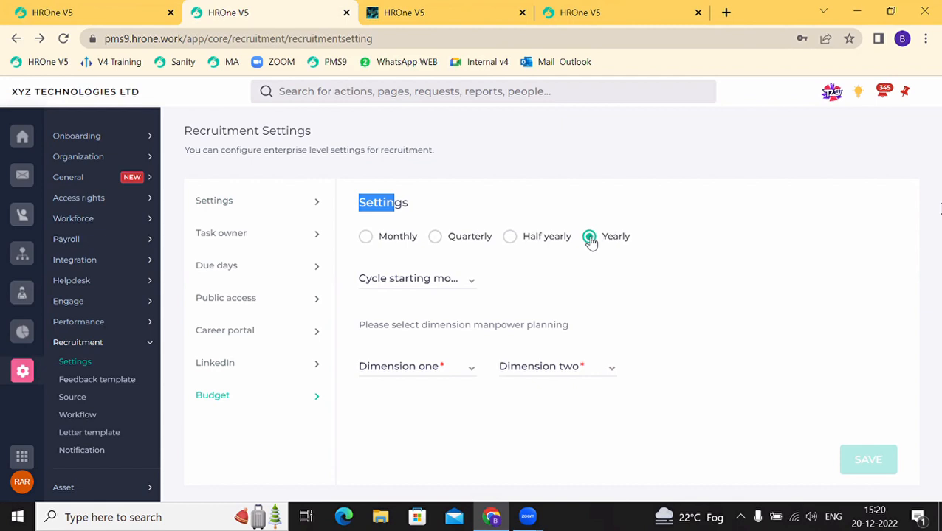
pyautogui.click(399, 286)
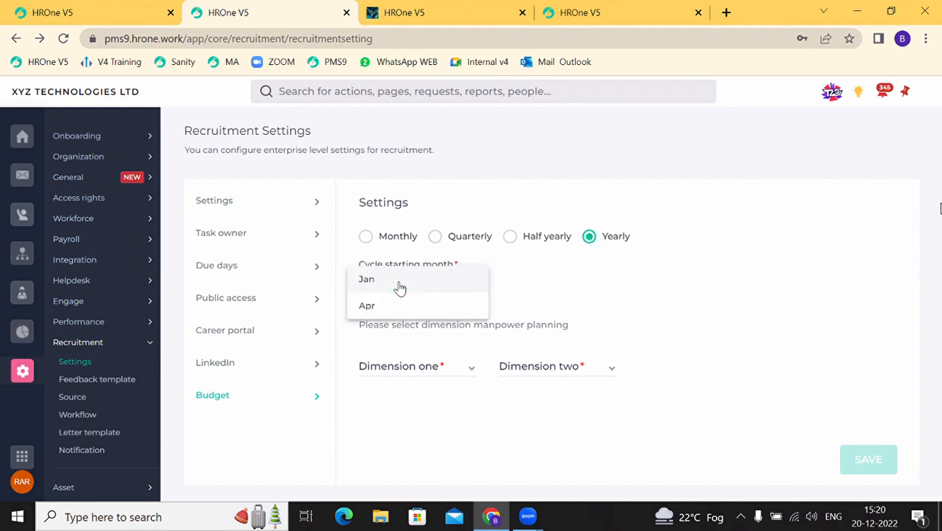
pyautogui.click(367, 305)
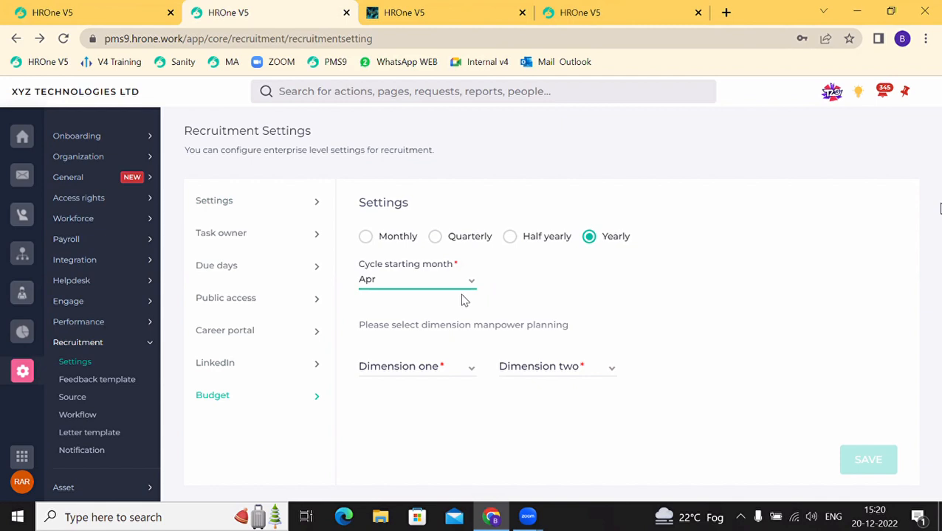
pyautogui.click(408, 327)
# Step: Set Dimension one to Business Unit and Dimension two to Department
pyautogui.moveTo(396, 326); pyautogui.dragTo(526, 326)
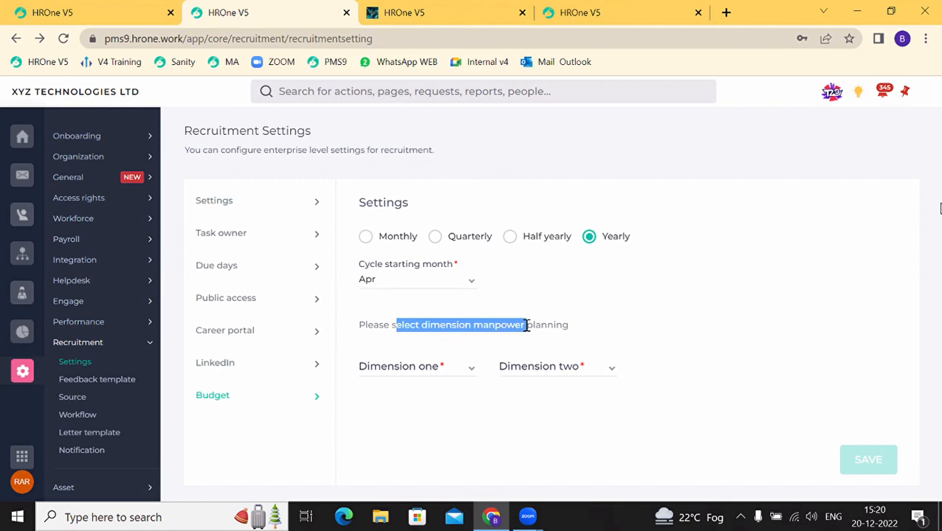
pyautogui.click(408, 375)
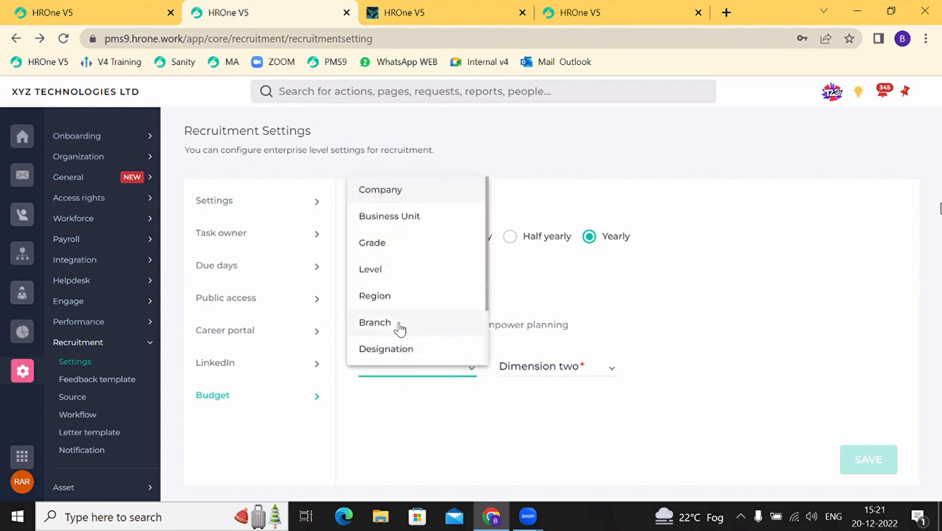
pyautogui.click(394, 220)
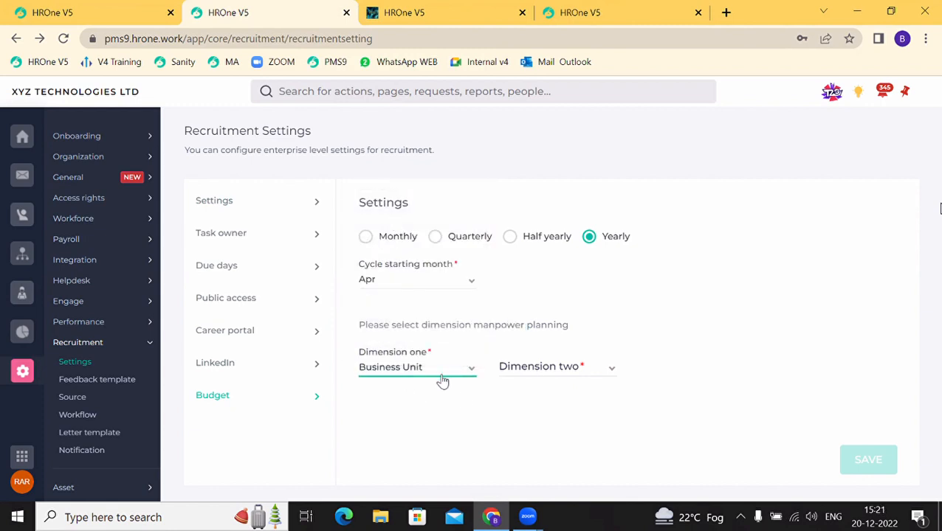
pyautogui.click(506, 368)
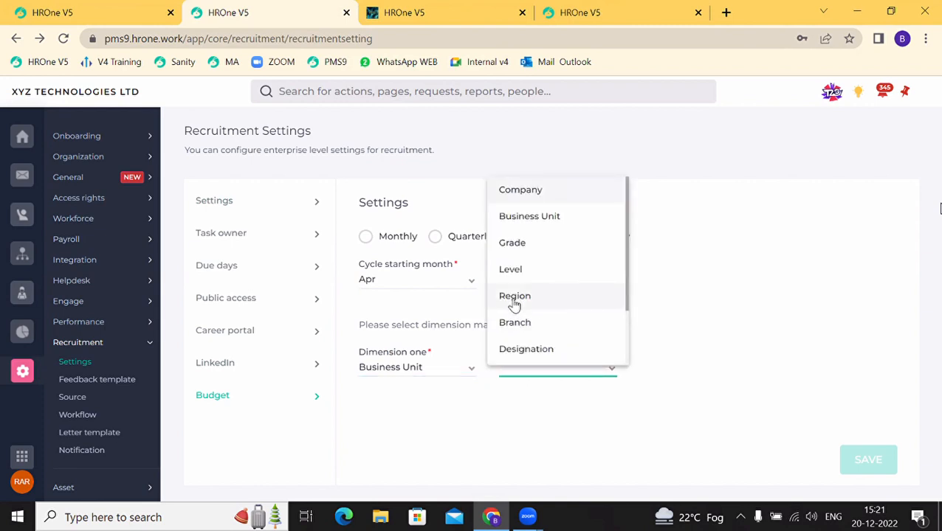
pyautogui.scroll(-2, 514, 303)
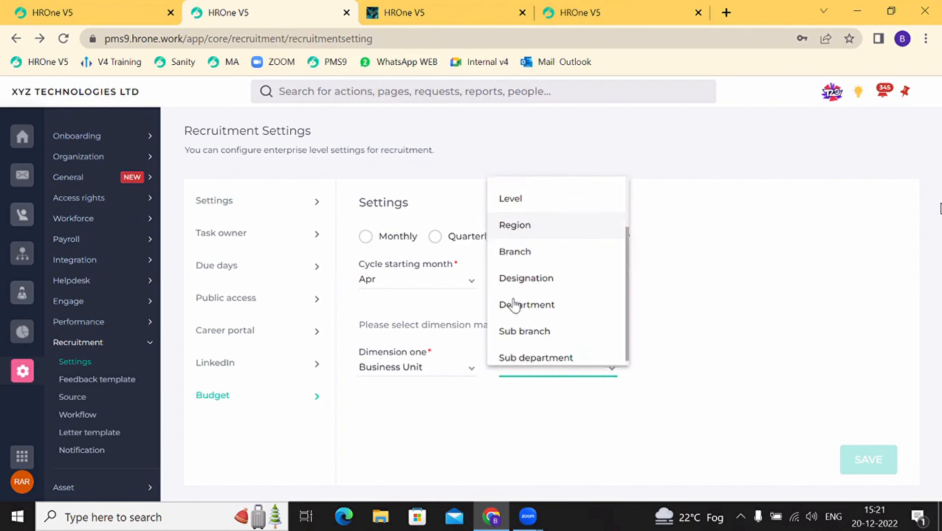
pyautogui.click(514, 305)
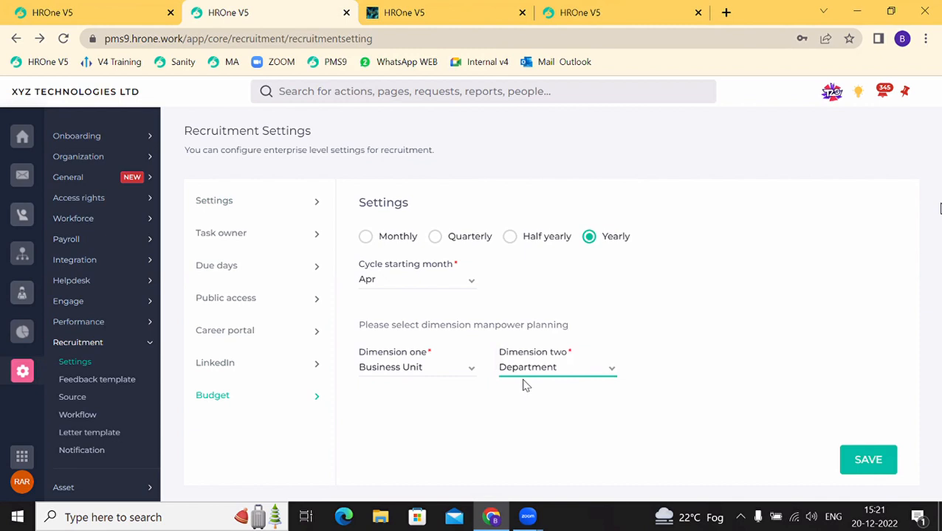
# Step: Recheck the Dimension one list unchanged and try saving the budget settings, which hits an access error
pyautogui.click(422, 377)
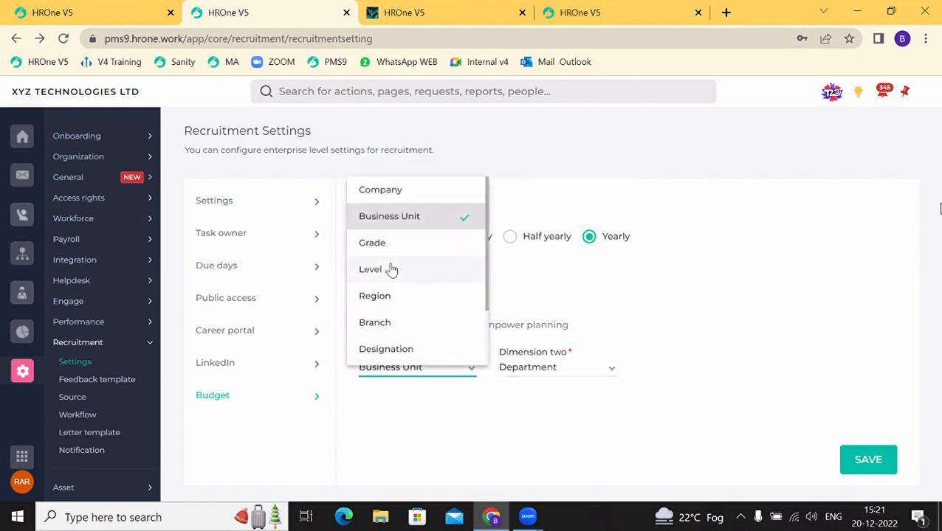
pyautogui.scroll(-1, 391, 271)
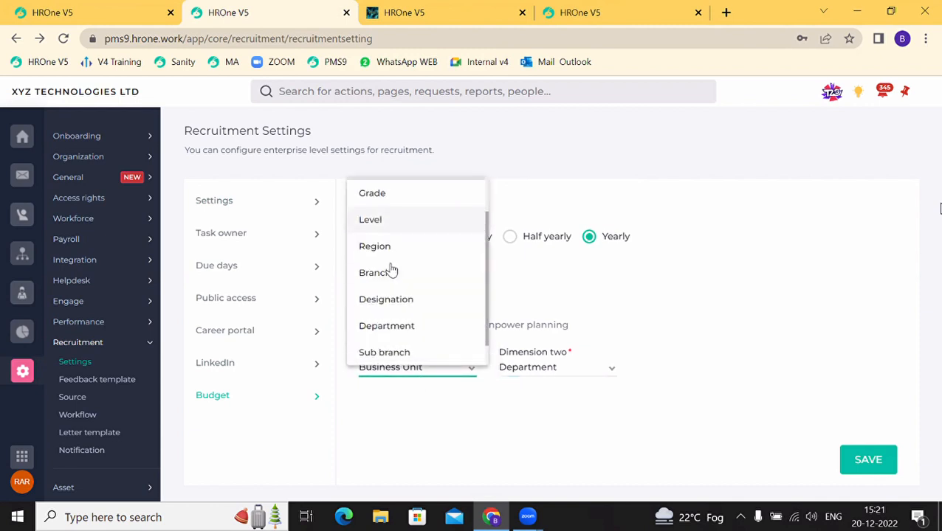
pyautogui.scroll(1, 391, 270)
pyautogui.scroll(-2, 391, 271)
pyautogui.scroll(2, 391, 271)
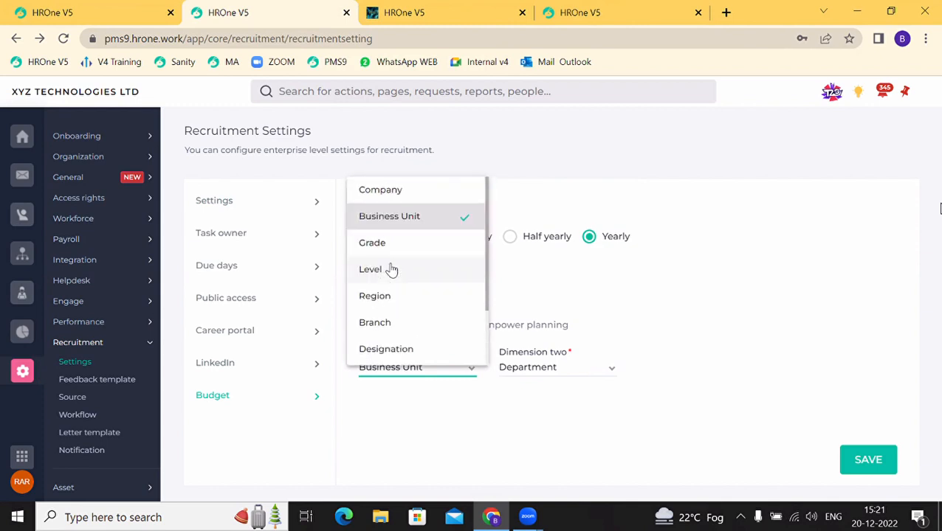
pyautogui.click(715, 333)
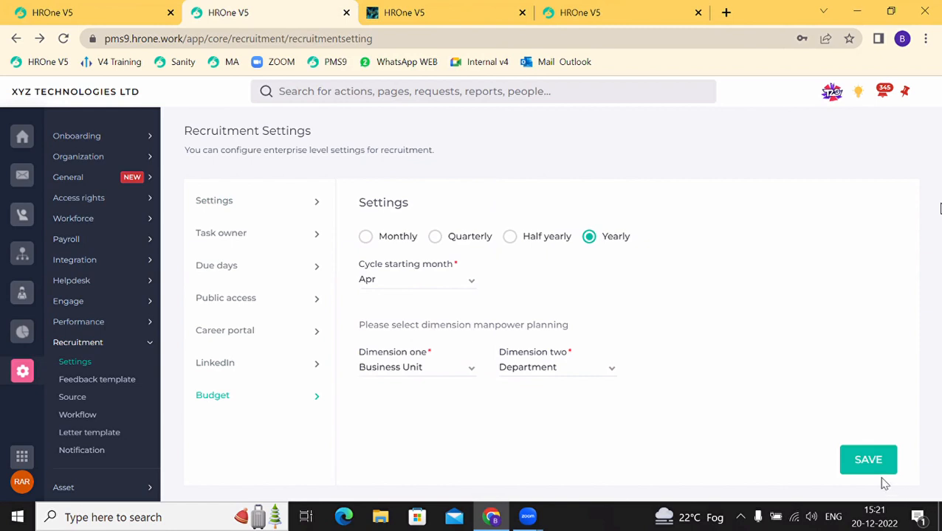
pyautogui.click(868, 458)
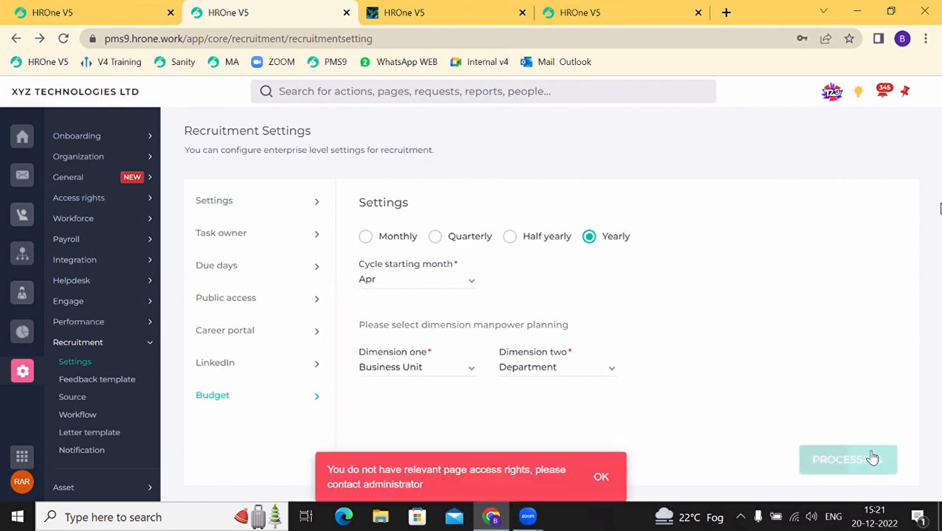
# Step: Dismiss the red access-rights error toast on the Budget settings
pyautogui.click(602, 476)
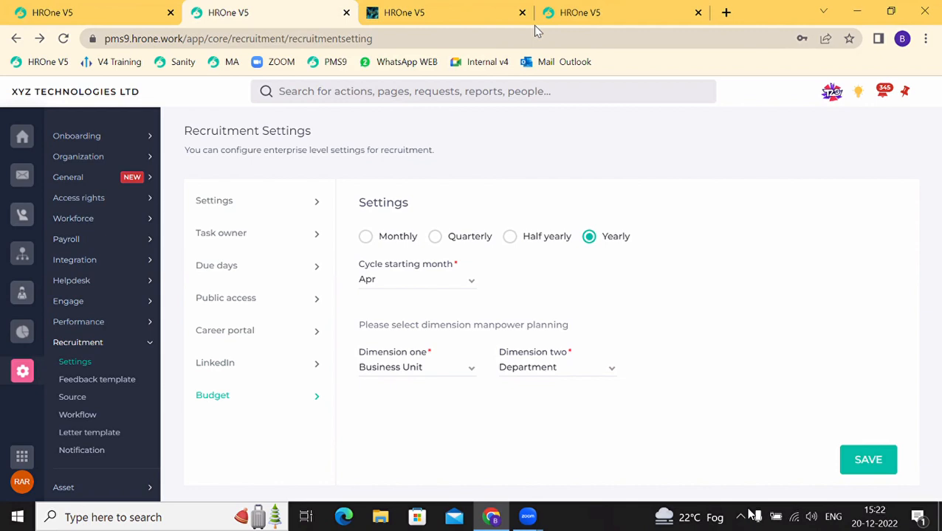
# Step: Show Career portal settings, then go to the Feedback templates page listing Control
pyautogui.click(238, 339)
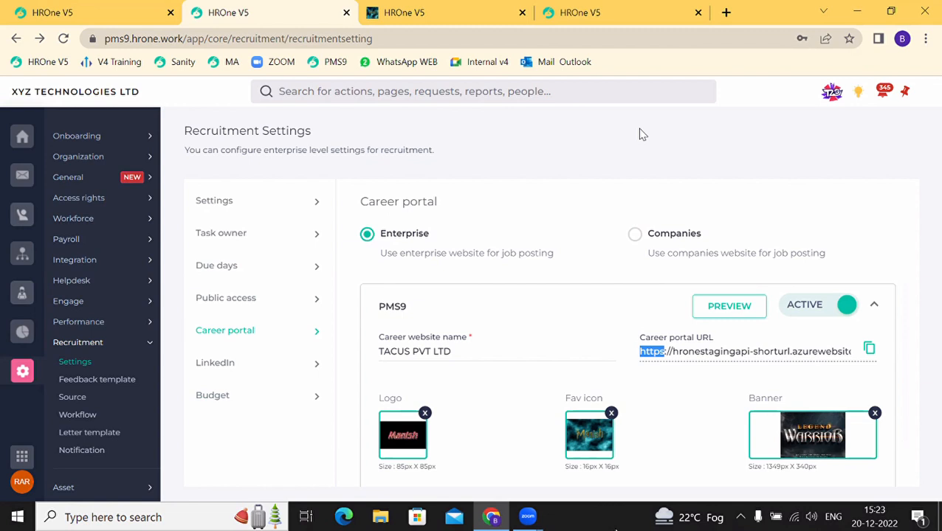
pyautogui.click(80, 384)
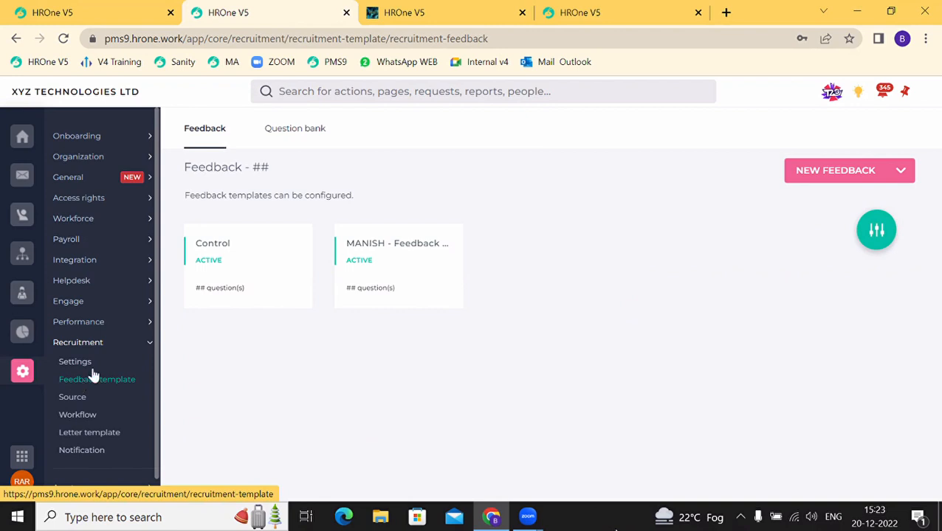
# Step: Start a new feedback template and show its Interview and IJP feedback type options
pyautogui.click(827, 183)
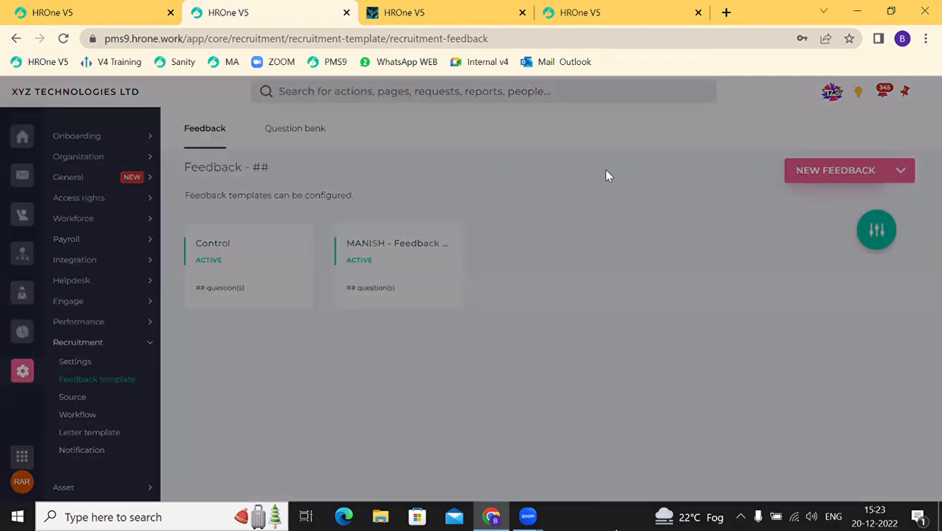
pyautogui.click(442, 206)
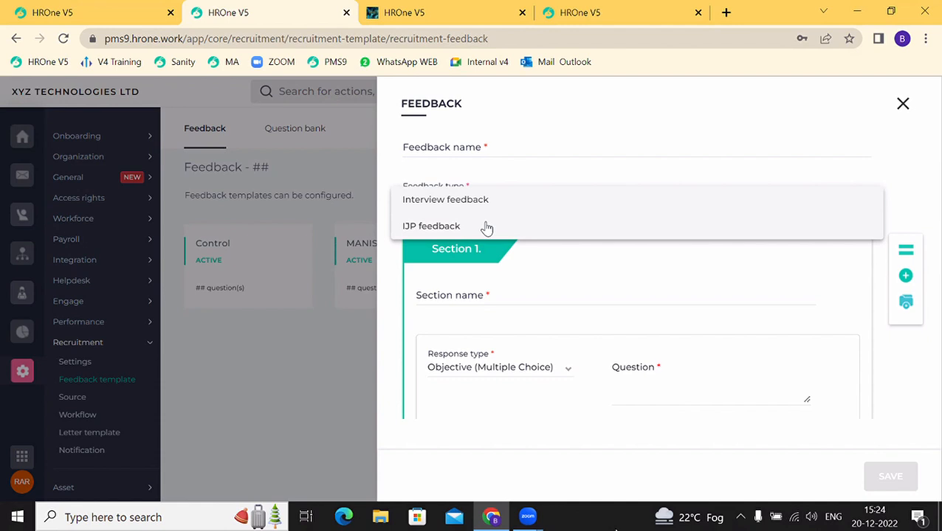
# Step: Mark the new feedback form as Interview feedback, then discard it unsaved
pyautogui.click(443, 201)
pyautogui.scroll(-2, 465, 337)
pyautogui.scroll(2, 466, 338)
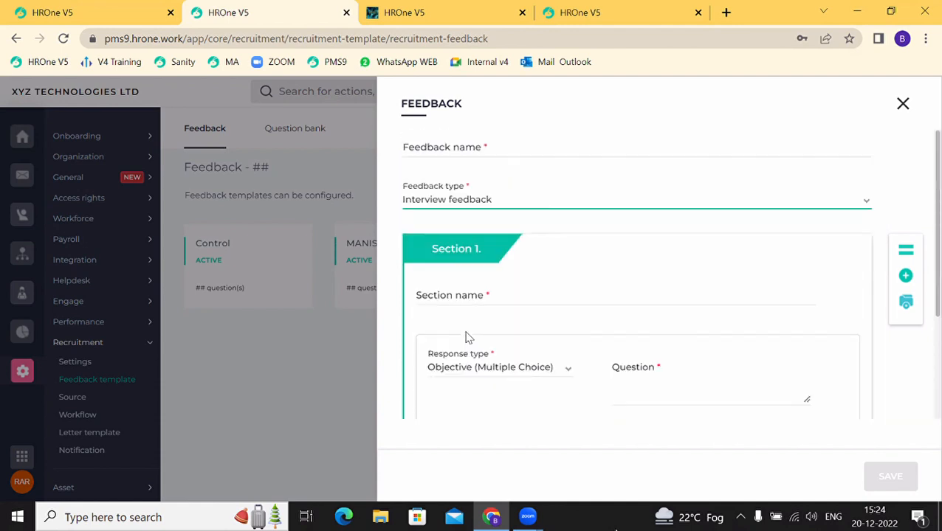
pyautogui.click(916, 102)
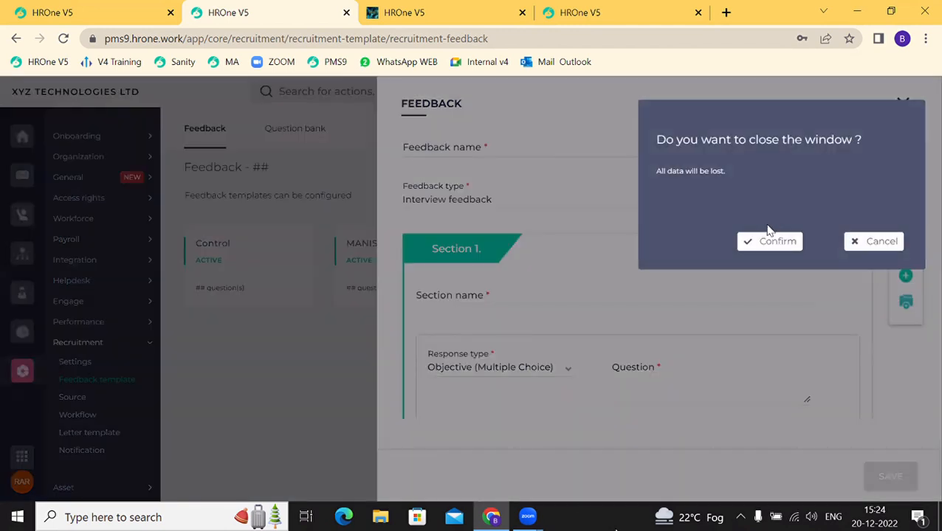
pyautogui.click(763, 251)
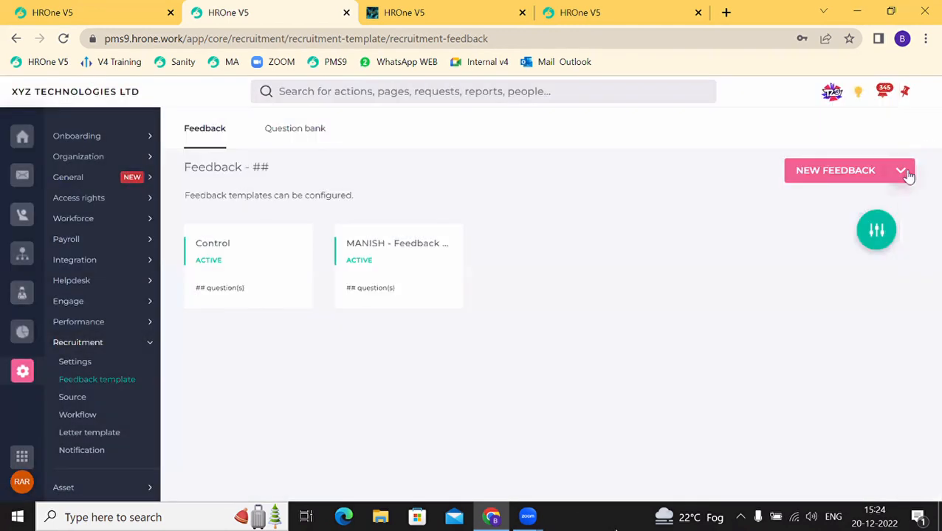
# Step: Browse the ready-made feedback templates and pick the Interview Feedback template
pyautogui.click(904, 176)
pyautogui.click(849, 199)
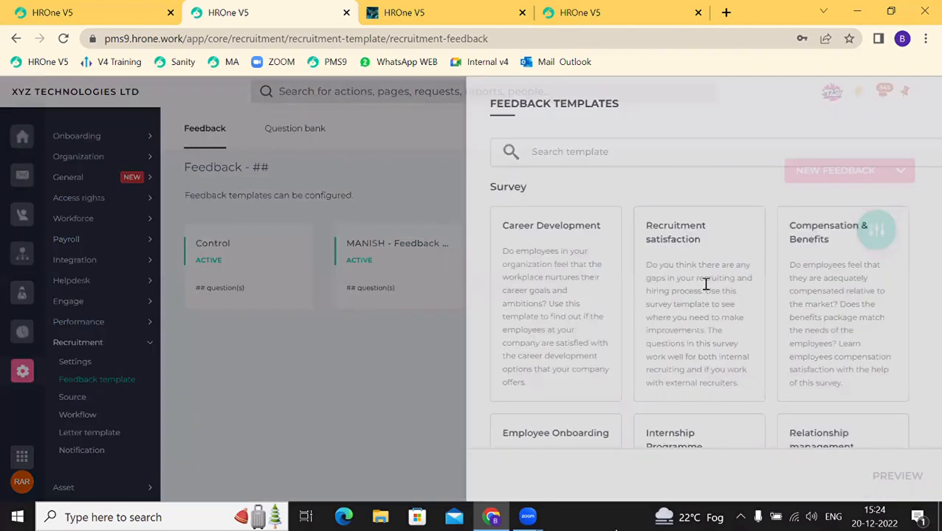
pyautogui.scroll(-5, 696, 297)
pyautogui.scroll(-10, 695, 296)
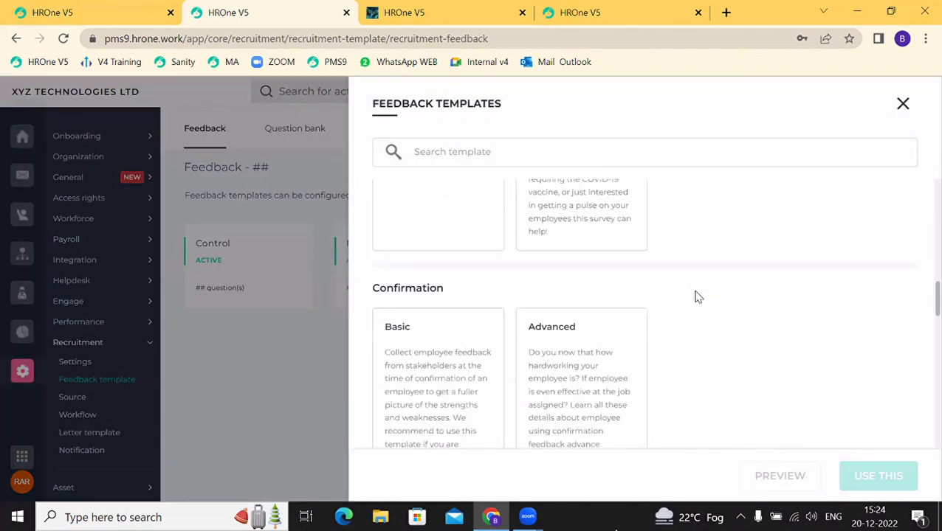
pyautogui.scroll(-3, 696, 297)
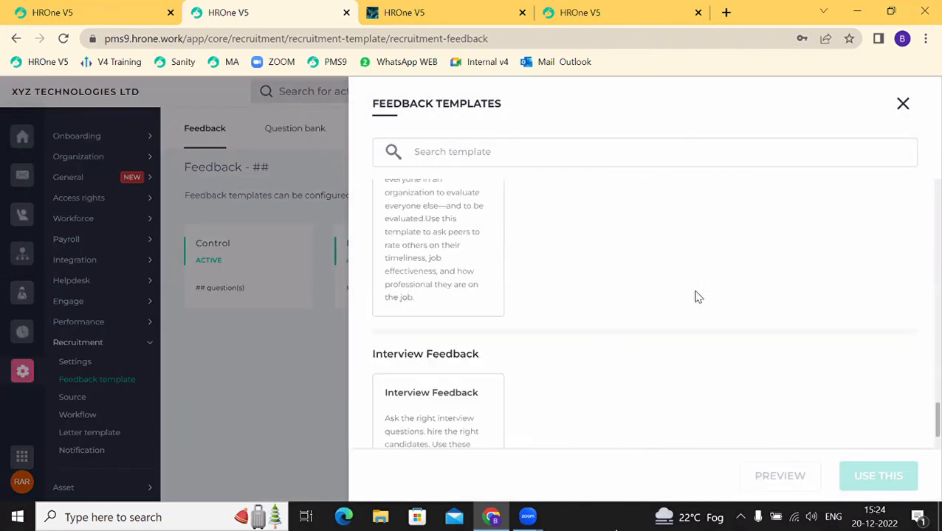
pyautogui.click(443, 334)
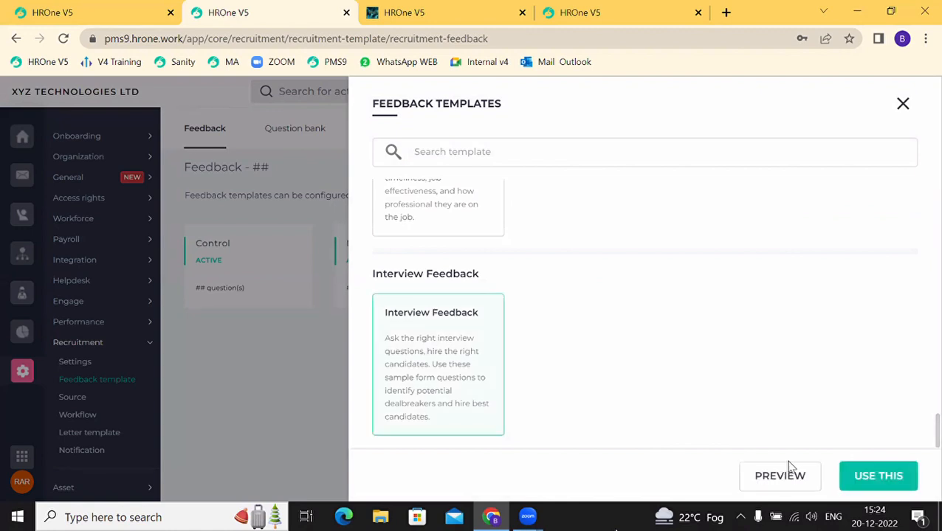
pyautogui.click(780, 476)
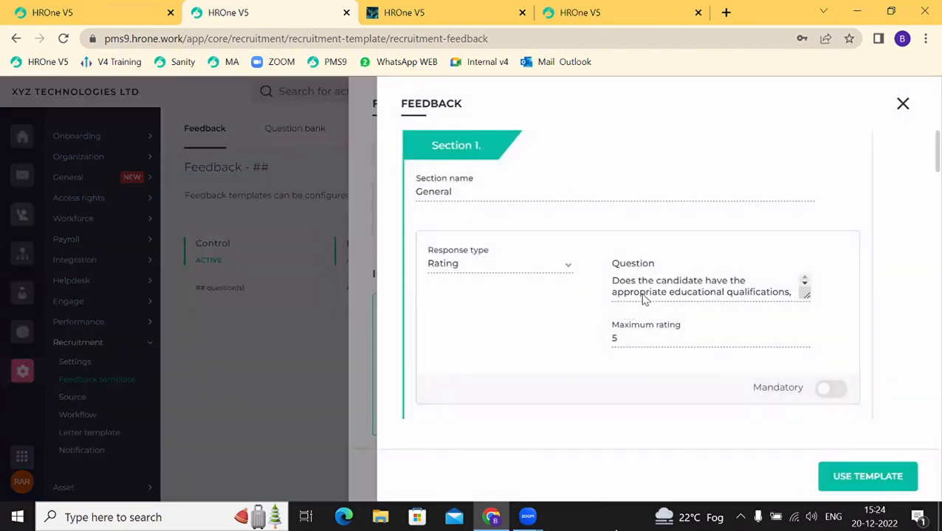
pyautogui.scroll(-3, 643, 295)
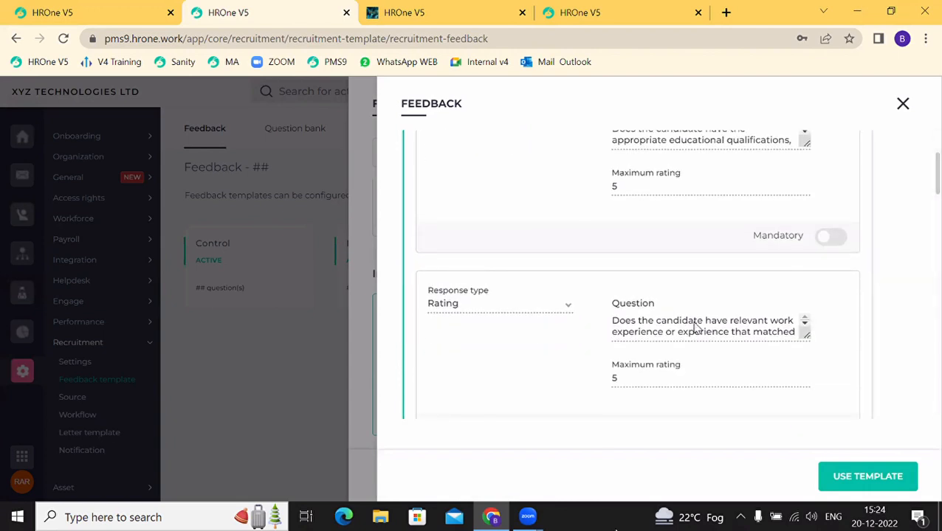
pyautogui.scroll(-3, 694, 328)
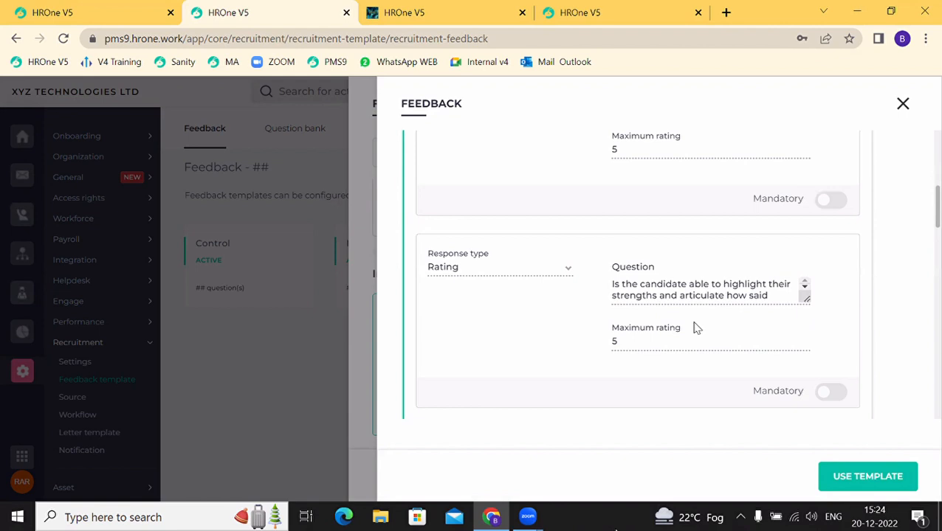
pyautogui.scroll(-2, 694, 328)
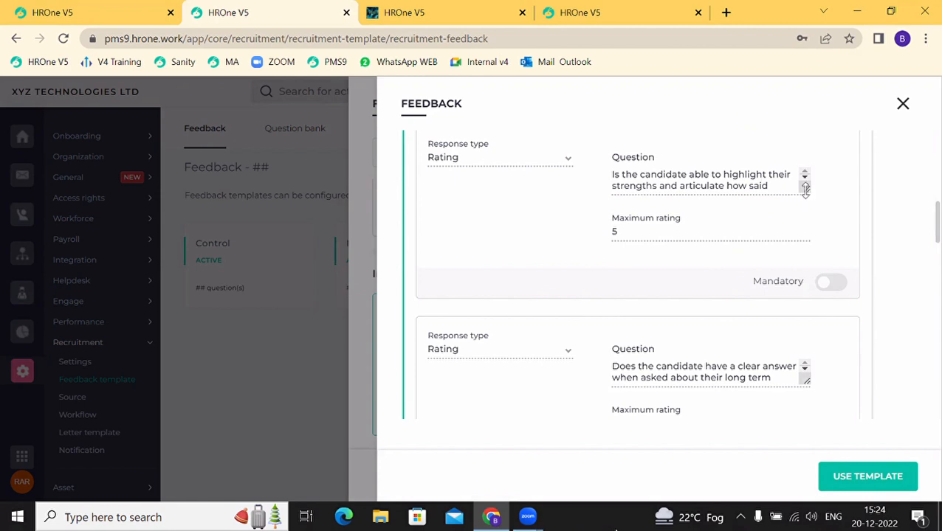
pyautogui.moveTo(807, 189)
pyautogui.mouseDown()
pyautogui.moveTo(840, 243)
pyautogui.moveTo(832, 216)
pyautogui.moveTo(812, 197)
pyautogui.mouseUp()
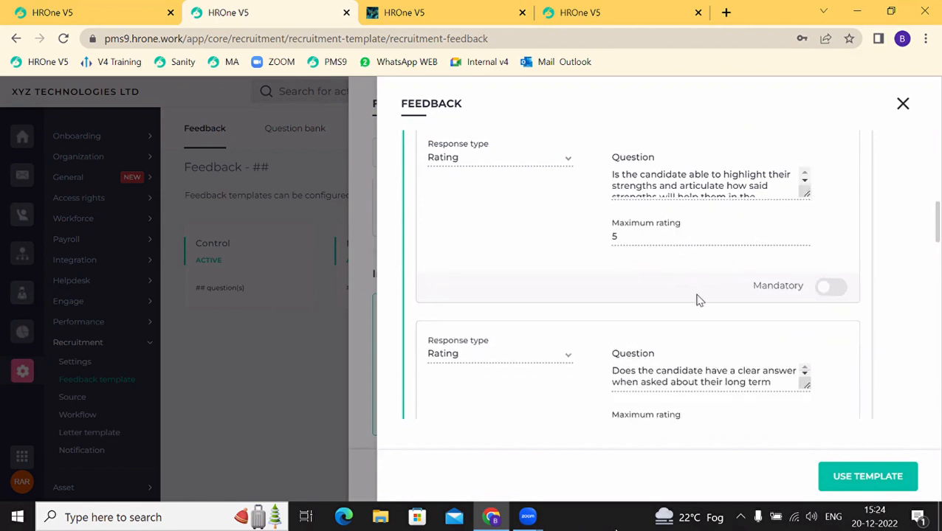
pyautogui.scroll(-3, 700, 301)
pyautogui.scroll(-4, 700, 301)
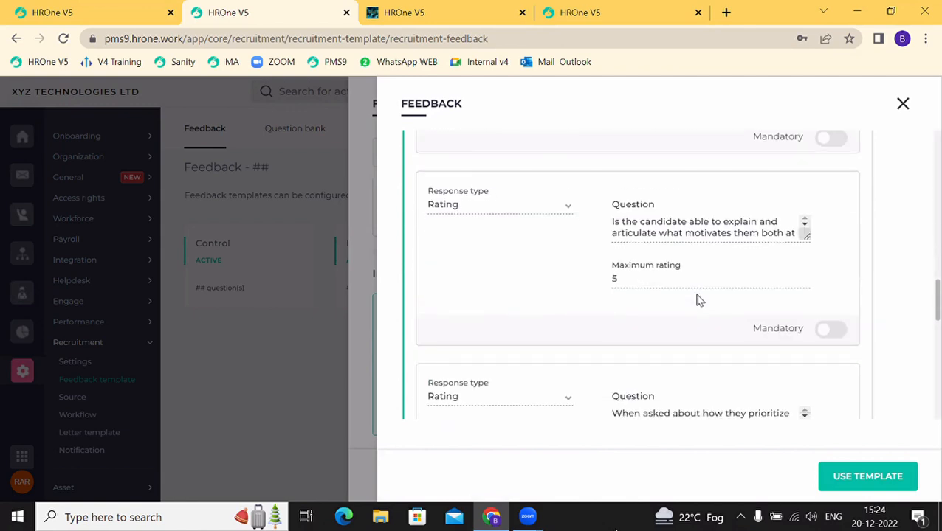
pyautogui.click(898, 117)
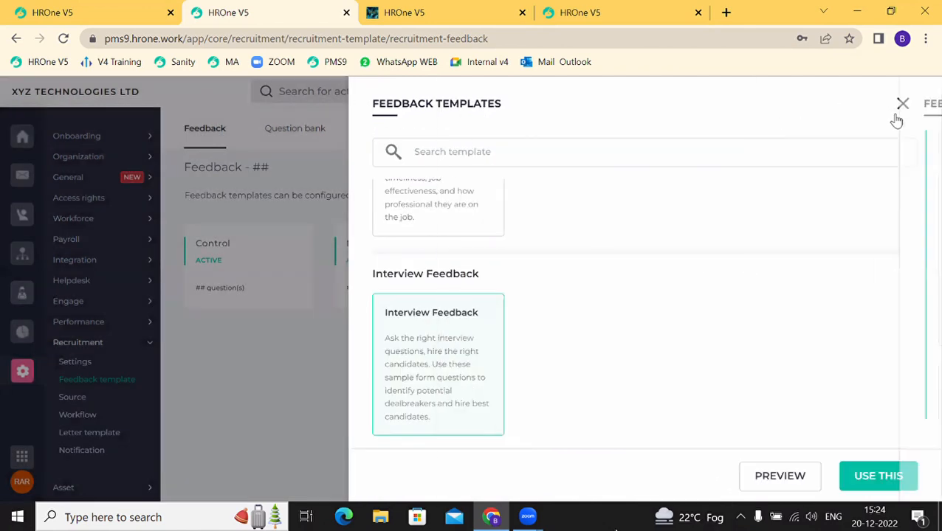
# Step: Close the feedback templates and view Recruitment Source's category list (Universities, Social, Referral, Job Portal)
pyautogui.click(905, 114)
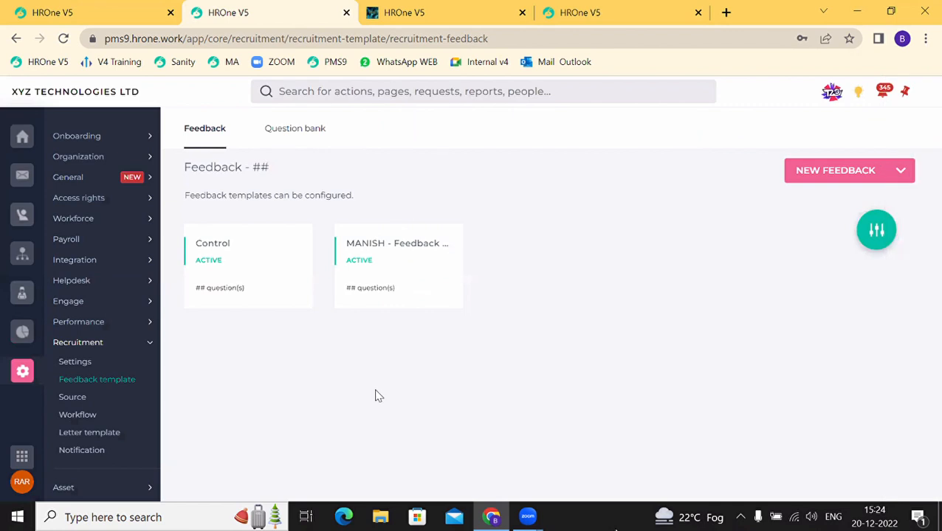
pyautogui.click(82, 398)
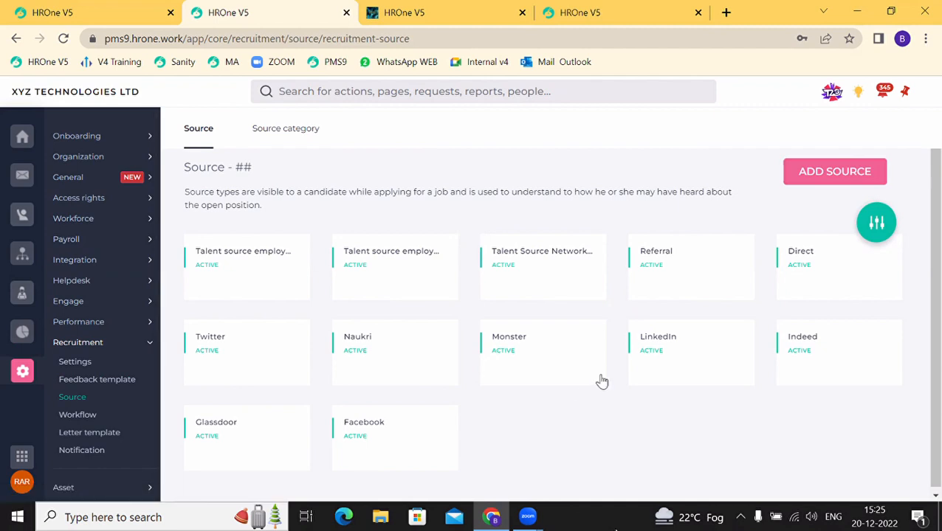
pyautogui.click(274, 137)
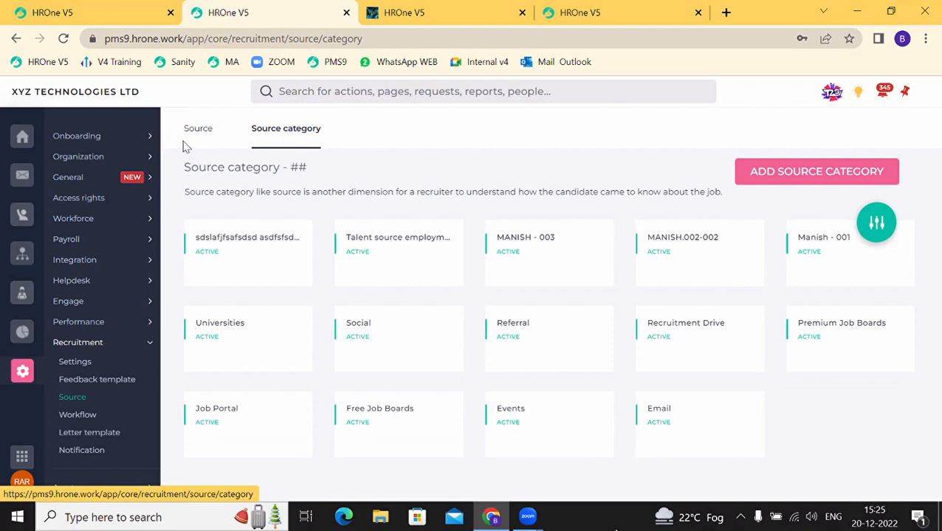
# Step: Highlight 'another dimension for a recruiter' in the description, then go to Recruitment Workflow
pyautogui.moveTo(315, 195); pyautogui.dragTo(458, 201)
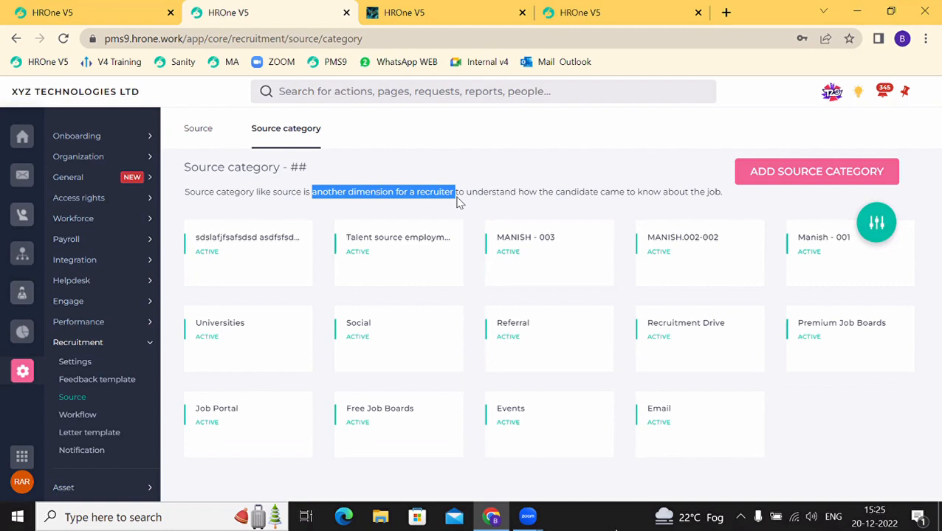
pyautogui.click(89, 418)
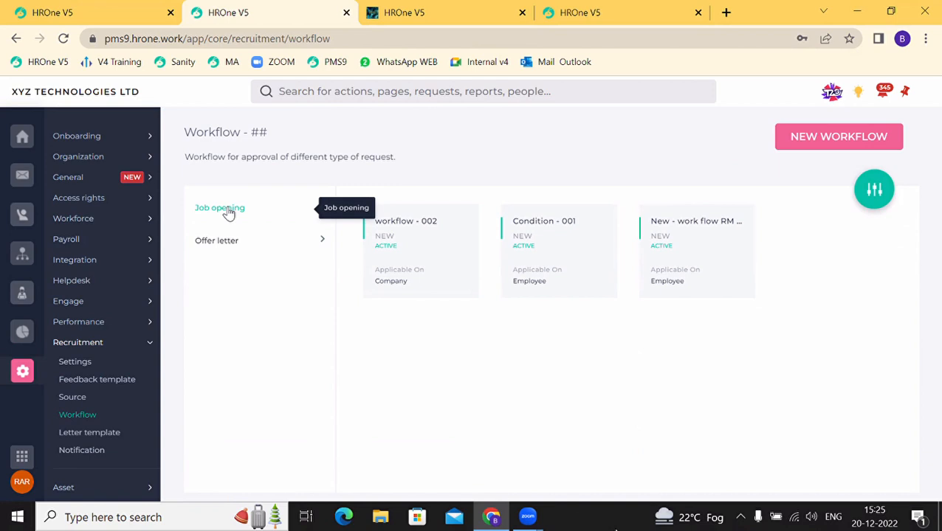
# Step: Switch from the Job opening workflows to the Offer letter workflows, then go to Letter template
pyautogui.click(228, 212)
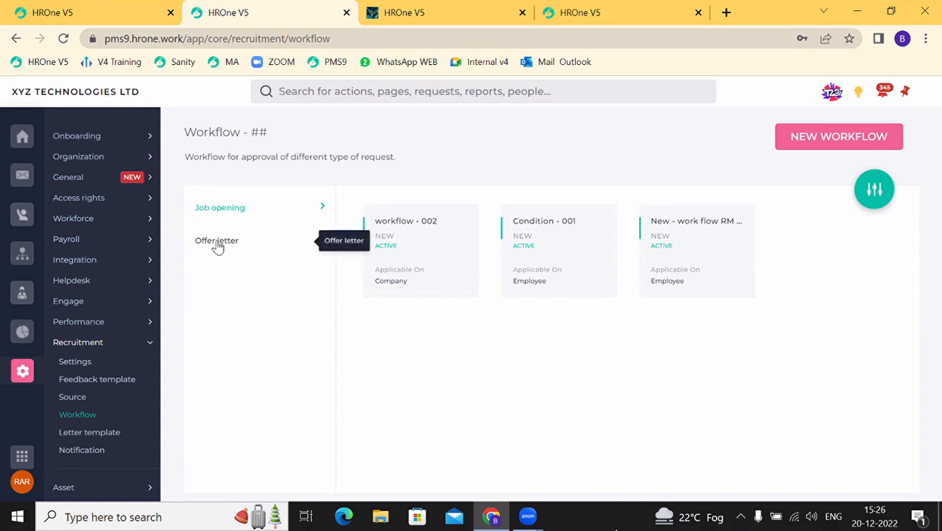
pyautogui.click(217, 245)
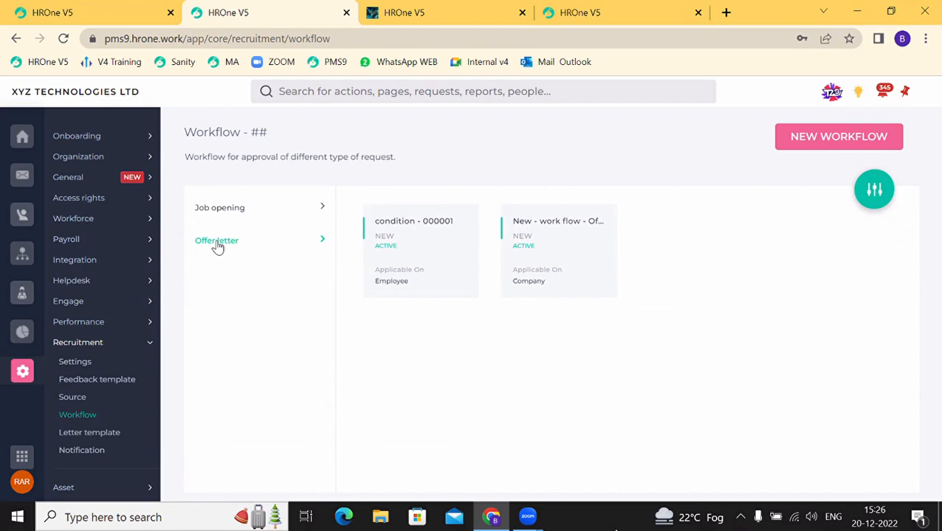
pyautogui.click(87, 437)
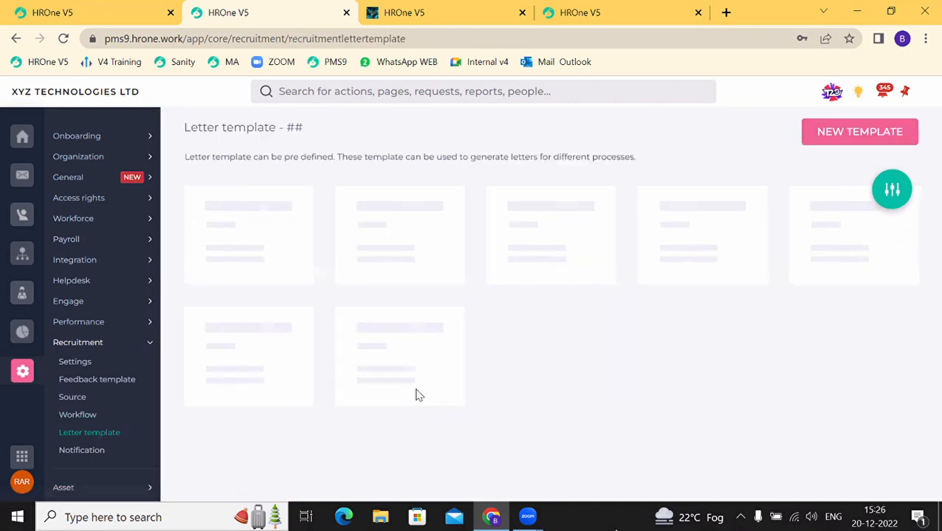
# Step: Start a new letter template with process Job opening and type Offer Letter
pyautogui.click(836, 140)
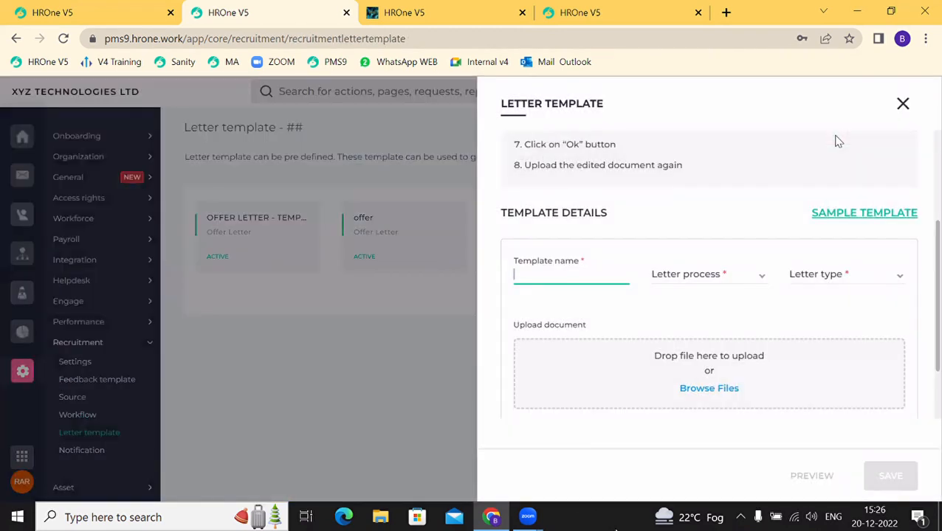
pyautogui.click(687, 280)
pyautogui.click(688, 280)
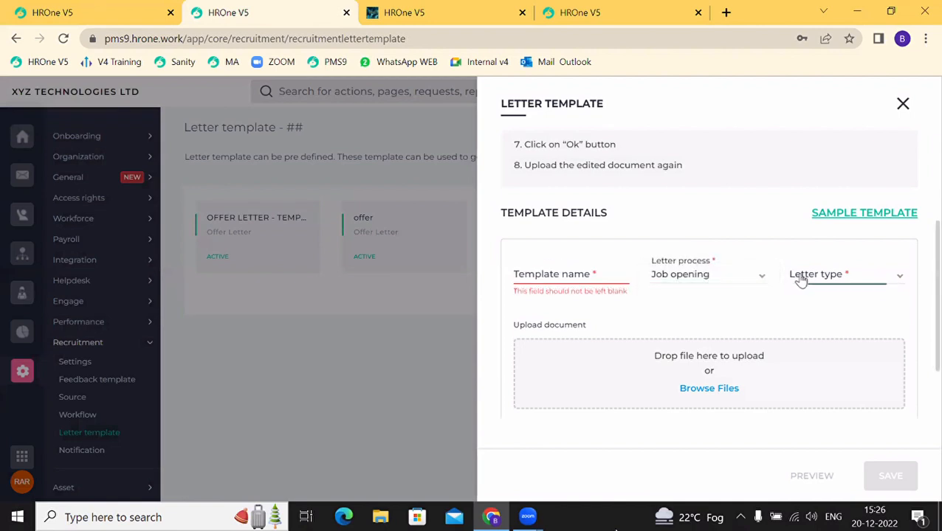
pyautogui.click(798, 278)
pyautogui.click(813, 273)
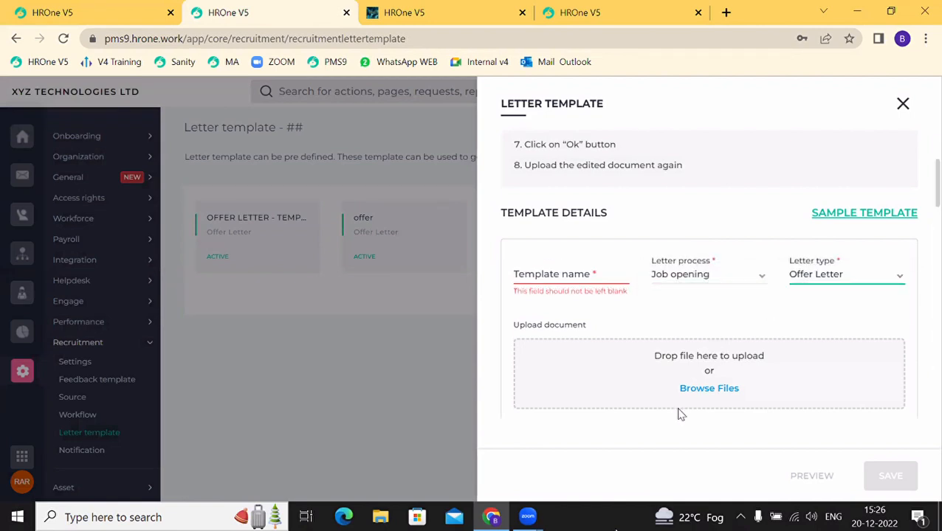
# Step: Download the sample Offer Letter template and open the offer_letter (3).docx file
pyautogui.click(839, 214)
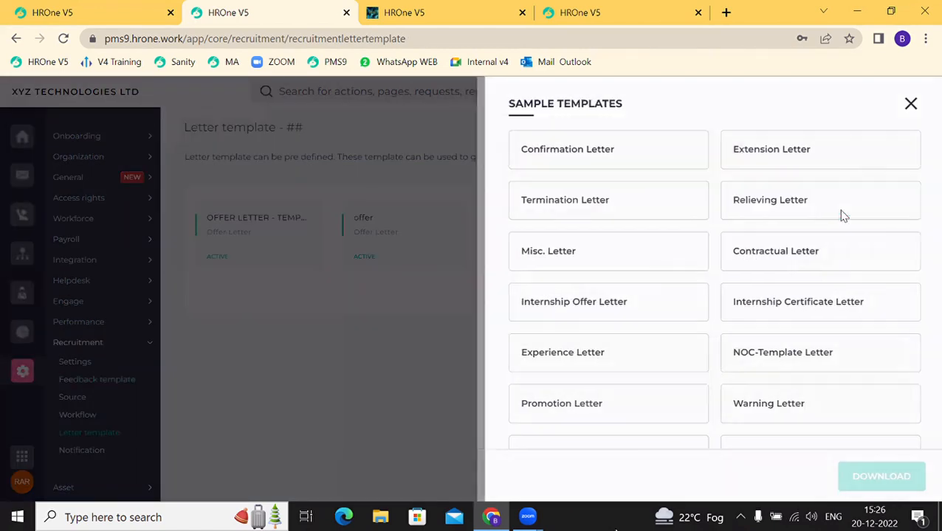
pyautogui.scroll(-5, 687, 387)
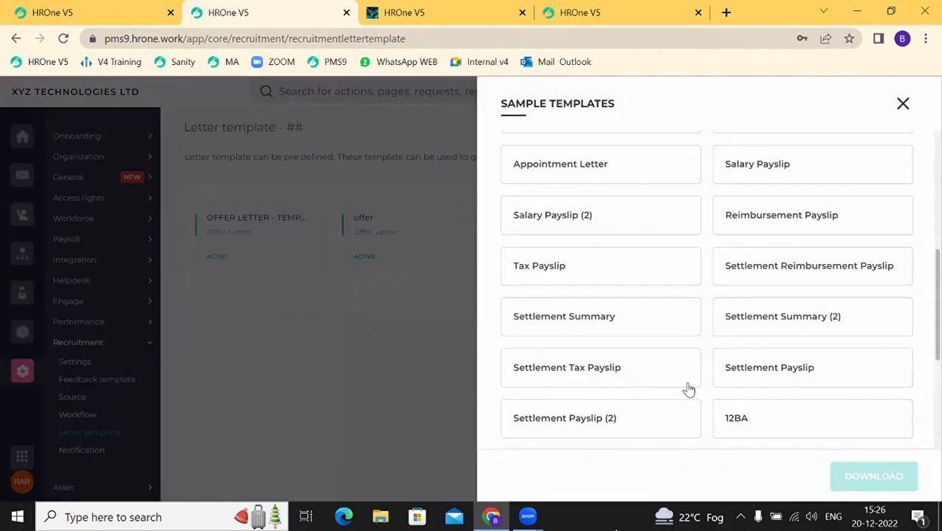
pyautogui.scroll(-3, 688, 389)
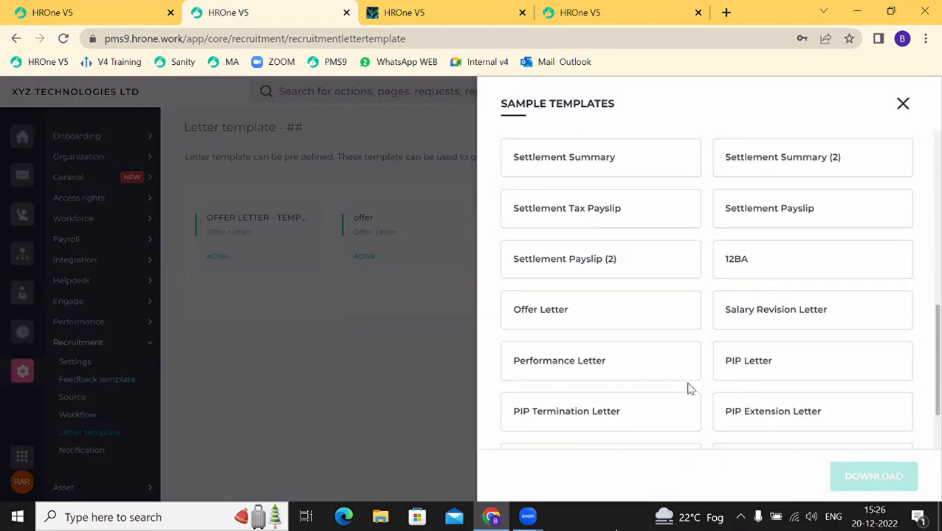
pyautogui.click(599, 298)
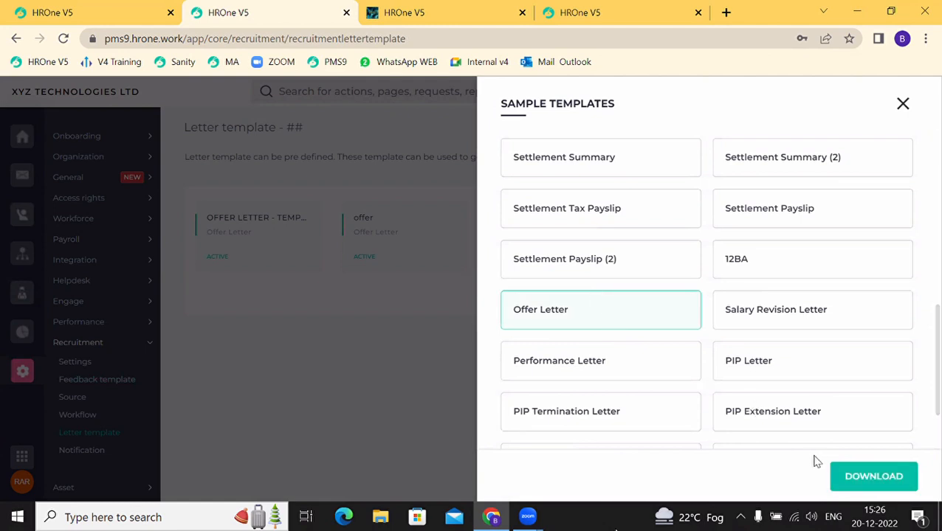
pyautogui.click(851, 478)
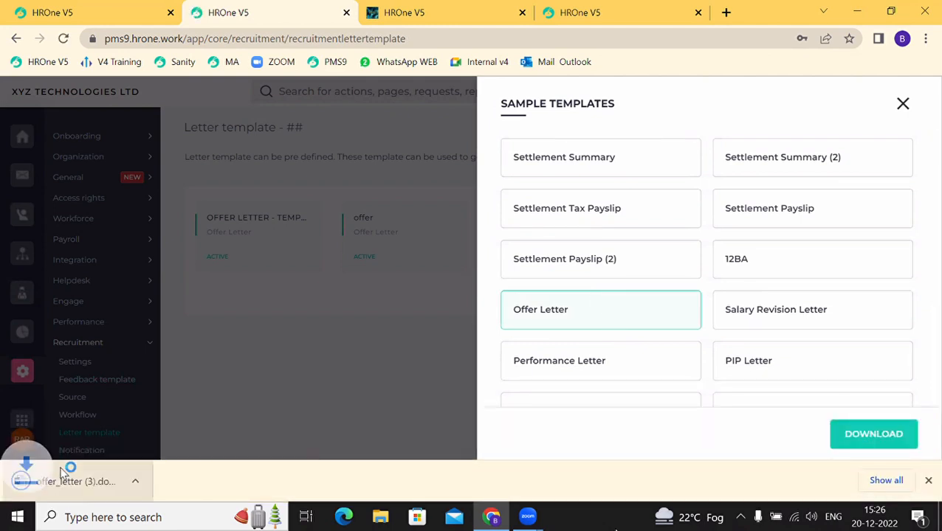
pyautogui.click(65, 478)
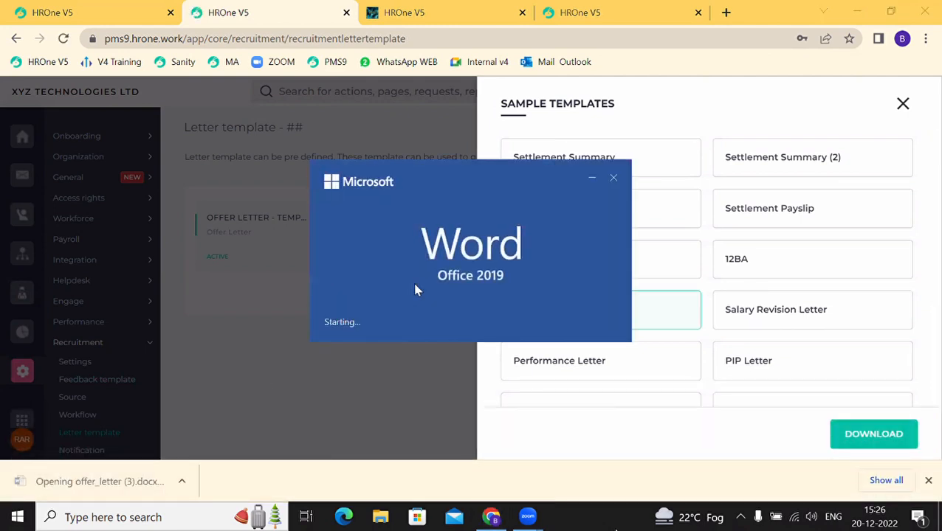
# Step: Read the offer letter's «CANDIDATE_NAME» and «CTC» merge fields in Word, then return to HROne
pyautogui.scroll(-3, 420, 282)
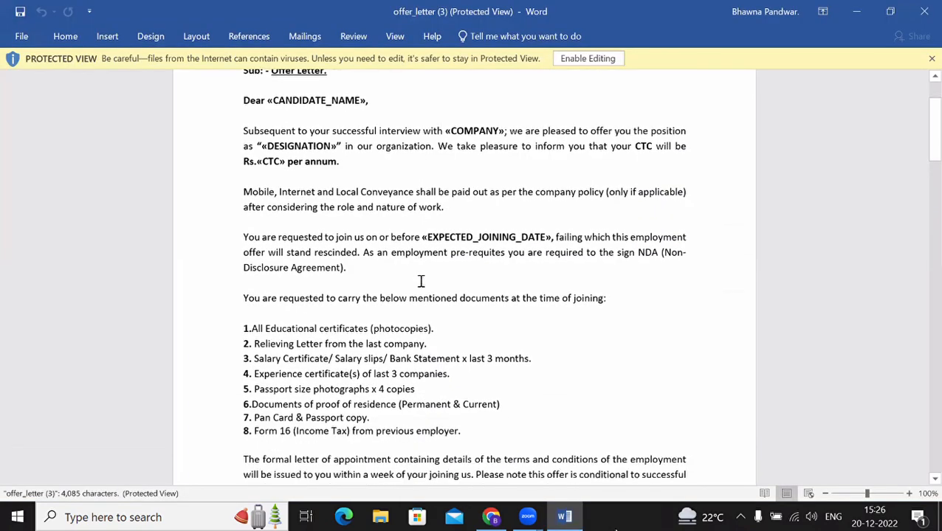
pyautogui.scroll(-7, 421, 281)
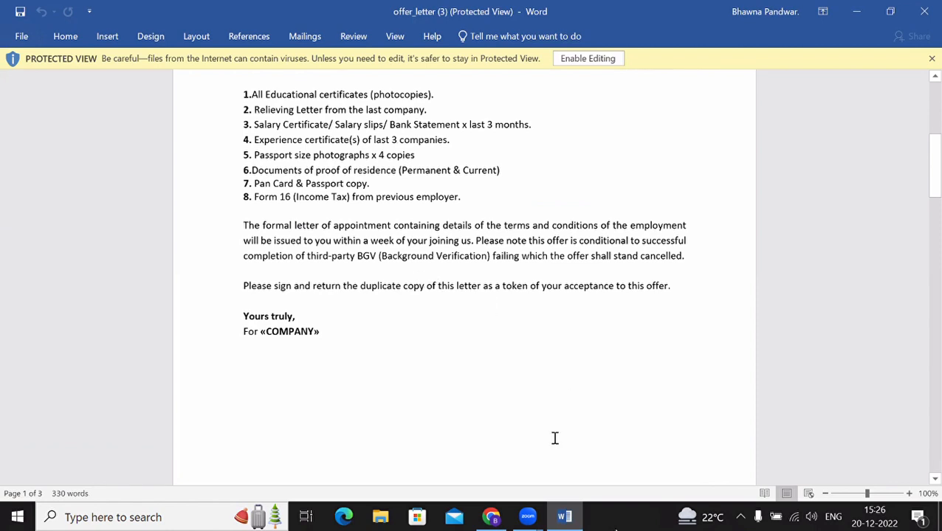
pyautogui.click(498, 527)
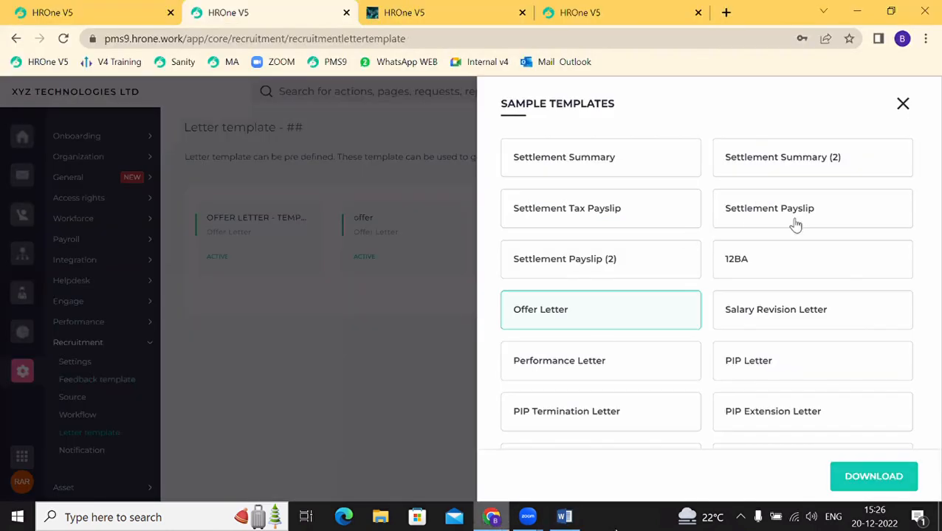
# Step: Close the sample templates and discard the unfinished letter template form
pyautogui.click(901, 105)
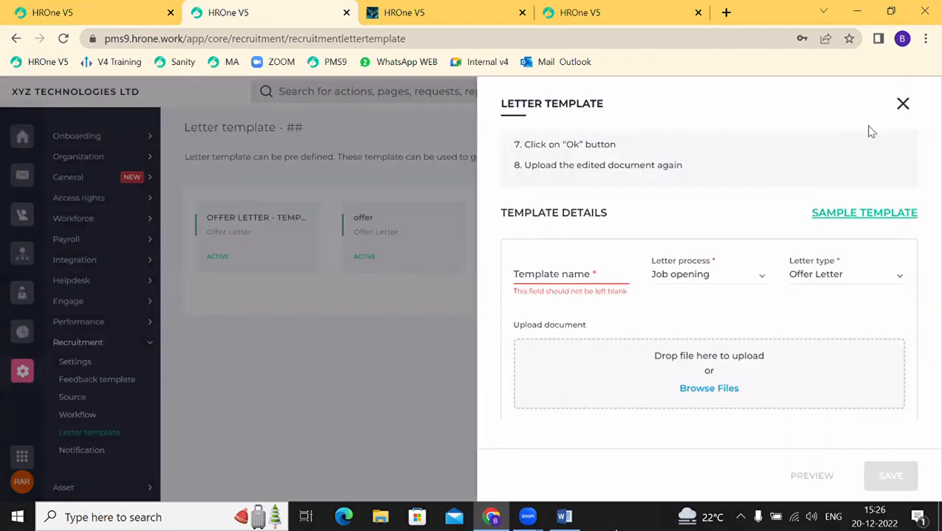
pyautogui.click(904, 104)
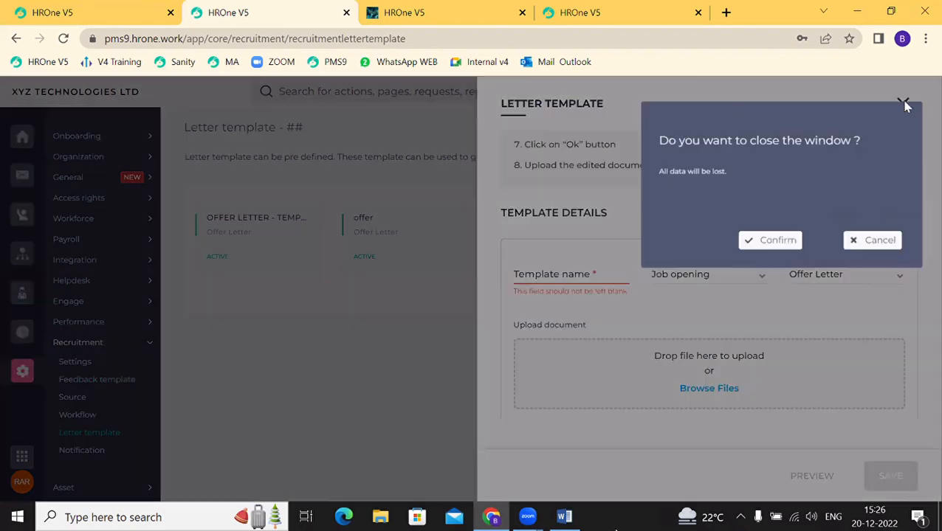
pyautogui.click(768, 242)
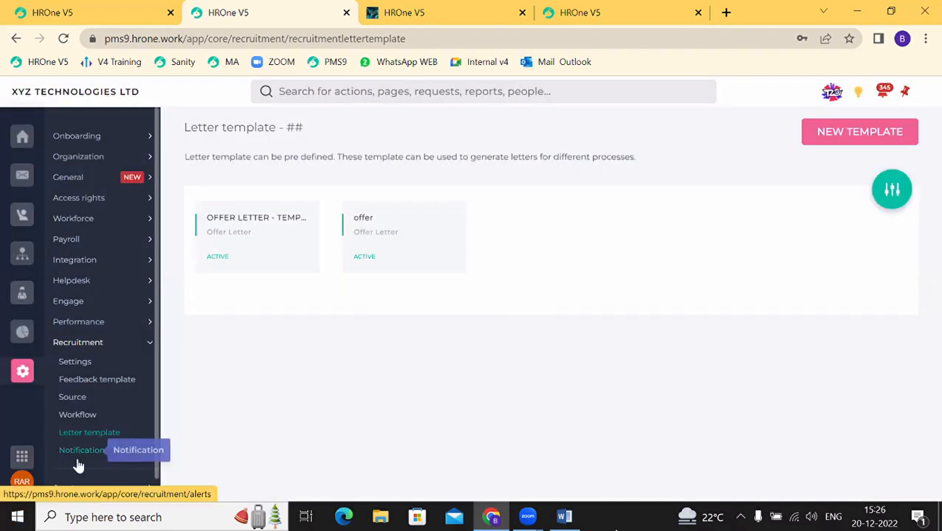
# Step: In Recruitment Notification, check Candidate, Hired, Interview feedback, Interviewer and Job apply notifications
pyautogui.click(77, 454)
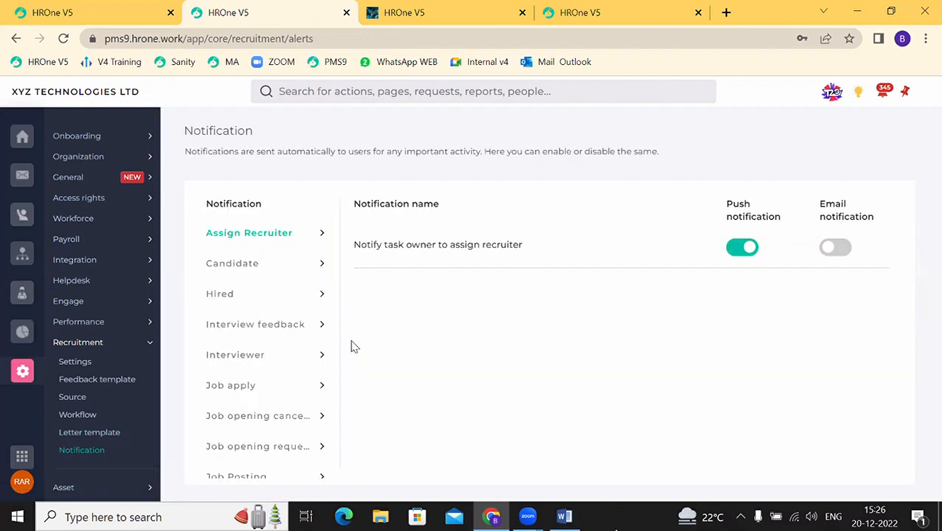
pyautogui.click(238, 265)
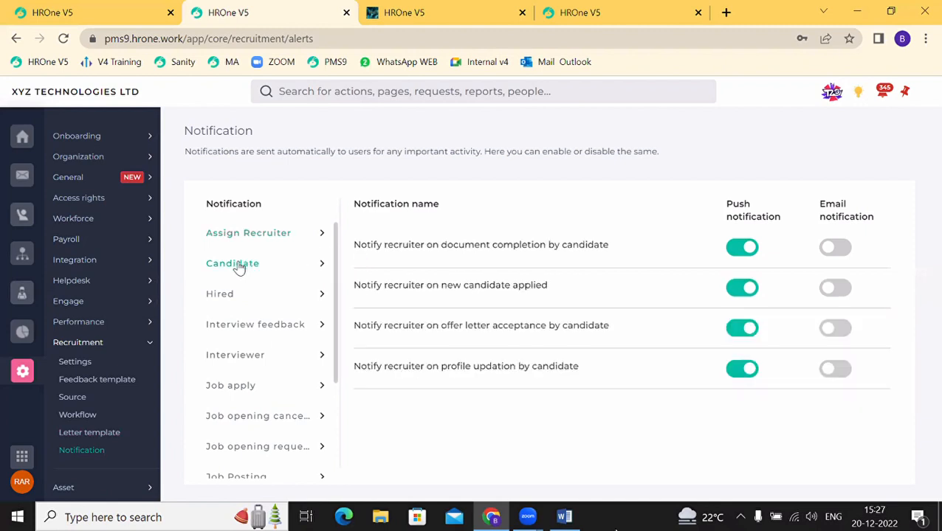
pyautogui.click(212, 293)
pyautogui.click(233, 322)
pyautogui.click(233, 357)
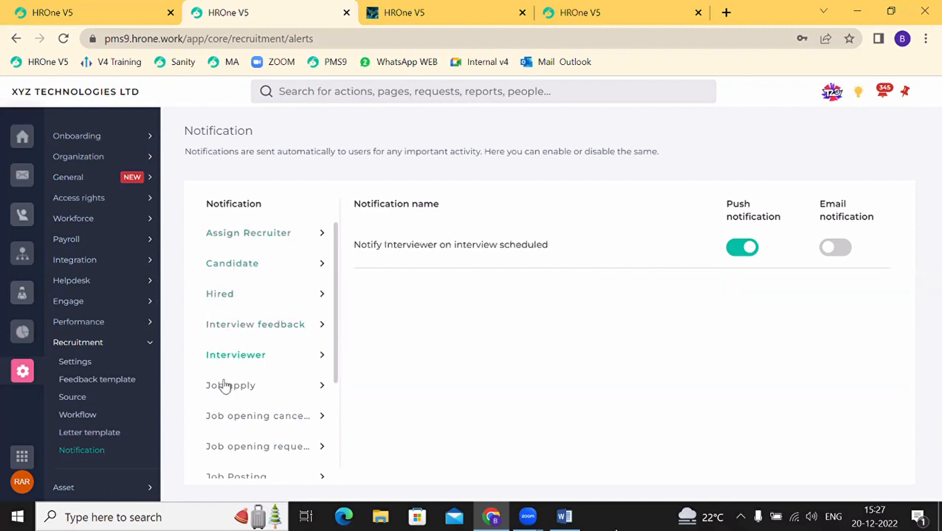
pyautogui.click(225, 386)
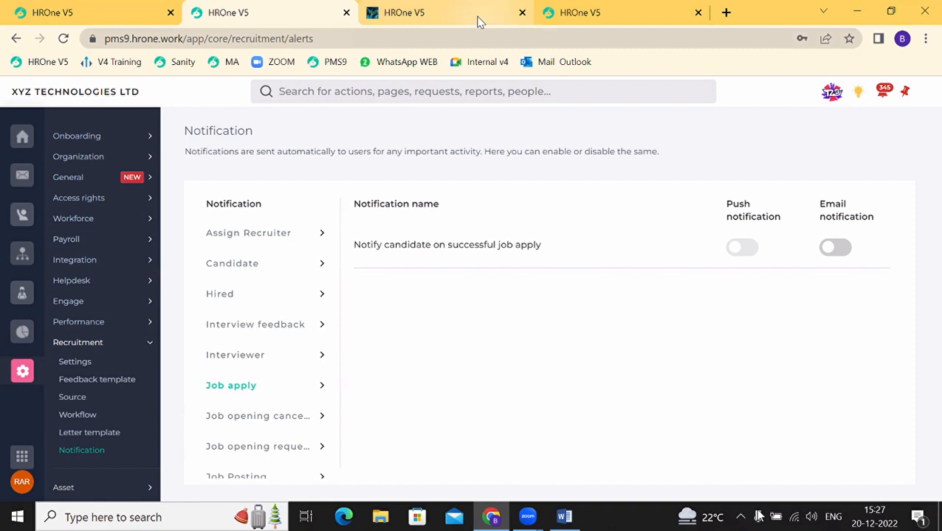
# Step: Review Task Insights' pending counts, e.g. 322 Announcements and 18 Job openings
pyautogui.click(22, 293)
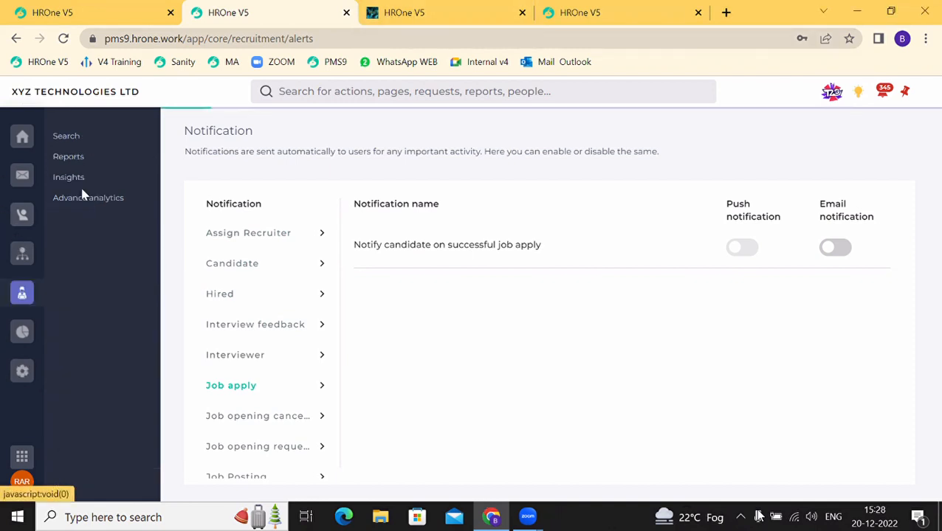
pyautogui.click(68, 179)
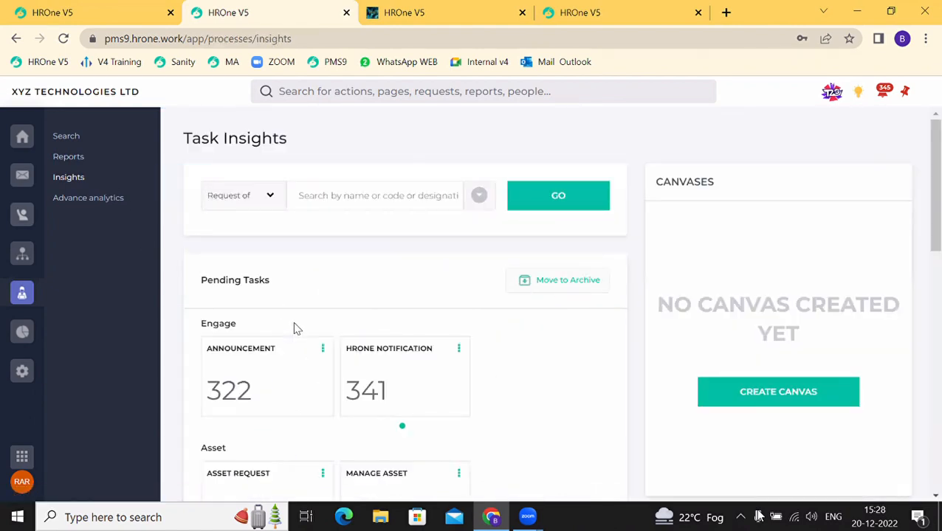
pyautogui.scroll(-2, 266, 432)
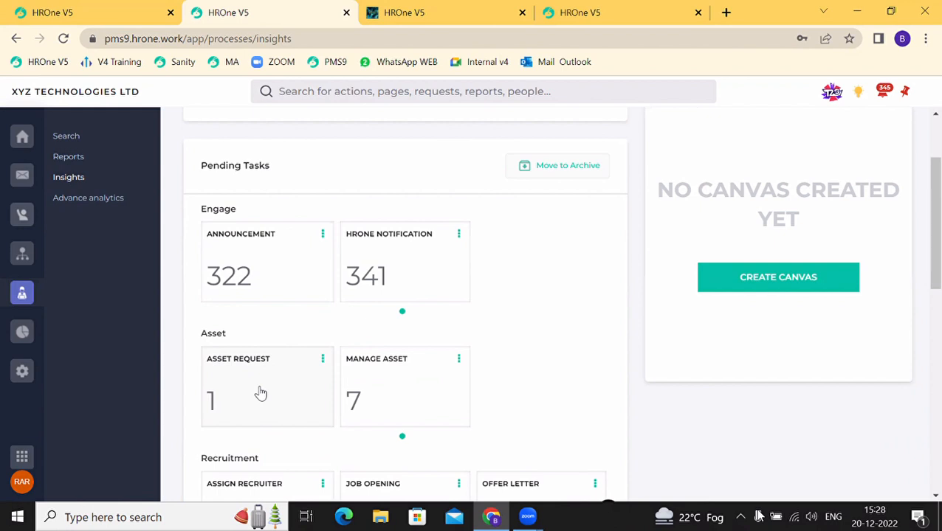
pyautogui.scroll(-1, 260, 394)
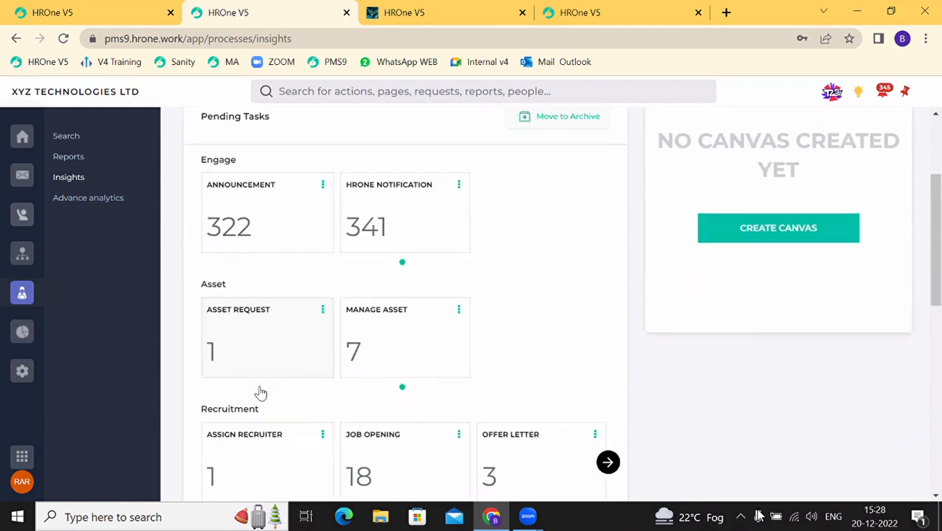
pyautogui.scroll(3, 259, 394)
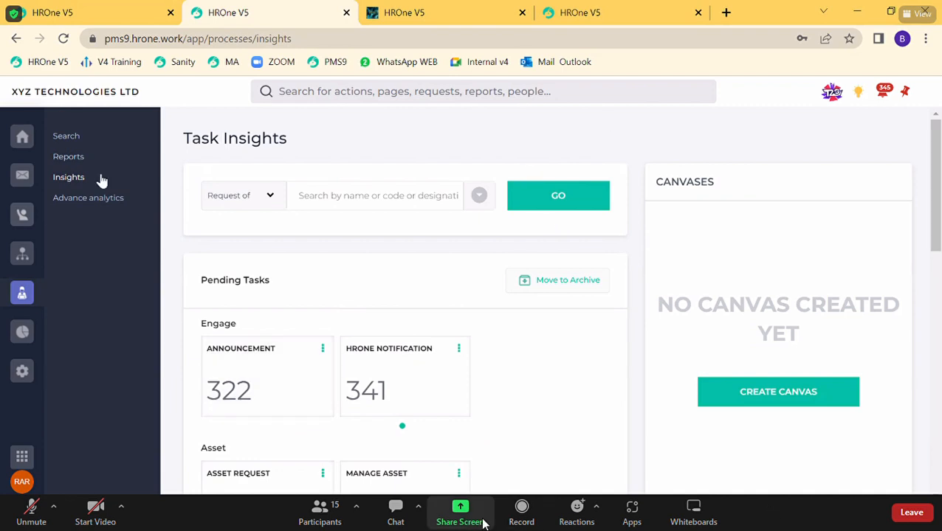
# Step: Go to the Search page with its employee search fields and recent searches
pyautogui.click(65, 147)
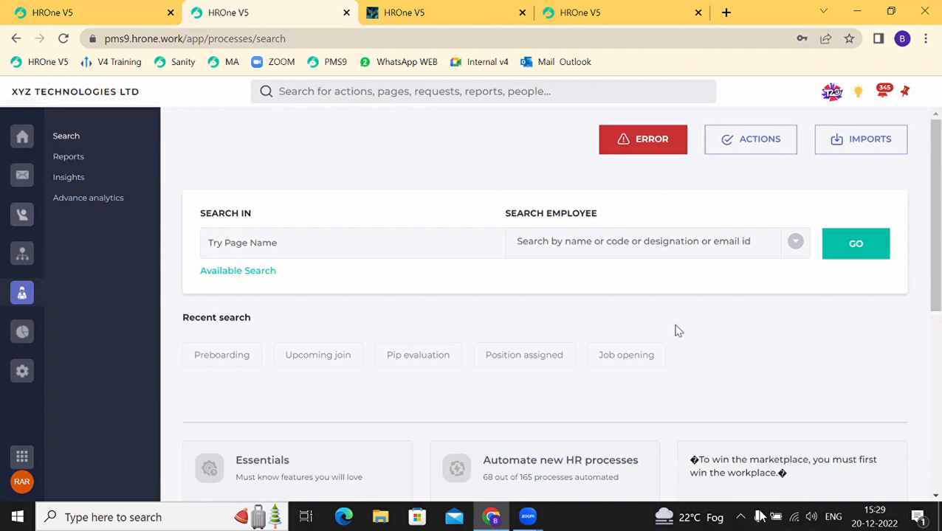
# Step: Launch the Recruitment budget(beta) import from the Imports list in Insert record mode
pyautogui.click(882, 142)
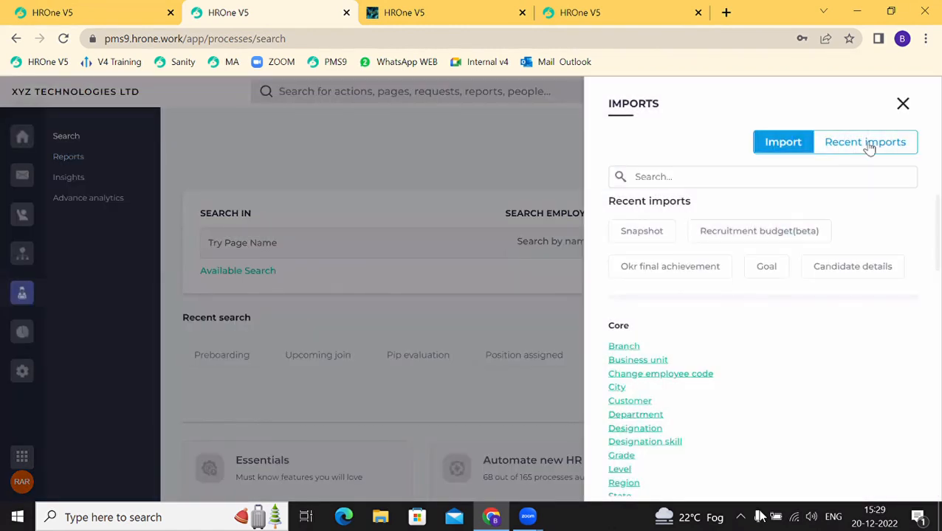
pyautogui.scroll(-10, 688, 360)
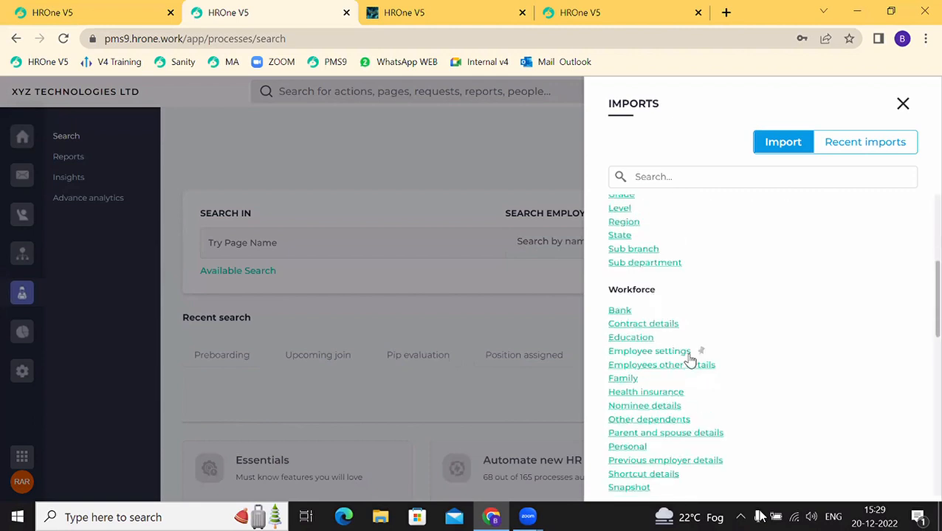
pyautogui.scroll(-1, 689, 360)
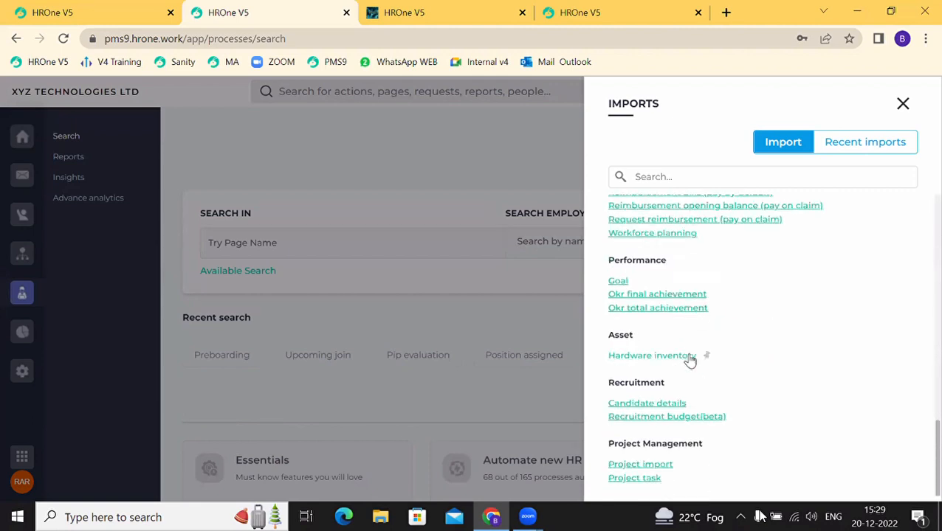
pyautogui.click(629, 417)
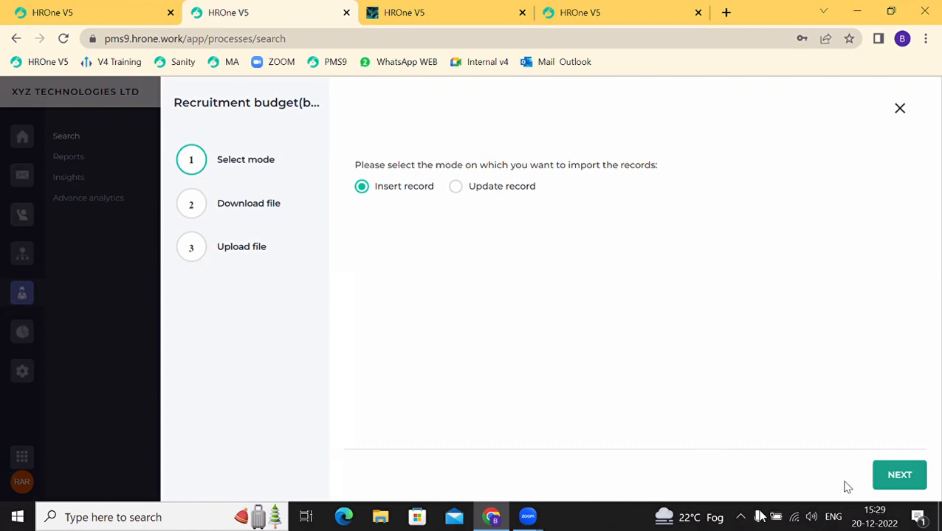
# Step: Download the Recruitment budget import template and open Recruitment budget (7).xlsx in Excel
pyautogui.click(888, 483)
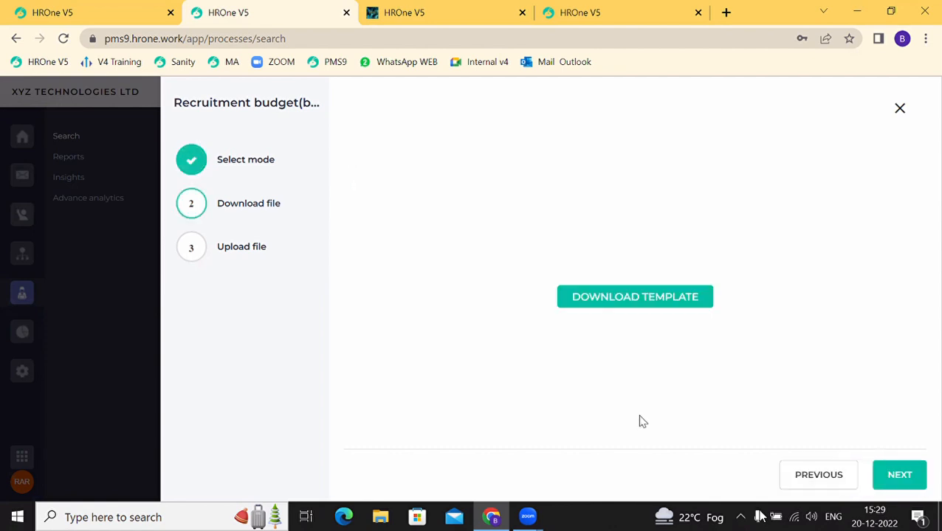
pyautogui.click(628, 301)
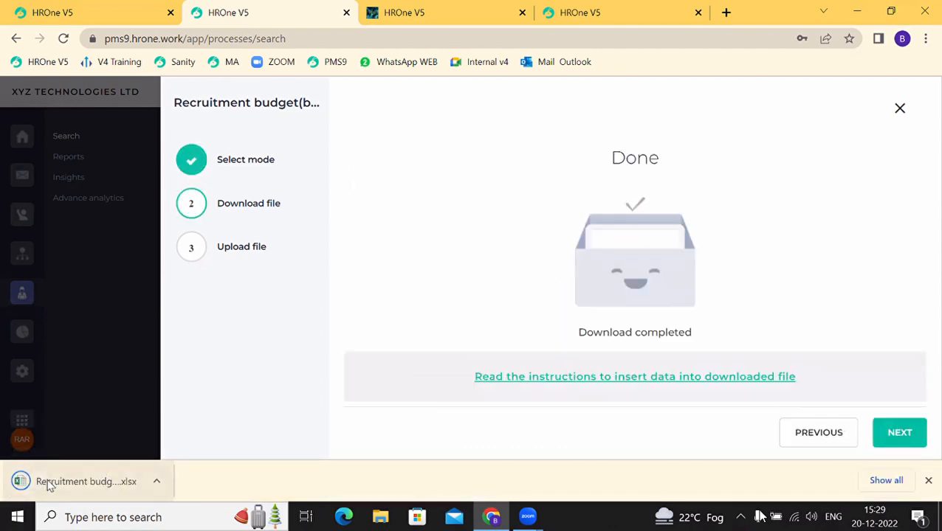
pyautogui.click(45, 483)
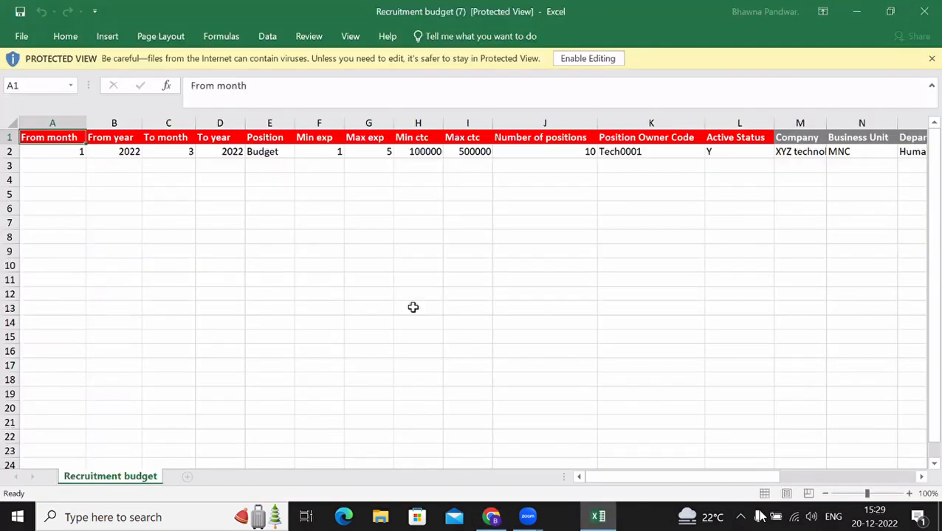
# Step: Enable editing on the downloaded Recruitment budget workbook
pyautogui.click(413, 307)
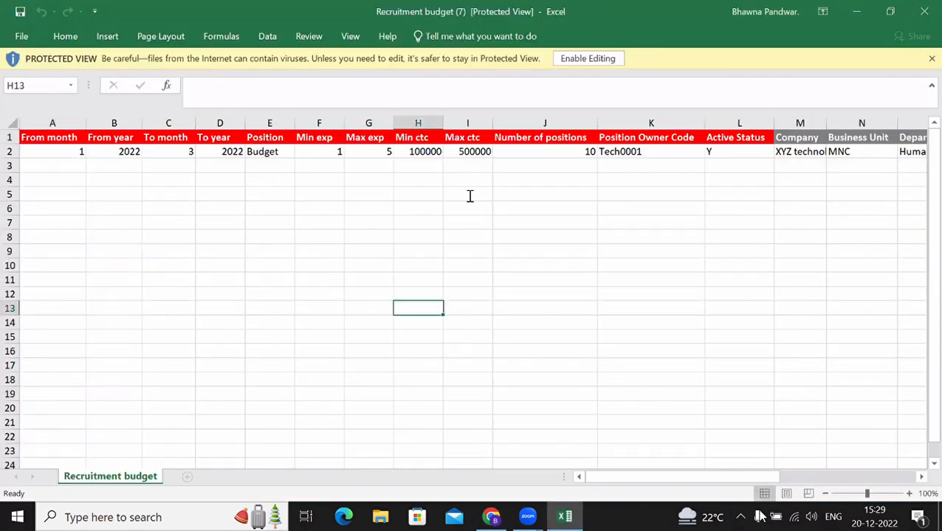
pyautogui.click(583, 59)
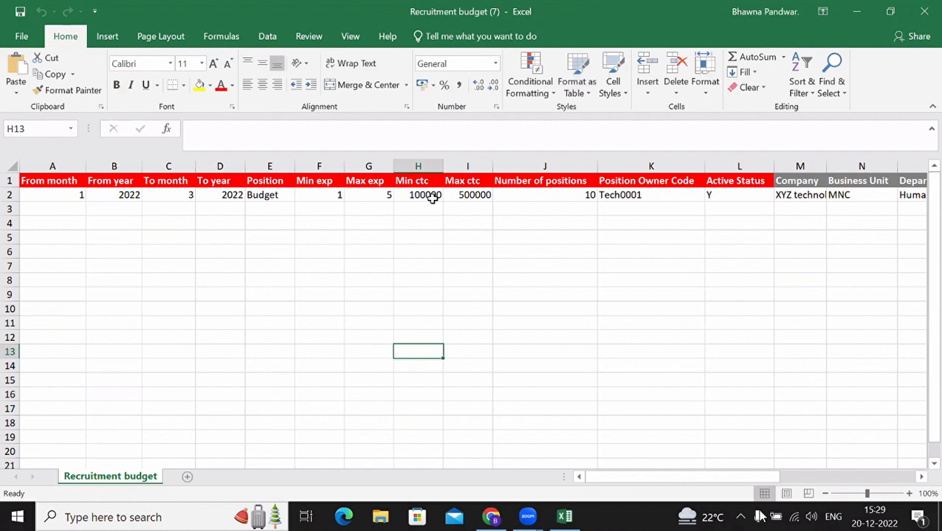
pyautogui.click(45, 220)
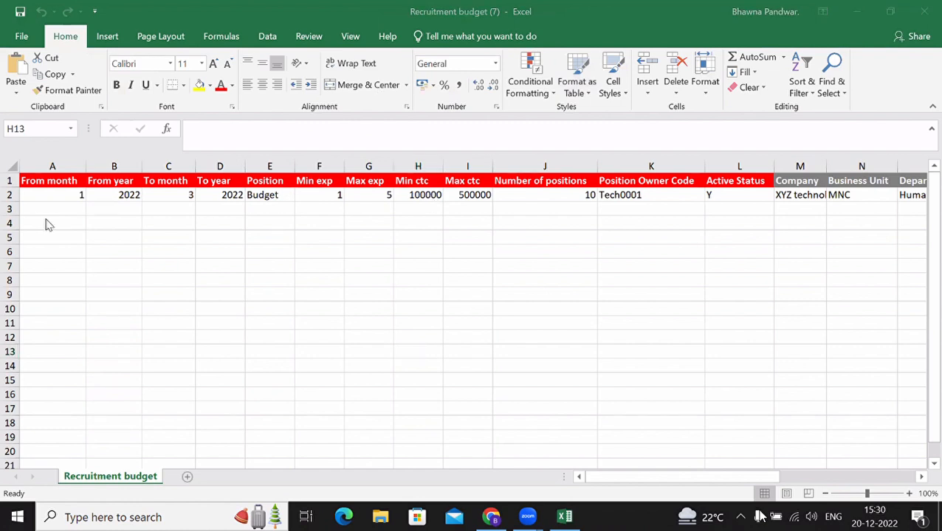
pyautogui.click(168, 196)
# Step: Step through row 3's cells from A3 to Position, CTC, positions, owner code and Active Status
pyautogui.click(82, 223)
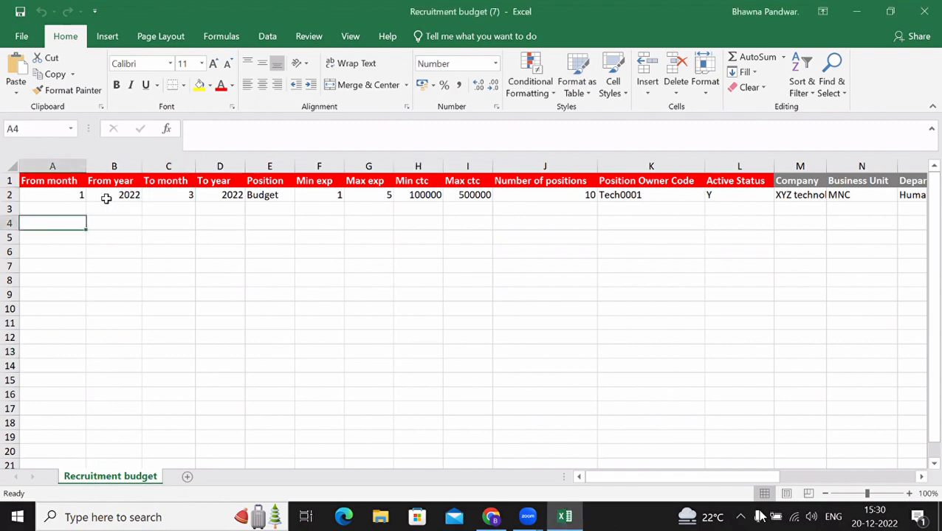
pyautogui.click(72, 213)
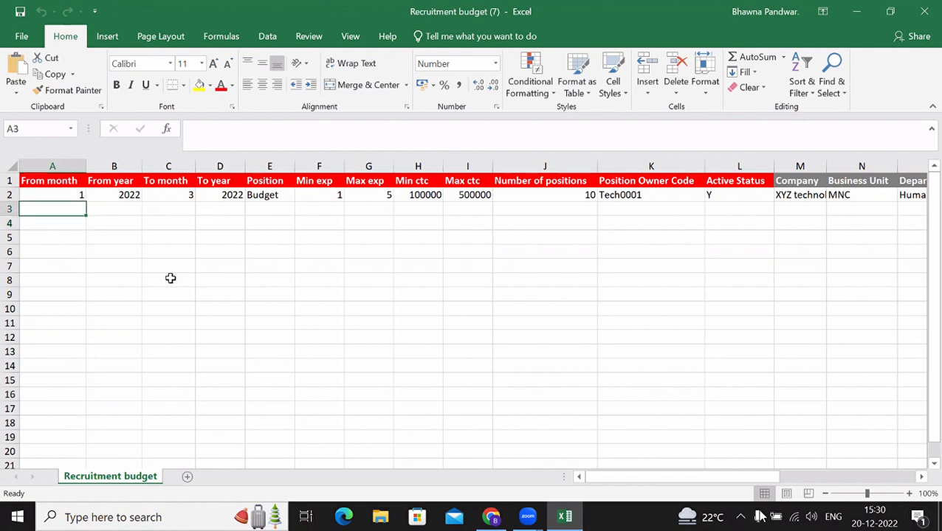
pyautogui.click(257, 212)
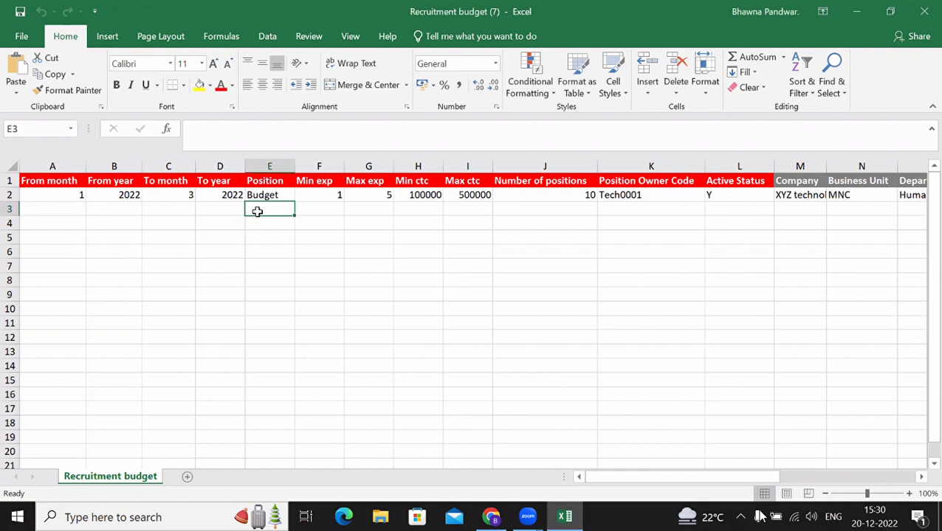
pyautogui.click(312, 211)
pyautogui.click(381, 220)
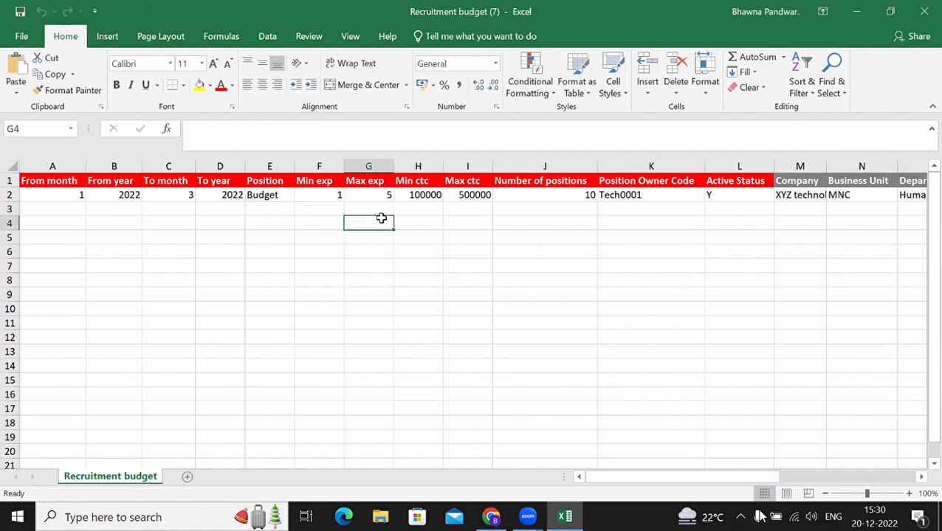
pyautogui.click(427, 209)
pyautogui.click(450, 210)
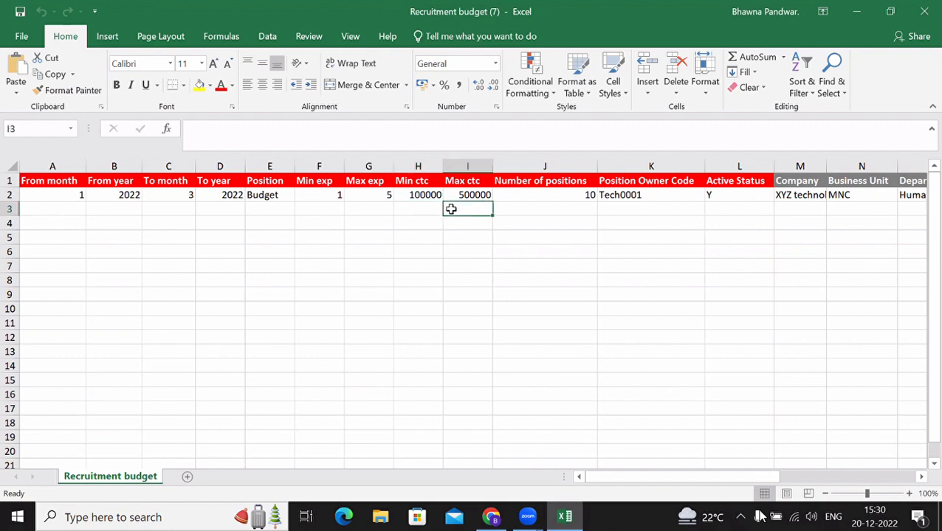
pyautogui.click(507, 213)
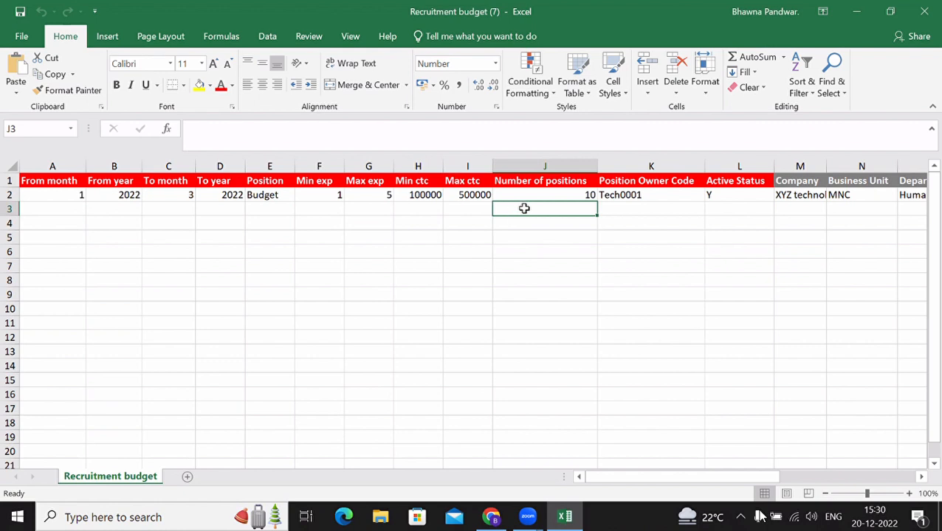
pyautogui.click(634, 209)
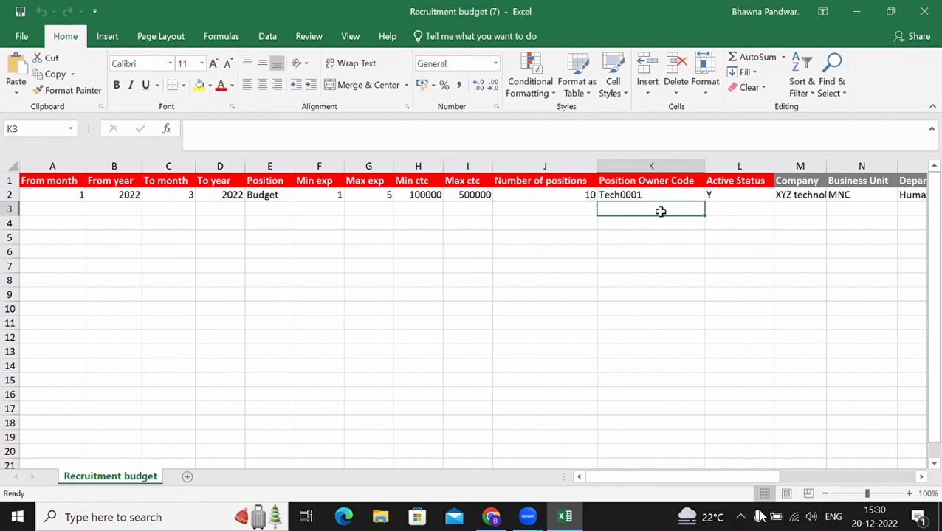
pyautogui.click(727, 213)
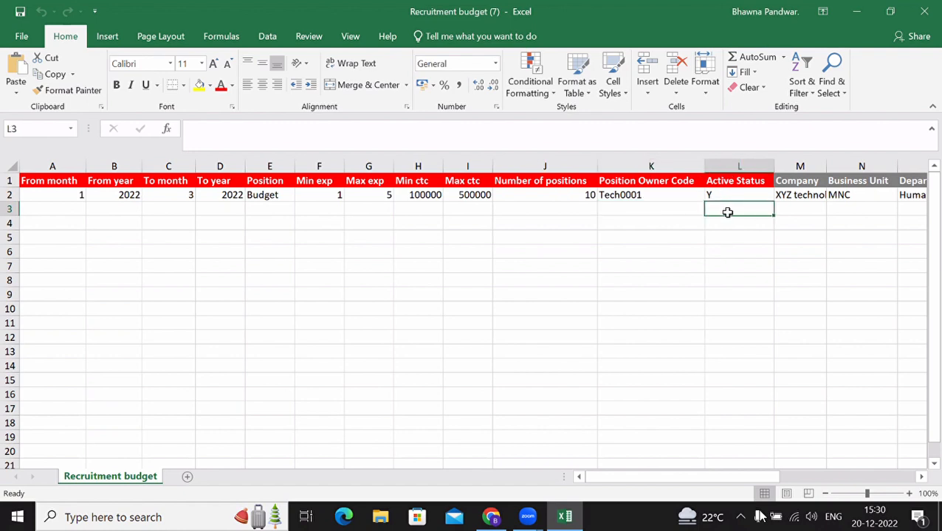
# Step: Review the Business Unit MNC and Human Resources department entries around rows 2 and 3
pyautogui.press('Right')
pyautogui.press('Right')
pyautogui.press('Right')
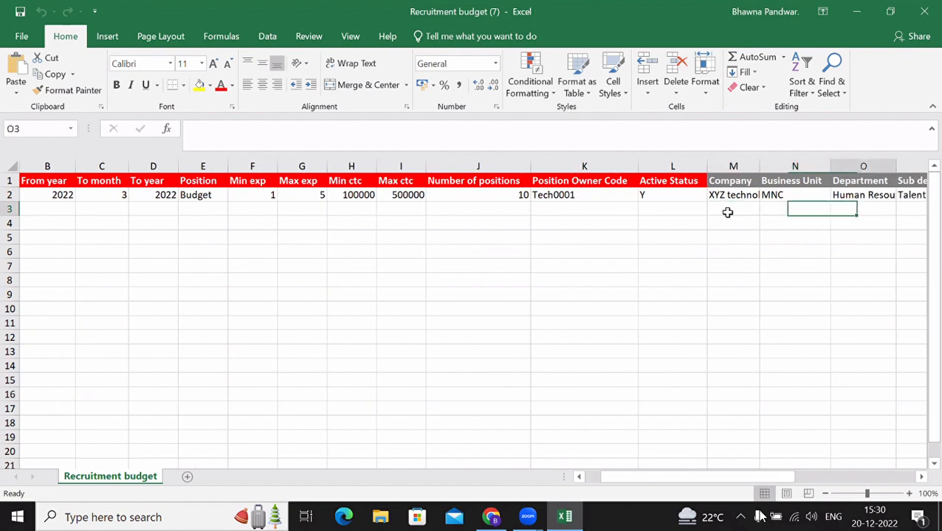
pyautogui.press('Right')
pyautogui.press('Right')
pyautogui.press('Right')
pyautogui.press('Right')
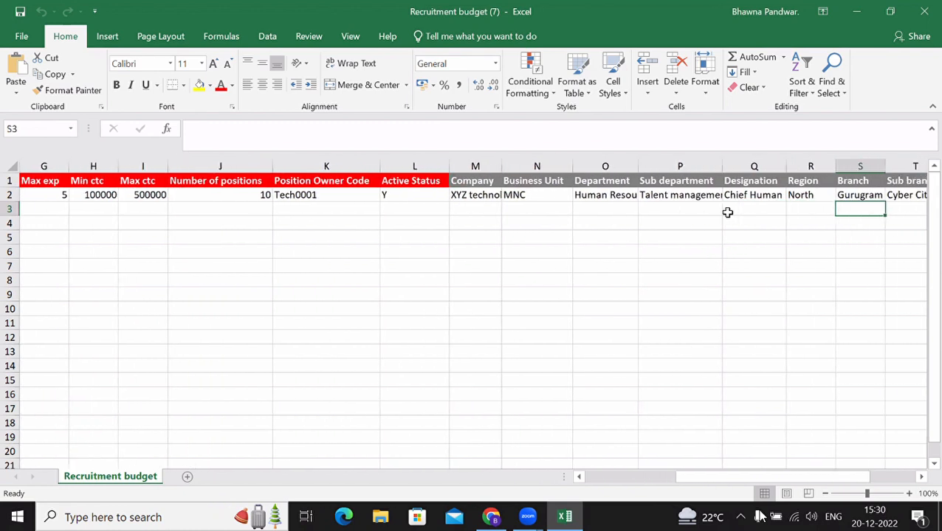
pyautogui.press('Right')
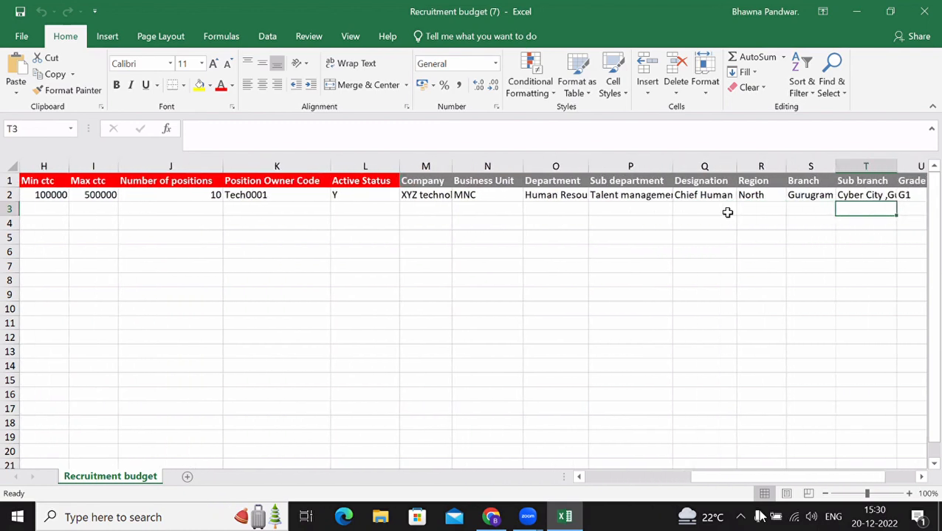
pyautogui.press('Left')
pyautogui.press('Left')
pyautogui.press('Left')
pyautogui.press('Left')
pyautogui.press('Left')
pyautogui.press('Left')
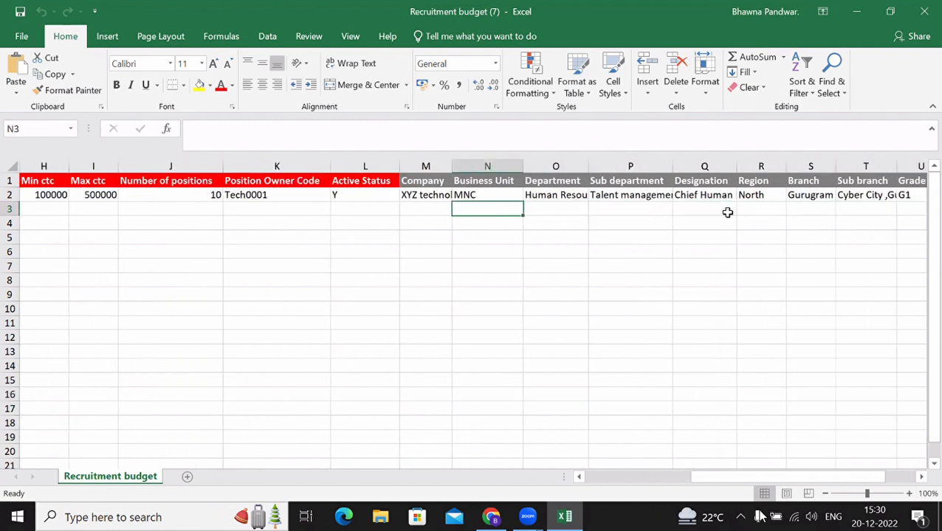
pyautogui.press('Up')
pyautogui.press('Up')
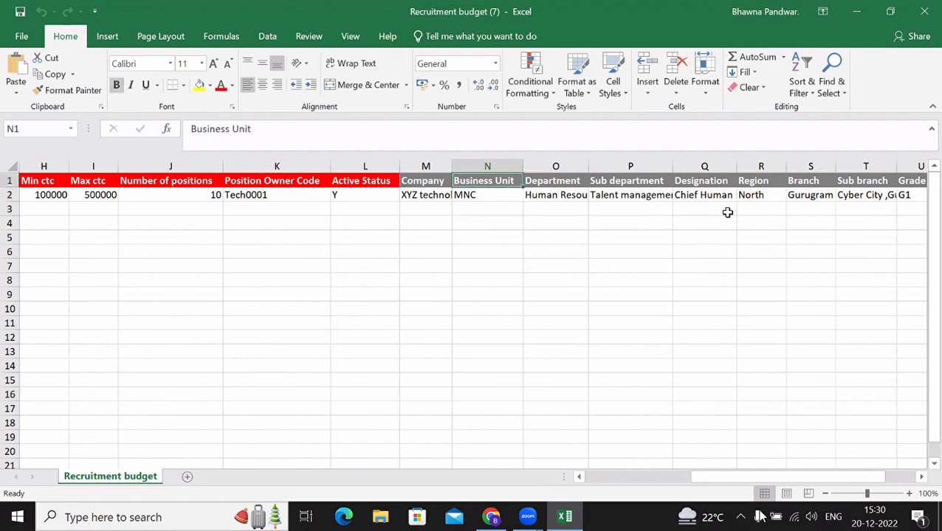
pyautogui.press('Right')
pyautogui.press('Left')
pyautogui.press('Right')
pyautogui.press('Left')
pyautogui.press('Right')
pyautogui.press('Down')
pyautogui.press('Down')
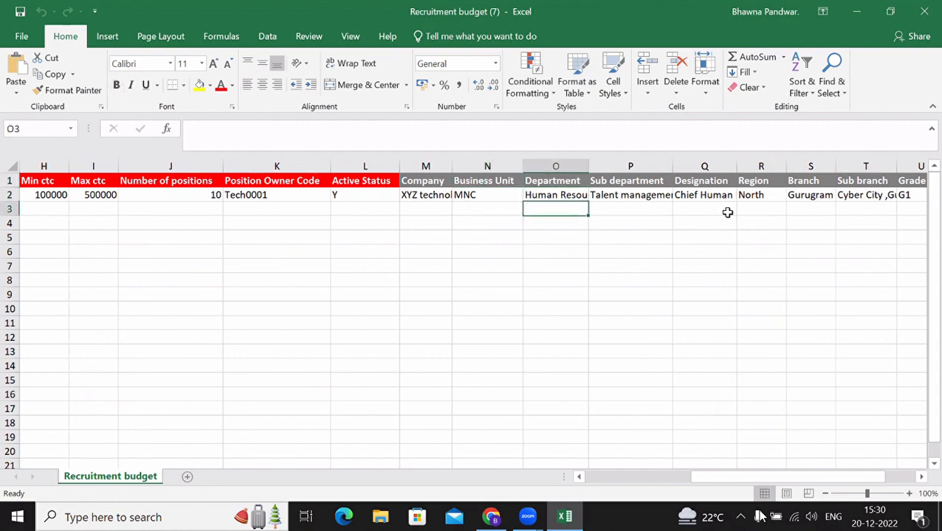
pyautogui.press('Left')
pyautogui.press('Up')
pyautogui.press('Up')
pyautogui.press('Right')
pyautogui.press('Down')
pyautogui.press('Left')
pyautogui.press('Up')
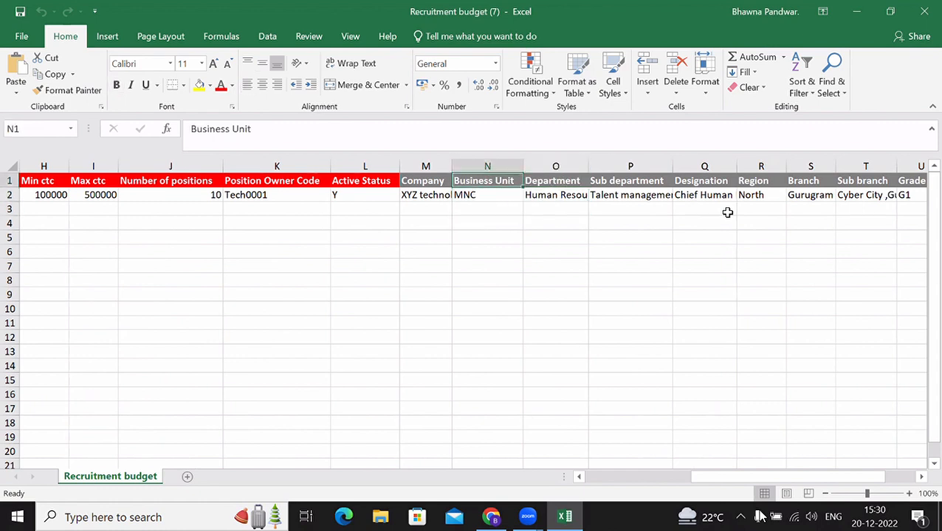
pyautogui.press('Down')
pyautogui.press('Up')
pyautogui.press('Right')
pyautogui.press('Down')
pyautogui.press('Down')
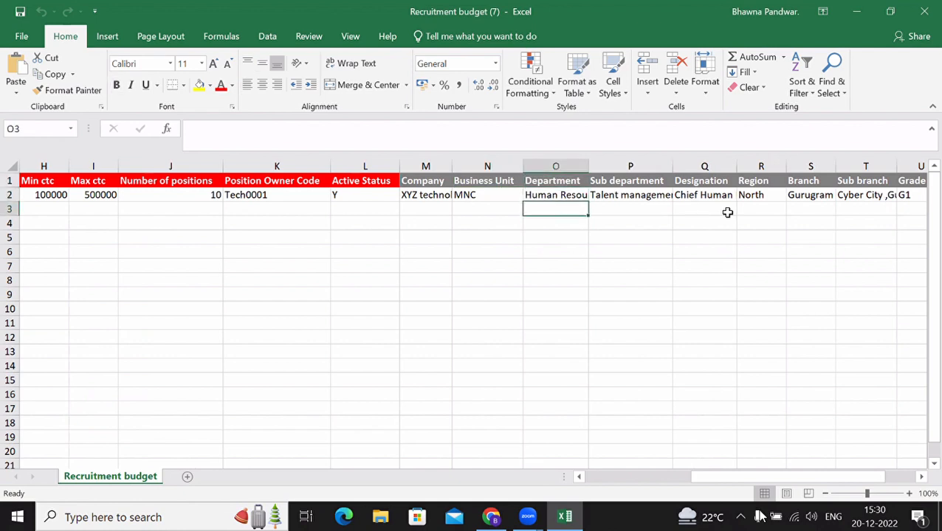
pyautogui.press('Left')
pyautogui.press('Up')
pyautogui.press('Up')
pyautogui.press('Right')
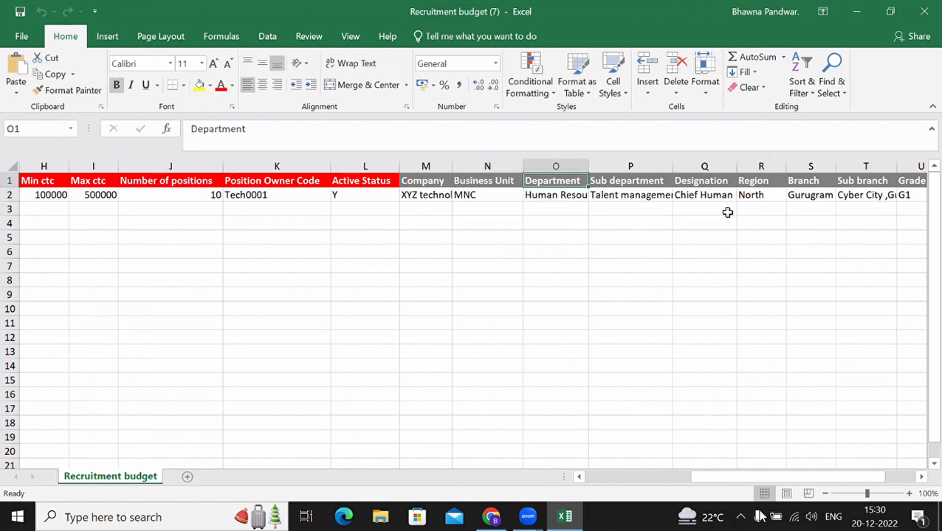
pyautogui.press('Left')
pyautogui.press('Left')
pyautogui.press('Left')
pyautogui.press('Left')
pyautogui.press('Left')
pyautogui.press('Left')
pyautogui.press('Left')
pyautogui.press('Left')
pyautogui.press('Left')
pyautogui.press('Left')
pyautogui.press('Left')
pyautogui.press('Left')
pyautogui.press('Left')
pyautogui.press('Left')
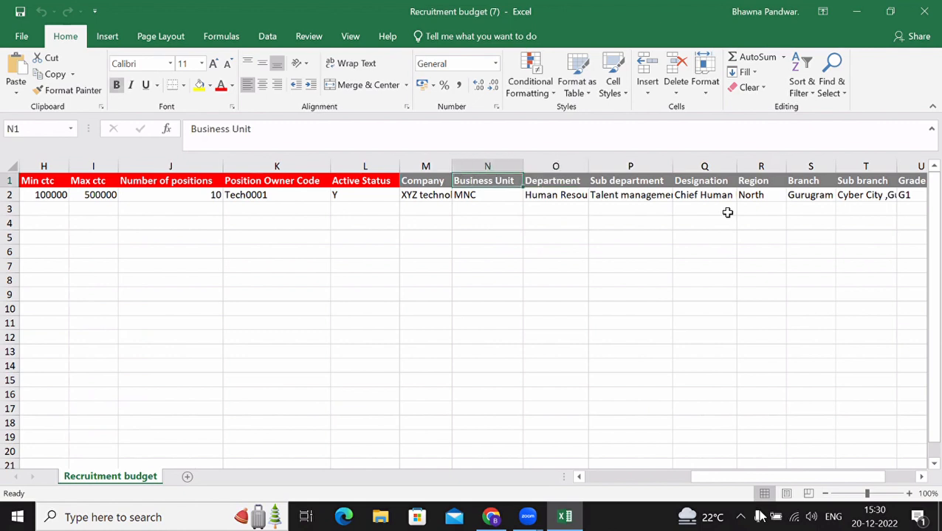
pyautogui.press('Down')
pyautogui.press('Right')
# Step: Fill MNC from N2 down into N3 with Ctrl+D
pyautogui.press('Right')
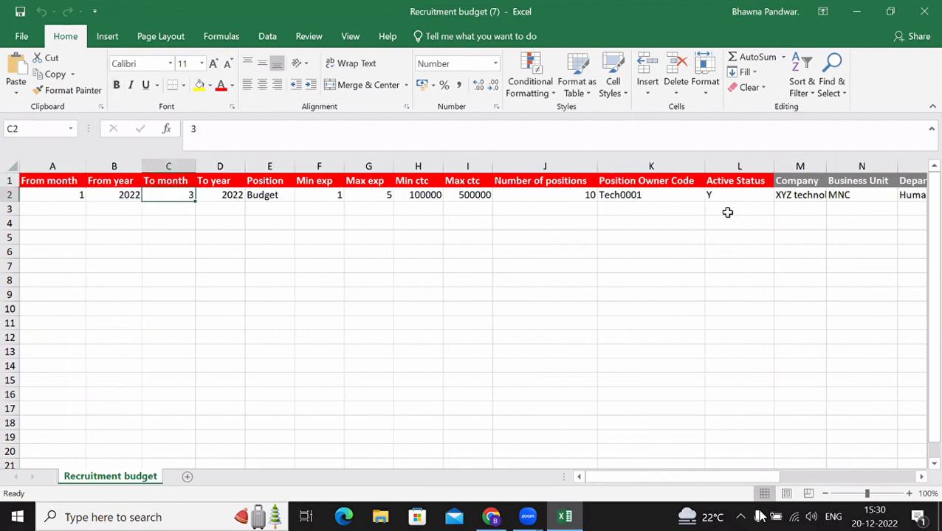
pyautogui.press('Right')
pyautogui.press('Right')
pyautogui.press('Right')
pyautogui.press('Right')
pyautogui.press('Right')
pyautogui.press('Right')
pyautogui.press('Right')
pyautogui.press('Right')
pyautogui.press('Right')
pyautogui.press('Right')
pyautogui.press('Right')
pyautogui.press('Right')
pyautogui.press('Left')
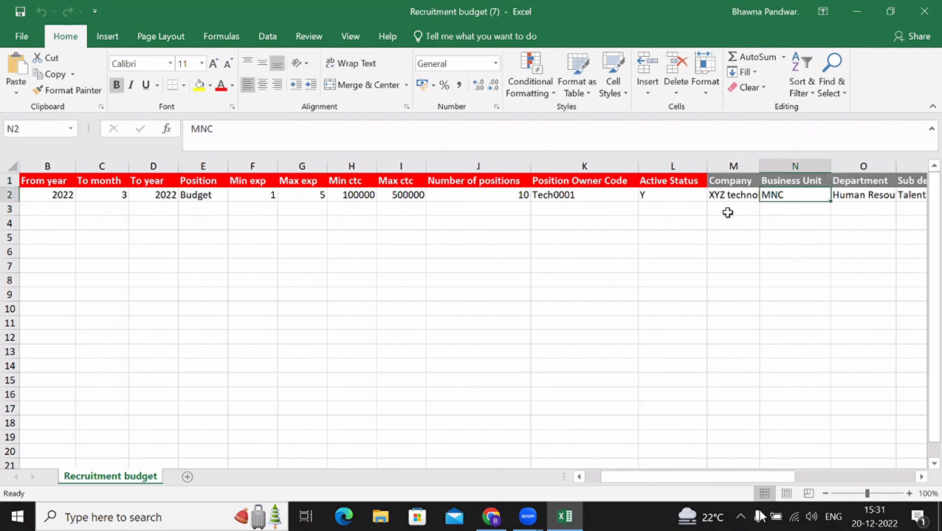
pyautogui.press('Right')
pyautogui.press('Down')
pyautogui.press('Left')
pyautogui.hotkey('shift', 'Up')
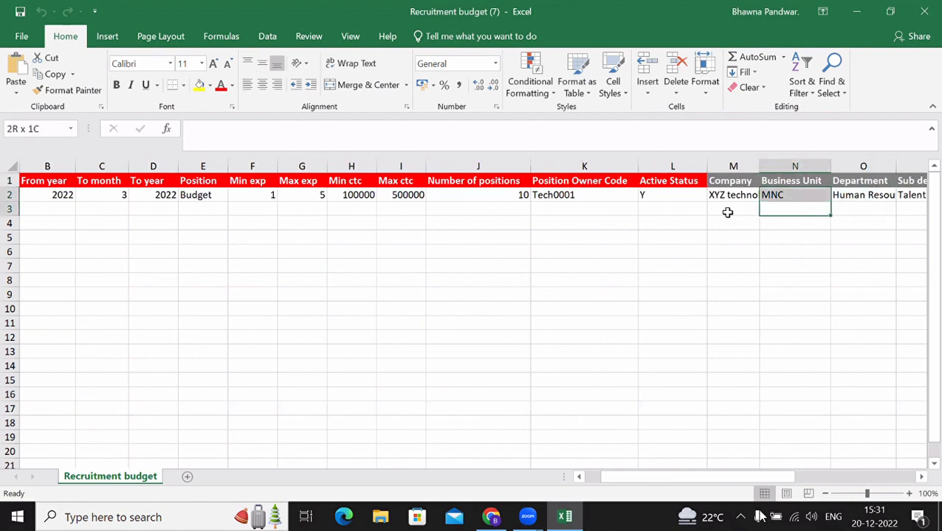
pyautogui.hotkey('ctrl', 'd')
# Step: Enter Sales, Support and IT into Department cells O3, O4 and O5
pyautogui.press('Right')
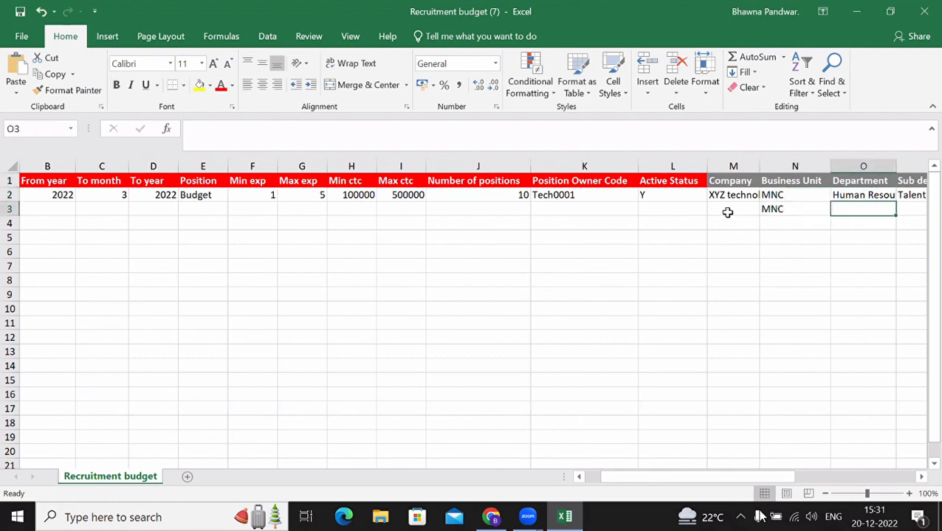
pyautogui.write('Sales')
pyautogui.press('Return')
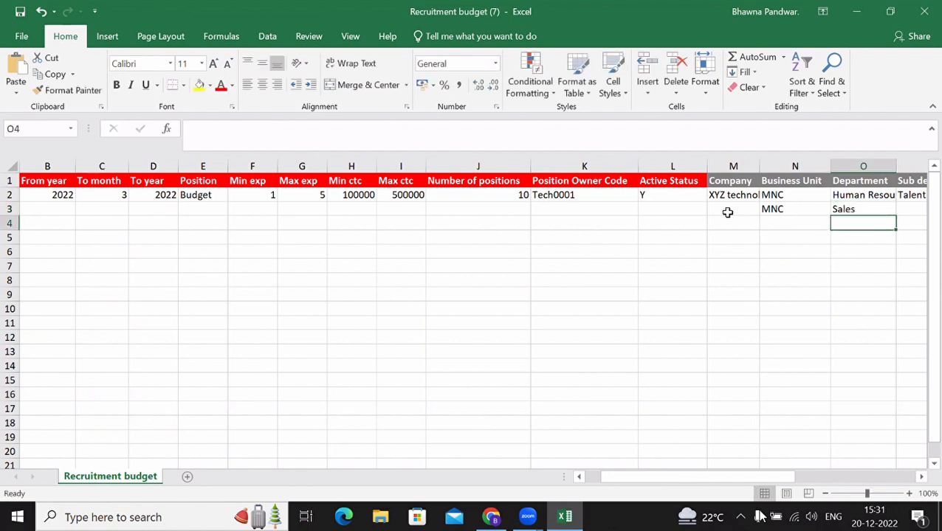
pyautogui.press('Up')
pyautogui.press('Down')
pyautogui.write('Support')
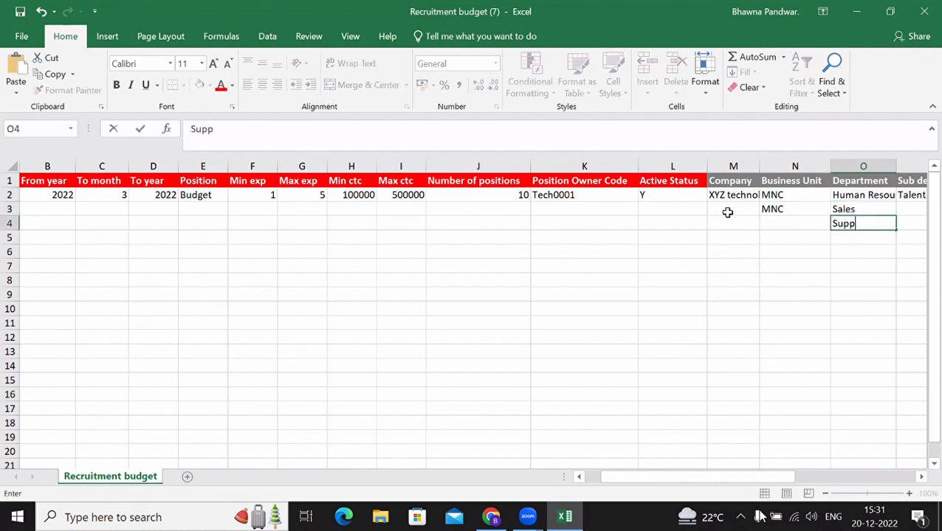
pyautogui.press('Return')
pyautogui.write('IT')
pyautogui.press('Return')
# Step: Review row 2's Min ctc 100000, Max ctc 500000, positions and Grade, then return to HROne
pyautogui.press('Up')
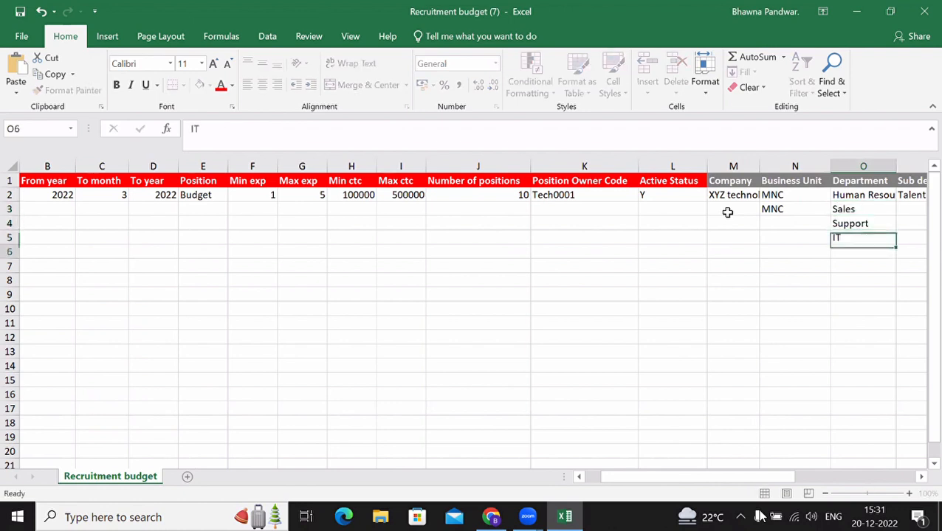
pyautogui.press('Up')
pyautogui.press('Up')
pyautogui.press('Left')
pyautogui.press('Left')
pyautogui.press('Left')
pyautogui.press('Left')
pyautogui.press('Left')
pyautogui.press('Left')
pyautogui.press('Left')
pyautogui.press('Left')
pyautogui.press('Left')
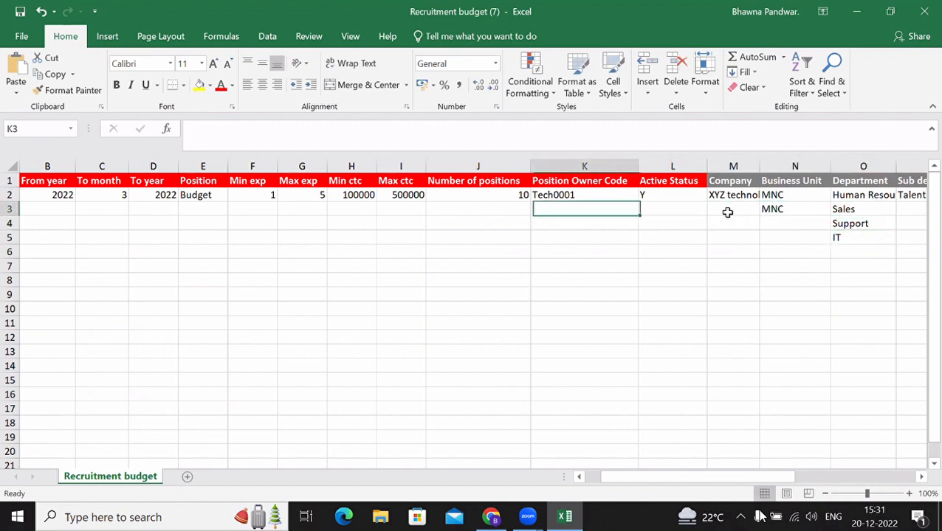
pyautogui.press('Right')
pyautogui.press('Right')
pyautogui.press('Right')
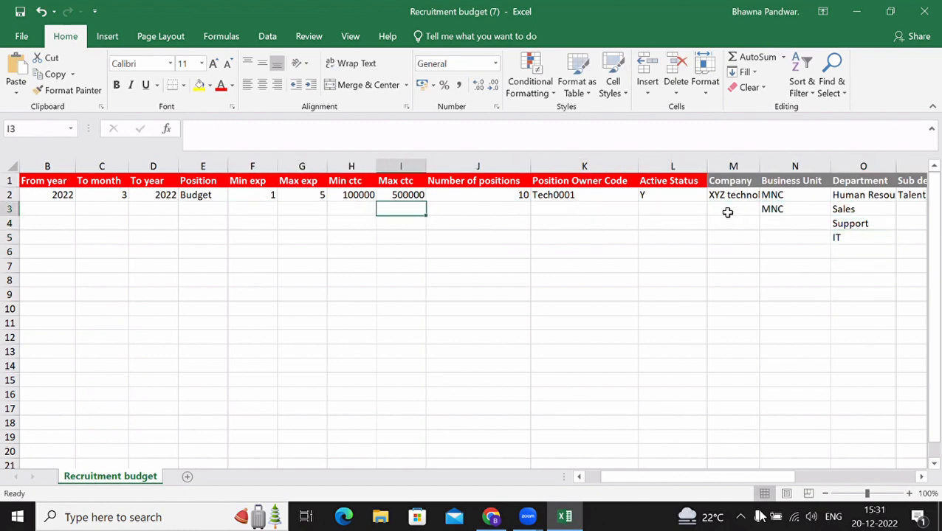
pyautogui.press('Right')
pyautogui.press('Left')
pyautogui.press('Up')
pyautogui.press('Left')
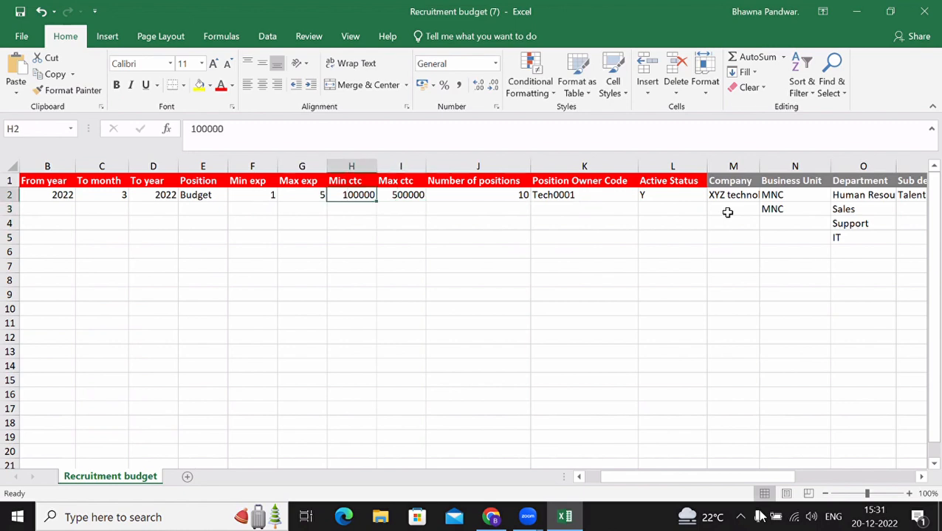
pyautogui.hotkey('shift', 'Right')
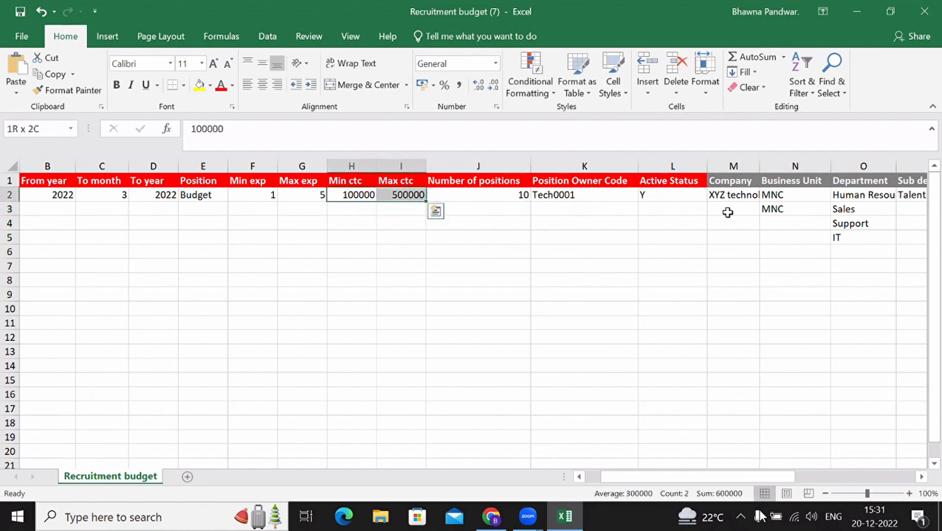
pyautogui.press('Right')
pyautogui.press('Left')
pyautogui.press('Right')
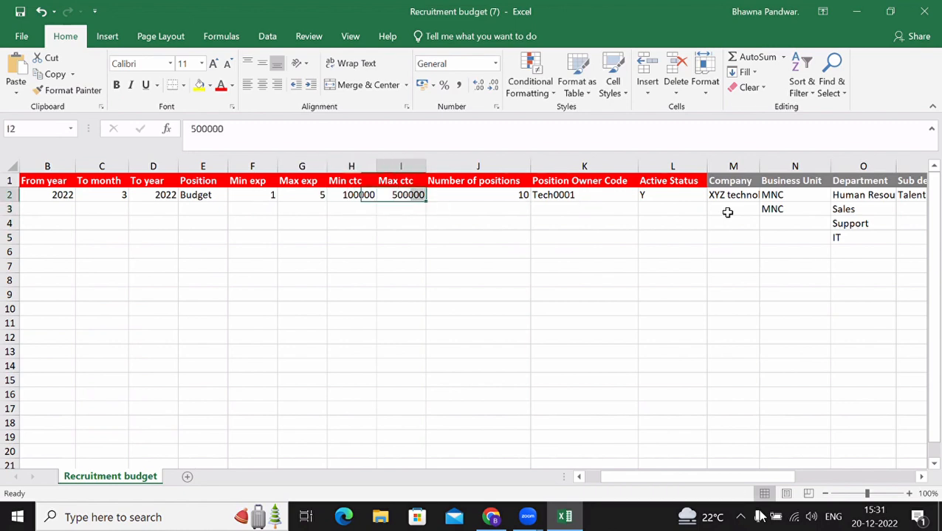
pyautogui.press('Right')
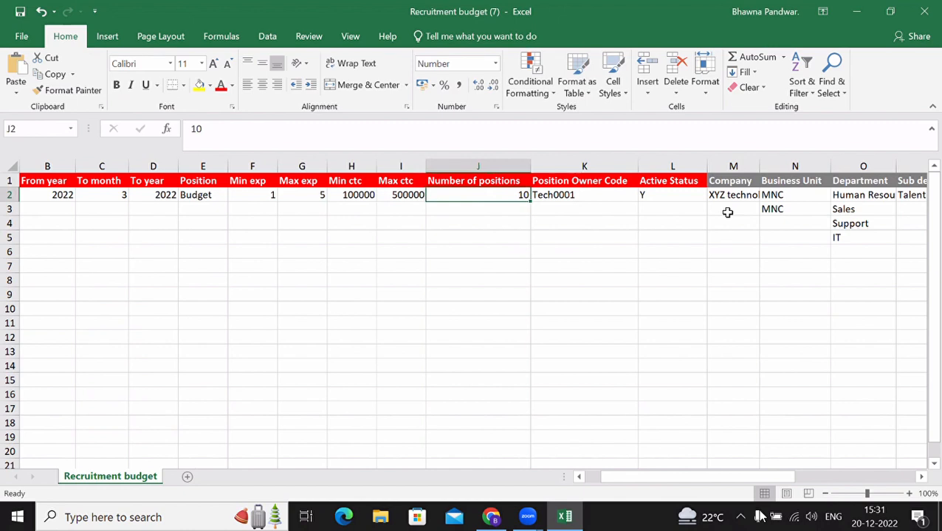
pyautogui.press('Right')
pyautogui.press('Right')
pyautogui.press('Right')
pyautogui.press('Right')
pyautogui.press('Right')
pyautogui.press('Right')
pyautogui.press('Right')
pyautogui.press('Right')
pyautogui.press('Right')
pyautogui.press('Right')
pyautogui.press('Right')
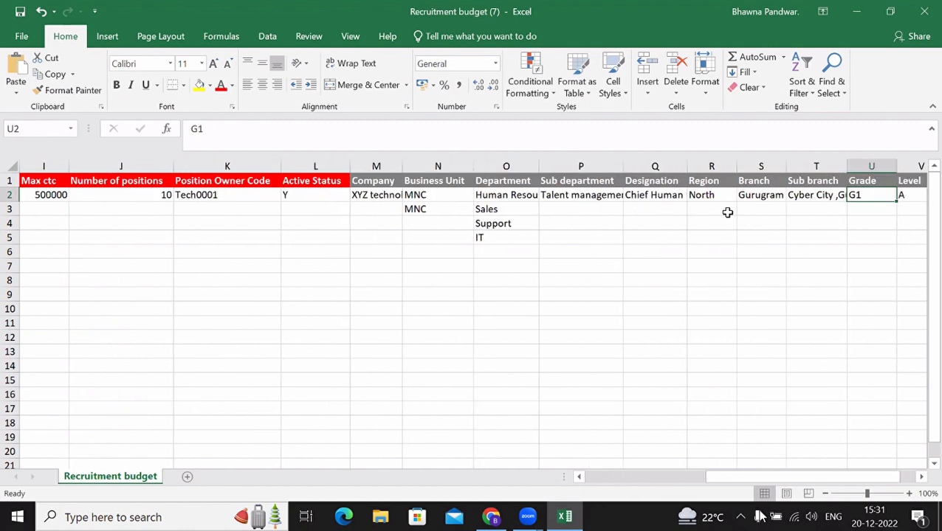
pyautogui.press('Left')
pyautogui.press('Left')
pyautogui.press('Left')
pyautogui.press('Left')
pyautogui.press('Left')
pyautogui.press('Left')
pyautogui.press('Left')
pyautogui.press('Right')
pyautogui.press('Right')
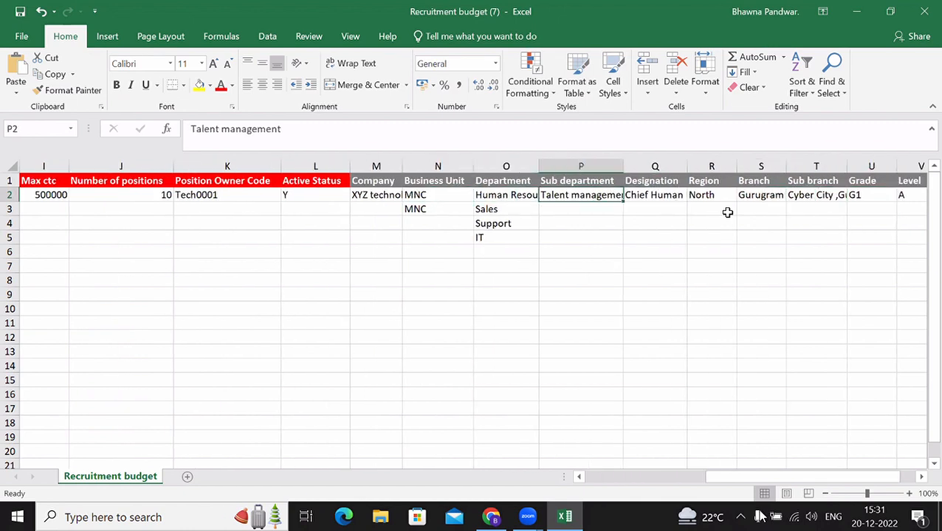
pyautogui.press('Right')
pyautogui.press('Right')
pyautogui.press('Right')
pyautogui.press('Right')
pyautogui.press('Right')
pyautogui.press('Right')
pyautogui.press('Right')
pyautogui.press('Right')
pyautogui.press('Left')
pyautogui.press('Left')
pyautogui.press('Left')
pyautogui.press('Left')
pyautogui.press('Left')
pyautogui.press('Left')
pyautogui.press('Left')
pyautogui.press('Left')
pyautogui.press('Left')
pyautogui.press('Left')
pyautogui.press('Left')
pyautogui.press('Left')
pyautogui.press('Left')
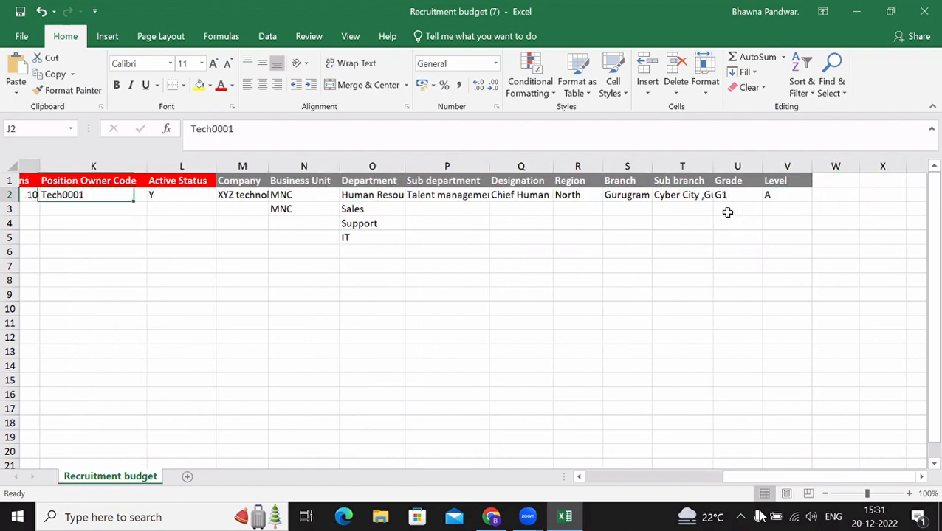
pyautogui.press('Home')
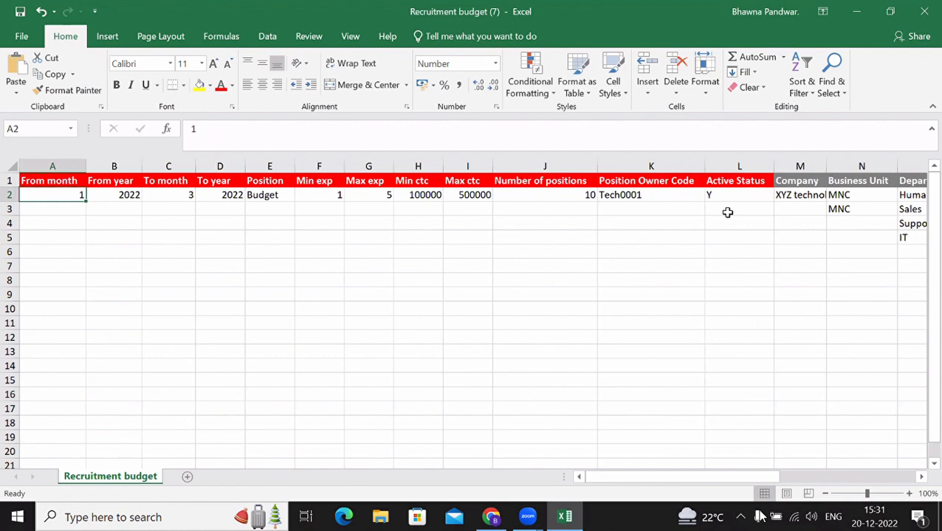
pyautogui.click(490, 516)
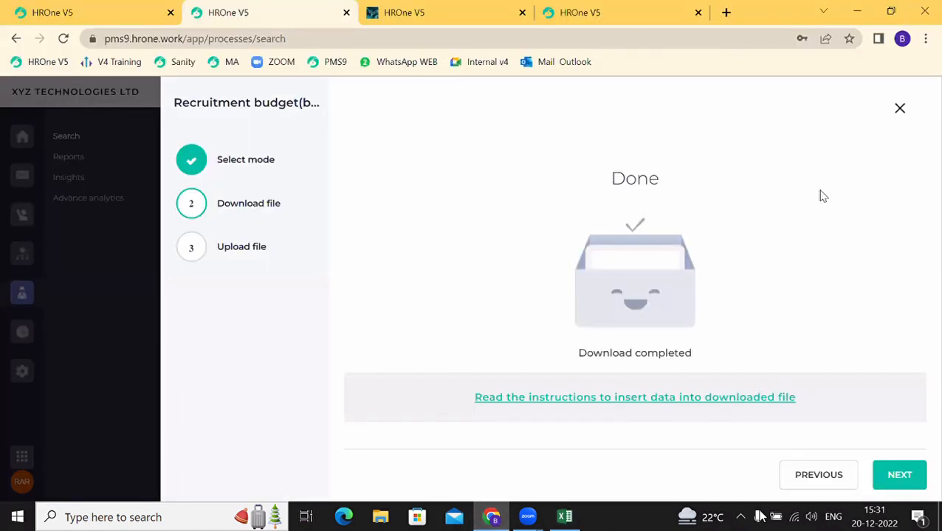
# Step: Close the download dialog and Imports panel, then start a New Request in Requests
pyautogui.click(899, 109)
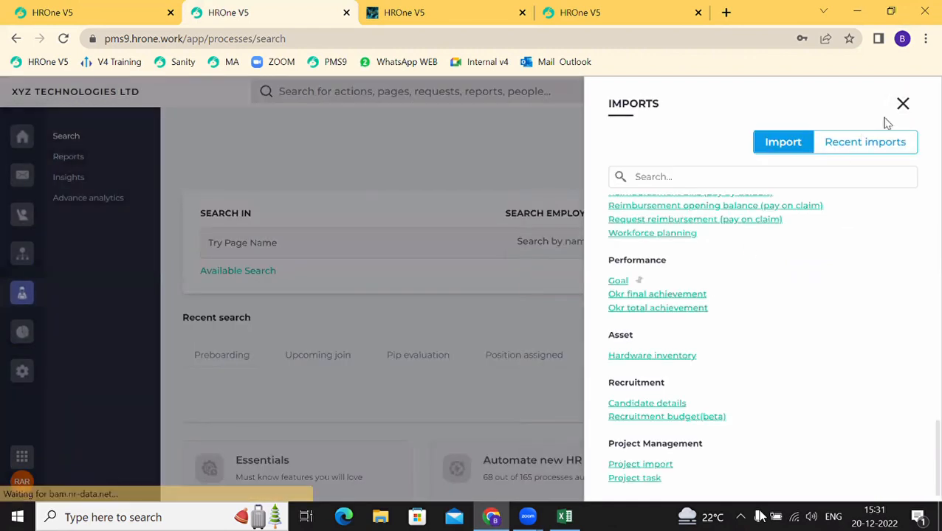
pyautogui.click(900, 107)
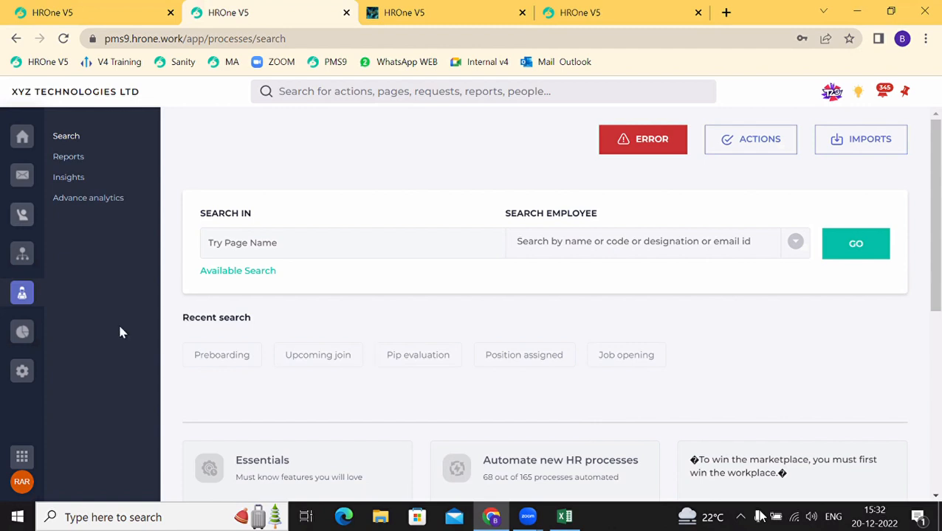
pyautogui.click(14, 219)
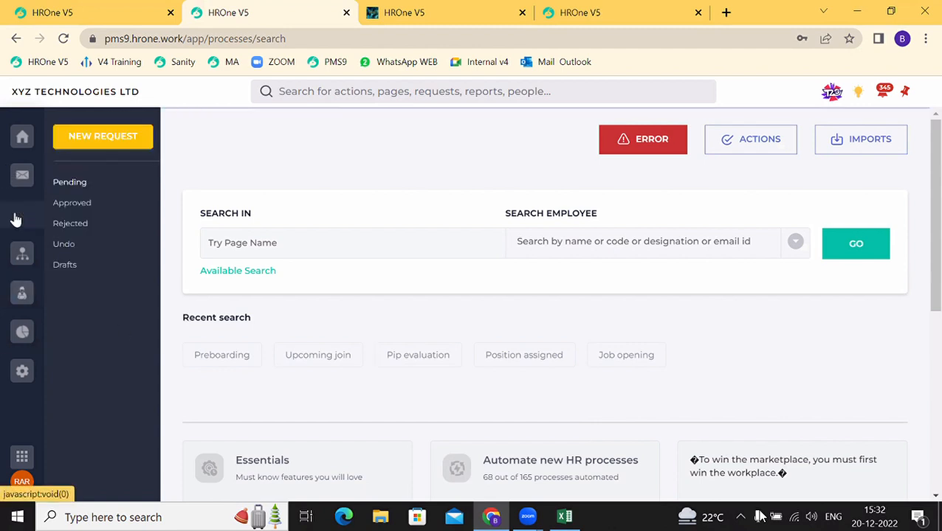
pyautogui.click(105, 143)
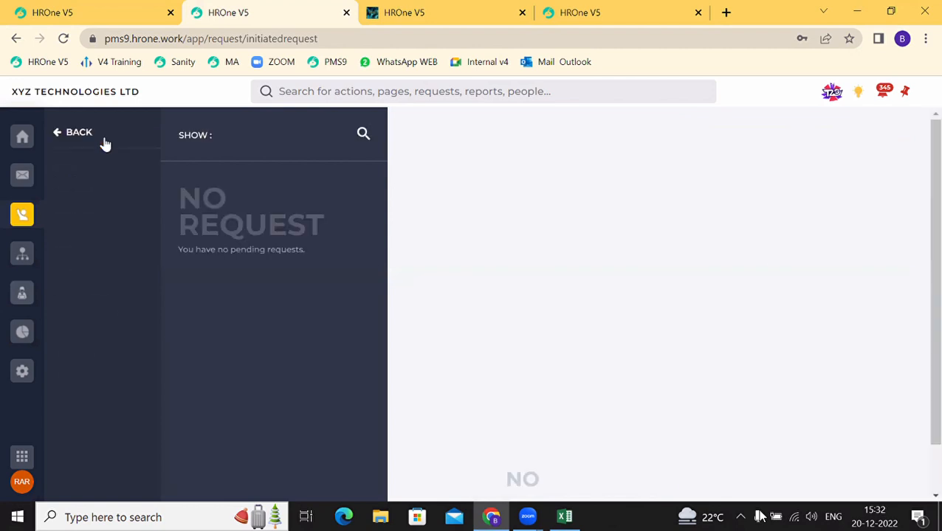
# Step: Choose Job opening from the New Request categories to get a blank request form
pyautogui.click(56, 134)
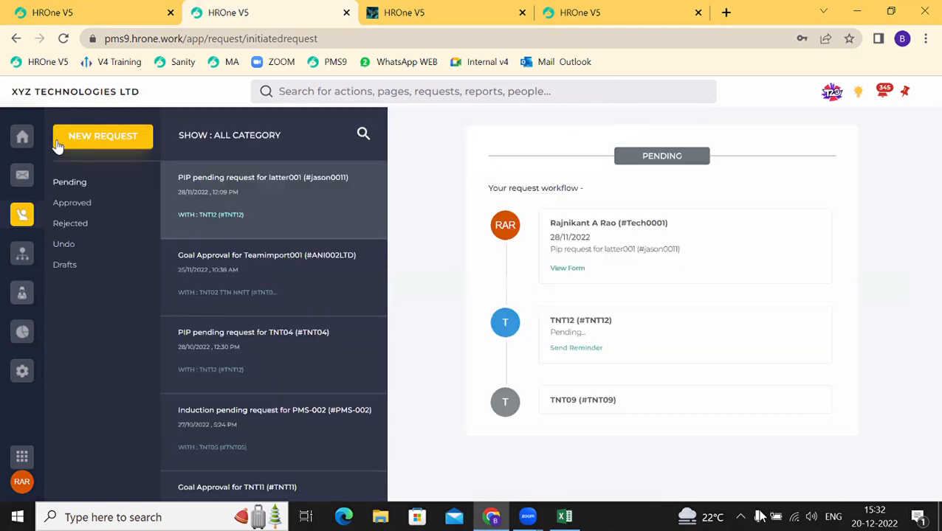
pyautogui.click(76, 139)
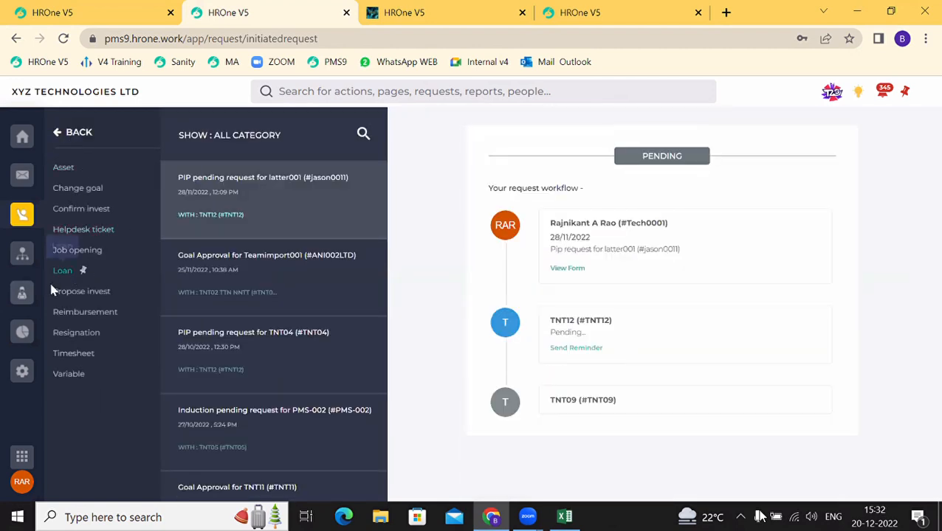
pyautogui.click(74, 253)
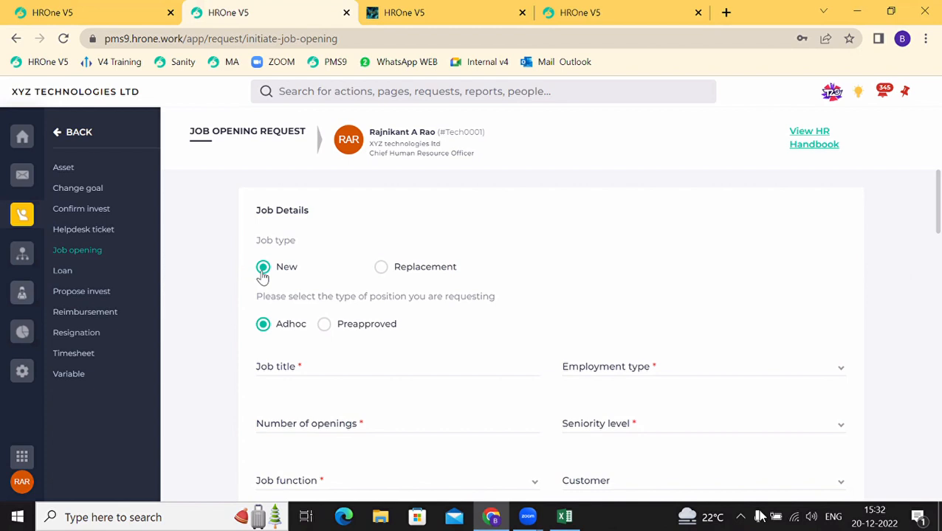
# Step: Try Job type Replacement and New, keep position type Adhoc, and settle on Replacement
pyautogui.click(380, 267)
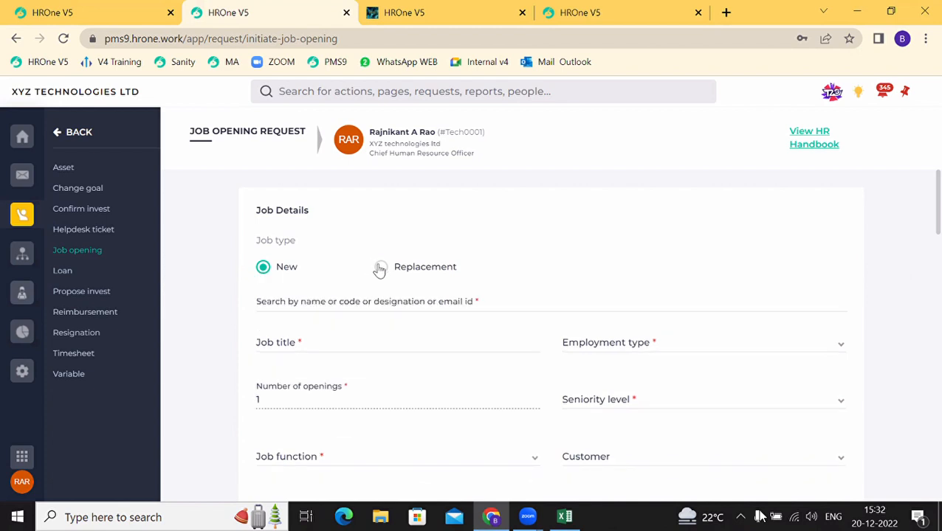
pyautogui.click(275, 306)
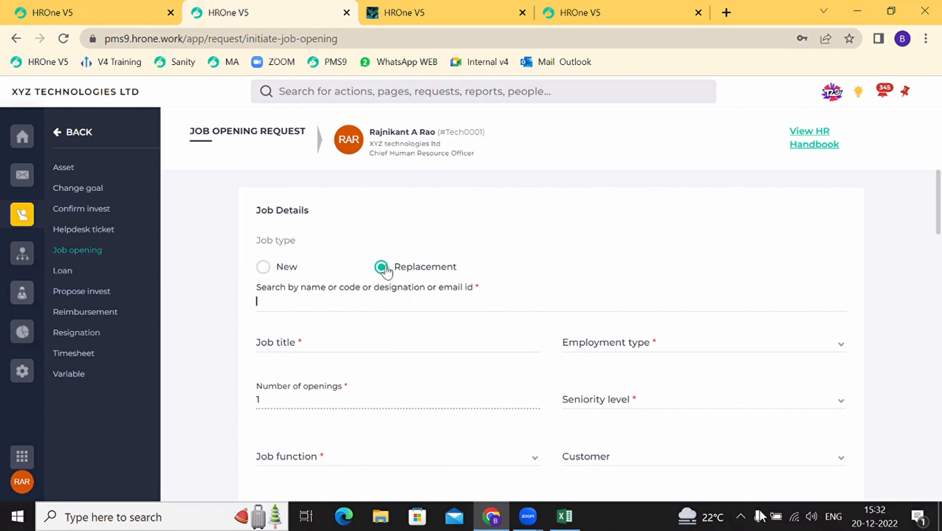
pyautogui.click(264, 269)
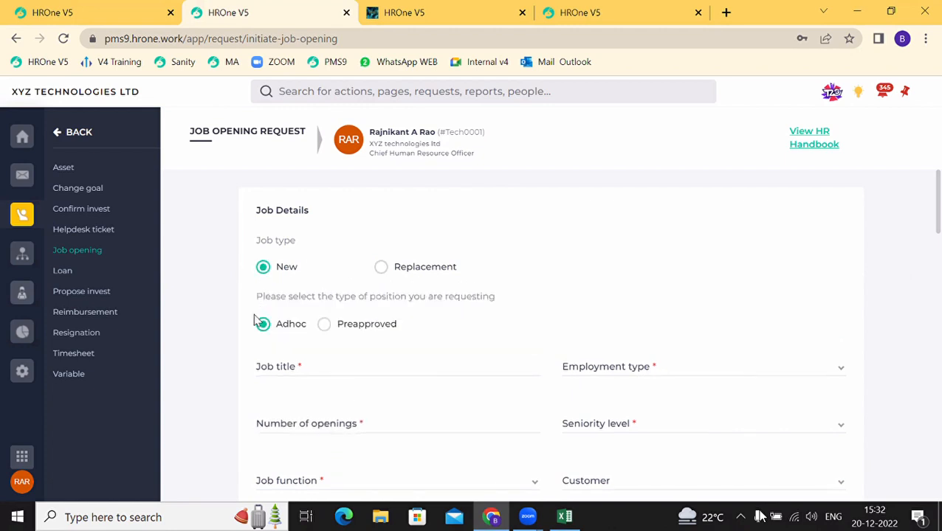
pyautogui.doubleClick(306, 329)
pyautogui.click(379, 268)
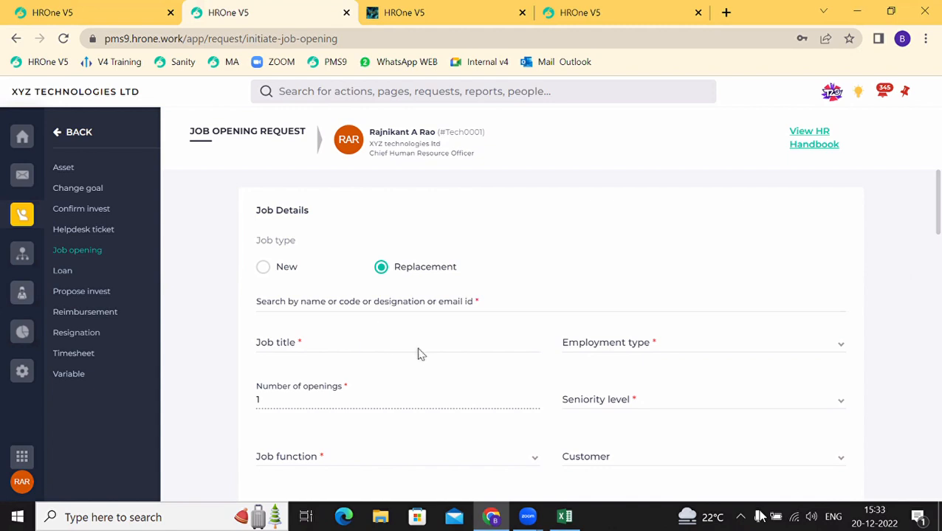
# Step: Scroll through the whole job opening form and switch Job type back to New
pyautogui.scroll(-8, 416, 353)
pyautogui.scroll(-5, 418, 357)
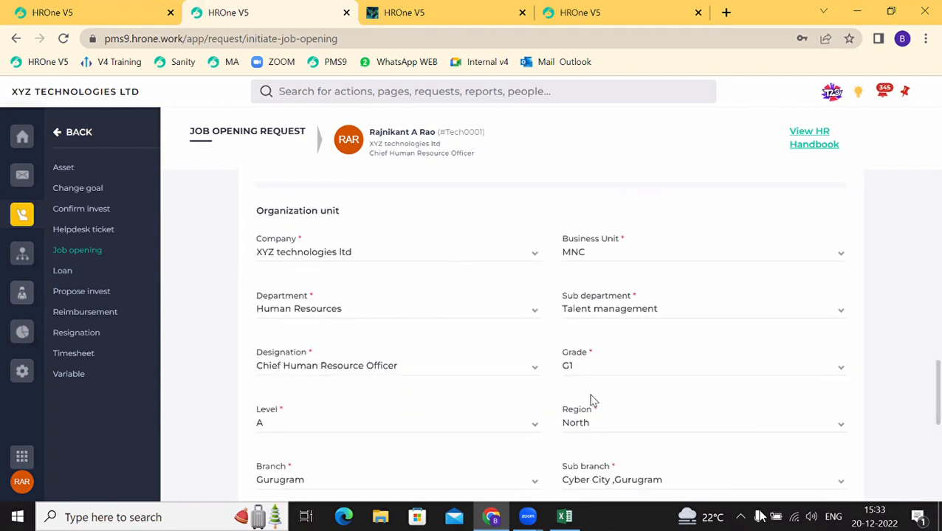
pyautogui.scroll(-2, 362, 450)
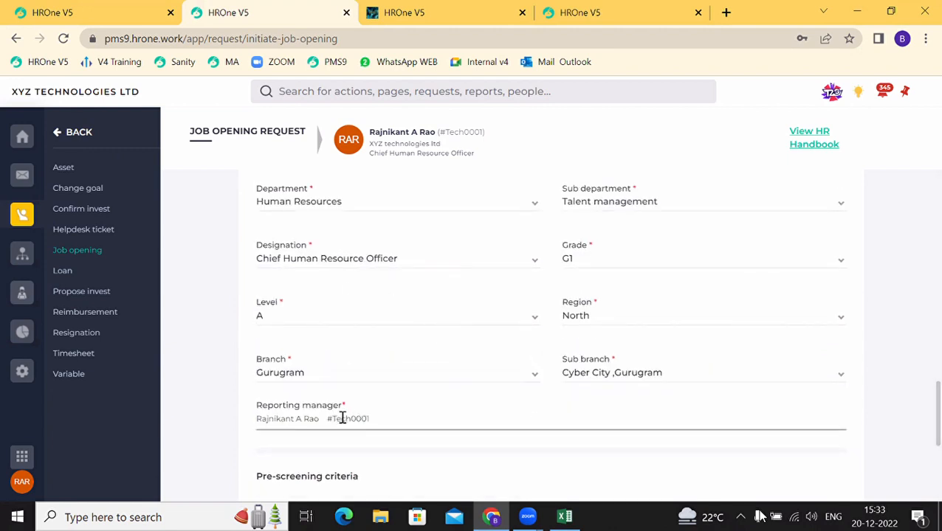
pyautogui.scroll(5, 363, 376)
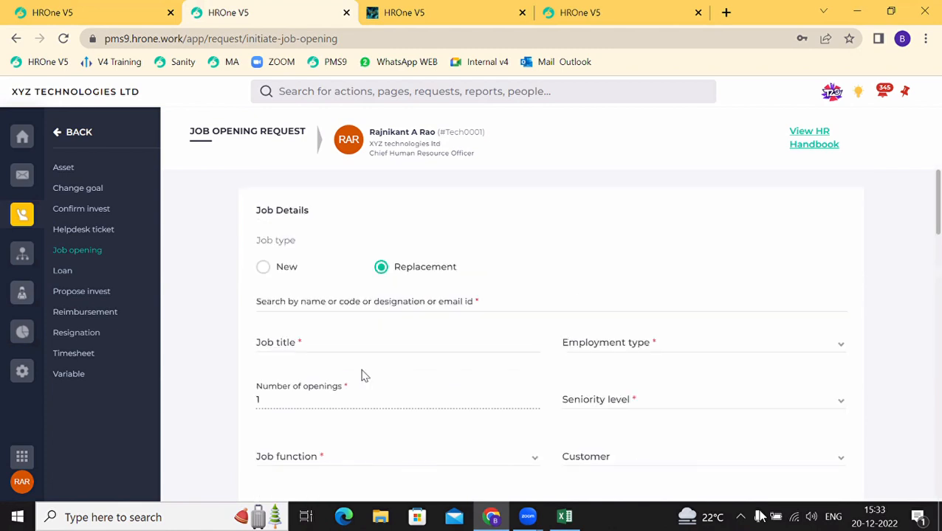
pyautogui.click(263, 268)
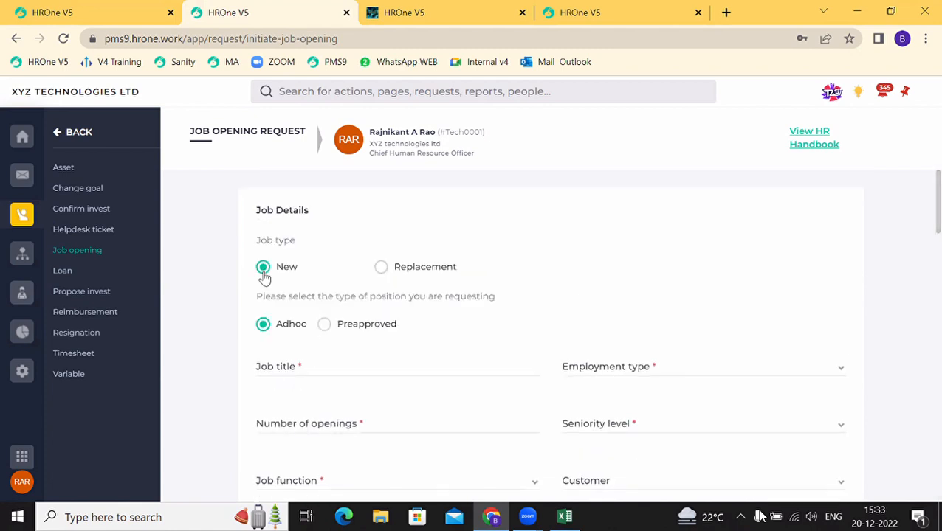
pyautogui.scroll(-5, 423, 342)
pyautogui.scroll(5, 423, 341)
# Step: Check Preapproved, then open a new Job opening request in the sanity site's tab
pyautogui.click(327, 325)
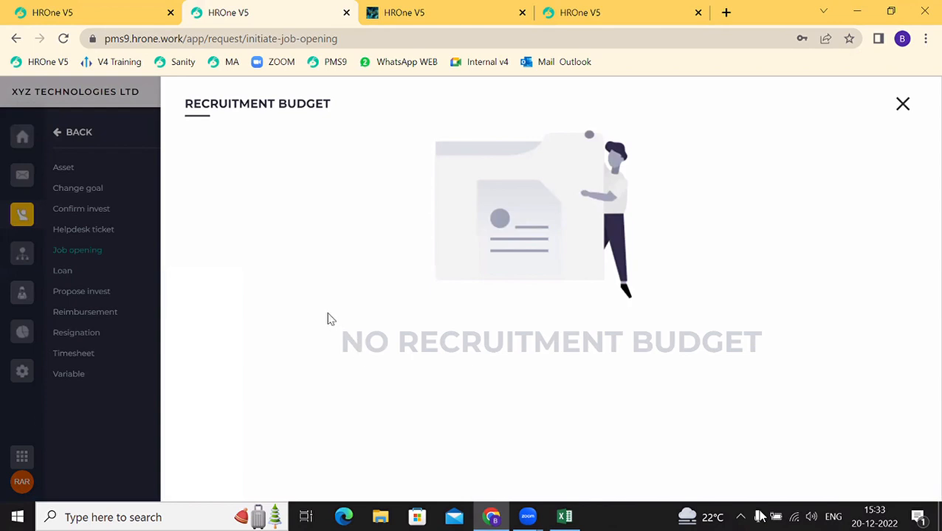
pyautogui.click(563, 6)
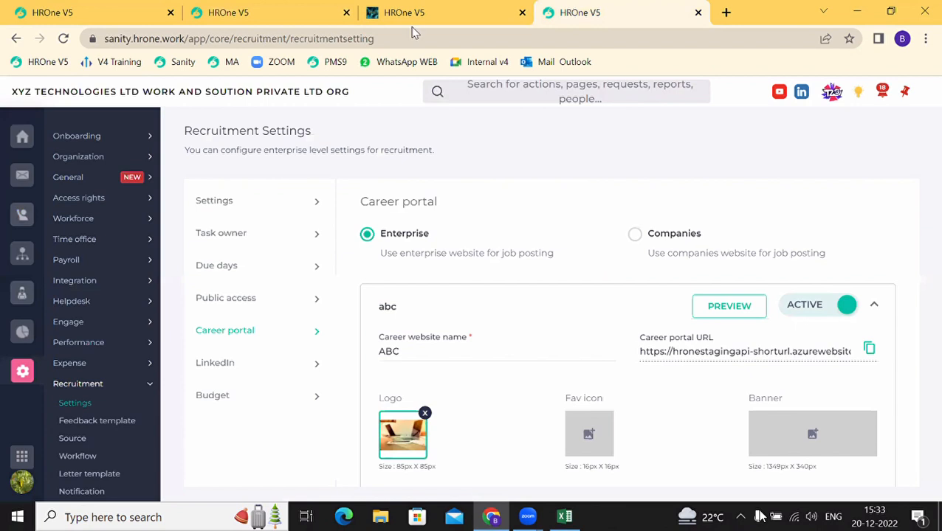
pyautogui.click(23, 214)
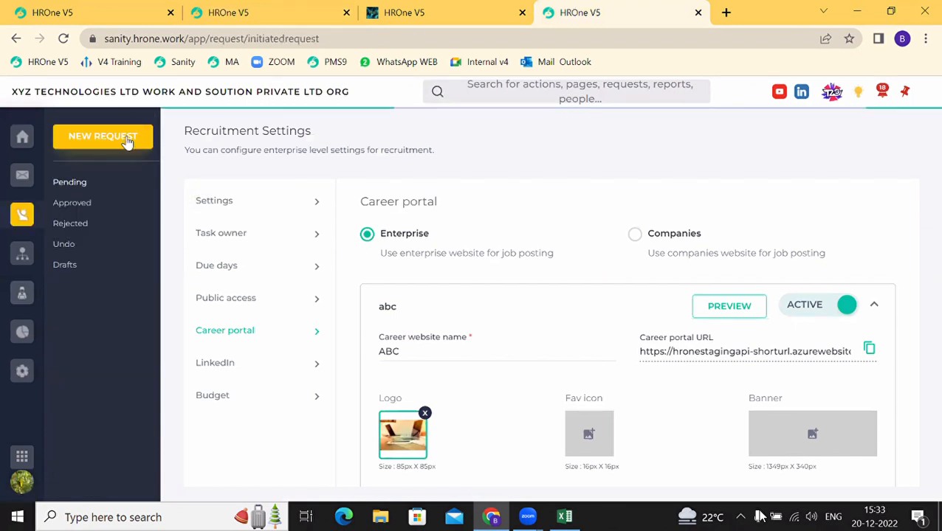
pyautogui.click(127, 140)
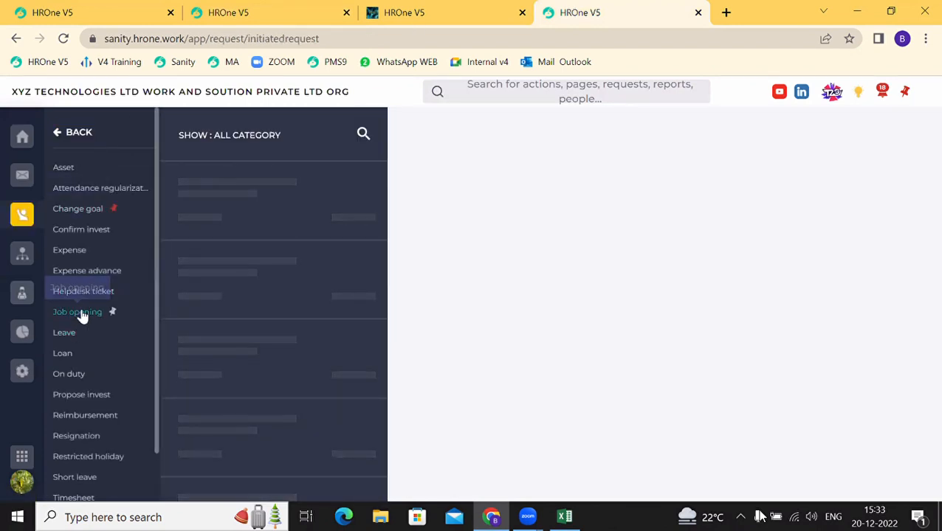
pyautogui.click(79, 314)
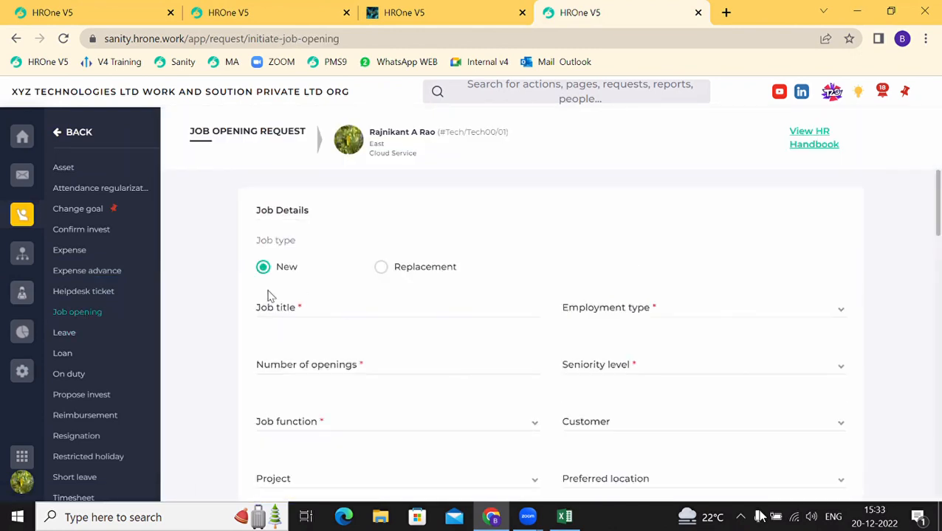
# Step: Sign in to the MA HROne site in a new browser tab
pyautogui.click(724, 12)
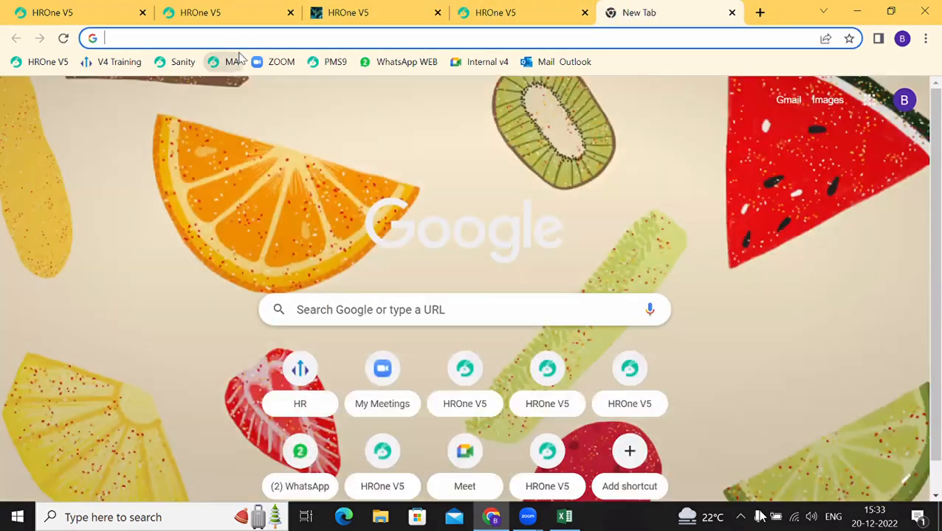
pyautogui.click(233, 62)
pyautogui.click(508, 9)
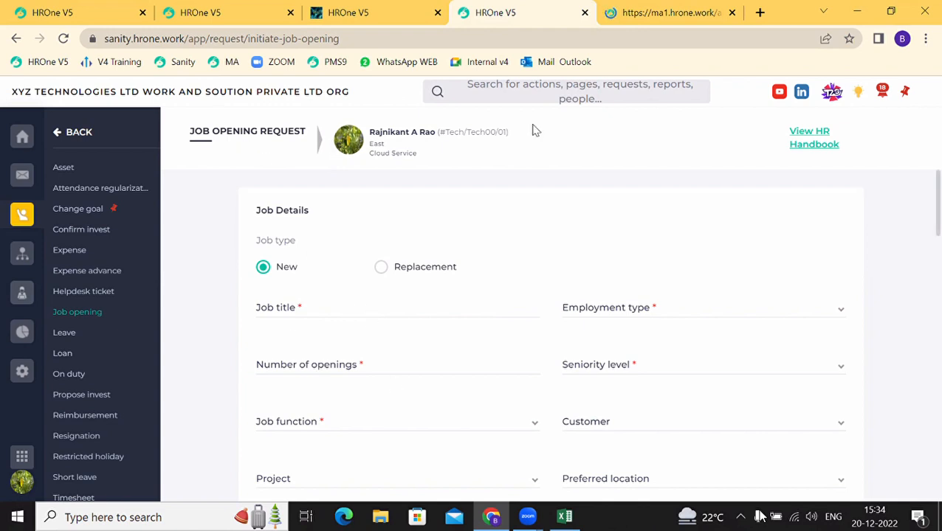
pyautogui.click(656, 16)
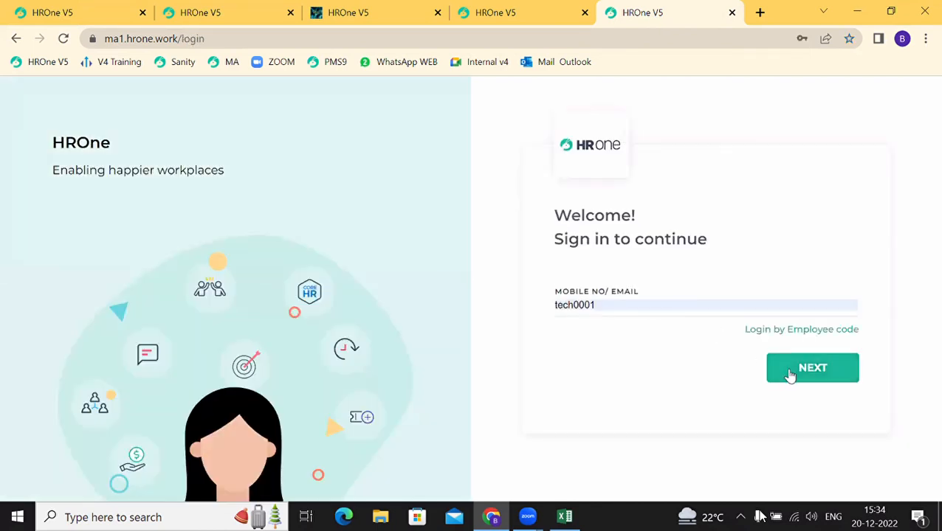
pyautogui.click(790, 375)
pyautogui.click(790, 377)
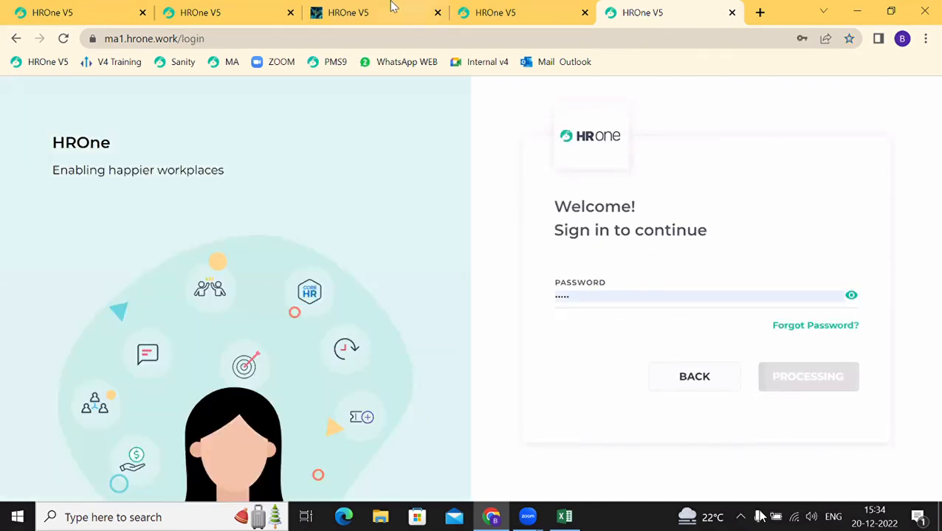
pyautogui.click(267, 9)
pyautogui.moveTo(267, 9); pyautogui.dragTo(632, 5)
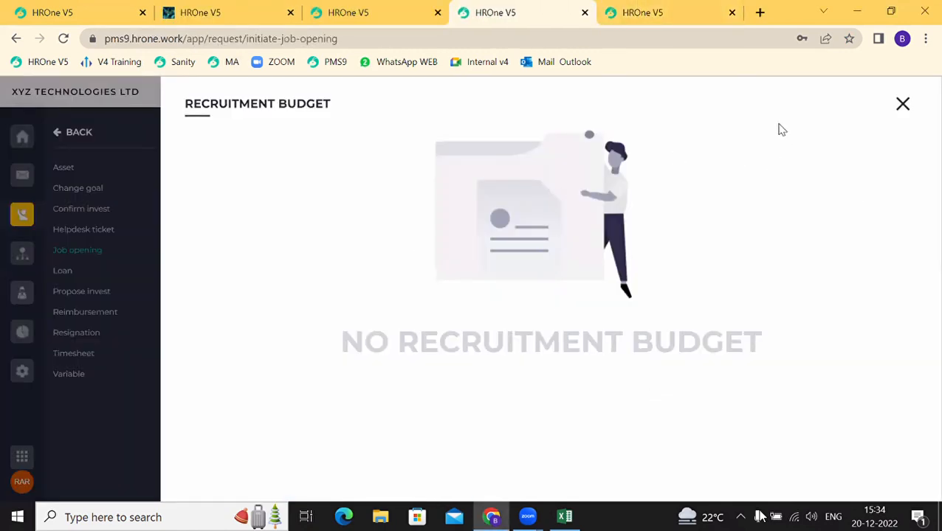
# Step: Close the Recruitment Budget panel and return to the original Job Opening Request form
pyautogui.click(902, 104)
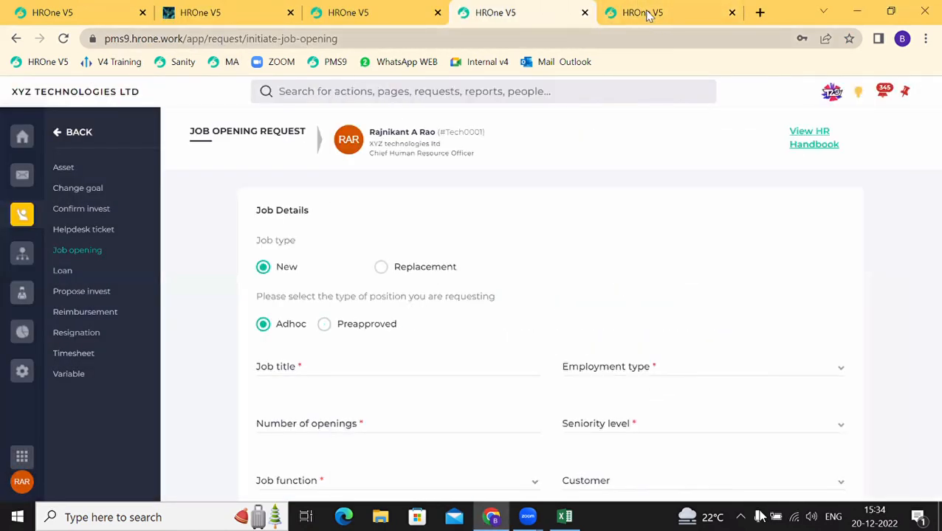
pyautogui.click(647, 15)
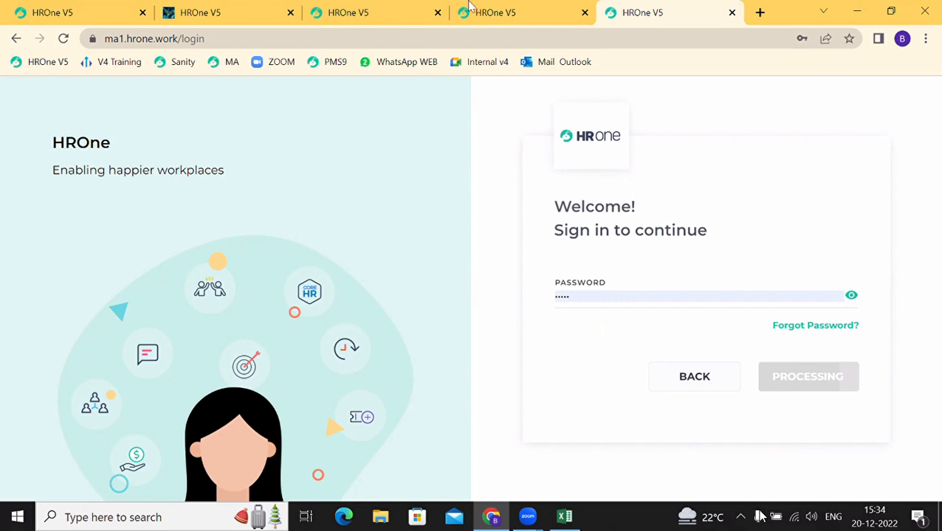
pyautogui.click(424, 6)
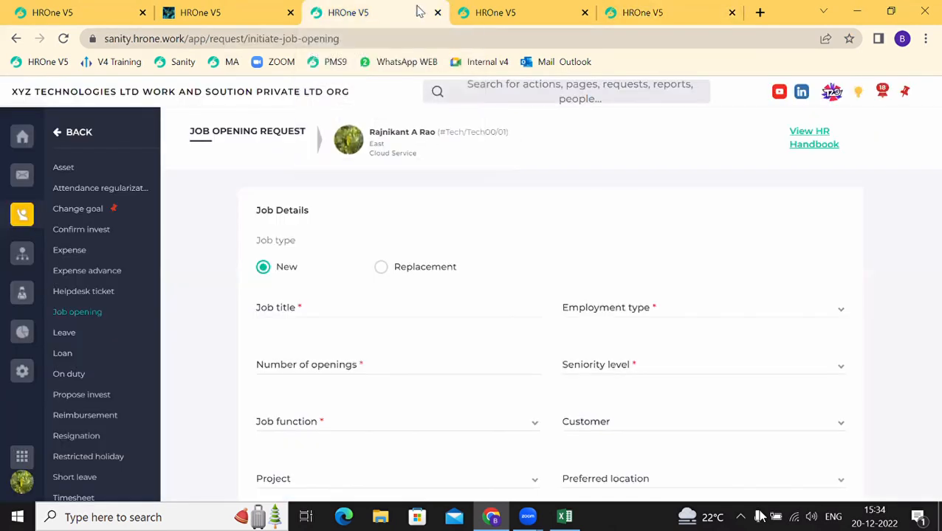
pyautogui.click(672, 13)
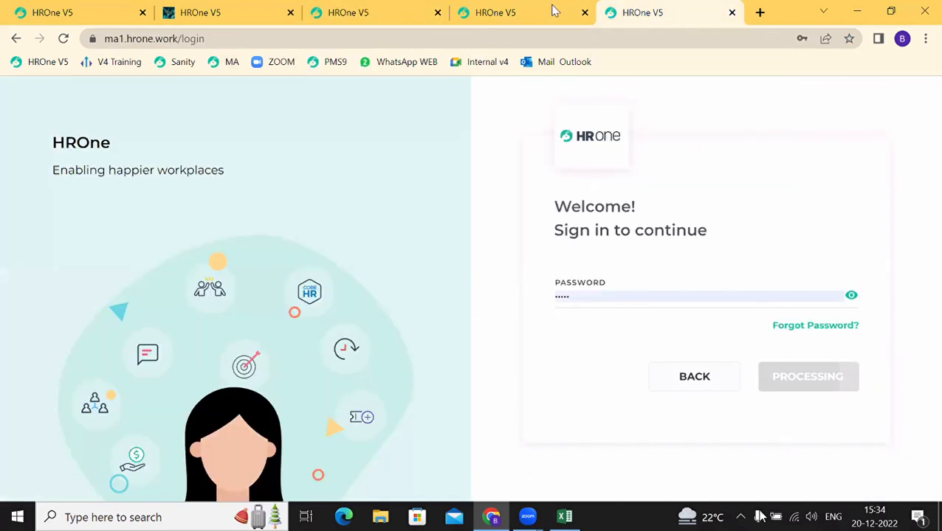
pyautogui.click(552, 10)
pyautogui.click(639, 9)
pyautogui.click(469, 33)
pyautogui.click(490, 21)
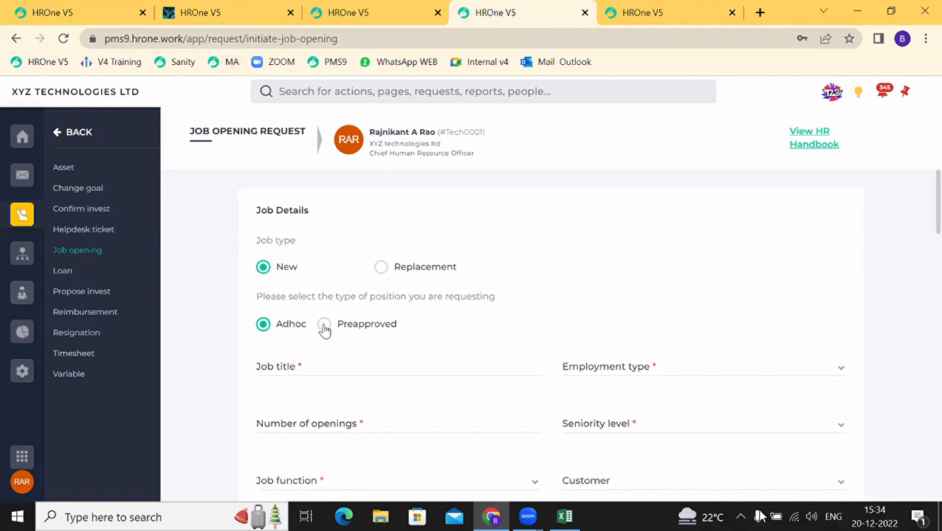
# Step: Enter job title 'Angular developer', employment type Permanent and 5 openings
pyautogui.scroll(-1, 324, 331)
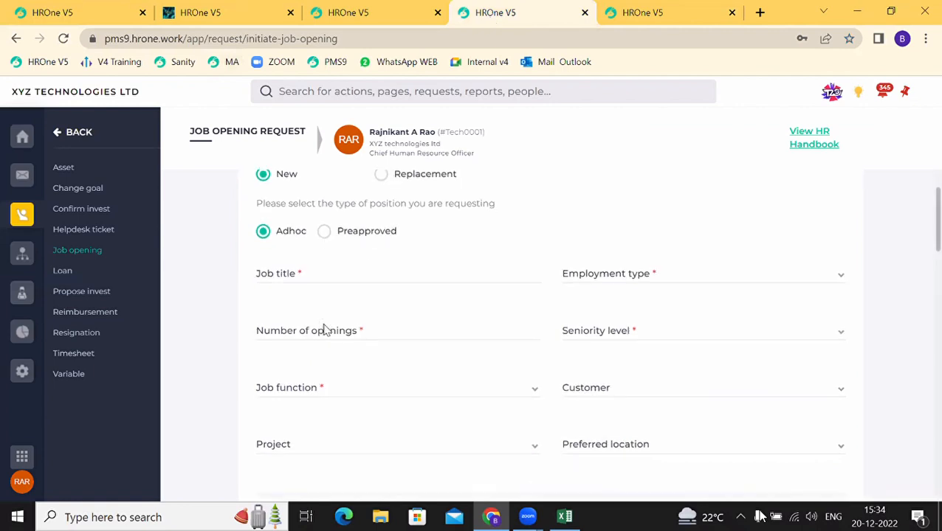
pyautogui.click(280, 276)
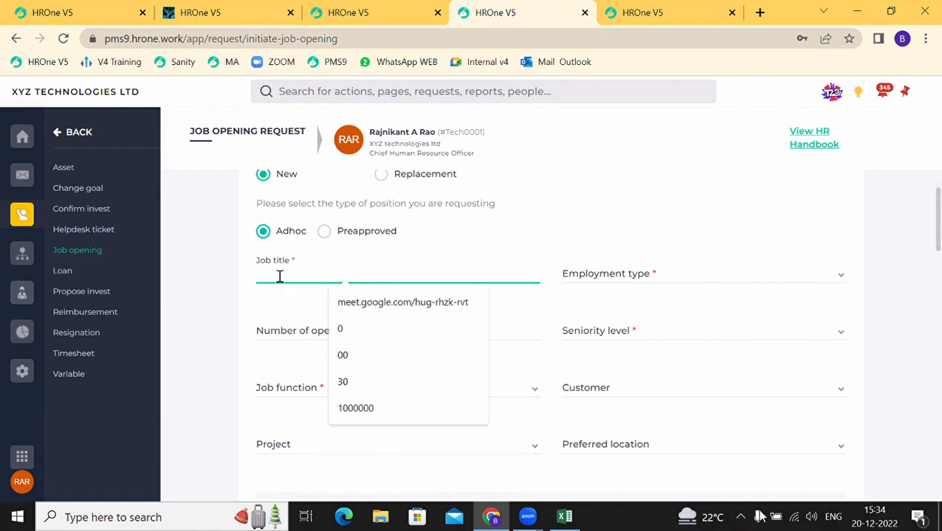
pyautogui.write('Angular deve')
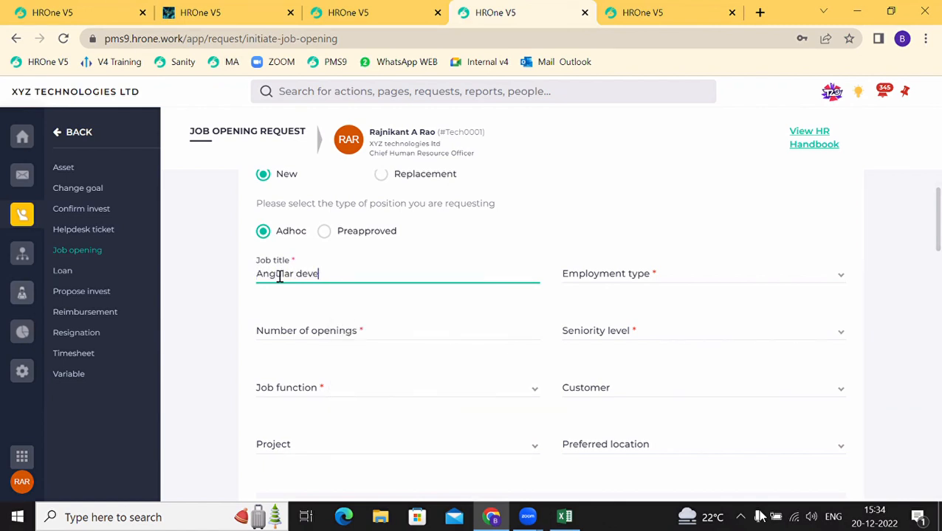
pyautogui.write('loper')
pyautogui.click(626, 273)
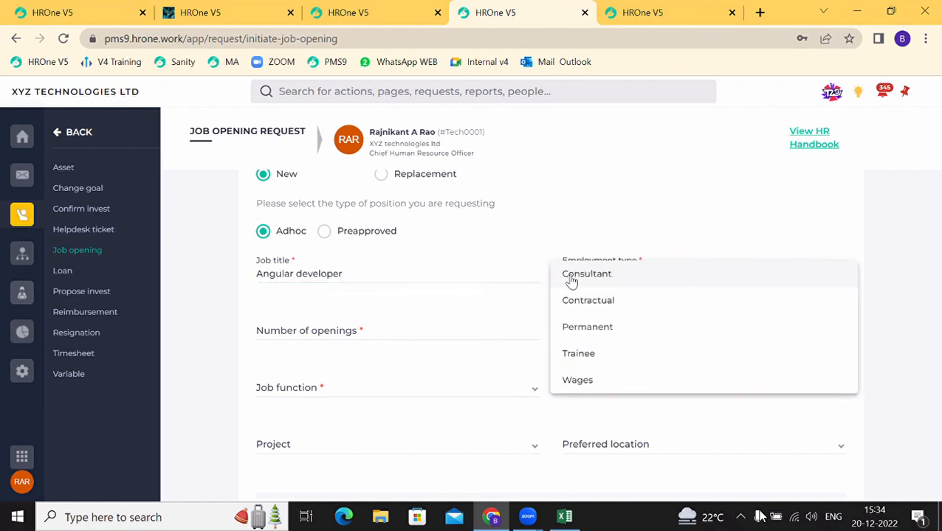
pyautogui.click(581, 329)
pyautogui.click(301, 330)
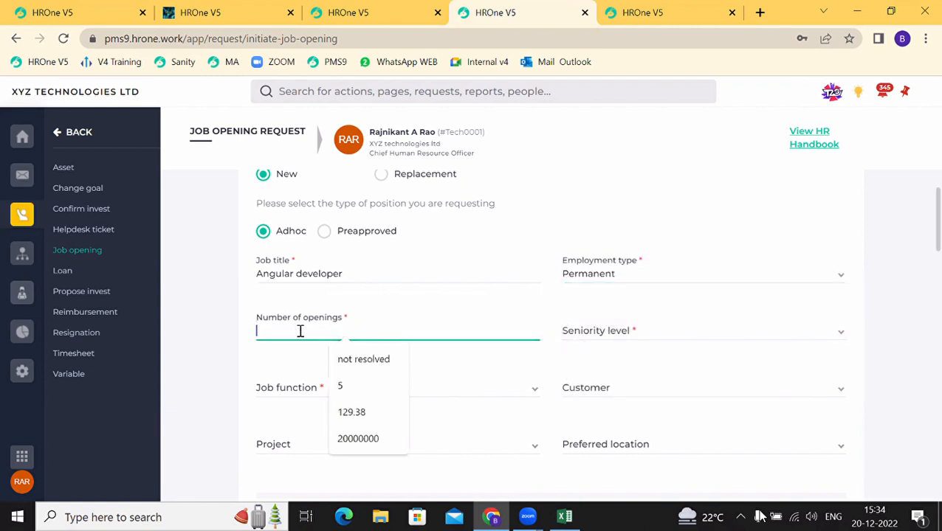
pyautogui.write('5')
# Step: Set seniority level to Mid Senior Level and job function to Information Technology
pyautogui.click(636, 338)
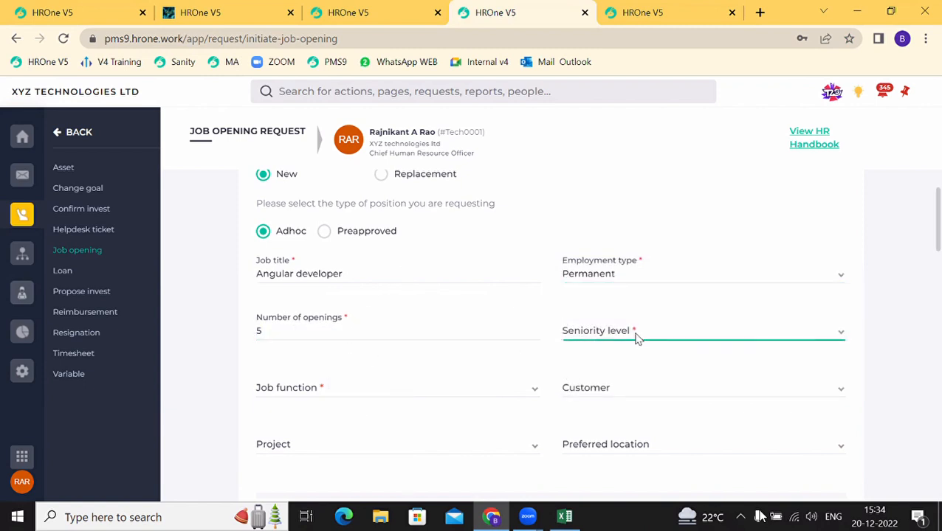
pyautogui.click(594, 270)
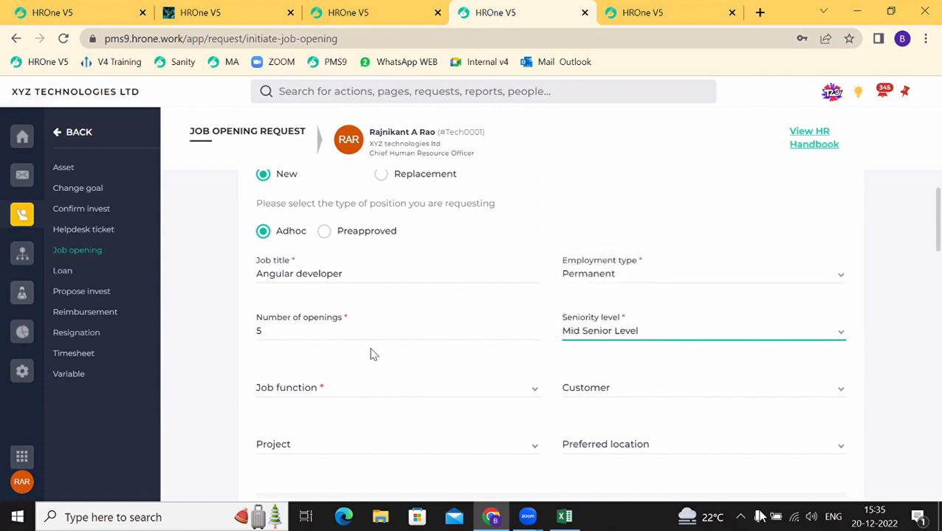
pyautogui.click(327, 382)
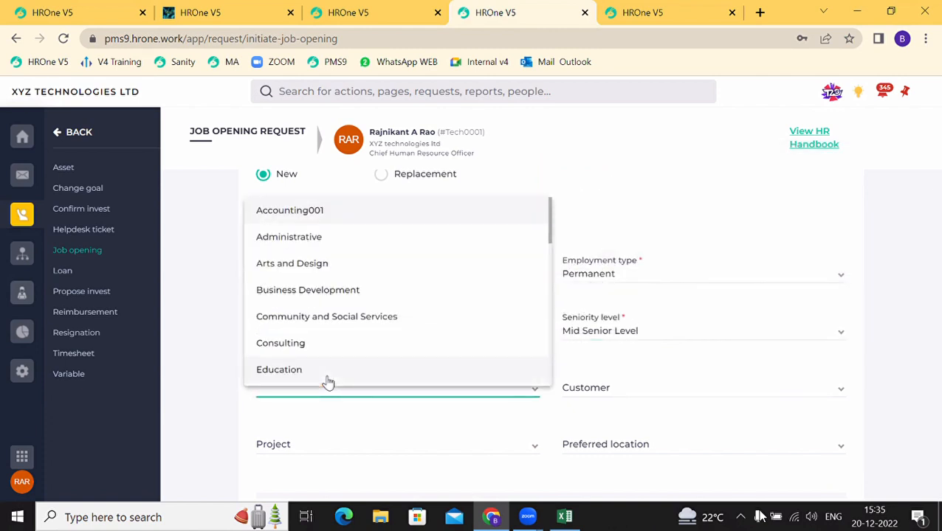
pyautogui.scroll(-2, 329, 382)
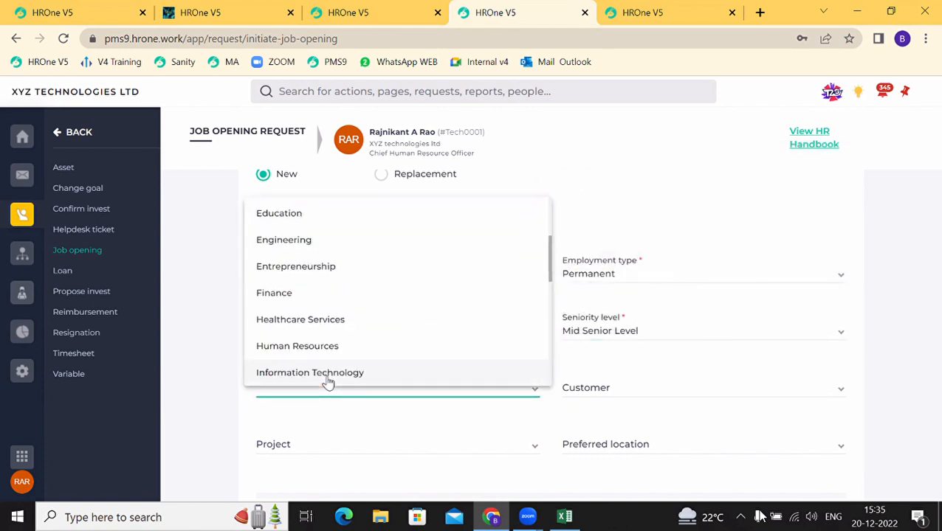
pyautogui.click(329, 381)
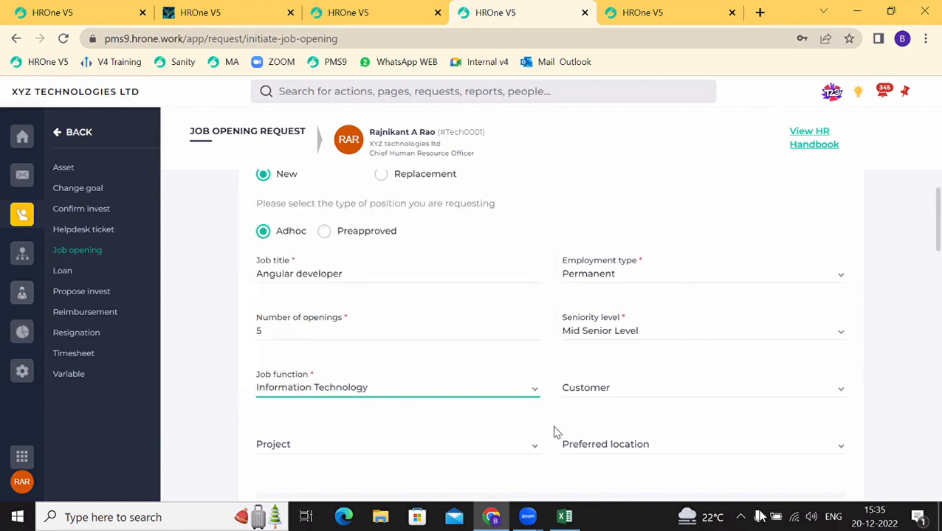
# Step: Leave customer empty, set preferred location to Hybrid working, and open the City list
pyautogui.click(600, 394)
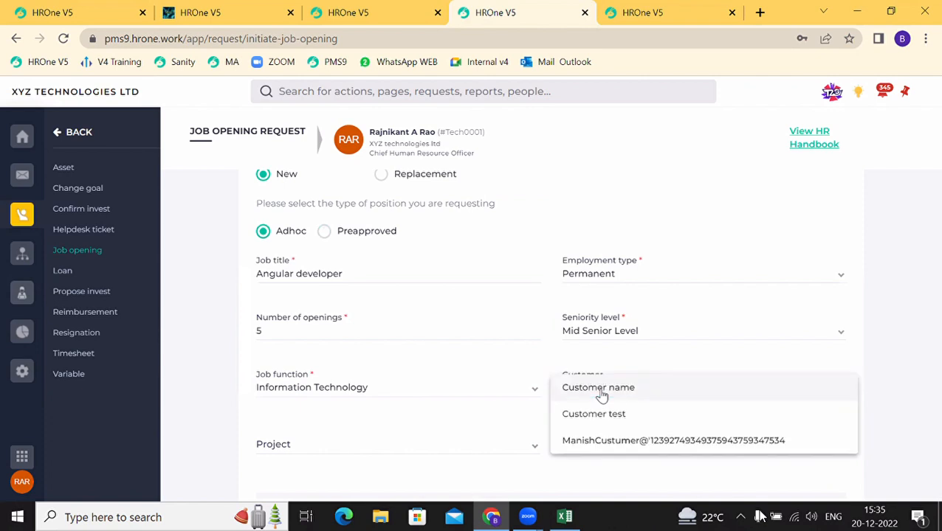
pyautogui.click(536, 416)
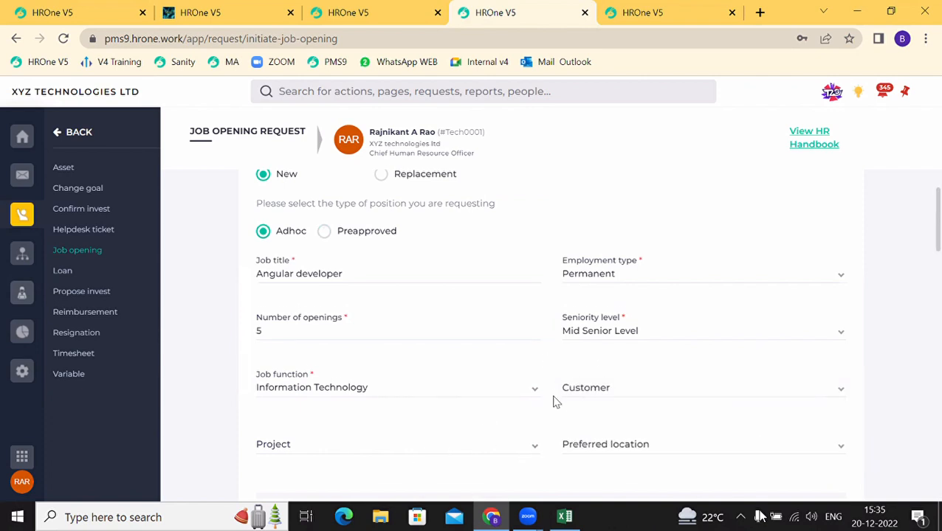
pyautogui.scroll(-1, 556, 402)
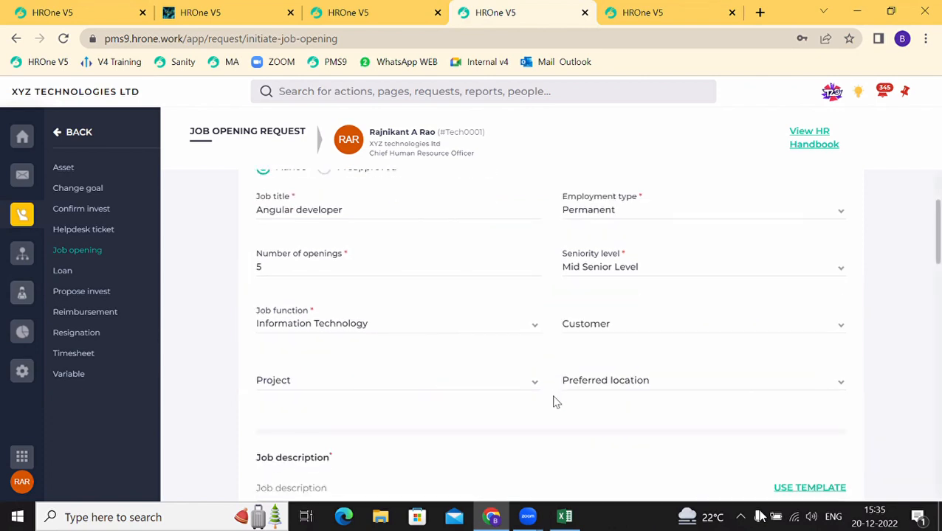
pyautogui.click(603, 392)
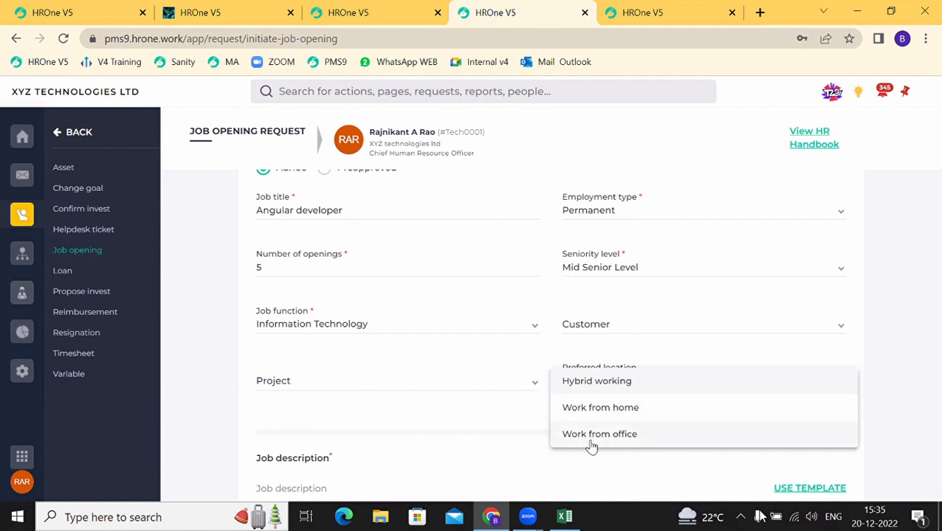
pyautogui.click(593, 384)
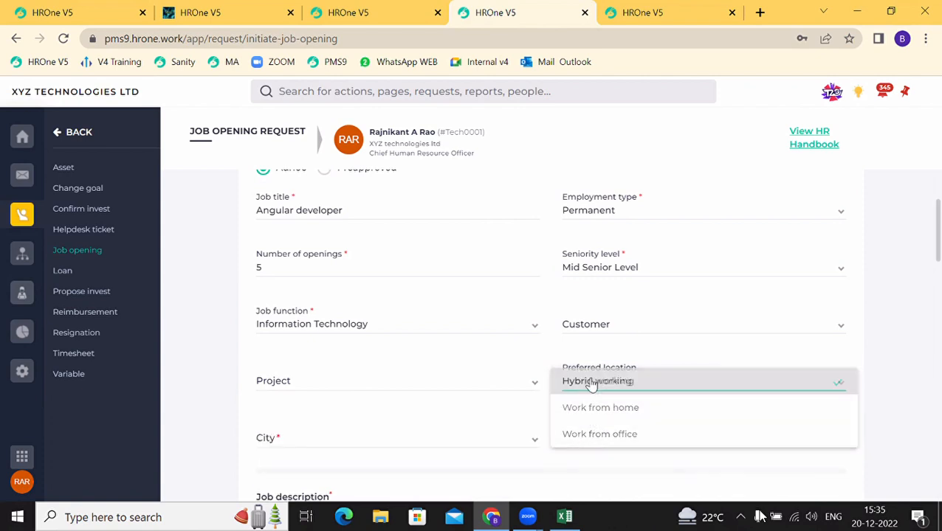
pyautogui.scroll(-1, 592, 385)
pyautogui.click(367, 395)
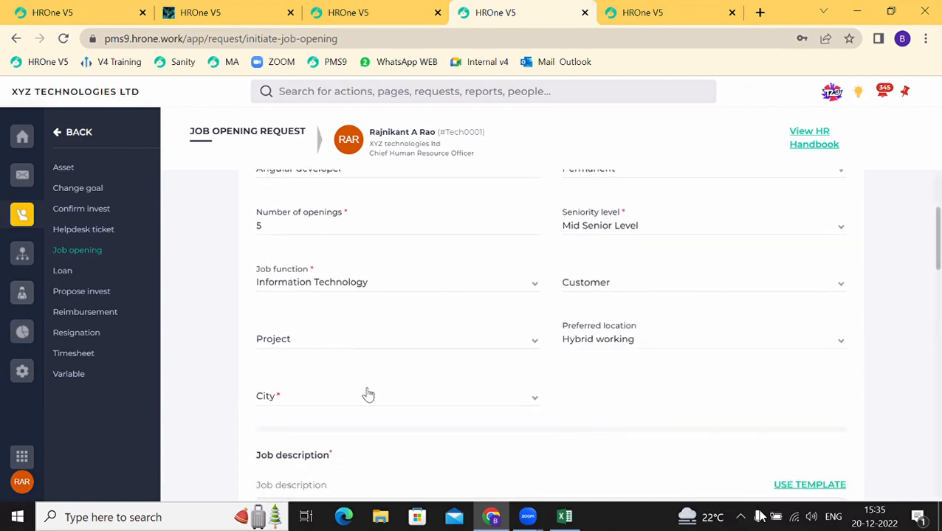
pyautogui.click(367, 395)
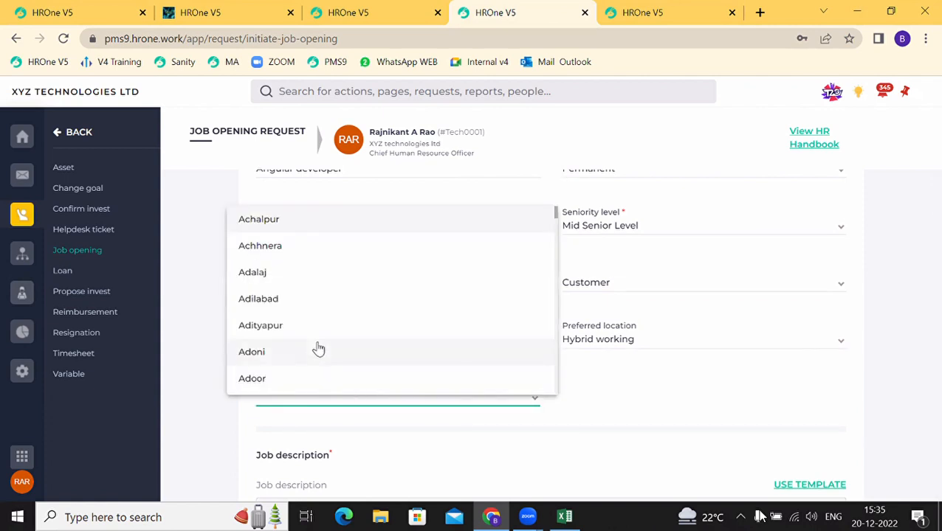
pyautogui.scroll(-10, 318, 347)
pyautogui.scroll(-1, 318, 347)
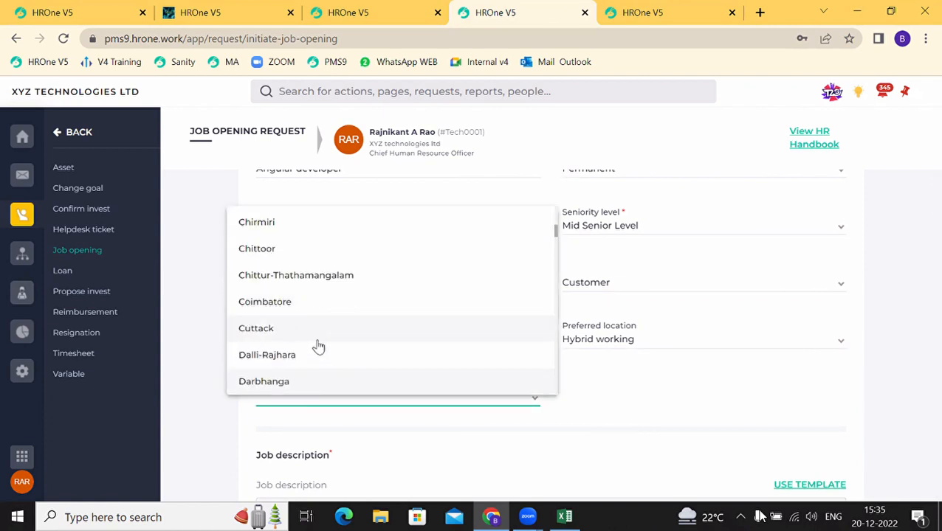
pyautogui.scroll(-10, 318, 346)
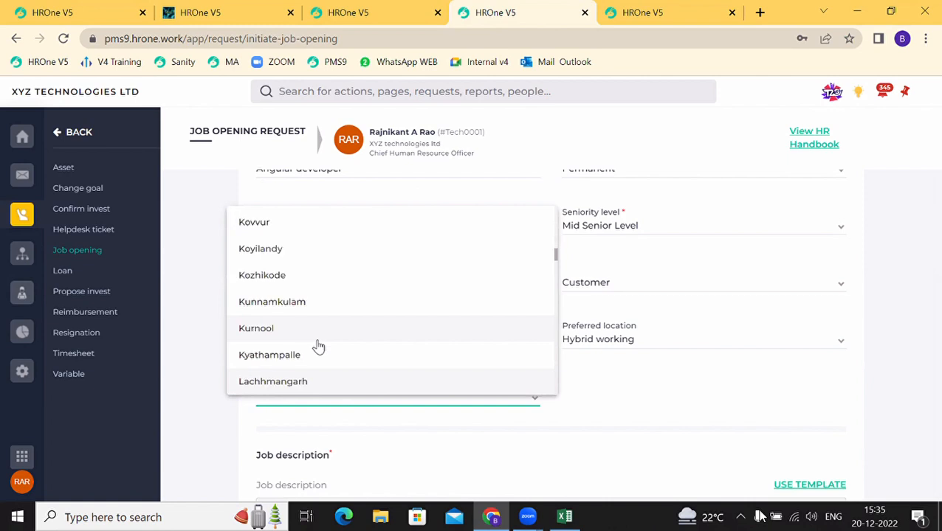
# Step: Choose Faridabad as the city, then scroll down to the empty Job description box
pyautogui.scroll(5, 318, 347)
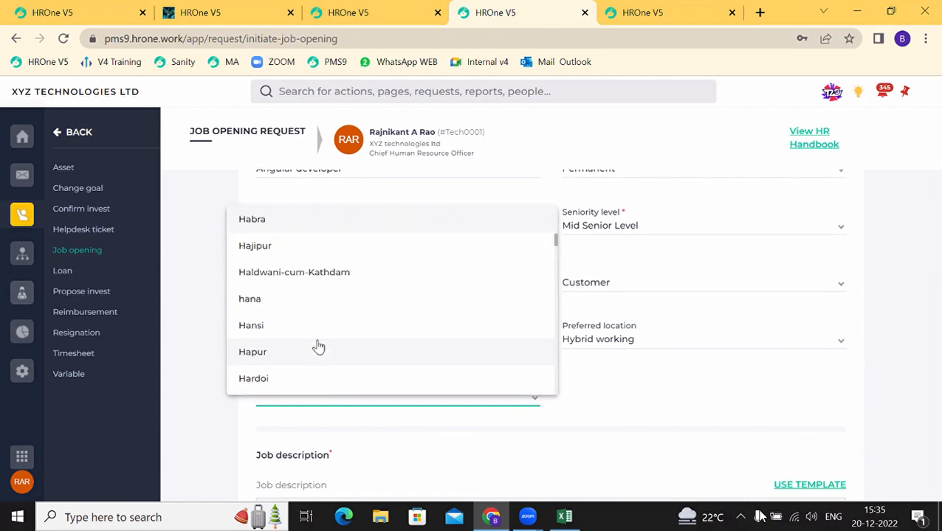
pyautogui.scroll(5, 318, 346)
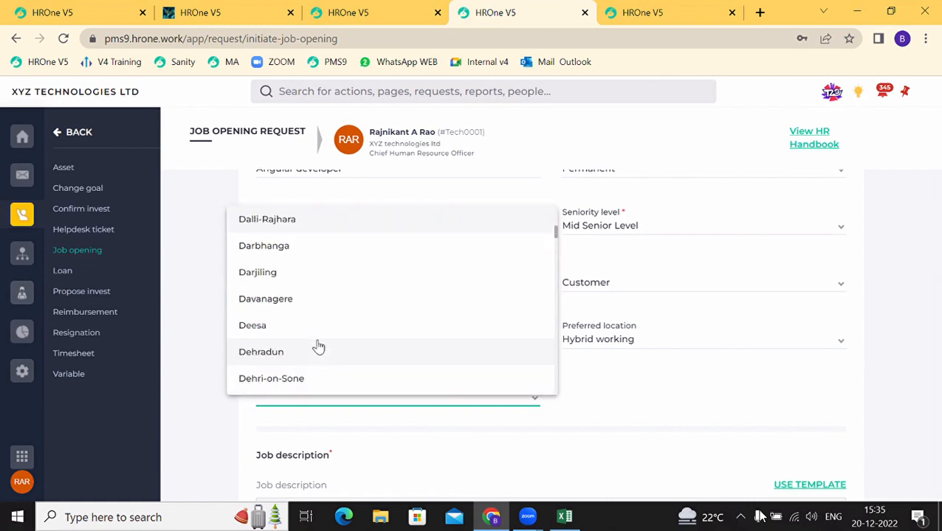
pyautogui.scroll(-3, 288, 365)
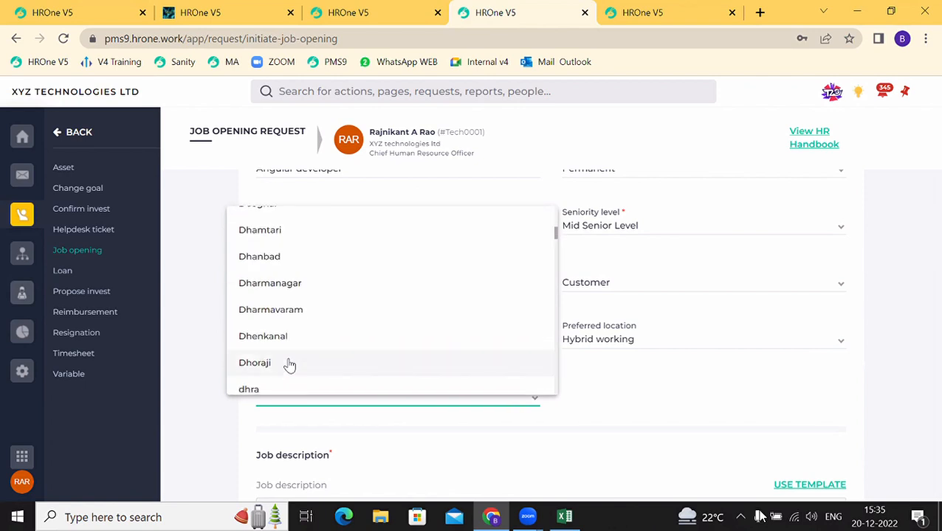
pyautogui.scroll(-5, 289, 366)
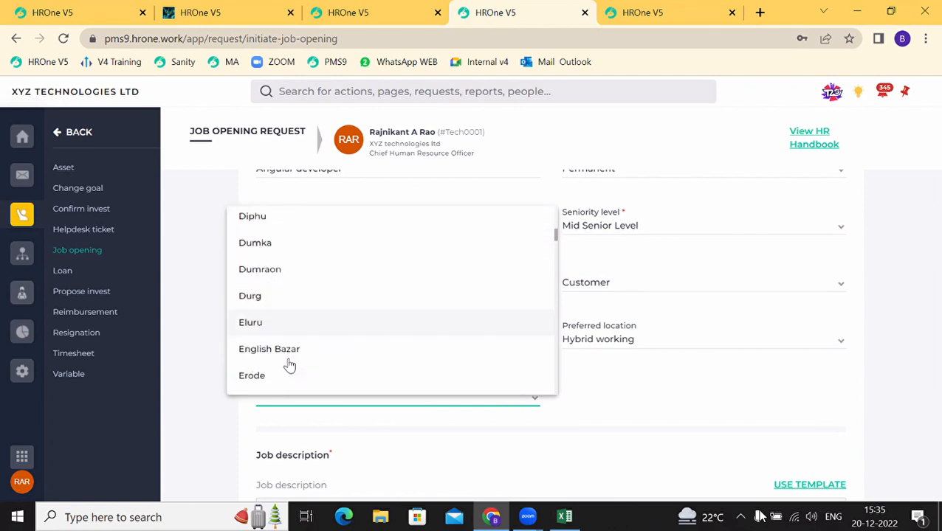
pyautogui.scroll(1, 288, 363)
pyautogui.scroll(-3, 298, 342)
pyautogui.click(296, 338)
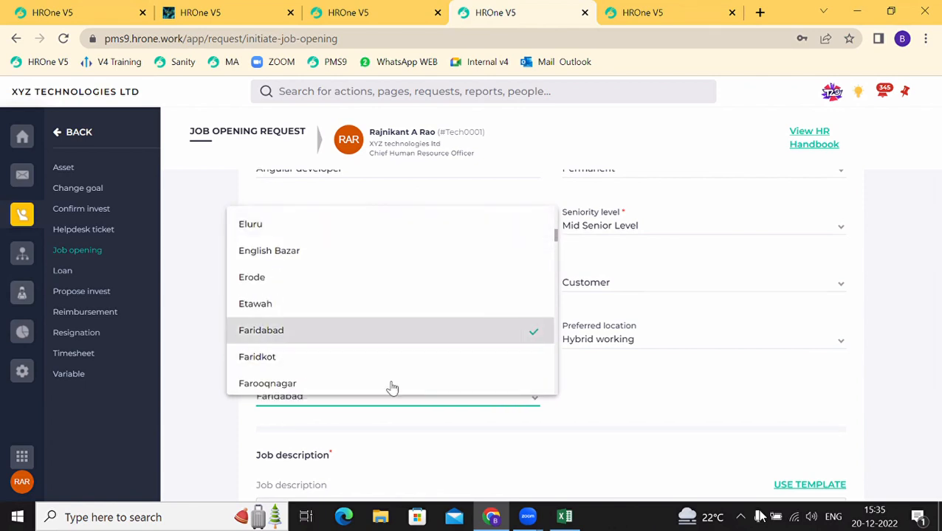
pyautogui.click(508, 422)
pyautogui.scroll(-3, 508, 422)
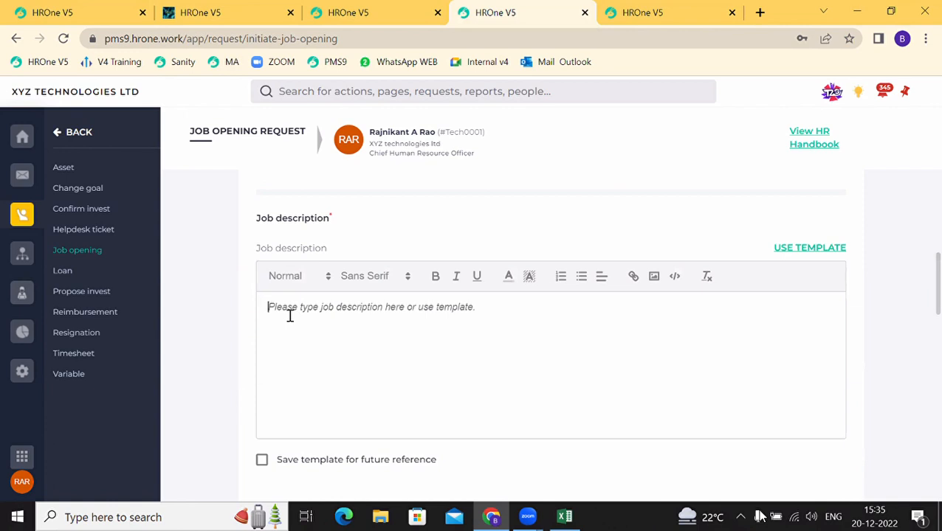
pyautogui.scroll(-2, 290, 323)
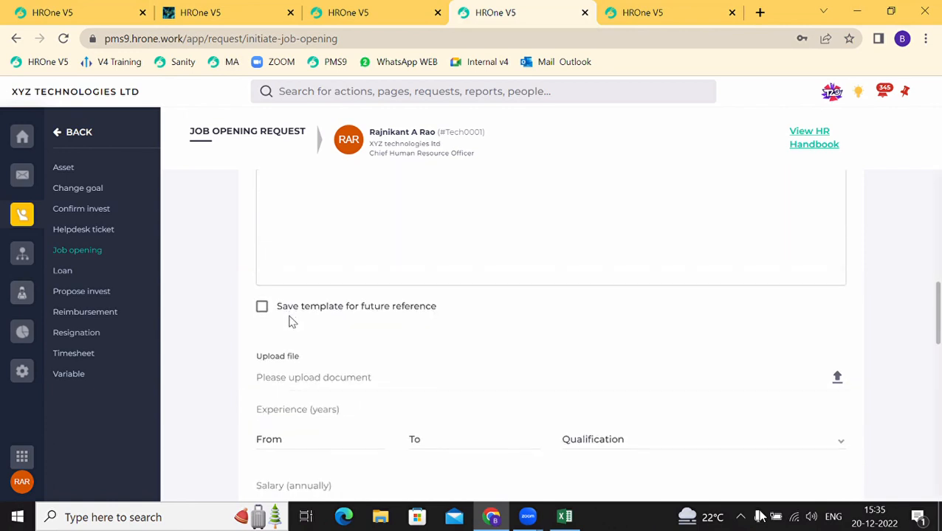
pyautogui.scroll(2, 296, 391)
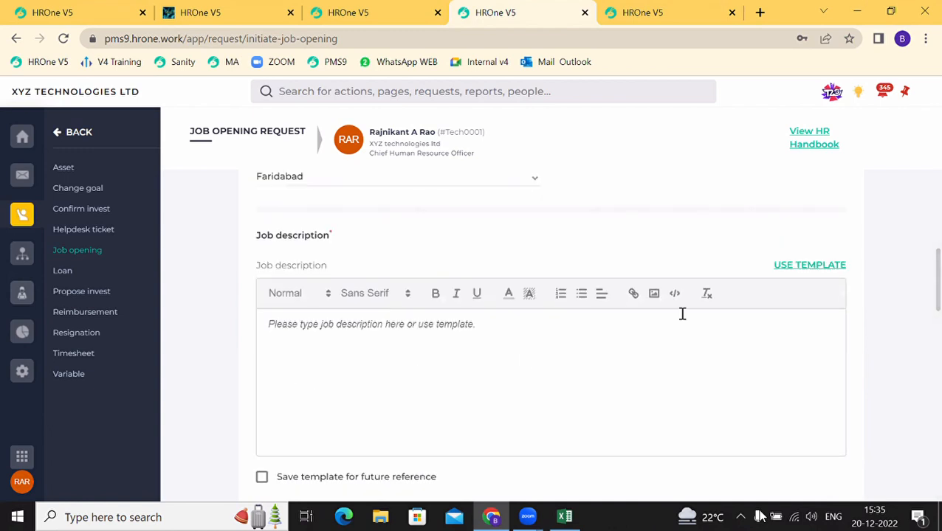
# Step: Insert the system-generated Front-end Developer template into the job description
pyautogui.click(827, 265)
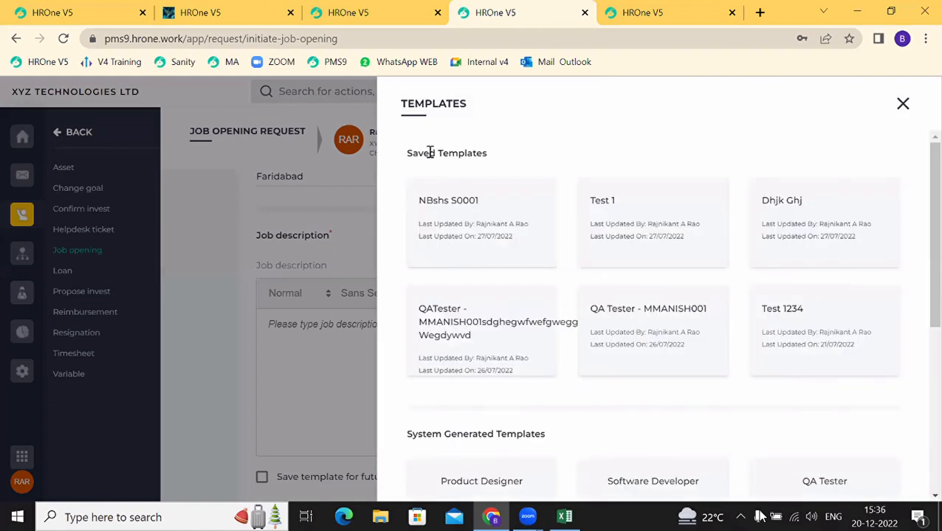
pyautogui.doubleClick(456, 158)
pyautogui.scroll(-3, 473, 326)
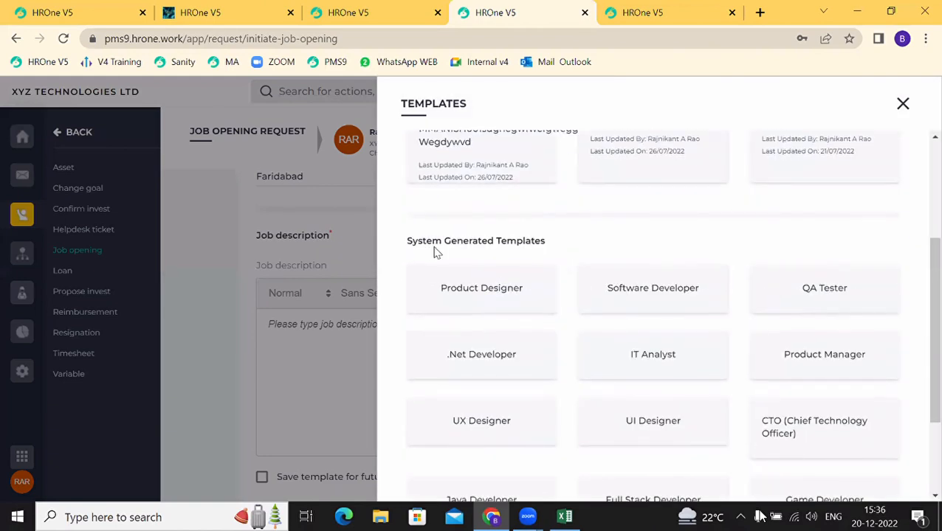
pyautogui.moveTo(472, 255); pyautogui.dragTo(529, 262)
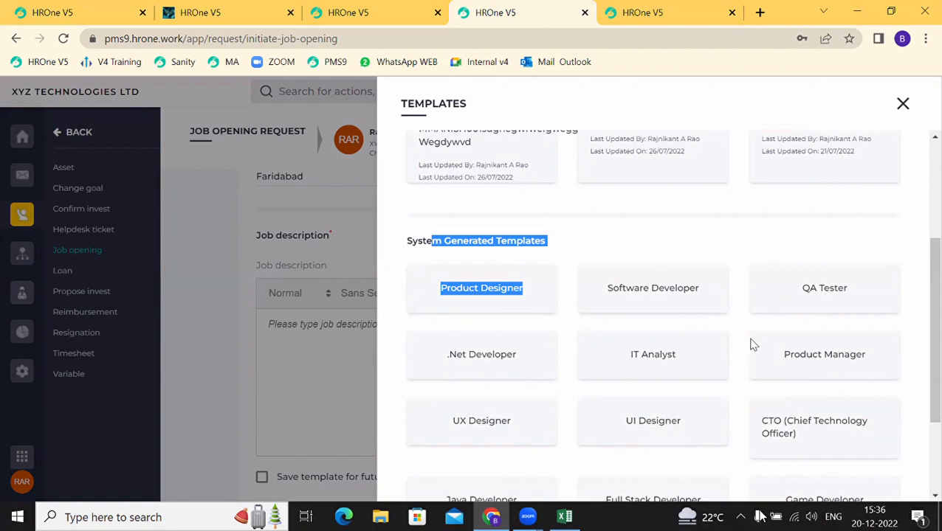
pyautogui.scroll(-2, 677, 313)
pyautogui.scroll(5, 677, 313)
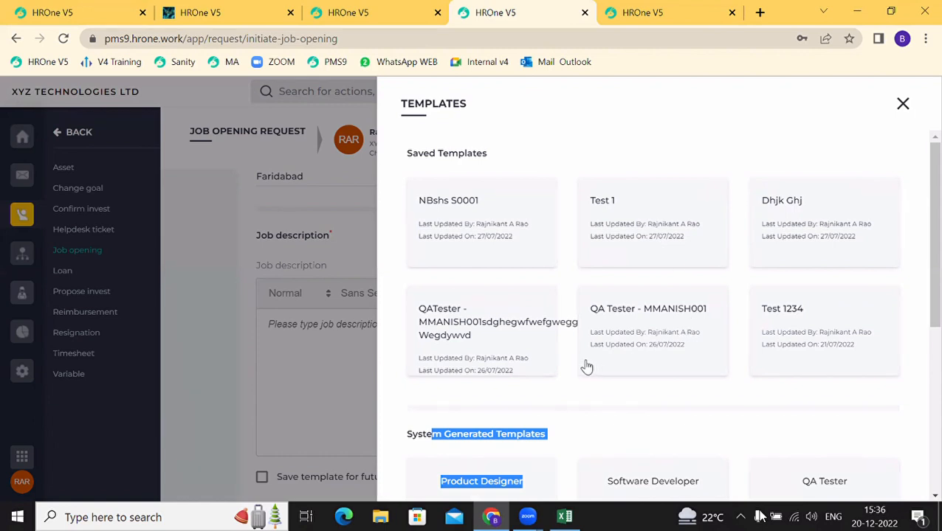
pyautogui.scroll(-3, 586, 367)
pyautogui.scroll(-1, 586, 367)
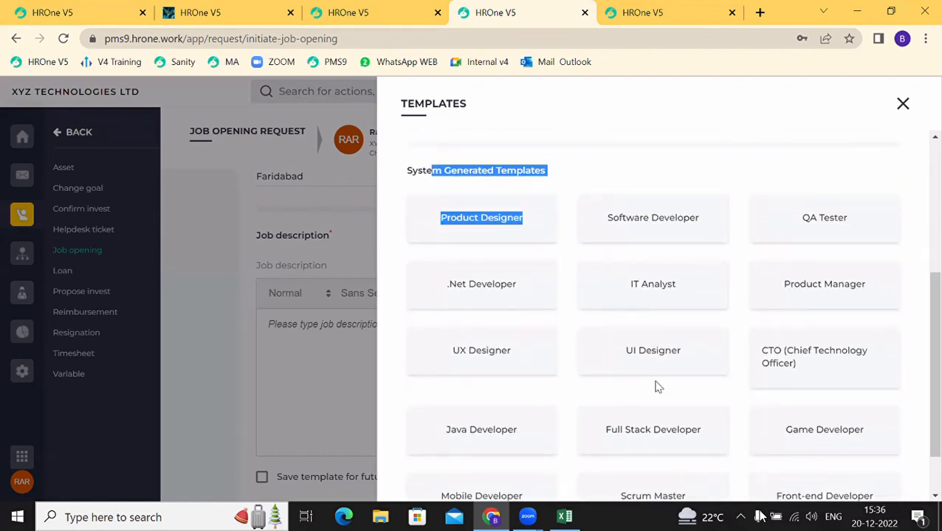
pyautogui.scroll(-2, 658, 387)
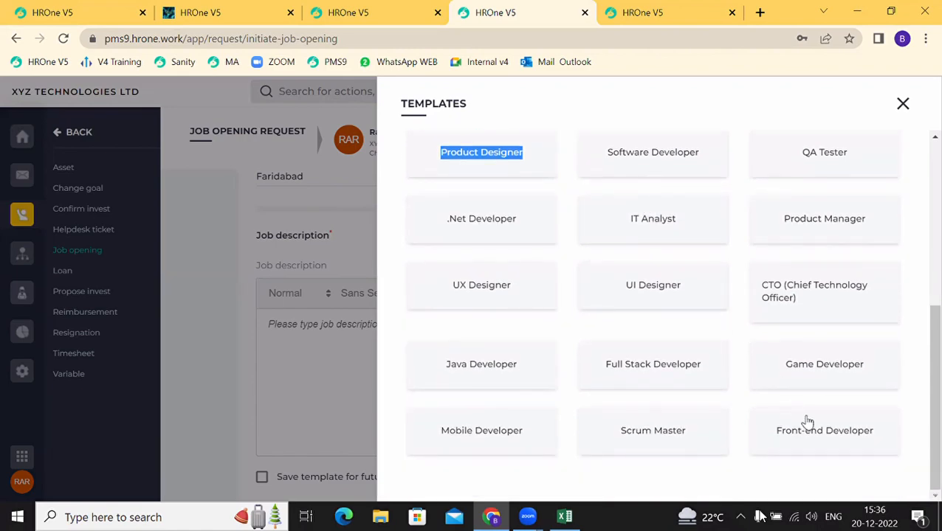
pyautogui.click(807, 425)
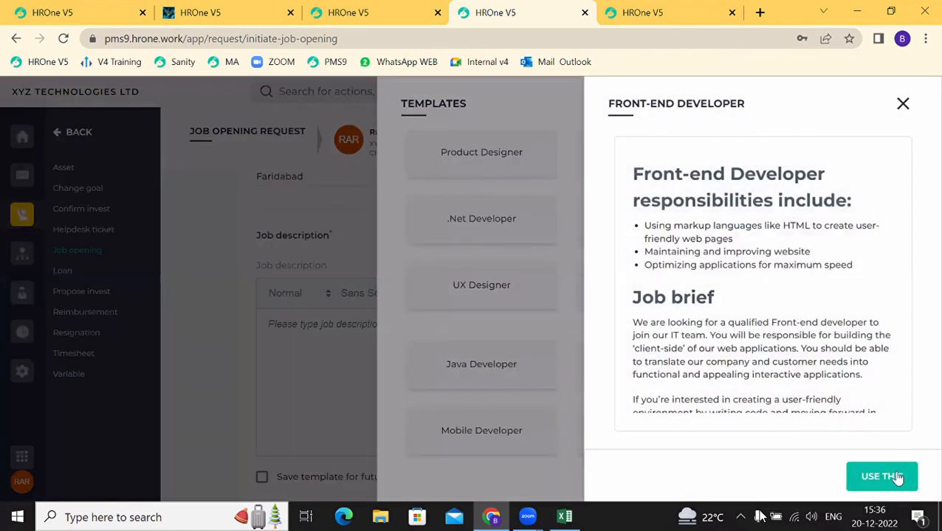
pyautogui.click(898, 478)
# Step: Replace 'Front-end Developer' in the description heading with 'Angular Developer'
pyautogui.scroll(-3, 474, 371)
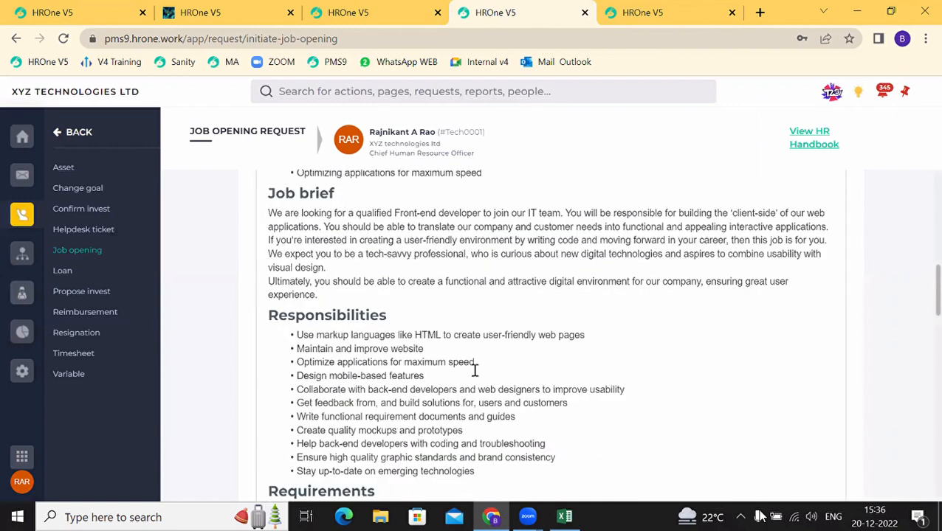
pyautogui.scroll(-6, 475, 370)
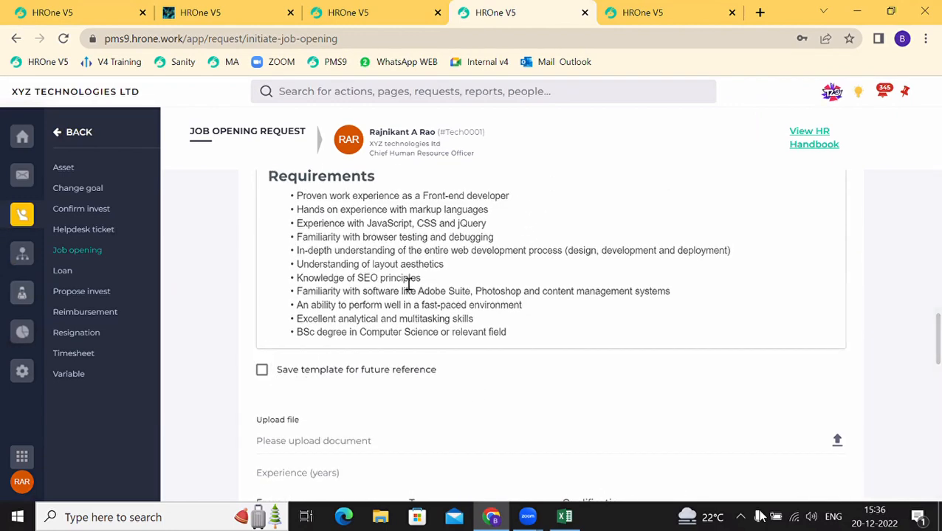
pyautogui.scroll(10, 408, 284)
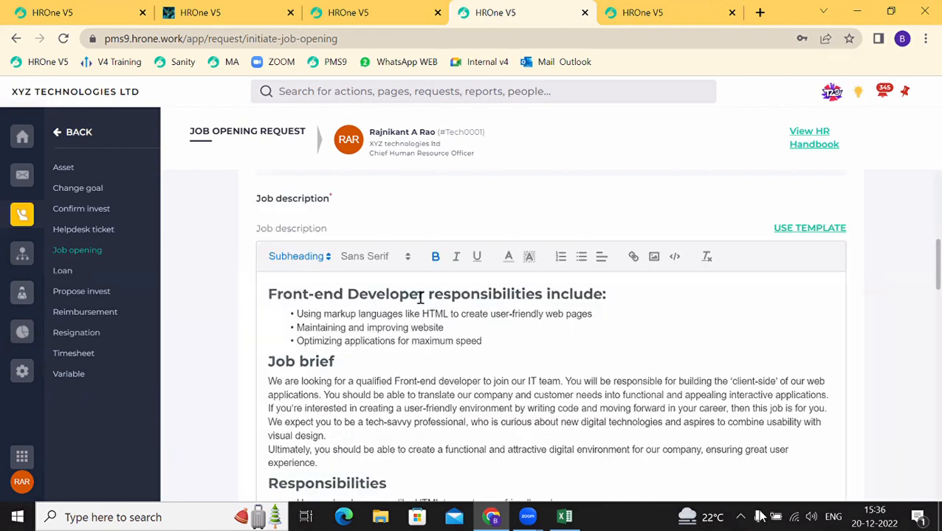
pyautogui.moveTo(314, 304); pyautogui.dragTo(239, 301)
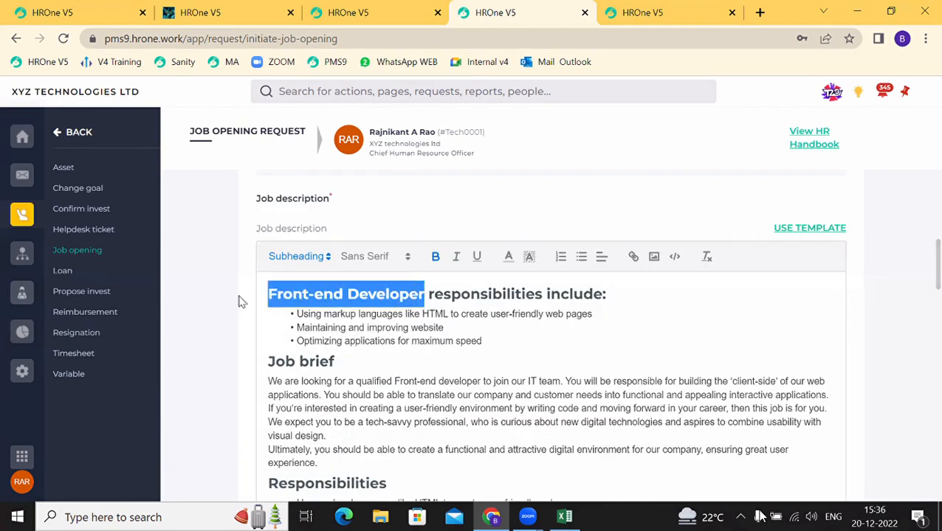
pyautogui.write('An')
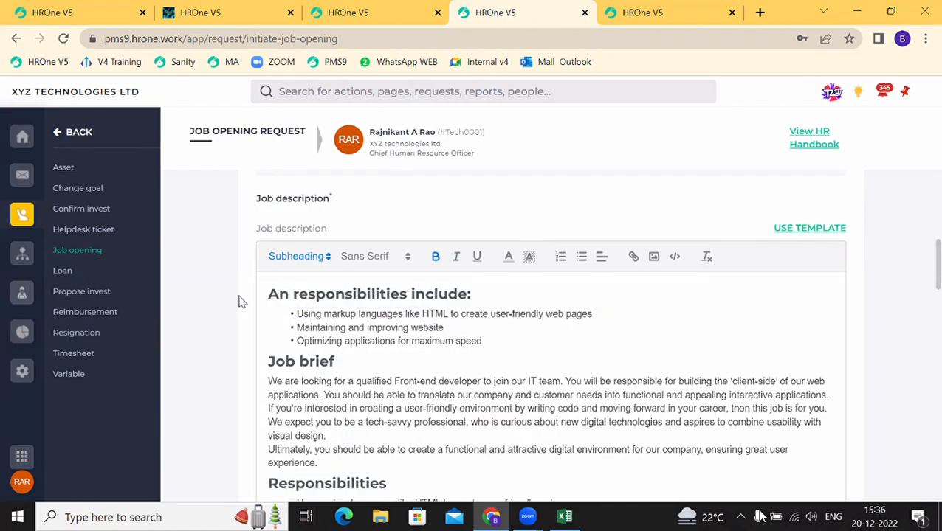
pyautogui.write('gular ')
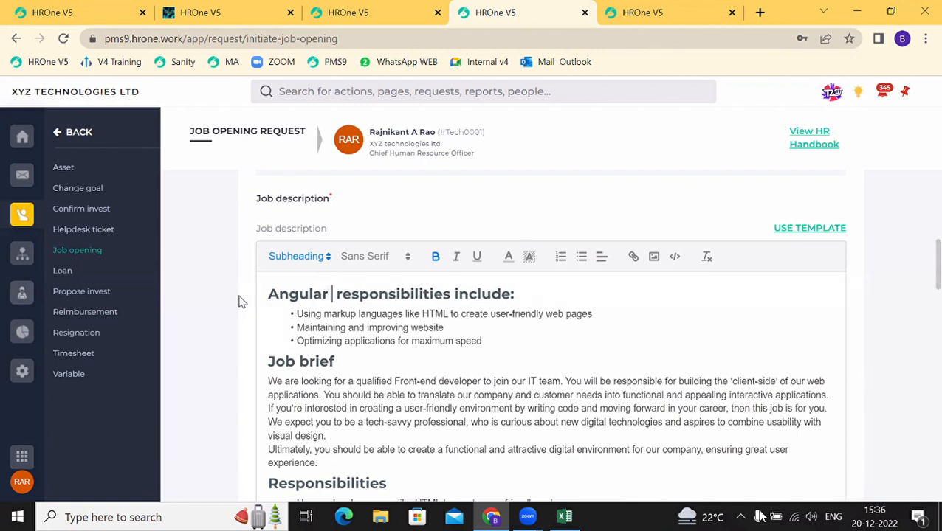
pyautogui.write('Developer')
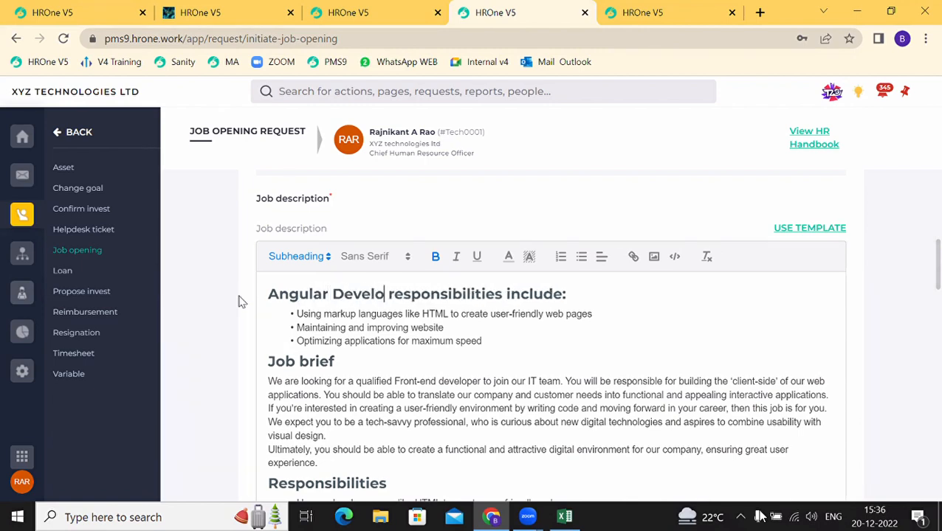
pyautogui.scroll(-5, 239, 301)
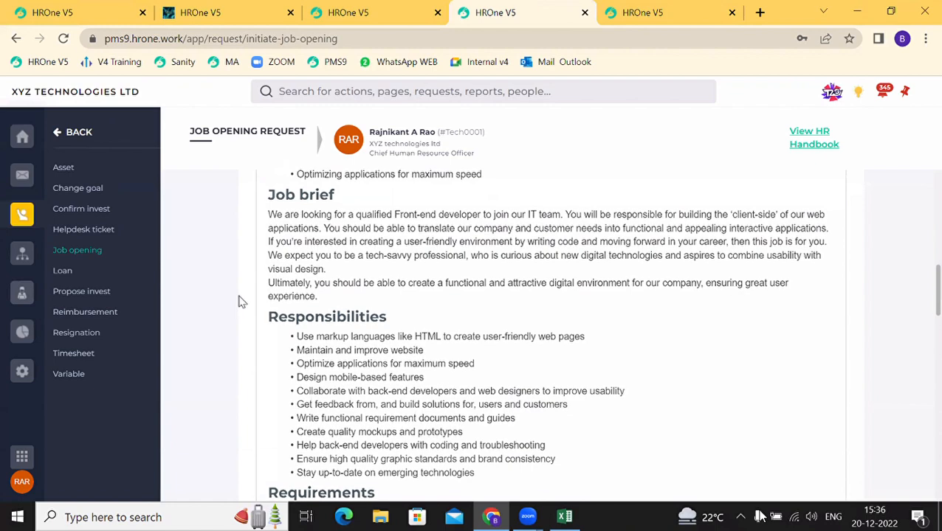
pyautogui.scroll(-2, 238, 302)
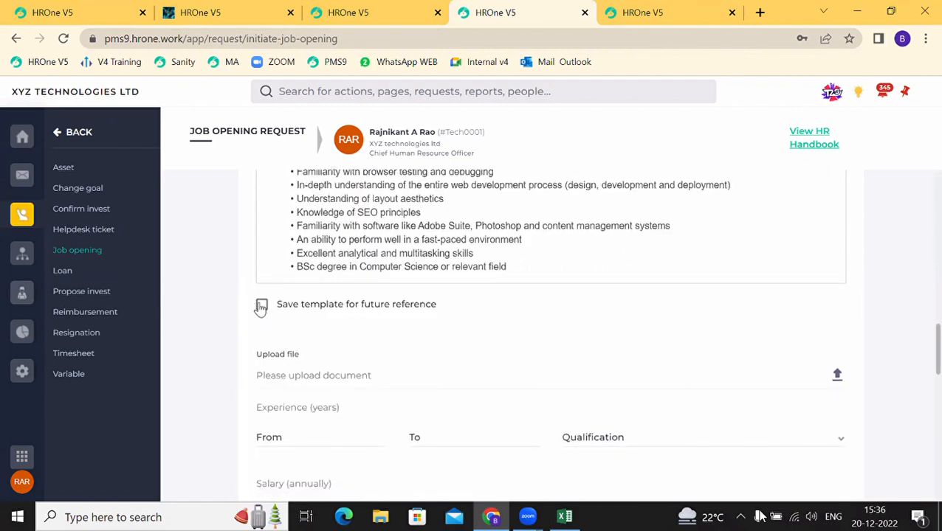
# Step: Save the description for future reference as a template named 'Angular Developer'
pyautogui.click(261, 305)
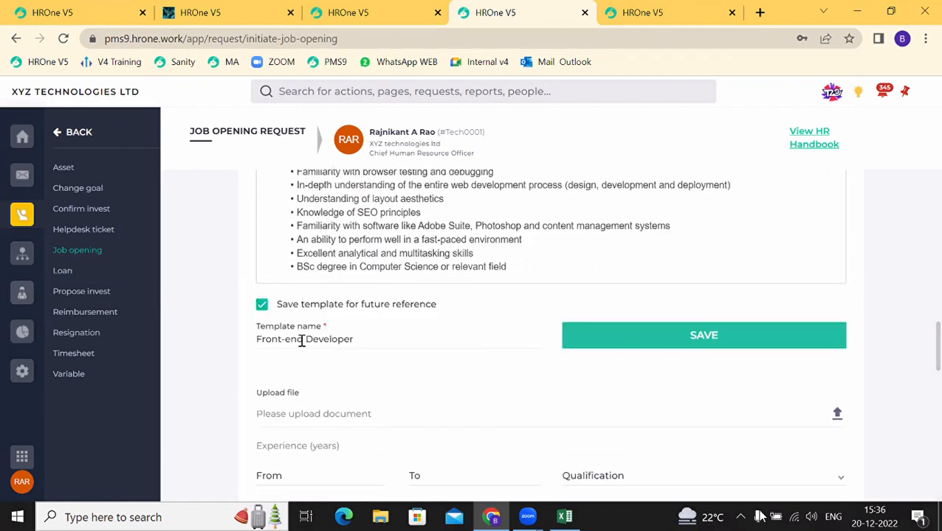
pyautogui.moveTo(303, 341); pyautogui.dragTo(195, 341)
pyautogui.write('Angular')
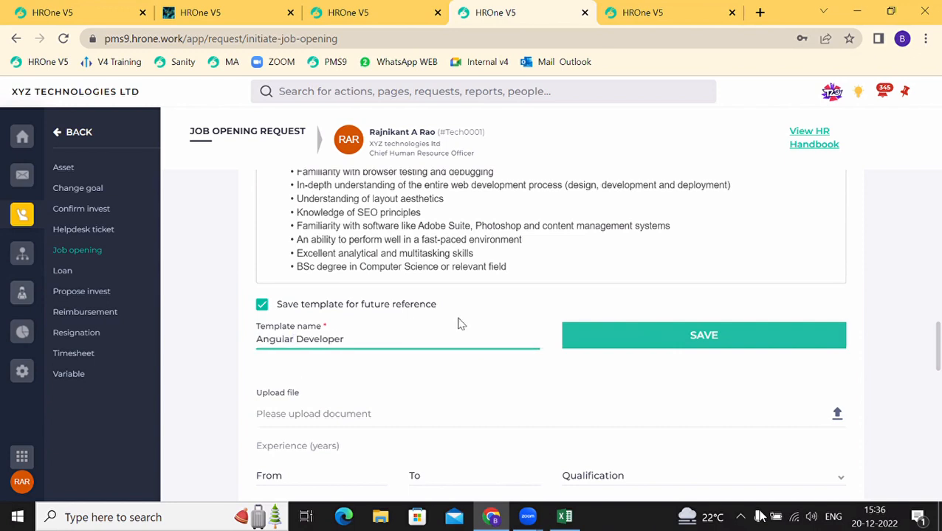
pyautogui.click(619, 347)
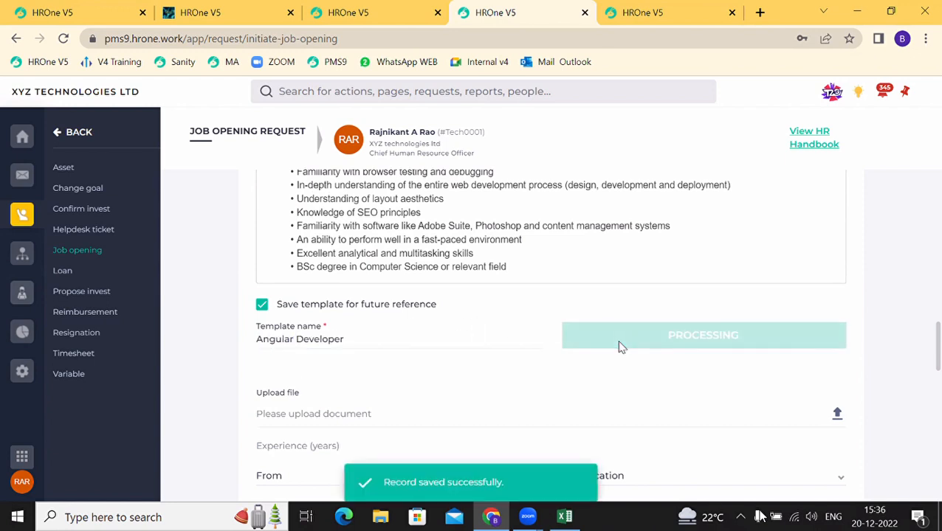
# Step: Confirm Angular Developer appears among the saved templates, then close the list
pyautogui.scroll(10, 513, 288)
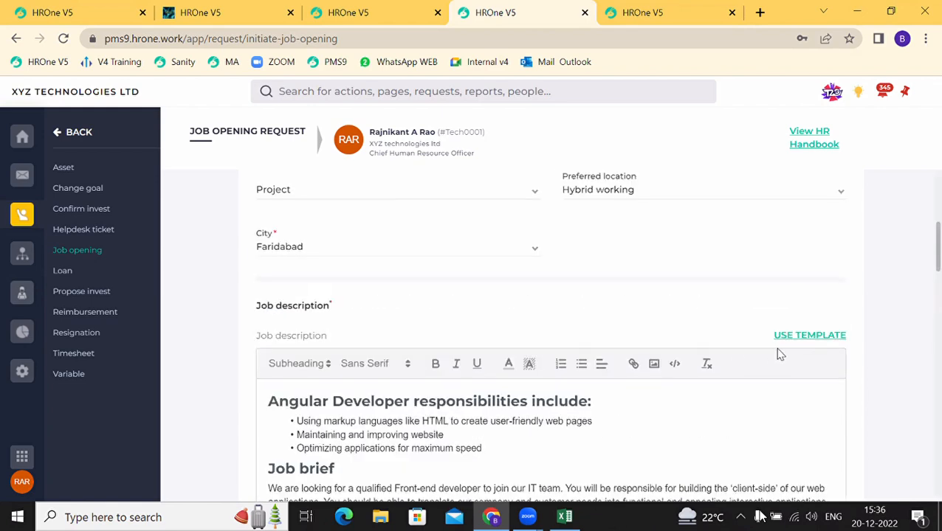
pyautogui.click(801, 339)
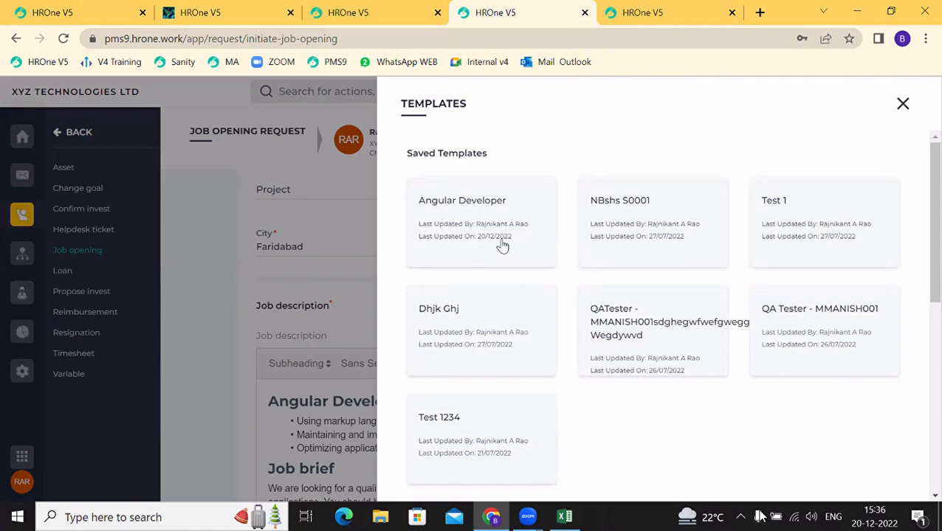
pyautogui.click(903, 104)
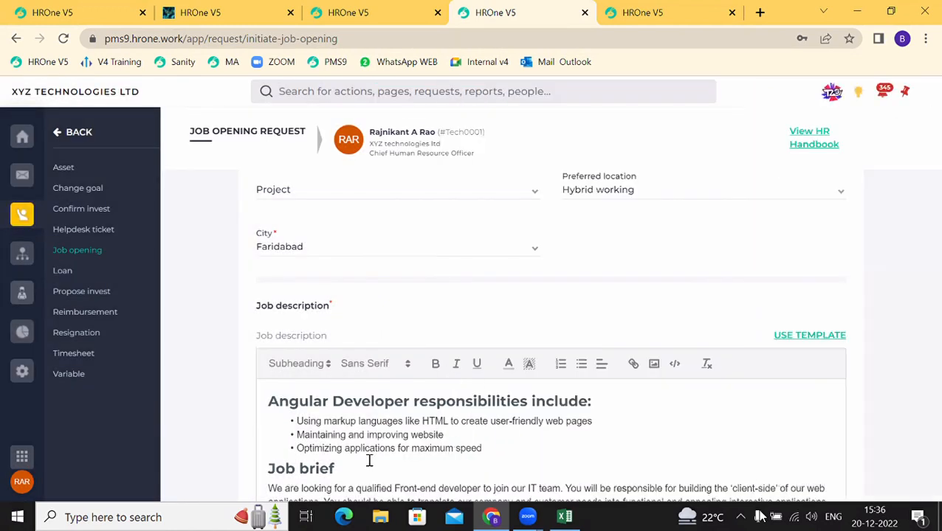
pyautogui.scroll(-3, 367, 460)
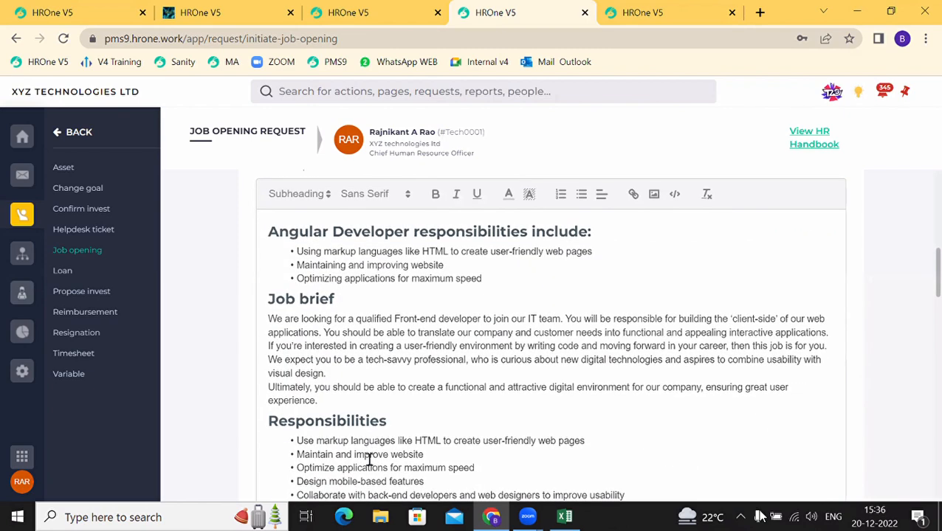
pyautogui.scroll(-10, 367, 459)
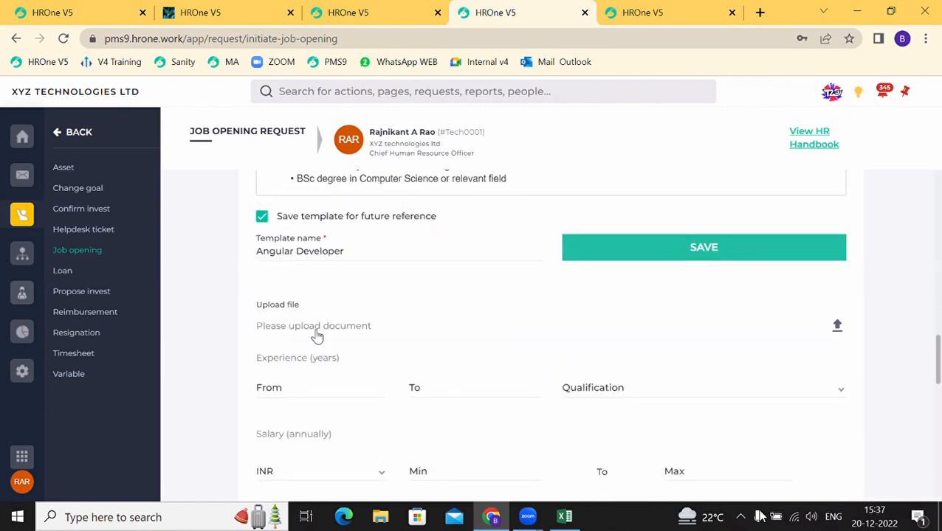
# Step: Set Organization unit Designation to IT Head, Grade to G4 and Level to L4
pyautogui.scroll(-1, 317, 335)
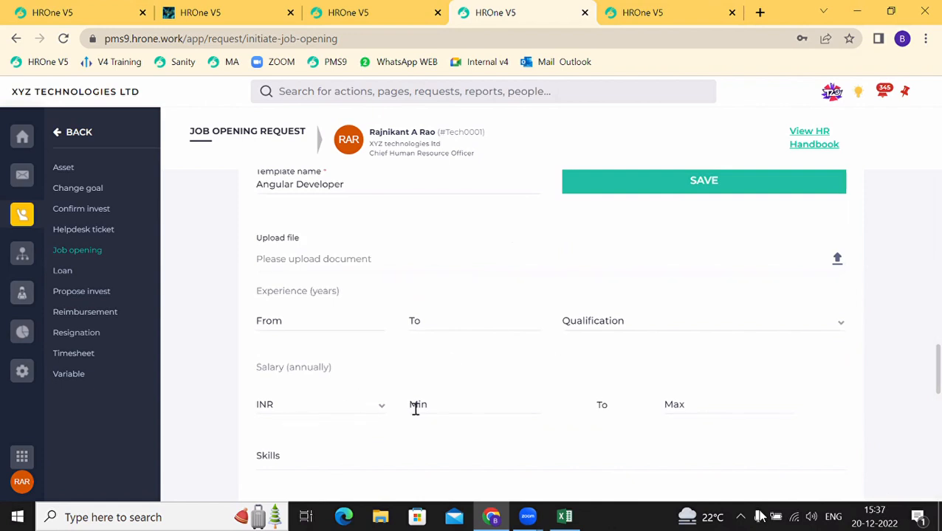
pyautogui.scroll(-2, 414, 409)
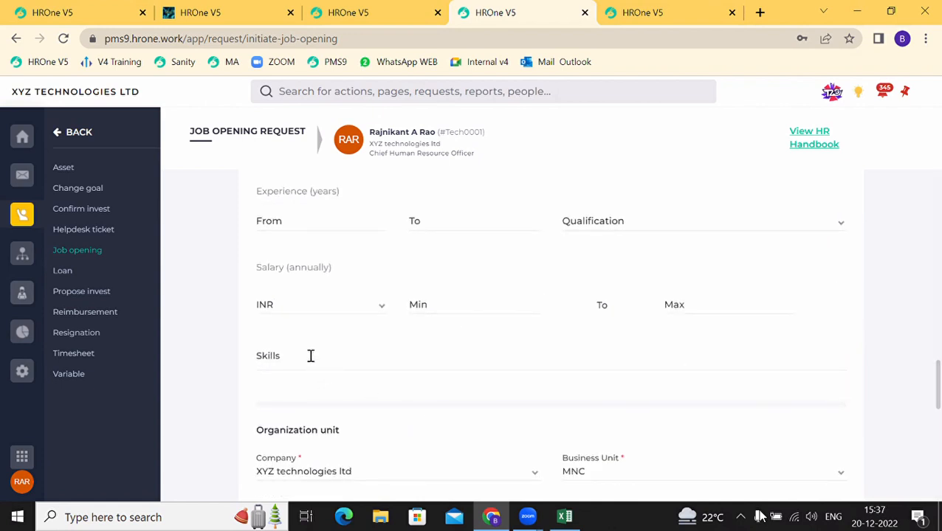
pyautogui.scroll(-4, 311, 357)
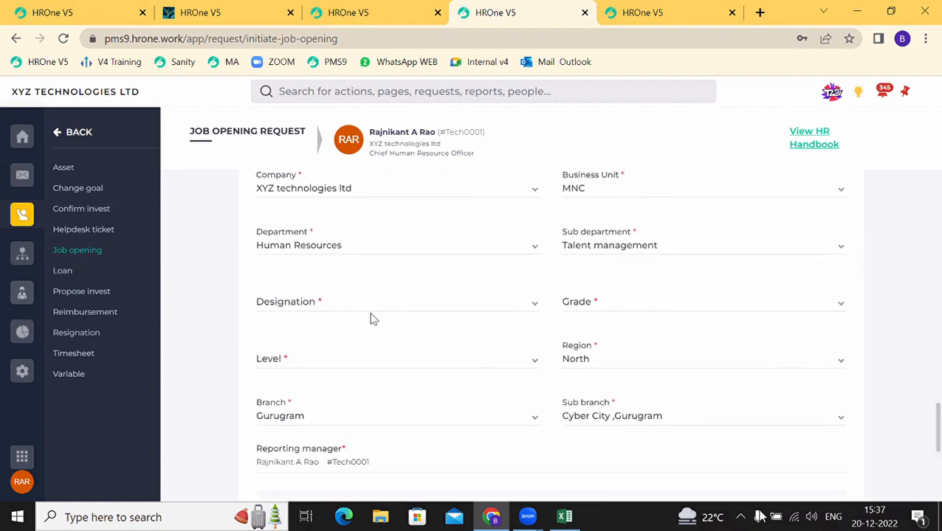
pyautogui.scroll(-3, 374, 318)
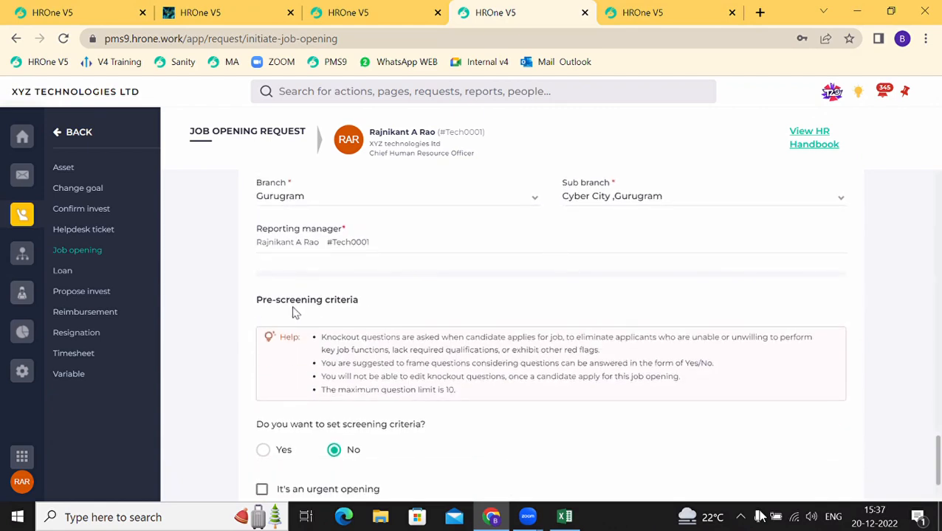
pyautogui.moveTo(283, 300); pyautogui.dragTo(343, 312)
pyautogui.scroll(-1, 344, 313)
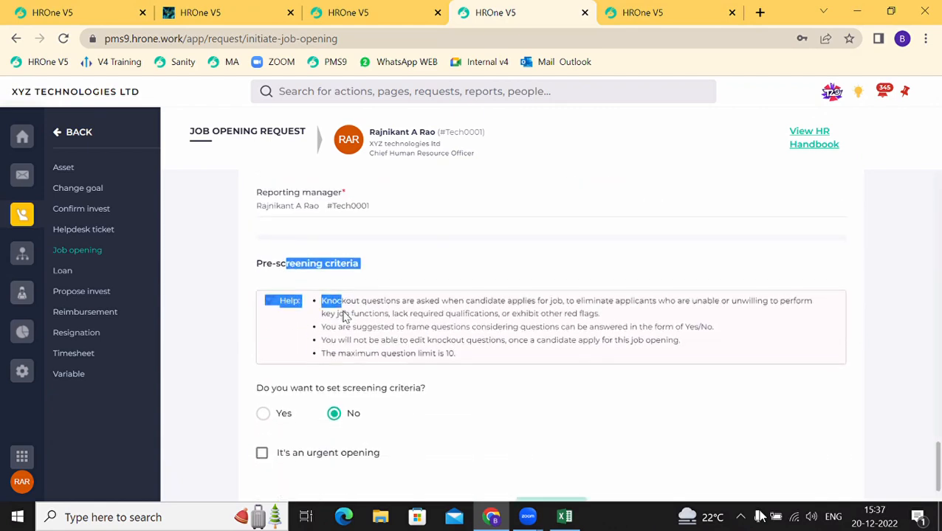
pyautogui.scroll(4, 343, 313)
pyautogui.click(321, 342)
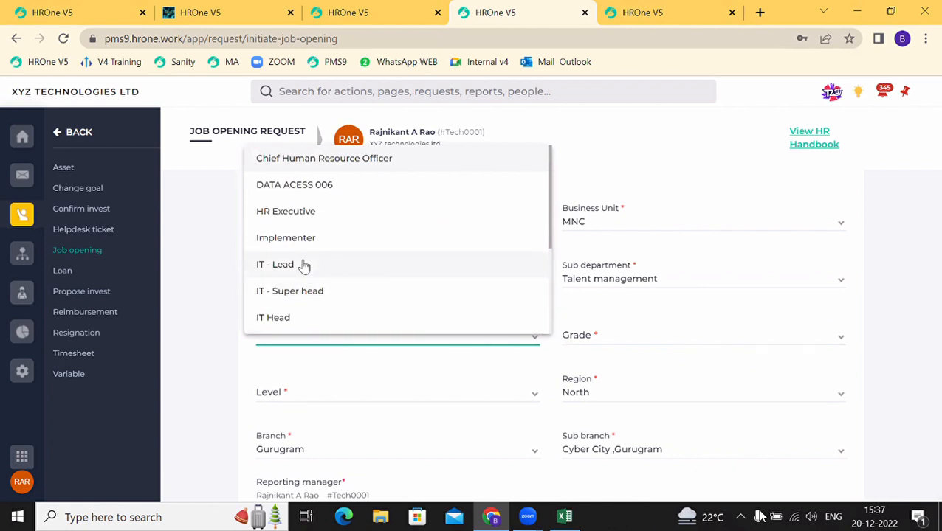
pyautogui.click(310, 318)
pyautogui.click(600, 343)
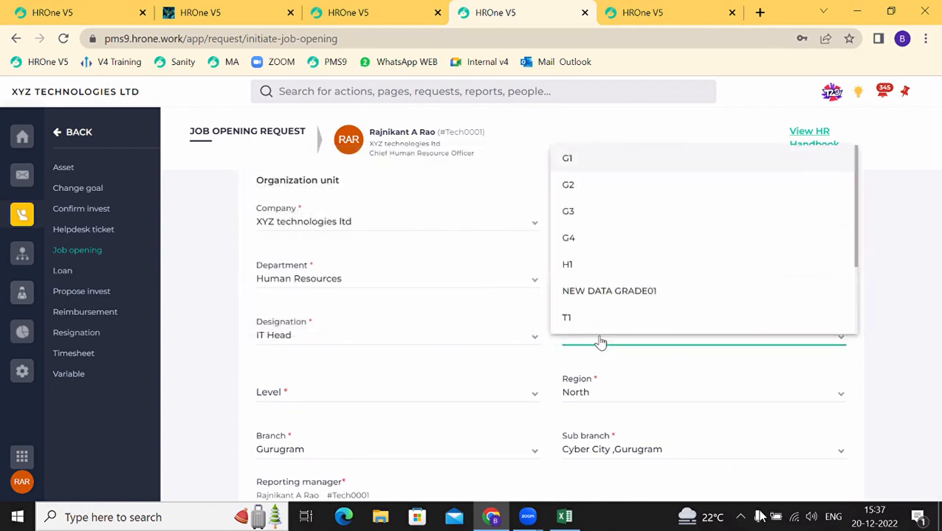
pyautogui.click(576, 251)
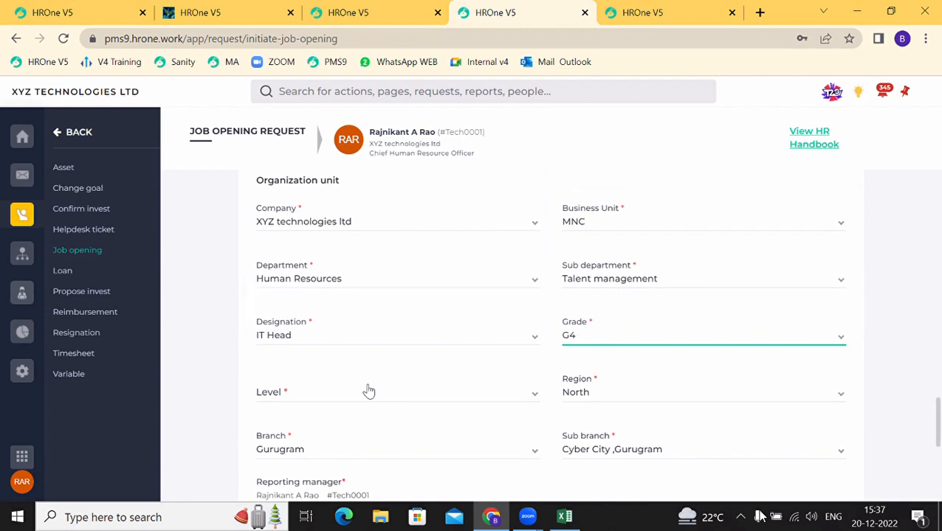
pyautogui.click(366, 392)
pyautogui.click(347, 350)
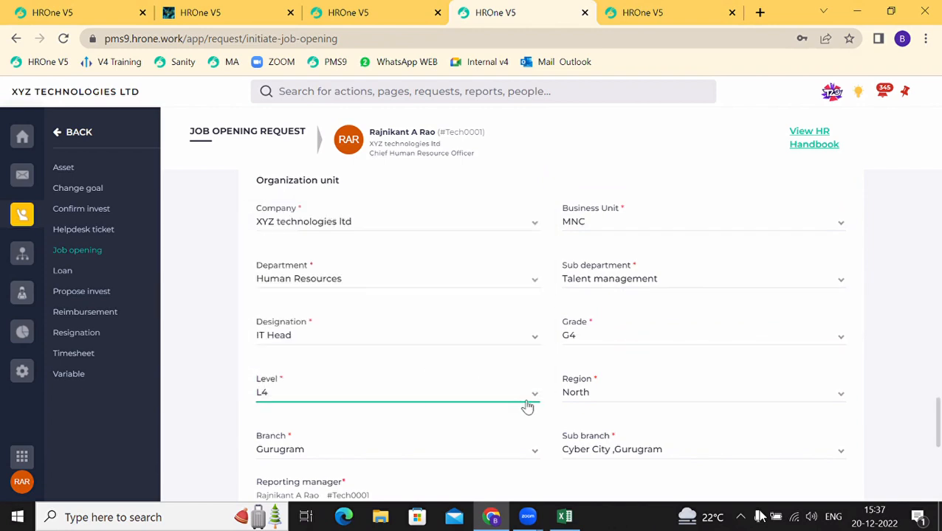
pyautogui.scroll(-2, 410, 434)
pyautogui.scroll(-1, 411, 435)
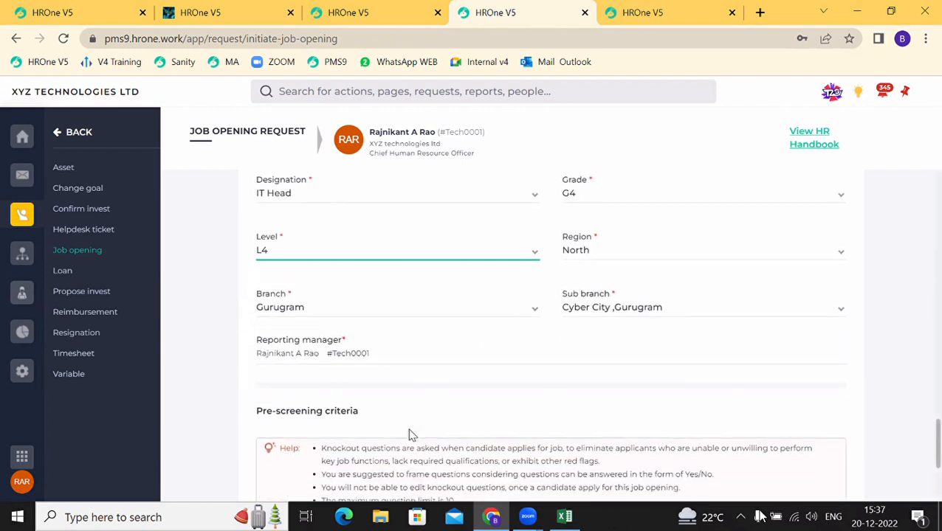
pyautogui.scroll(-2, 381, 411)
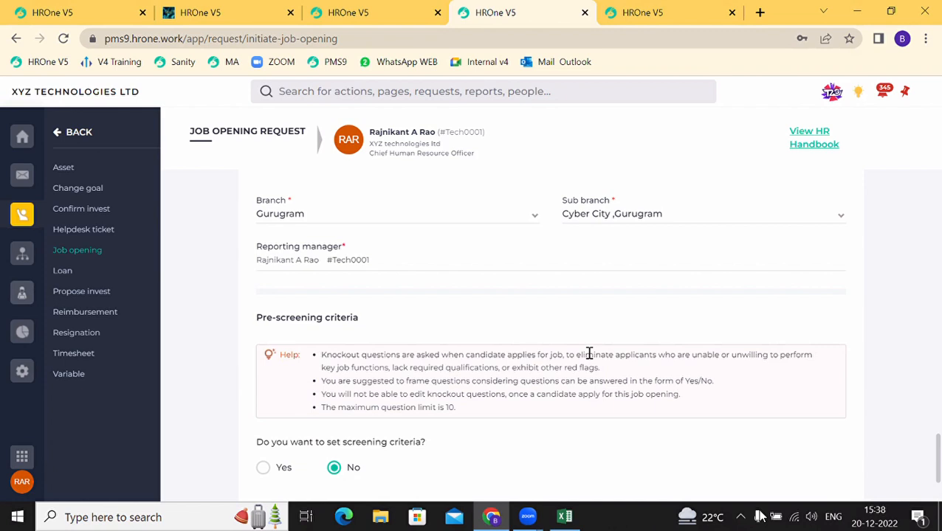
# Step: Review the screening criteria help notes, including the question limit
pyautogui.scroll(-1, 589, 354)
pyautogui.moveTo(610, 362); pyautogui.dragTo(728, 367)
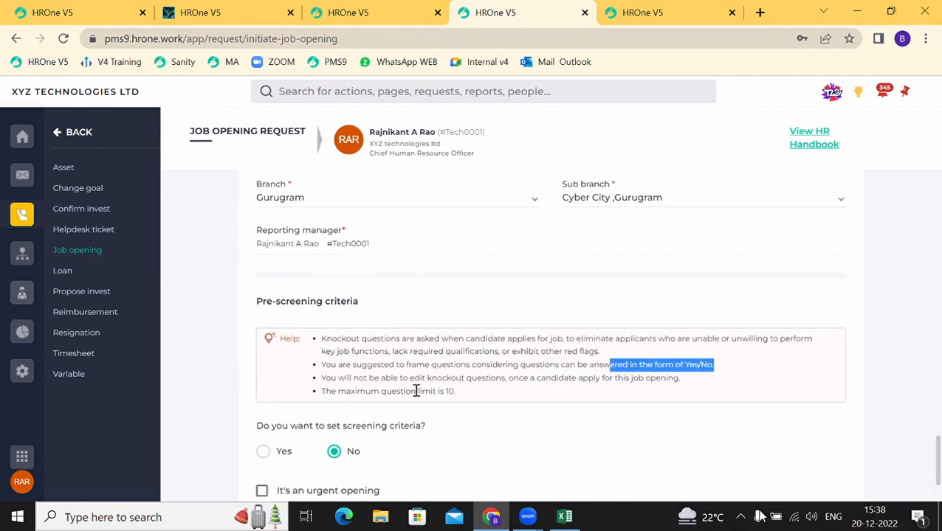
pyautogui.moveTo(417, 391); pyautogui.dragTo(476, 378)
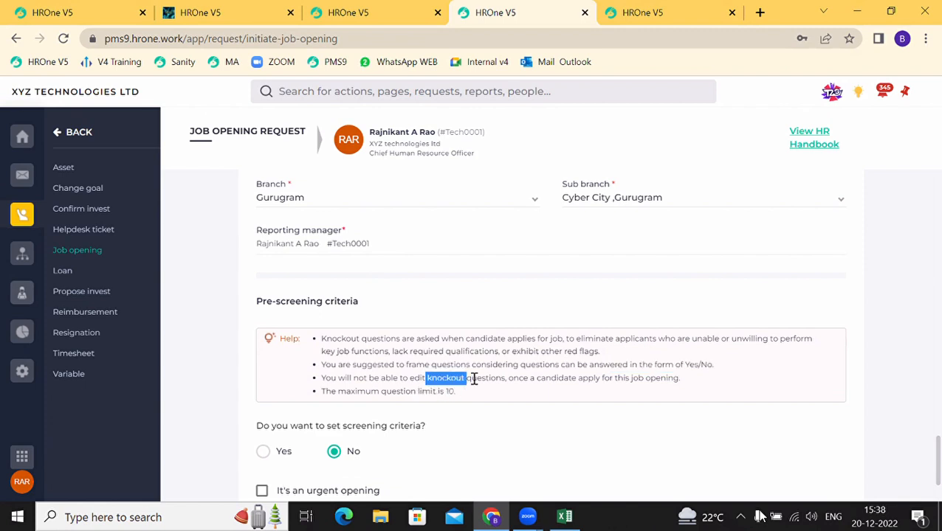
pyautogui.doubleClick(529, 378)
pyautogui.moveTo(587, 391); pyautogui.dragTo(595, 392)
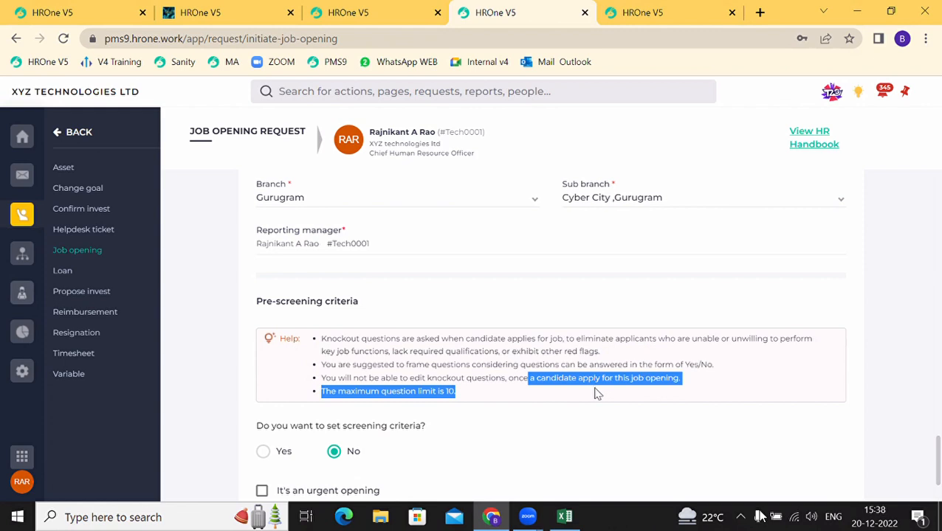
pyautogui.scroll(-1, 596, 392)
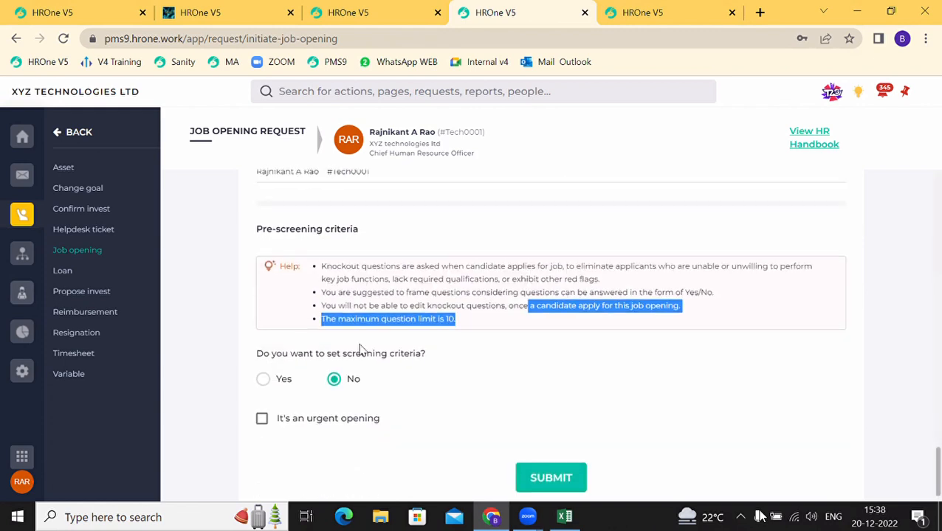
pyautogui.moveTo(318, 354); pyautogui.dragTo(391, 374)
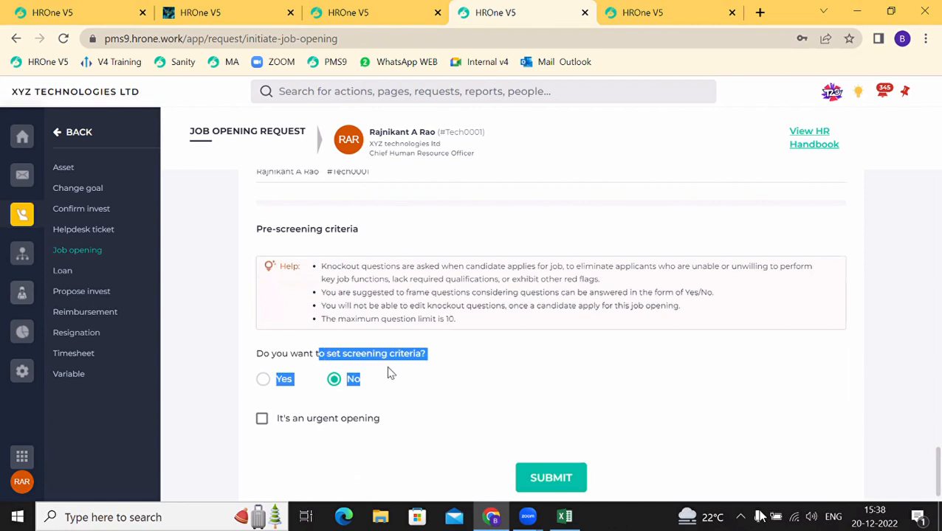
# Step: Turn on screening criteria and add the software experience, work authorization and working schedule suggested questions
pyautogui.click(262, 382)
pyautogui.scroll(-1, 288, 465)
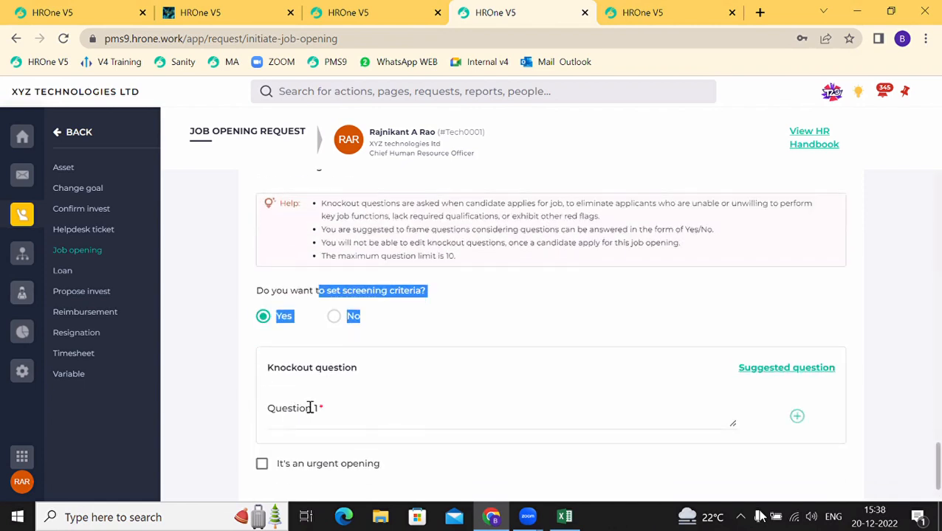
pyautogui.click(758, 375)
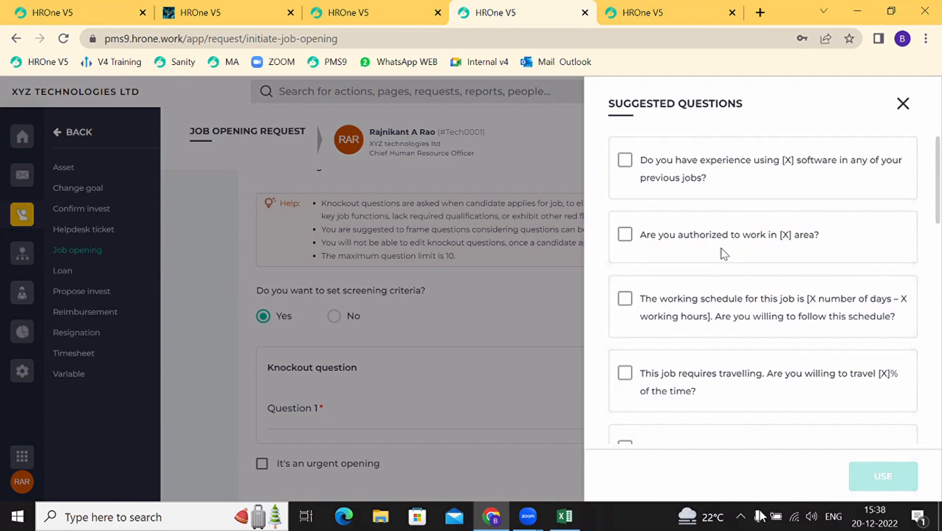
pyautogui.click(624, 163)
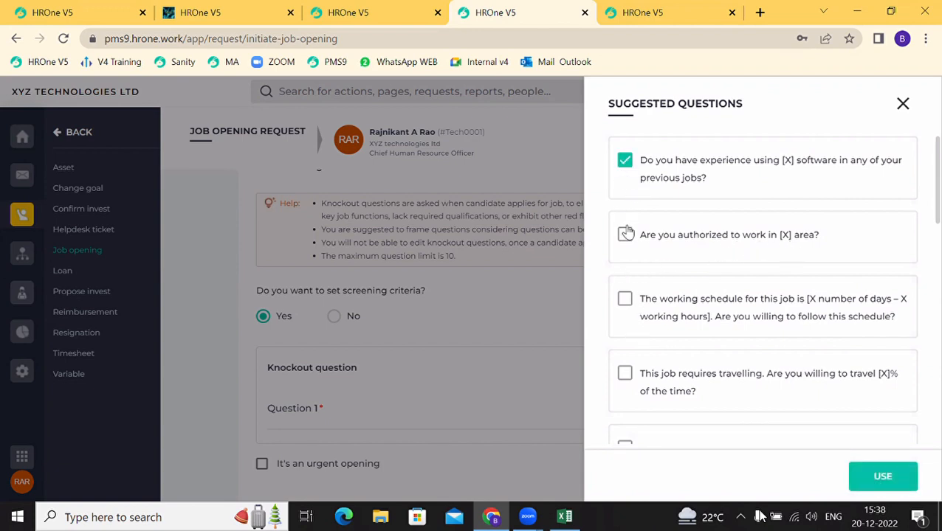
pyautogui.click(624, 235)
pyautogui.click(625, 300)
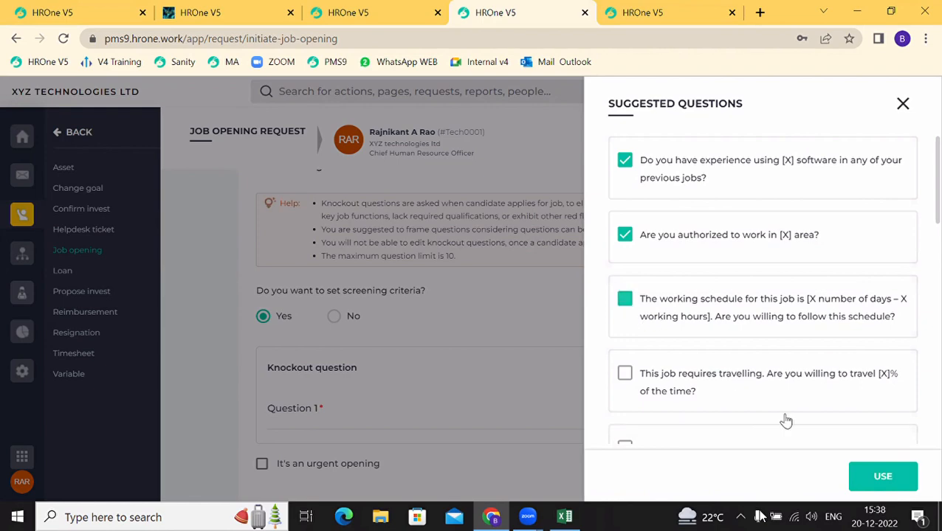
pyautogui.click(863, 483)
# Step: Replace the [X] placeholders with HRMS and NCR, then remove the working schedule question
pyautogui.scroll(-2, 524, 402)
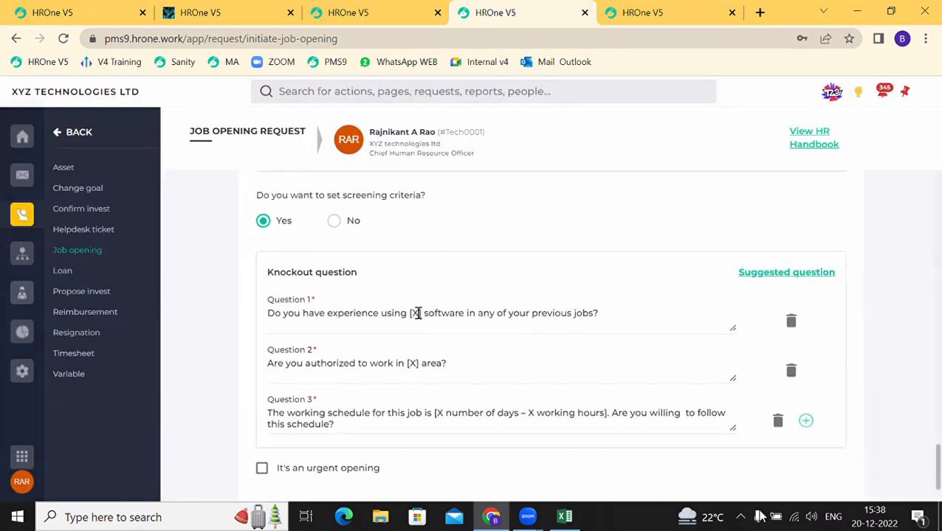
pyautogui.moveTo(424, 316); pyautogui.dragTo(408, 313)
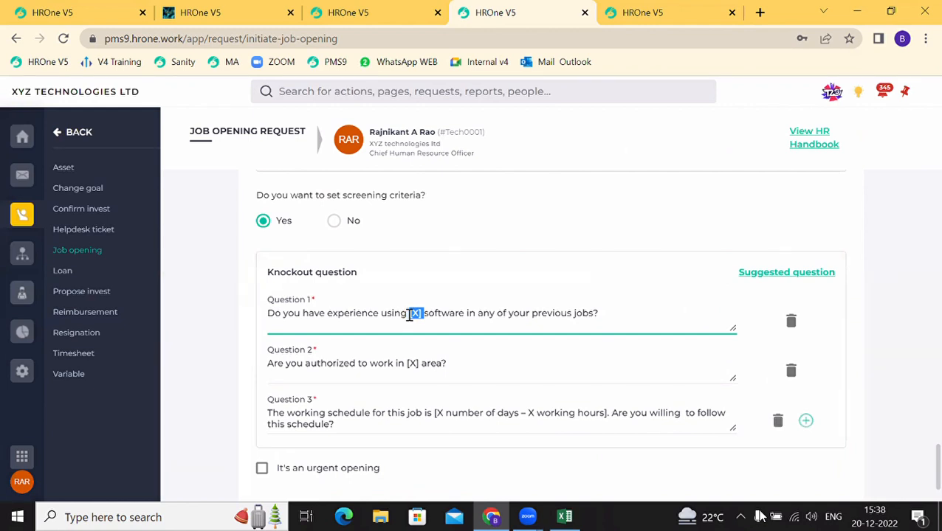
pyautogui.write('HRMS')
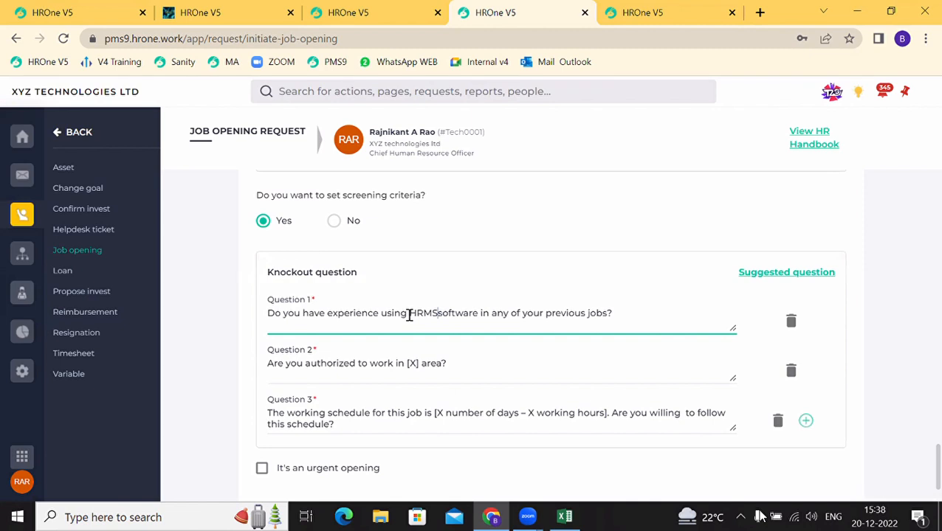
pyautogui.click(419, 366)
pyautogui.press('BackSpace')
pyautogui.press('BackSpace')
pyautogui.press('BackSpace')
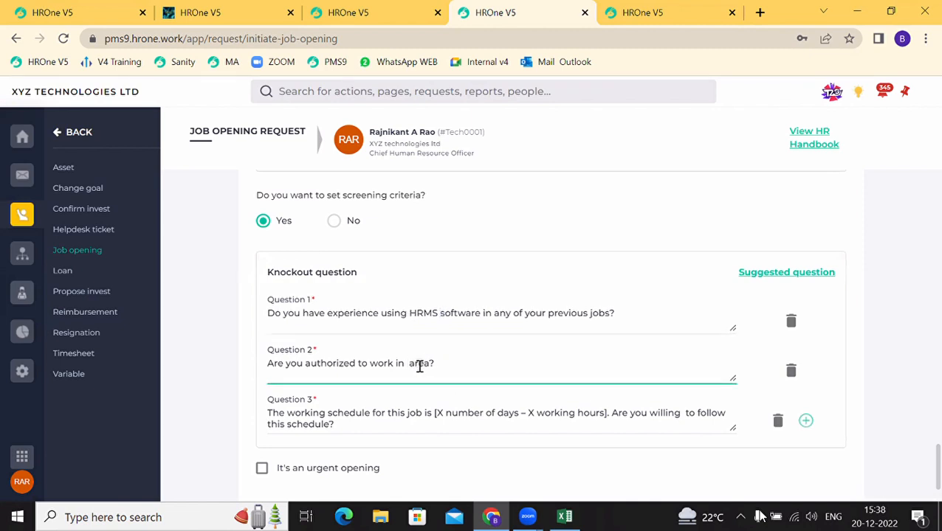
pyautogui.write('NCR')
pyautogui.scroll(-1, 449, 419)
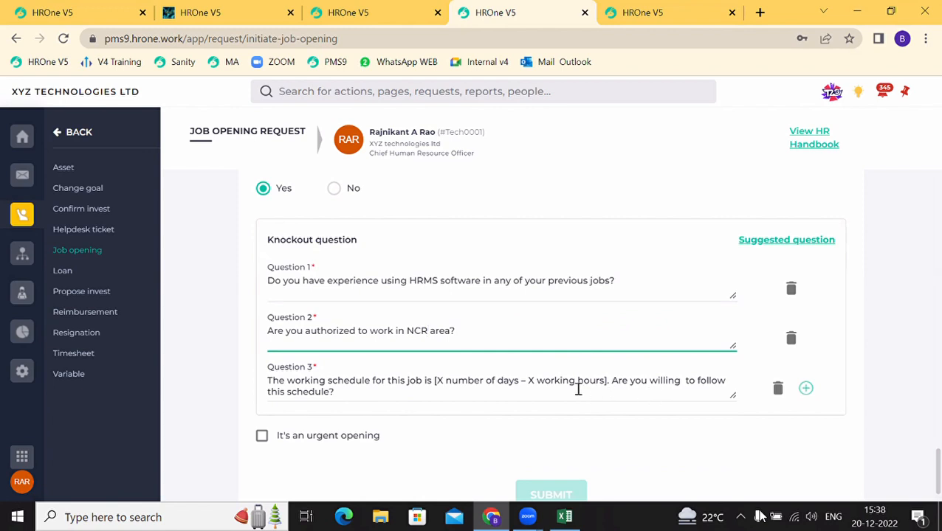
pyautogui.click(777, 397)
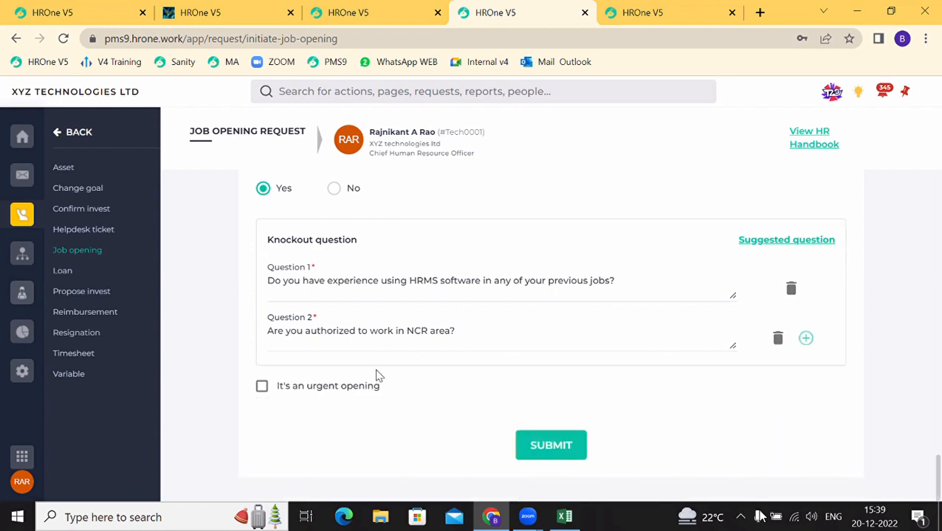
# Step: Mark the Angular developer opening as urgent, submit it, and view it under pending requests
pyautogui.click(262, 389)
pyautogui.click(546, 450)
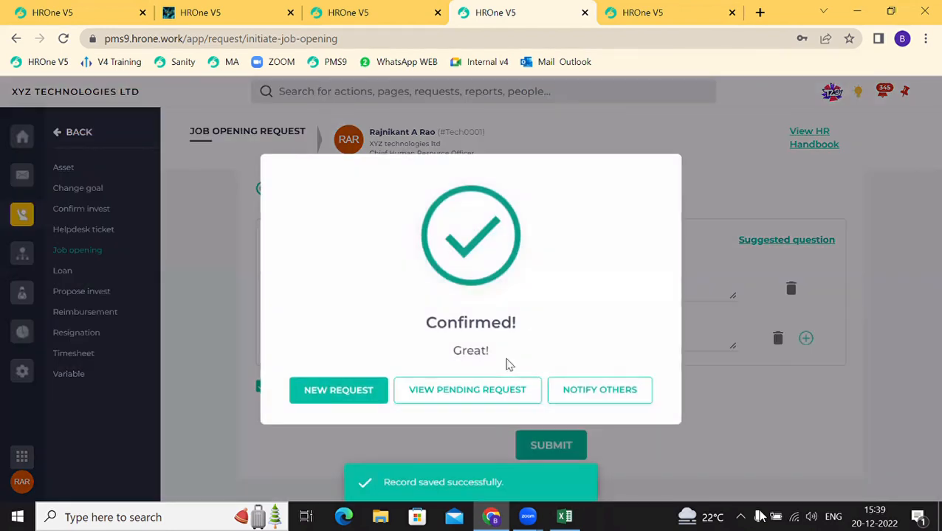
pyautogui.click(476, 391)
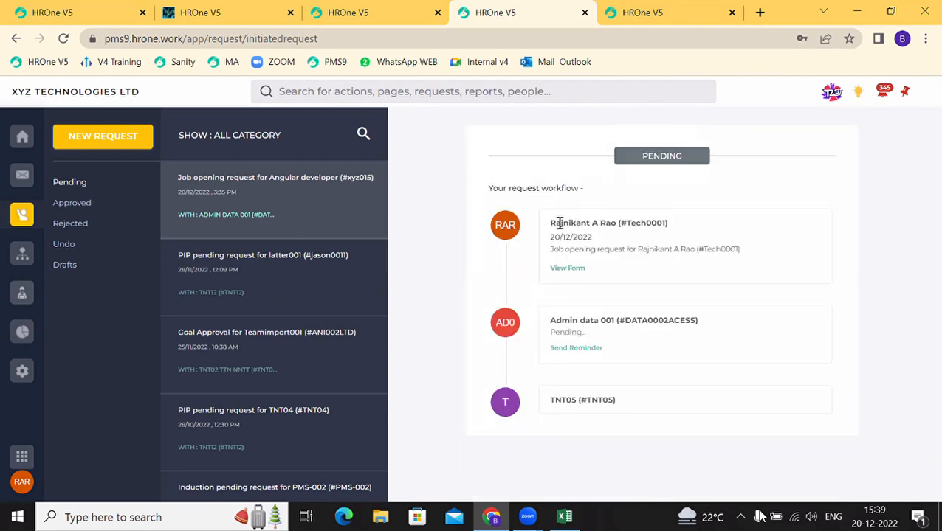
pyautogui.moveTo(561, 222); pyautogui.dragTo(612, 238)
pyautogui.moveTo(548, 323)
pyautogui.mouseDown()
pyautogui.moveTo(598, 333)
pyautogui.moveTo(553, 332)
pyautogui.moveTo(562, 322)
pyautogui.mouseUp()
pyautogui.click(590, 396)
pyautogui.moveTo(591, 396); pyautogui.dragTo(630, 336)
pyautogui.click(630, 336)
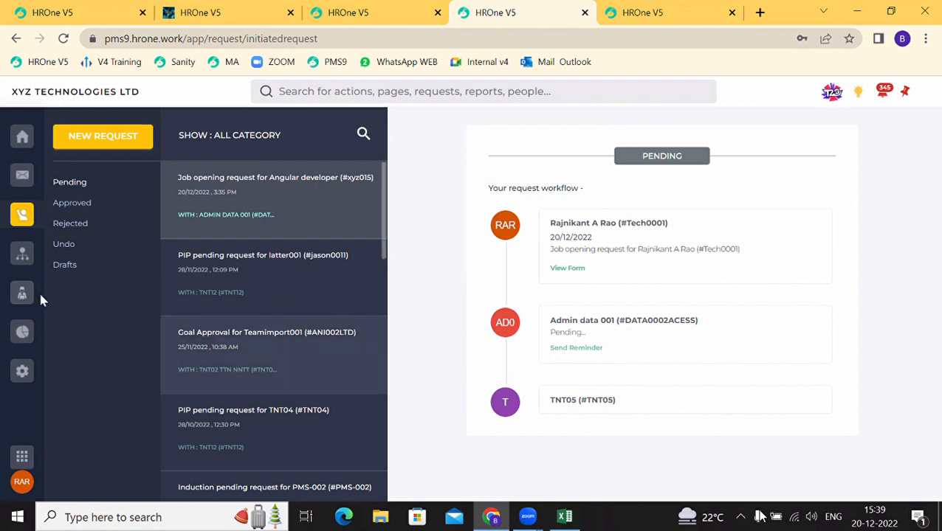
# Step: Open the pending job opening approval tasks from Task Insights
pyautogui.click(20, 294)
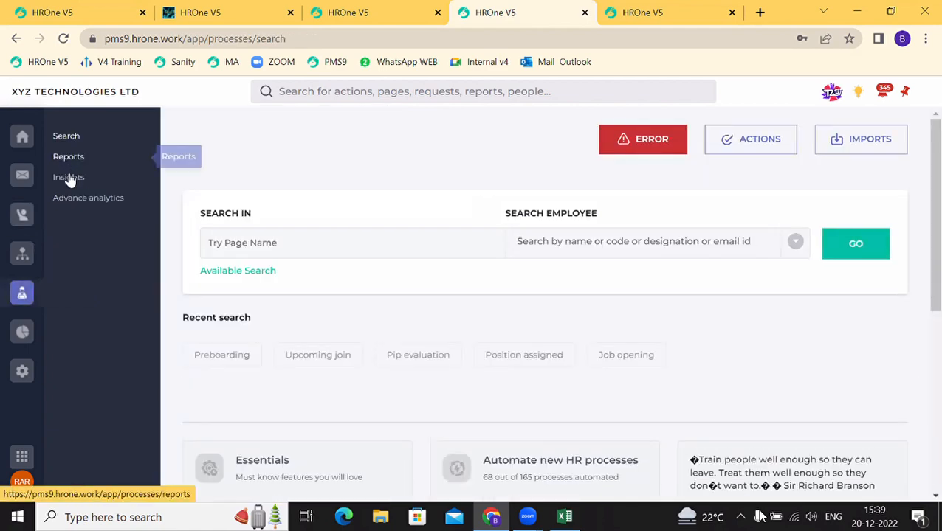
pyautogui.click(68, 178)
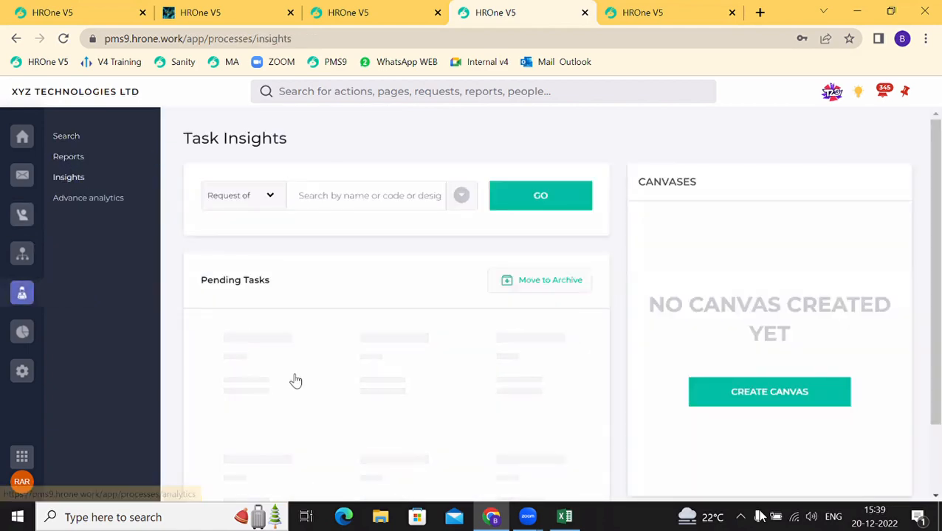
pyautogui.scroll(-4, 295, 380)
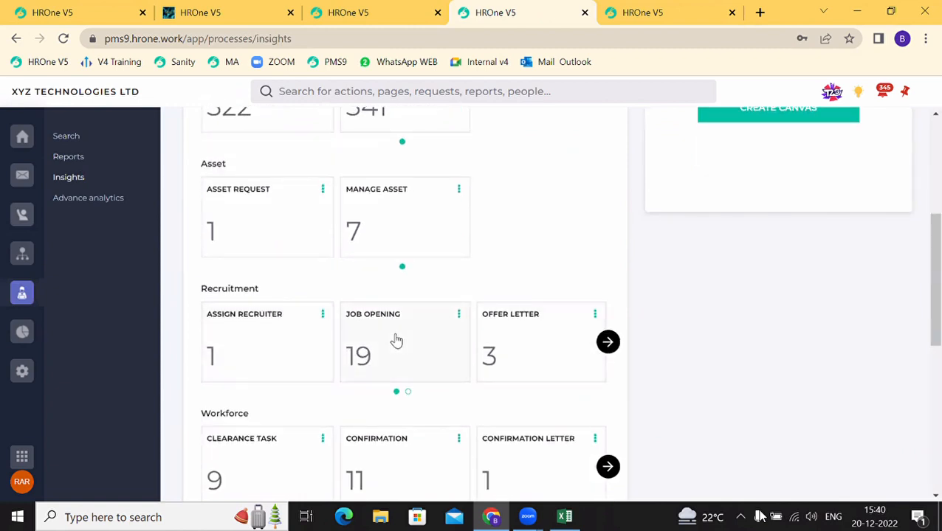
pyautogui.click(397, 340)
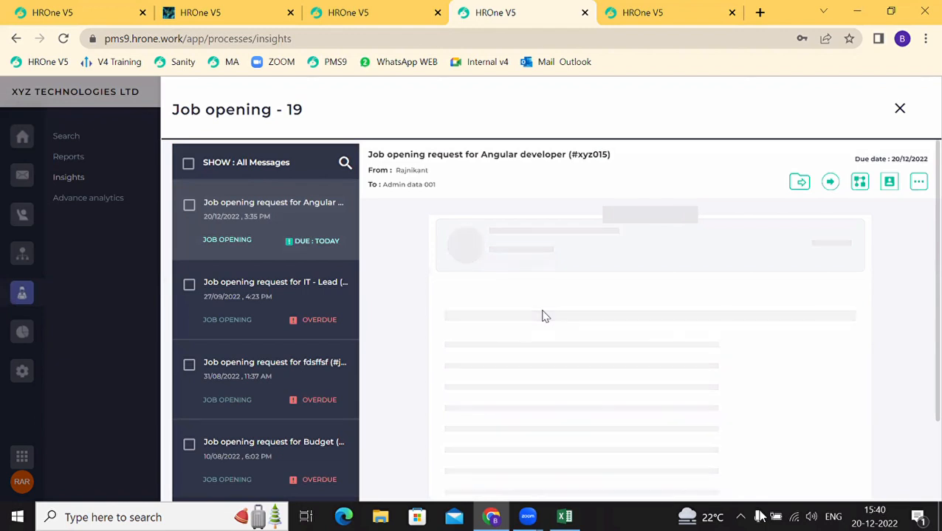
pyautogui.scroll(-1, 543, 316)
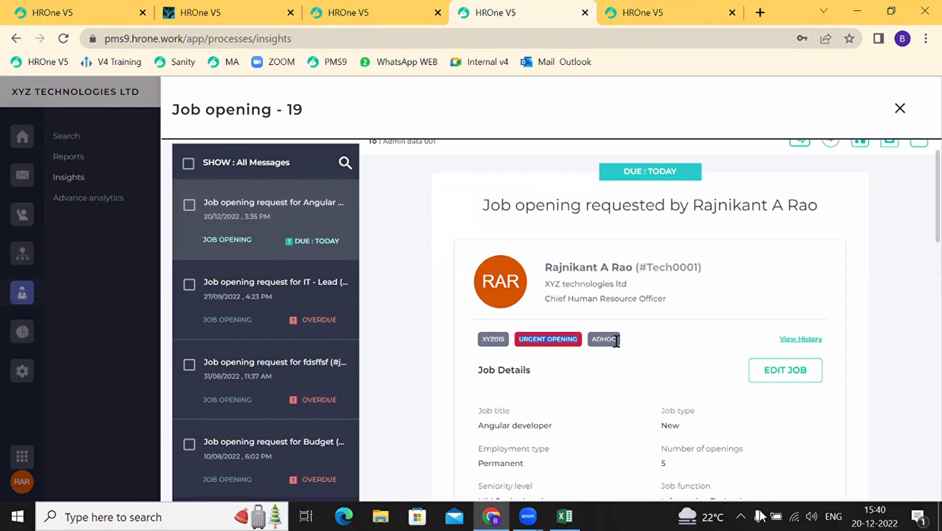
pyautogui.scroll(-4, 617, 344)
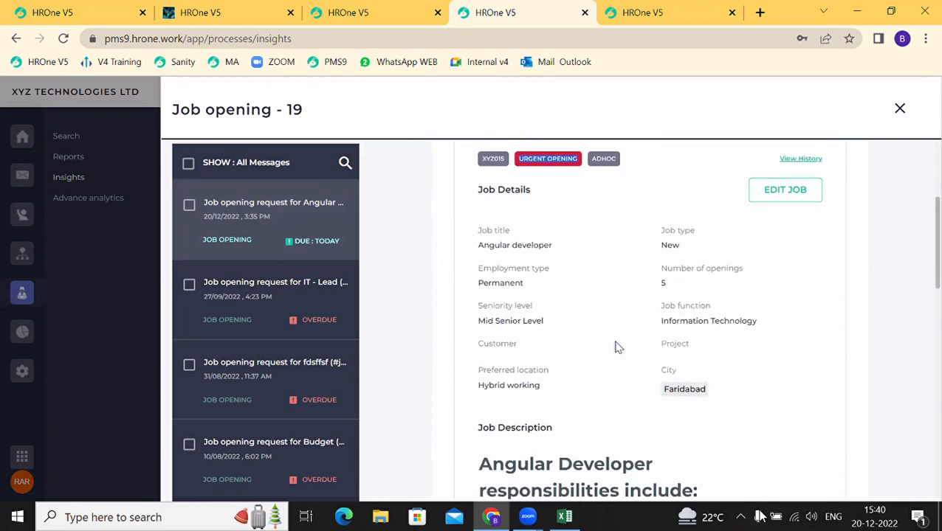
pyautogui.scroll(-2, 617, 347)
pyautogui.scroll(3, 649, 310)
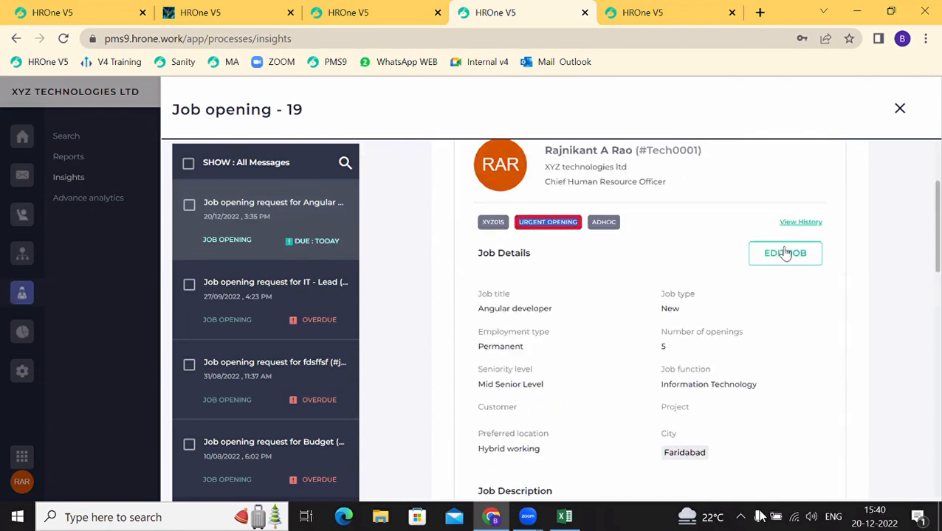
# Step: Review the Angular developer opening's city and number of openings, then save it unchanged with DONE
pyautogui.click(784, 254)
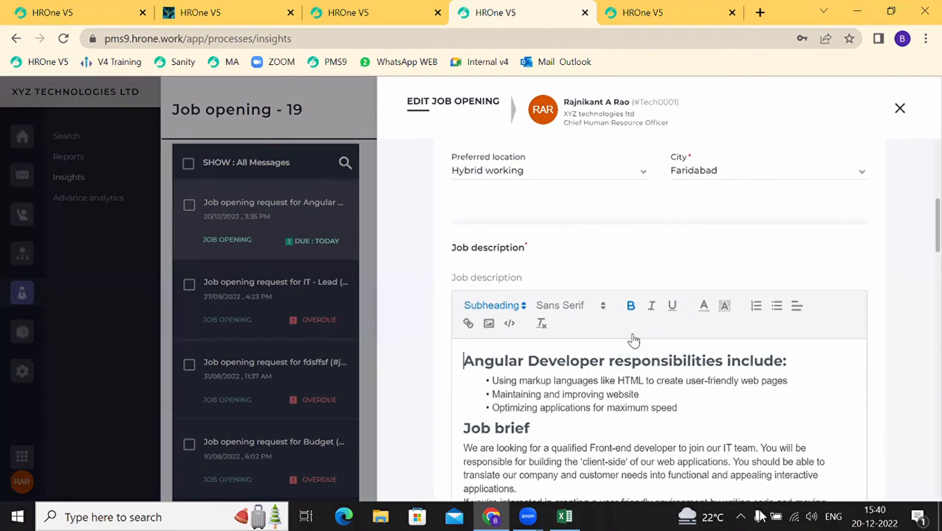
pyautogui.scroll(3, 633, 341)
pyautogui.click(703, 303)
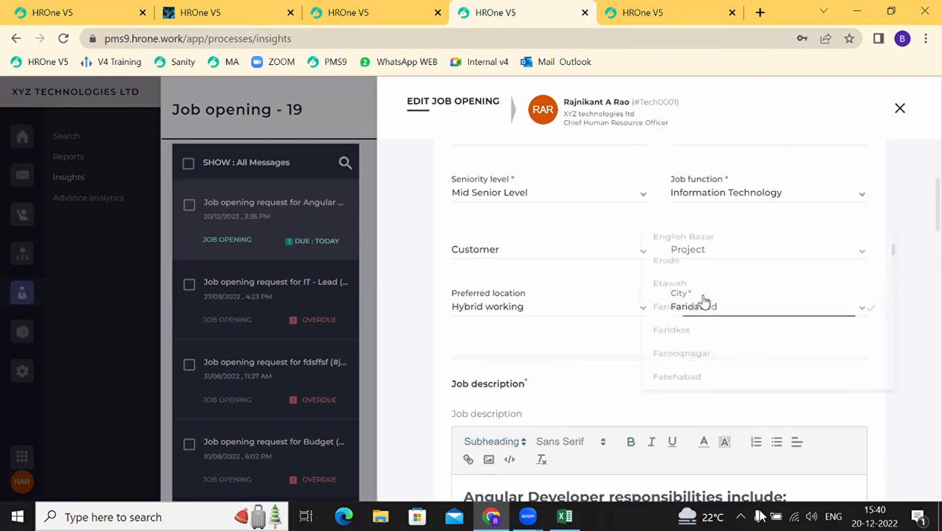
pyautogui.click(531, 219)
pyautogui.scroll(3, 530, 217)
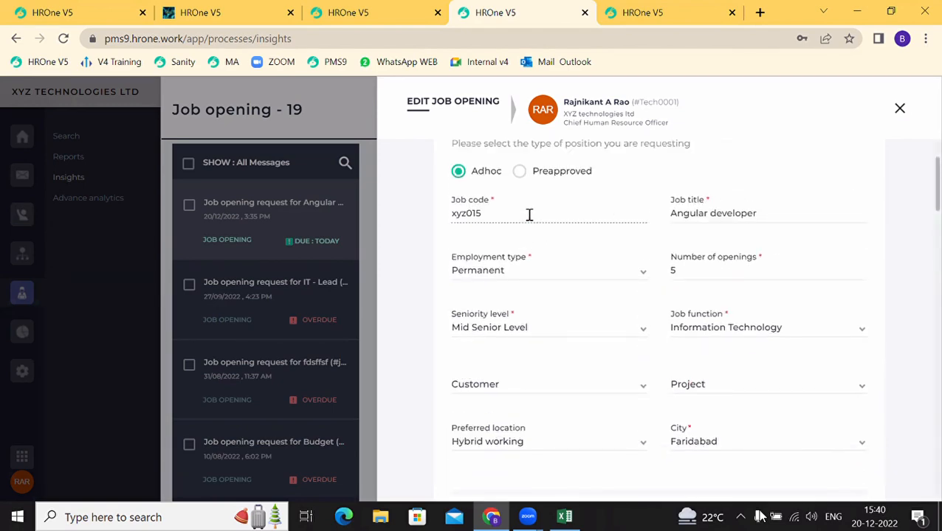
pyautogui.click(692, 301)
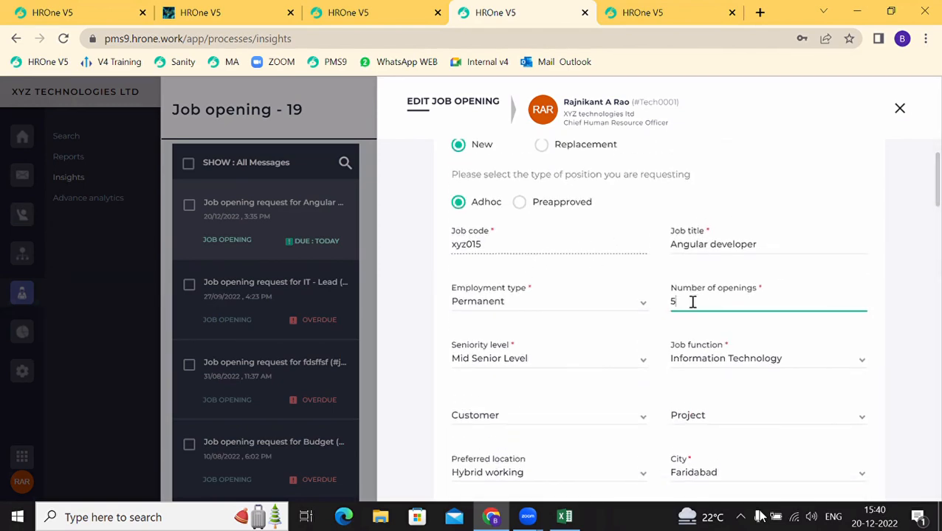
pyautogui.scroll(-15, 694, 281)
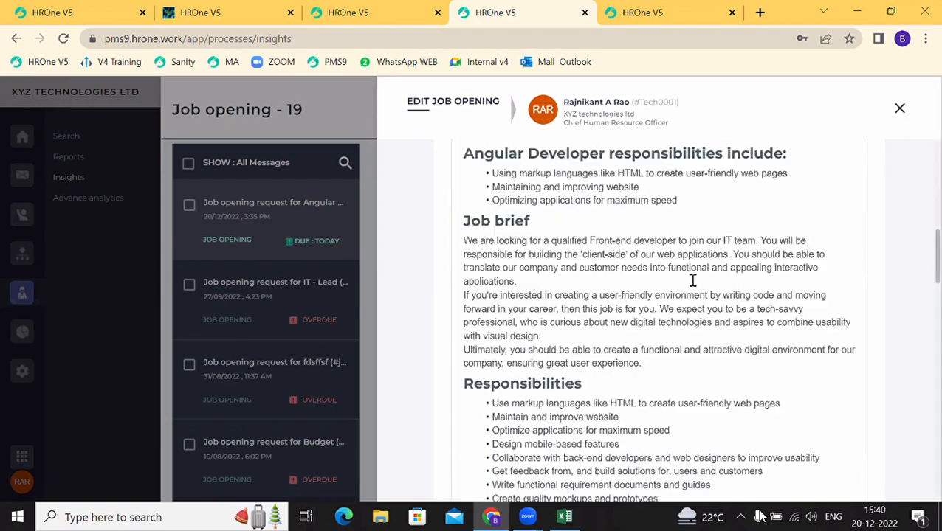
pyautogui.scroll(-10, 692, 284)
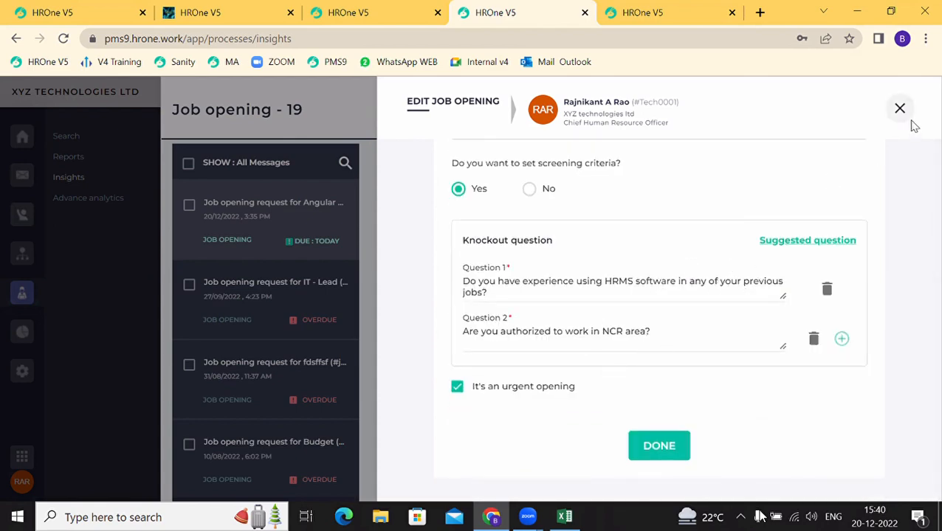
pyautogui.click(672, 442)
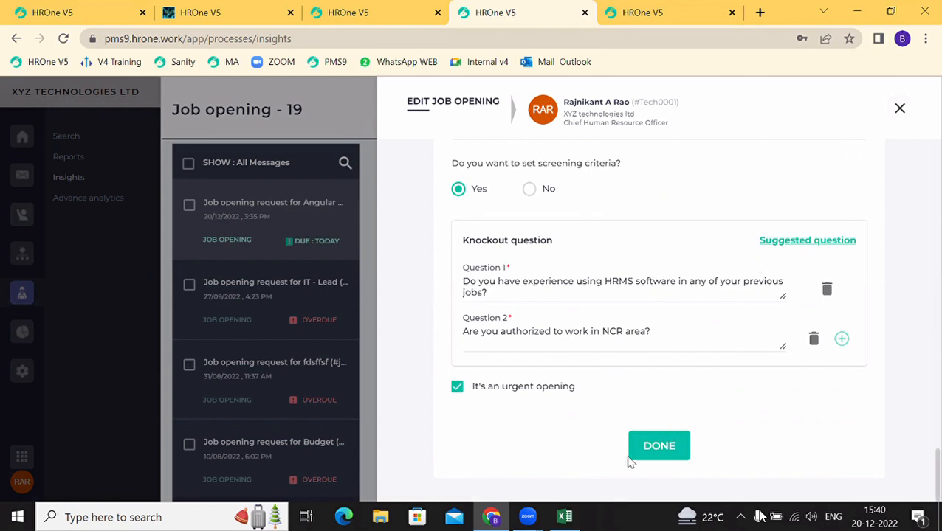
# Step: Approve the Angular Developer request with the comment 'okk'
pyautogui.scroll(-15, 584, 417)
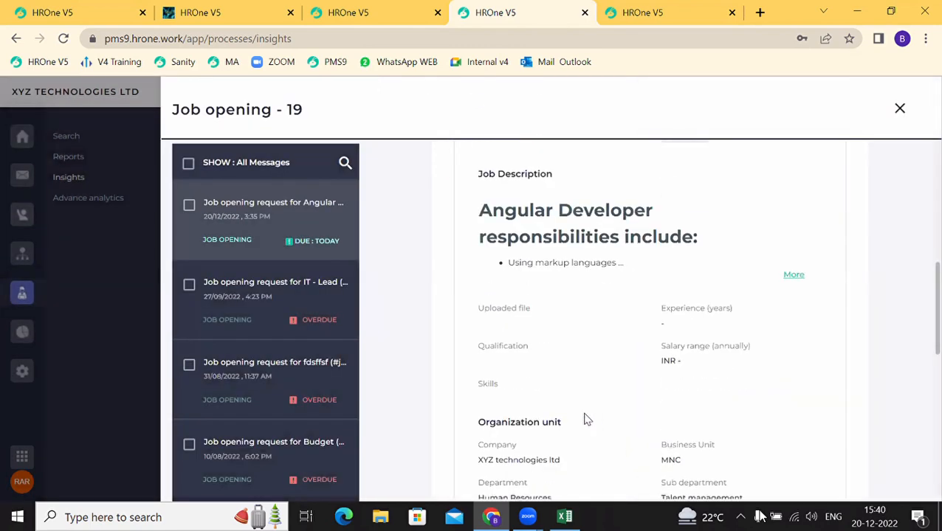
pyautogui.click(508, 376)
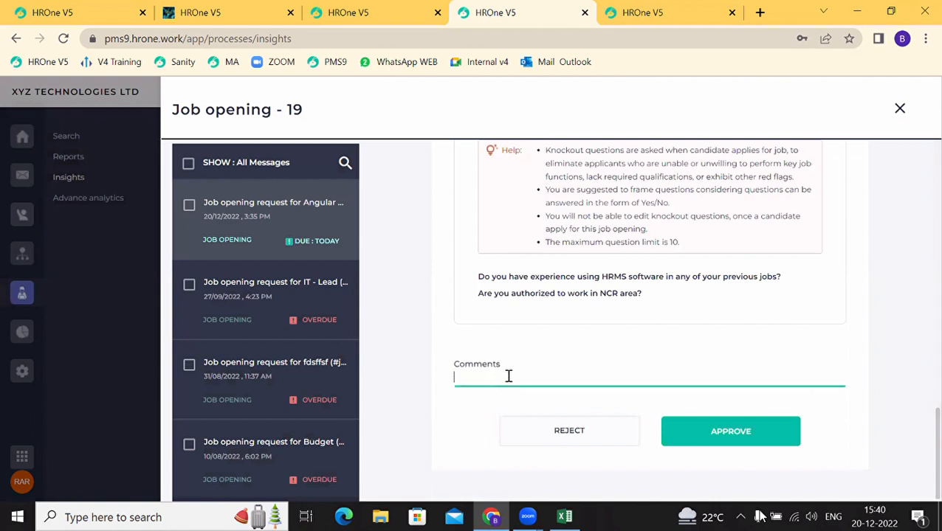
pyautogui.write('okk')
pyautogui.click(724, 441)
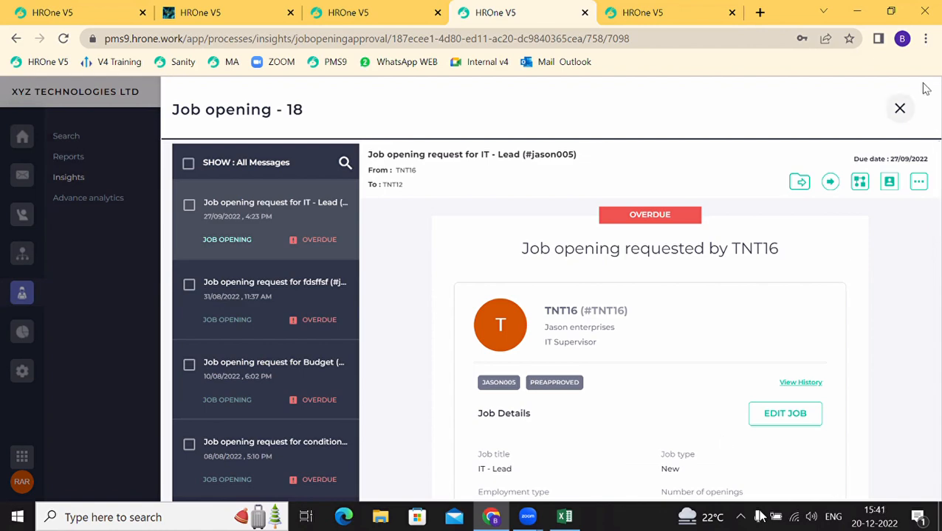
# Step: Close the approval panel and open the pending Assign Recruiter task for the Angular Developer position
pyautogui.click(899, 107)
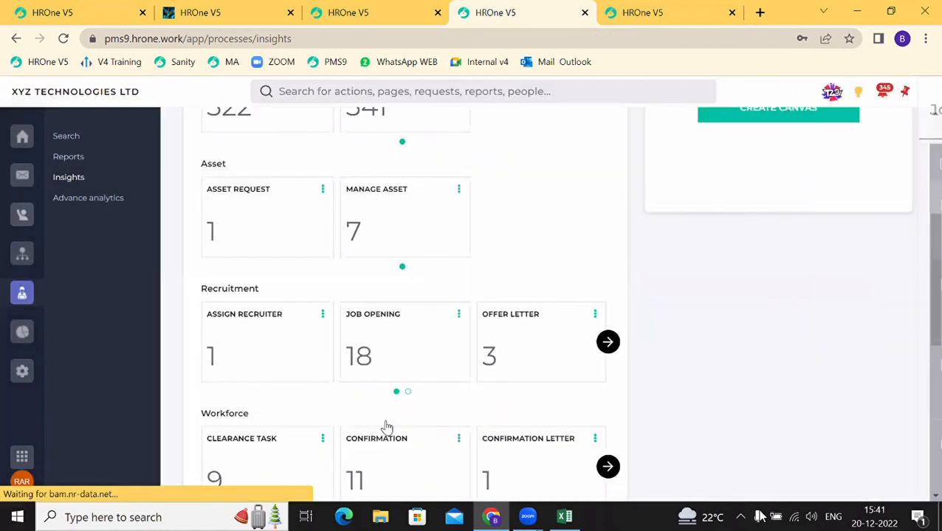
pyautogui.click(608, 341)
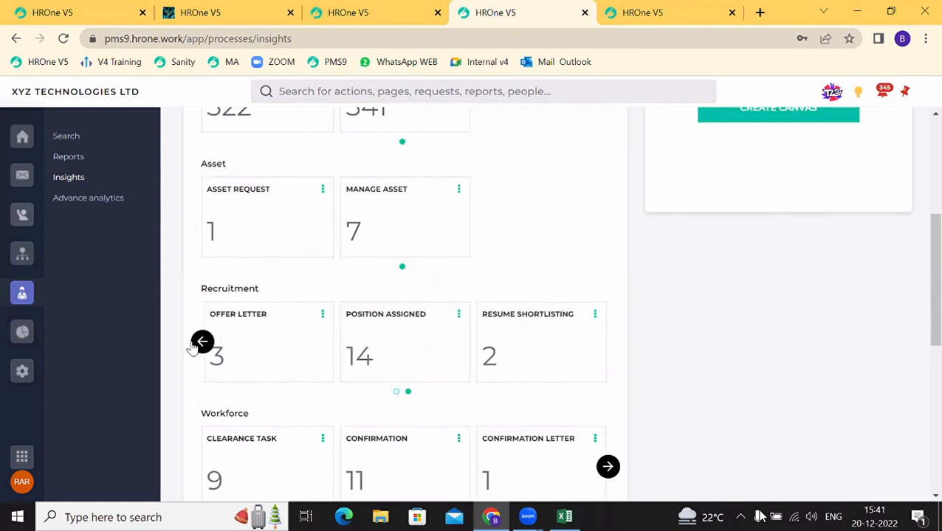
pyautogui.click(201, 343)
pyautogui.click(227, 345)
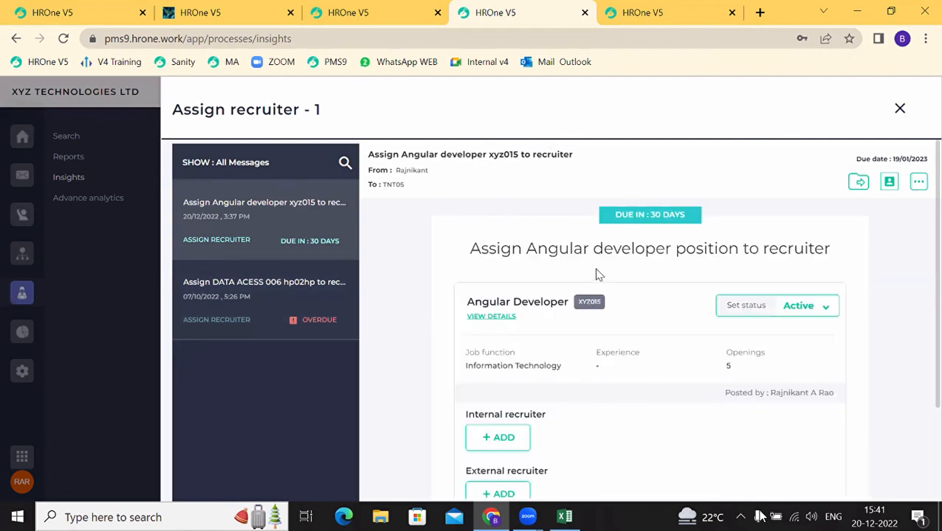
pyautogui.moveTo(499, 365); pyautogui.dragTo(736, 372)
pyautogui.click(723, 371)
pyautogui.click(497, 324)
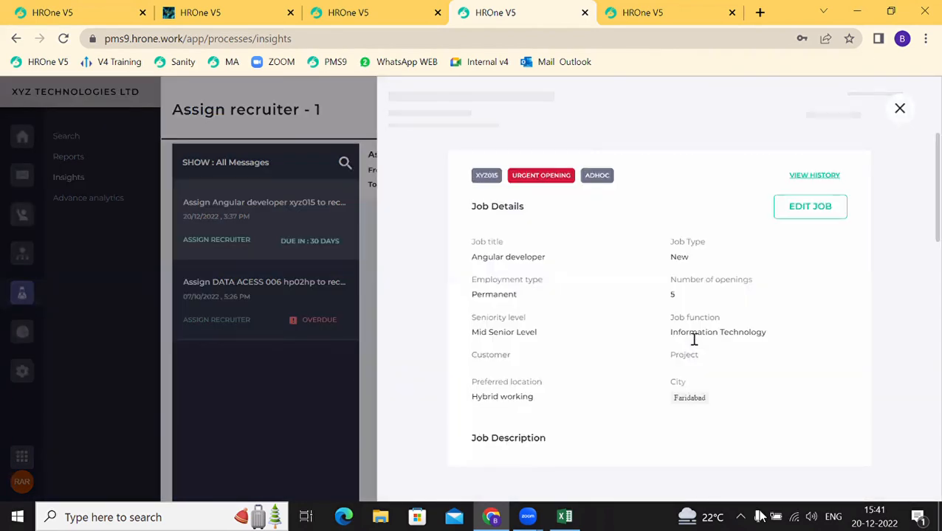
pyautogui.scroll(-10, 694, 345)
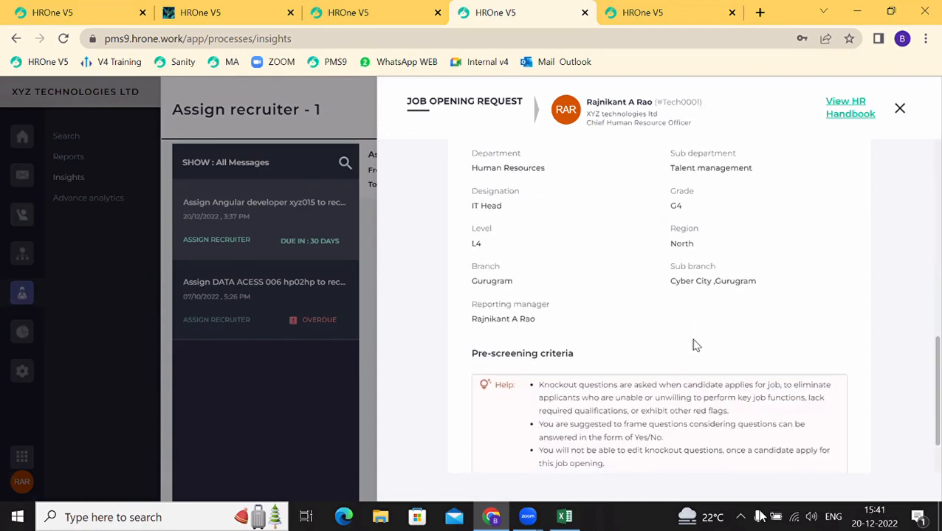
pyautogui.scroll(10, 693, 344)
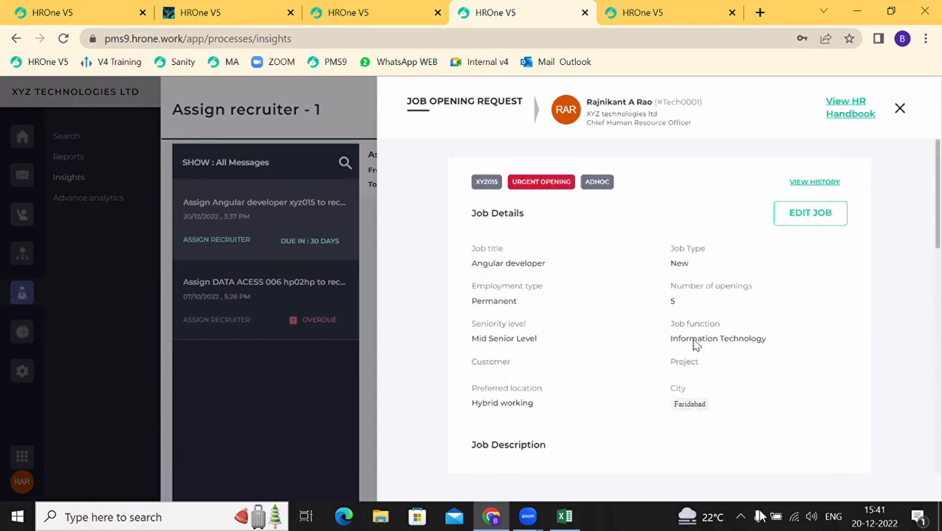
pyautogui.click(810, 213)
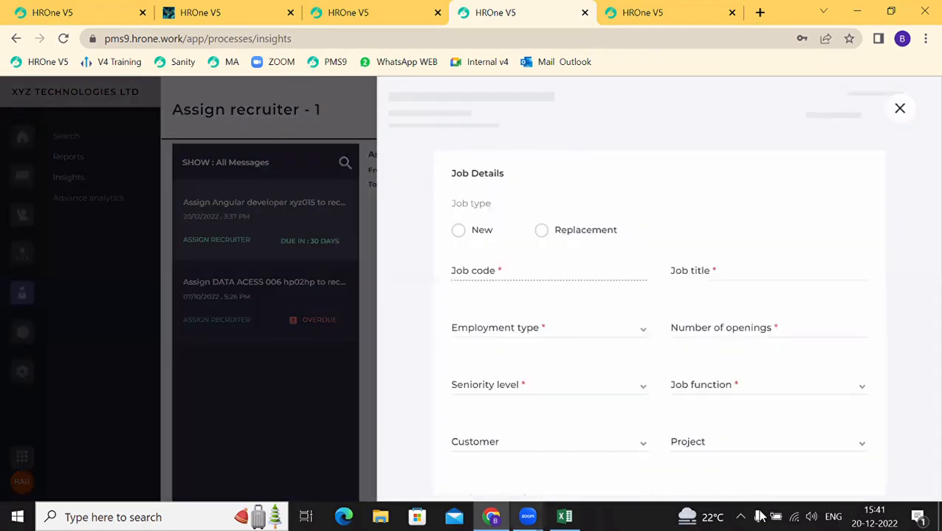
pyautogui.scroll(-10, 472, 448)
pyautogui.scroll(-10, 473, 448)
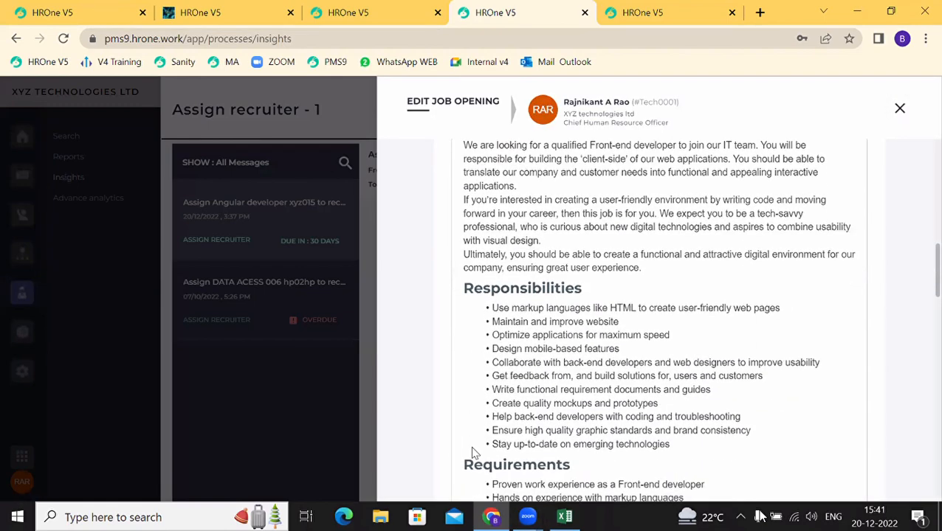
pyautogui.scroll(-5, 470, 446)
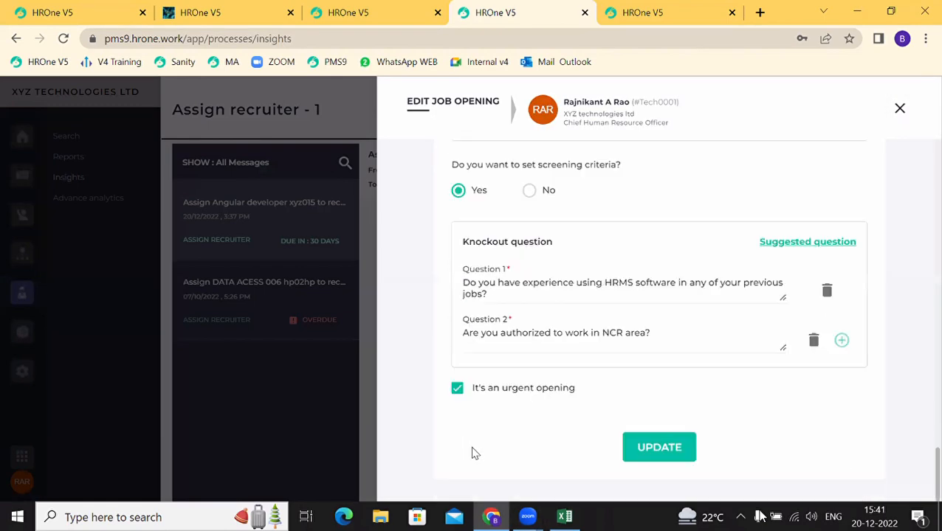
pyautogui.scroll(10, 533, 272)
pyautogui.scroll(10, 537, 276)
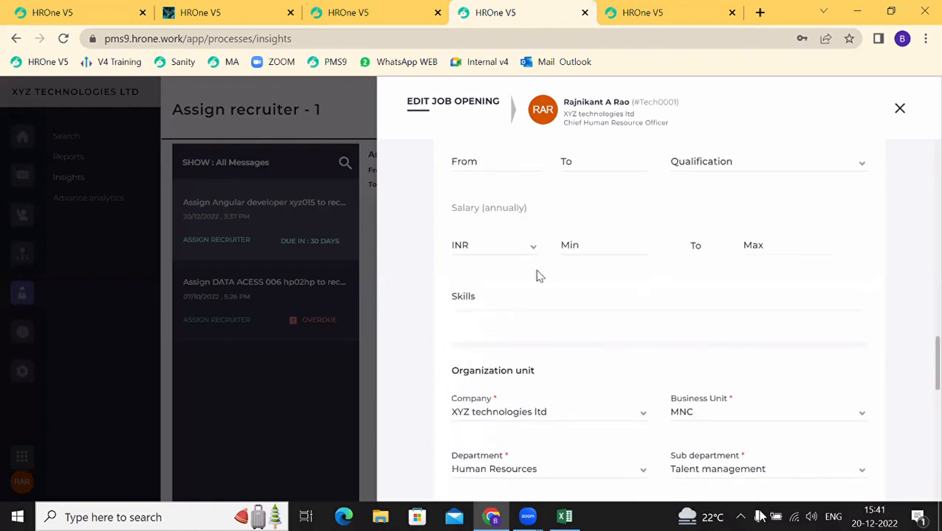
pyautogui.scroll(5, 538, 273)
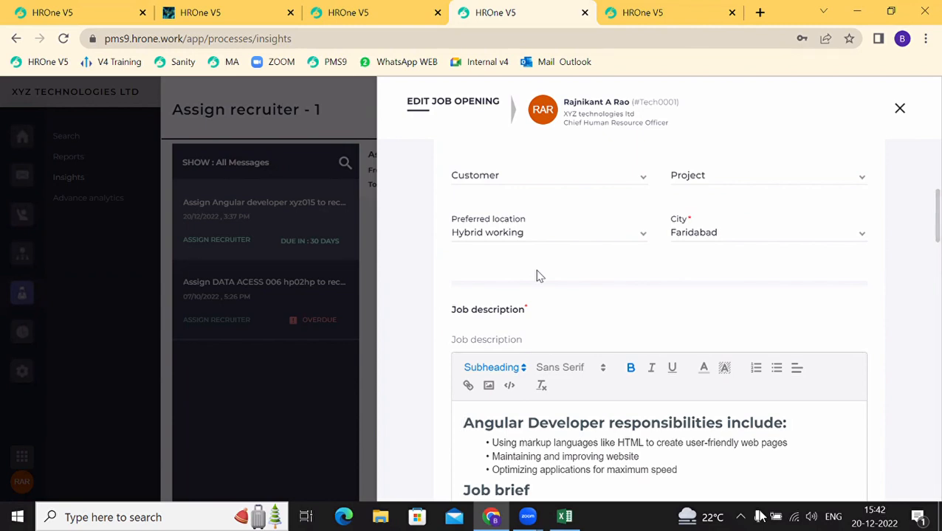
pyautogui.scroll(3, 537, 275)
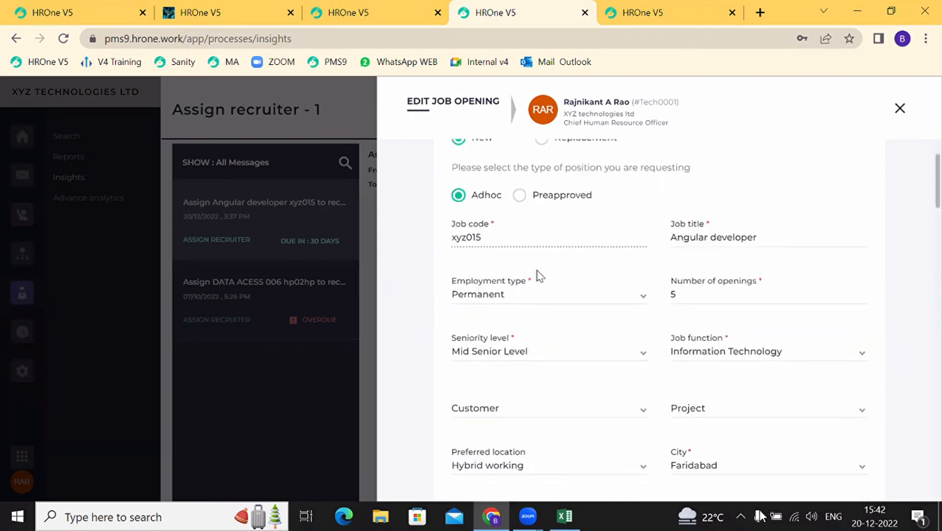
pyautogui.click(673, 297)
pyautogui.write('5')
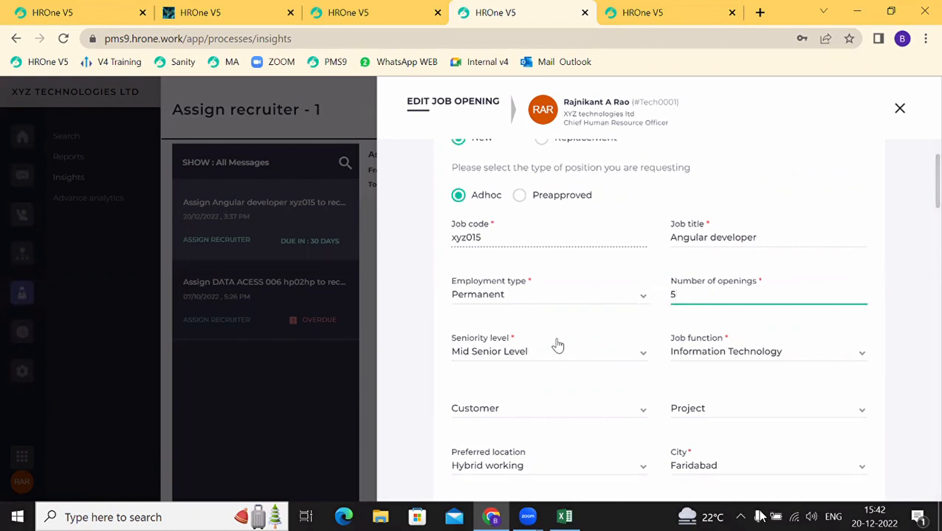
pyautogui.click(557, 345)
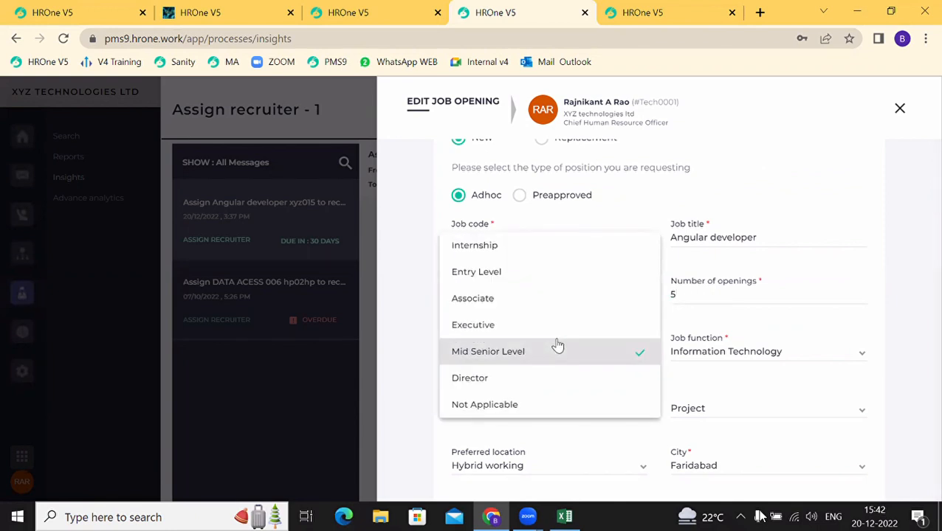
pyautogui.click(820, 186)
pyautogui.click(899, 108)
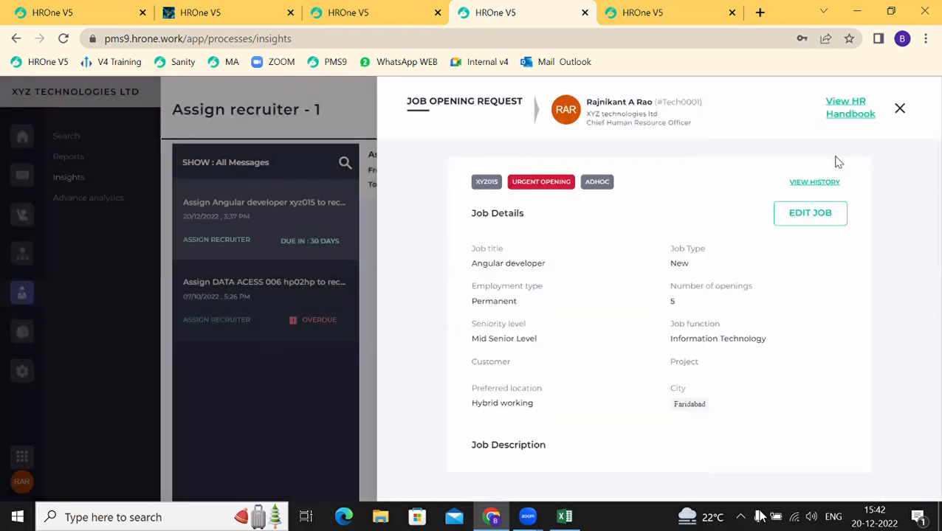
pyautogui.scroll(-10, 571, 451)
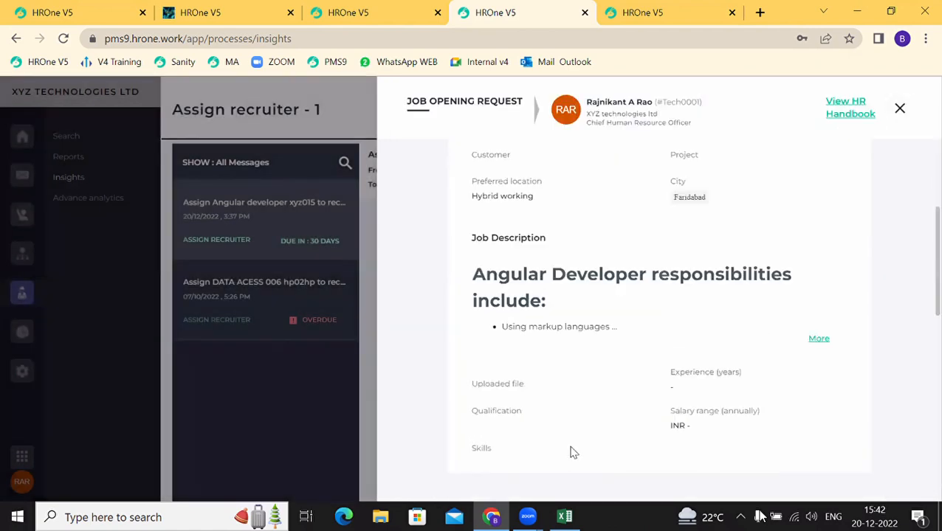
pyautogui.click(909, 118)
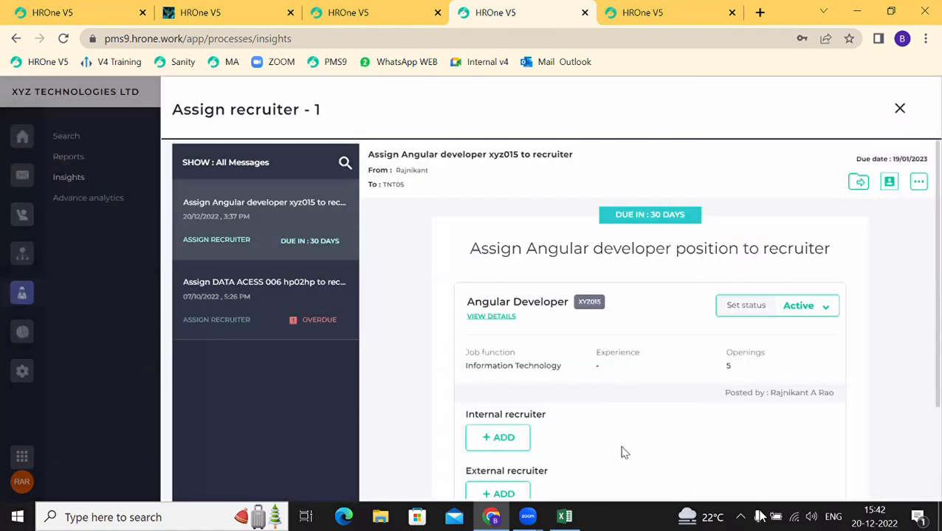
# Step: Add an internal recruiter found by name search and give them 4 openings
pyautogui.scroll(-2, 622, 451)
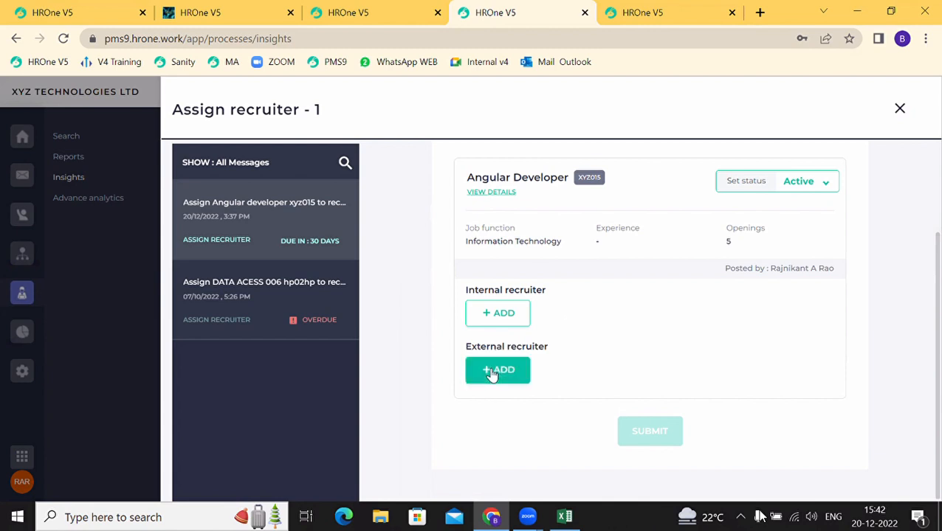
pyautogui.click(497, 309)
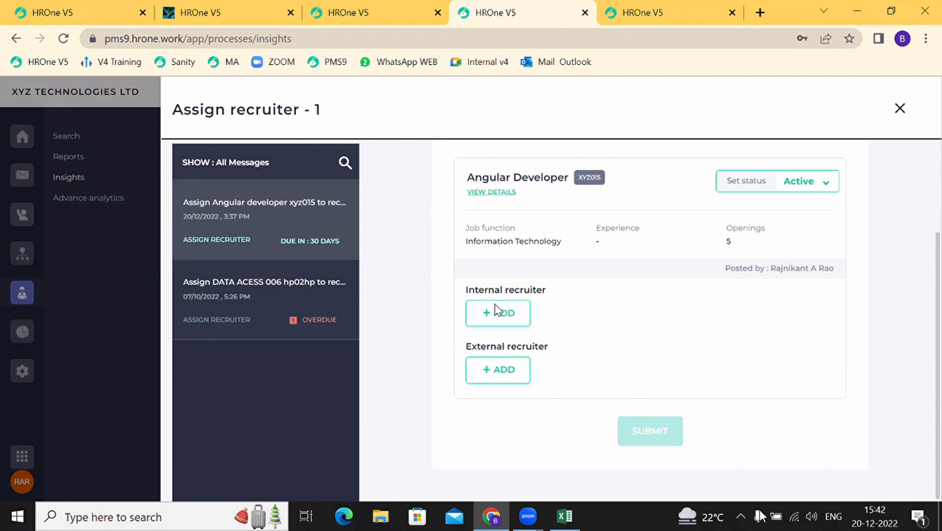
pyautogui.click(502, 328)
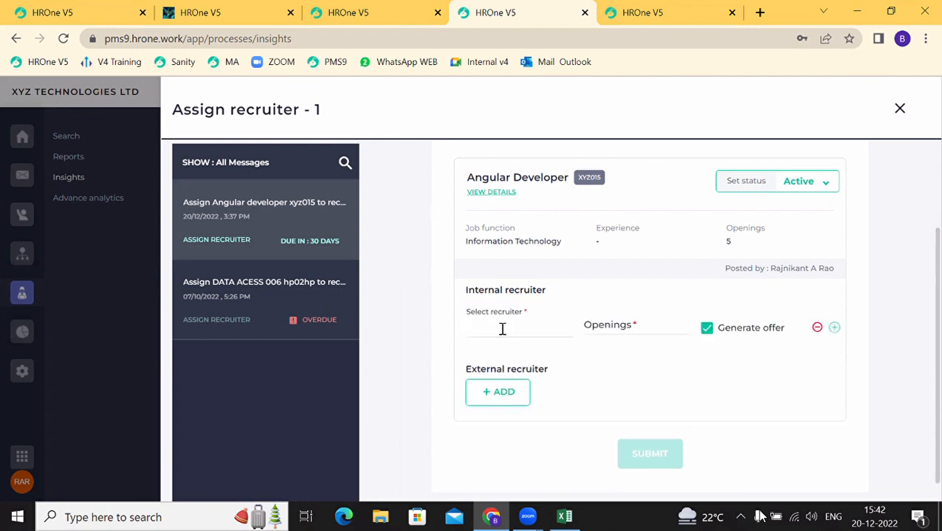
pyautogui.write('rajn')
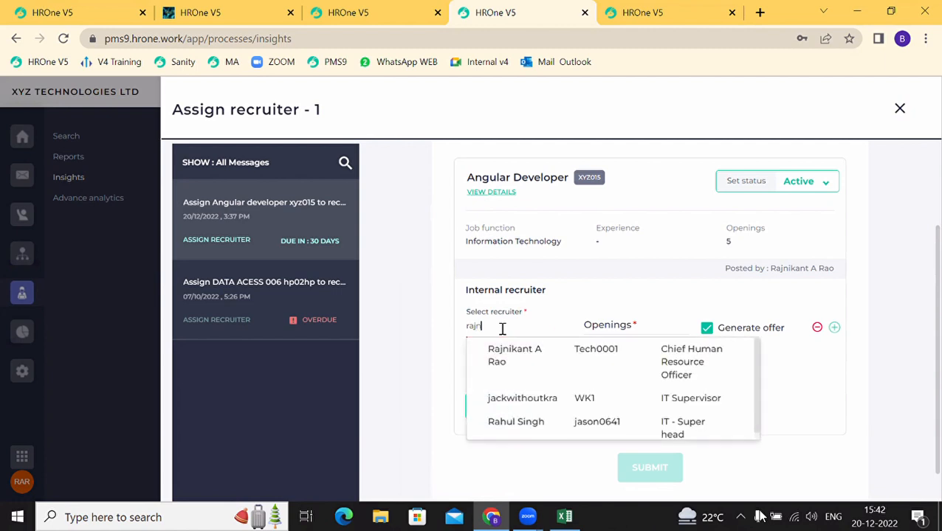
pyautogui.click(507, 362)
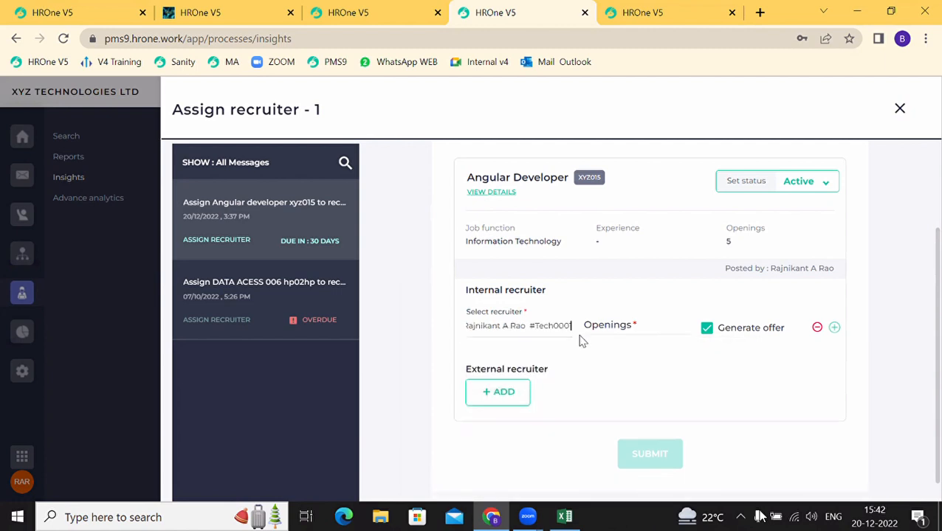
pyautogui.click(624, 321)
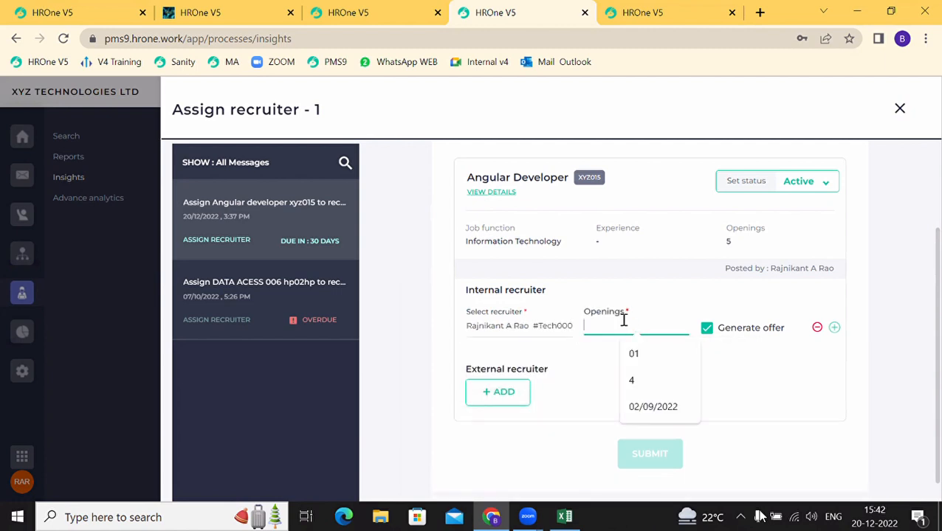
pyautogui.write('5')
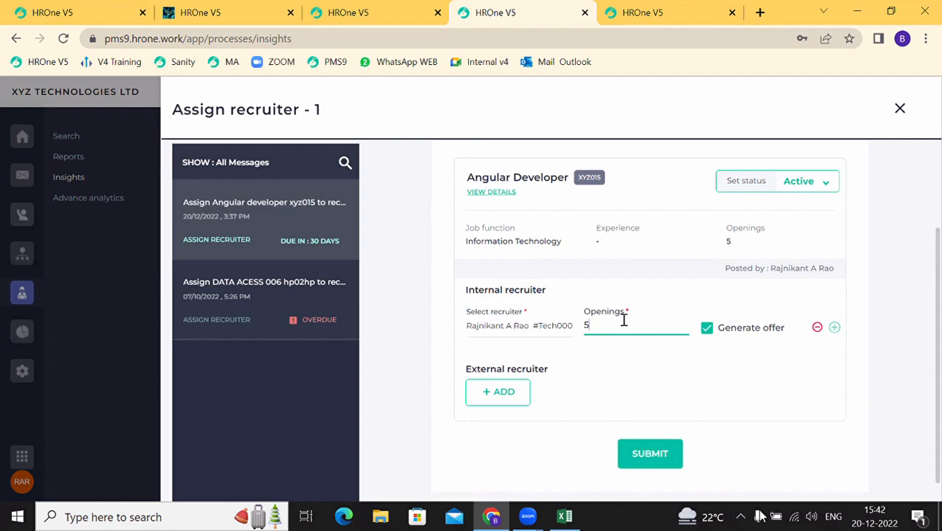
pyautogui.press('BackSpace')
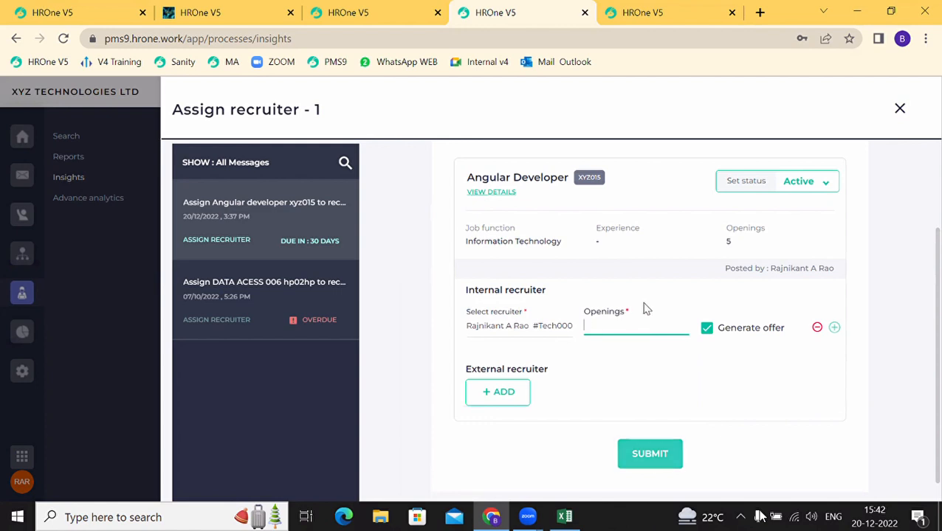
pyautogui.write('4')
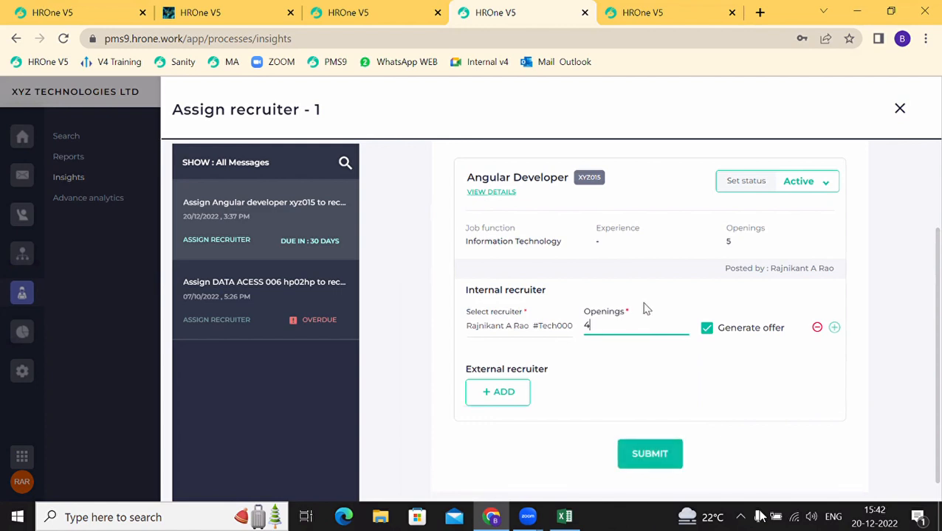
# Step: Add a second internal recruiter with 5 openings and their Generate offer option unchecked
pyautogui.click(834, 329)
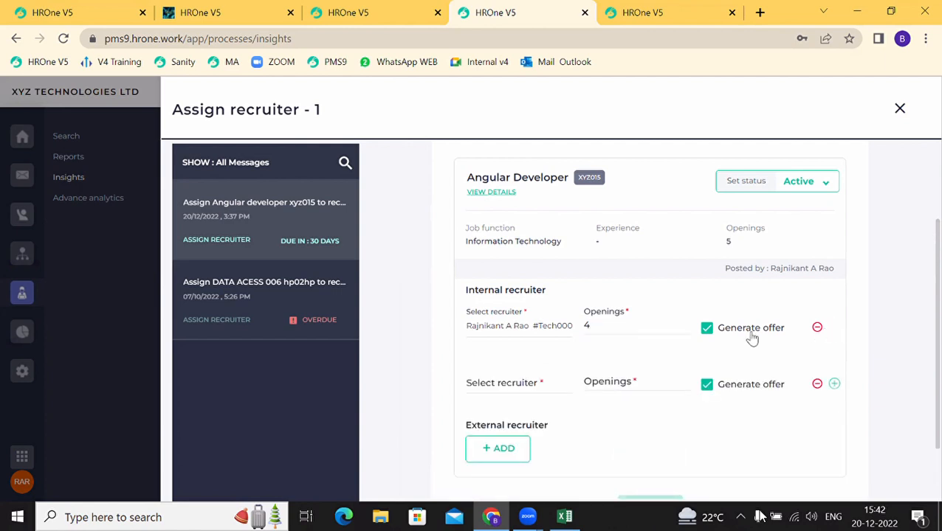
pyautogui.click(475, 385)
pyautogui.write('anu')
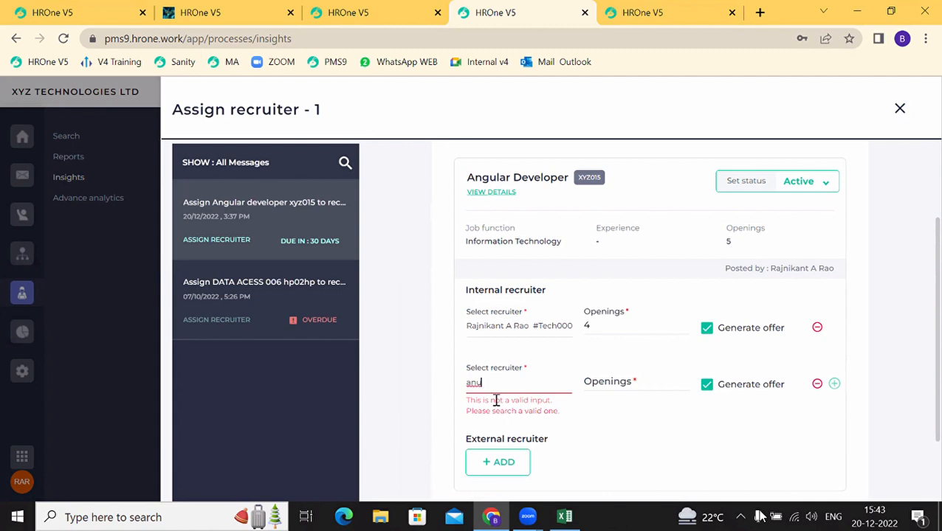
pyautogui.press('BackSpace')
pyautogui.press('BackSpace')
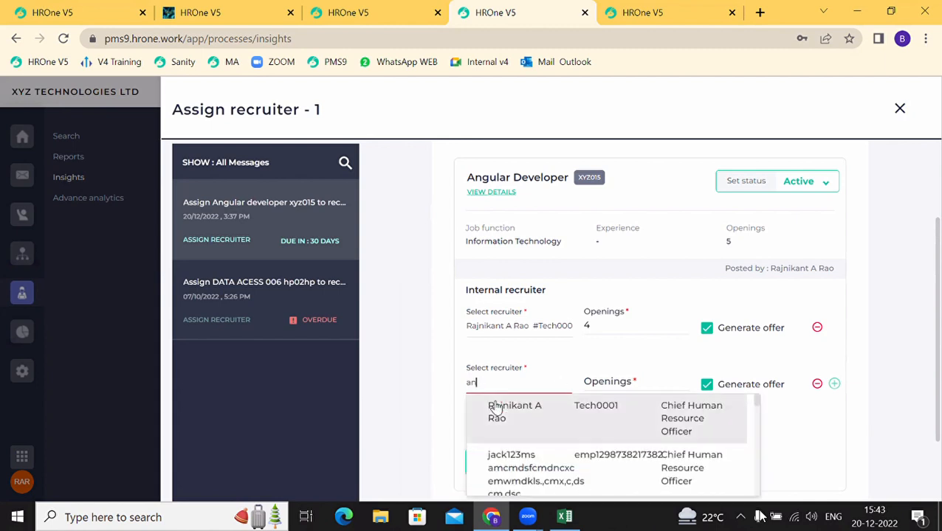
pyautogui.write('n')
pyautogui.click(507, 459)
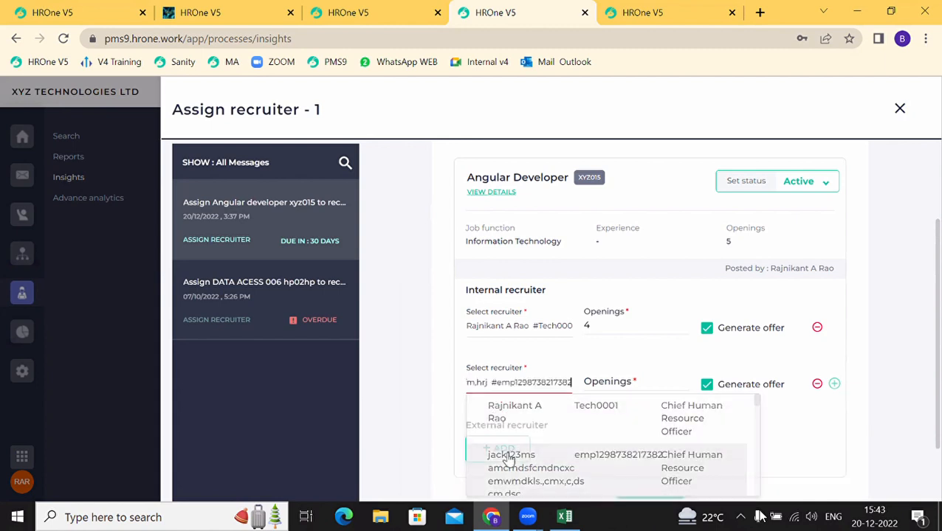
pyautogui.click(599, 384)
pyautogui.write('5')
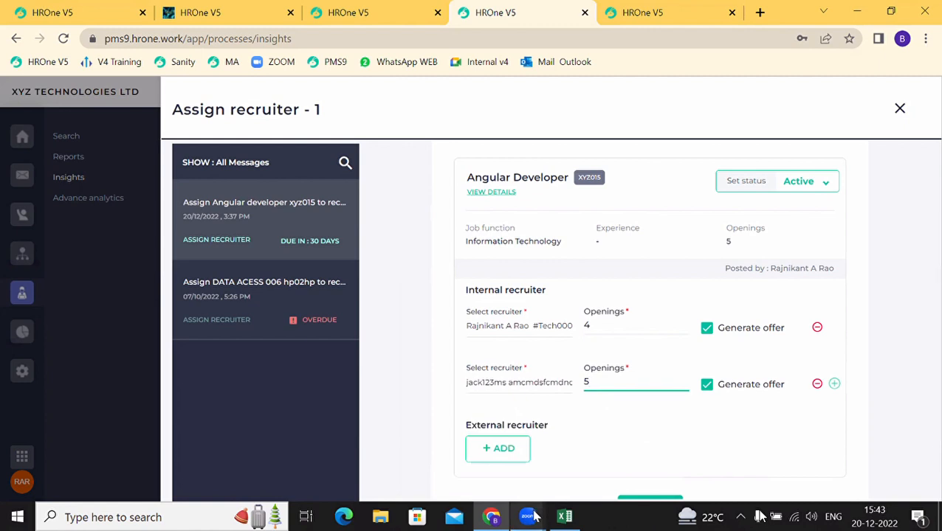
pyautogui.moveTo(535, 516)
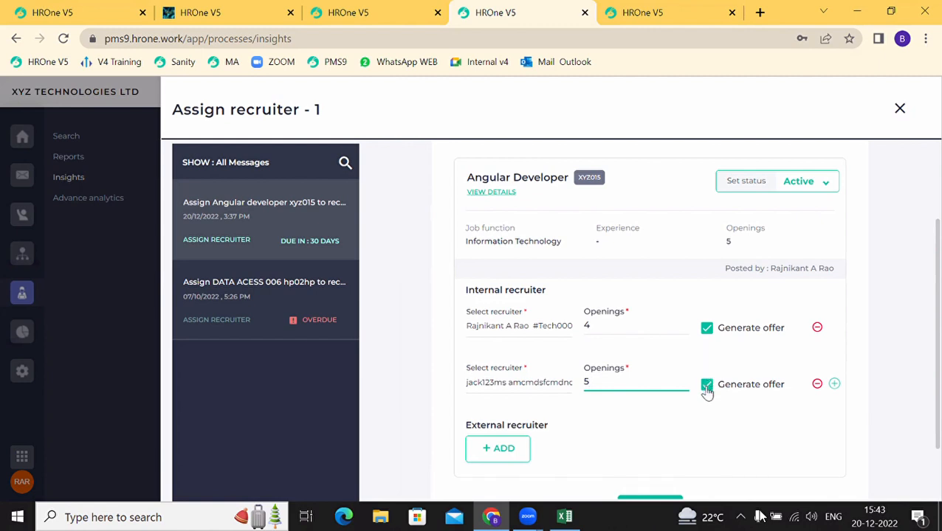
pyautogui.moveTo(469, 386); pyautogui.dragTo(540, 385)
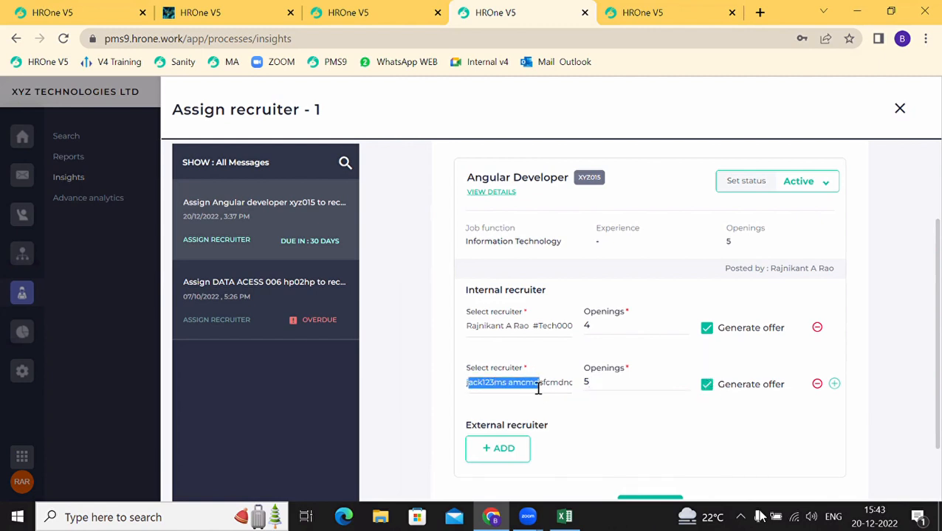
pyautogui.click(707, 386)
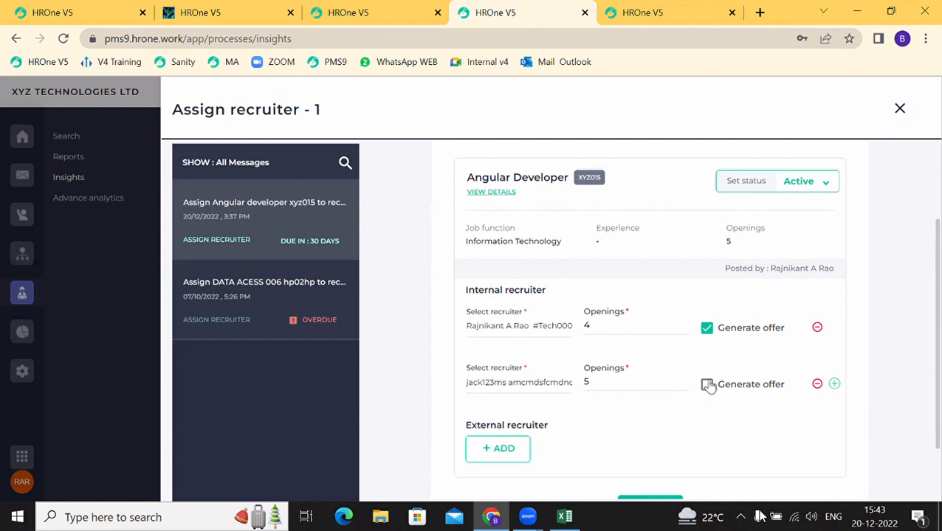
pyautogui.scroll(-1, 708, 385)
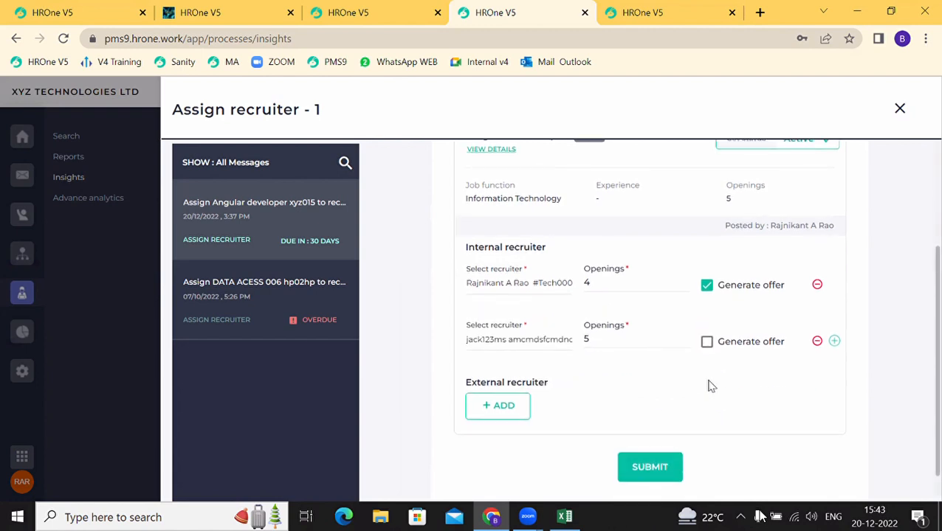
# Step: Add an external recruiter row and try letters in its recruiter search, leaving it blank
pyautogui.click(499, 411)
pyautogui.click(499, 408)
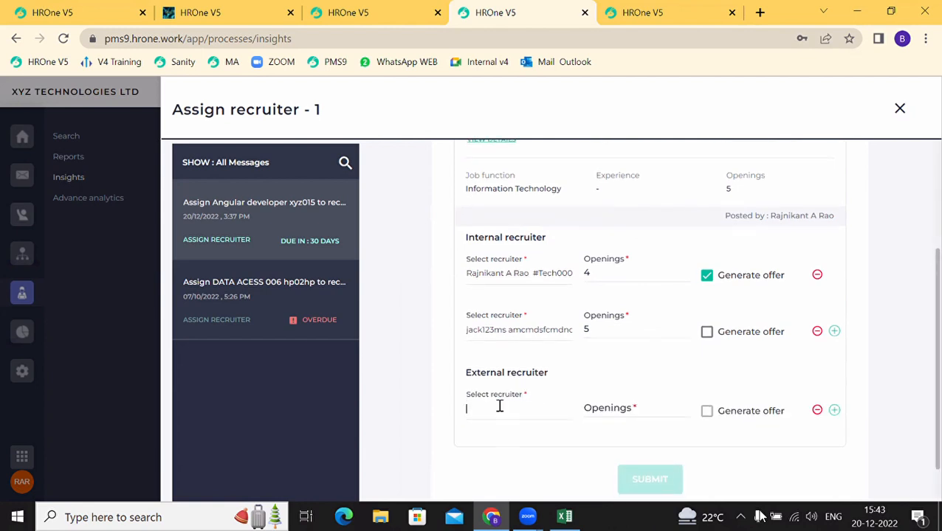
pyautogui.write('m')
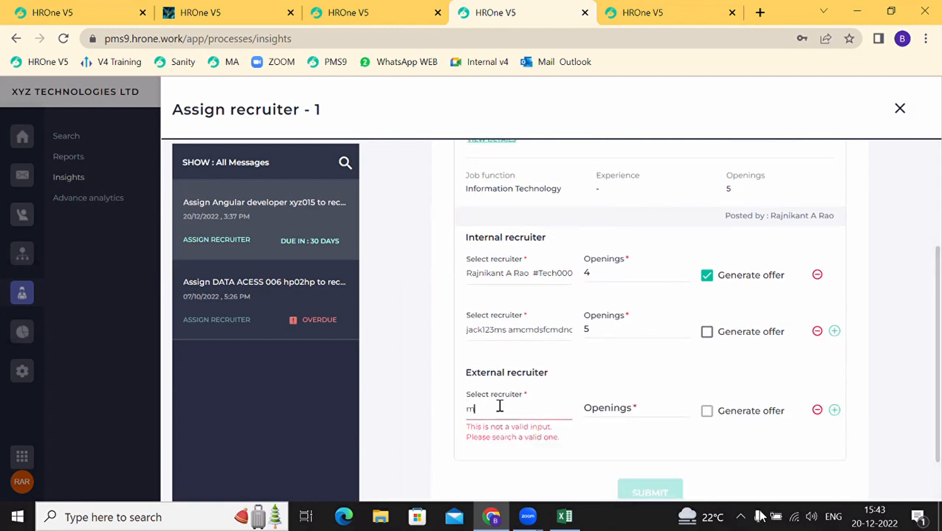
pyautogui.press('BackSpace')
pyautogui.write('a')
pyautogui.press('BackSpace')
pyautogui.write('b')
pyautogui.press('BackSpace')
pyautogui.write('c')
pyautogui.press('BackSpace')
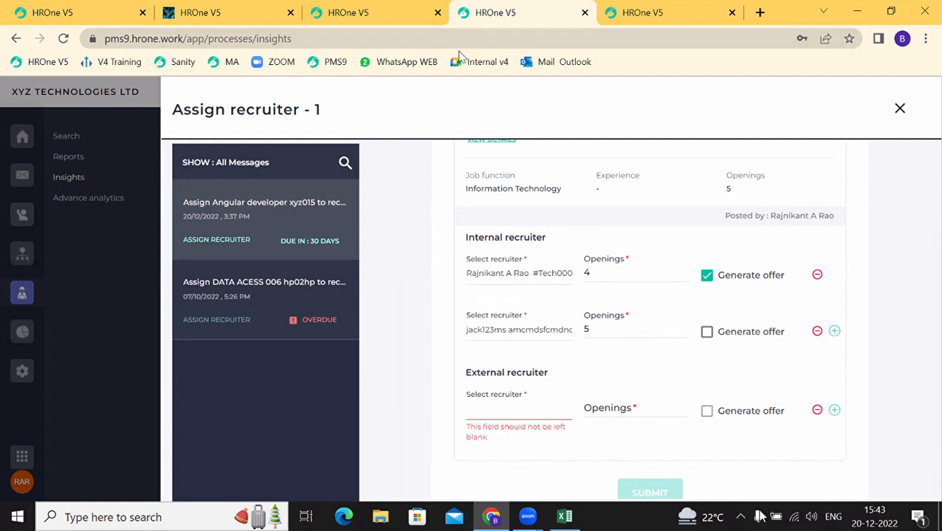
# Step: Duplicate the browser tab holding the assignment form and reload the copy
pyautogui.rightClick(508, 14)
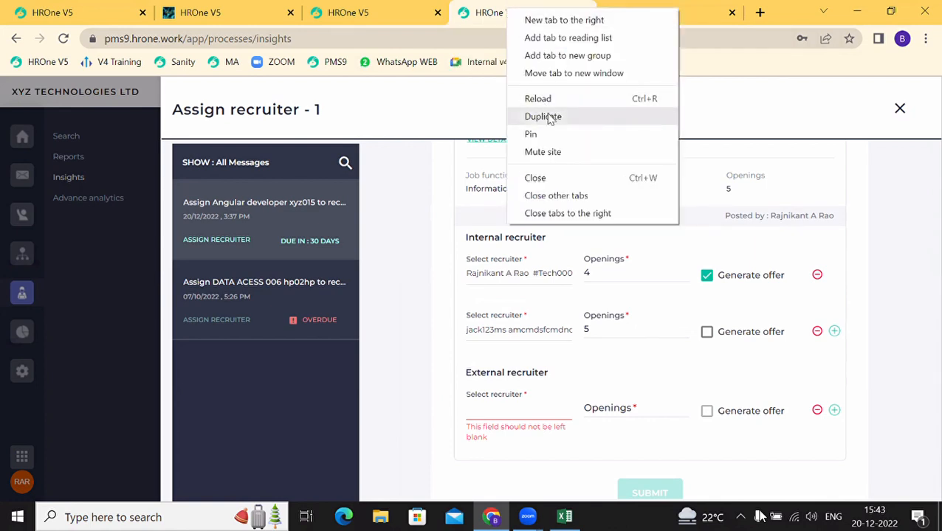
pyautogui.click(543, 116)
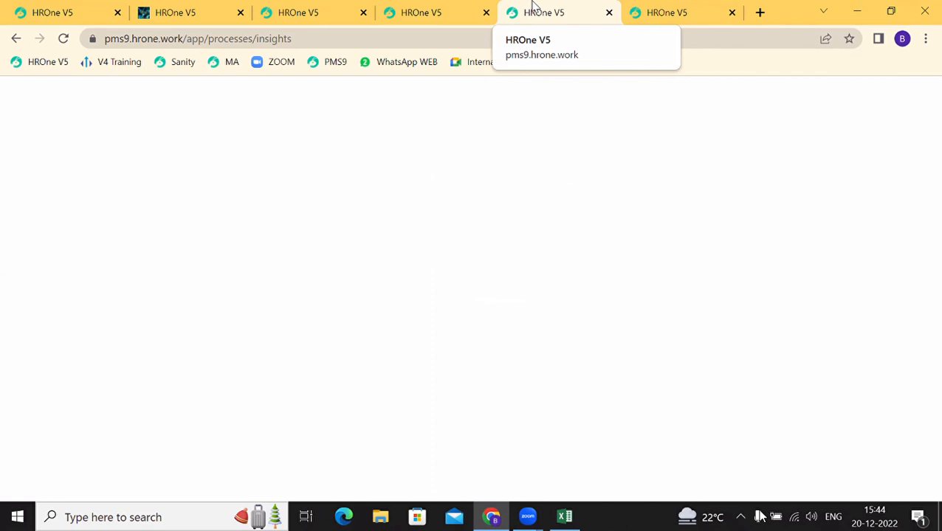
pyautogui.click(443, 7)
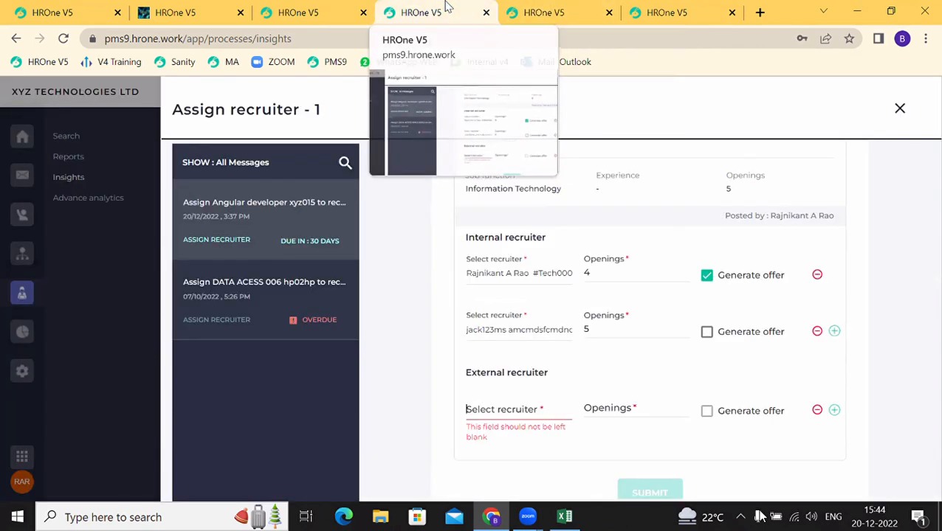
pyautogui.click(503, 14)
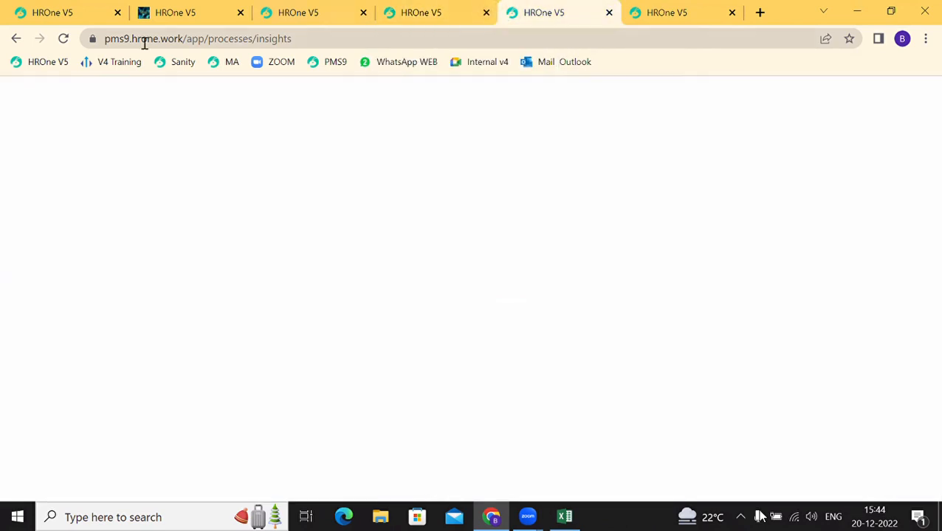
pyautogui.click(62, 37)
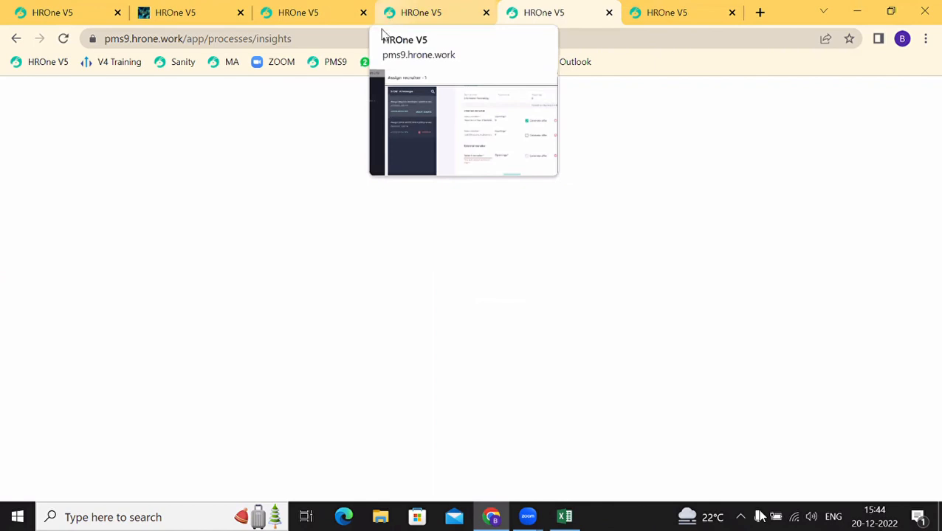
pyautogui.moveTo(301, 38); pyautogui.dragTo(183, 42)
pyautogui.click(390, 42)
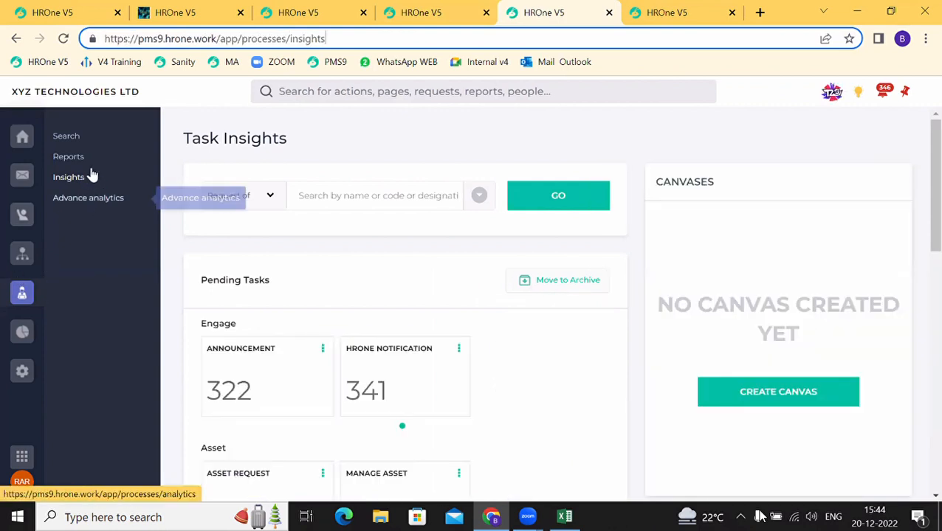
# Step: Search the Business partner page in the duplicate tab to find the recruiter partner, then return to the form
pyautogui.click(75, 147)
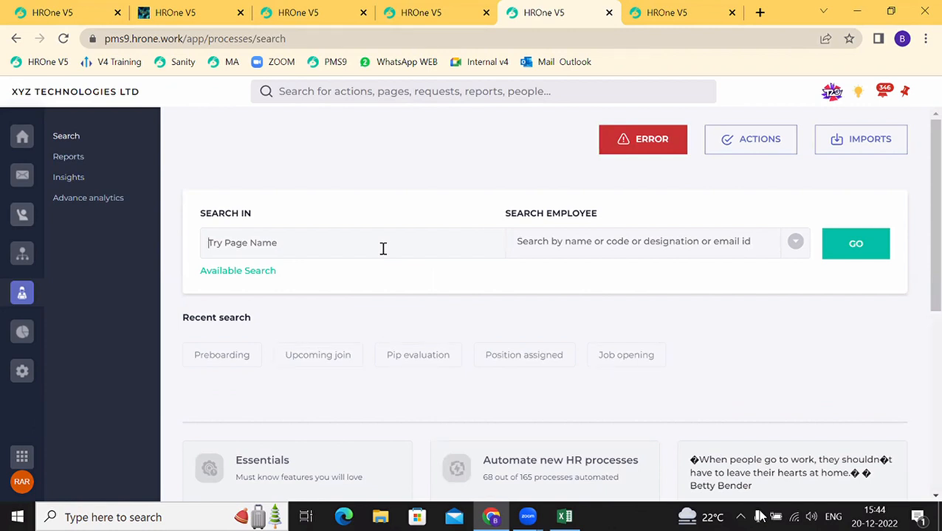
pyautogui.write('busin')
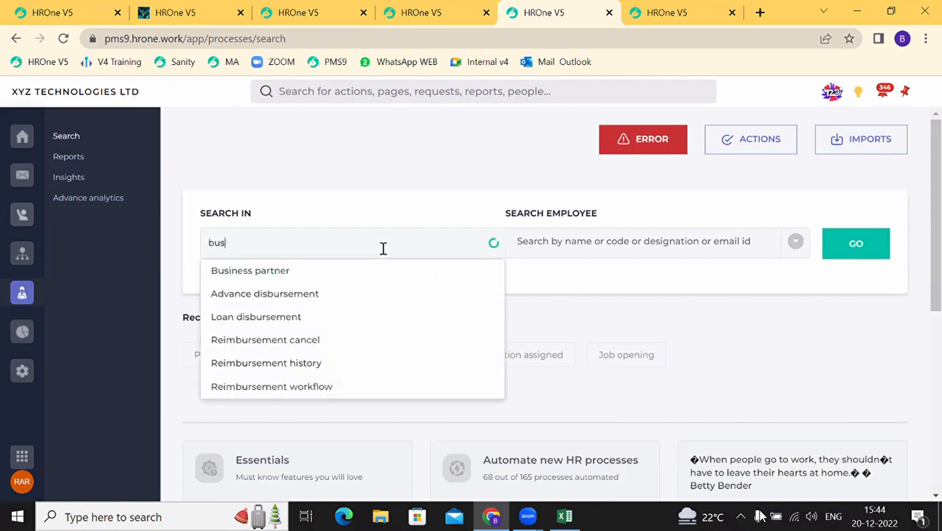
pyautogui.click(294, 271)
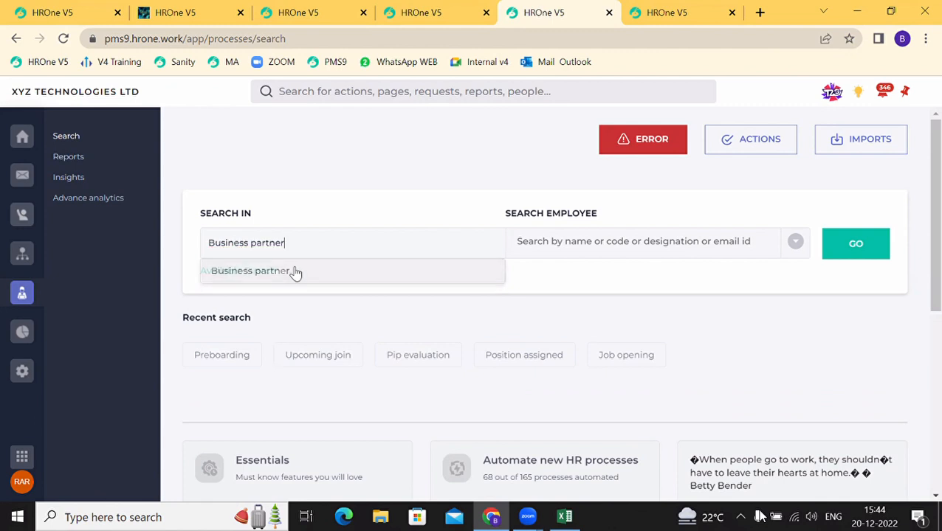
pyautogui.click(867, 258)
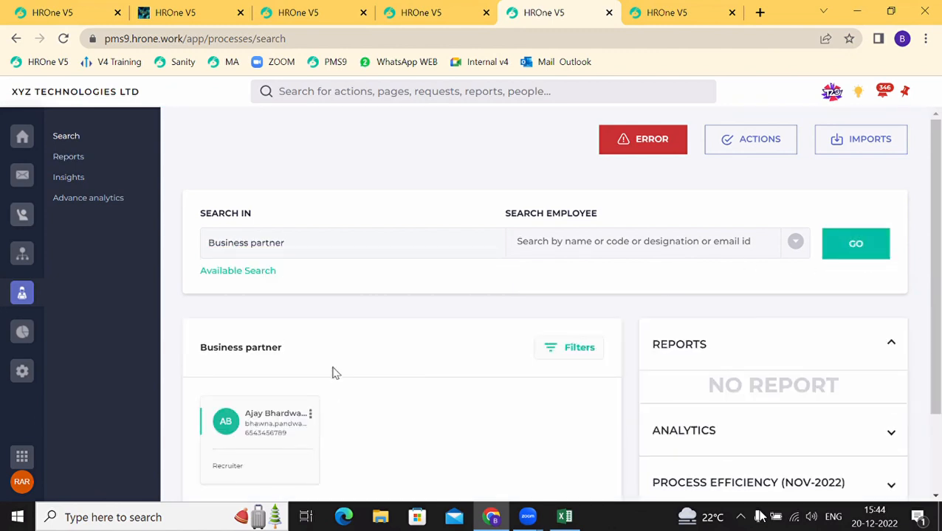
pyautogui.scroll(-1, 332, 373)
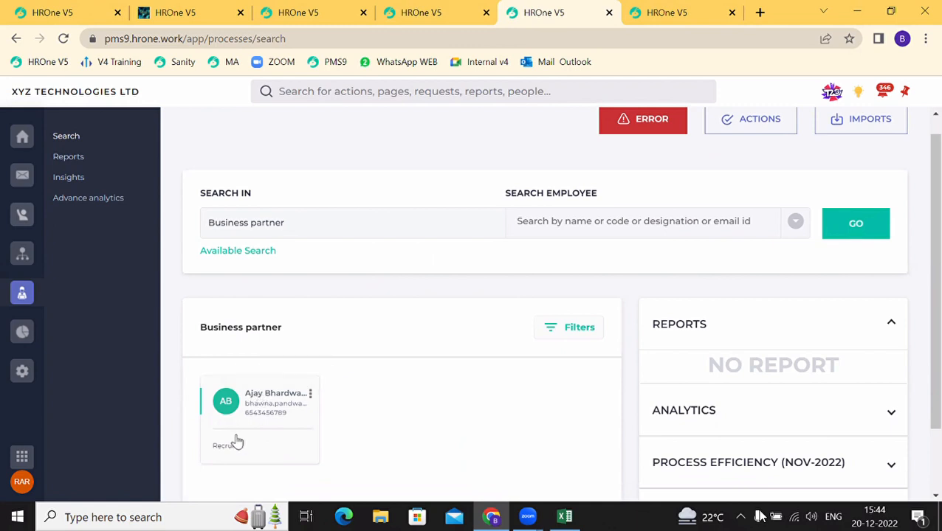
pyautogui.scroll(1, 245, 326)
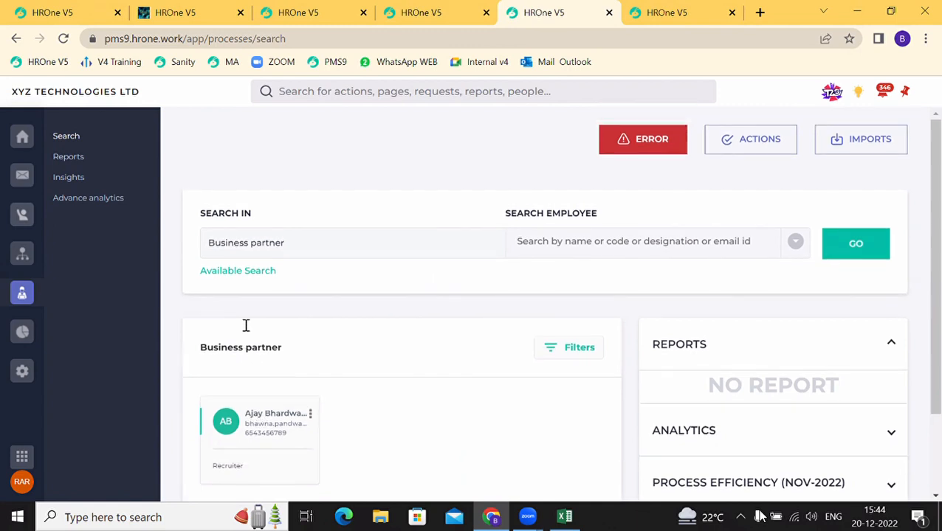
pyautogui.click(429, 18)
# Step: Select the business partner as external recruiter with 5 openings and submit the recruiter assignment
pyautogui.write('a')
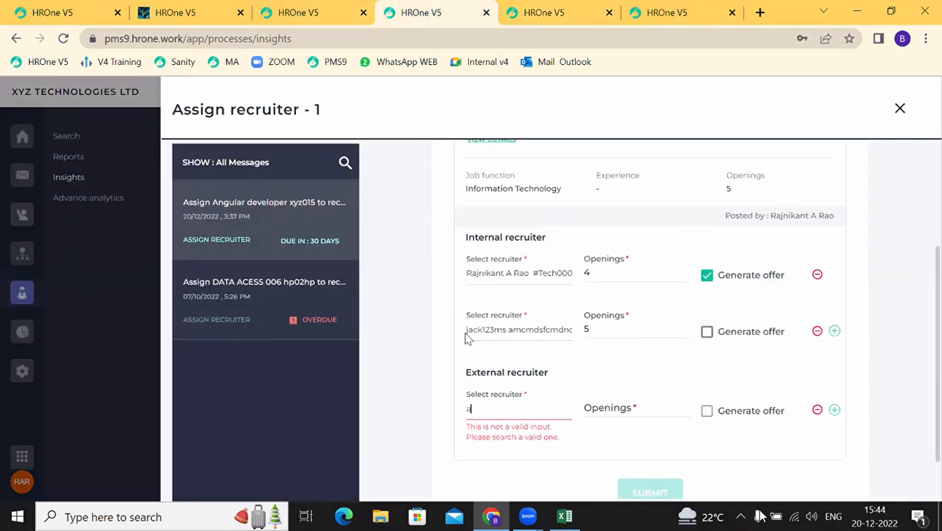
pyautogui.write('jay')
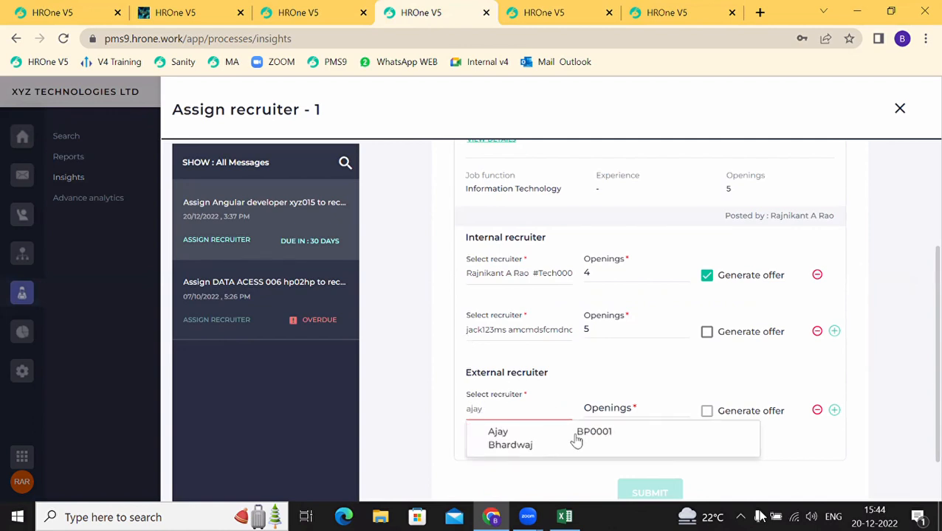
pyautogui.click(579, 445)
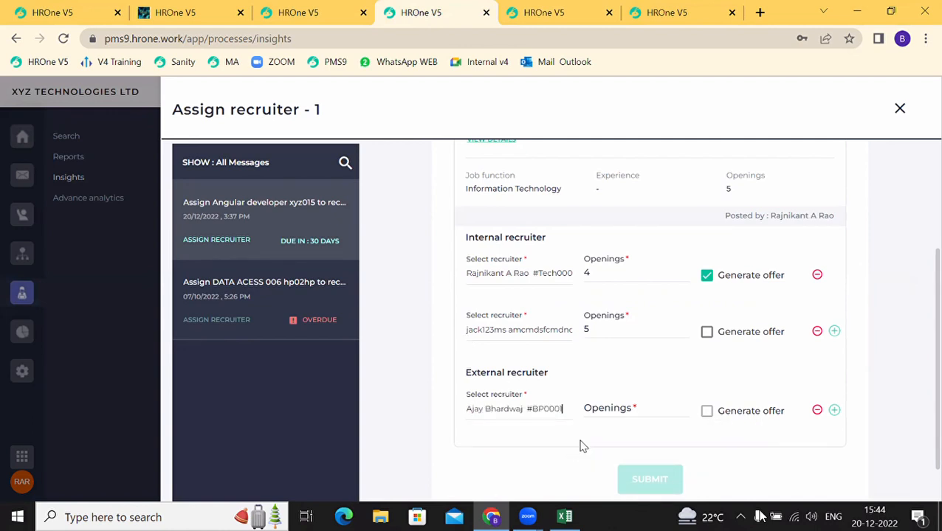
pyautogui.click(615, 411)
pyautogui.write('5')
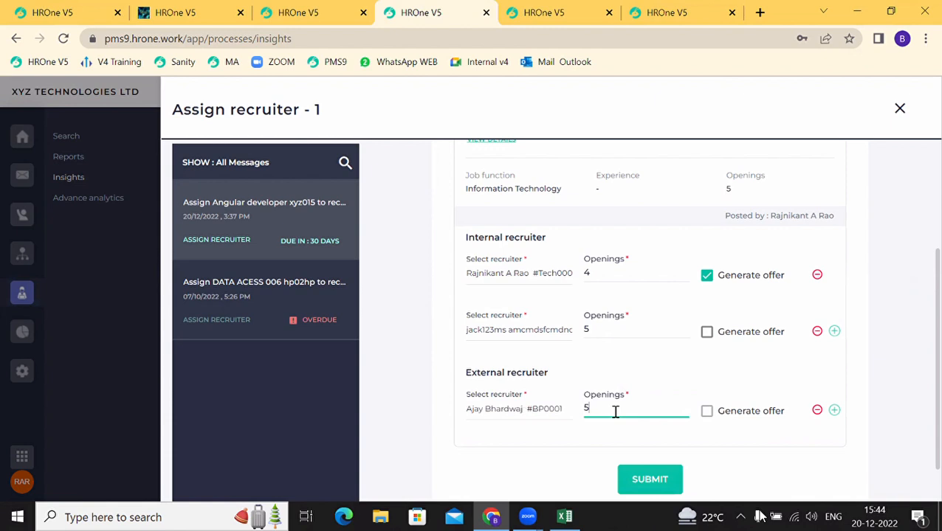
pyautogui.click(713, 418)
pyautogui.scroll(-1, 720, 422)
pyautogui.click(664, 431)
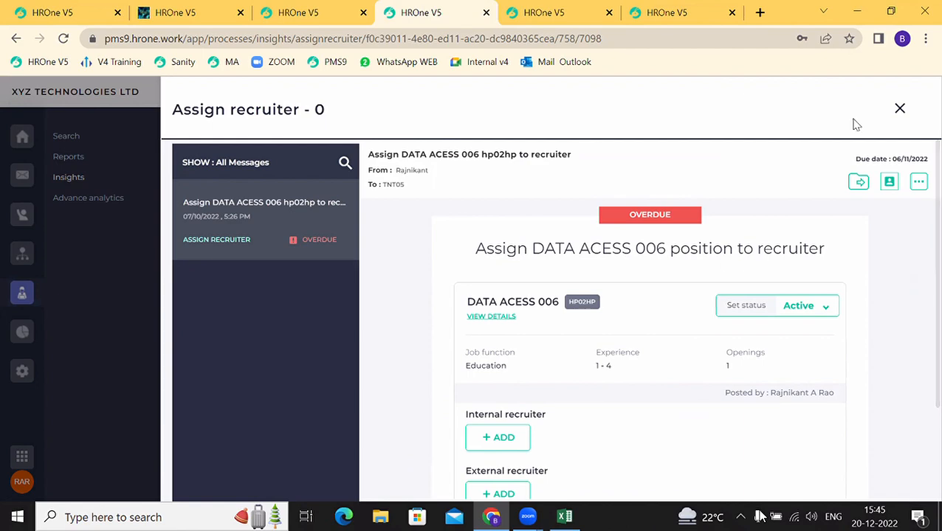
pyautogui.click(899, 108)
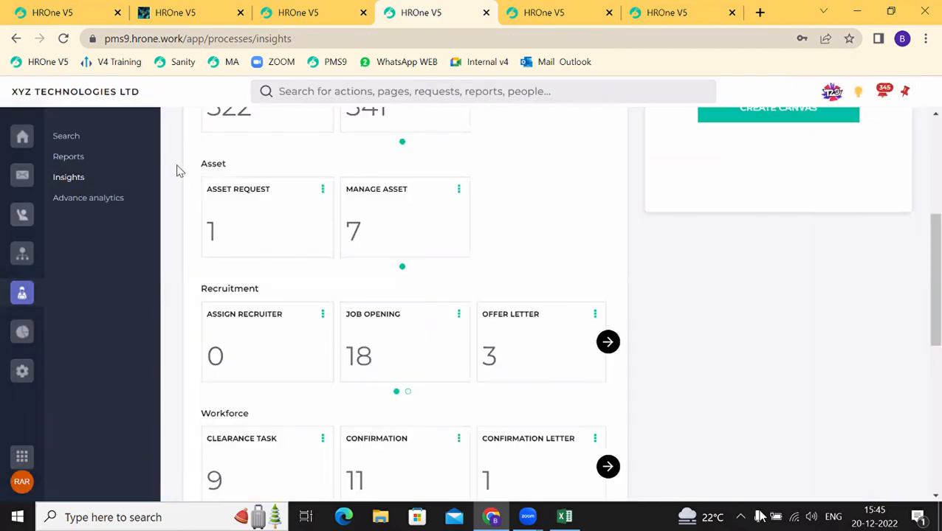
# Step: Open the Angular developer position-assigned message in the Inbox and check its 5 openings
pyautogui.click(24, 178)
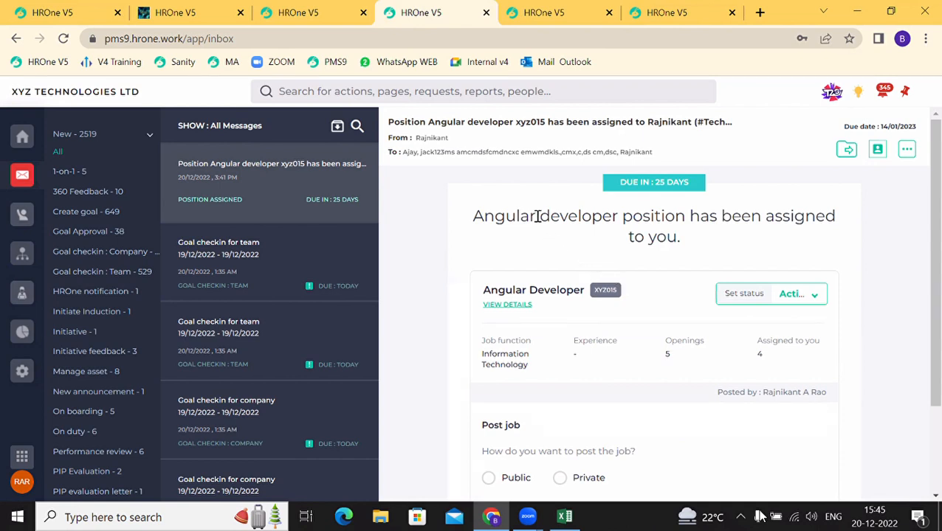
pyautogui.moveTo(536, 215); pyautogui.dragTo(692, 231)
pyautogui.scroll(-1, 518, 352)
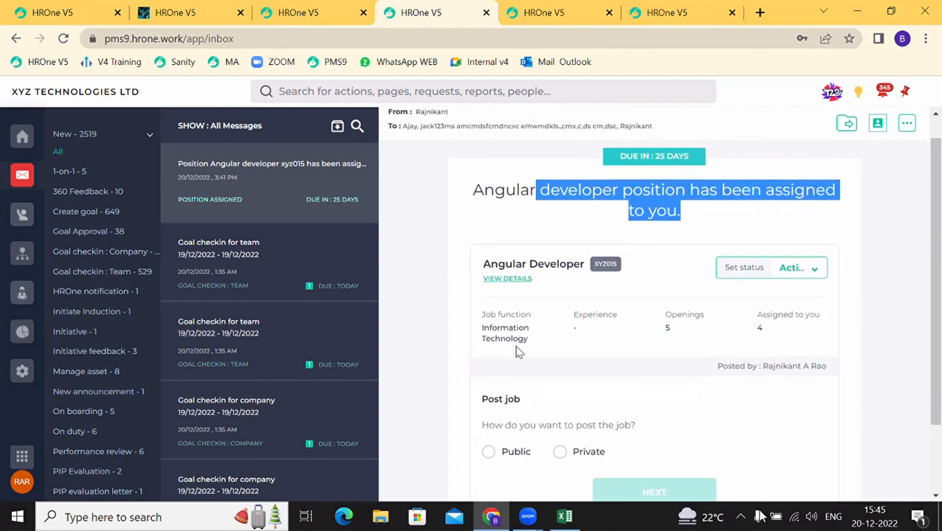
pyautogui.moveTo(683, 329); pyautogui.dragTo(657, 330)
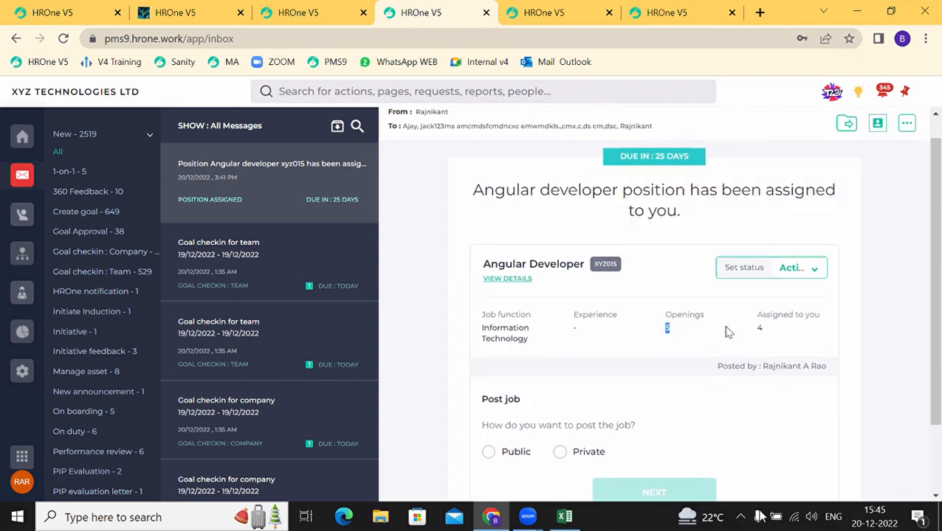
pyautogui.moveTo(763, 329); pyautogui.dragTo(753, 329)
pyautogui.scroll(-1, 751, 330)
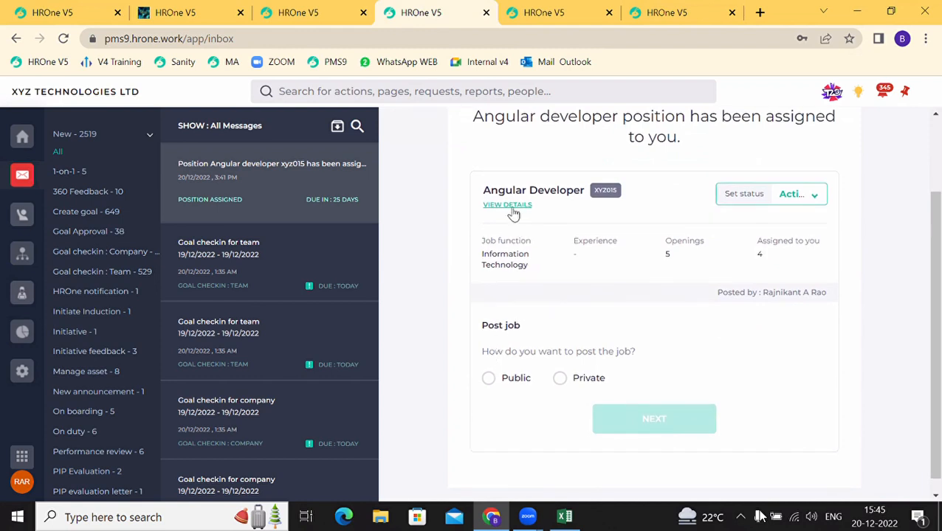
# Step: Review the Angular Developer job opening request details, then close the panel
pyautogui.click(513, 214)
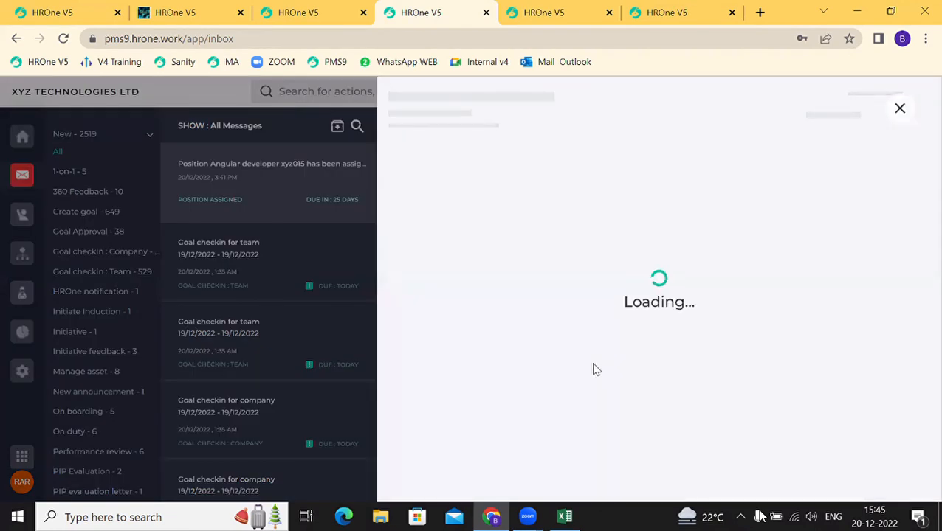
pyautogui.scroll(-10, 593, 366)
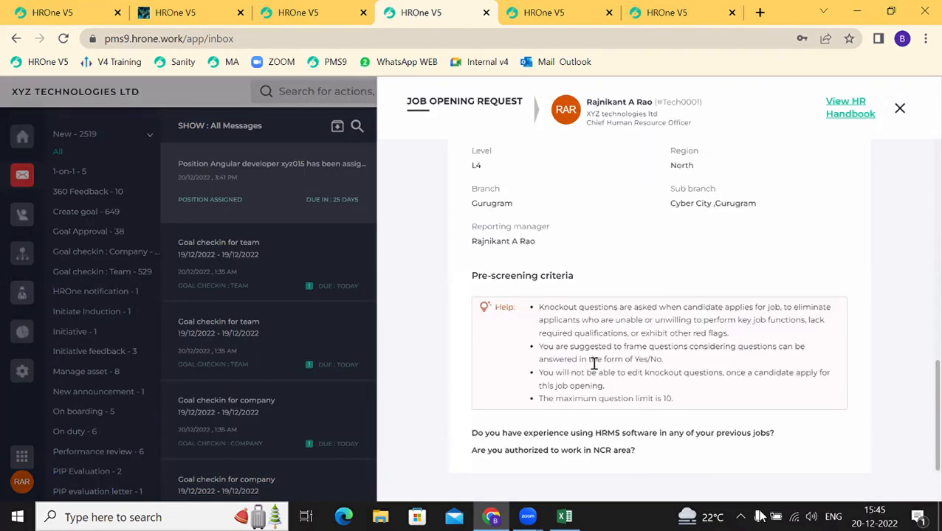
pyautogui.scroll(10, 595, 368)
pyautogui.scroll(-5, 595, 367)
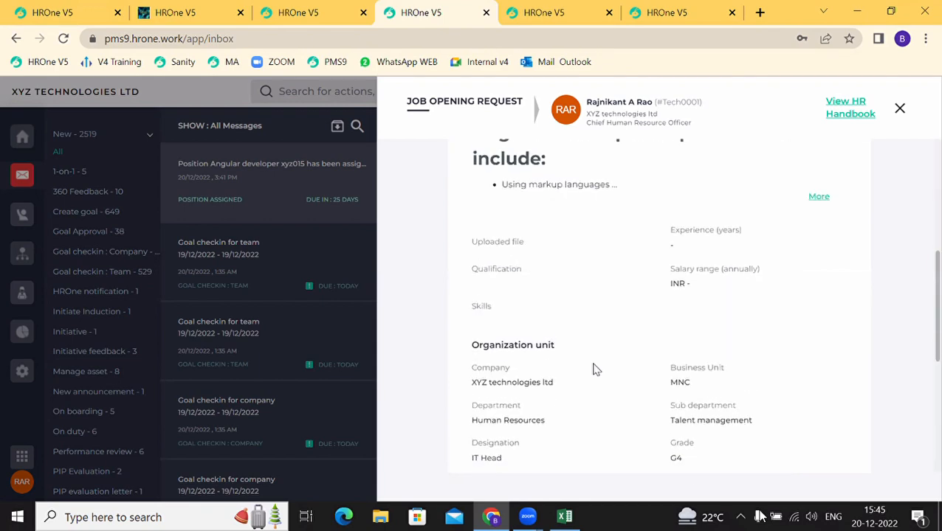
pyautogui.scroll(5, 594, 367)
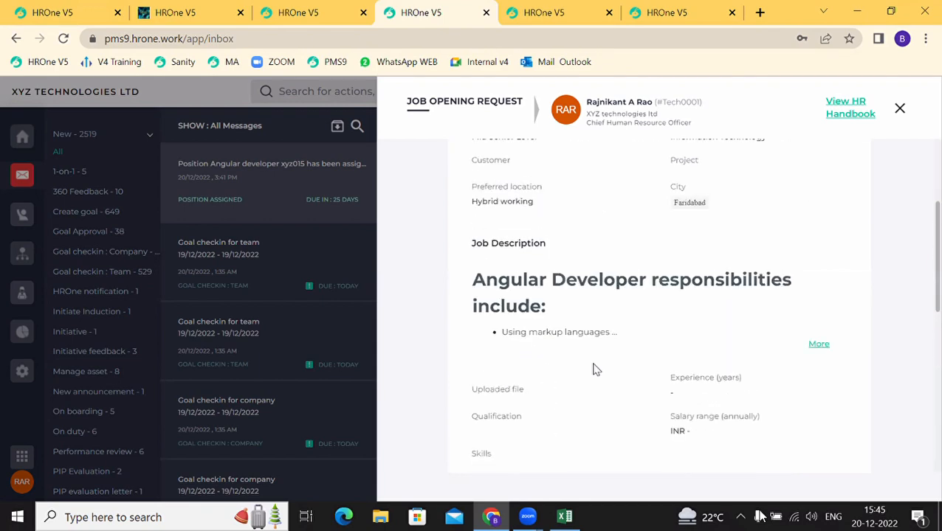
pyautogui.click(898, 112)
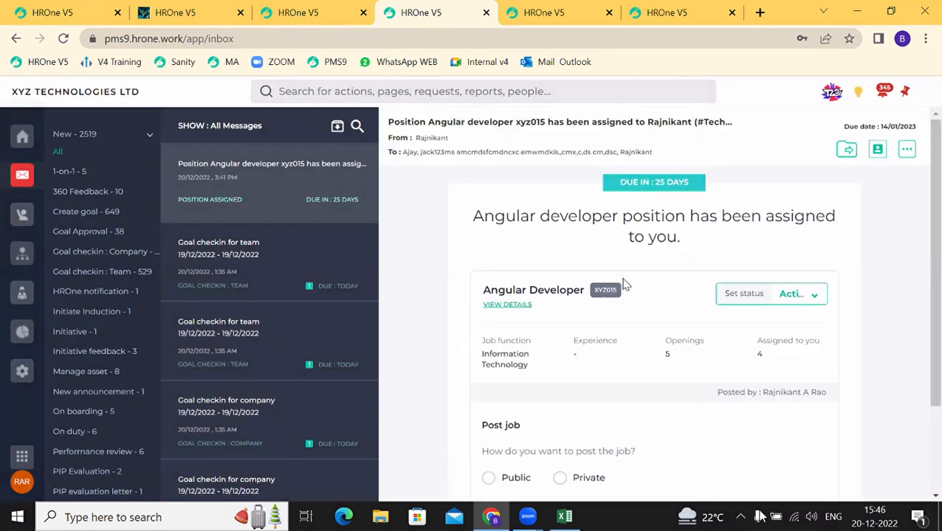
# Step: Reopen the Angular Developer job's full details, close them, and highlight the posting question
pyautogui.click(508, 304)
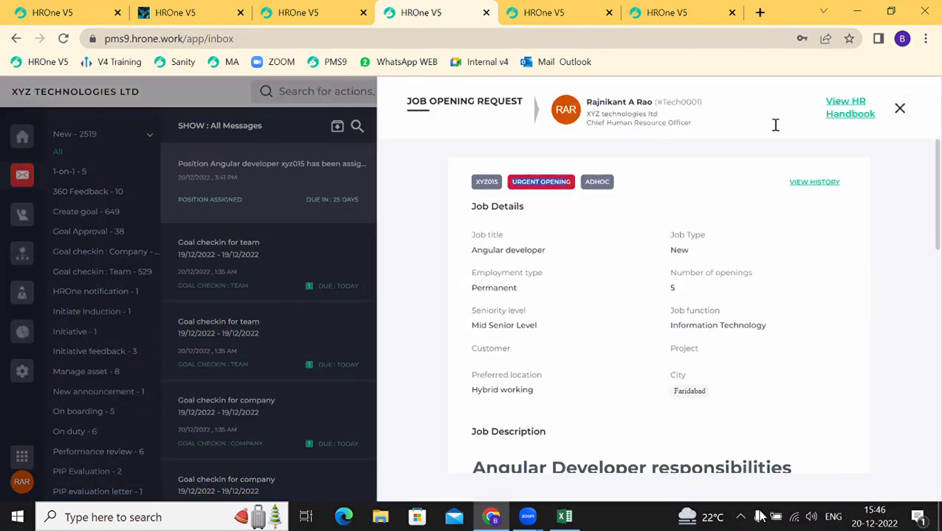
pyautogui.click(899, 109)
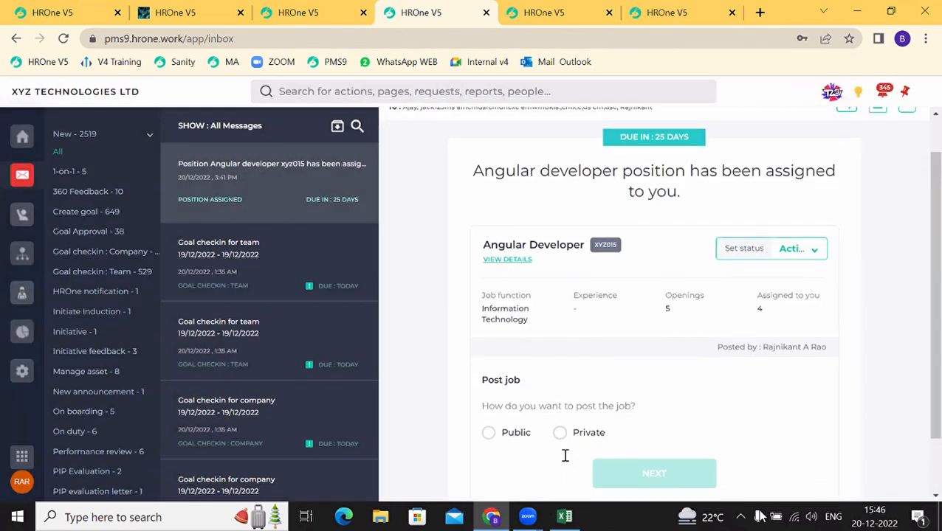
pyautogui.moveTo(511, 384); pyautogui.dragTo(605, 380)
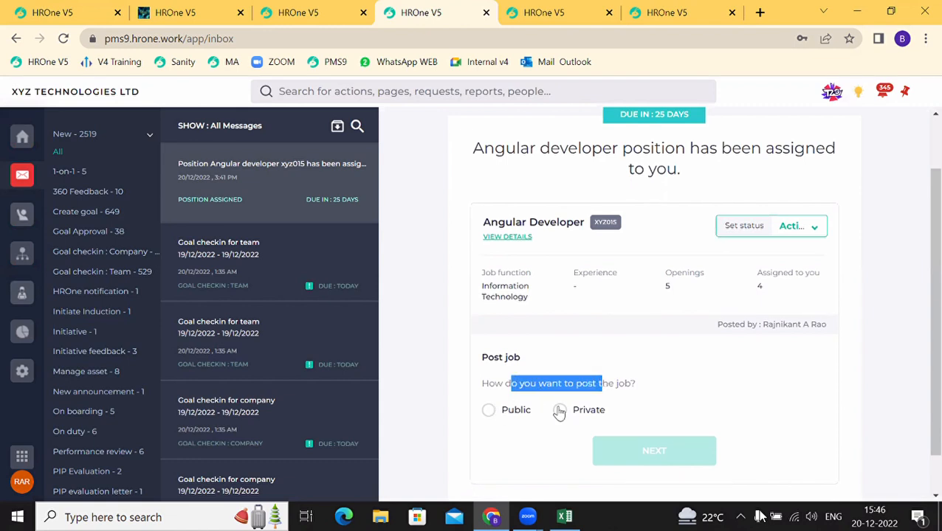
# Step: Choose Public and post the Angular developer job to Referral with a short message
pyautogui.click(487, 412)
pyautogui.scroll(-3, 487, 411)
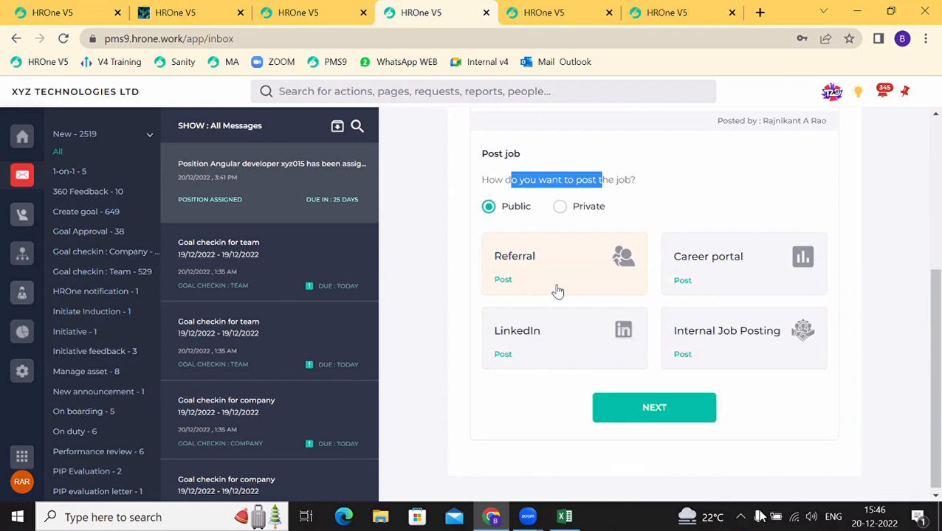
pyautogui.click(503, 281)
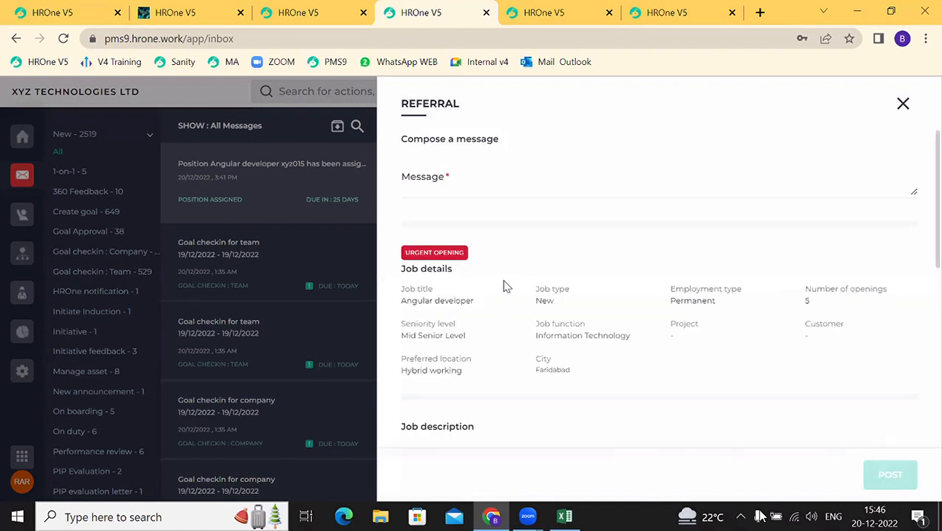
pyautogui.click(427, 192)
pyautogui.write('please refer')
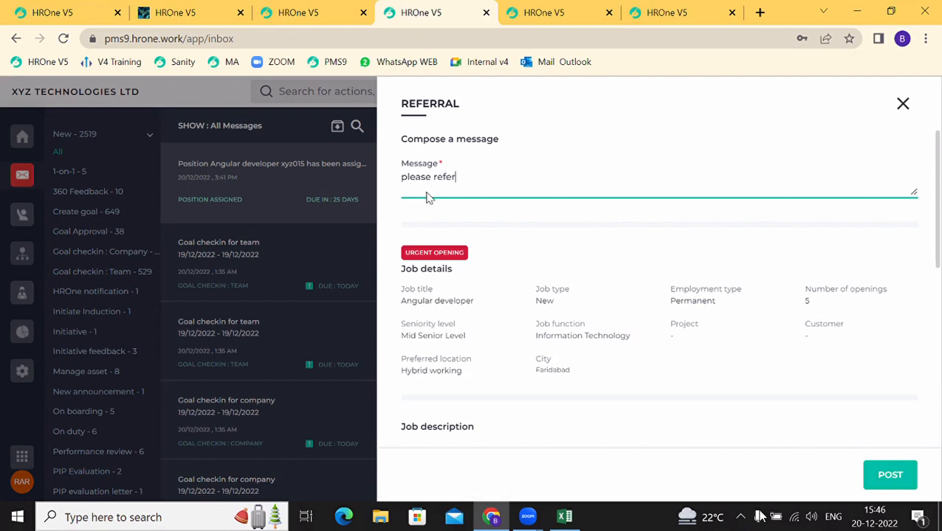
pyautogui.scroll(-5, 427, 193)
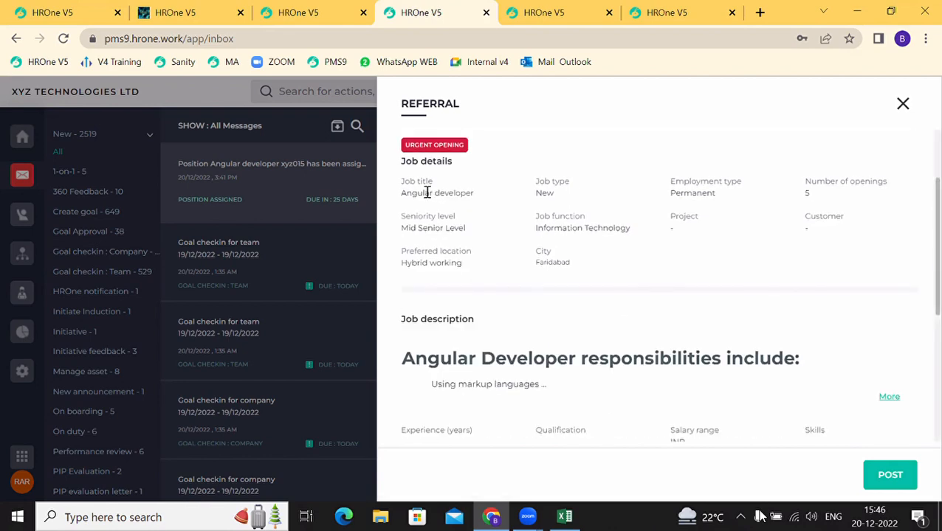
pyautogui.click(902, 472)
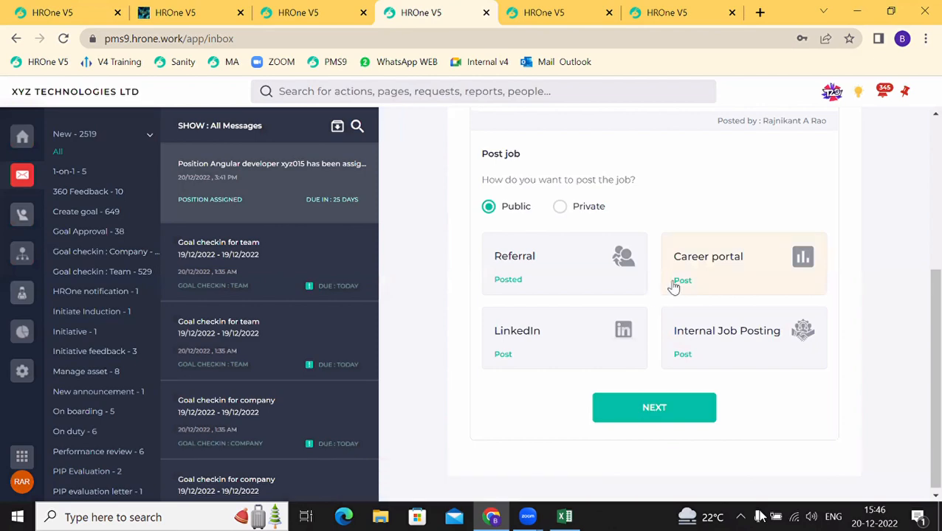
# Step: Start the Career portal posting and open the job opening editor to review it
pyautogui.click(682, 283)
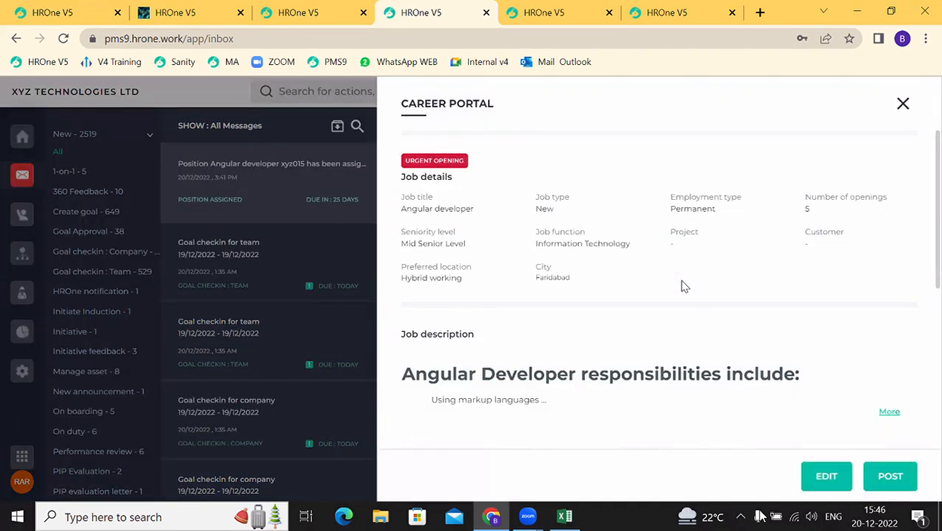
pyautogui.scroll(-2, 603, 286)
pyautogui.scroll(2, 604, 286)
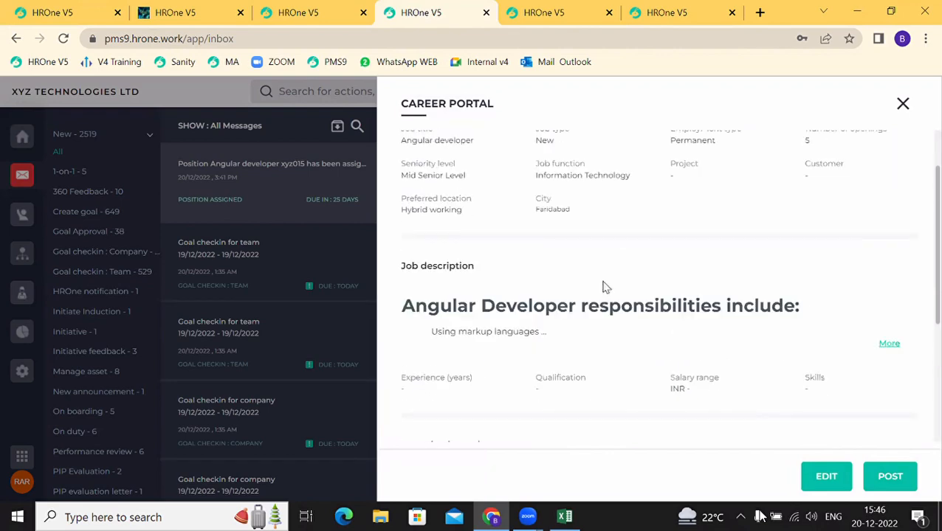
pyautogui.click(832, 479)
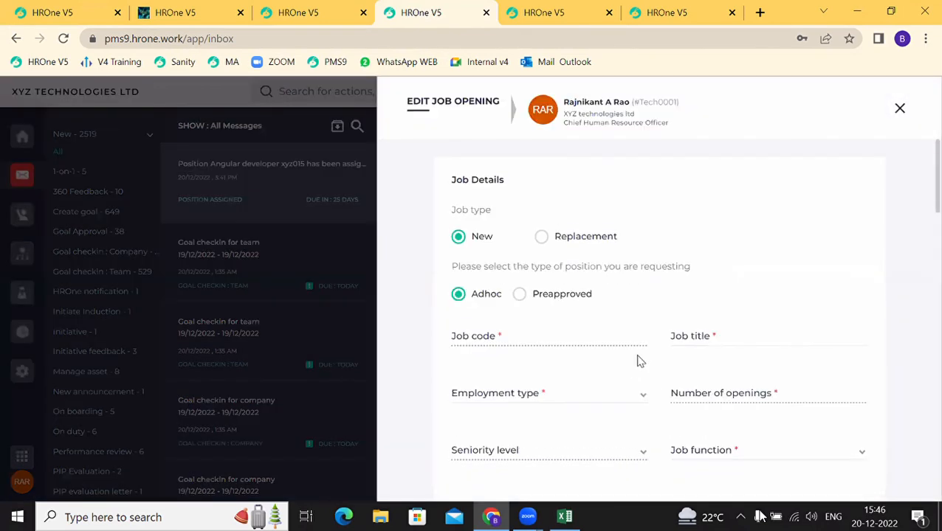
pyautogui.scroll(-1, 640, 360)
pyautogui.scroll(-5, 639, 357)
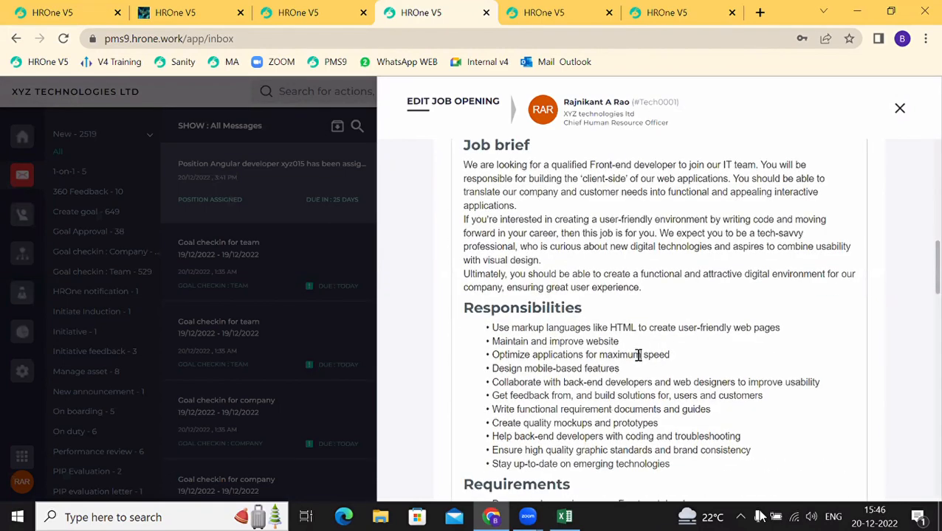
pyautogui.scroll(6, 637, 361)
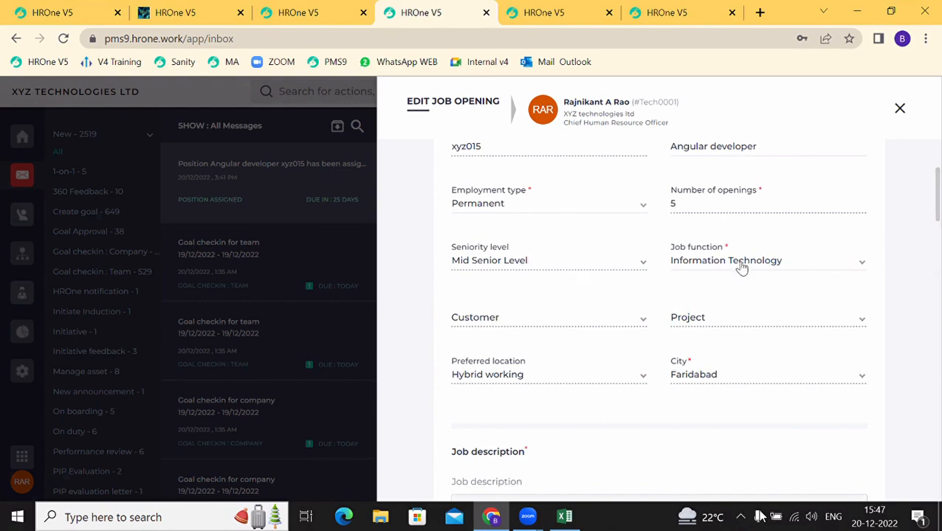
pyautogui.scroll(-4, 580, 406)
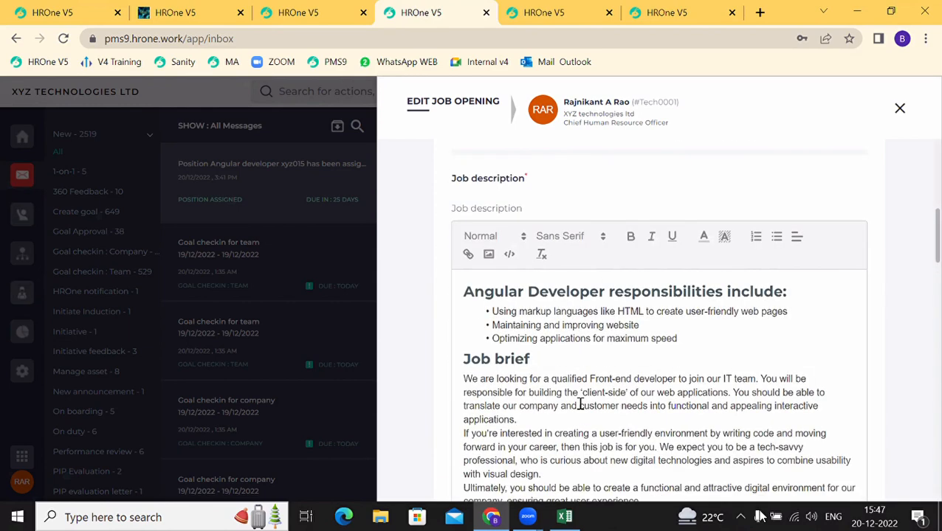
pyautogui.scroll(-3, 580, 404)
# Step: Check responsibilities and knockout questions, close the editor unchanged, and publish to the Career portal
pyautogui.click(579, 382)
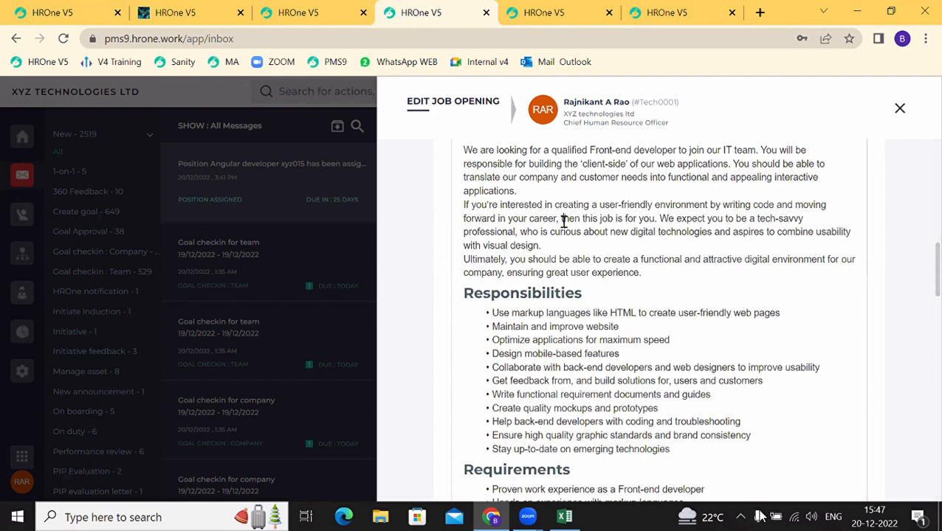
pyautogui.click(584, 326)
pyautogui.scroll(-2, 557, 251)
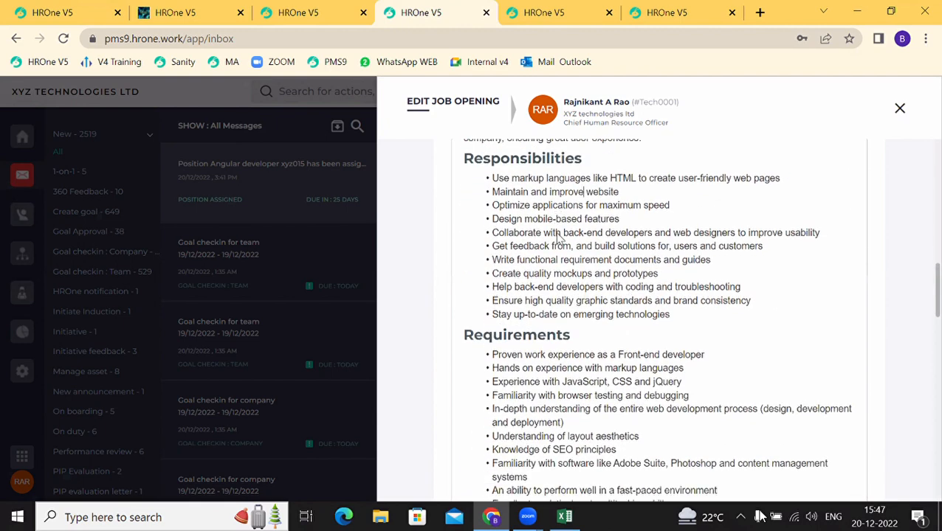
pyautogui.scroll(-15, 559, 237)
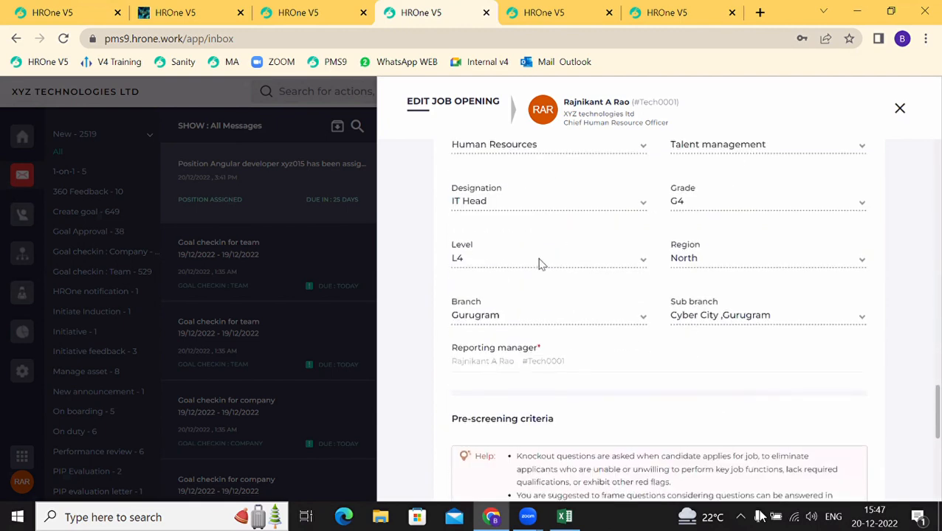
pyautogui.scroll(-6, 535, 330)
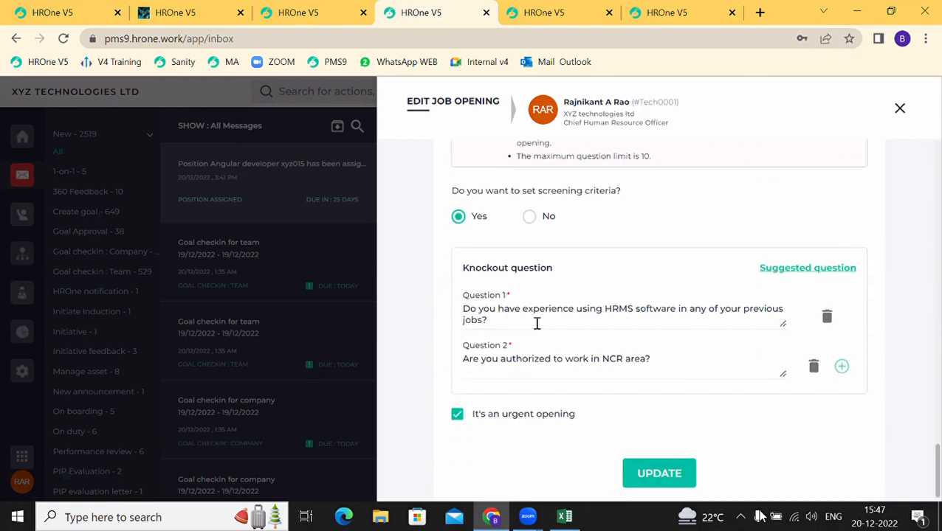
pyautogui.scroll(-1, 536, 326)
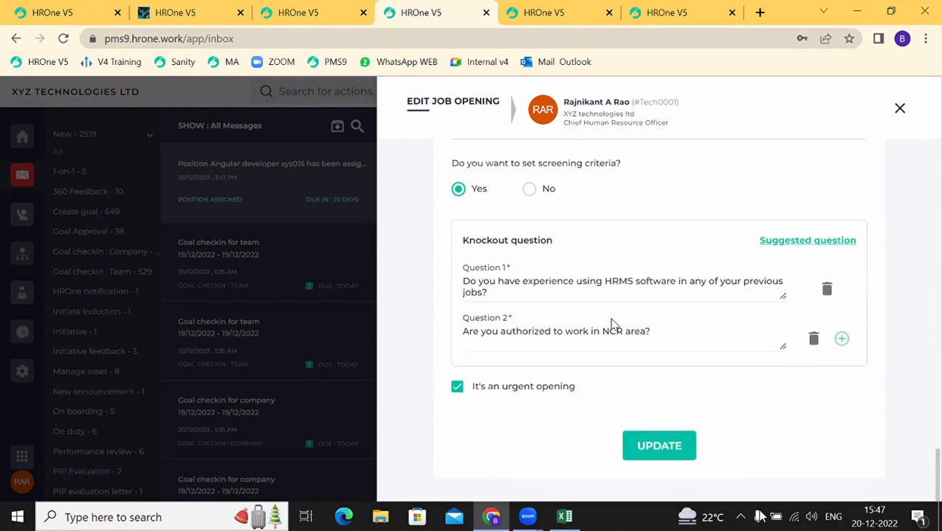
pyautogui.click(620, 282)
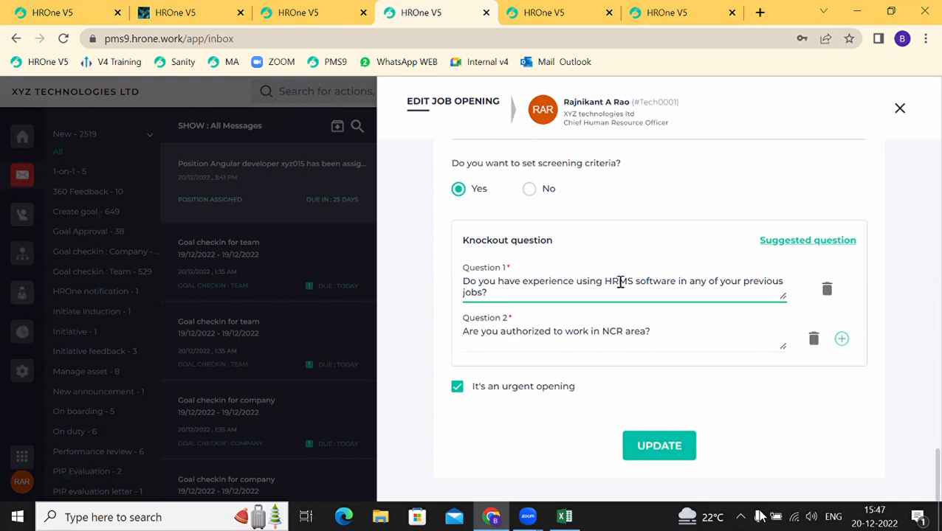
pyautogui.click(841, 127)
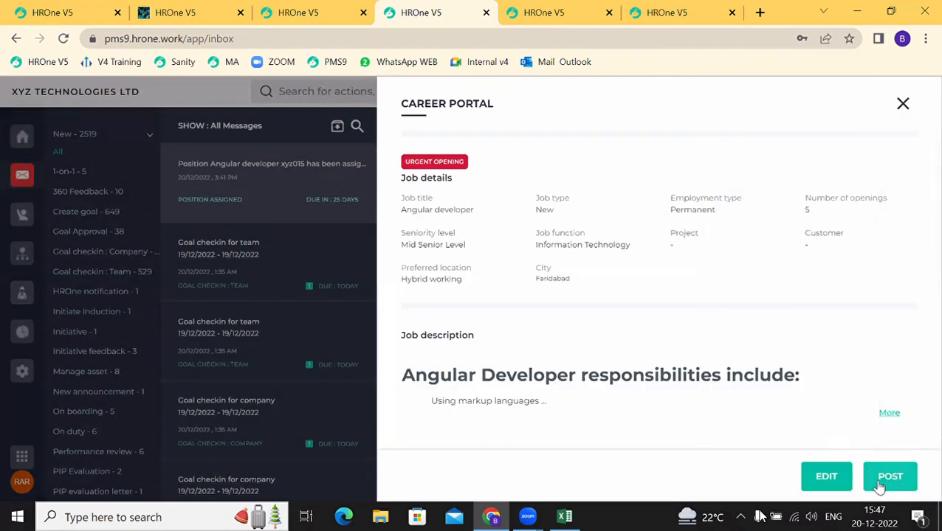
pyautogui.click(880, 485)
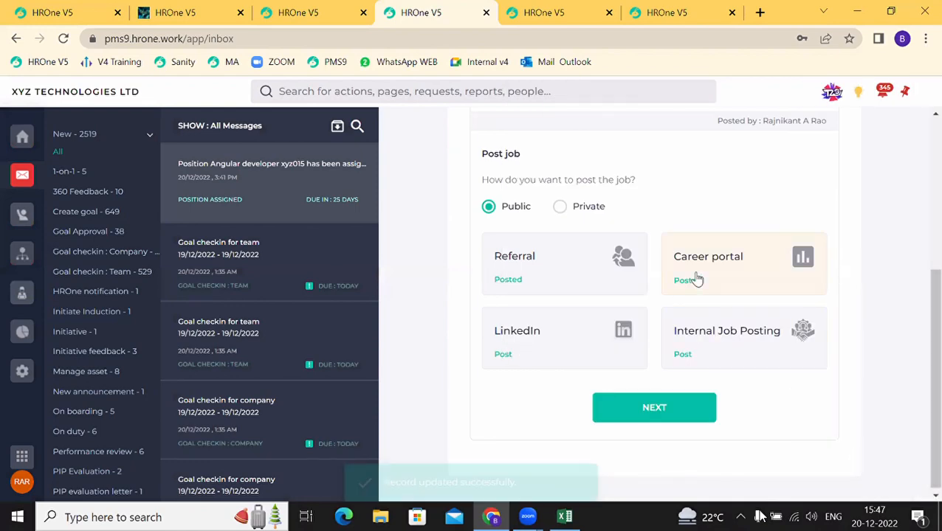
pyautogui.click(504, 355)
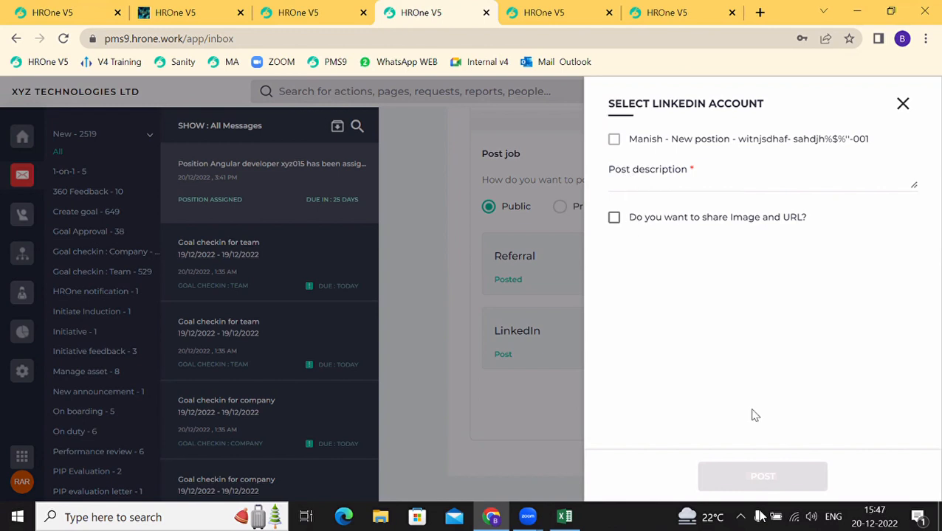
pyautogui.click(902, 104)
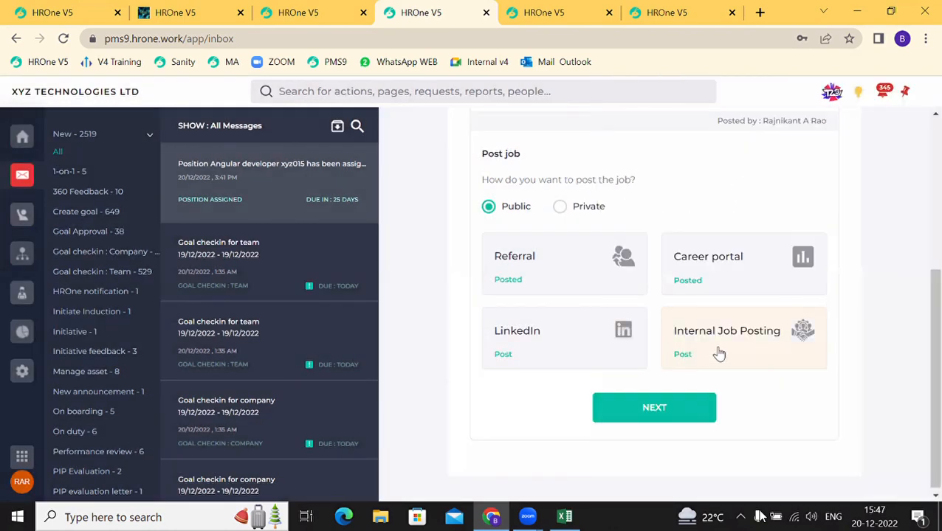
# Step: Open the Internal Job Posting form, browse its IJP template choices, then close it unposted
pyautogui.click(681, 355)
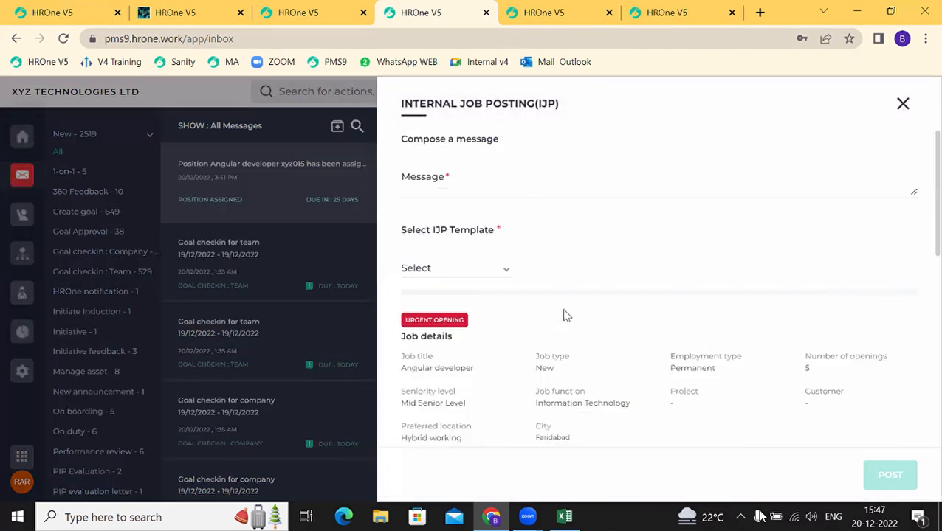
pyautogui.click(425, 184)
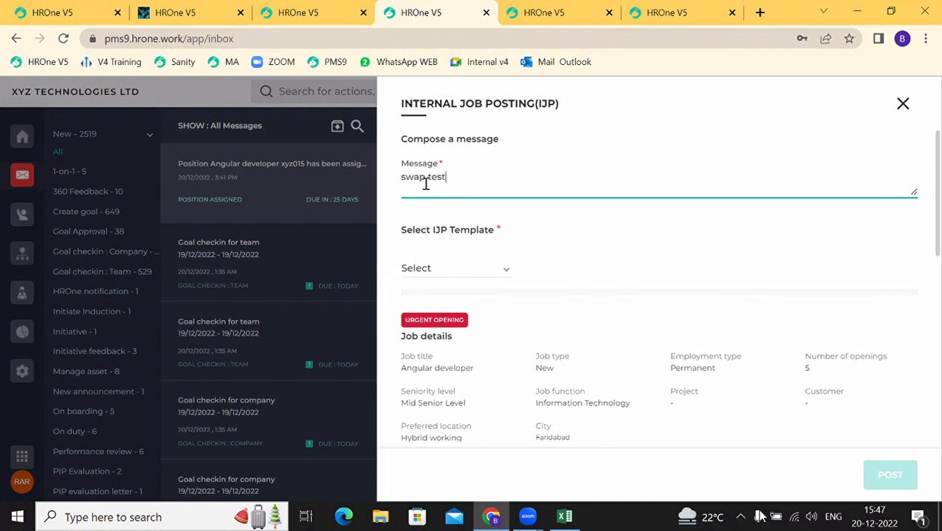
pyautogui.click(445, 272)
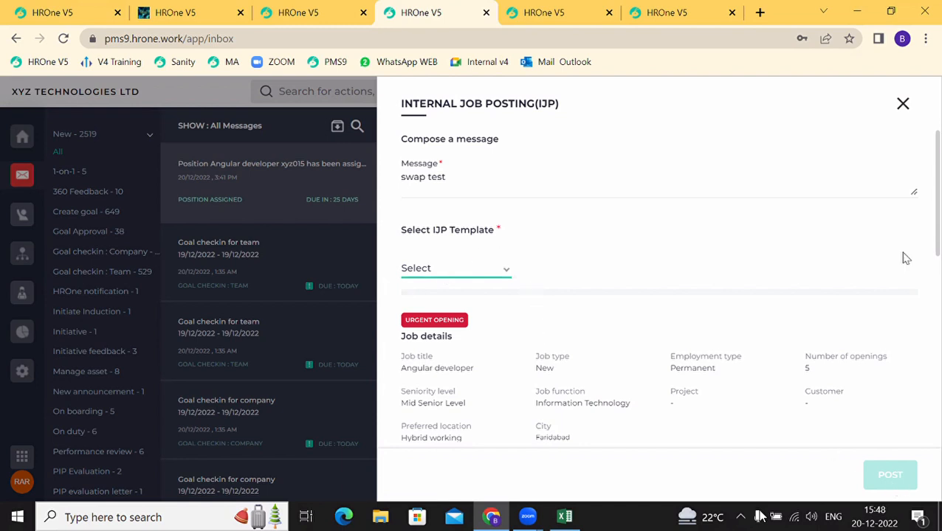
pyautogui.click(904, 111)
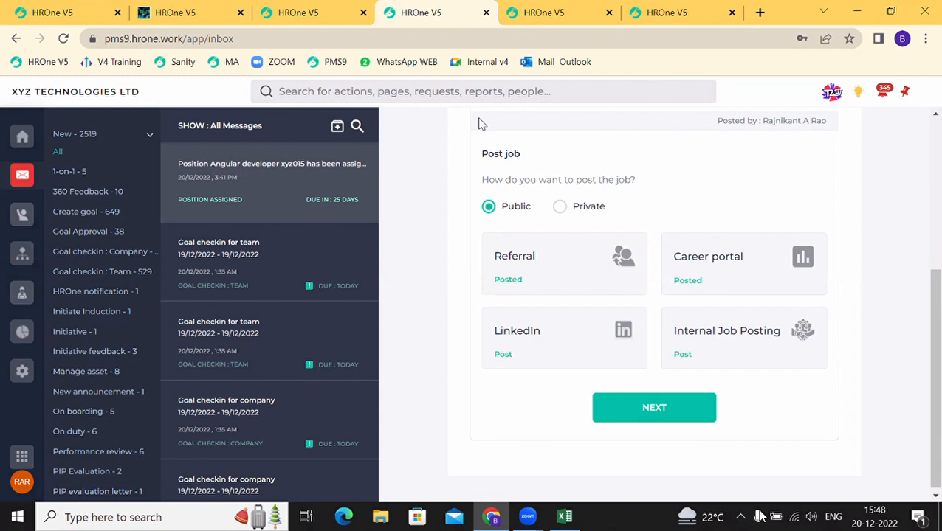
# Step: Move between the open tabs and go to the employee home dashboard
pyautogui.click(327, 7)
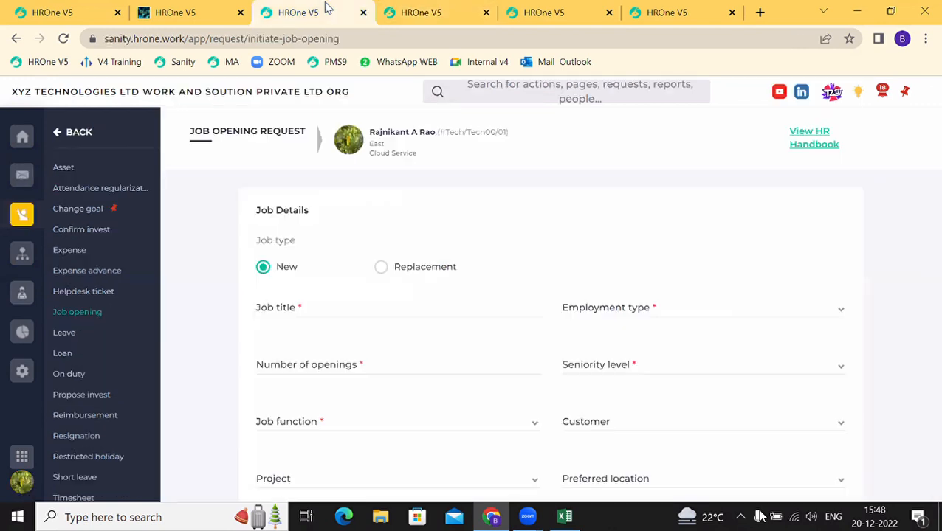
pyautogui.click(440, 8)
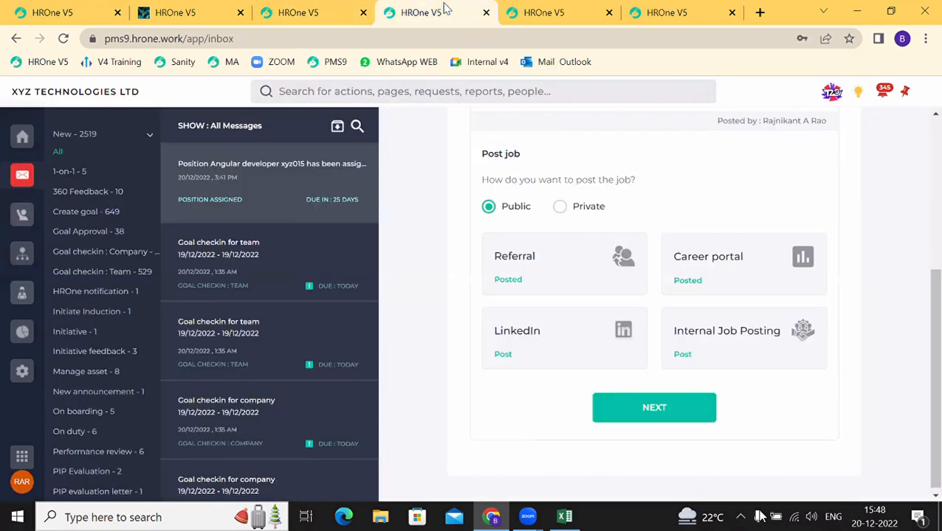
pyautogui.click(346, 11)
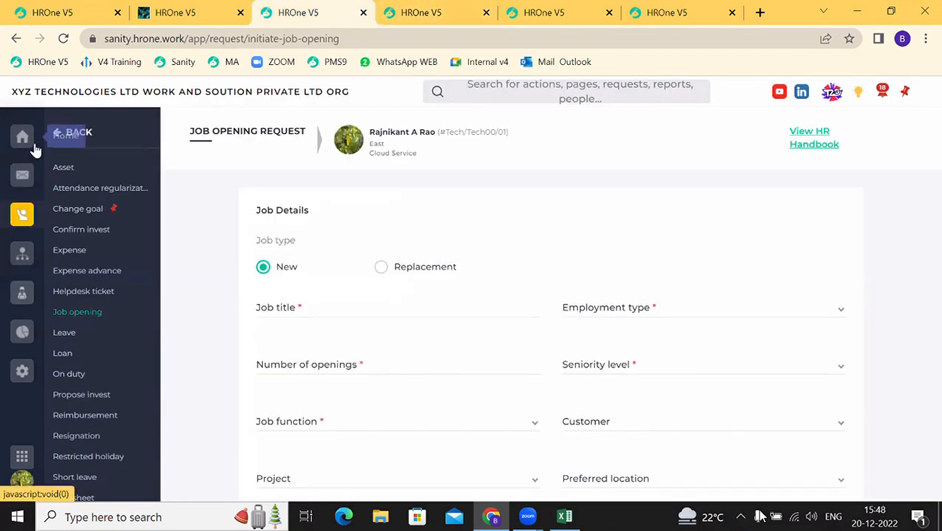
pyautogui.click(33, 149)
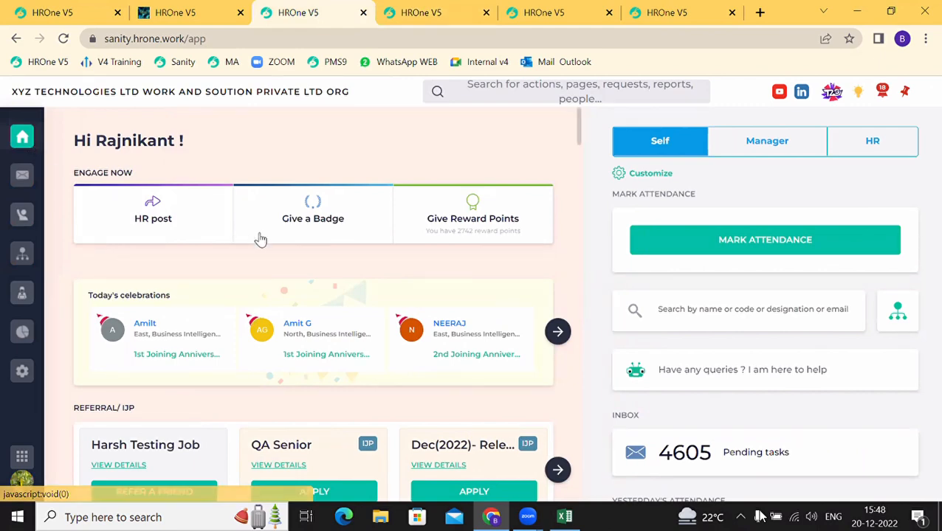
pyautogui.scroll(-2, 267, 241)
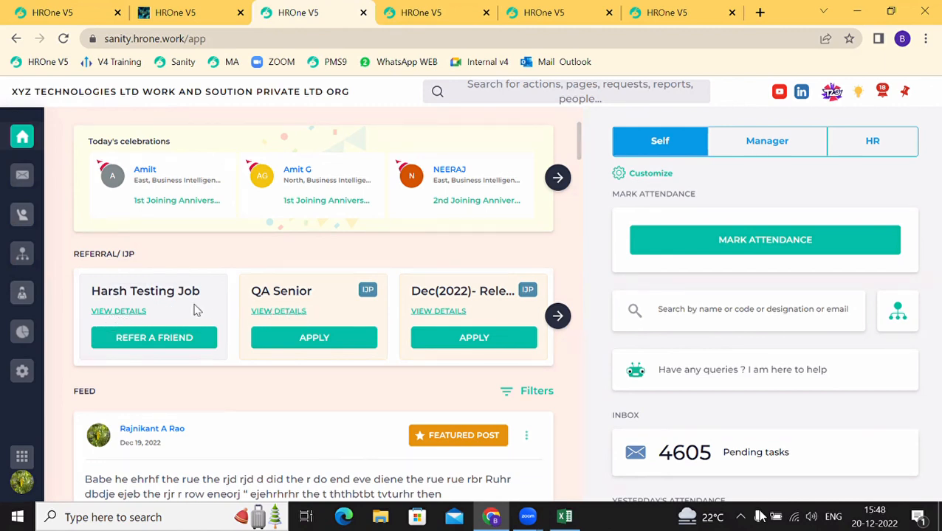
# Step: View the Harsh Testing Job details, open Refer a Friend, then dismiss the empty referral form
pyautogui.click(122, 312)
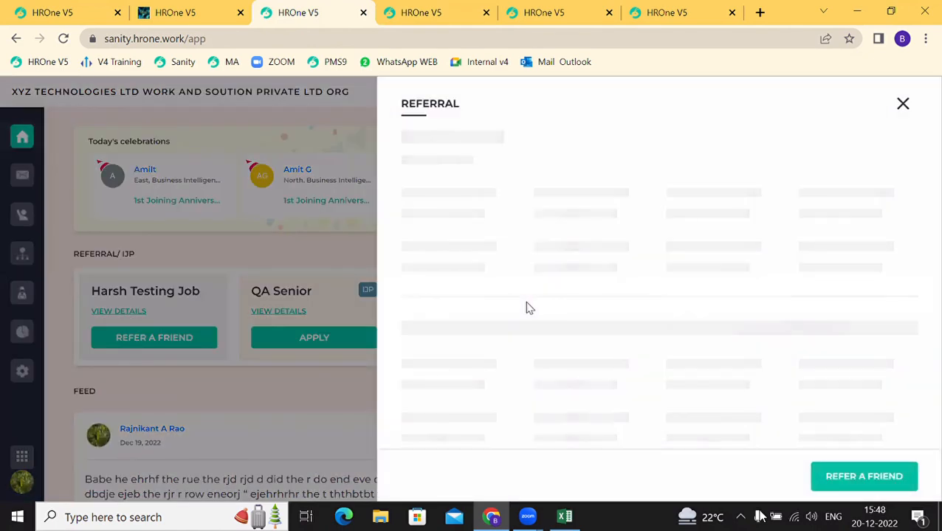
pyautogui.scroll(-2, 527, 306)
pyautogui.scroll(-4, 527, 303)
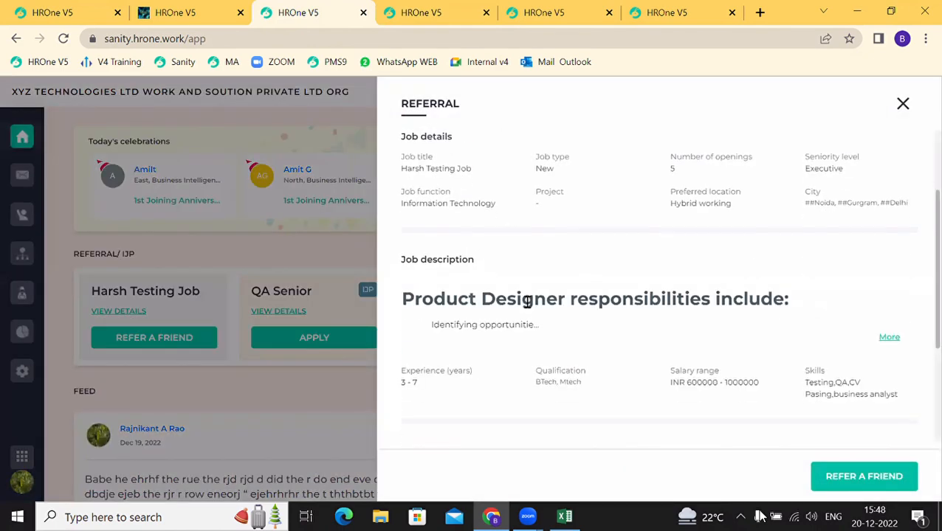
pyautogui.scroll(5, 527, 307)
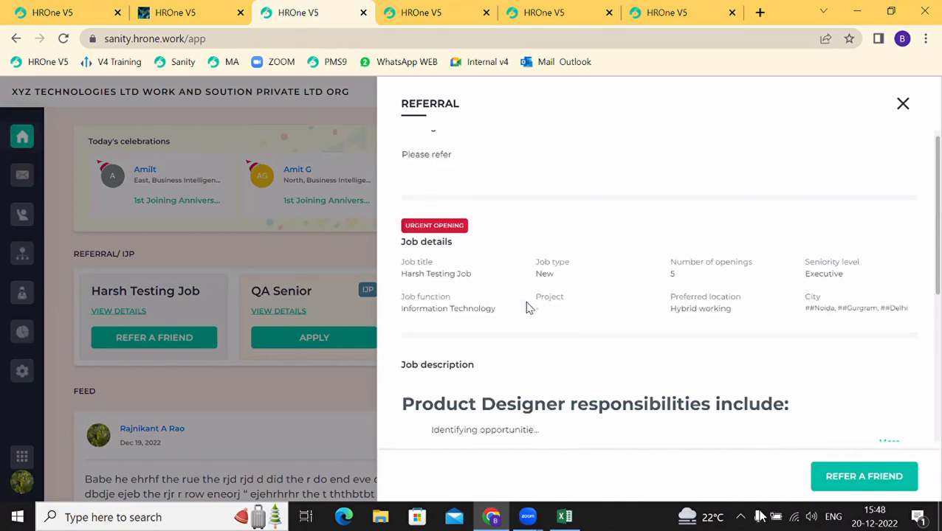
pyautogui.click(863, 477)
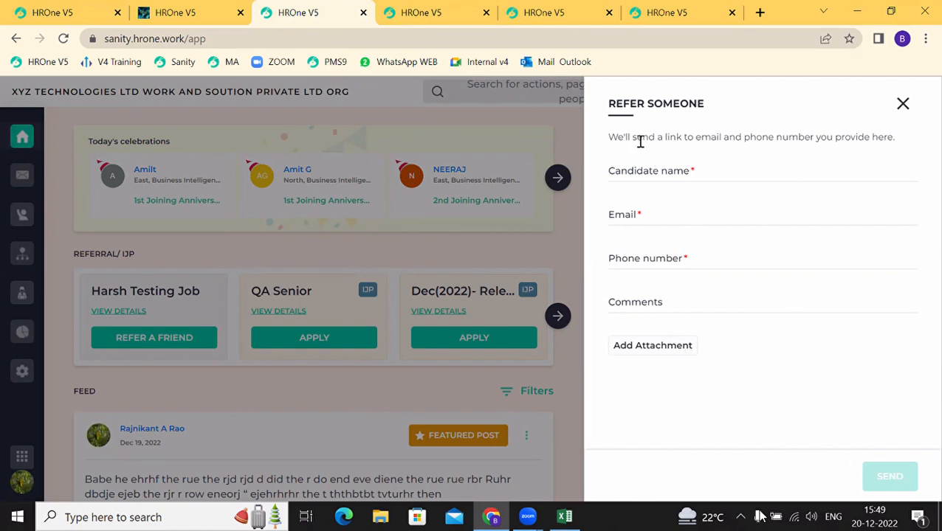
pyautogui.moveTo(640, 140); pyautogui.dragTo(827, 142)
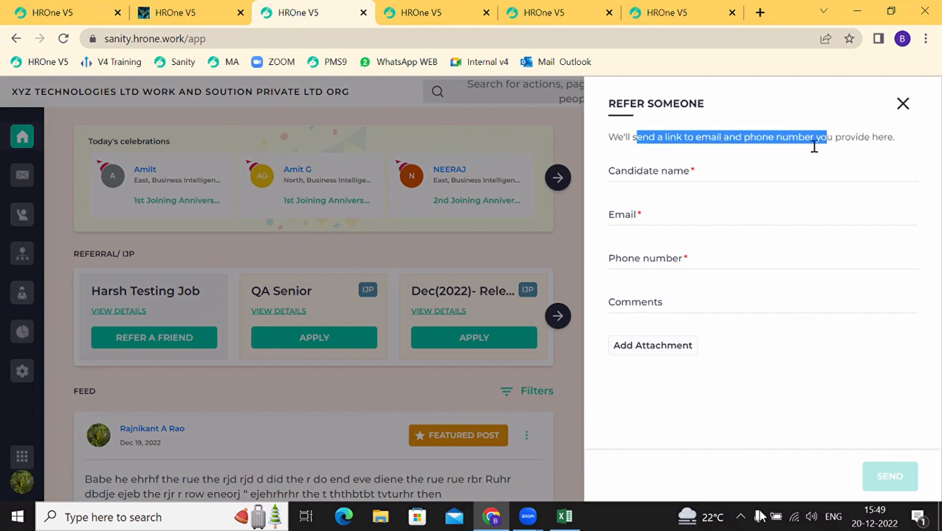
pyautogui.click(833, 128)
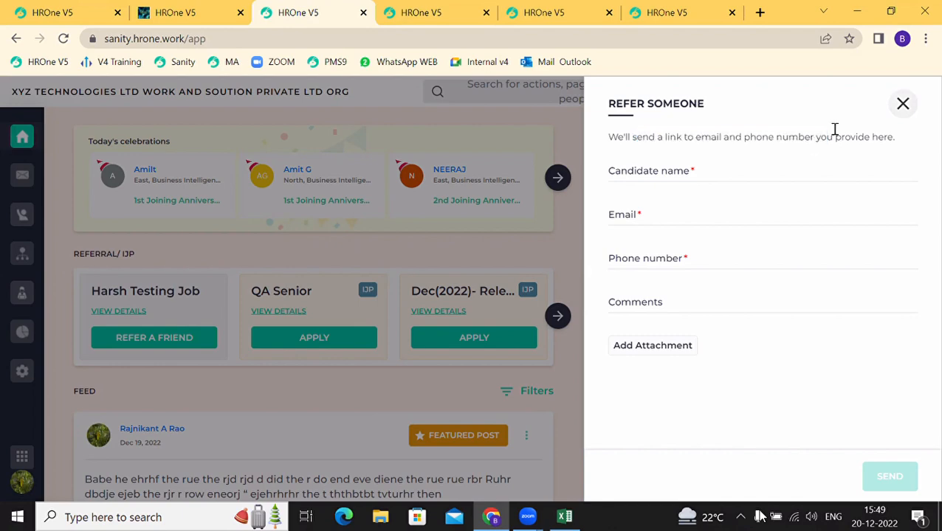
pyautogui.press('Escape')
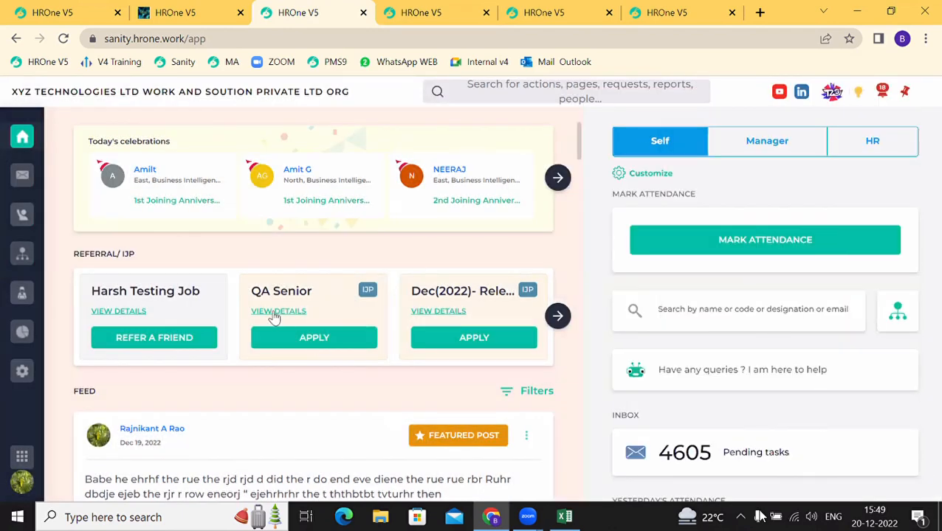
pyautogui.click(273, 312)
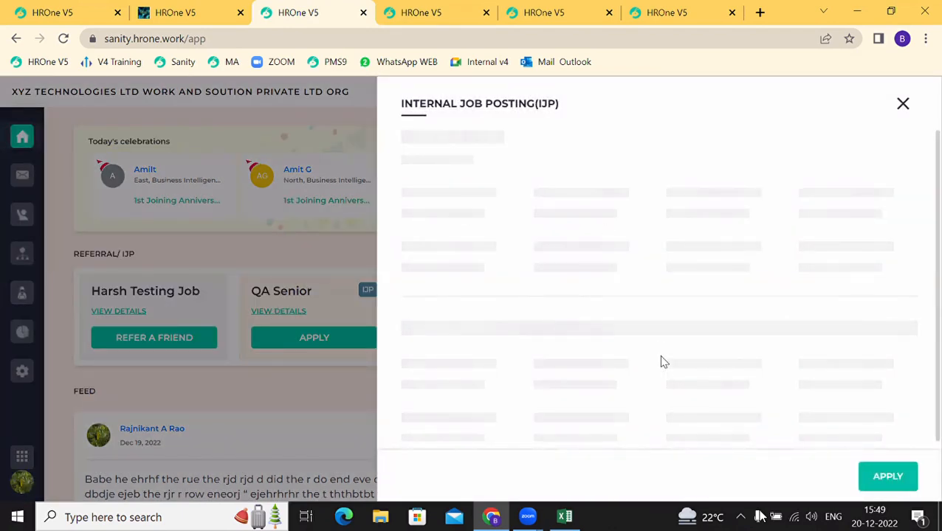
pyautogui.scroll(-3, 639, 394)
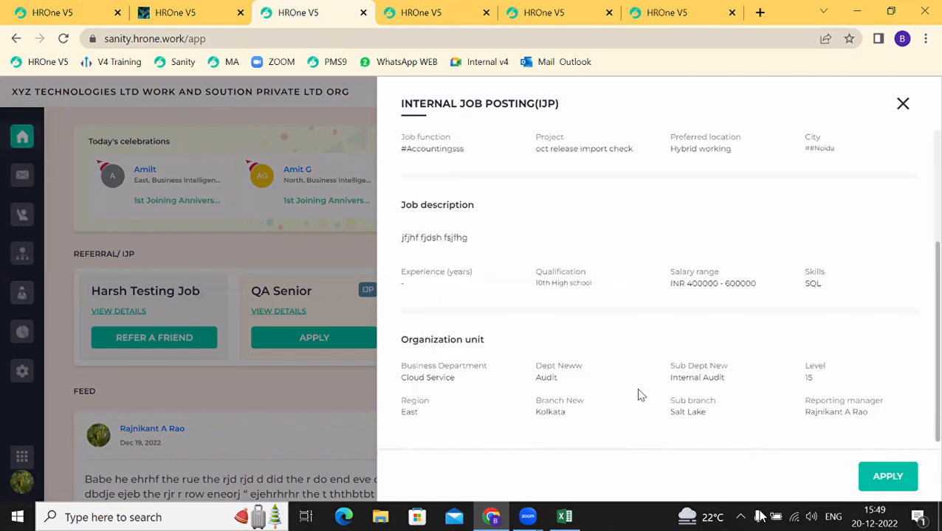
pyautogui.scroll(3, 639, 393)
pyautogui.scroll(-2, 609, 320)
pyautogui.click(889, 478)
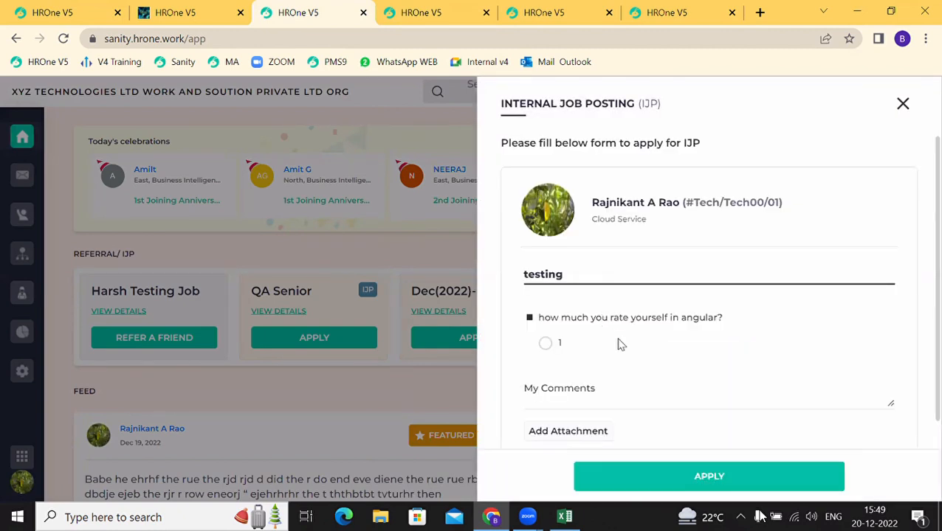
pyautogui.scroll(-1, 618, 341)
pyautogui.moveTo(560, 288); pyautogui.dragTo(687, 288)
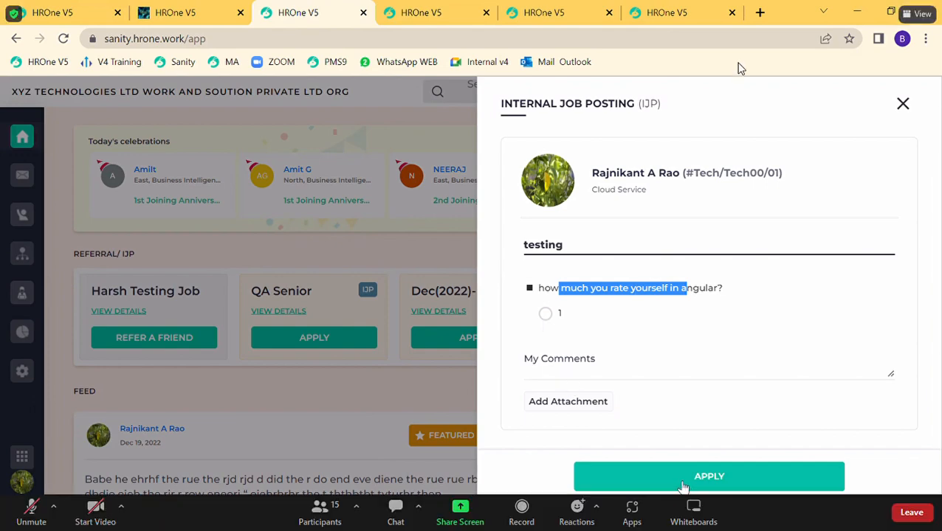
pyautogui.click(902, 103)
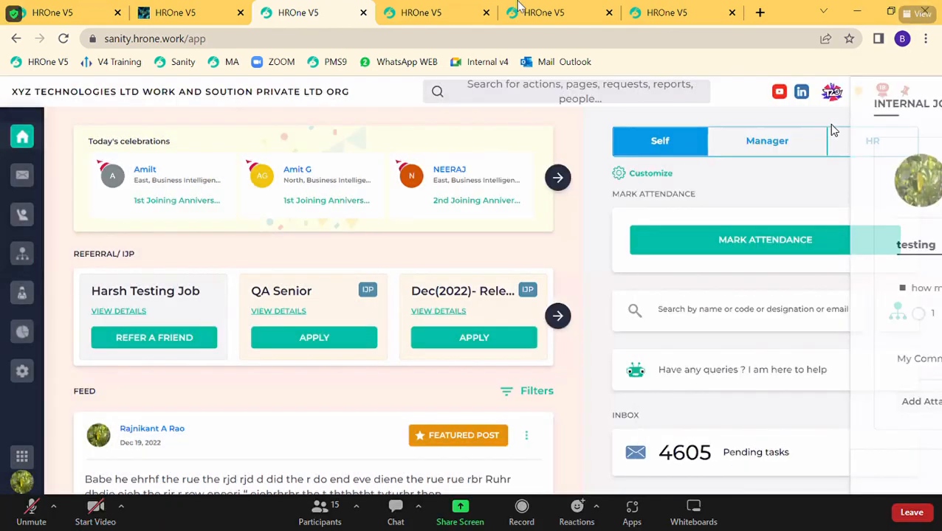
# Step: On the HR Executive job page, replace the address query with a new token
pyautogui.click(433, 9)
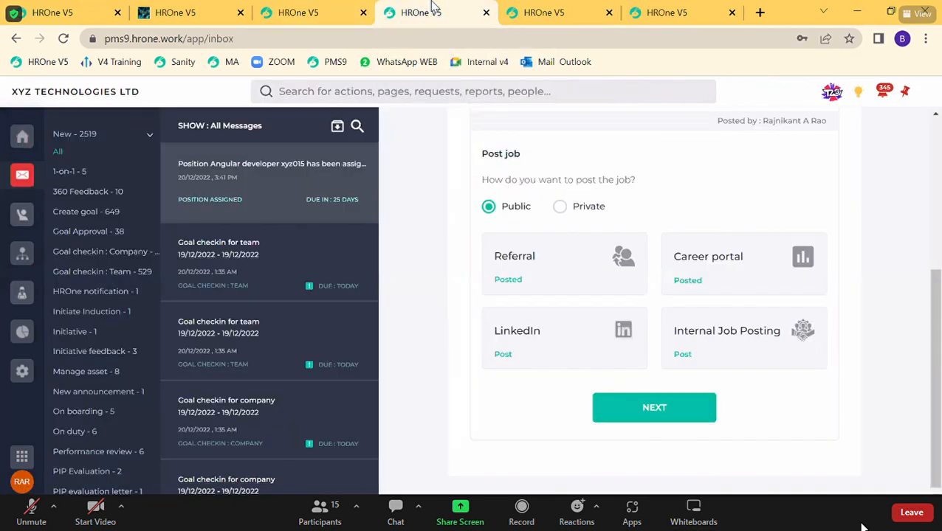
pyautogui.click(211, 15)
pyautogui.scroll(10, 412, 359)
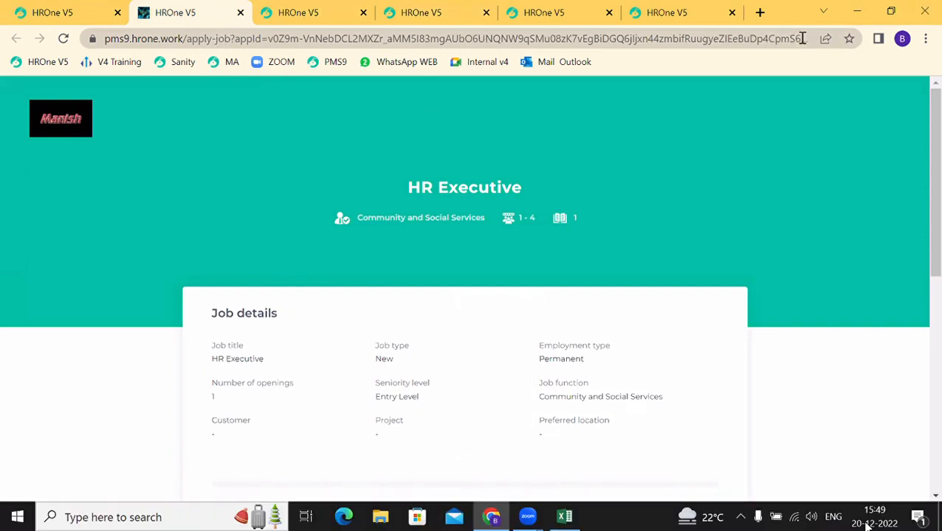
pyautogui.moveTo(803, 39); pyautogui.dragTo(232, 44)
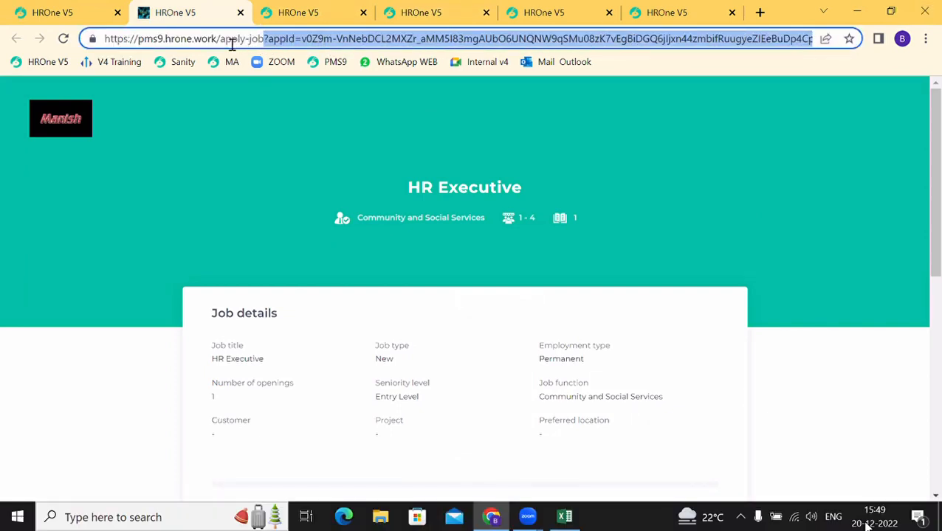
pyautogui.hotkey('ctrl', 'v')
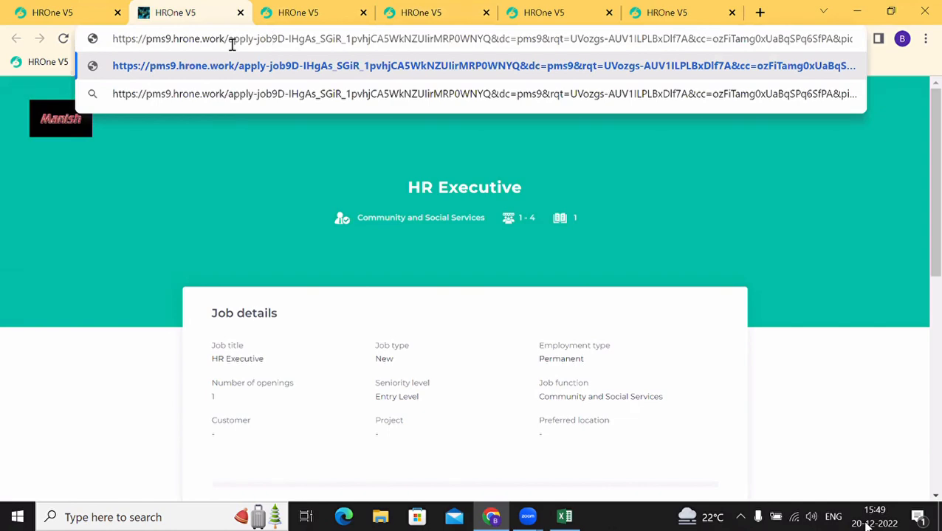
# Step: Close the HR Executive job tab and return to the processes search page
pyautogui.click(240, 13)
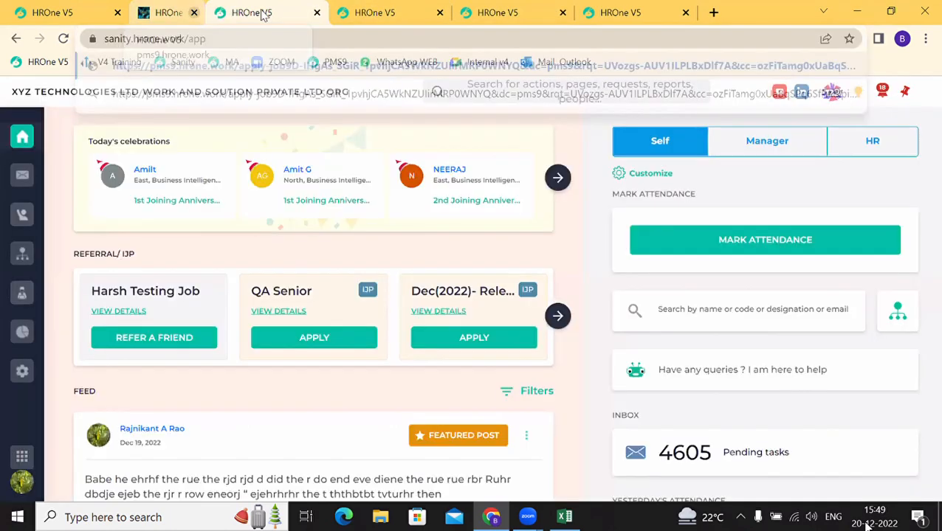
pyautogui.click(296, 13)
pyautogui.click(405, 15)
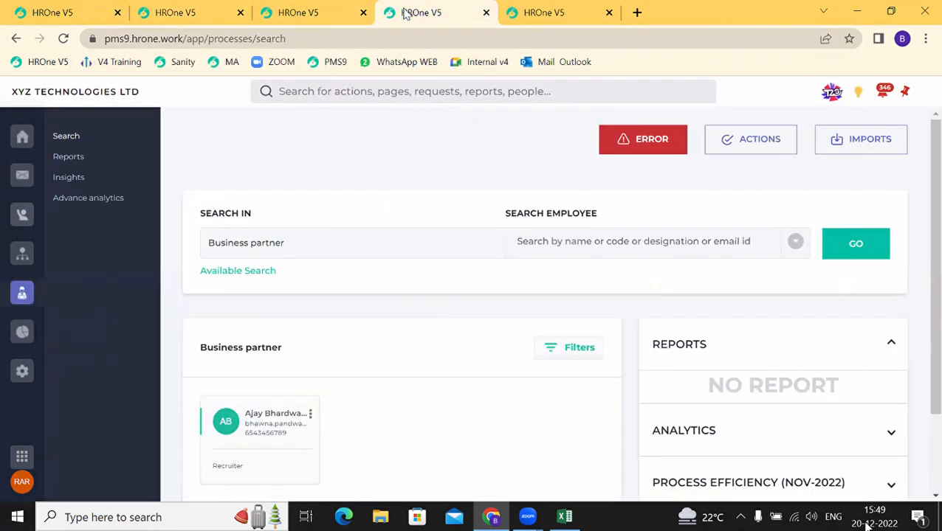
# Step: Go through Setup > Recruitment > Settings to the Career portal section and preview the portal
pyautogui.click(19, 373)
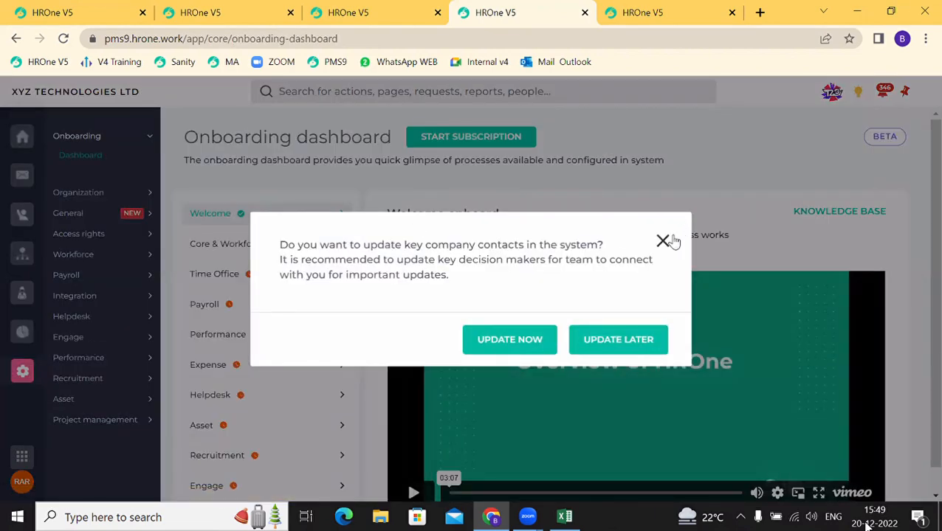
pyautogui.click(664, 240)
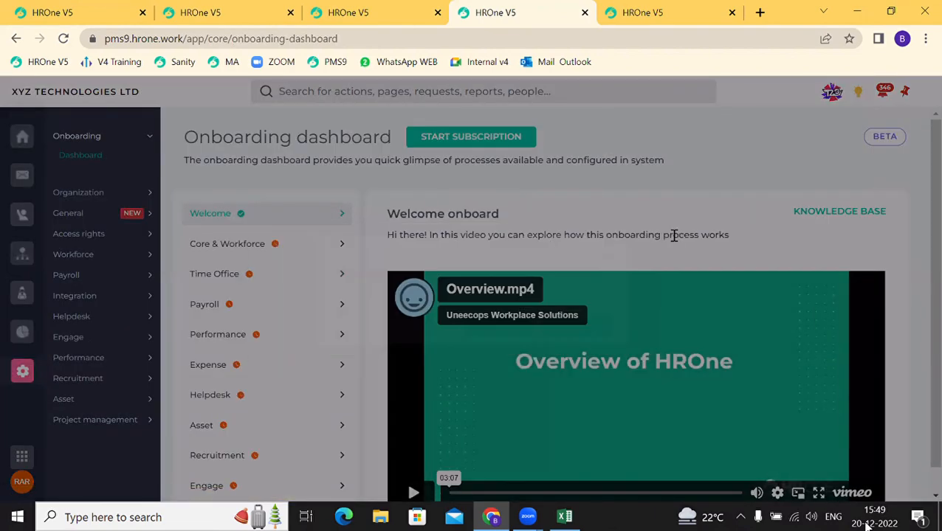
pyautogui.click(77, 380)
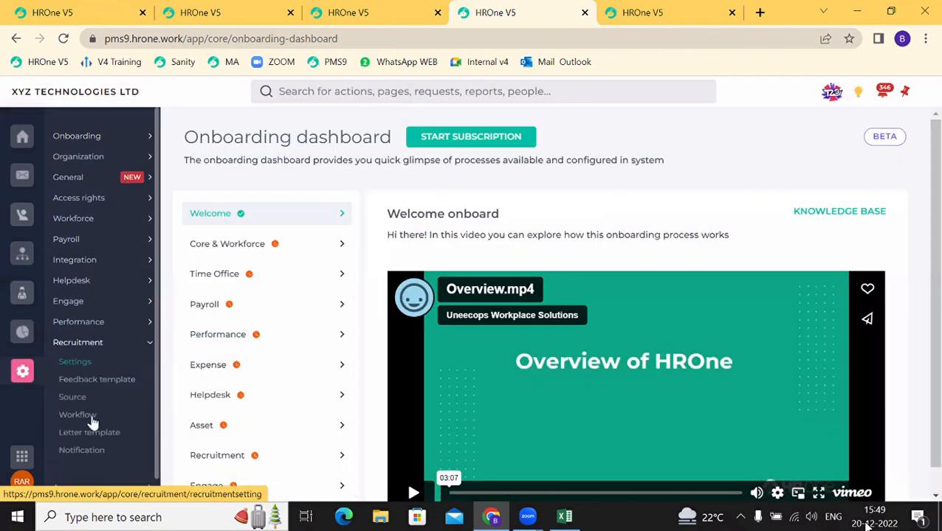
pyautogui.click(78, 363)
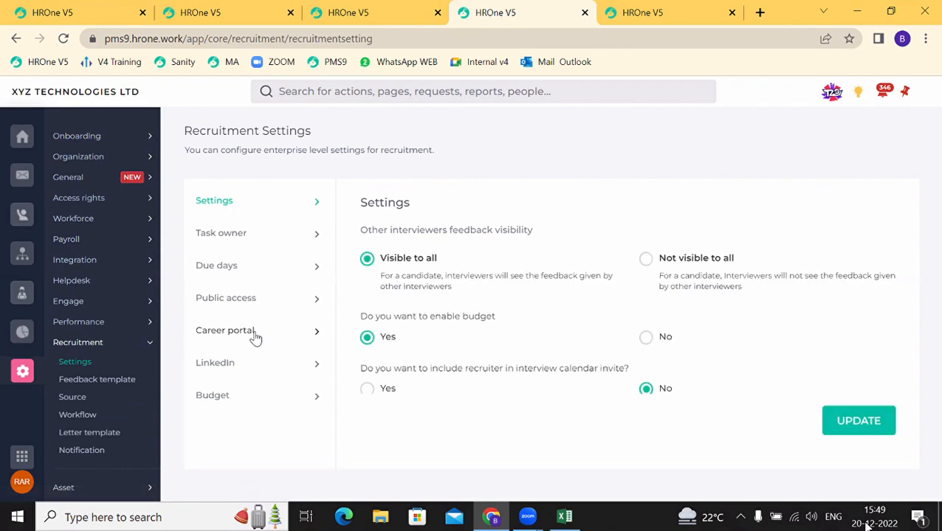
pyautogui.click(255, 338)
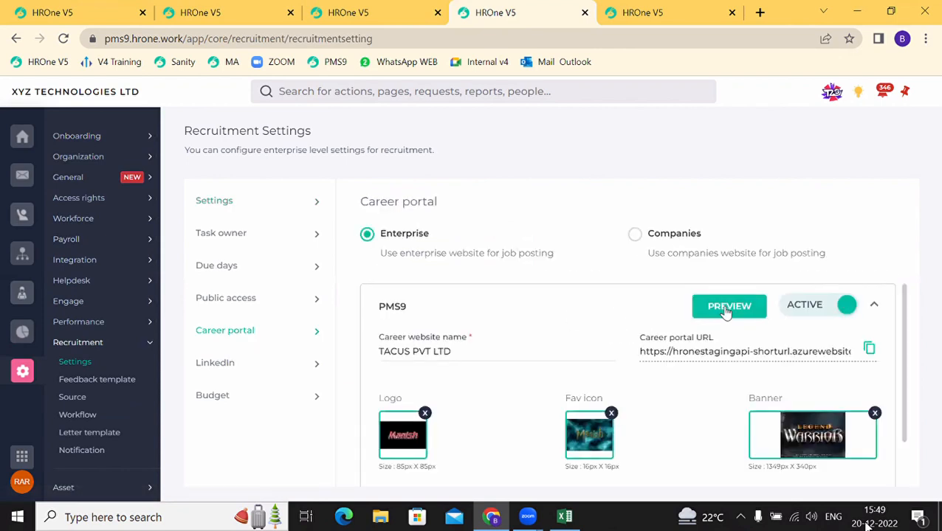
pyautogui.click(727, 307)
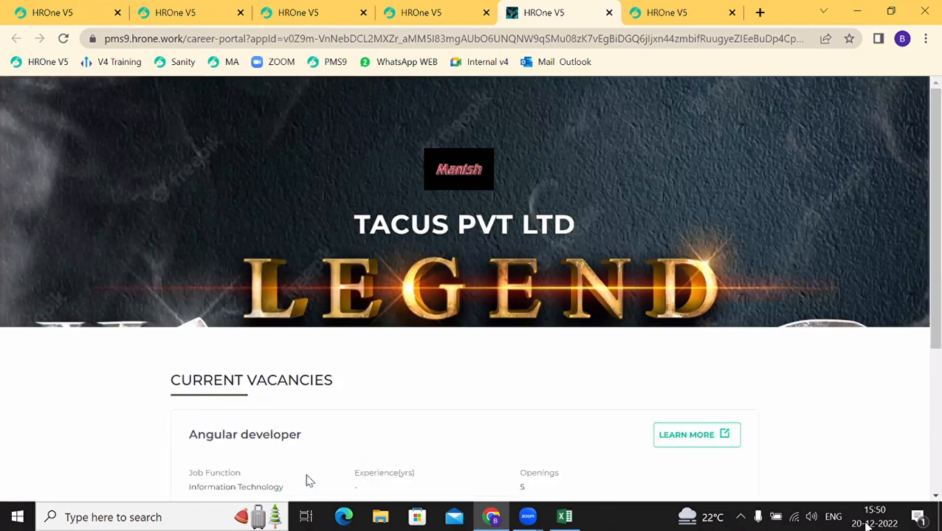
# Step: Open the Angular developer vacancy details on the public career portal
pyautogui.scroll(-2, 309, 482)
pyautogui.moveTo(197, 281); pyautogui.dragTo(284, 281)
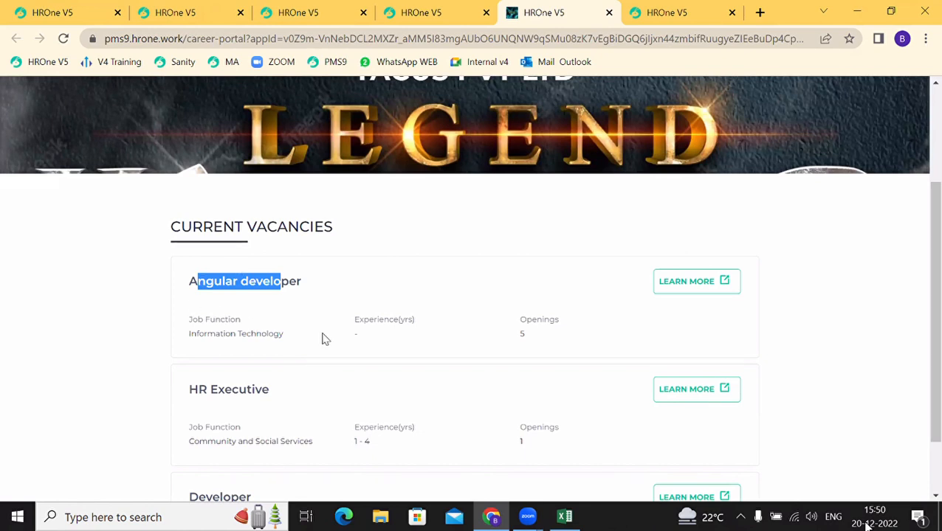
pyautogui.click(694, 294)
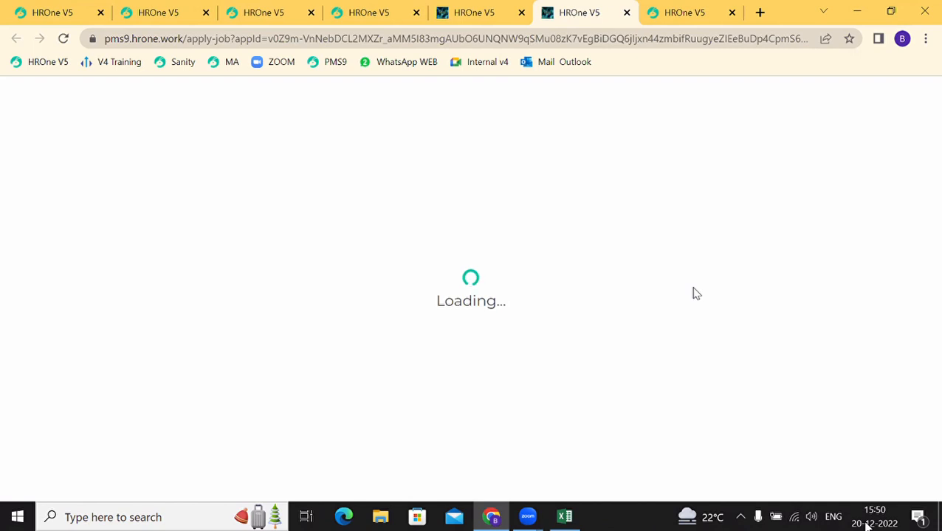
pyautogui.scroll(-15, 523, 310)
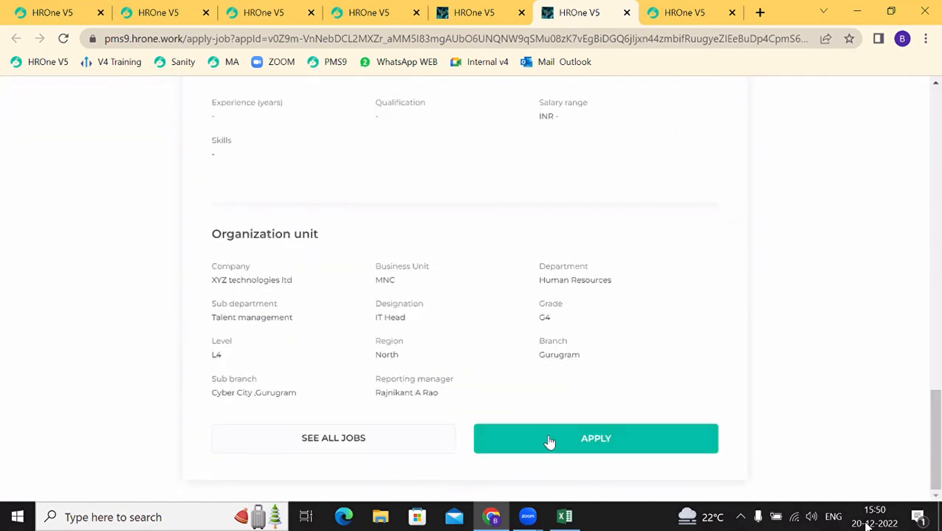
# Step: Try applying as a candidate, dismiss the sign-in dialog, and return to the inbox tab
pyautogui.click(548, 442)
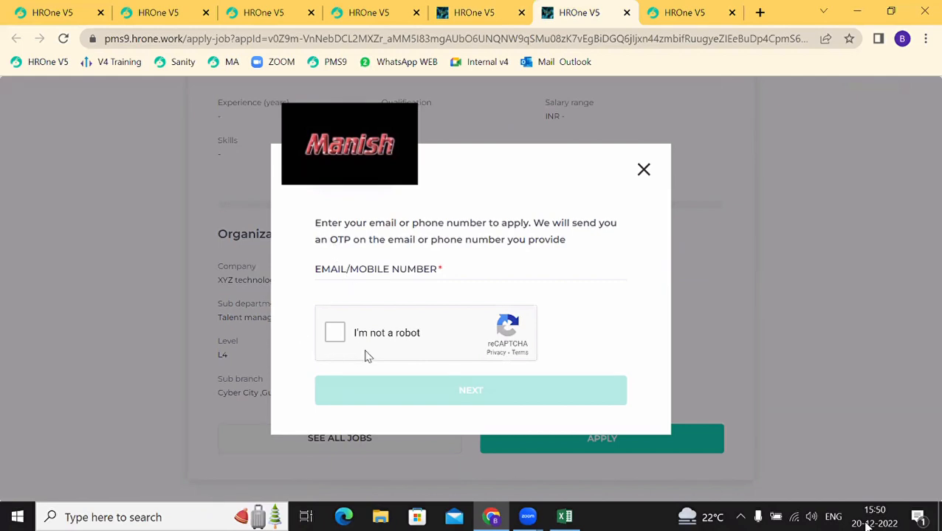
pyautogui.click(643, 170)
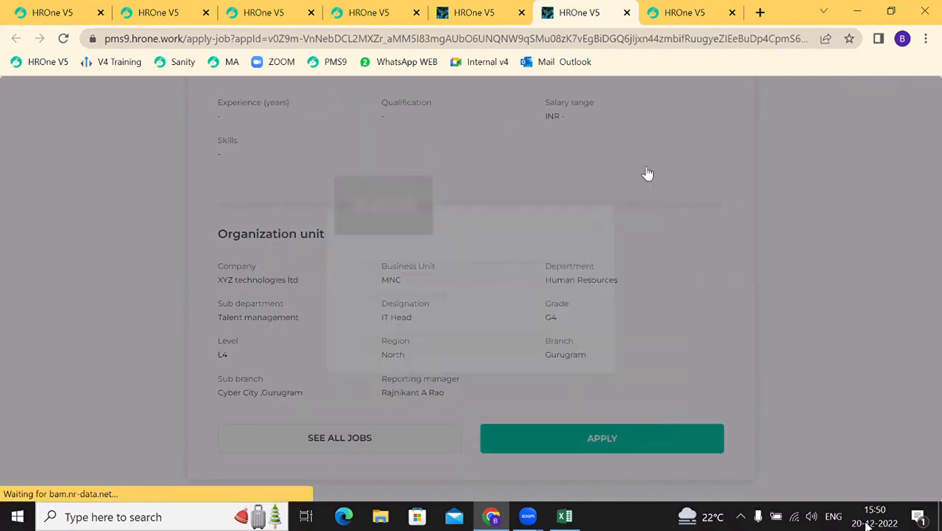
pyautogui.click(361, 12)
pyautogui.click(271, 10)
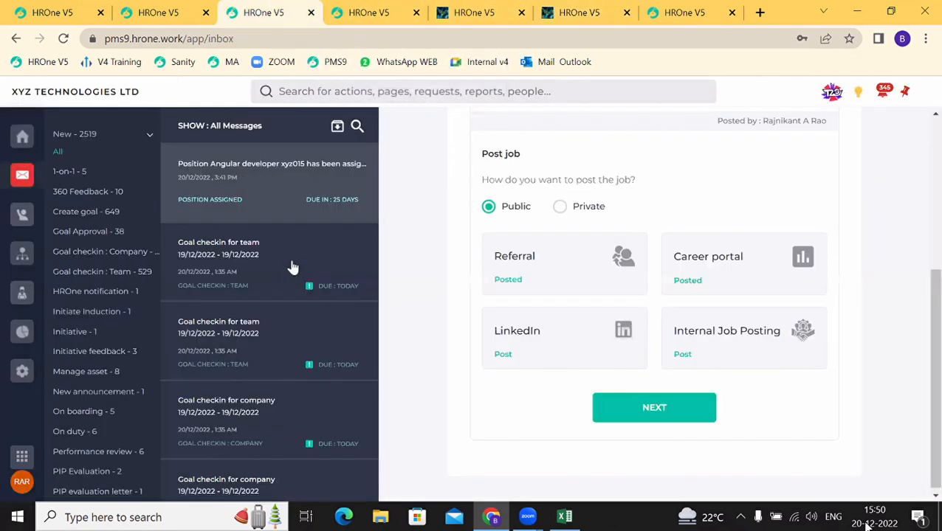
# Step: Complete the public posting so the hiring summary shows 4 openings and 0 candidates
pyautogui.click(644, 419)
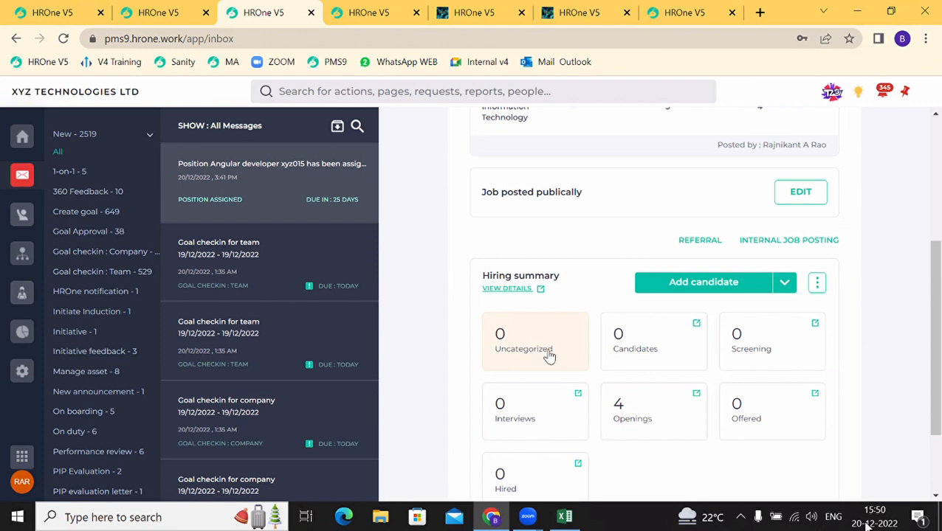
pyautogui.click(692, 293)
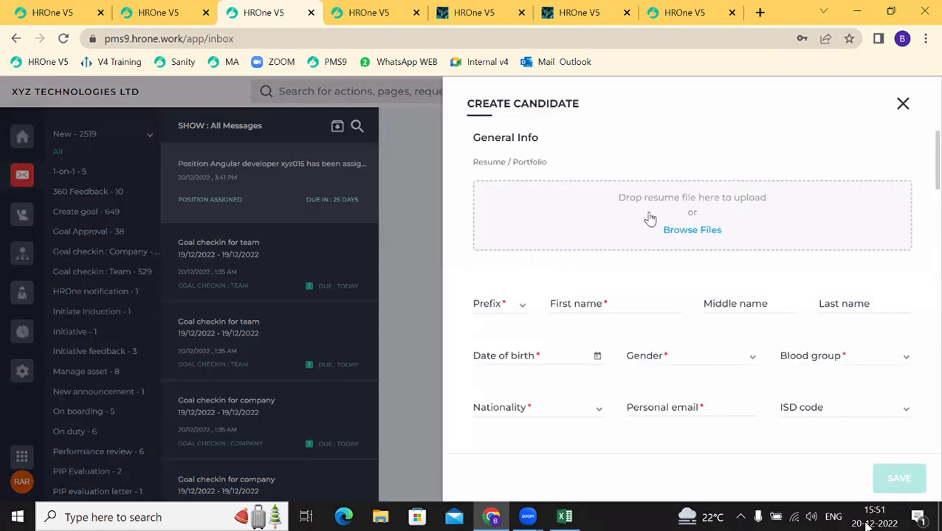
pyautogui.scroll(-4, 540, 418)
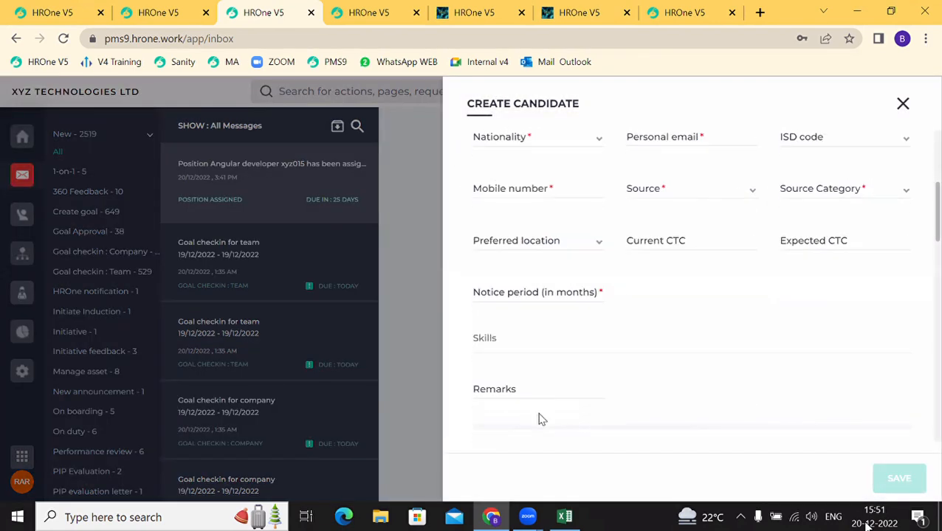
pyautogui.scroll(-5, 540, 419)
pyautogui.scroll(8, 541, 419)
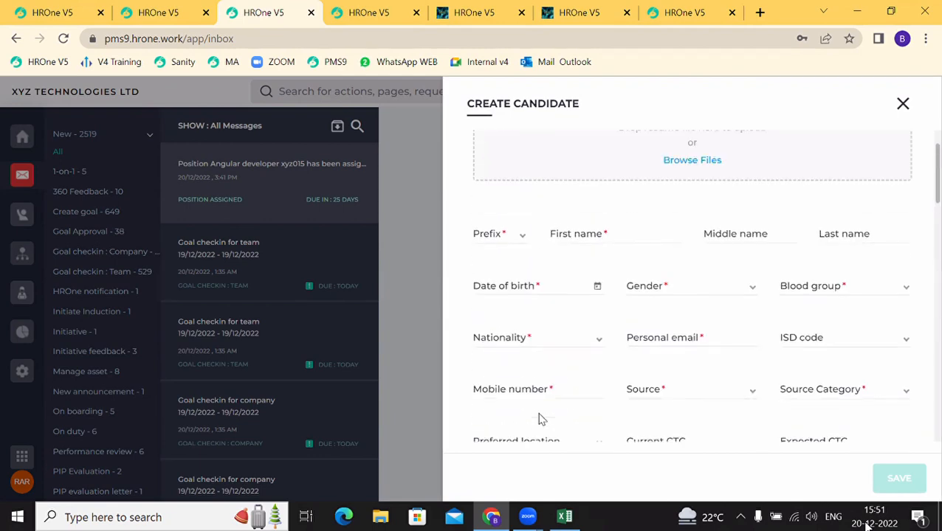
pyautogui.scroll(1, 540, 419)
pyautogui.scroll(-3, 541, 418)
pyautogui.scroll(4, 540, 420)
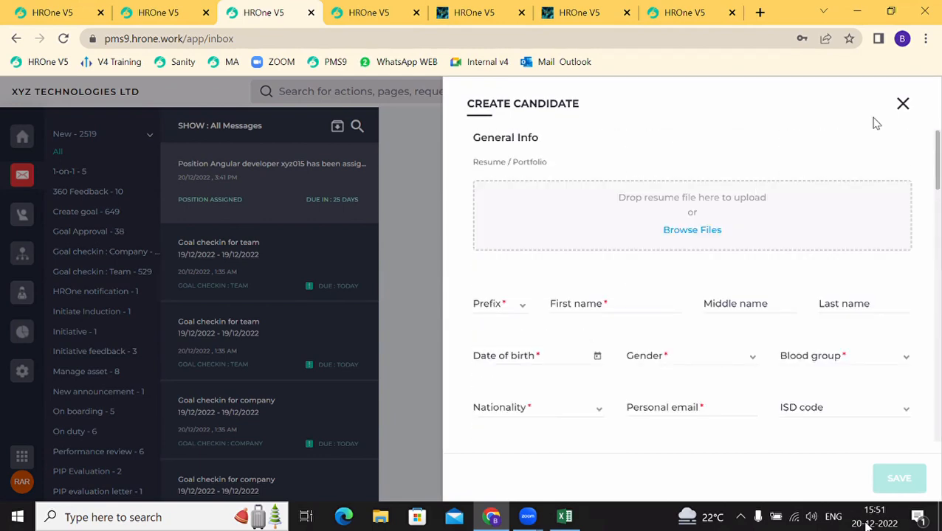
pyautogui.click(902, 103)
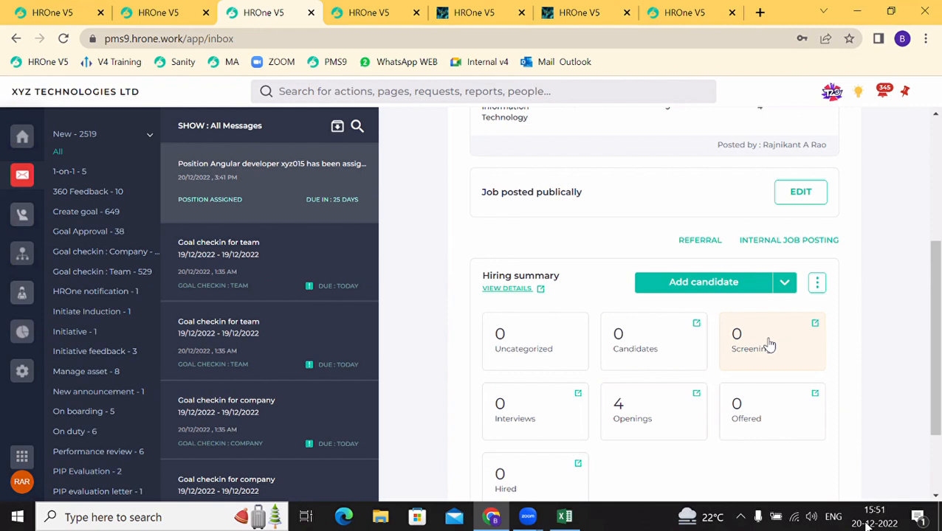
# Step: Look at the import-from-file option for adding candidates, then close it and return to the inbox
pyautogui.click(784, 284)
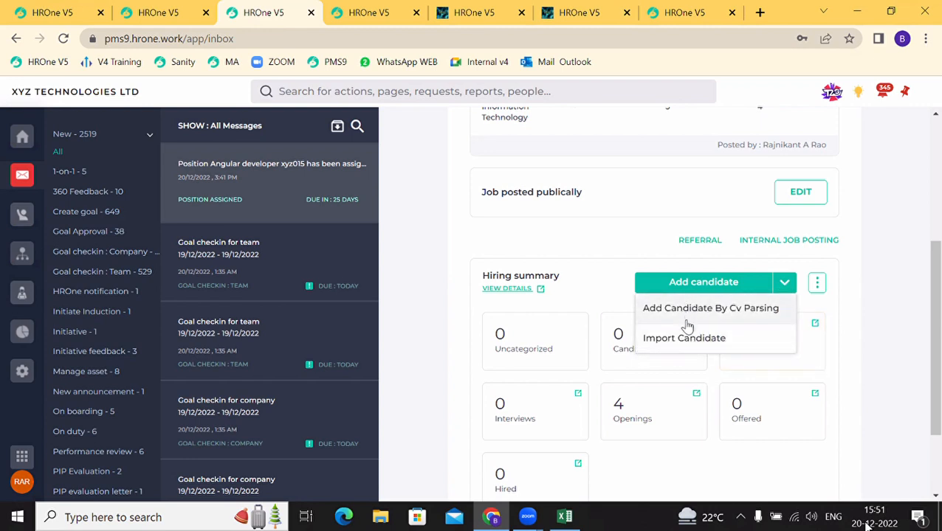
pyautogui.click(694, 349)
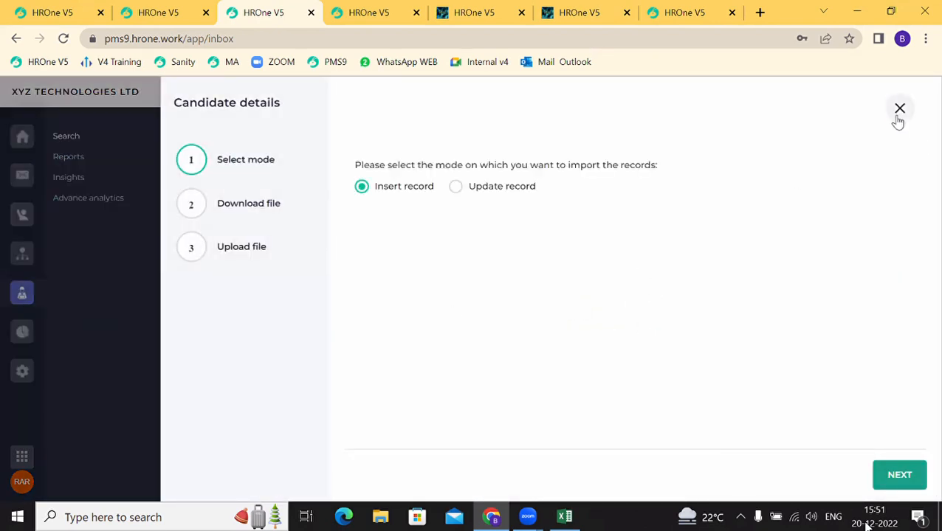
pyautogui.click(899, 110)
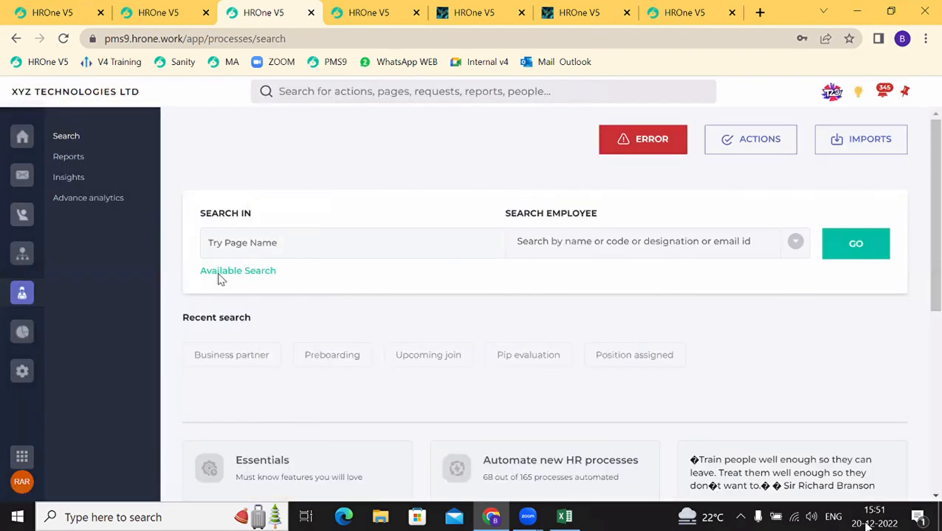
pyautogui.click(23, 177)
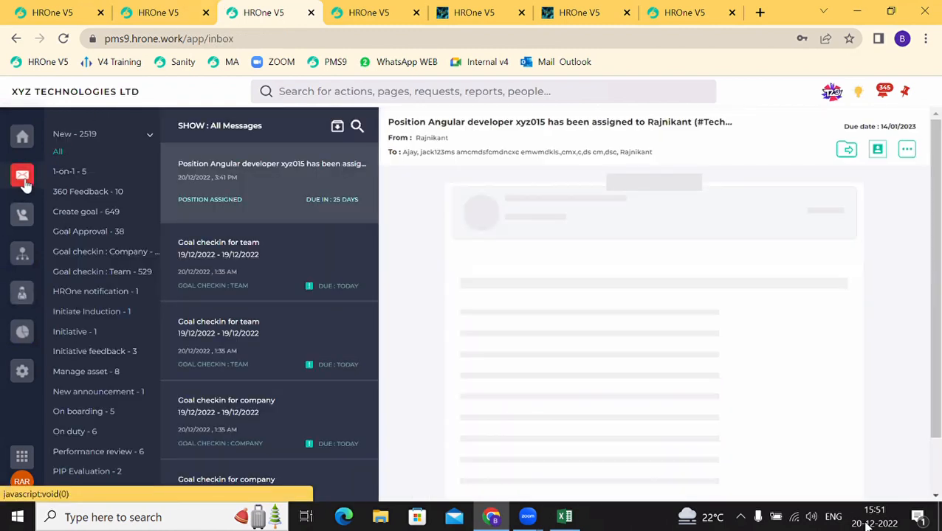
pyautogui.scroll(-3, 658, 348)
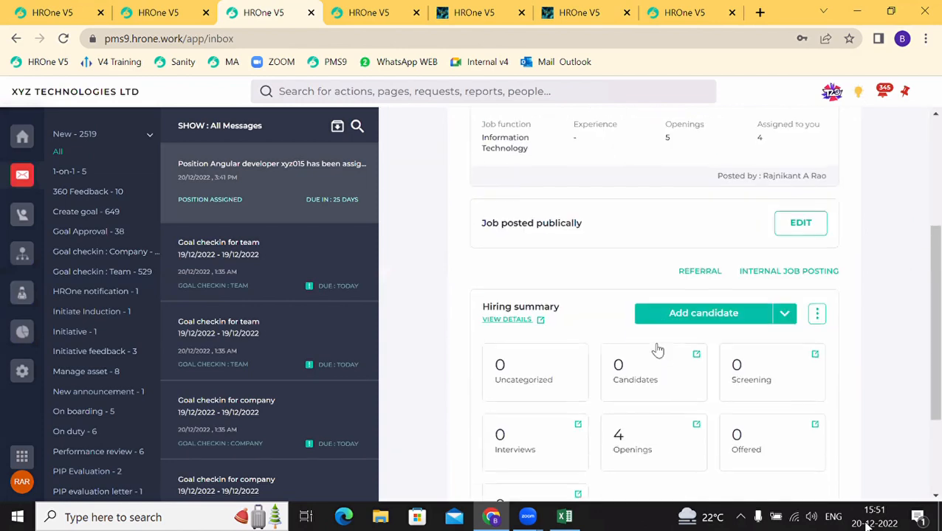
# Step: Add two talent-pool candidates, including CANDIDATE01, to the Angular Developer job
pyautogui.click(783, 314)
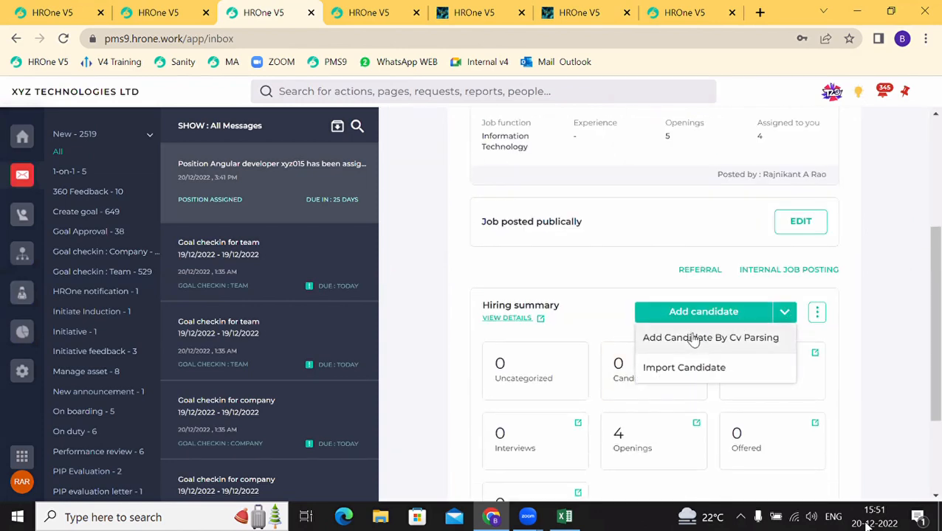
pyautogui.click(816, 313)
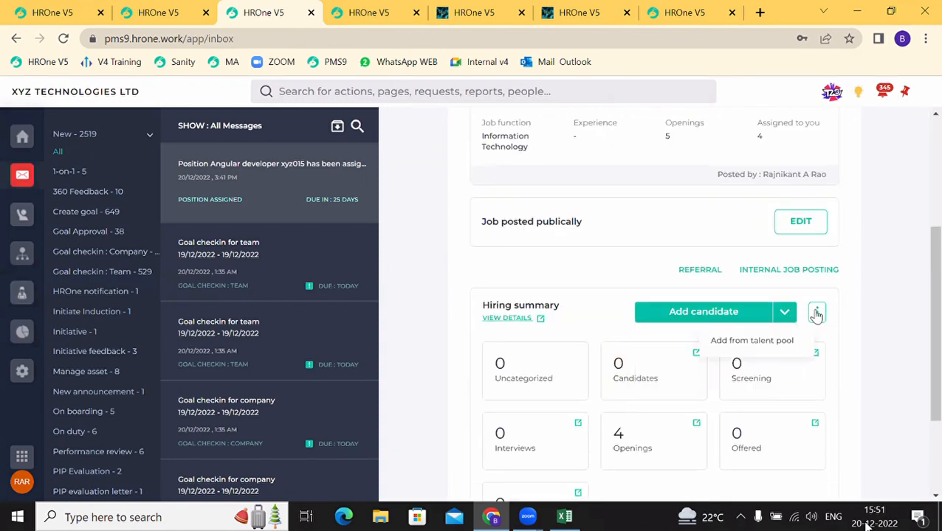
pyautogui.click(740, 340)
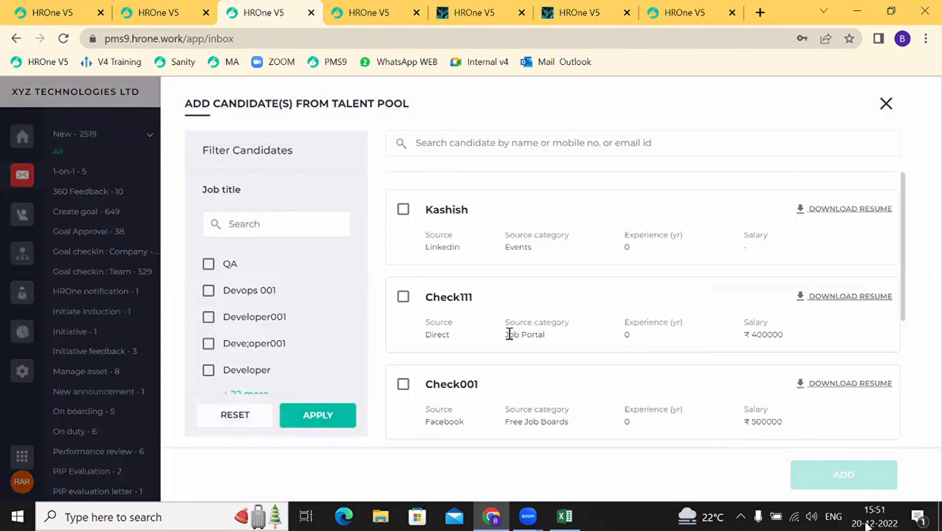
pyautogui.scroll(-2, 510, 334)
pyautogui.scroll(2, 510, 335)
pyautogui.scroll(-2, 509, 335)
pyautogui.scroll(1, 508, 337)
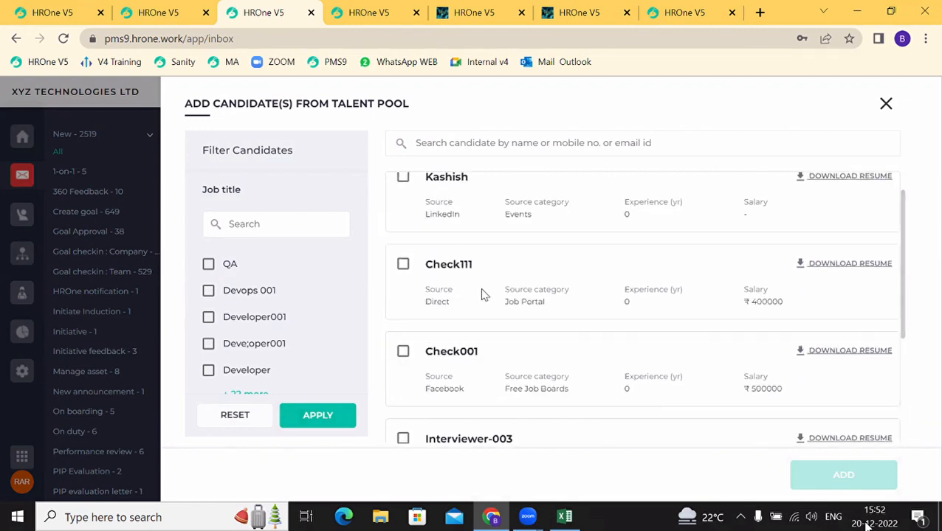
pyautogui.scroll(-2, 438, 305)
pyautogui.scroll(-2, 437, 308)
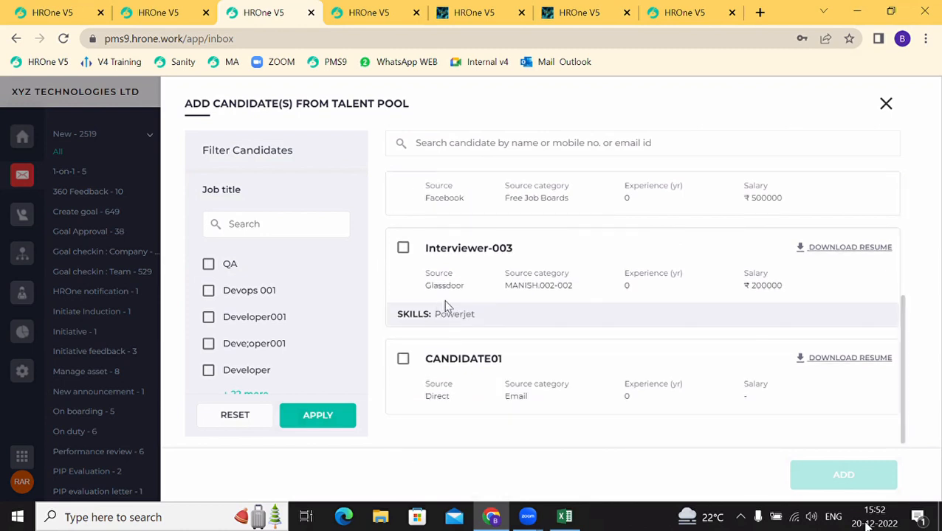
pyautogui.scroll(3, 445, 311)
pyautogui.click(403, 210)
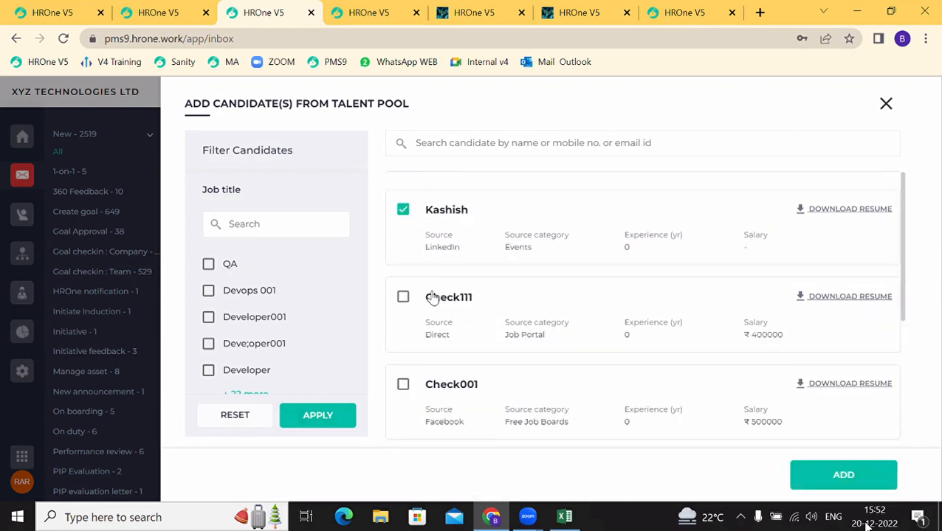
pyautogui.scroll(-3, 434, 295)
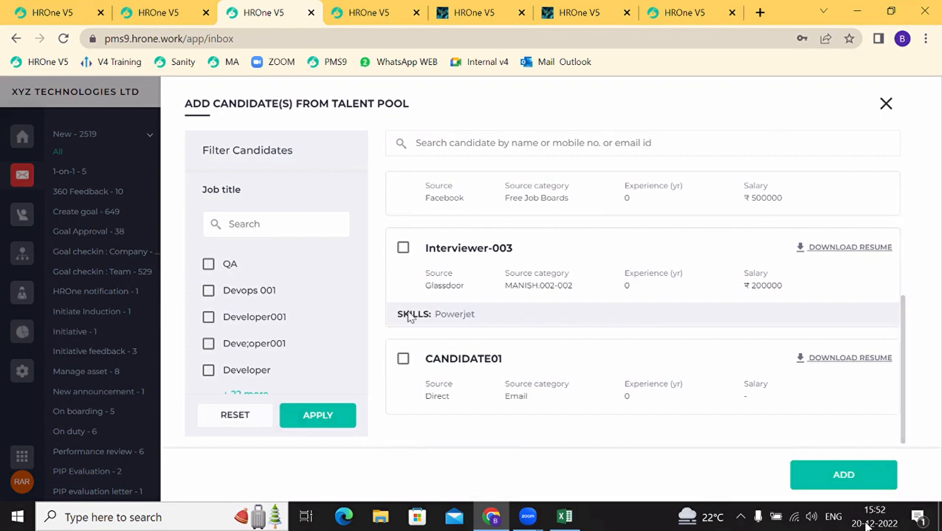
pyautogui.click(403, 360)
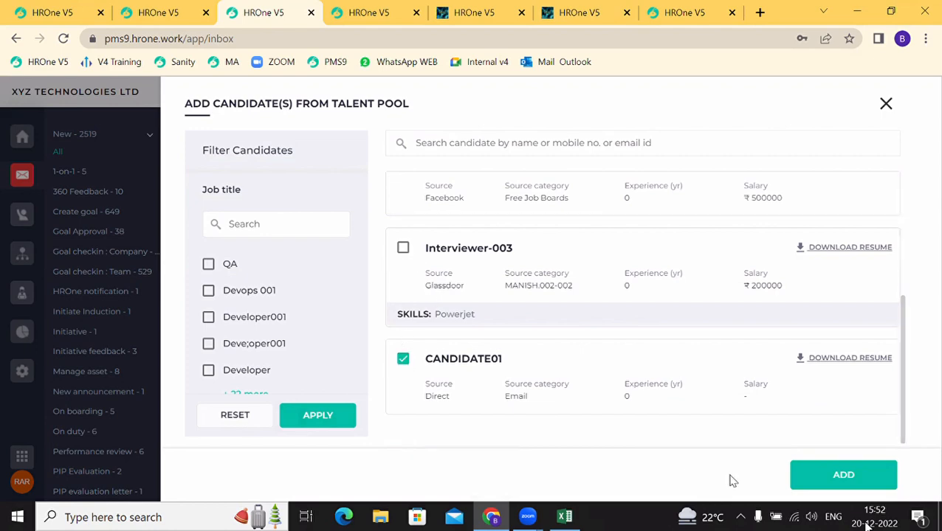
pyautogui.click(836, 476)
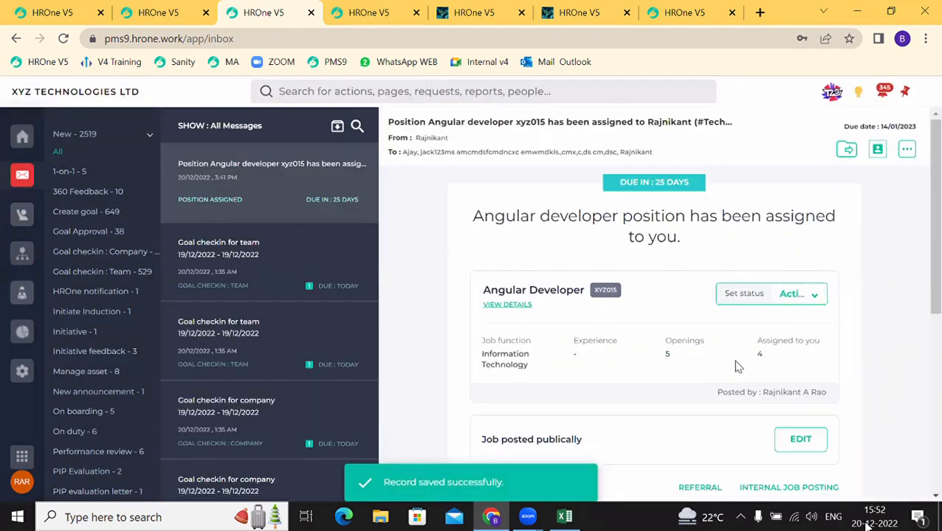
# Step: Check the job's Referral and Internal Job Posting lists, both empty, then return to Recruitment Settings
pyautogui.scroll(-1, 746, 435)
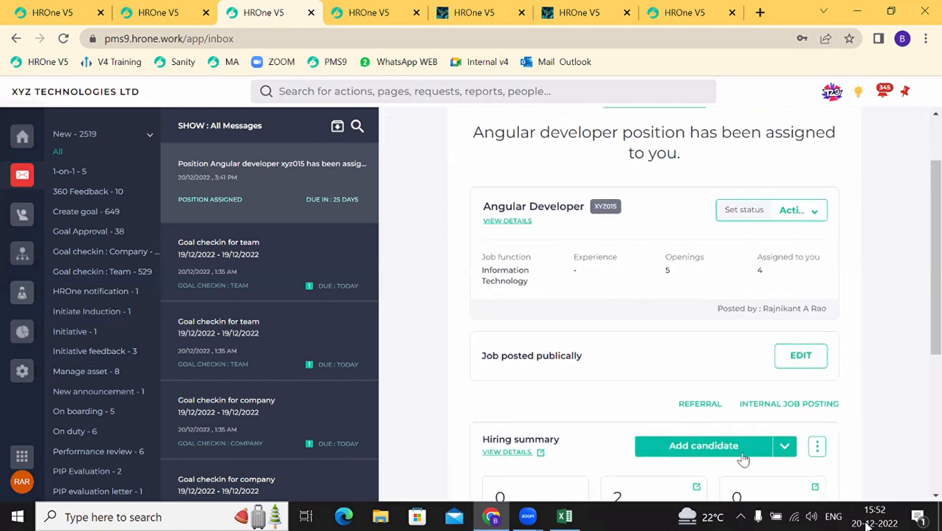
pyautogui.scroll(-1, 816, 455)
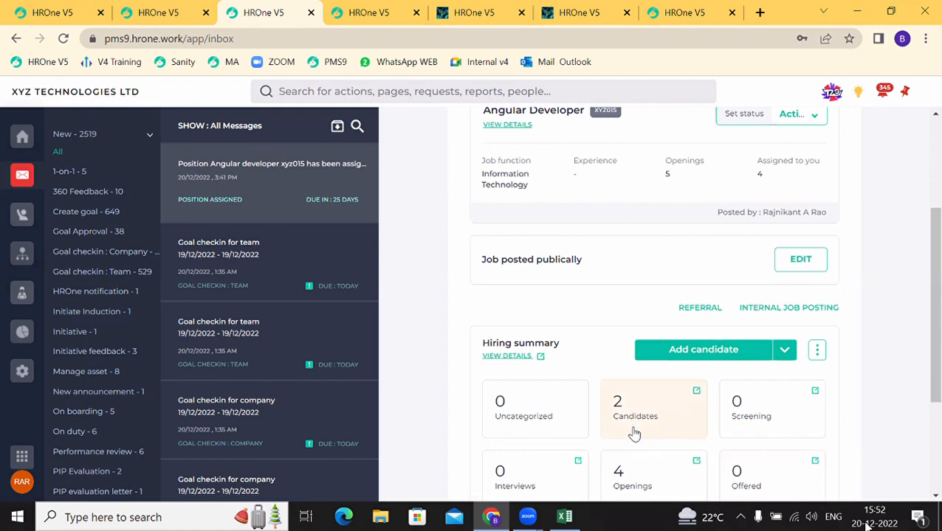
pyautogui.click(701, 310)
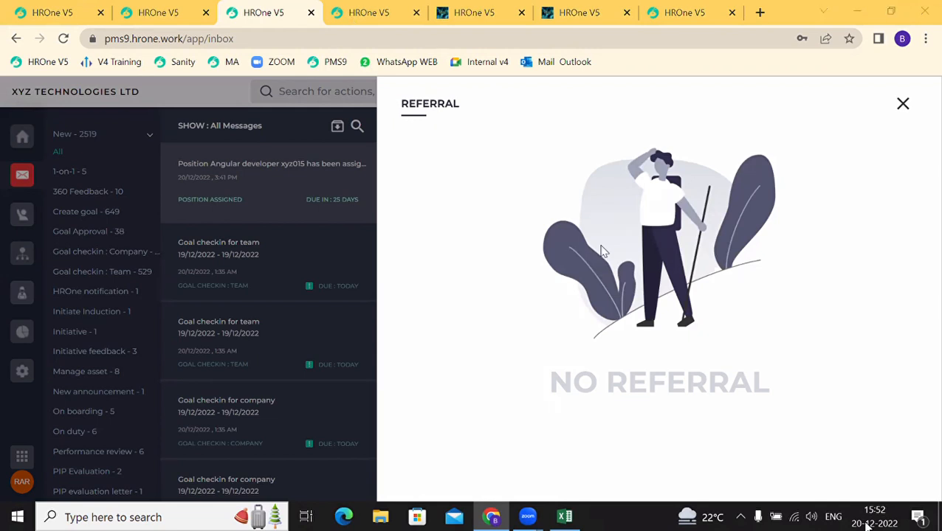
pyautogui.click(902, 104)
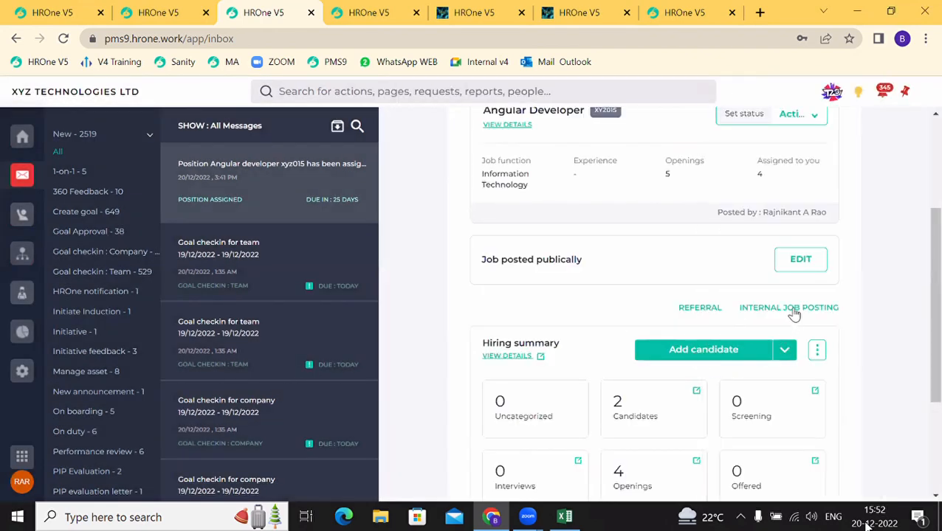
pyautogui.click(790, 308)
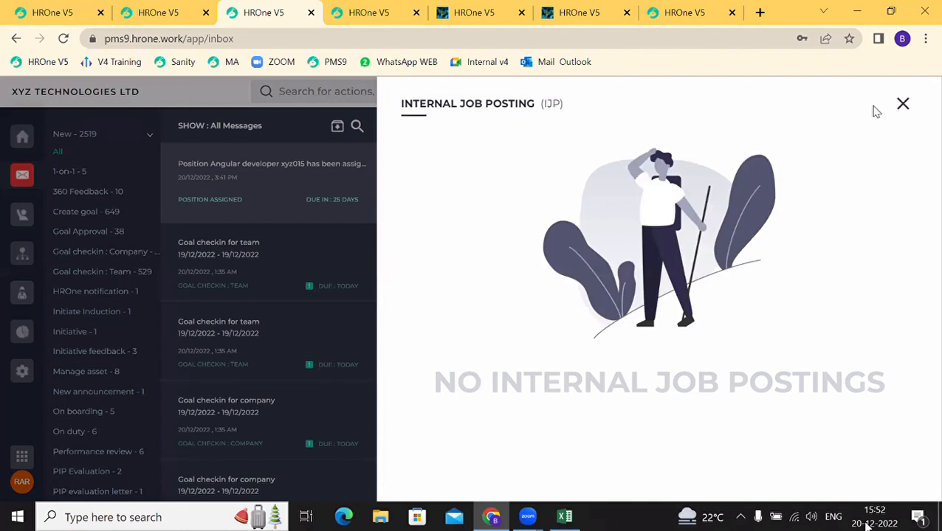
pyautogui.click(901, 106)
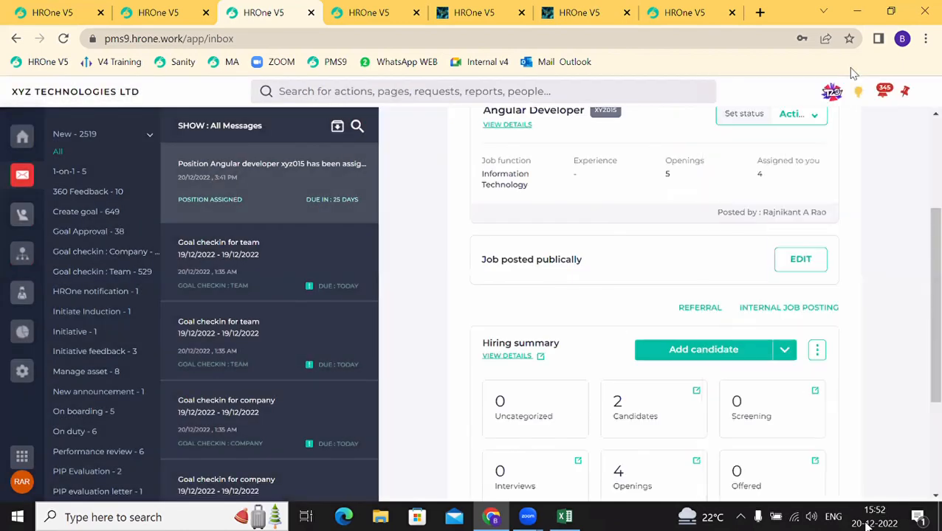
pyautogui.click(369, 13)
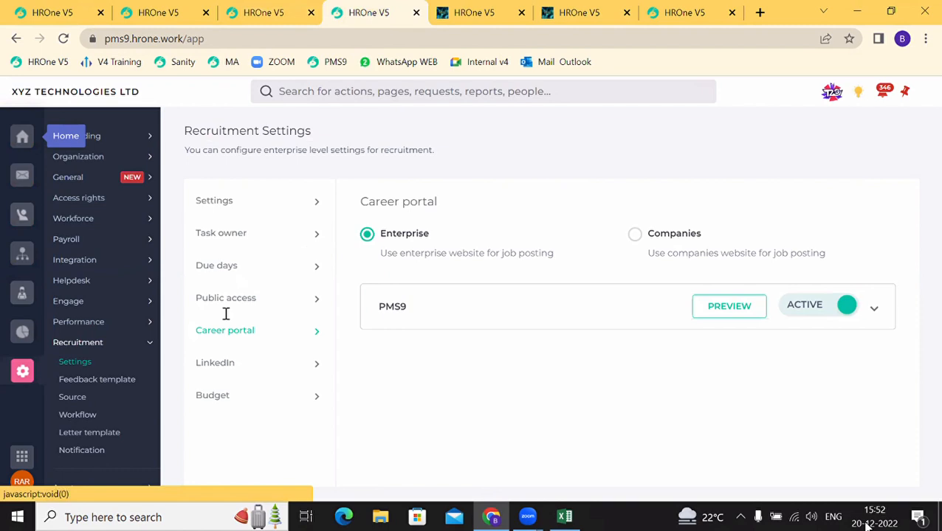
# Step: Refer a candidate for the Angular Developer job with their name, email and phone number, and send it
pyautogui.scroll(-2, 225, 313)
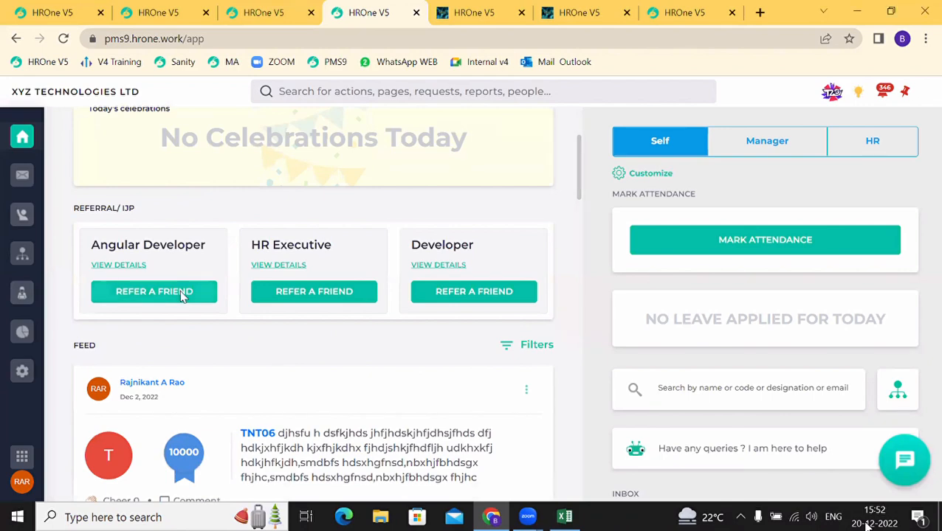
pyautogui.click(153, 292)
pyautogui.click(666, 174)
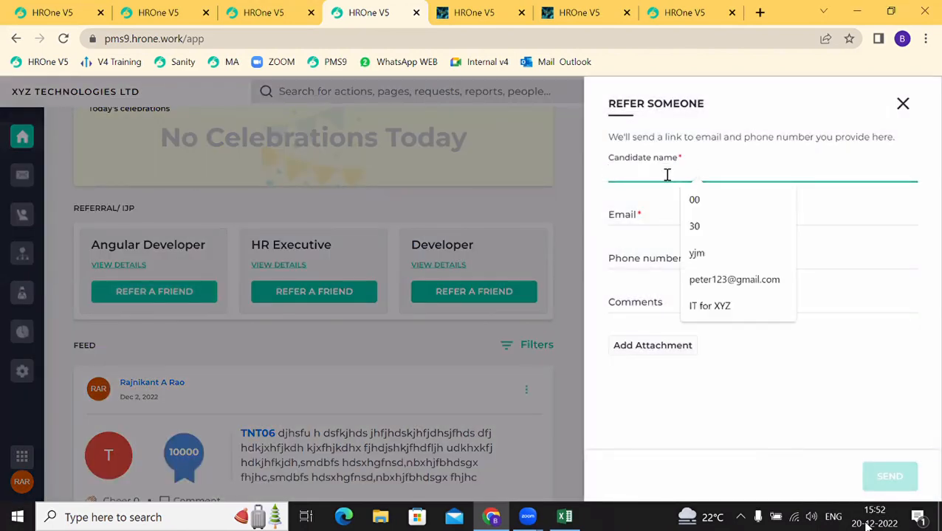
pyautogui.write('Peter')
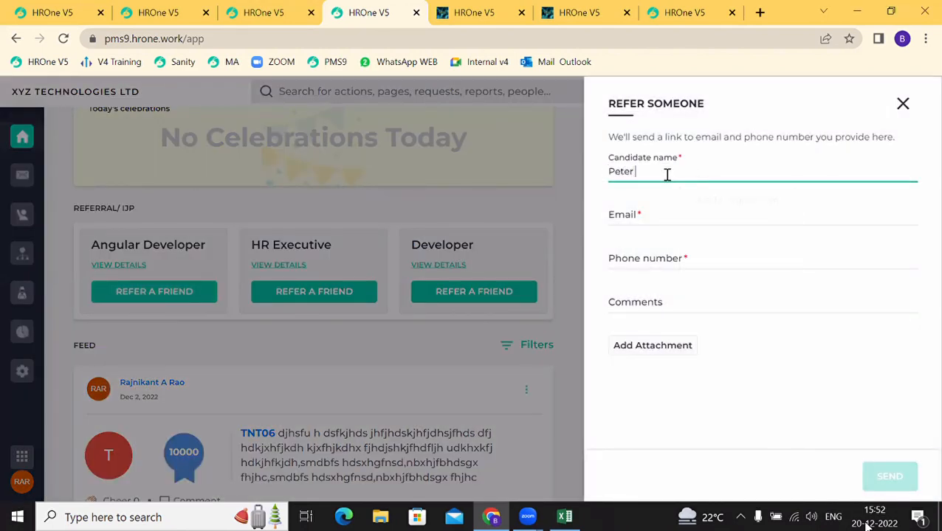
pyautogui.click(620, 215)
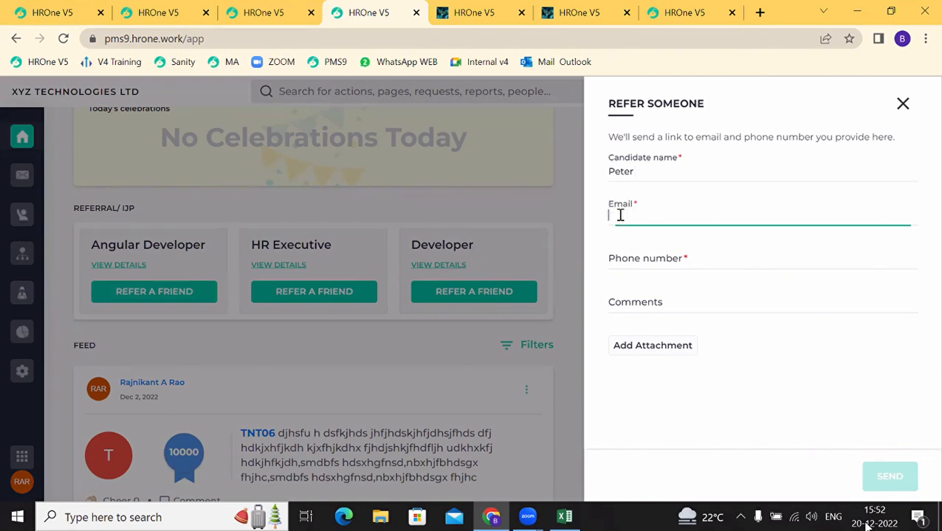
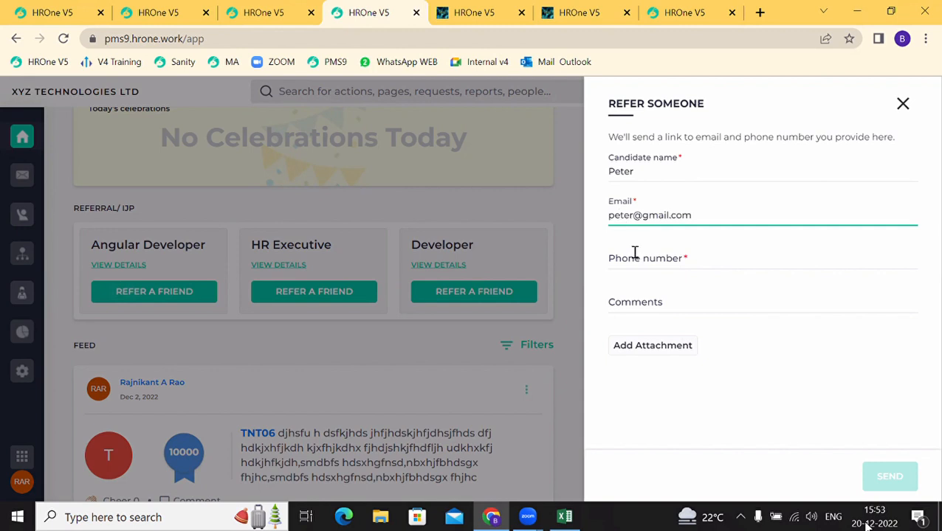
pyautogui.click(638, 259)
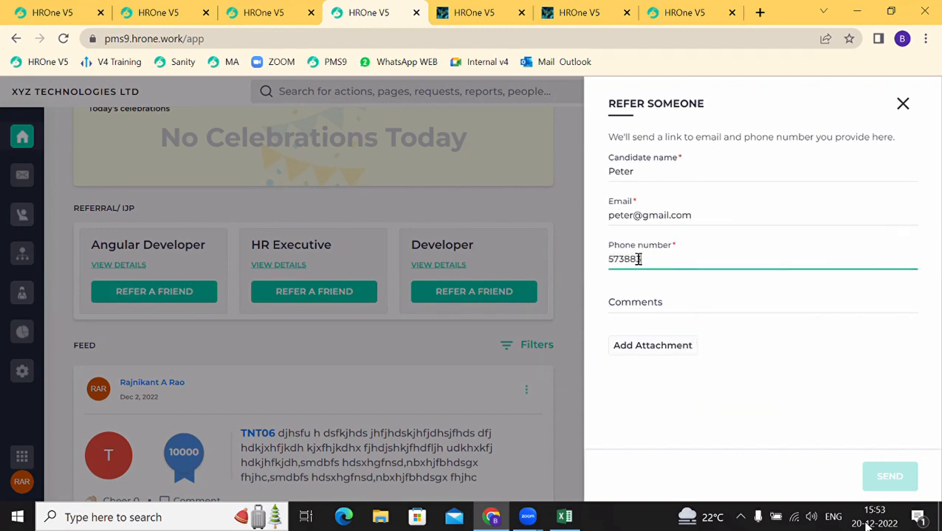
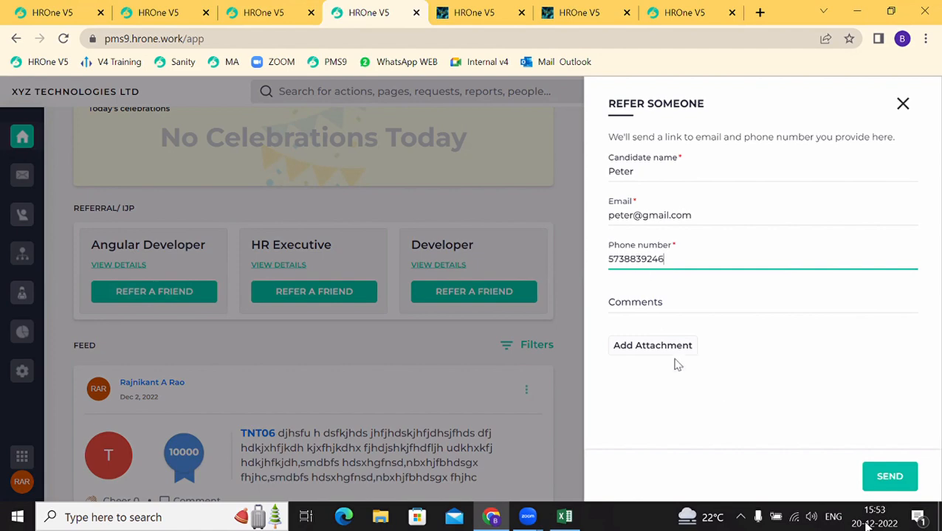
pyautogui.click(876, 478)
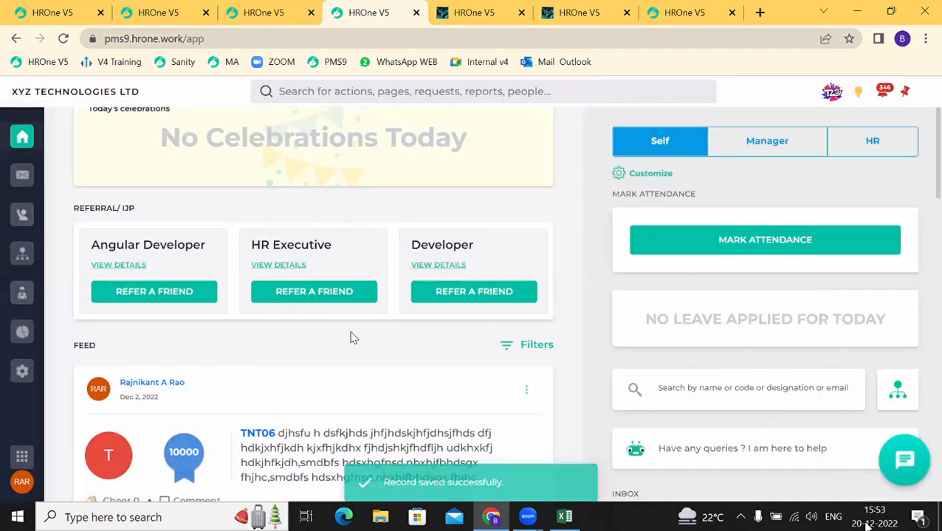
# Step: Go back to the inbox and reopen the Angular developer position message
pyautogui.click(305, 15)
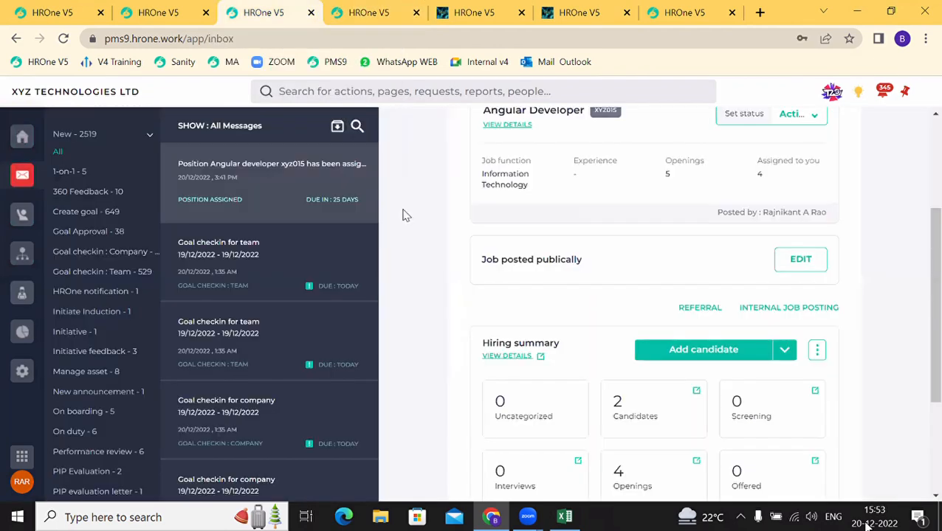
pyautogui.click(679, 398)
pyautogui.click(239, 10)
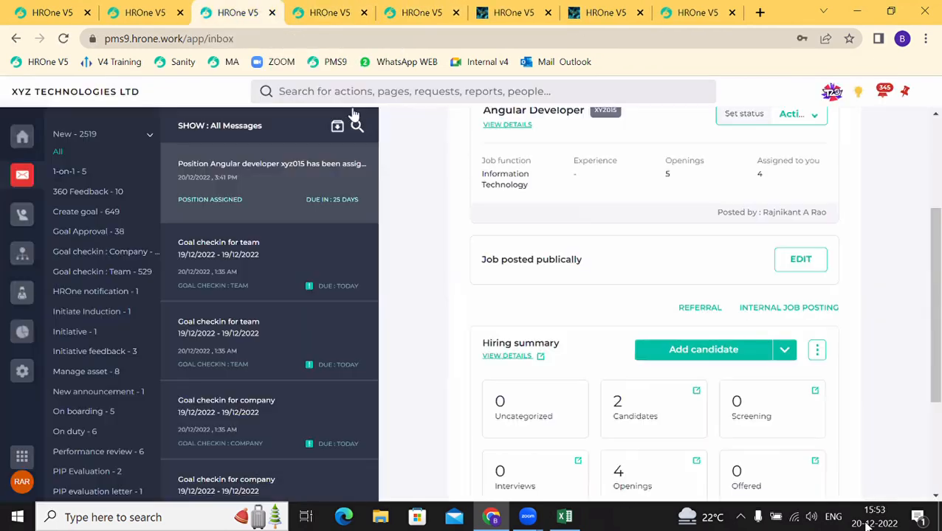
pyautogui.click(235, 258)
pyautogui.click(255, 200)
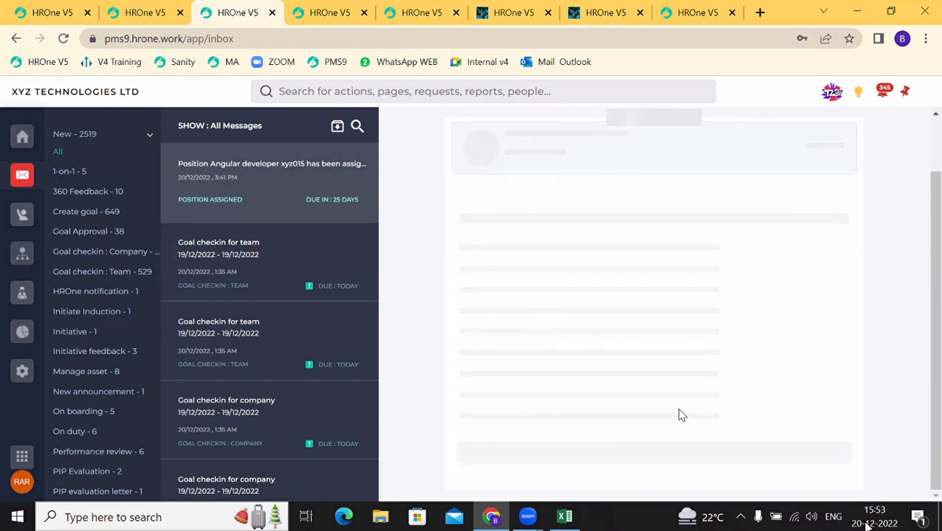
# Step: In the job's referrals, choose Convert to candidate for the Pending referred candidate
pyautogui.click(702, 427)
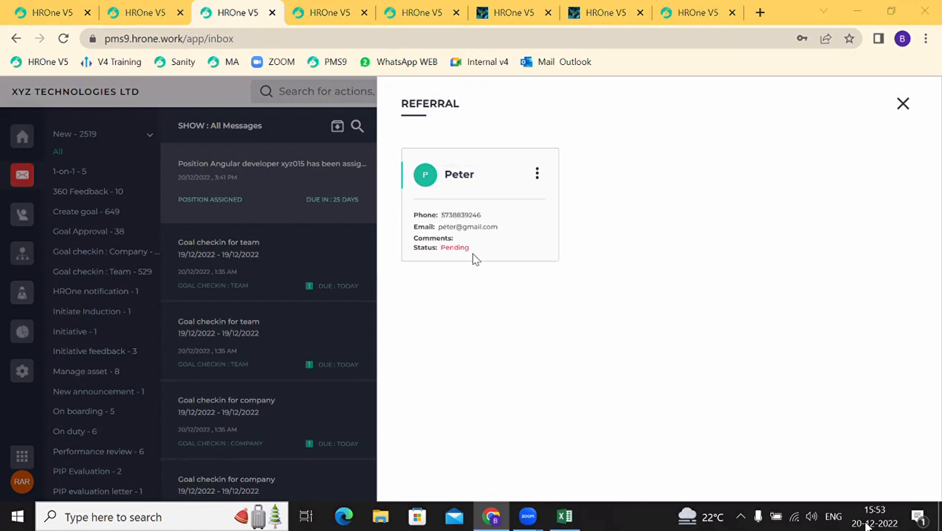
pyautogui.moveTo(473, 249); pyautogui.dragTo(442, 246)
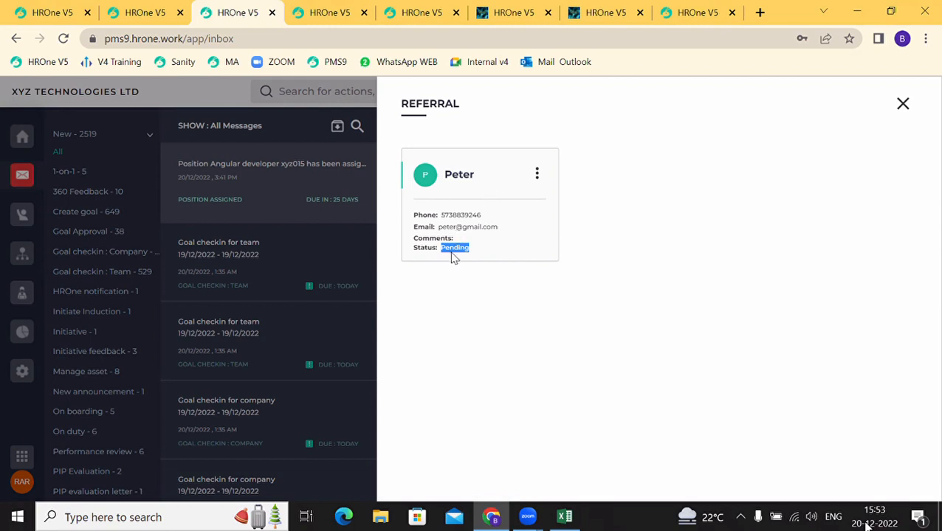
pyautogui.click(452, 256)
pyautogui.click(538, 174)
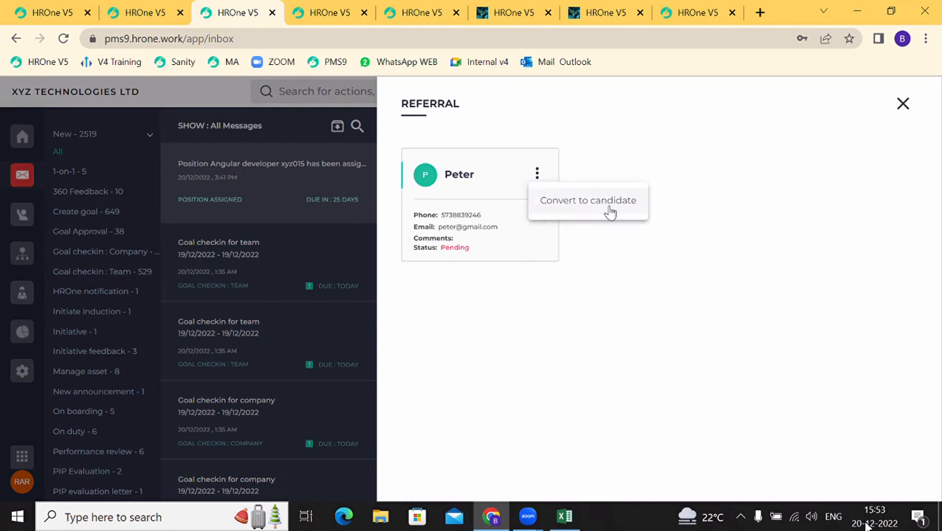
pyautogui.click(582, 205)
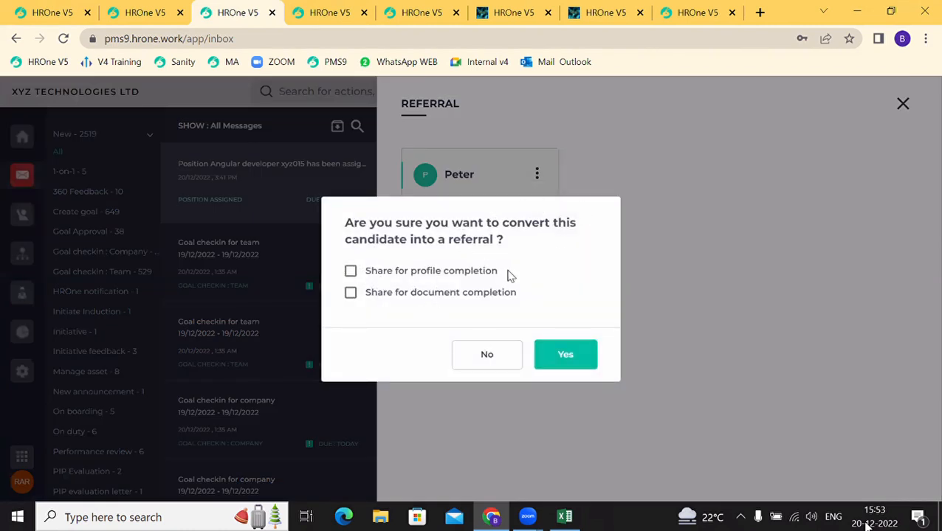
# Step: Confirm the conversion with profile and document sharing for completion both ticked
pyautogui.click(352, 273)
pyautogui.click(351, 293)
pyautogui.click(565, 356)
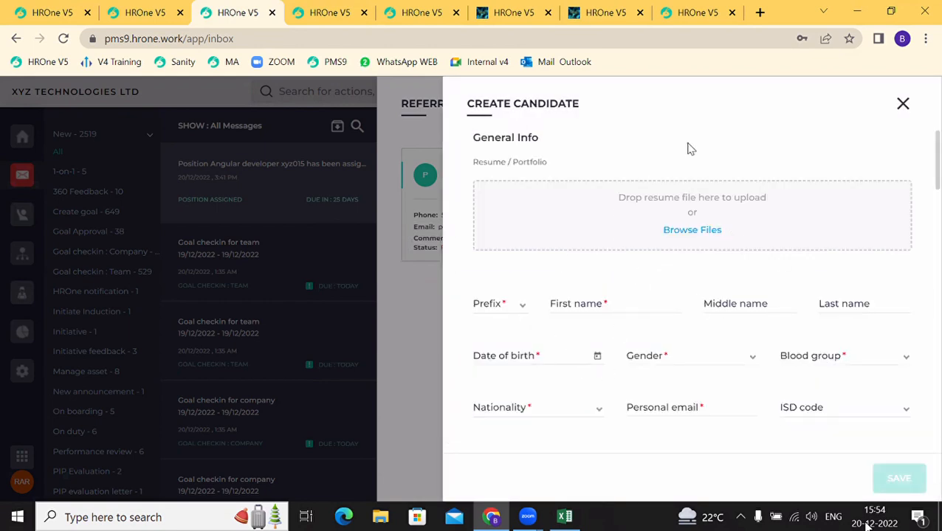
# Step: Review the Create Candidate form, then close it and the Referral list
pyautogui.scroll(-4, 705, 379)
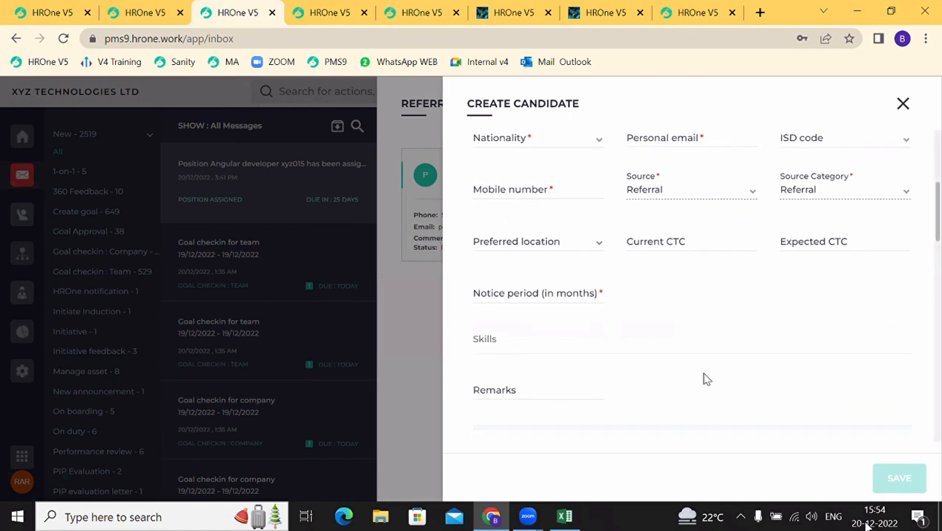
pyautogui.scroll(-10, 706, 380)
pyautogui.scroll(14, 704, 380)
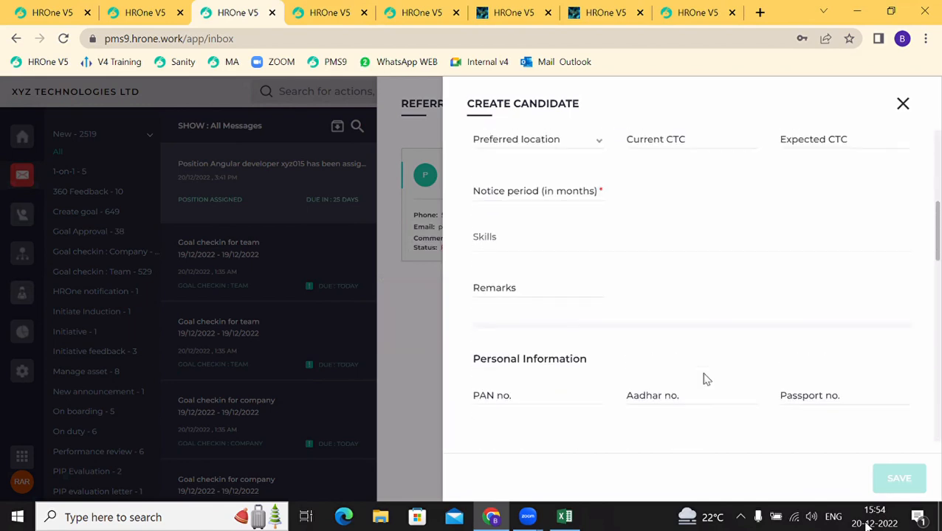
pyautogui.click(910, 112)
pyautogui.click(909, 114)
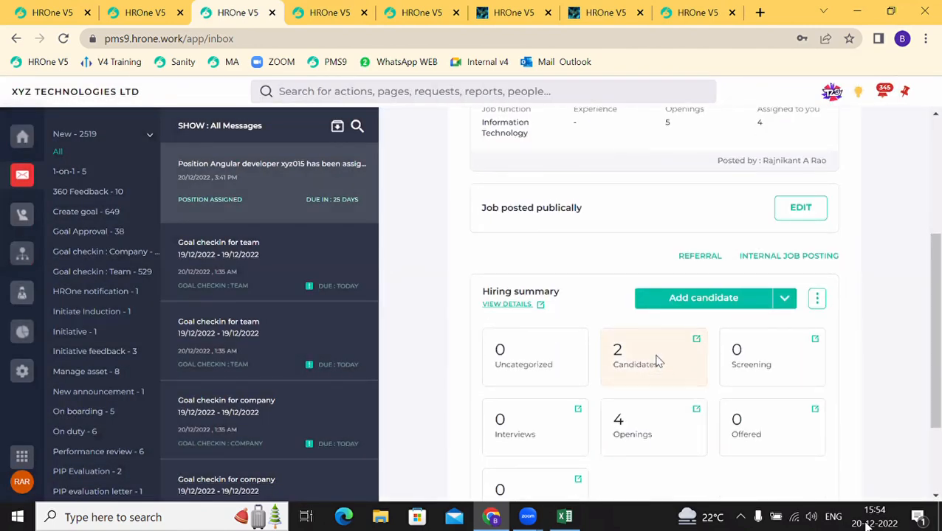
# Step: Open the Angular Developer candidate list showing 2 candidates and close the duplicate browser tabs
pyautogui.click(657, 361)
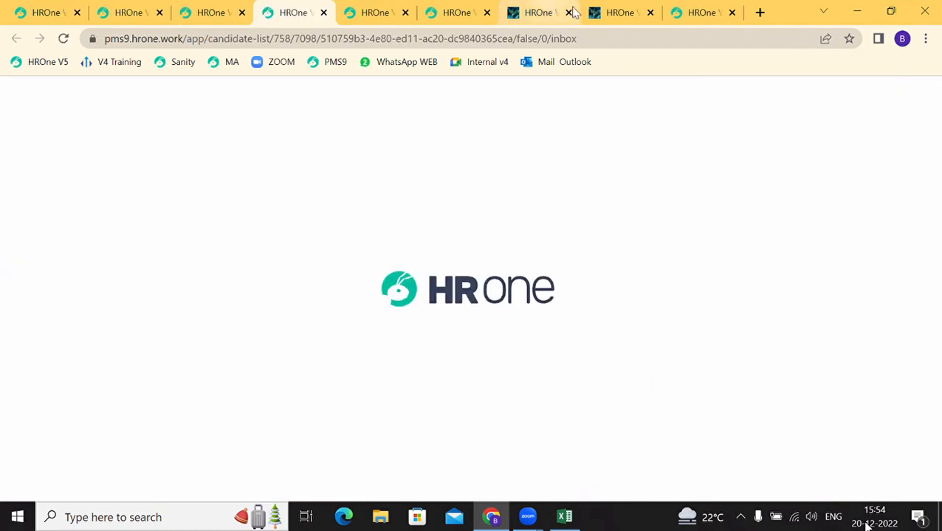
pyautogui.click(649, 13)
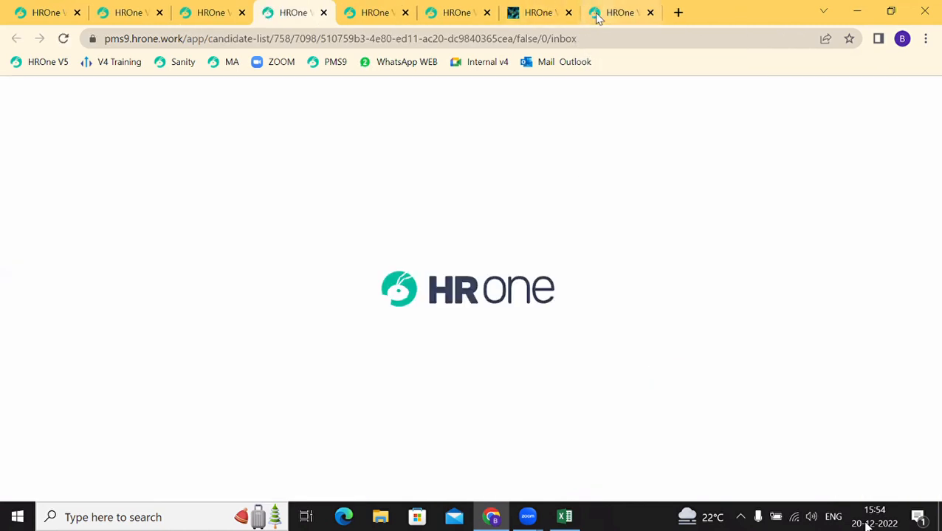
pyautogui.click(568, 13)
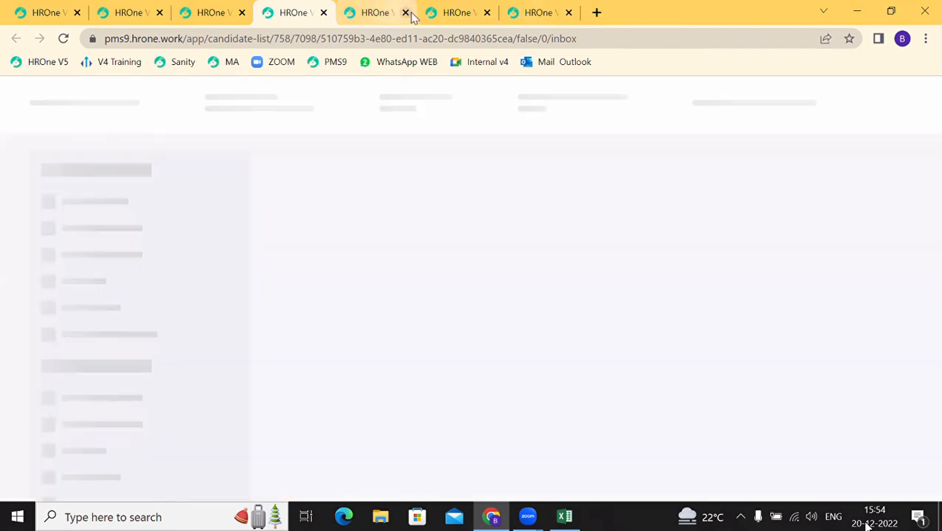
pyautogui.click(407, 16)
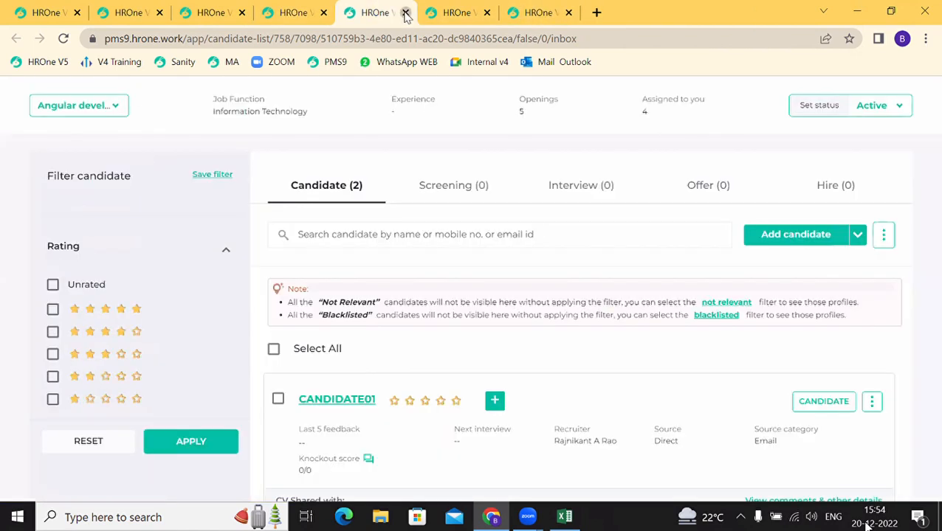
pyautogui.click(405, 12)
pyautogui.click(412, 21)
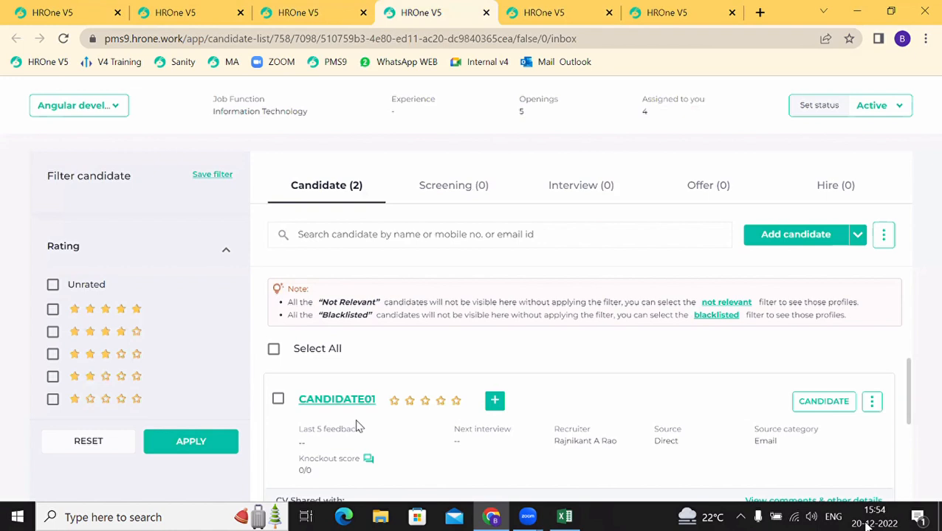
pyautogui.scroll(-2, 357, 426)
pyautogui.scroll(-1, 356, 427)
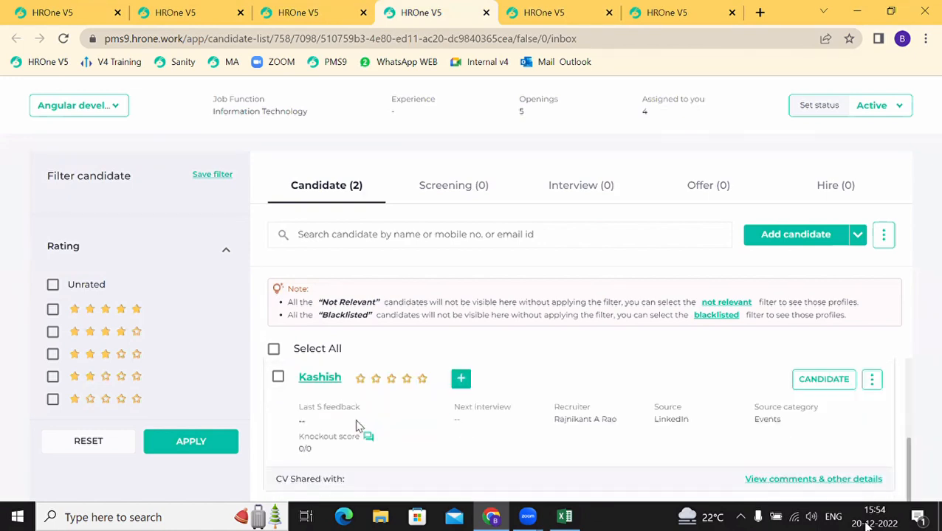
pyautogui.scroll(2, 356, 427)
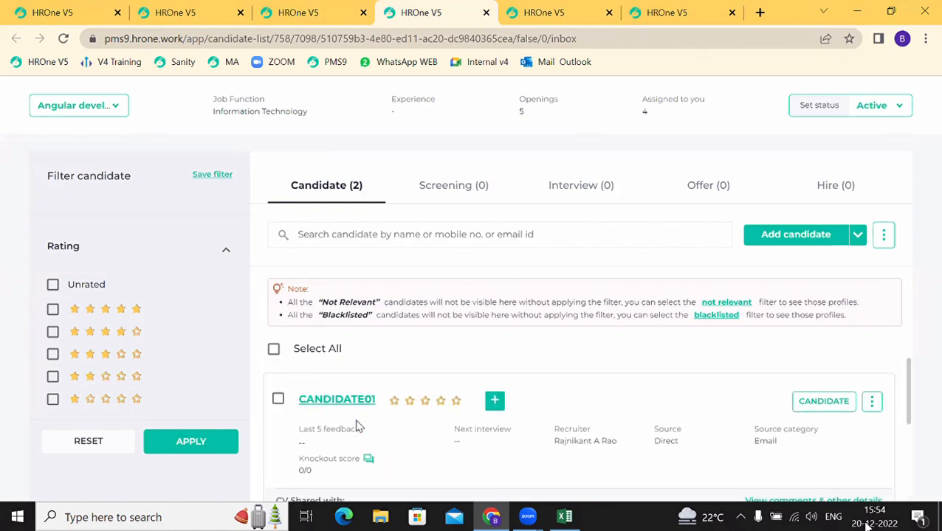
pyautogui.scroll(-1, 357, 427)
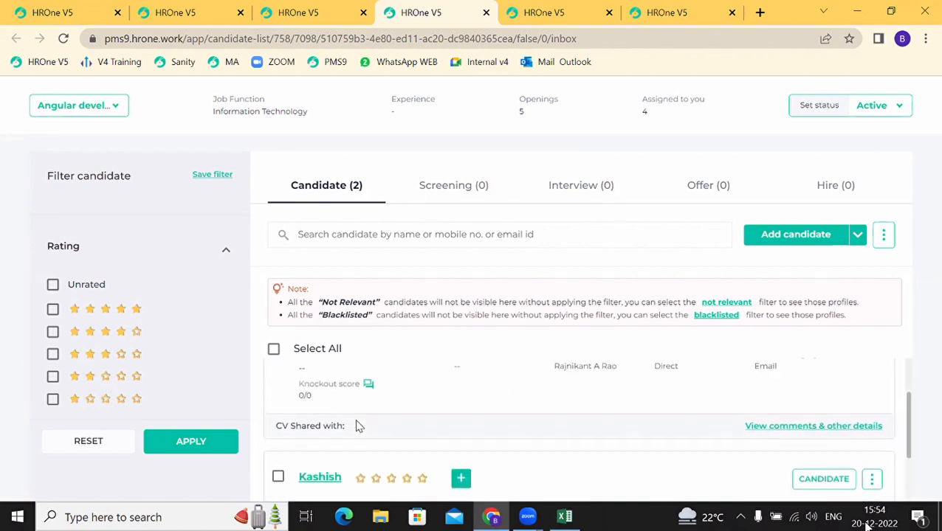
pyautogui.scroll(1, 357, 426)
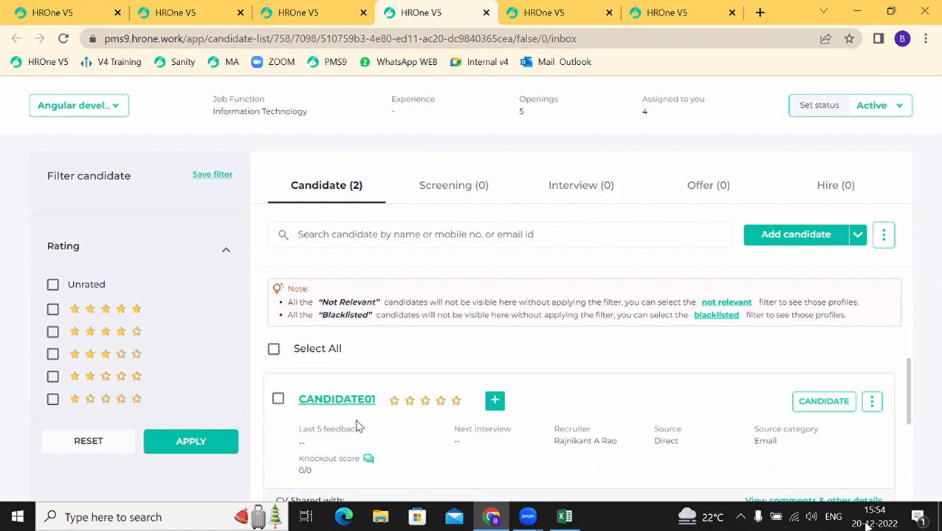
# Step: Select both candidates and choose Share CV with hiring manager from the actions menu
pyautogui.click(279, 399)
pyautogui.scroll(-2, 305, 428)
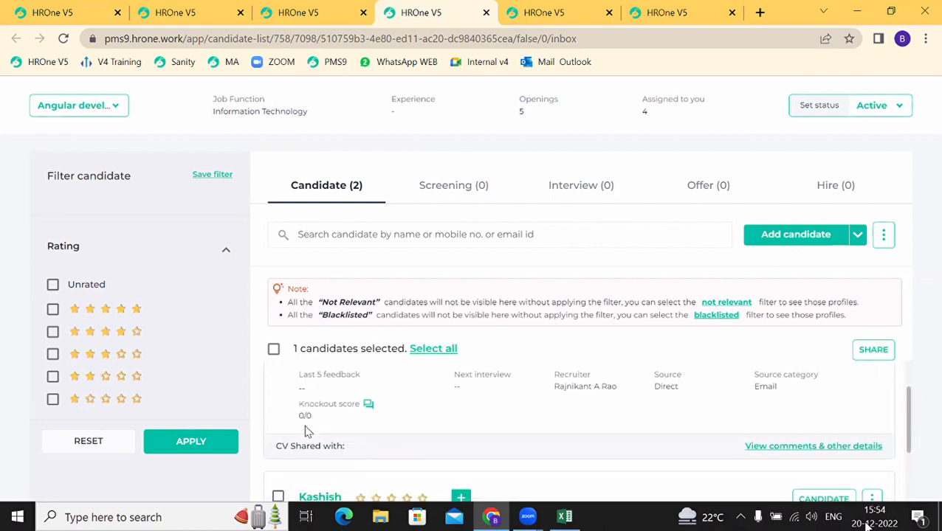
pyautogui.click(279, 448)
pyautogui.click(279, 448)
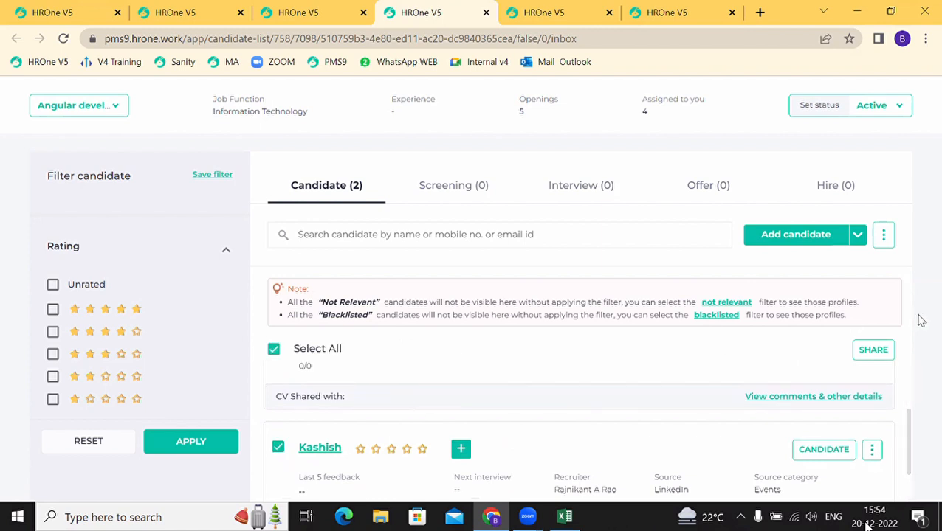
pyautogui.click(876, 352)
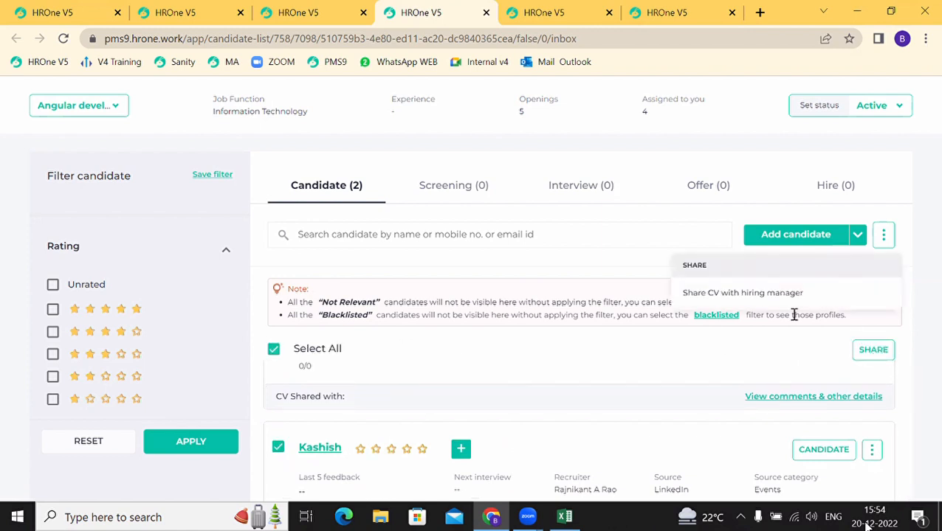
pyautogui.click(727, 294)
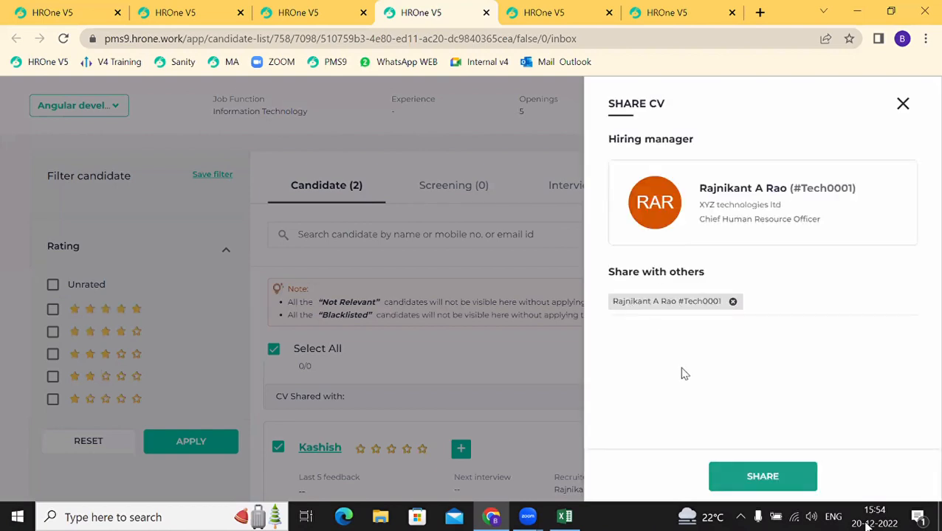
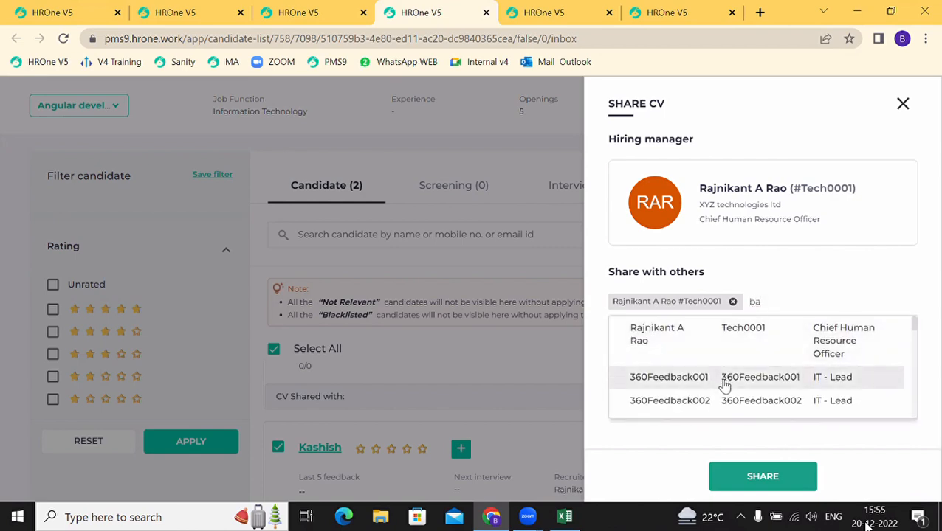
# Step: Add the 360Feedback001 user as an extra reviewer and share the CV
pyautogui.click(724, 382)
pyautogui.click(764, 473)
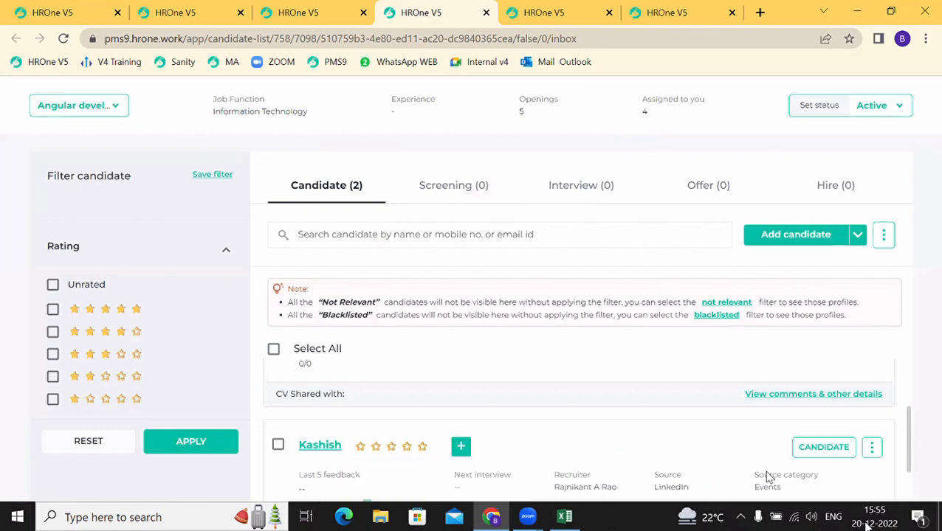
pyautogui.click(281, 11)
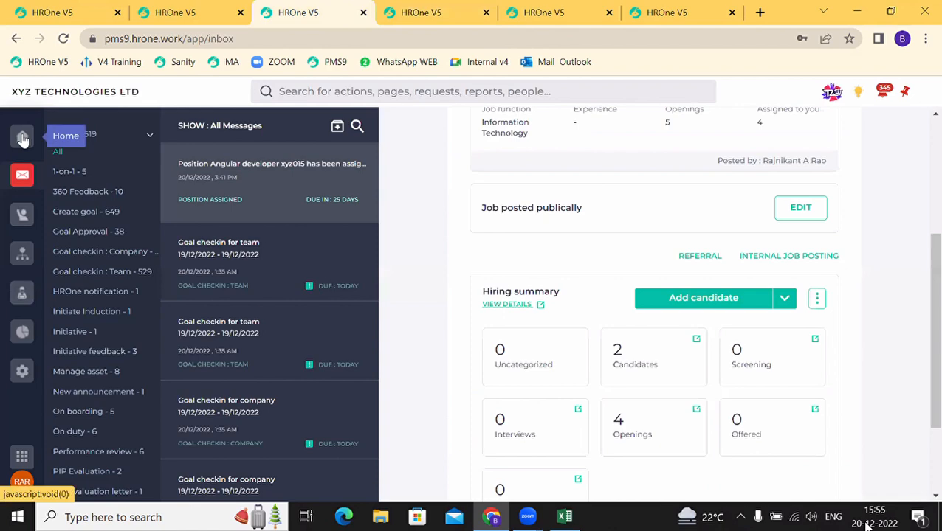
# Step: Open the Angular developer resume-shortlisting message from the inbox
pyautogui.click(23, 139)
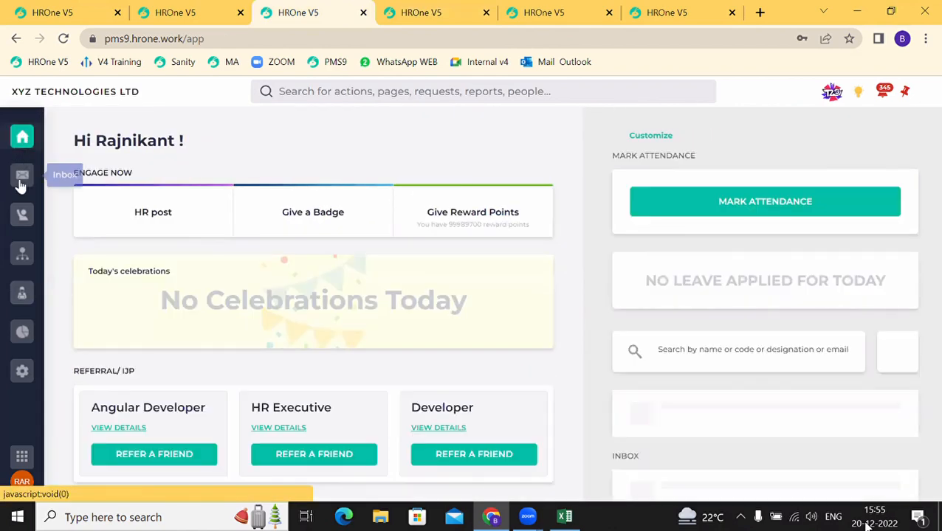
pyautogui.click(21, 183)
pyautogui.click(260, 161)
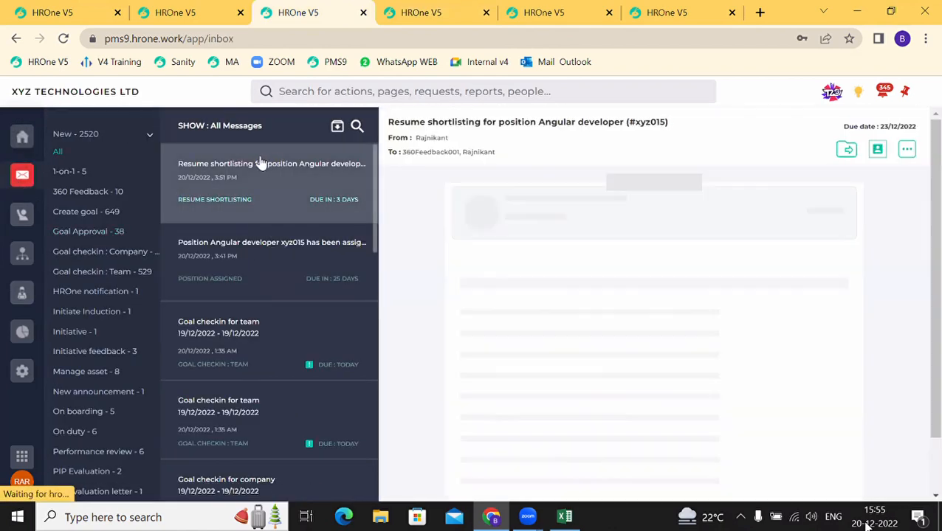
pyautogui.moveTo(550, 214); pyautogui.dragTo(778, 222)
pyautogui.scroll(-1, 699, 261)
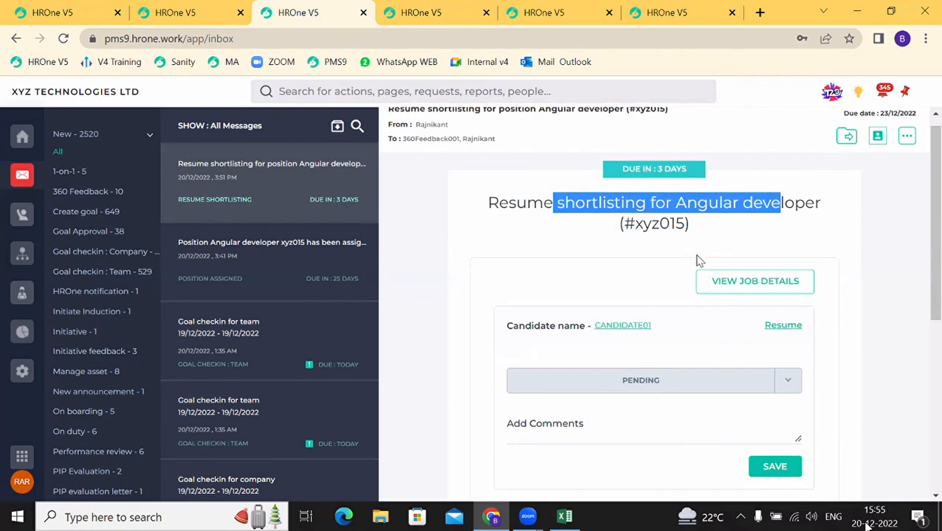
pyautogui.scroll(-1, 516, 272)
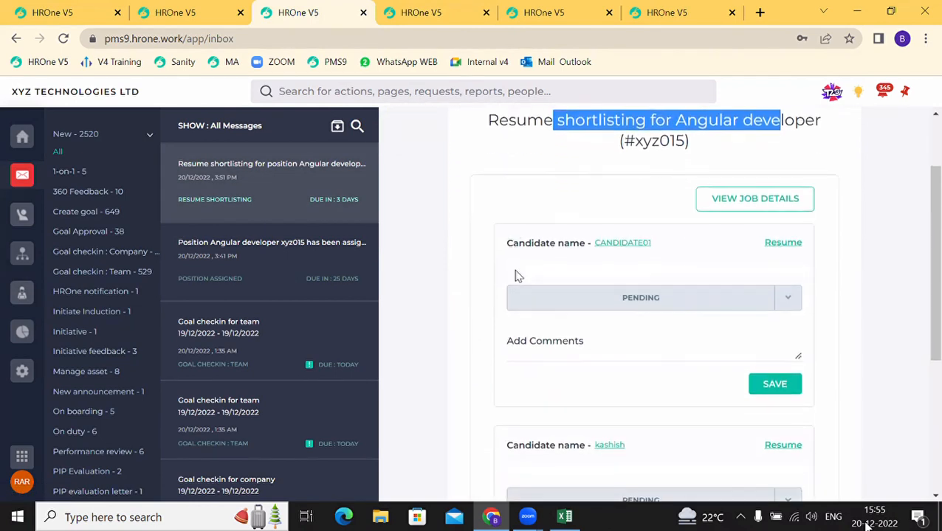
pyautogui.scroll(-1, 609, 257)
pyautogui.scroll(-1, 609, 256)
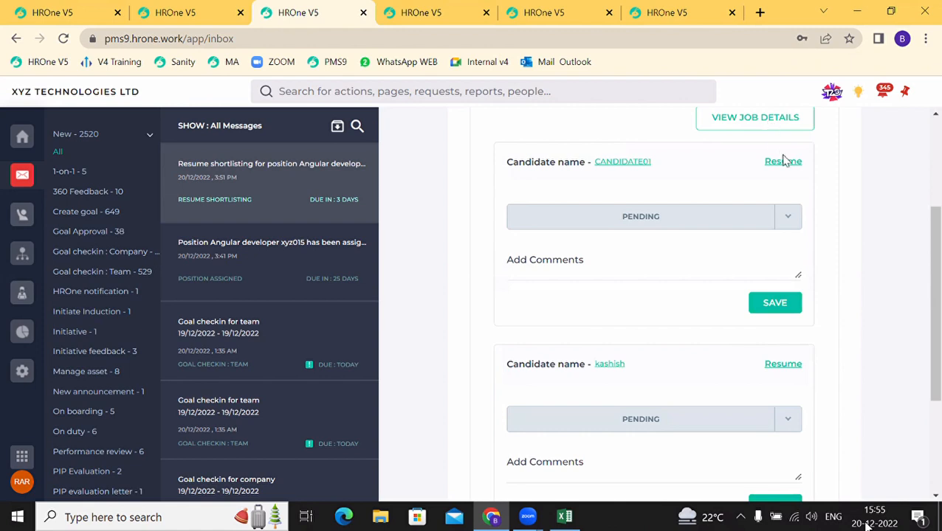
pyautogui.scroll(-1, 668, 335)
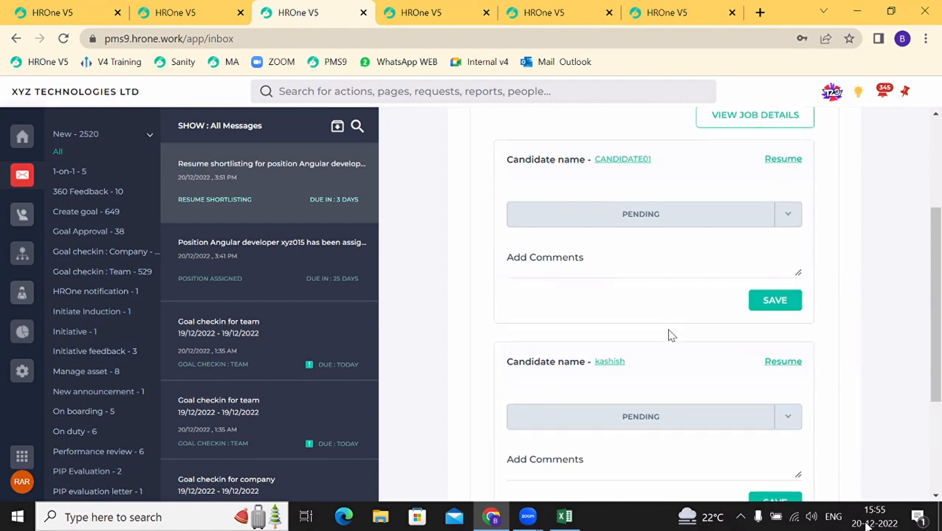
# Step: Mark CANDIDATE01 and the second candidate as Shortlisted, ticking Schedule Interview
pyautogui.click(757, 222)
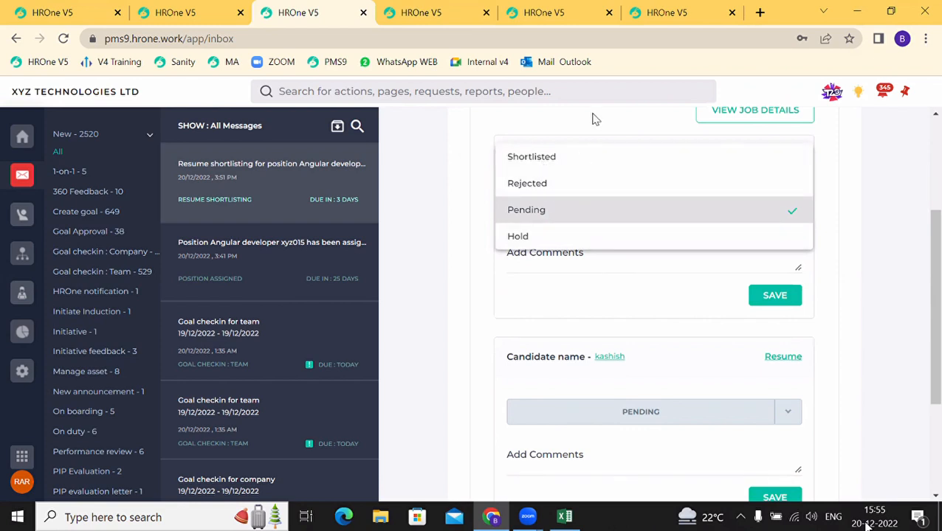
pyautogui.click(586, 157)
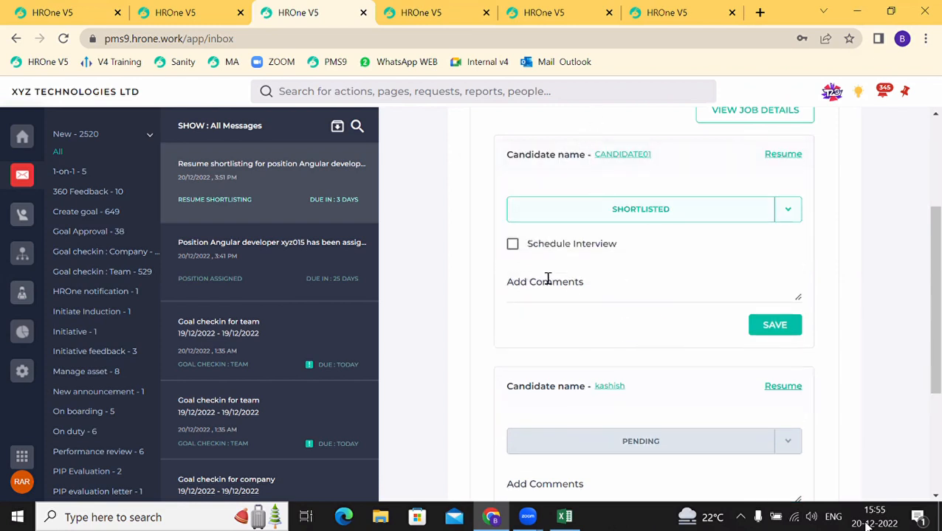
pyautogui.scroll(-1, 549, 282)
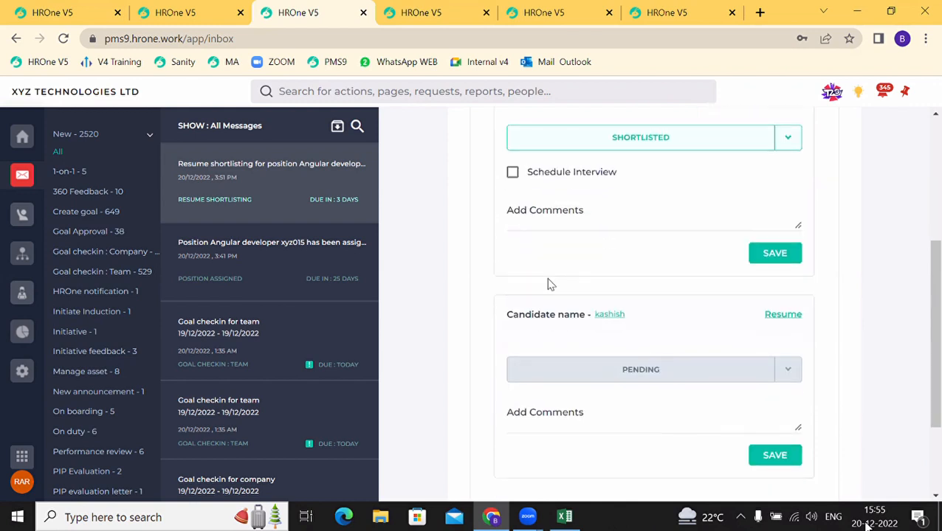
pyautogui.click(781, 372)
pyautogui.click(578, 319)
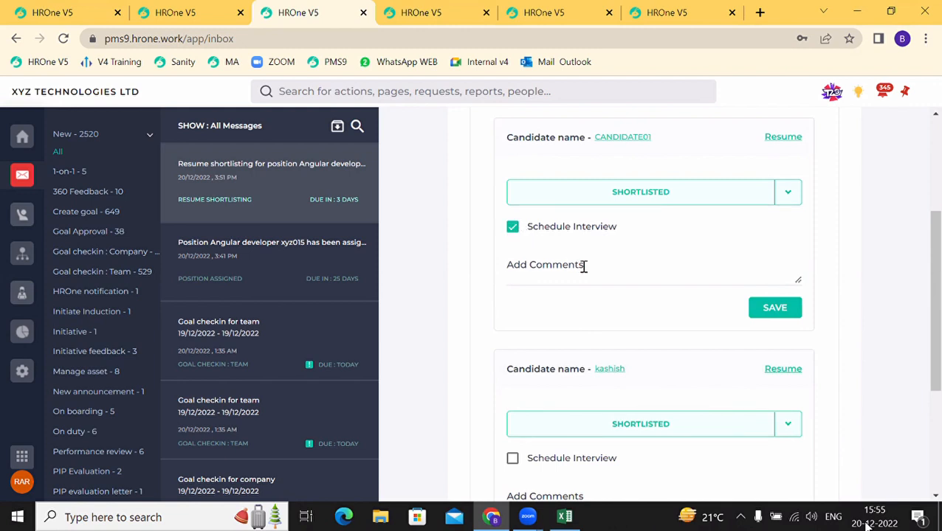
pyautogui.scroll(-2, 658, 293)
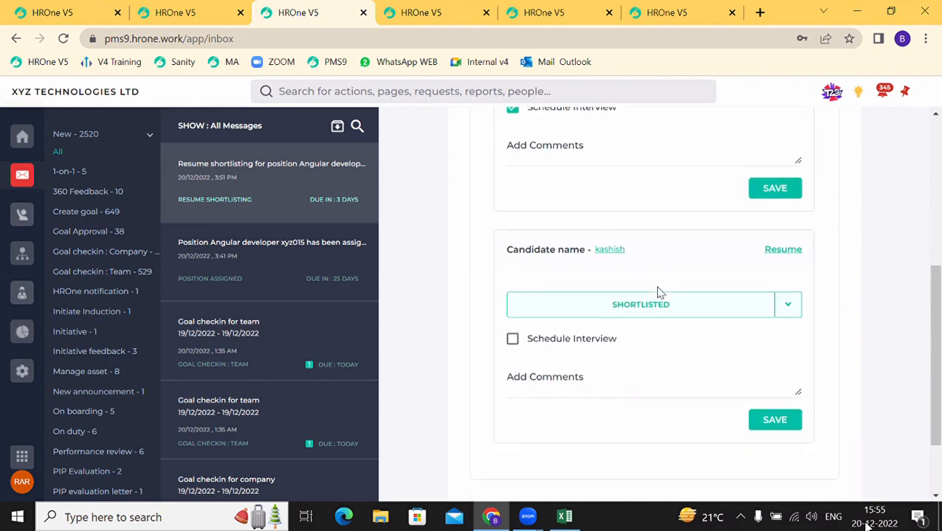
pyautogui.click(512, 340)
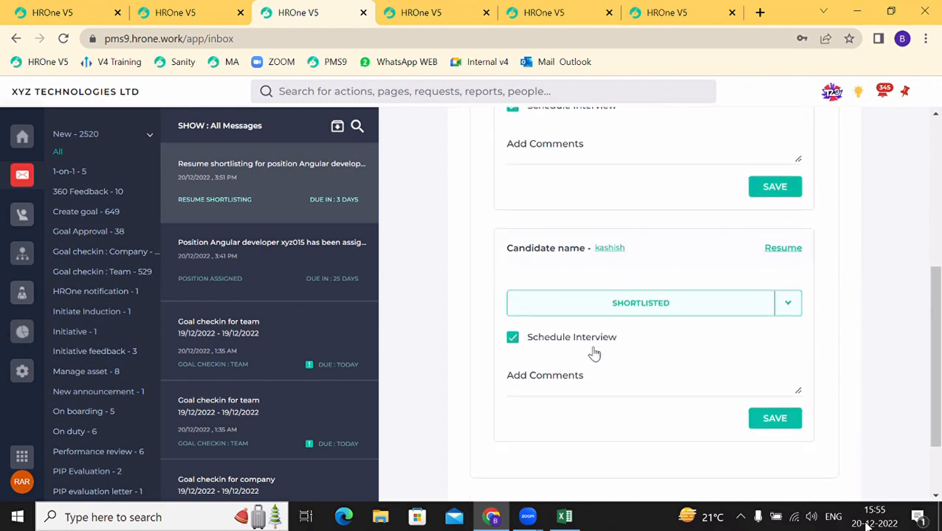
# Step: Save the decisions, dismiss the interview scheduling form, and submit the shortlisting task
pyautogui.scroll(-1, 740, 193)
pyautogui.click(789, 164)
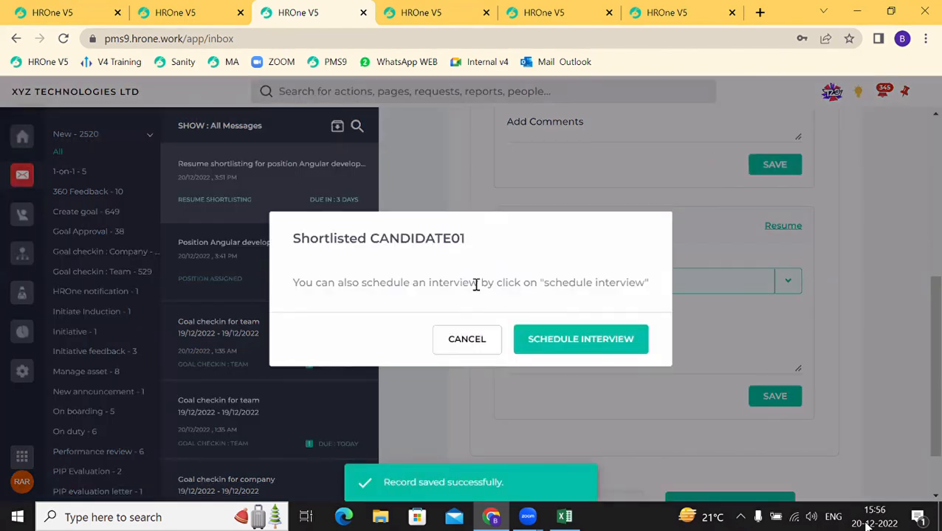
pyautogui.moveTo(478, 283); pyautogui.dragTo(592, 319)
pyautogui.click(580, 339)
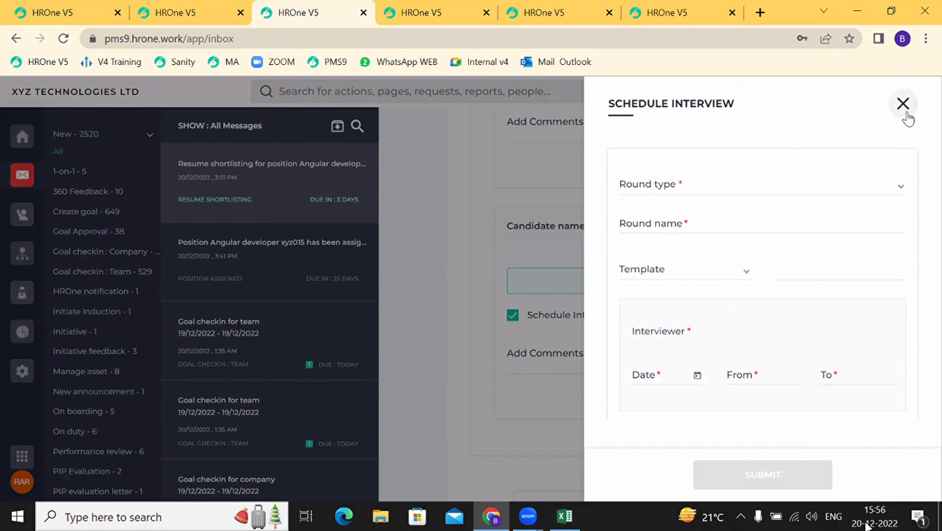
pyautogui.click(903, 104)
pyautogui.scroll(-1, 673, 352)
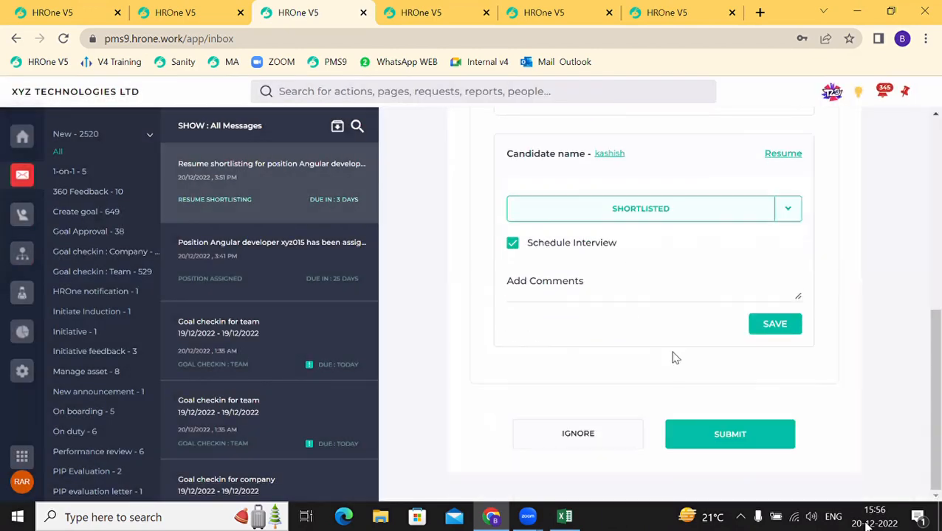
pyautogui.click(710, 433)
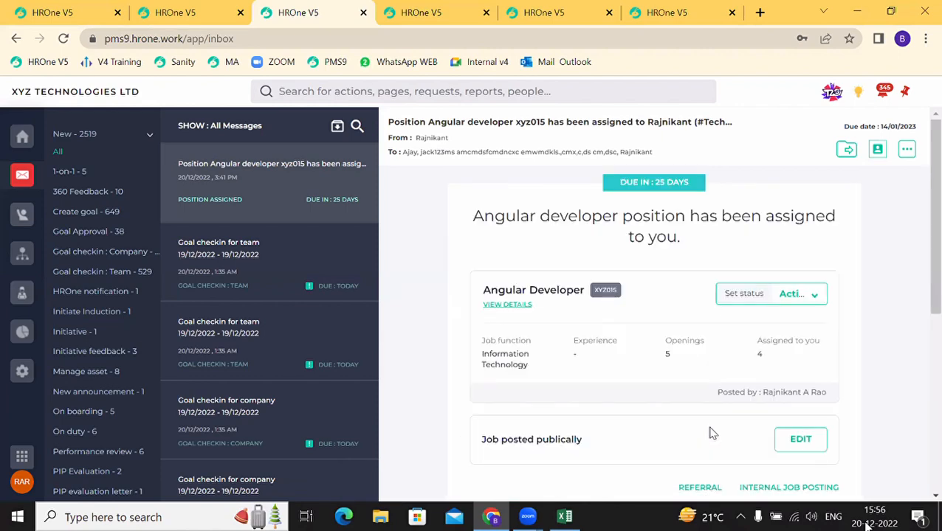
# Step: Check the Screening and Candidate stages, then reload the candidate list page
pyautogui.click(446, 13)
pyautogui.click(459, 191)
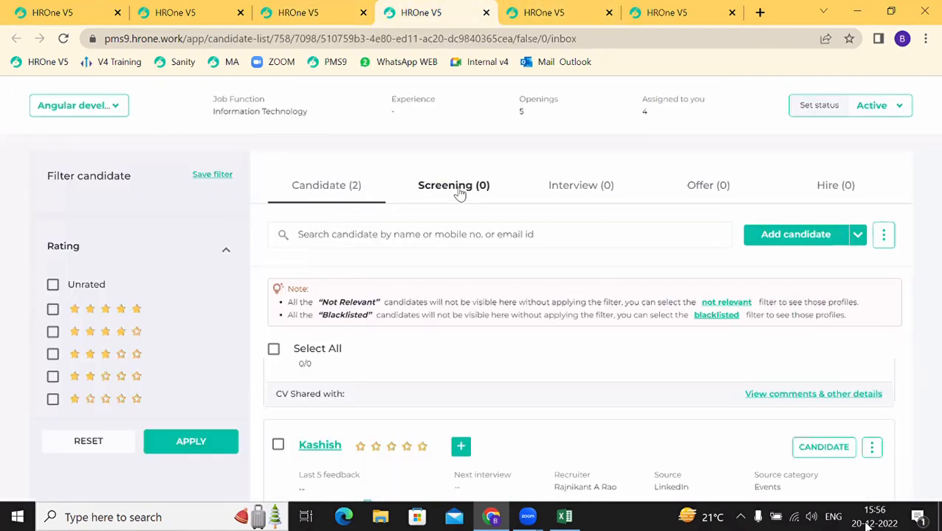
pyautogui.click(353, 194)
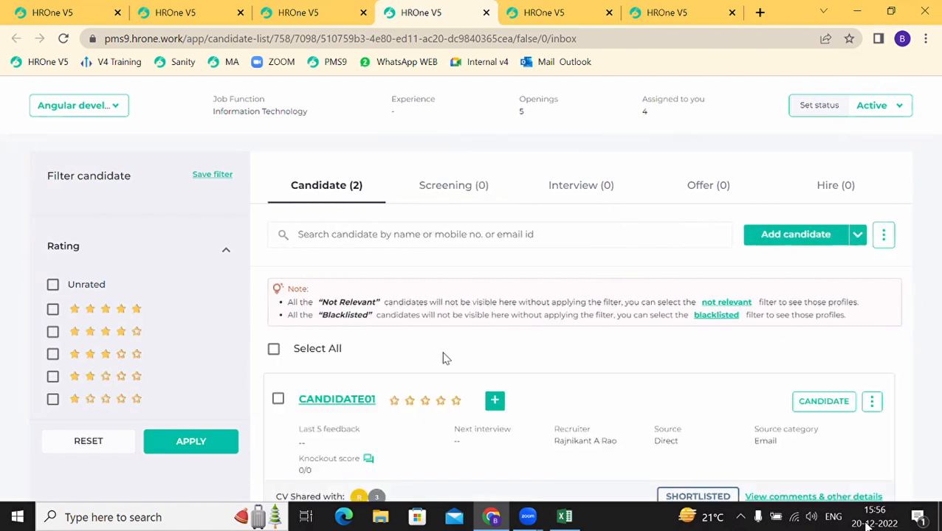
pyautogui.click(269, 34)
pyautogui.press('Return')
# Step: Reopen the job's candidate list from the inbox hiring summary and close the duplicate tab
pyautogui.click(309, 8)
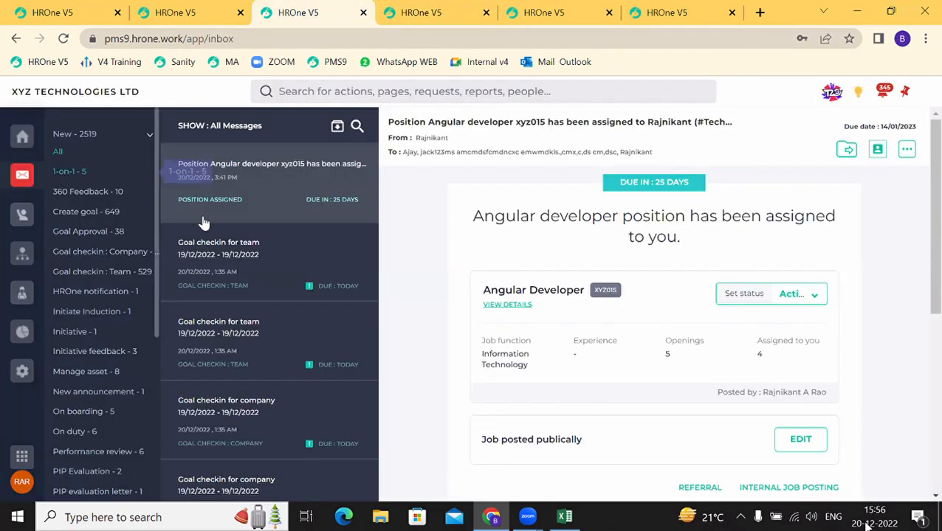
pyautogui.scroll(-2, 588, 313)
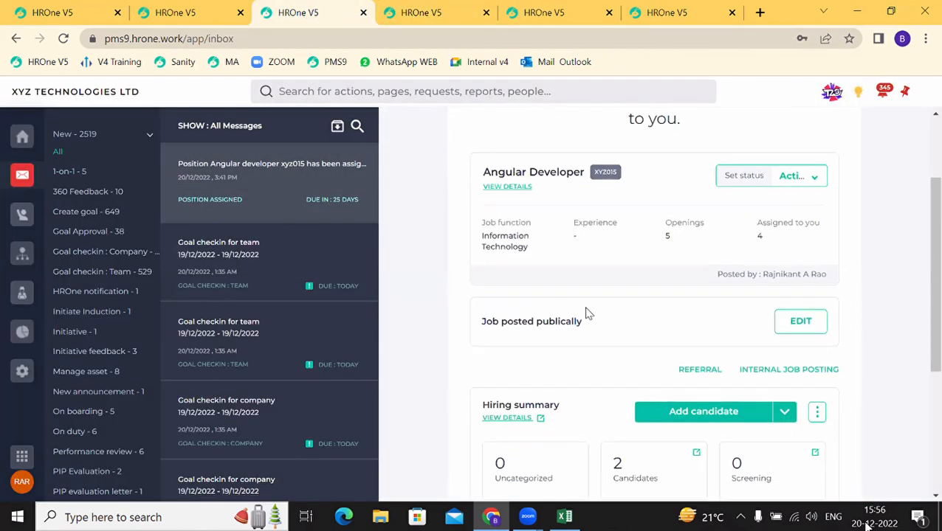
pyautogui.click(633, 469)
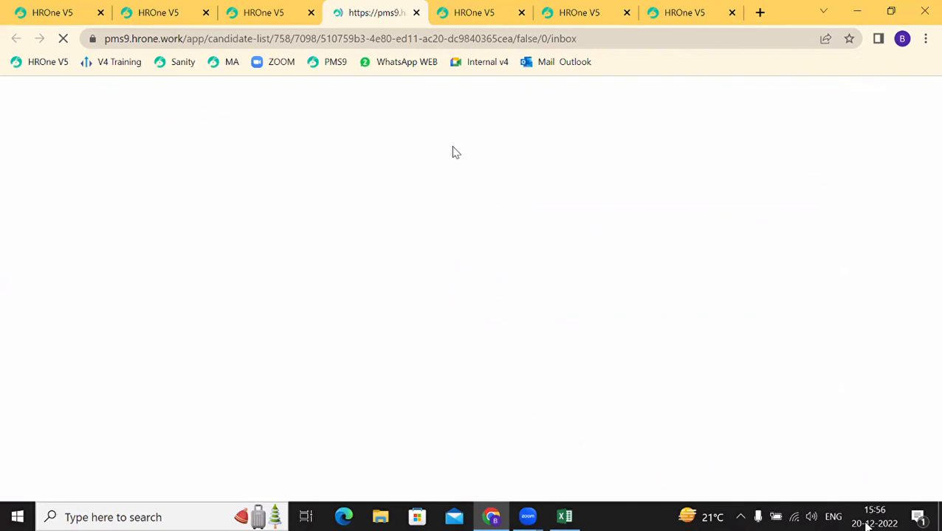
pyautogui.click(521, 13)
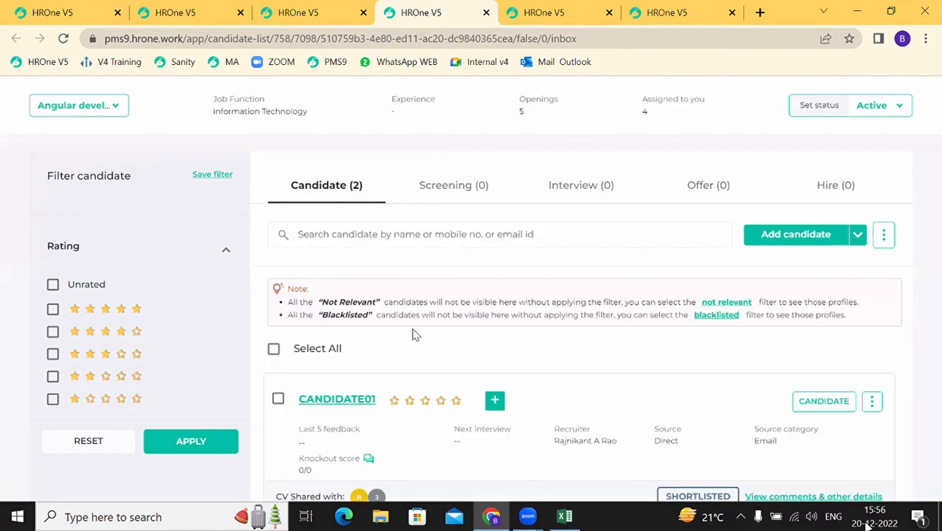
# Step: Review the candidate's comments and reviewer statuses, then close them
pyautogui.scroll(-1, 475, 426)
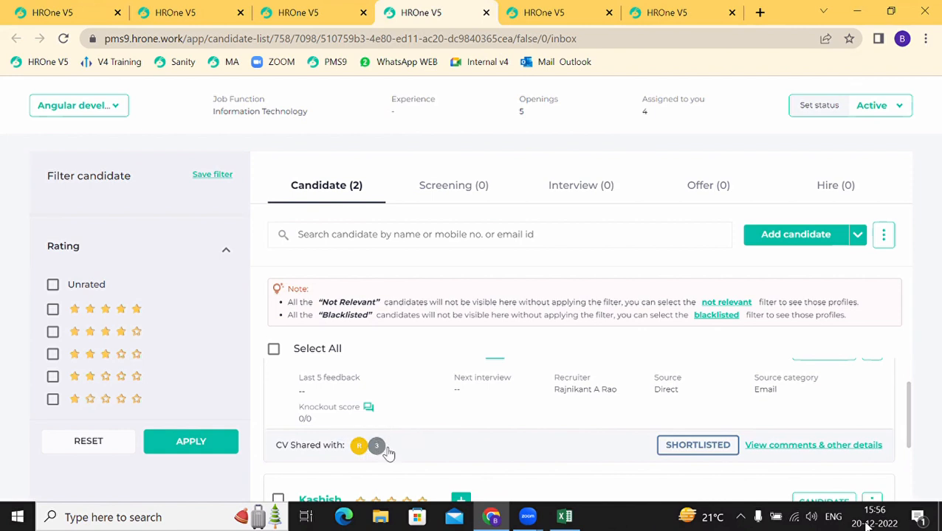
pyautogui.scroll(-2, 386, 446)
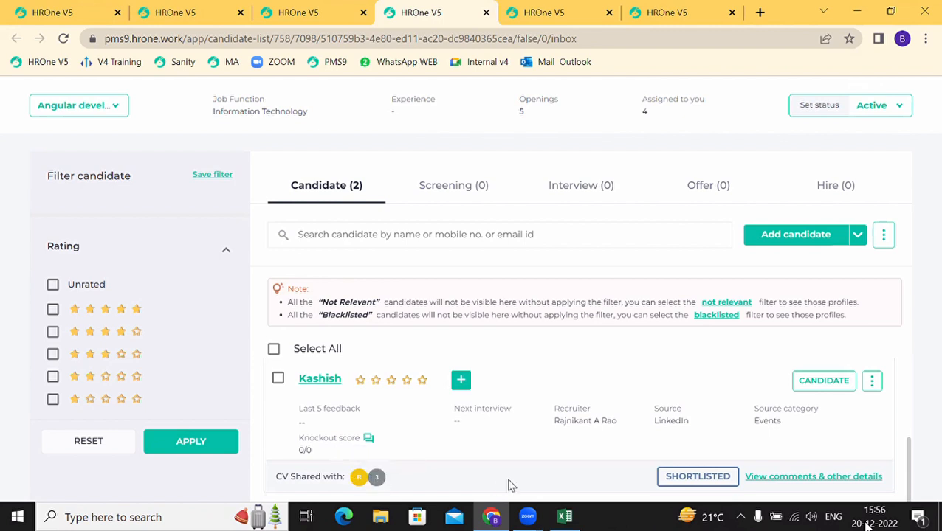
pyautogui.scroll(-2, 682, 476)
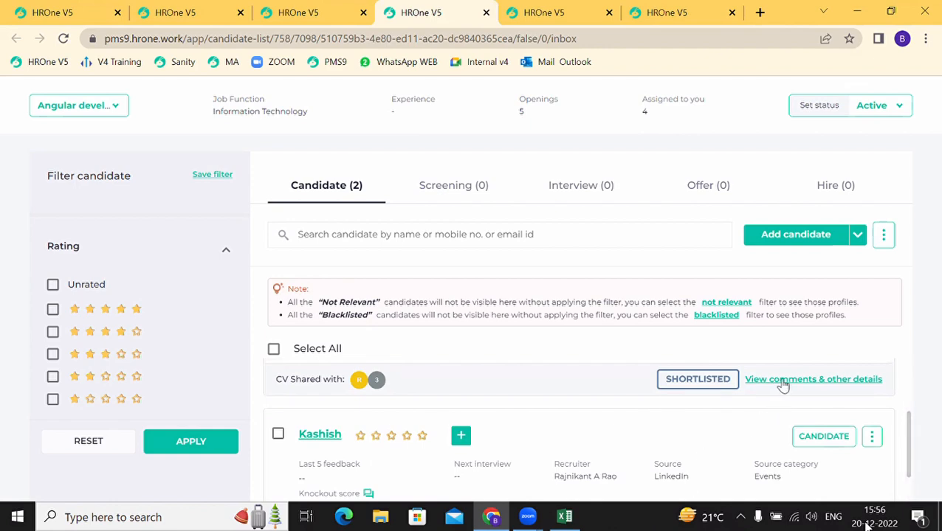
pyautogui.click(783, 383)
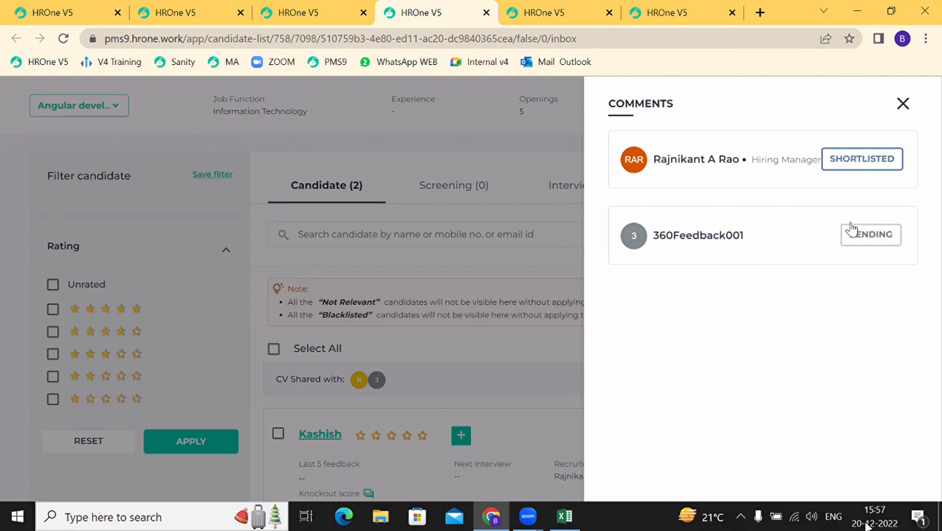
pyautogui.doubleClick(705, 238)
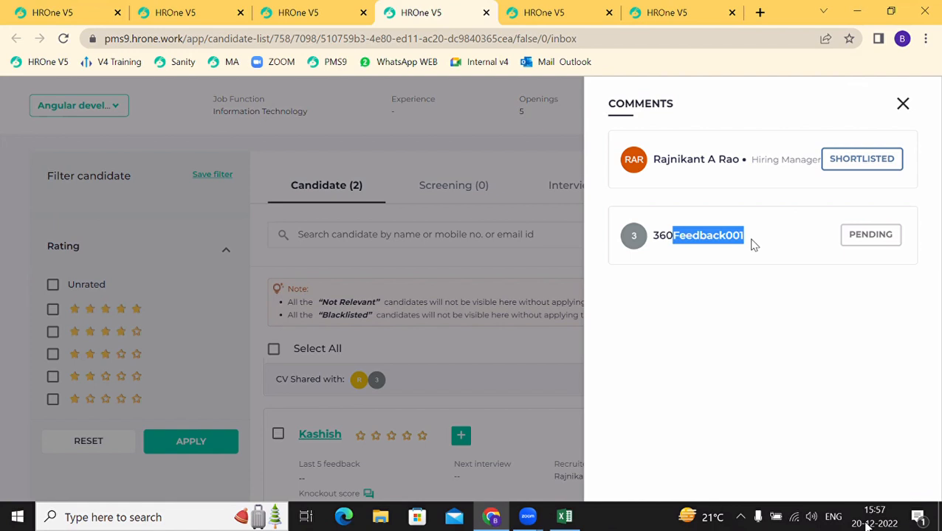
pyautogui.click(902, 107)
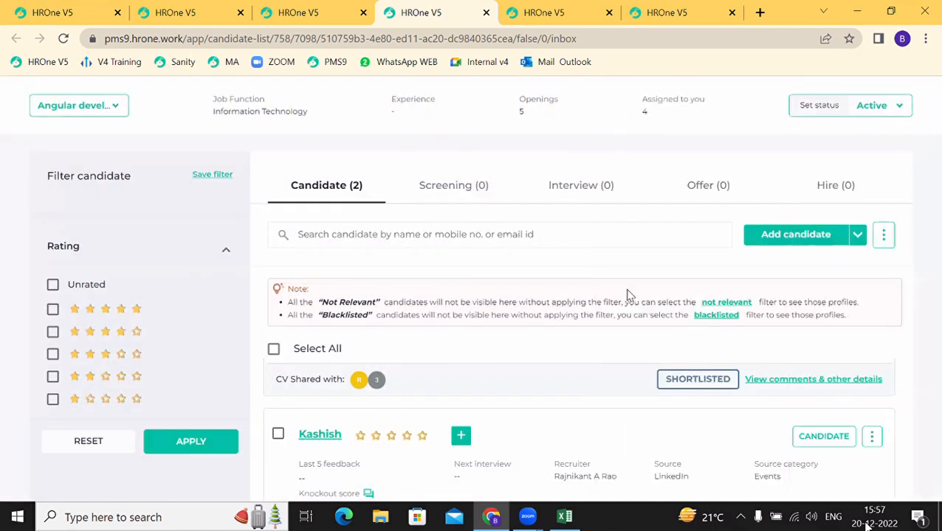
pyautogui.scroll(-1, 527, 364)
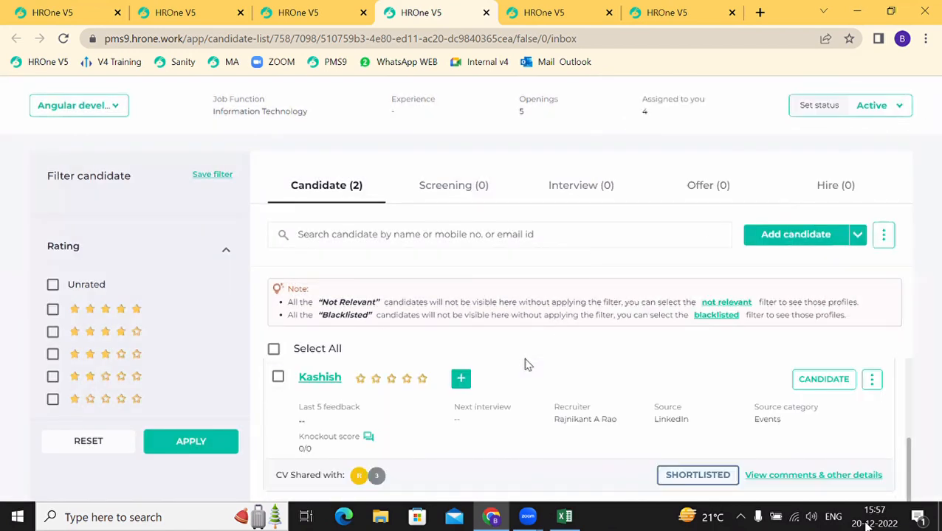
# Step: Save the remark 'shortlisted by hM' on CANDIDATE01's status
pyautogui.click(843, 384)
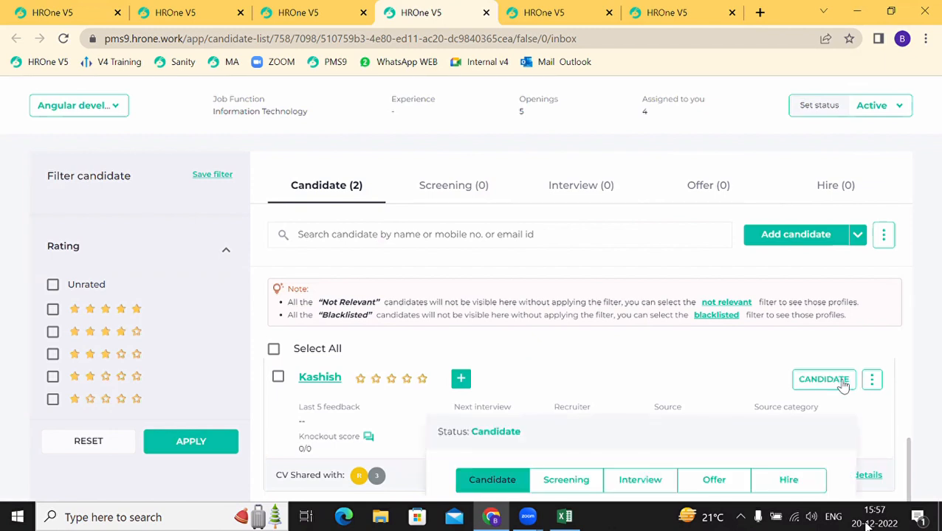
pyautogui.scroll(-2, 496, 467)
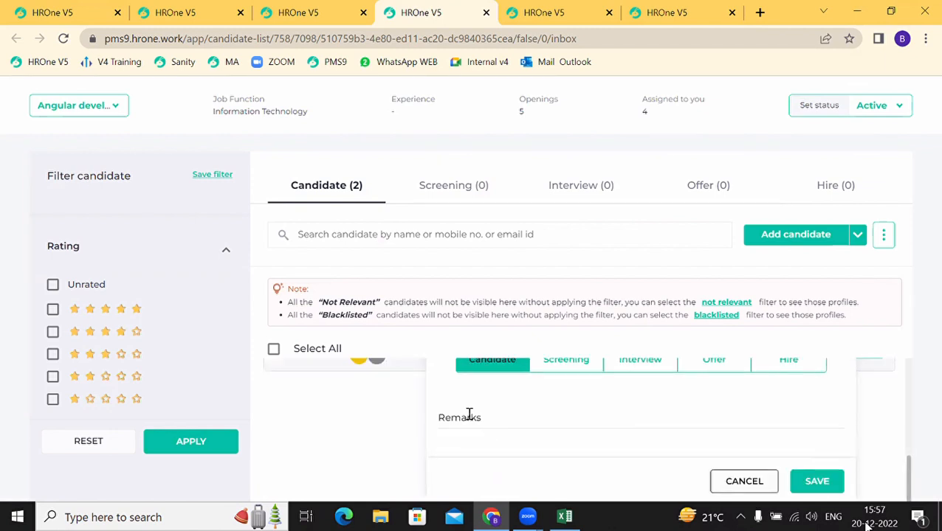
pyautogui.click(470, 415)
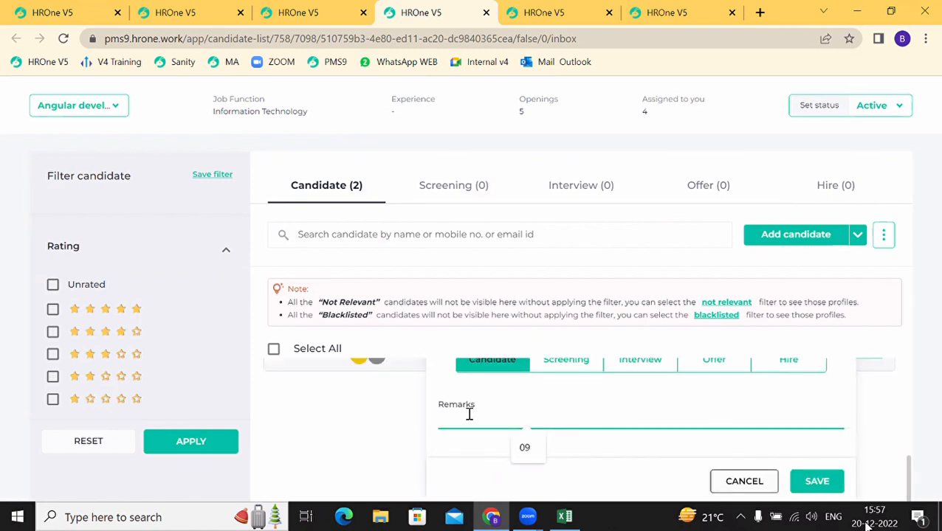
pyautogui.write('shortlisted by hM')
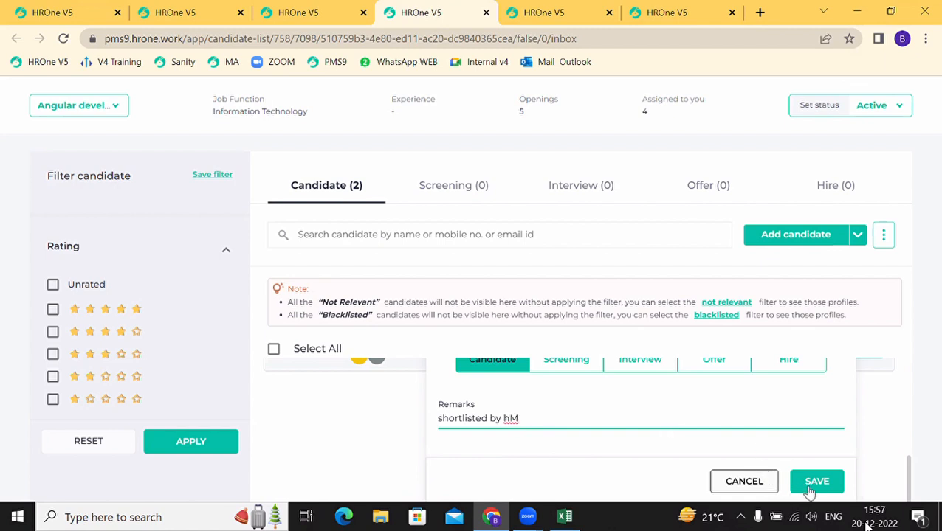
pyautogui.click(812, 491)
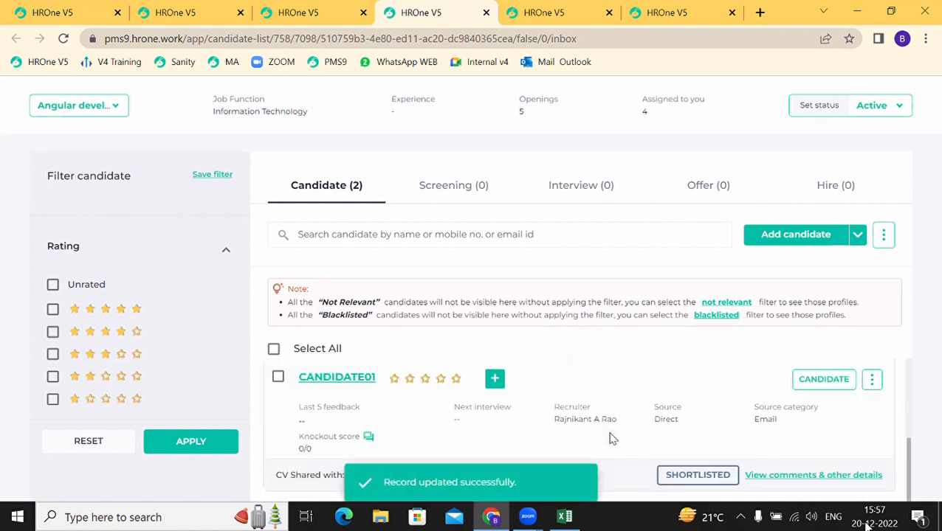
# Step: Move CANDIDATE01 (marked Contacted) and the other candidate to the Screening stage
pyautogui.click(824, 381)
pyautogui.scroll(-2, 618, 445)
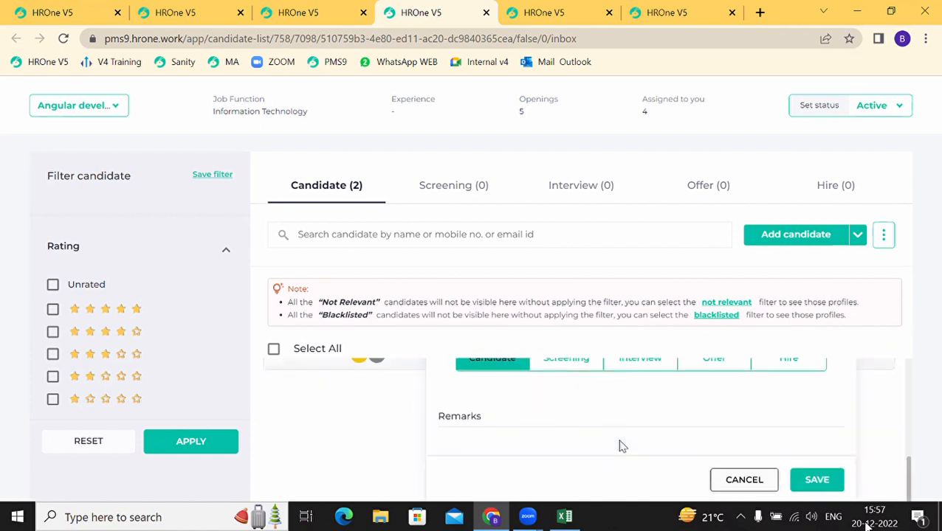
pyautogui.click(573, 366)
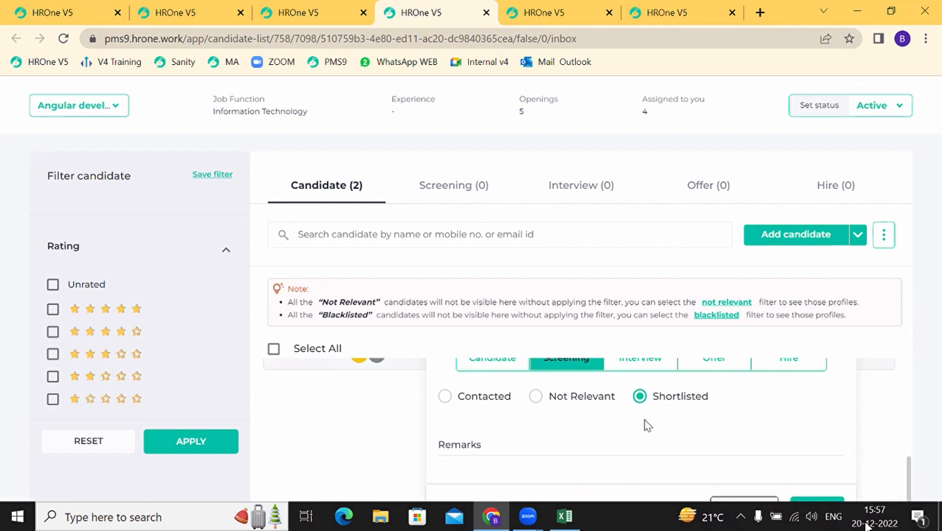
pyautogui.click(445, 397)
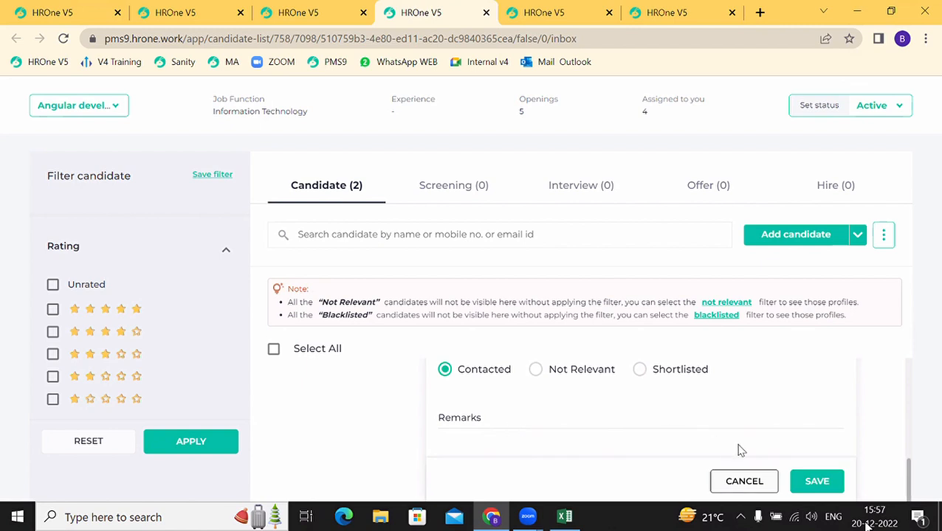
pyautogui.click(817, 482)
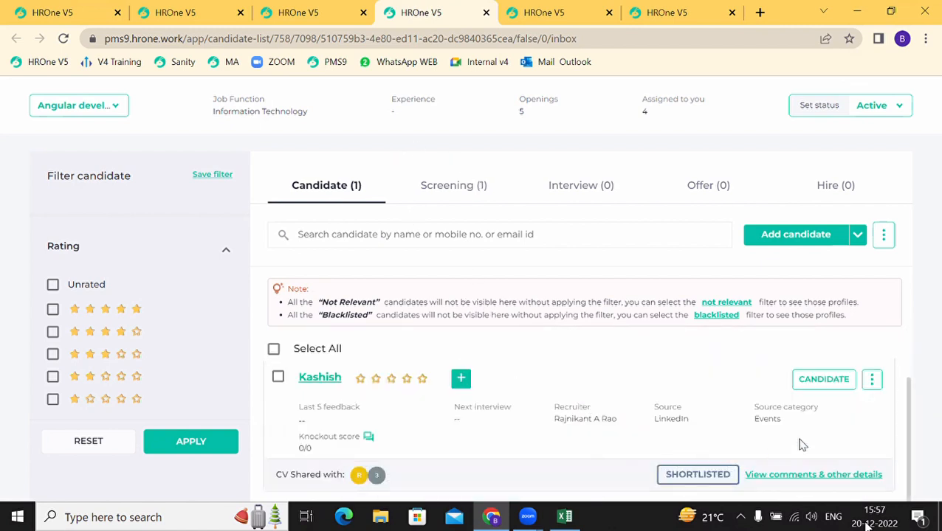
pyautogui.click(828, 390)
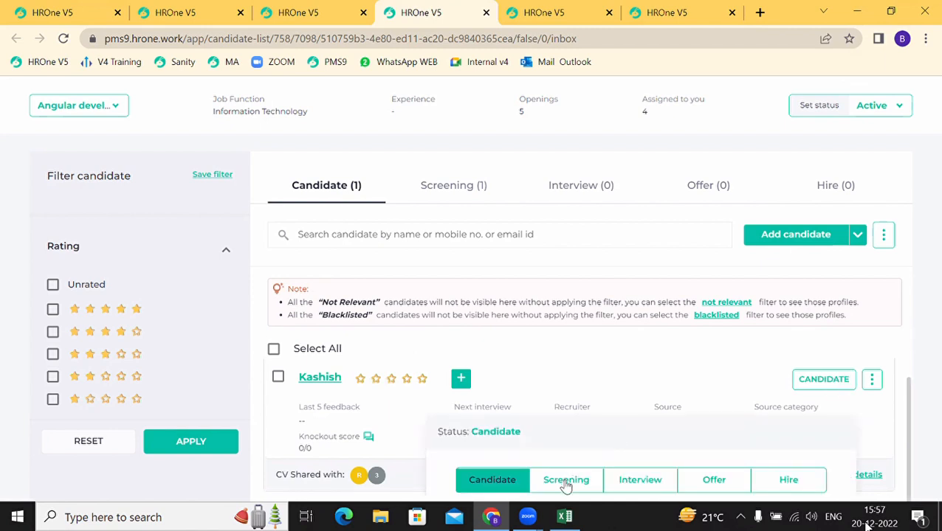
pyautogui.click(565, 484)
pyautogui.scroll(-2, 564, 478)
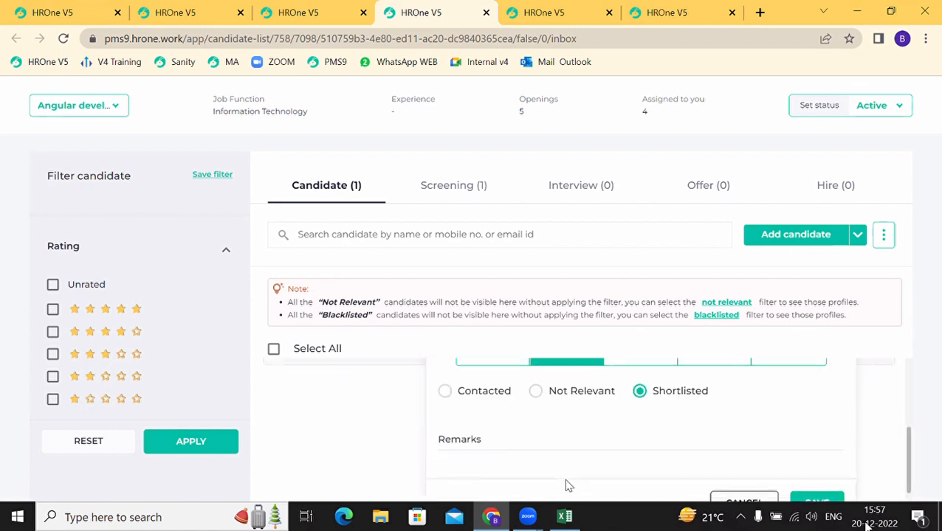
pyautogui.click(811, 505)
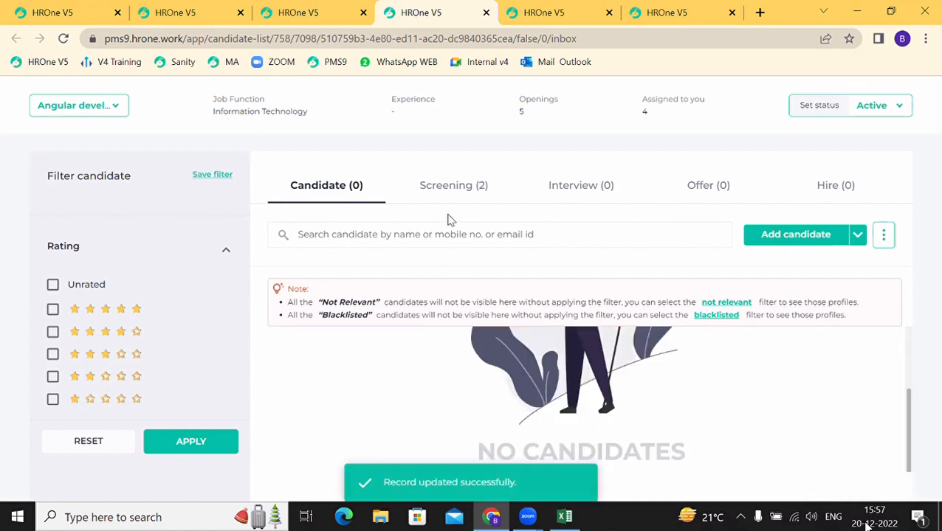
# Step: Open the Screening (2) list and scroll through both candidate cards
pyautogui.click(454, 186)
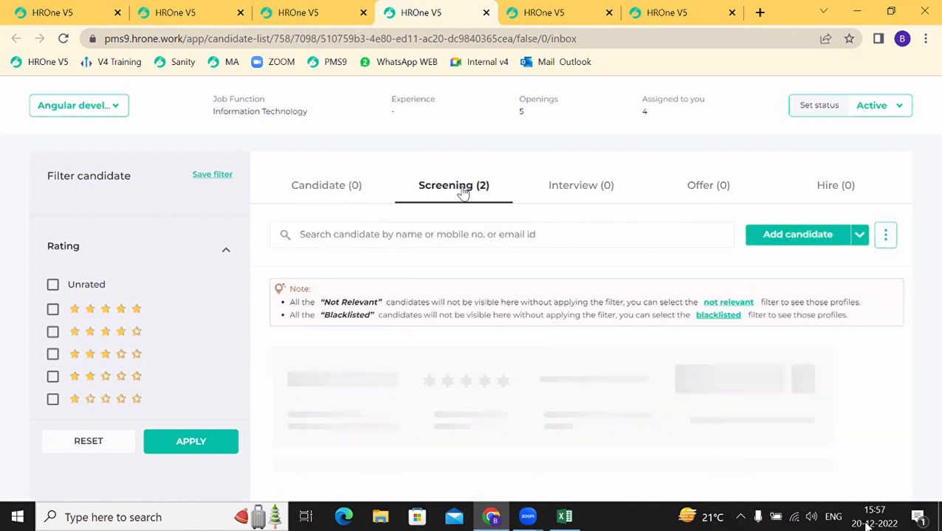
pyautogui.scroll(-3, 401, 405)
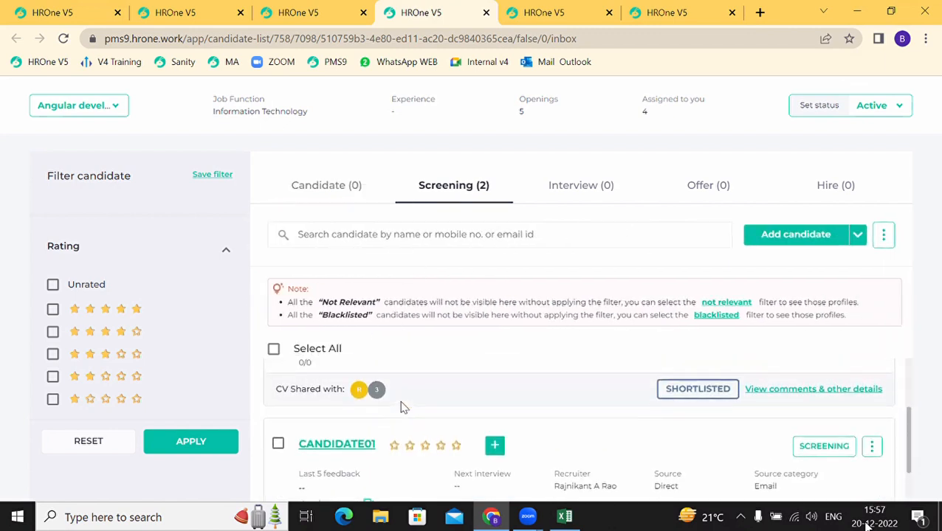
pyautogui.scroll(1, 401, 408)
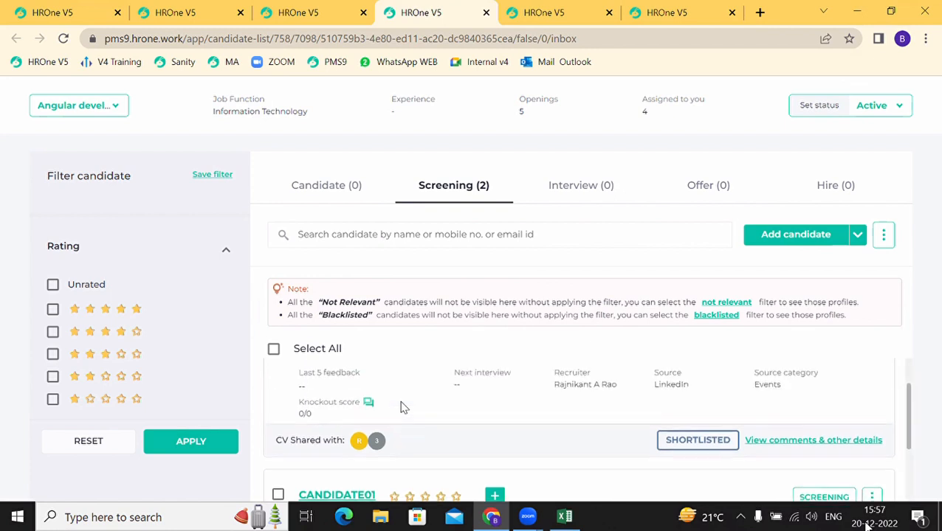
pyautogui.scroll(-2, 401, 407)
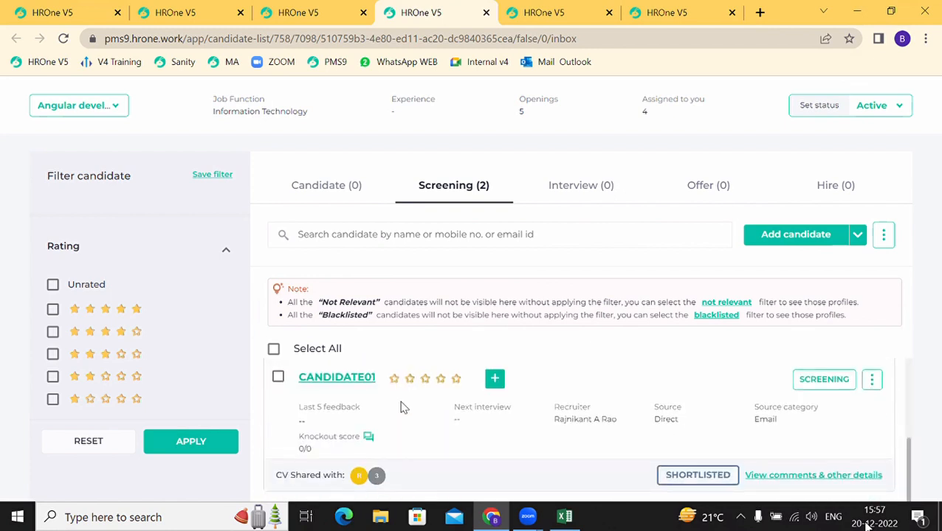
pyautogui.scroll(3, 401, 407)
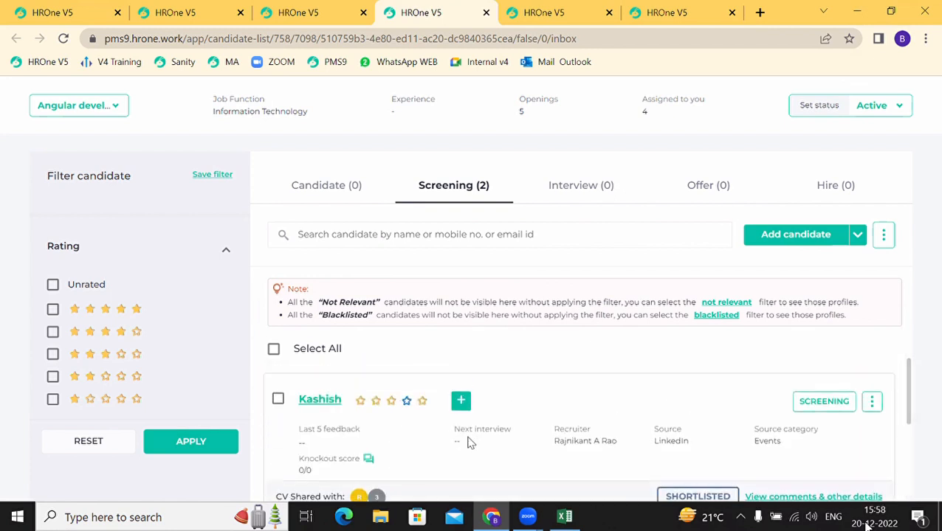
pyautogui.scroll(-1, 471, 443)
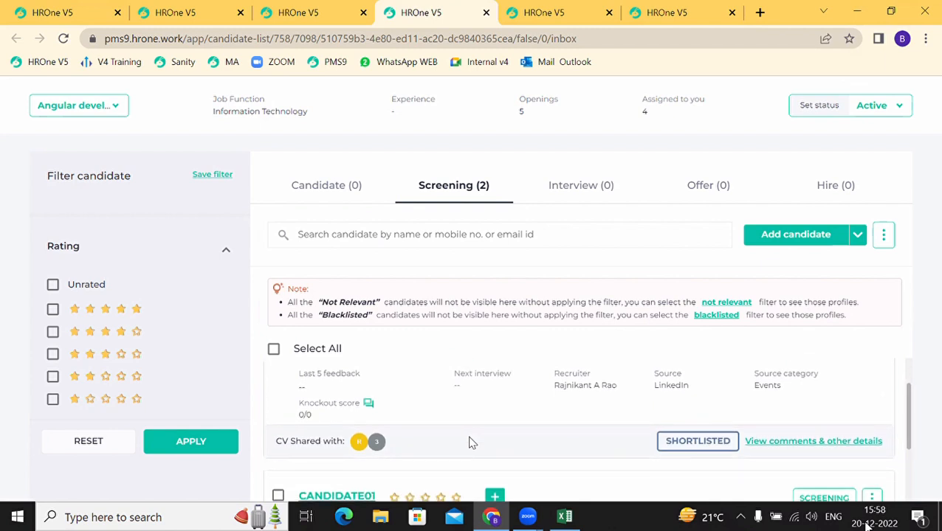
pyautogui.scroll(1, 470, 442)
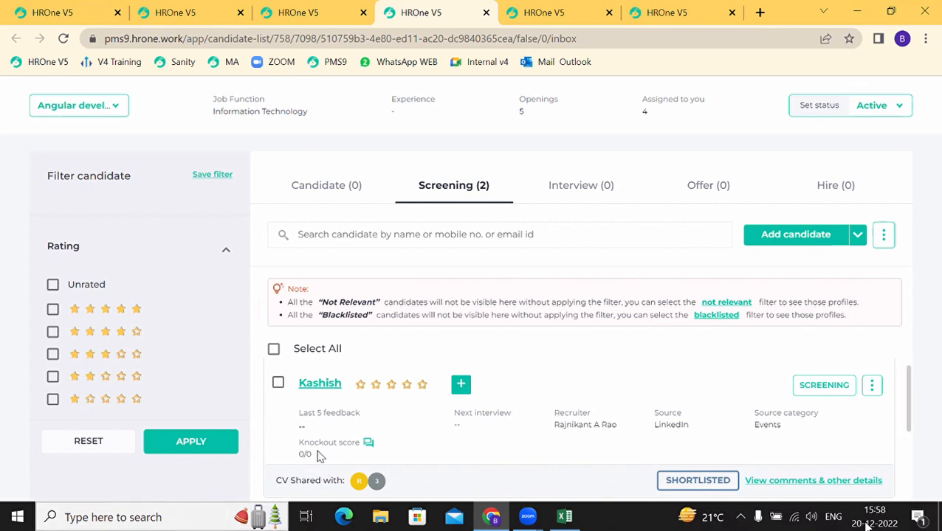
# Step: View a candidate's knockout score responses, then close them
pyautogui.moveTo(309, 451); pyautogui.dragTo(368, 448)
pyautogui.click(367, 445)
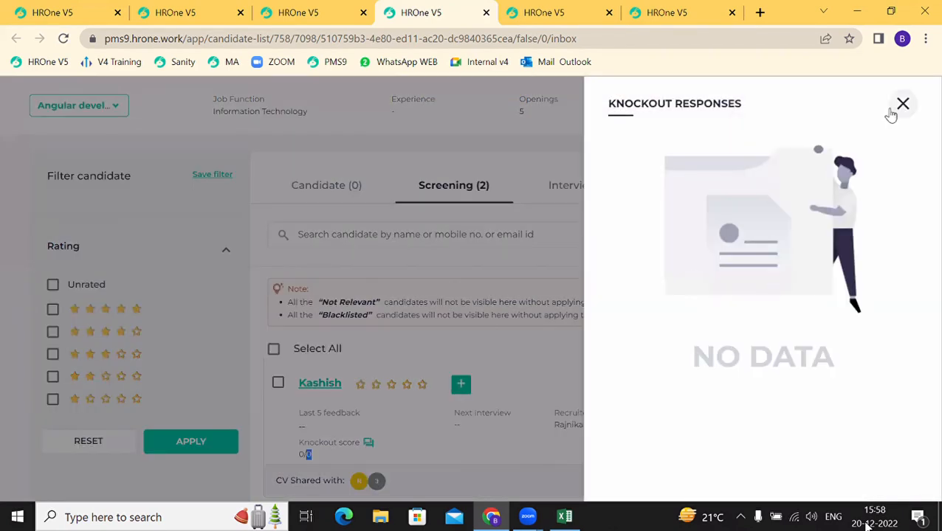
pyautogui.click(902, 104)
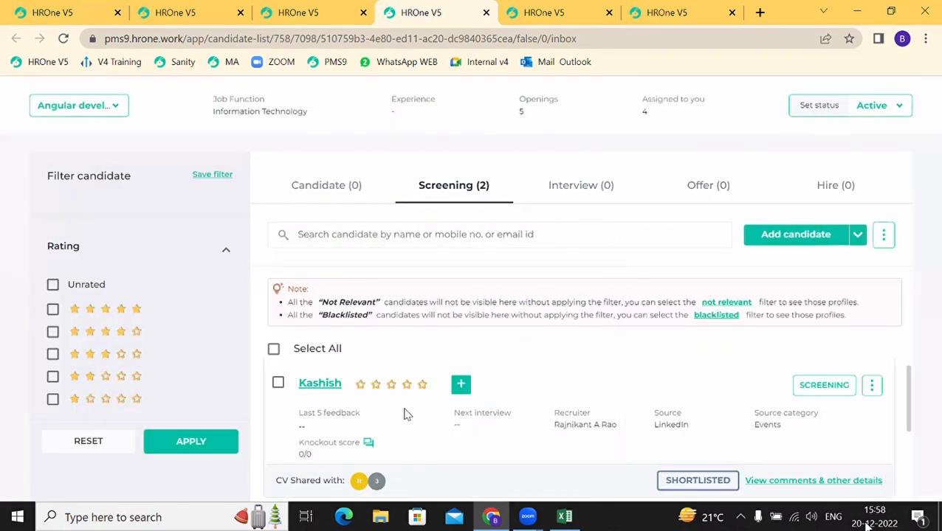
pyautogui.scroll(-2, 342, 430)
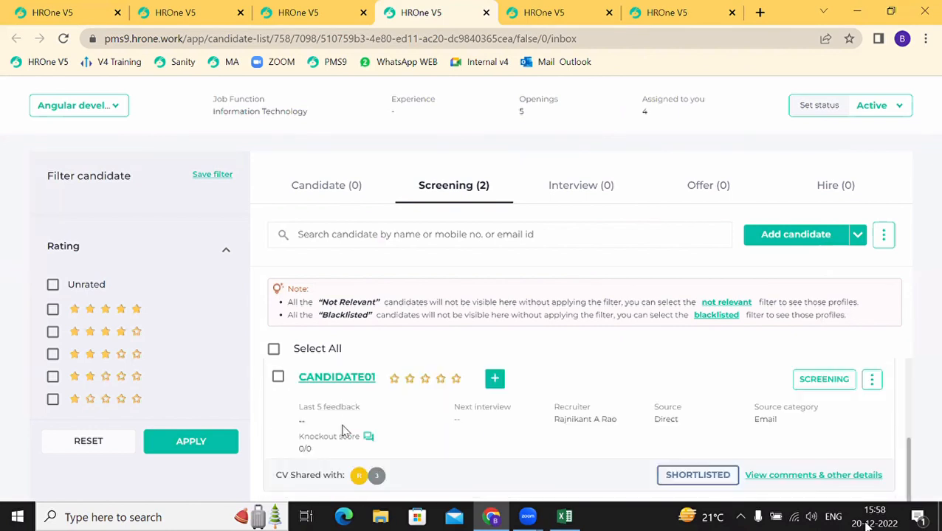
pyautogui.scroll(3, 342, 430)
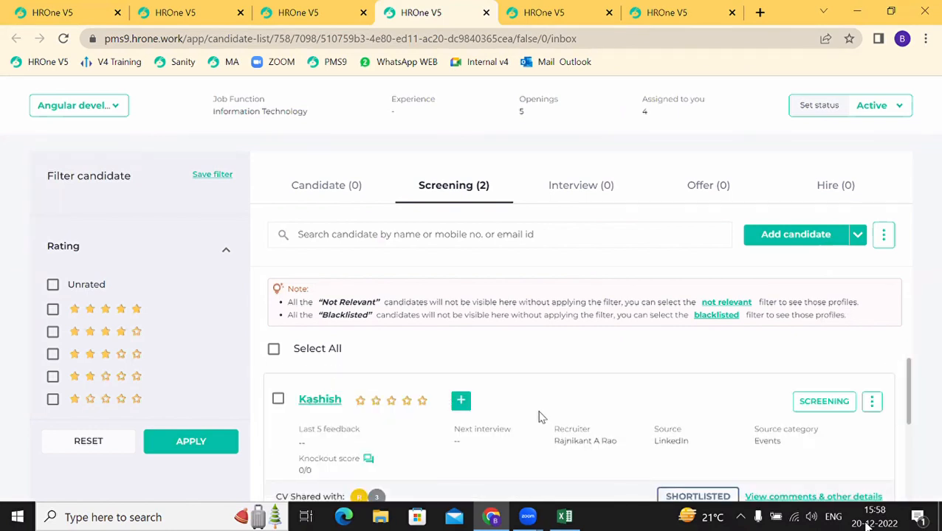
pyautogui.scroll(-2, 539, 417)
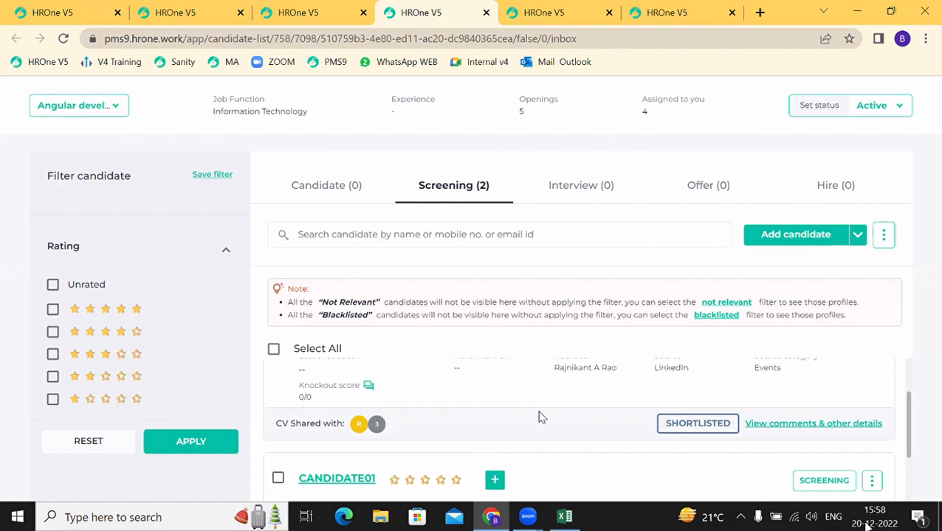
pyautogui.scroll(2, 539, 417)
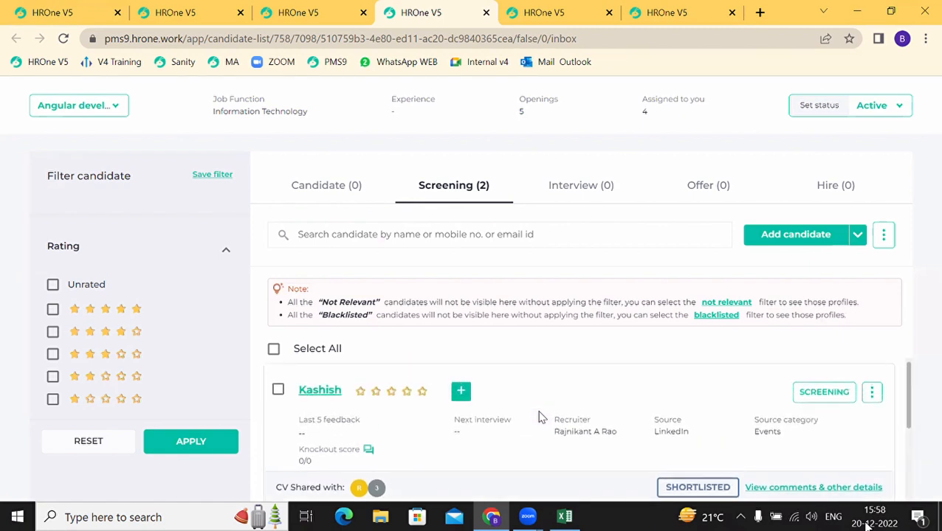
# Step: Move the candidate to the Interview stage and make the round a Video interview
pyautogui.click(845, 391)
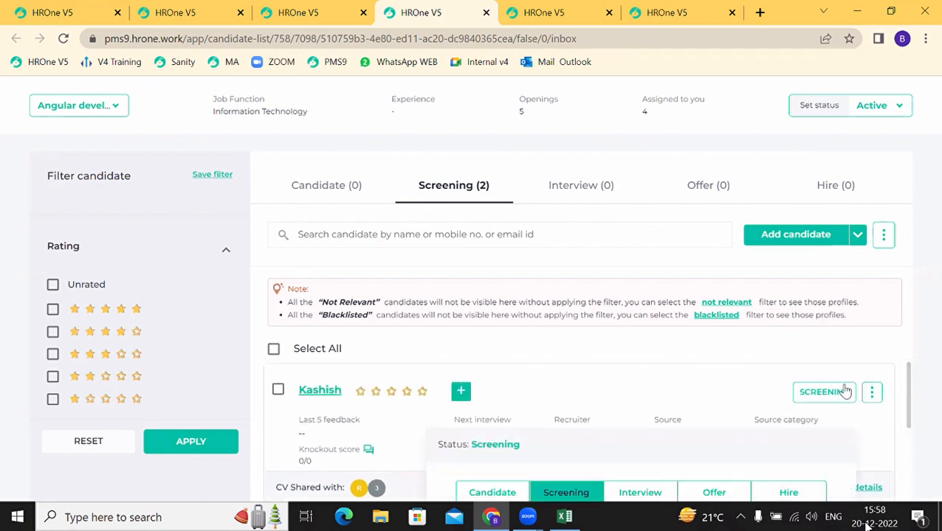
pyautogui.scroll(-2, 669, 402)
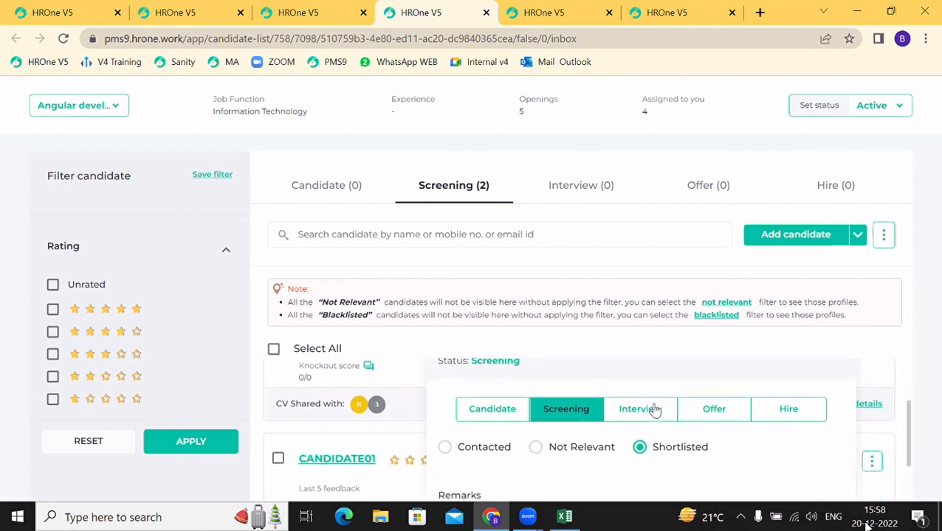
pyautogui.click(654, 410)
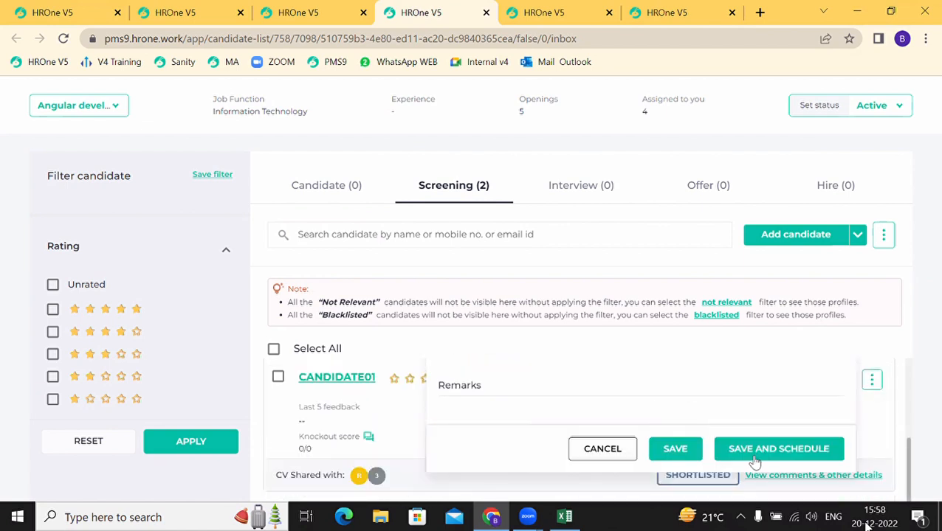
pyautogui.click(754, 452)
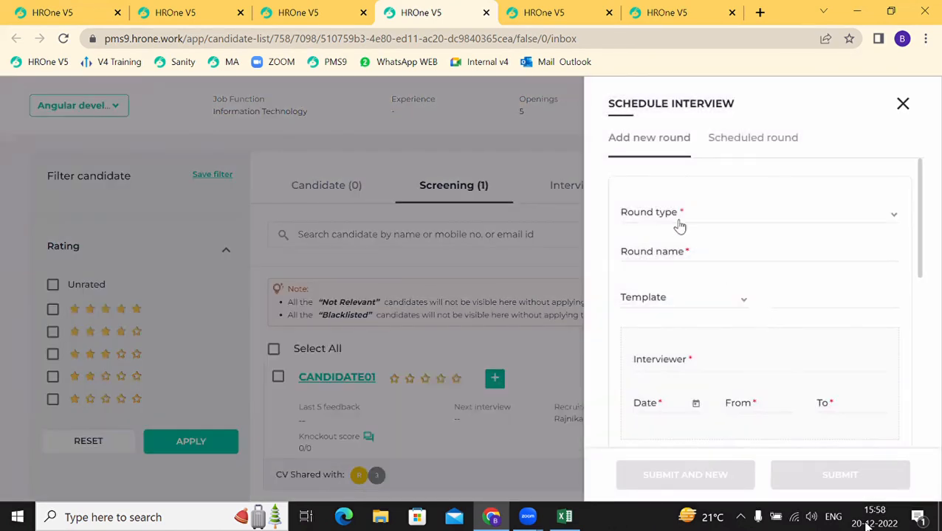
pyautogui.click(676, 223)
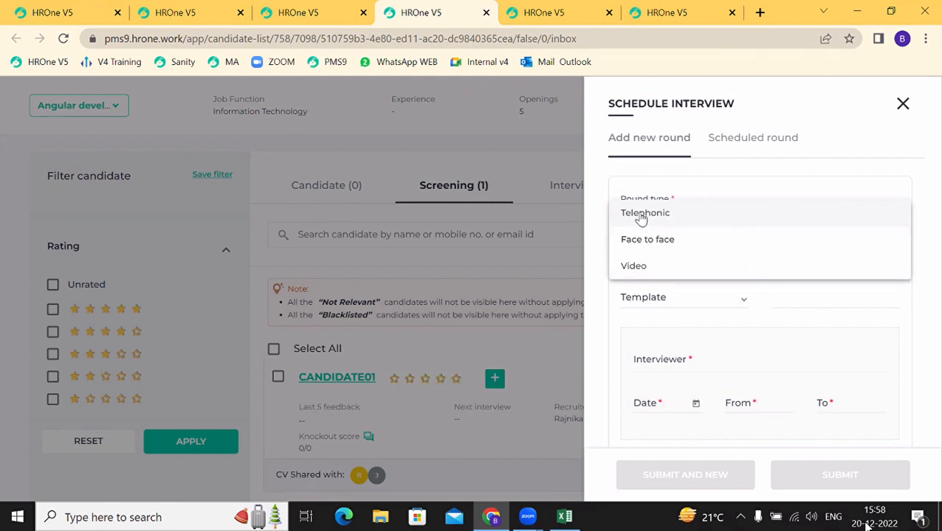
pyautogui.click(642, 269)
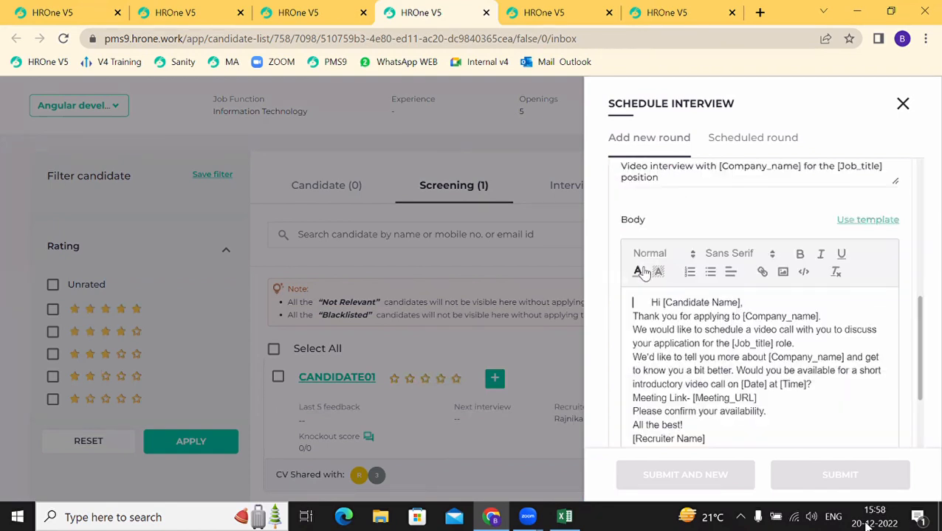
pyautogui.scroll(5, 646, 265)
pyautogui.click(648, 255)
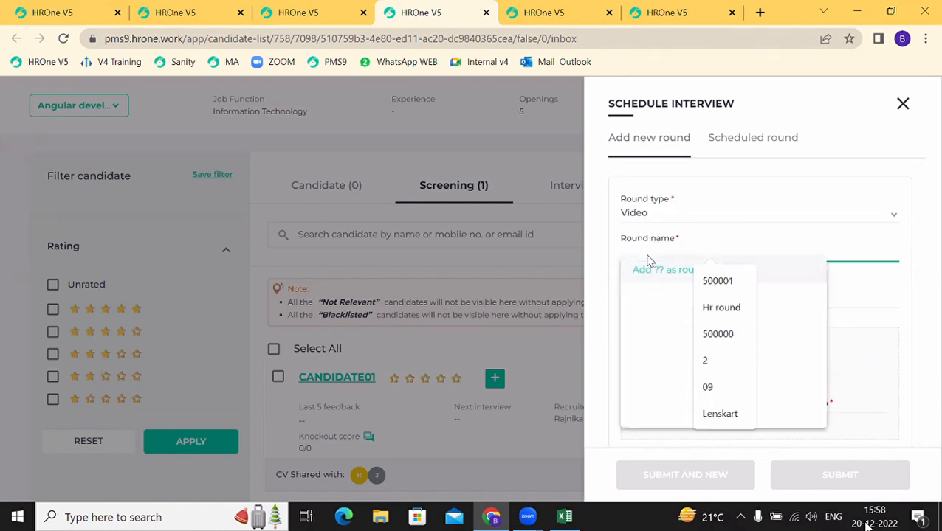
pyautogui.write('roun')
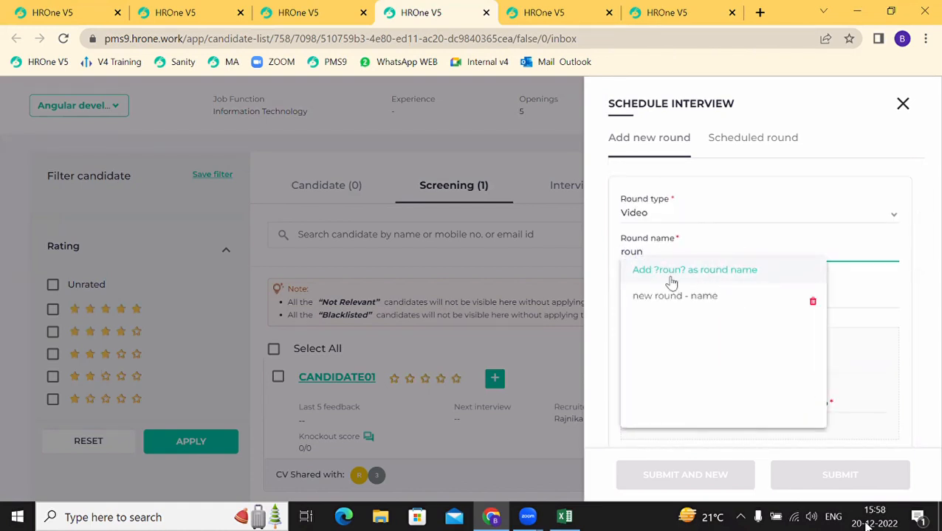
pyautogui.click(682, 305)
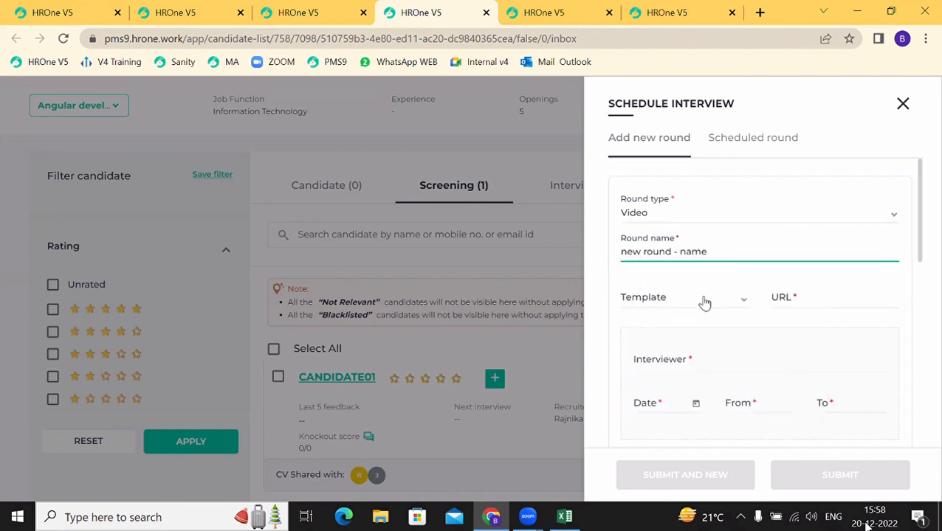
pyautogui.click(705, 302)
pyautogui.click(705, 301)
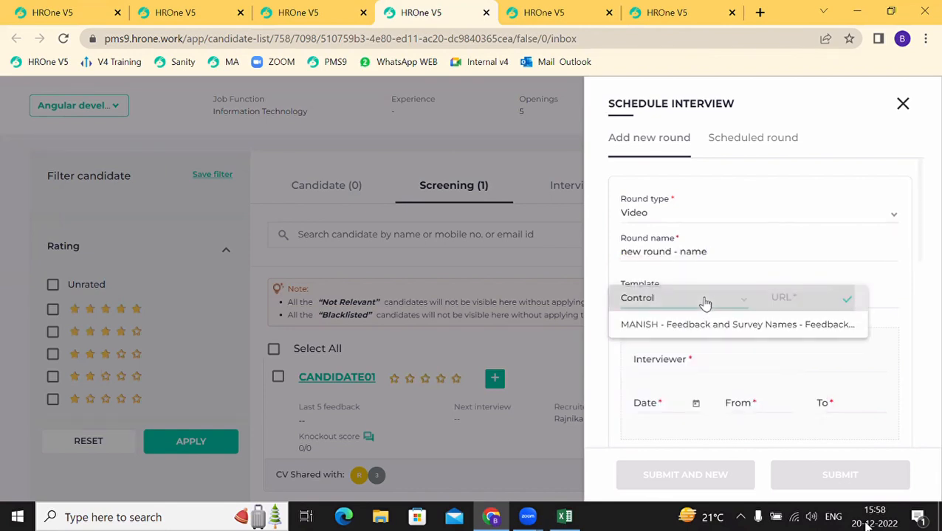
pyautogui.click(783, 300)
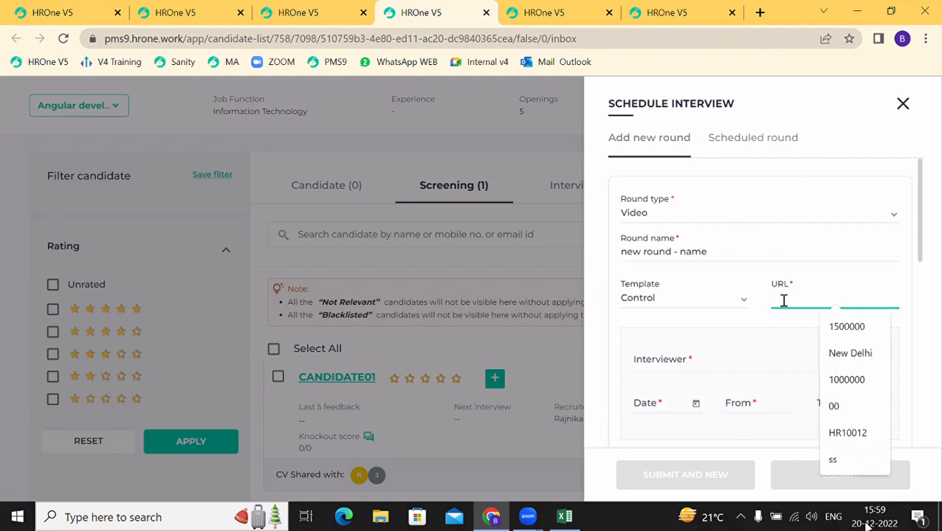
pyautogui.write('www.zoom.com')
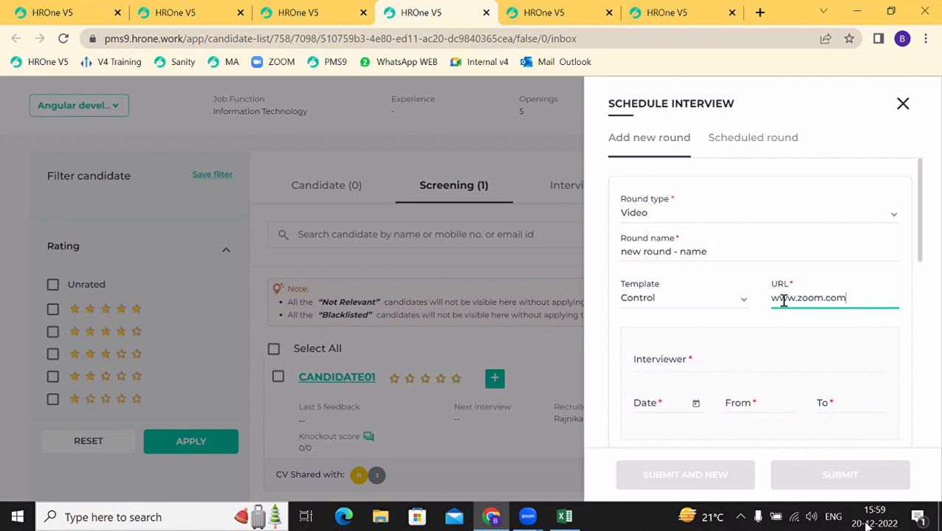
pyautogui.scroll(-1, 666, 354)
pyautogui.click(656, 336)
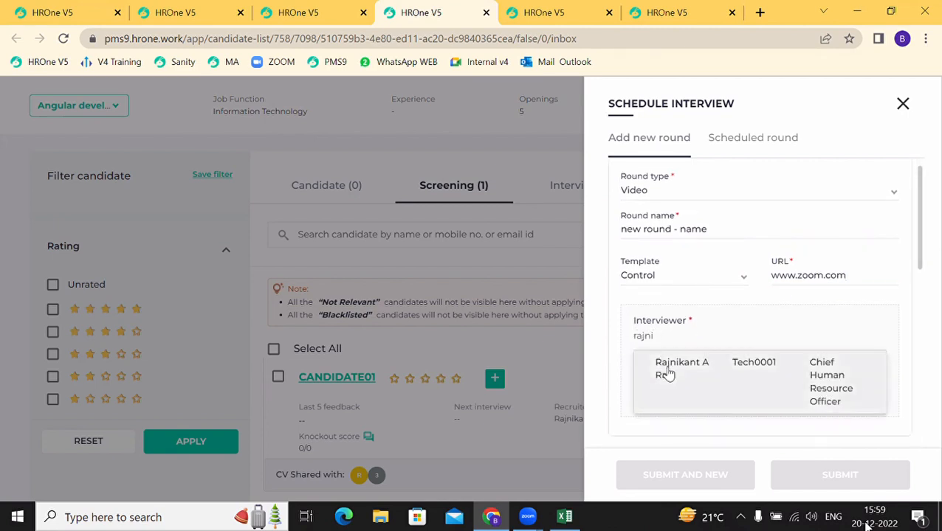
# Step: Assign the suggested interviewer and schedule the round for 20/12/2022 at 17:30
pyautogui.click(662, 370)
pyautogui.click(647, 383)
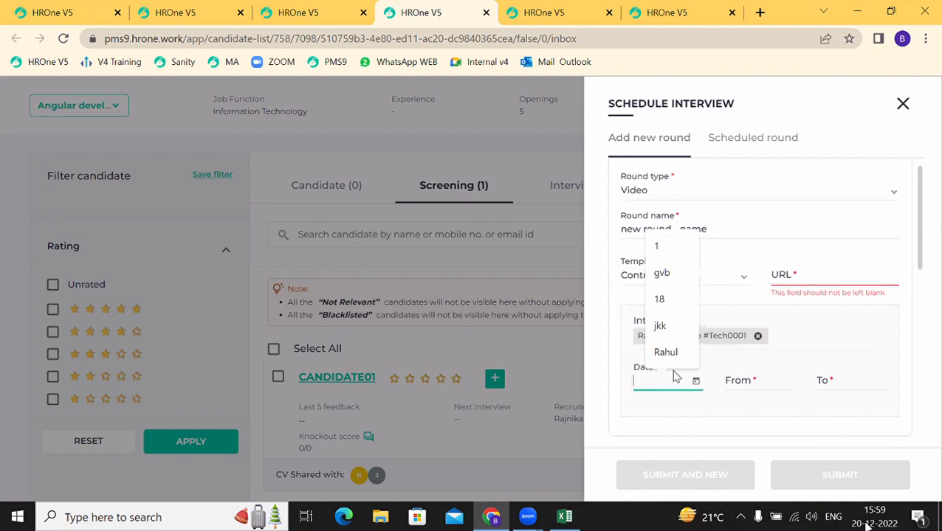
pyautogui.click(696, 382)
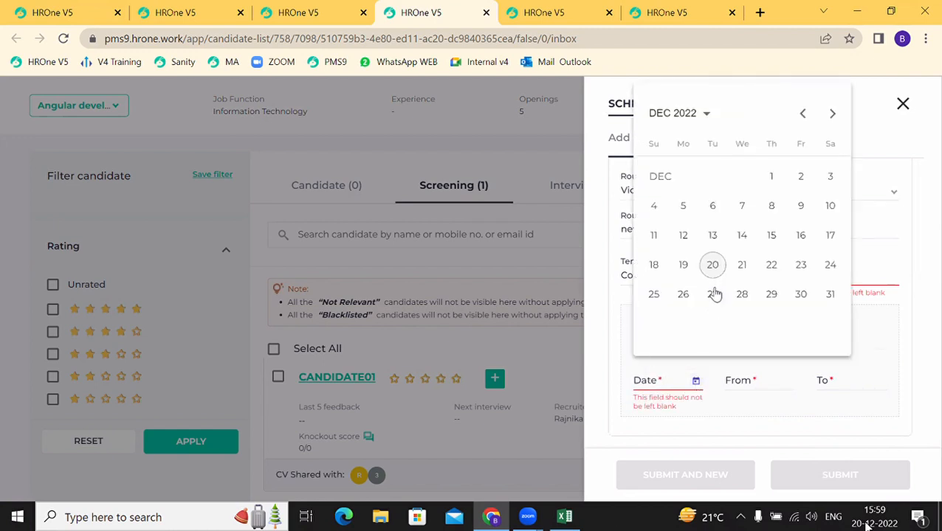
pyautogui.click(714, 266)
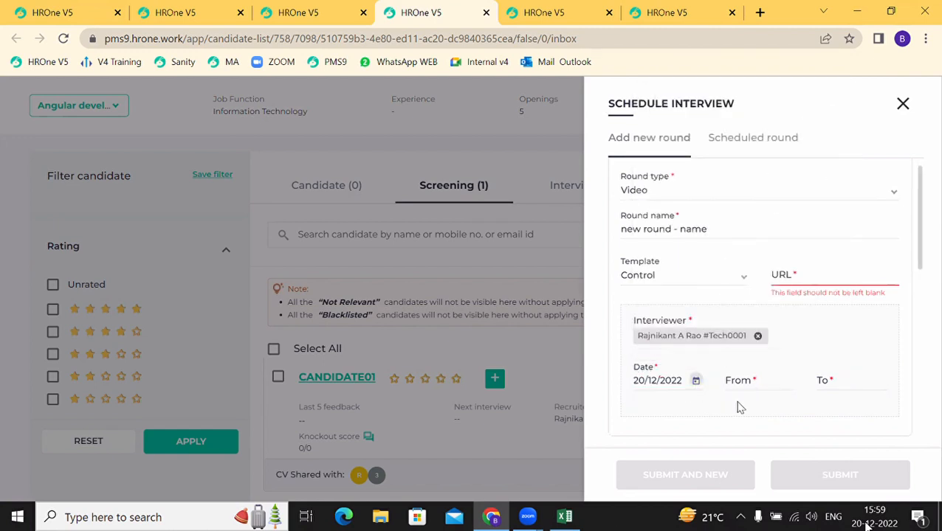
pyautogui.click(753, 381)
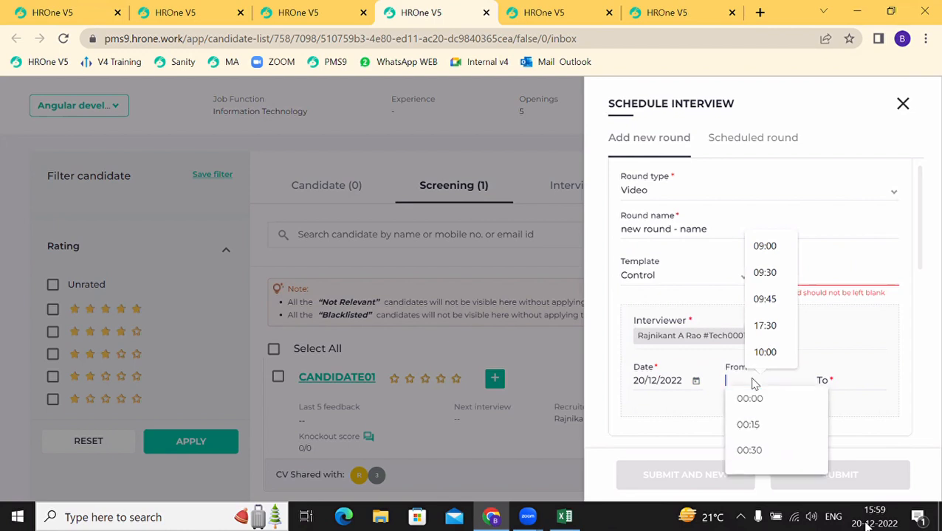
pyautogui.click(764, 328)
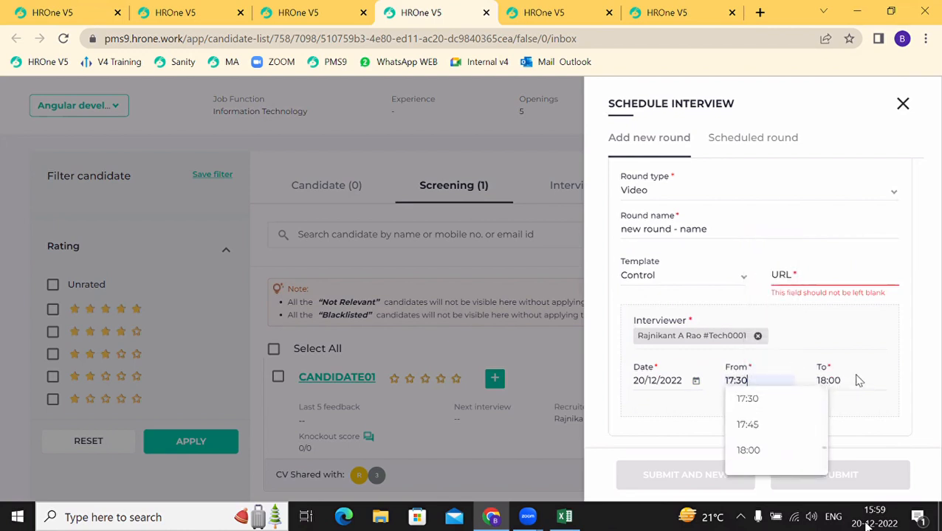
pyautogui.click(780, 381)
pyautogui.scroll(-5, 710, 429)
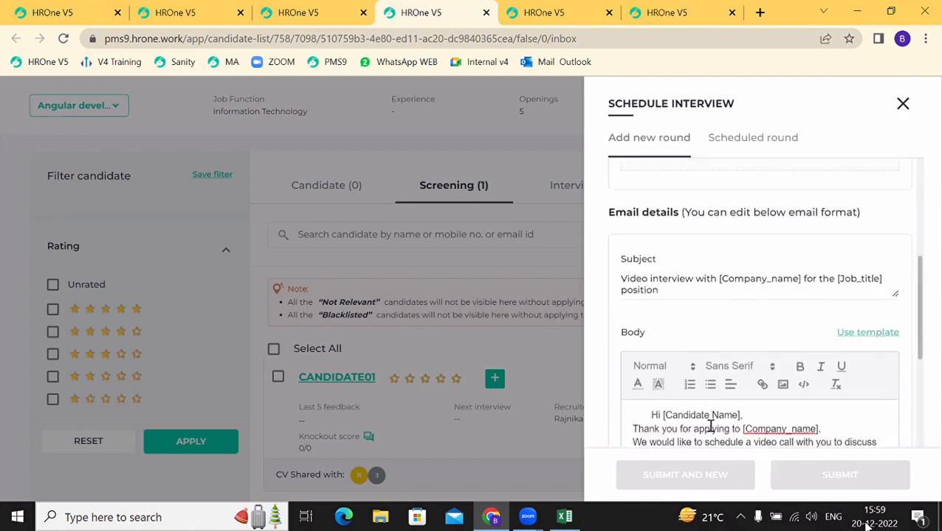
pyautogui.scroll(-3, 710, 426)
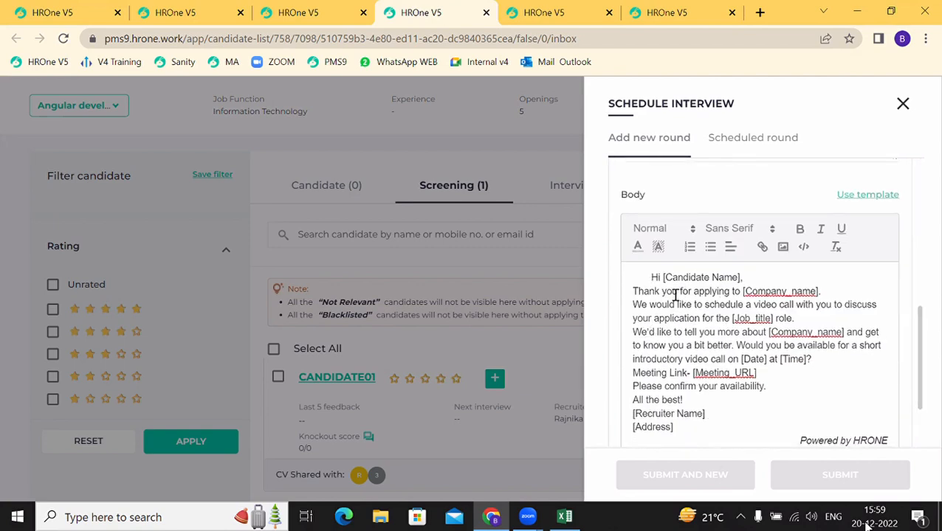
pyautogui.scroll(-1, 716, 411)
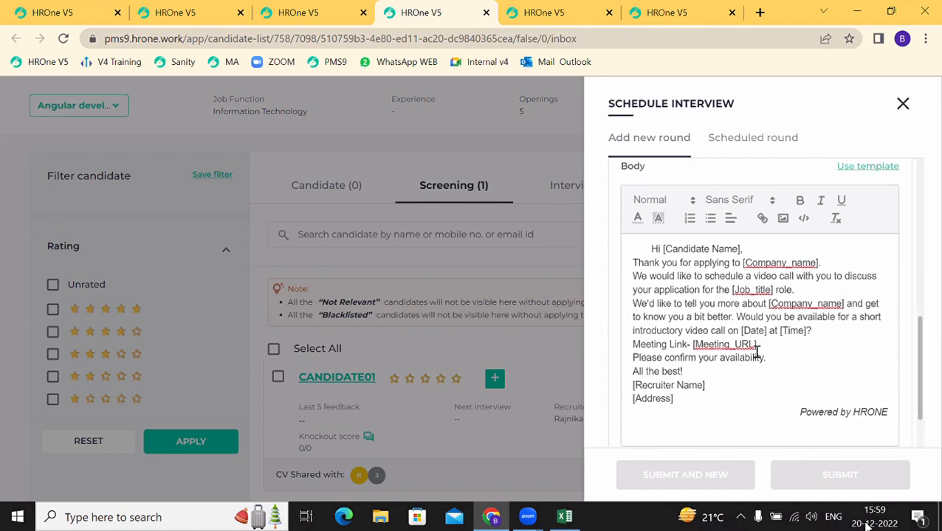
pyautogui.moveTo(764, 345); pyautogui.dragTo(698, 348)
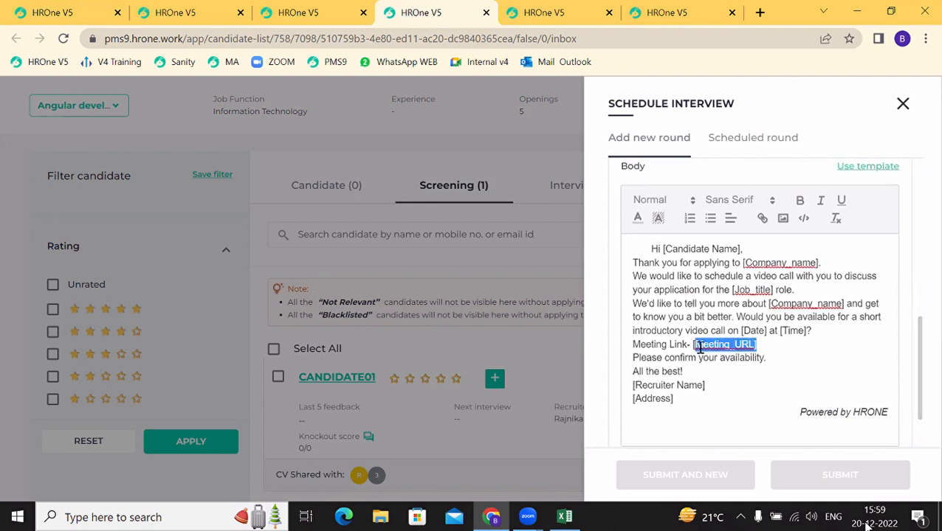
pyautogui.scroll(-2, 699, 347)
pyautogui.scroll(1, 699, 347)
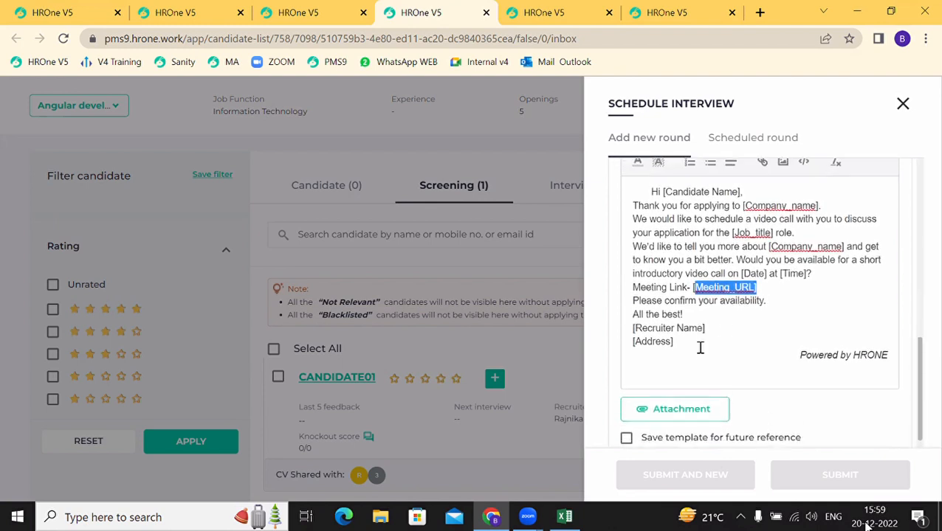
pyautogui.click(724, 248)
pyautogui.scroll(4, 673, 236)
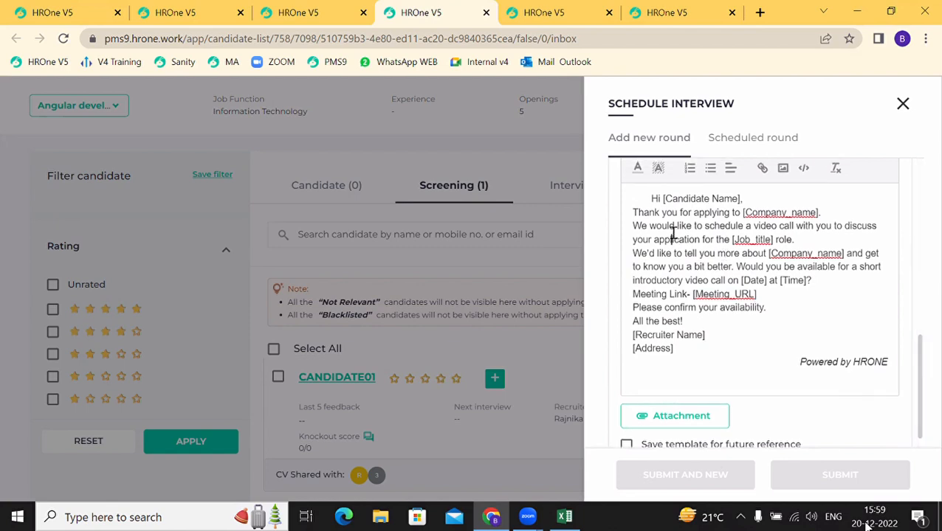
pyautogui.scroll(3, 673, 238)
pyautogui.click(786, 219)
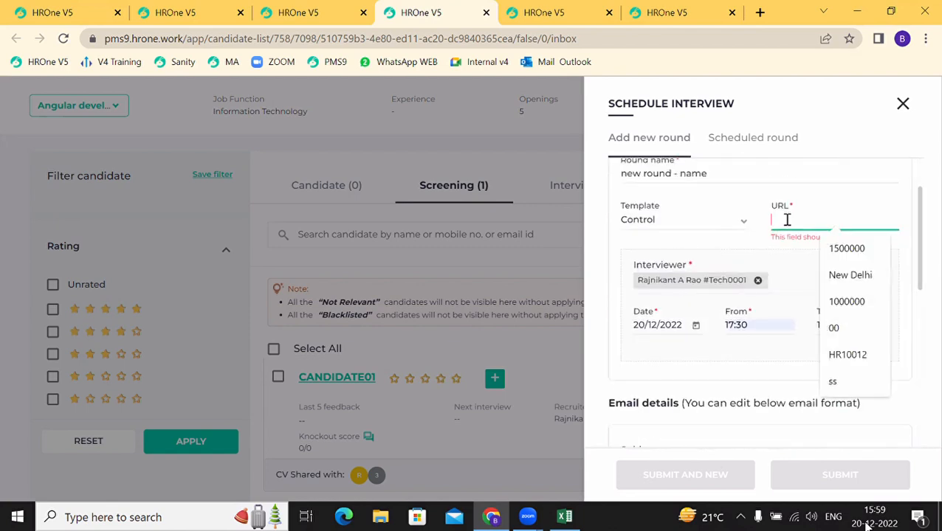
pyautogui.write('www')
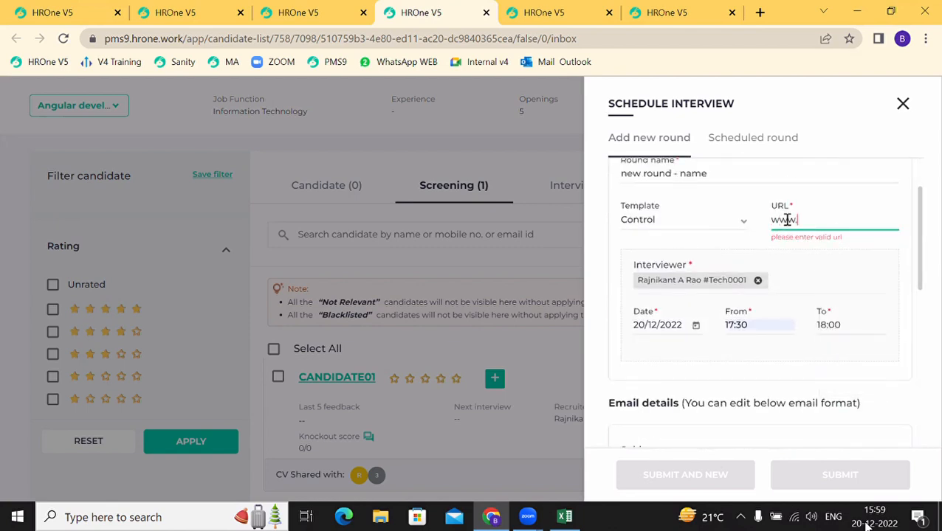
pyautogui.write('.zoom.com')
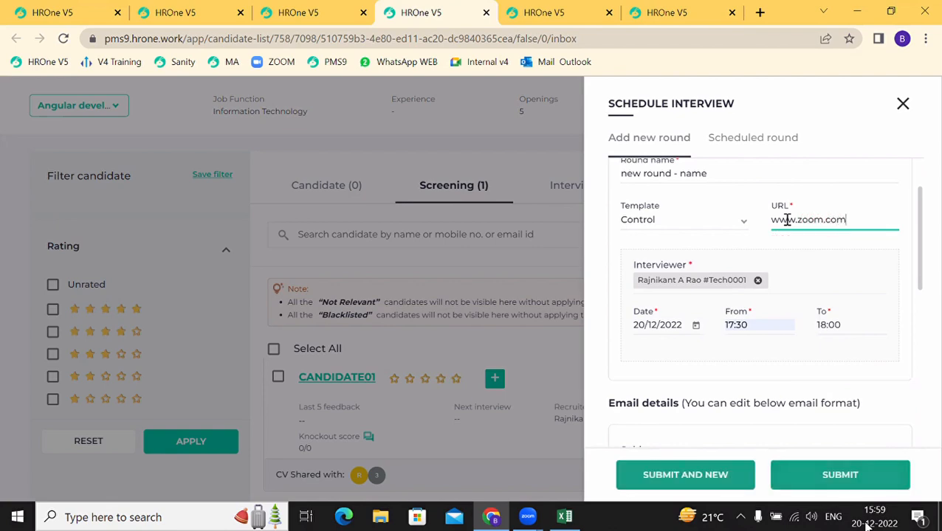
pyautogui.scroll(-1, 787, 221)
# Step: Submit the round and confirm the Interview stage shows next interview 20/12/2022 17:30
pyautogui.click(834, 485)
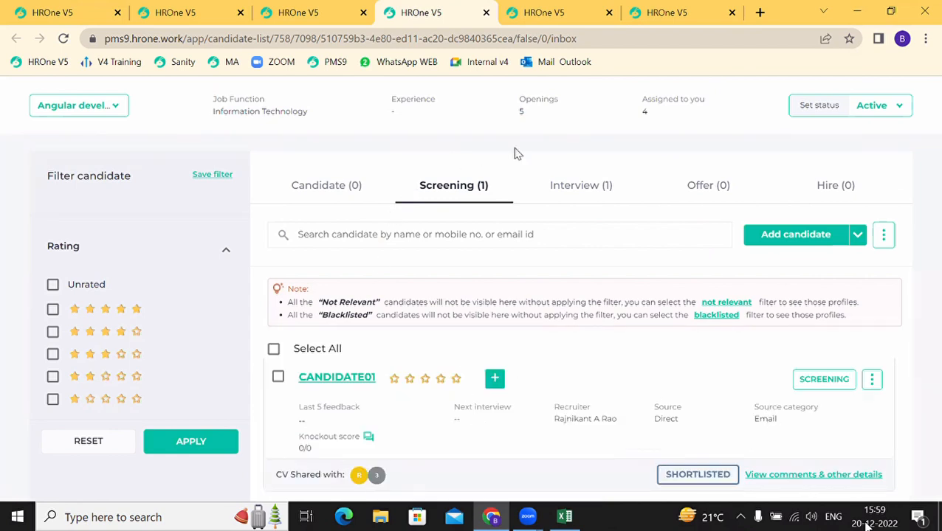
pyautogui.click(601, 190)
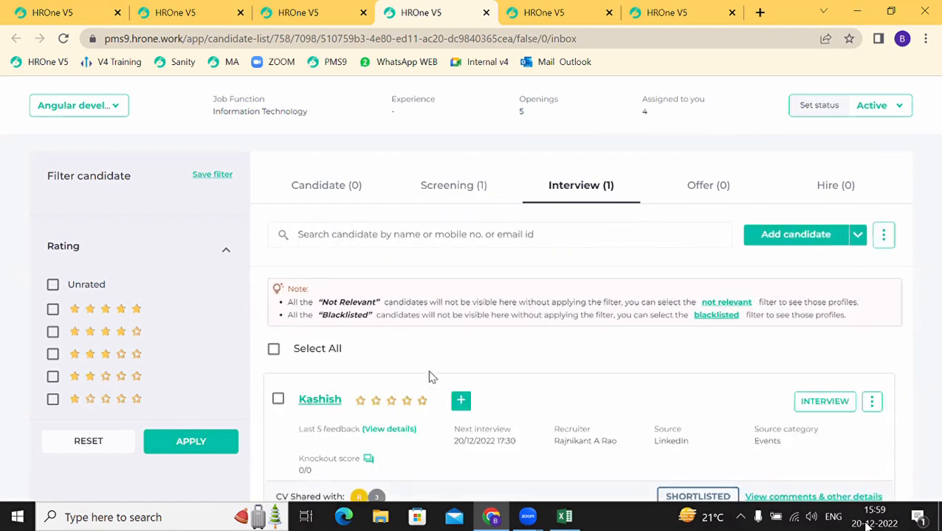
pyautogui.scroll(-1, 422, 386)
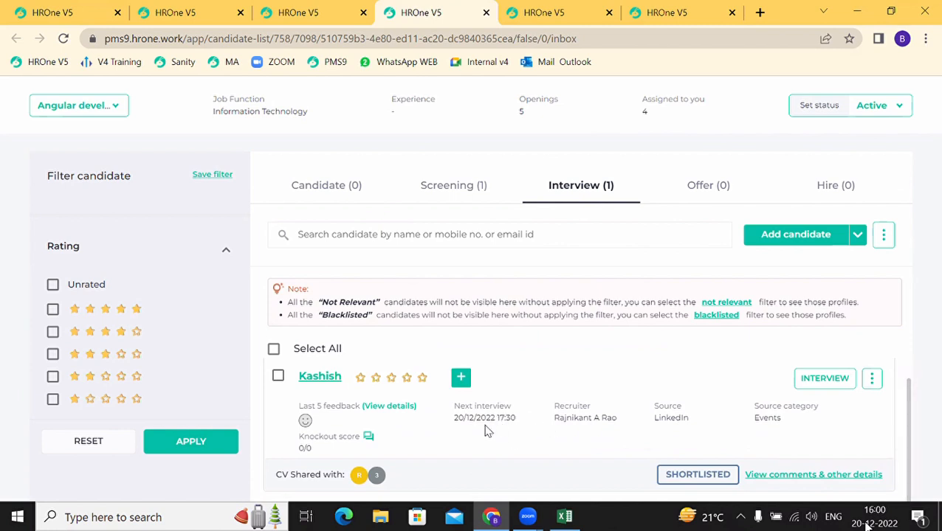
pyautogui.moveTo(464, 419); pyautogui.dragTo(502, 420)
# Step: Inspect the scheduled round in the Schedule interview panel, then close it
pyautogui.click(823, 380)
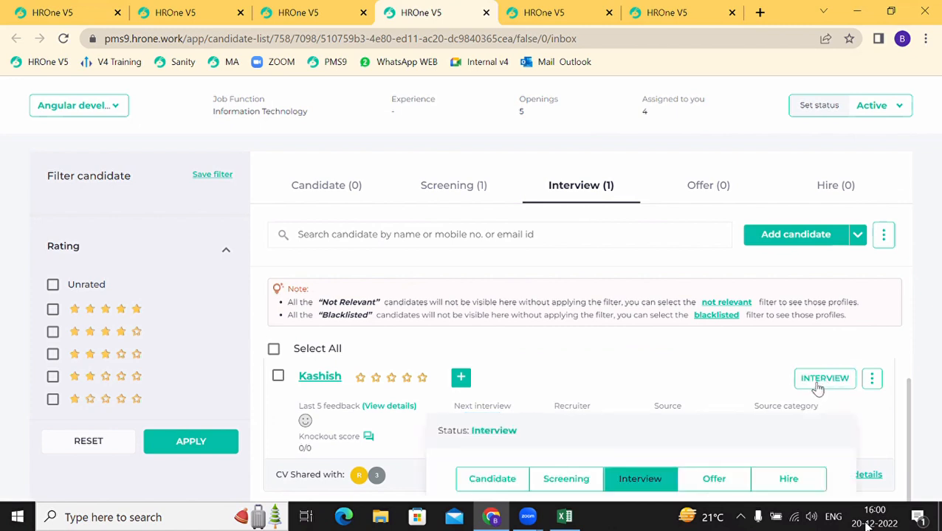
pyautogui.click(871, 381)
pyautogui.click(782, 412)
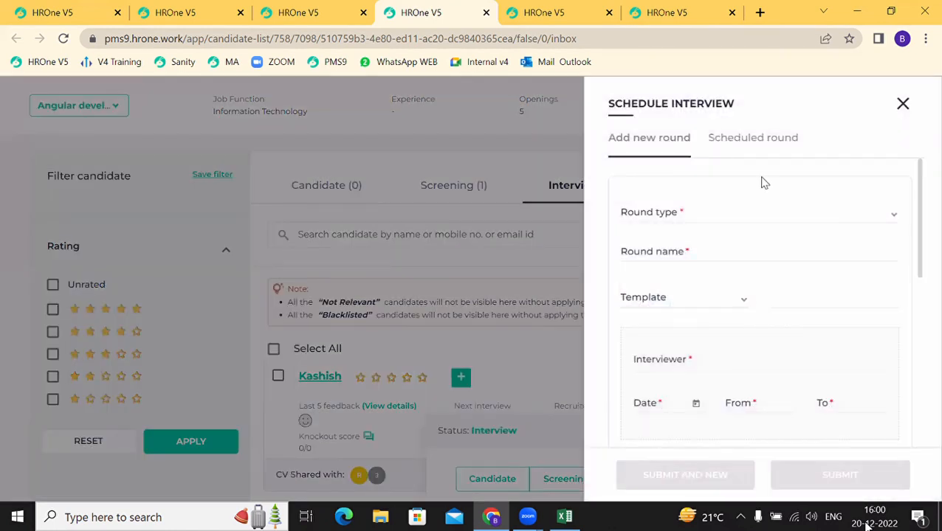
pyautogui.click(751, 140)
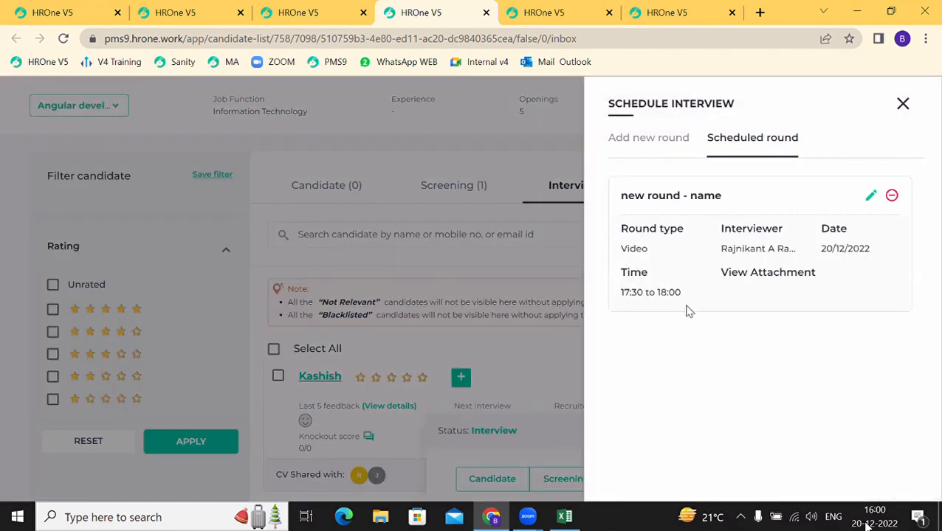
pyautogui.click(868, 204)
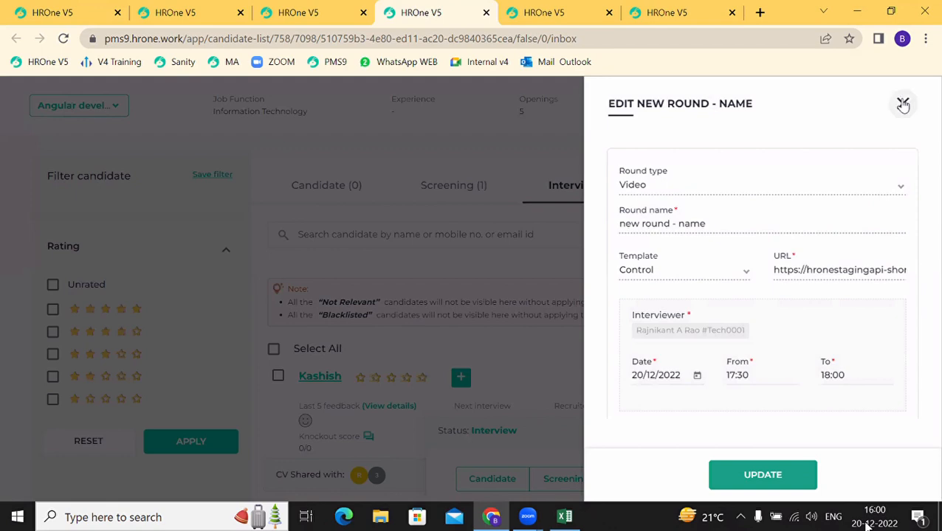
pyautogui.click(901, 104)
pyautogui.click(902, 103)
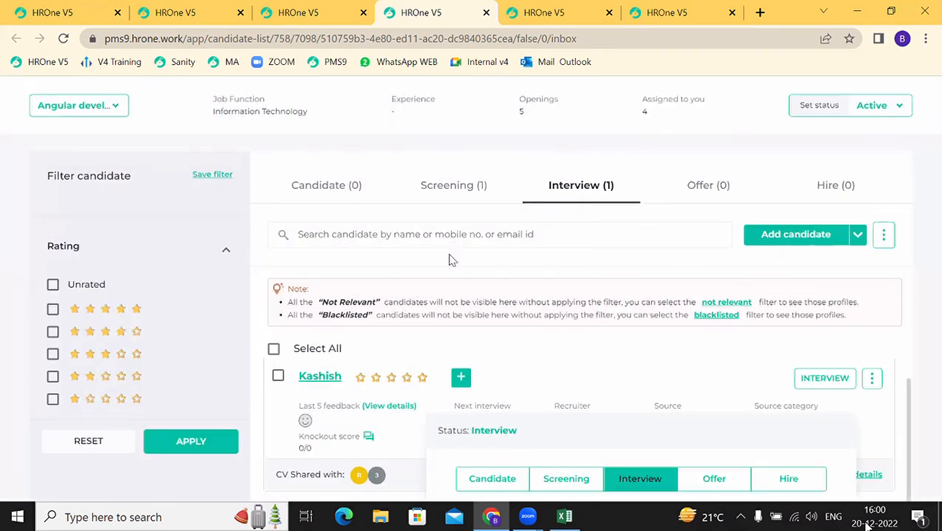
# Step: Open the interview feedback request from the inbox
pyautogui.click(299, 21)
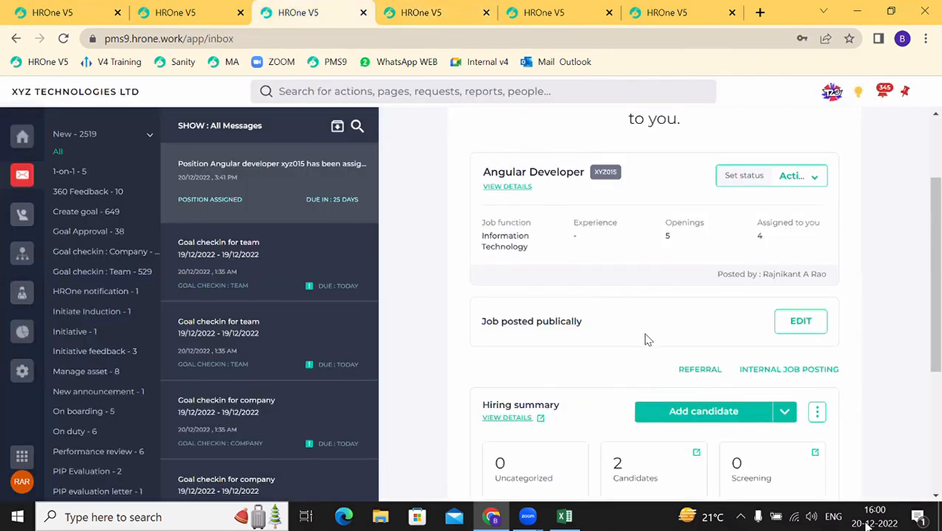
pyautogui.click(22, 139)
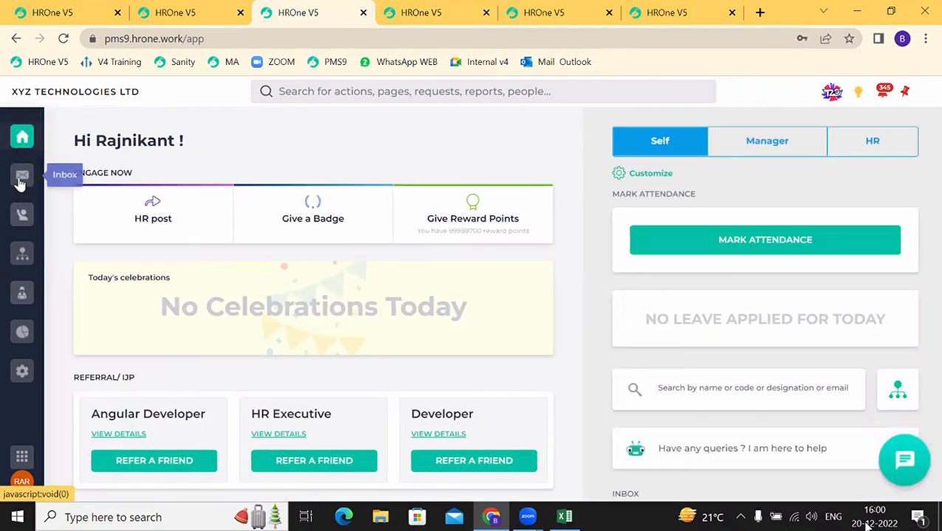
pyautogui.click(21, 183)
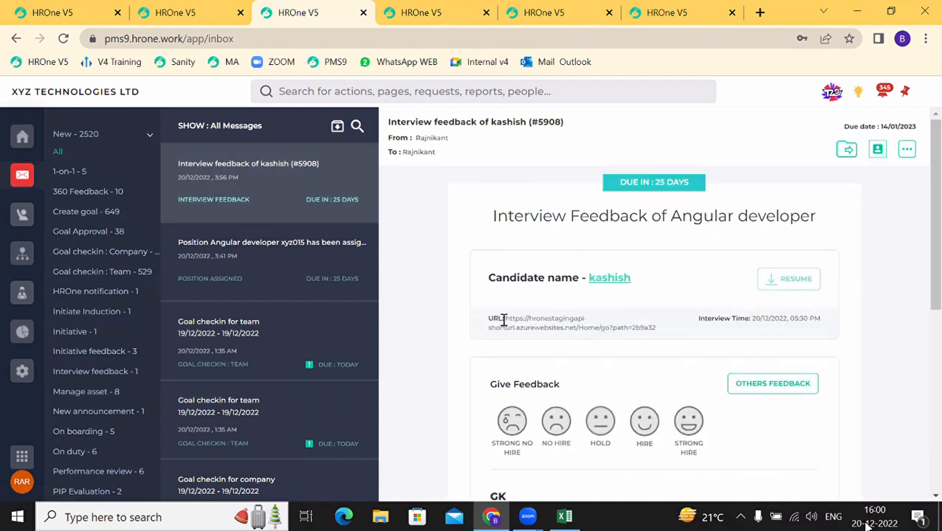
pyautogui.moveTo(536, 319); pyautogui.dragTo(654, 325)
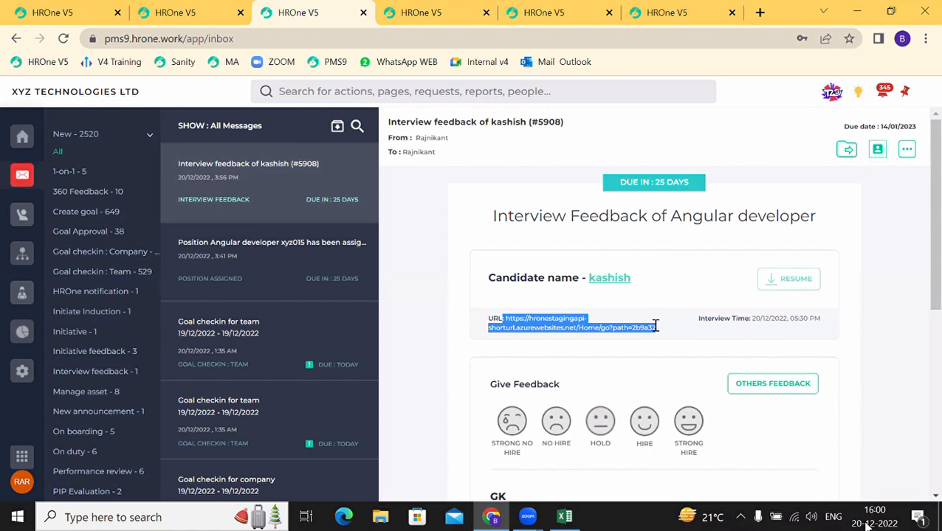
pyautogui.moveTo(750, 321); pyautogui.dragTo(795, 332)
pyautogui.scroll(-1, 795, 333)
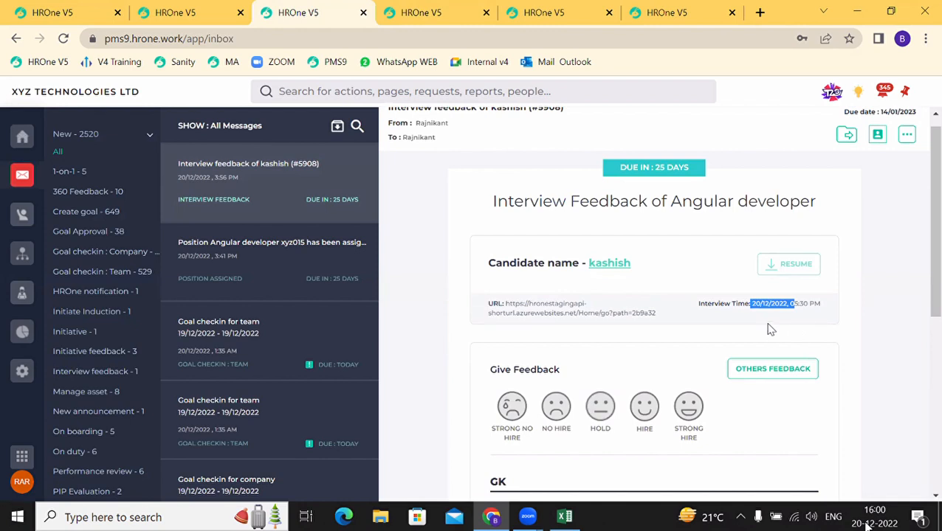
pyautogui.scroll(-1, 599, 343)
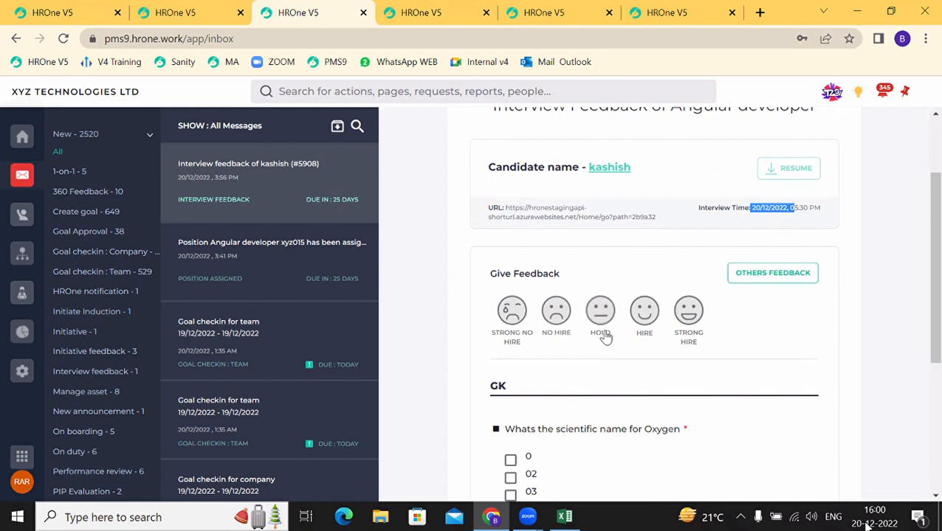
# Step: Rate the candidate Strong Hire and tick 02 for the Oxygen question
pyautogui.click(694, 326)
pyautogui.scroll(-1, 609, 392)
pyautogui.scroll(-1, 610, 392)
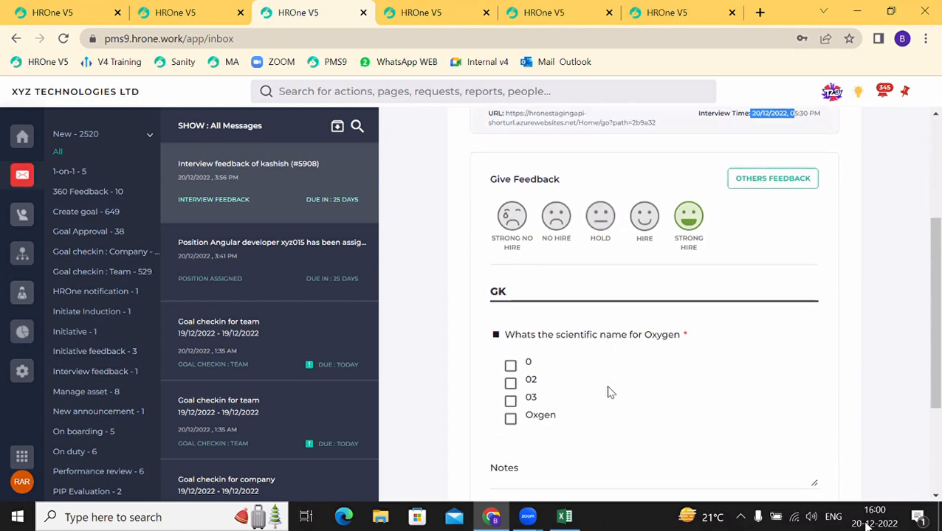
pyautogui.click(510, 383)
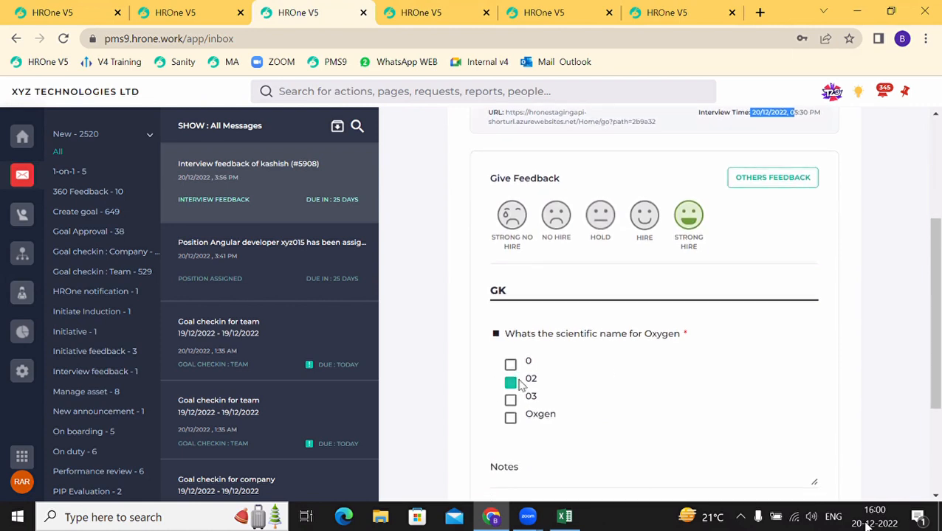
pyautogui.scroll(-2, 559, 396)
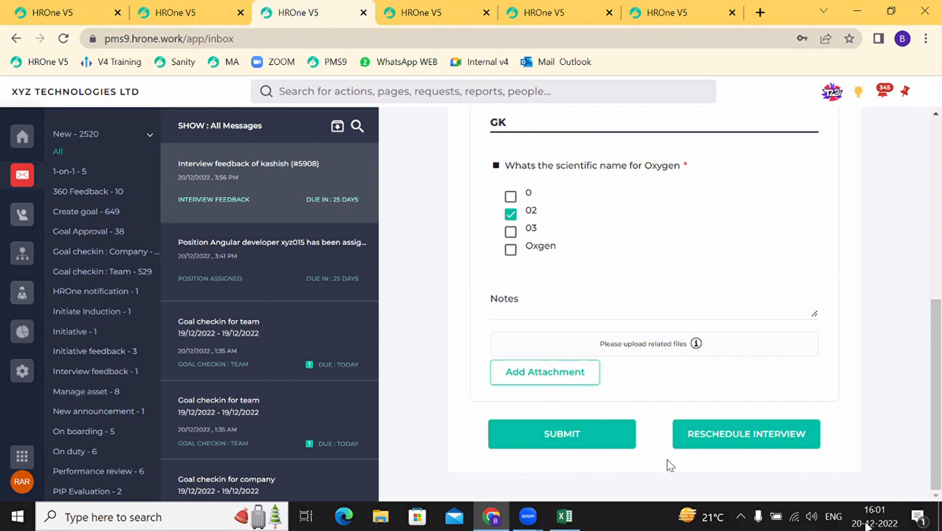
# Step: Check the scheduled round, submit the feedback, and dismiss the 'already hired' warning
pyautogui.click(722, 441)
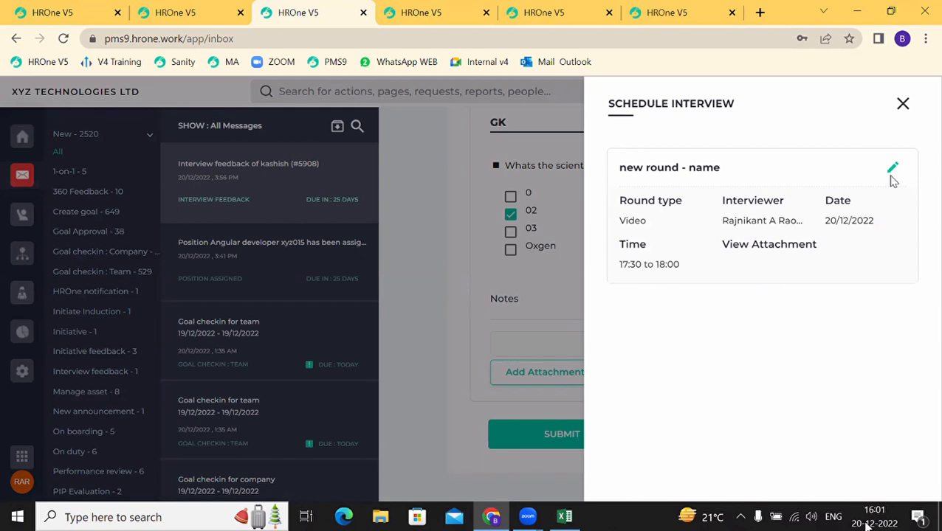
pyautogui.click(902, 105)
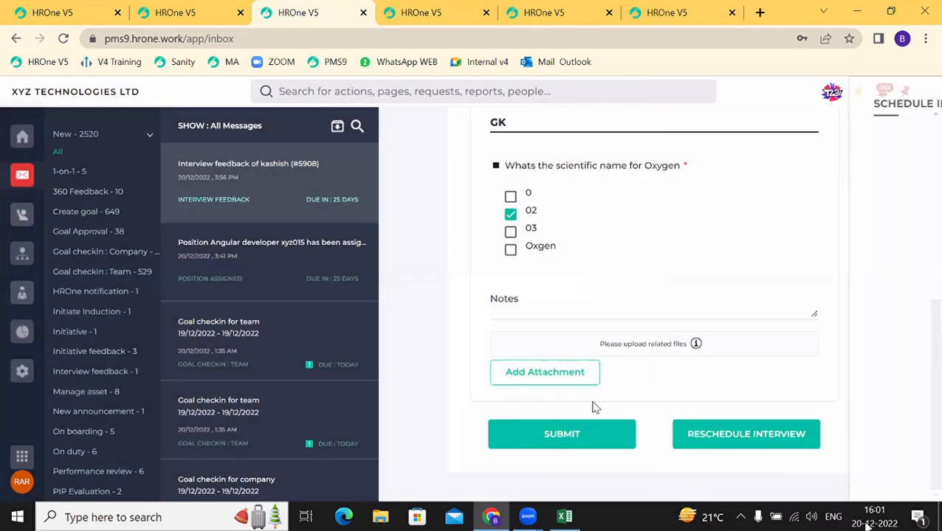
pyautogui.click(557, 436)
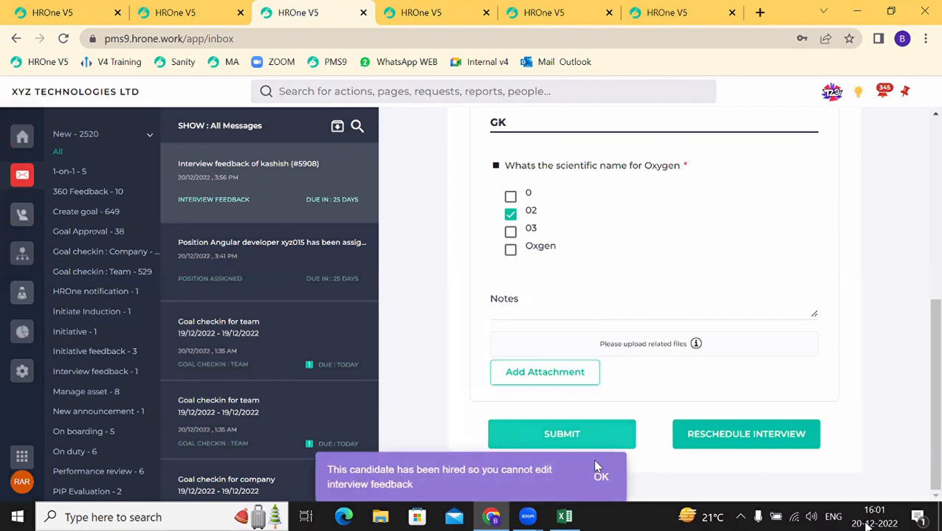
pyautogui.click(599, 478)
pyautogui.scroll(5, 572, 372)
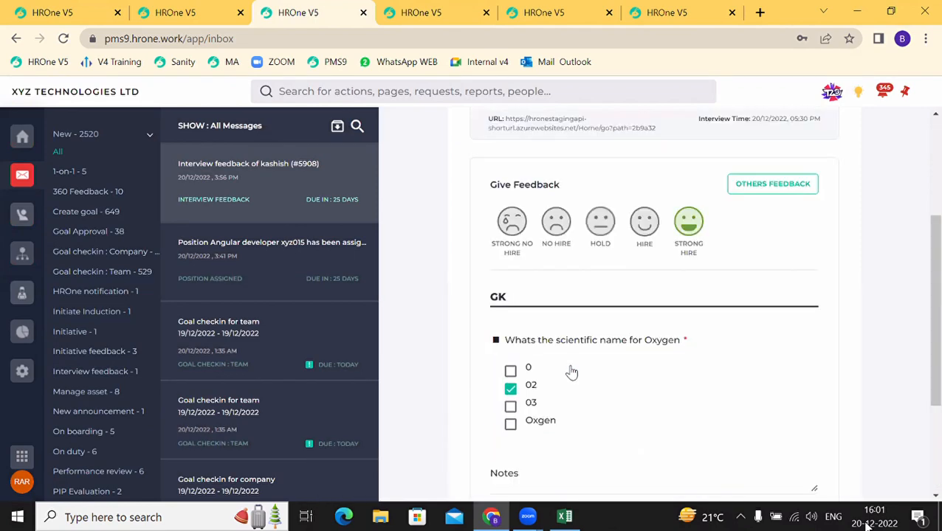
pyautogui.scroll(-3, 572, 372)
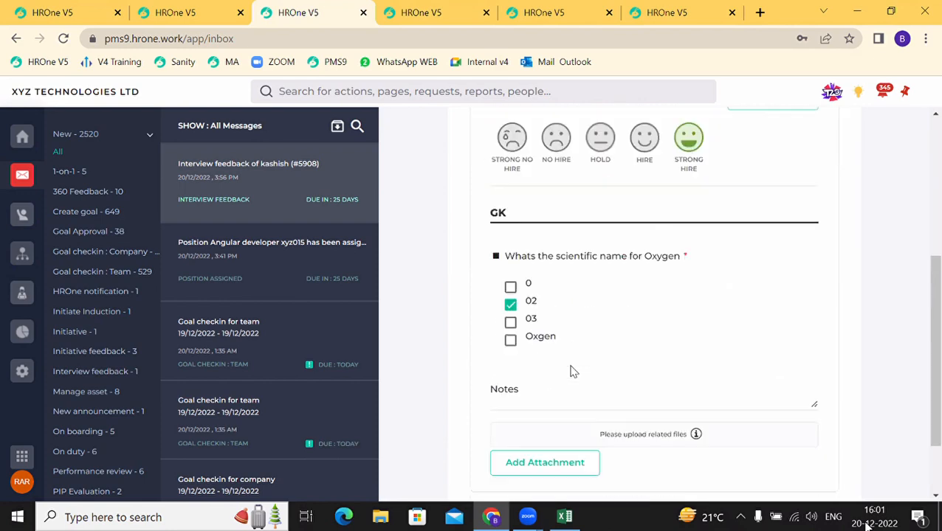
pyautogui.scroll(3, 574, 372)
pyautogui.scroll(-3, 573, 372)
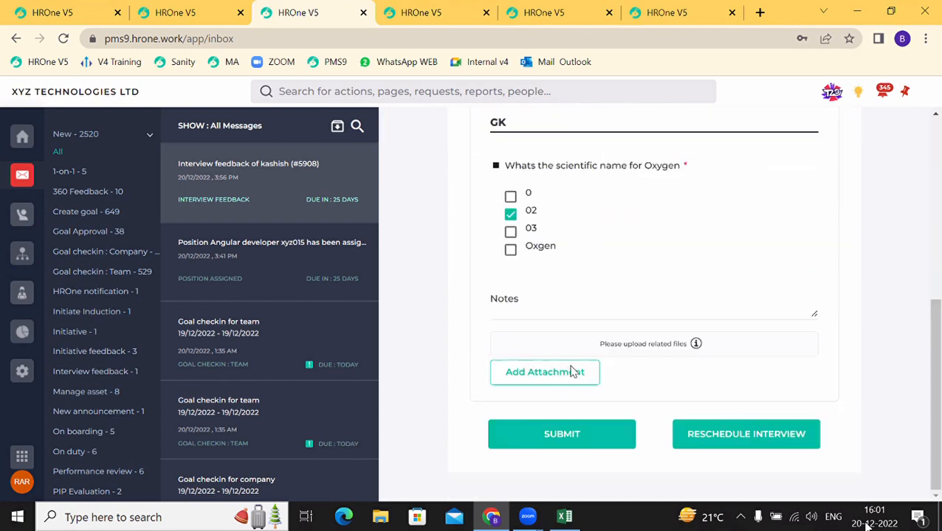
# Step: Retry the feedback submission, dismiss the warning again, and return to the candidate list
pyautogui.click(566, 436)
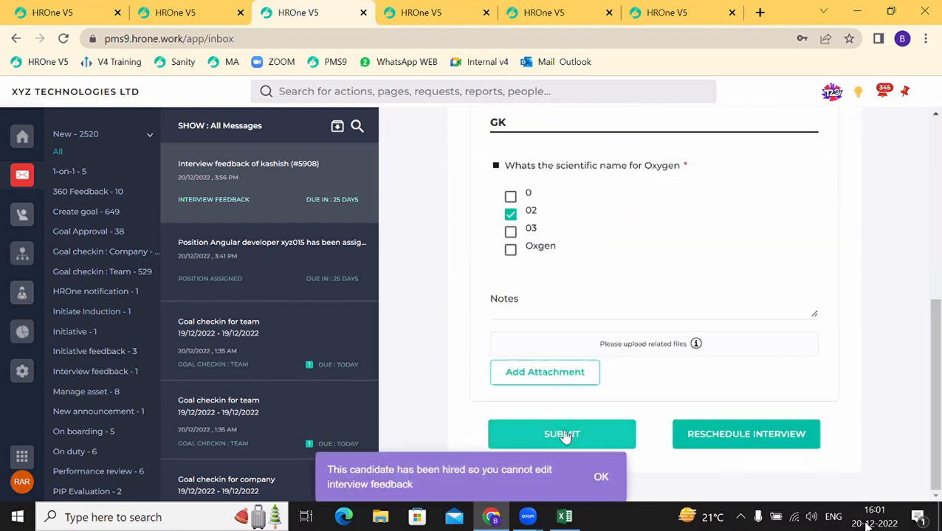
pyautogui.click(601, 478)
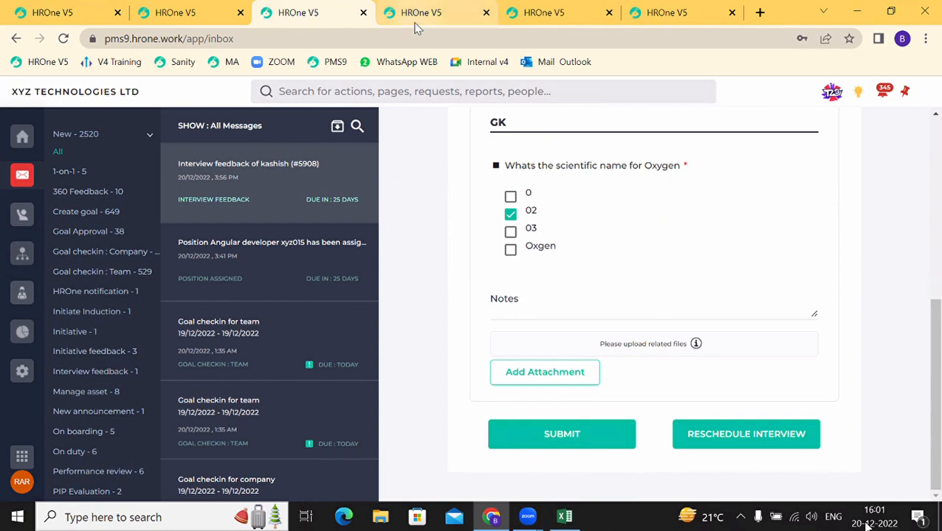
pyautogui.click(415, 15)
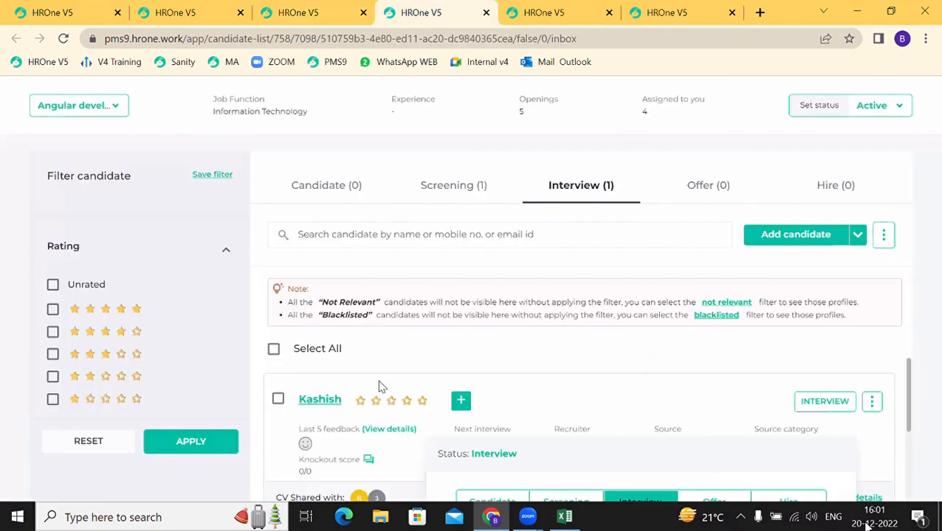
# Step: Show the empty Screening stage and start a Face to face interview round for CANDIDATE01
pyautogui.click(449, 189)
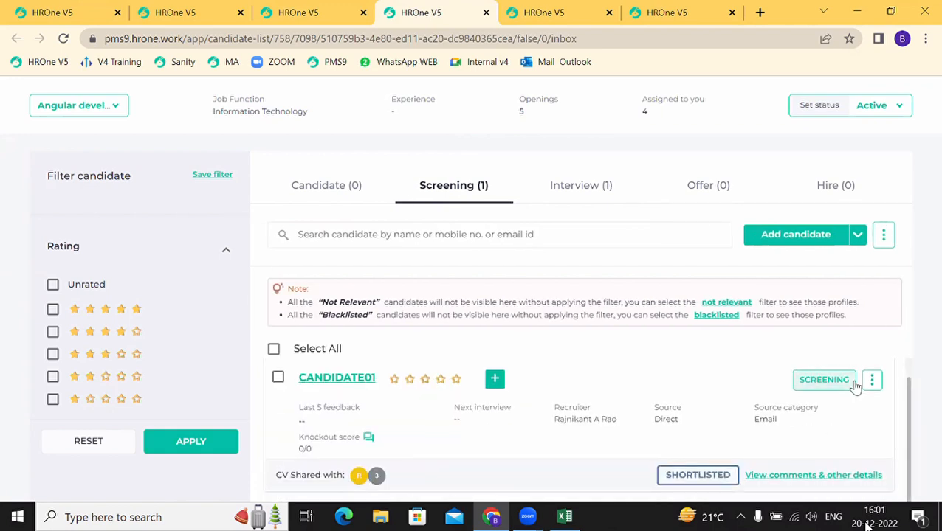
pyautogui.click(870, 380)
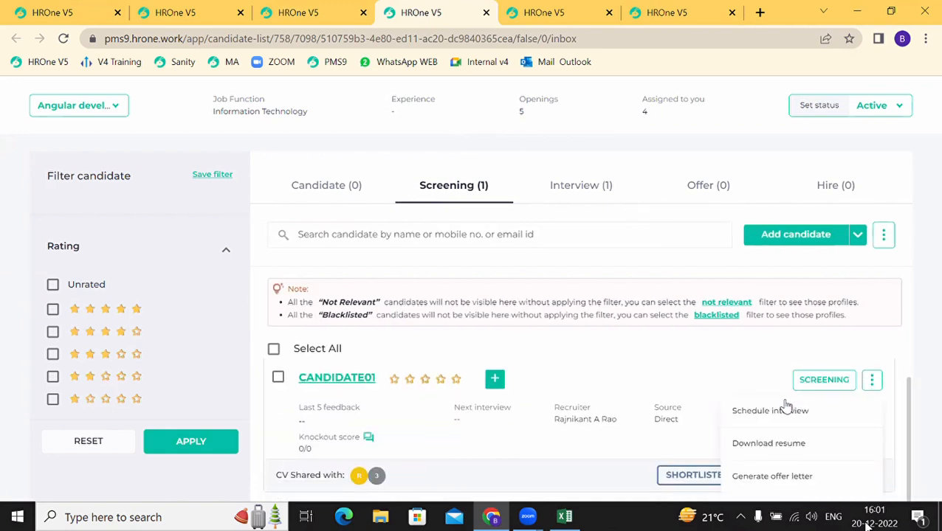
pyautogui.click(785, 409)
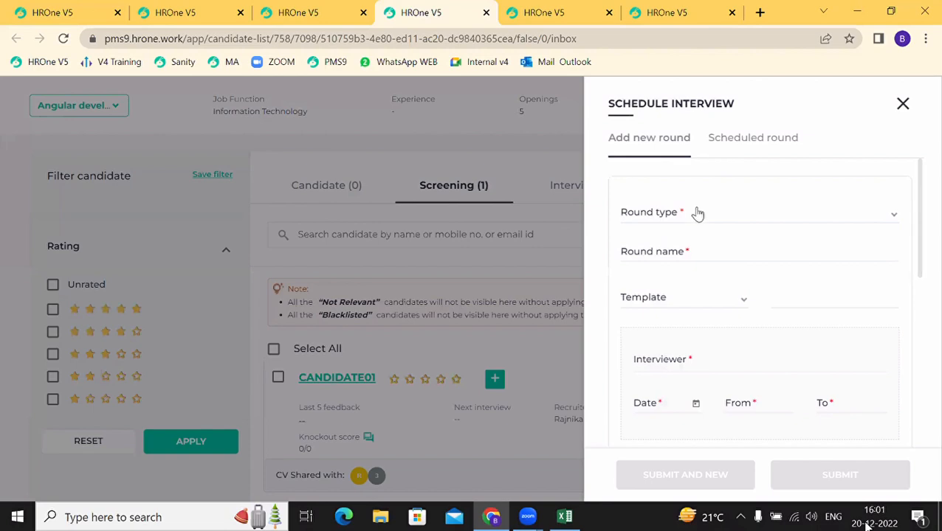
pyautogui.click(696, 213)
pyautogui.click(639, 242)
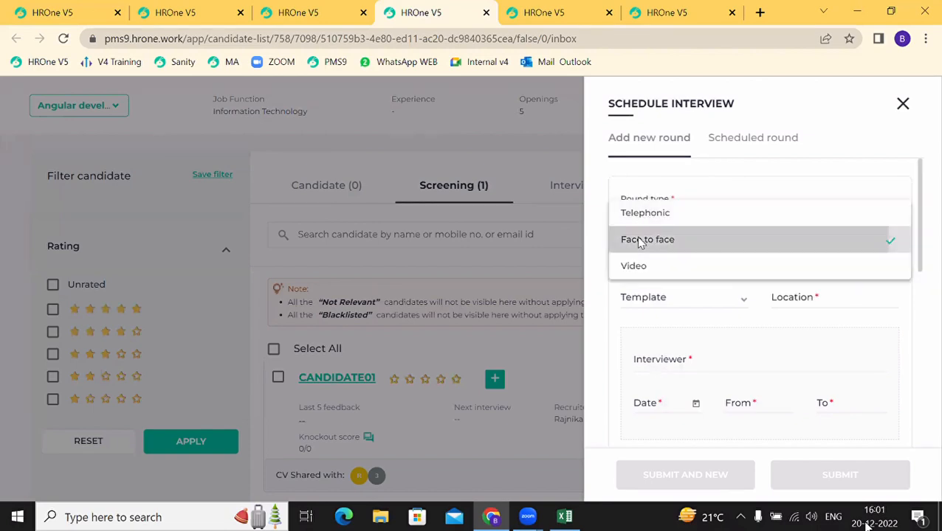
pyautogui.scroll(-5, 656, 263)
pyautogui.scroll(5, 676, 362)
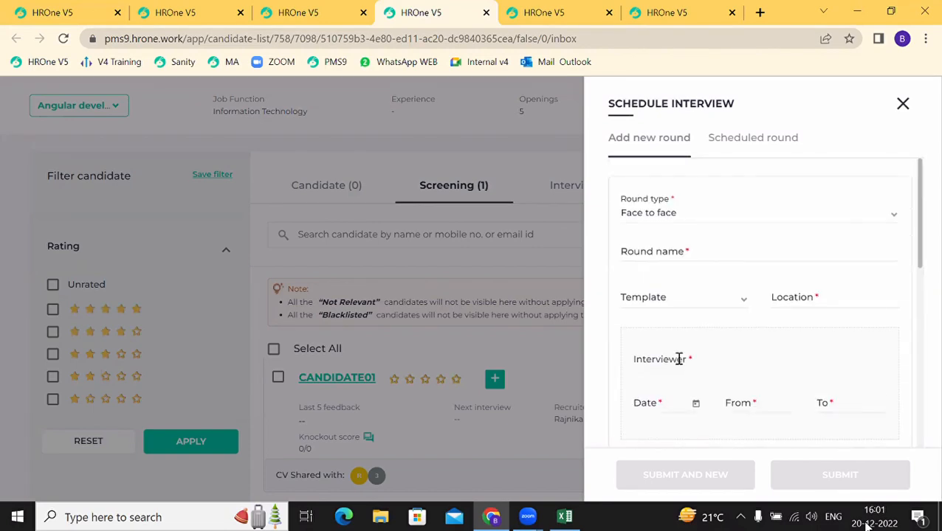
# Step: Name the round 'New Round - name', use the Control template, and set location noida
pyautogui.click(647, 251)
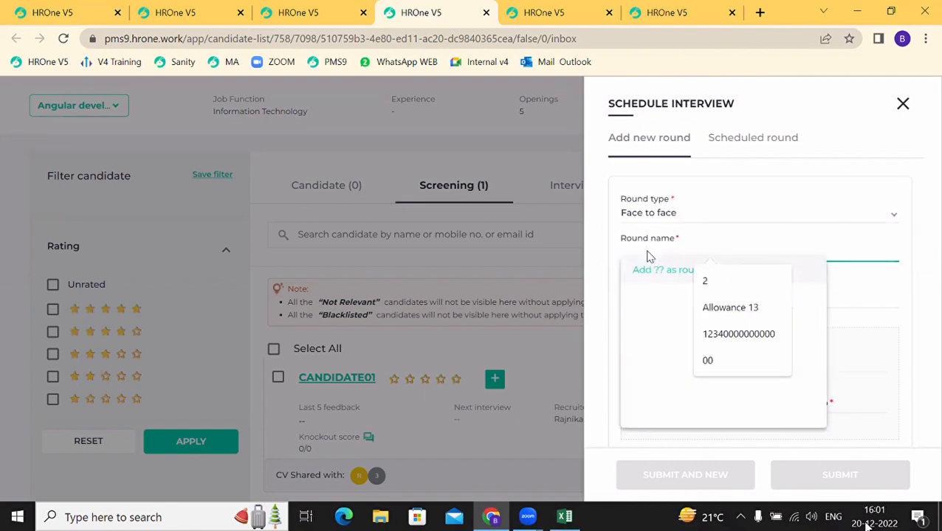
pyautogui.write('rou')
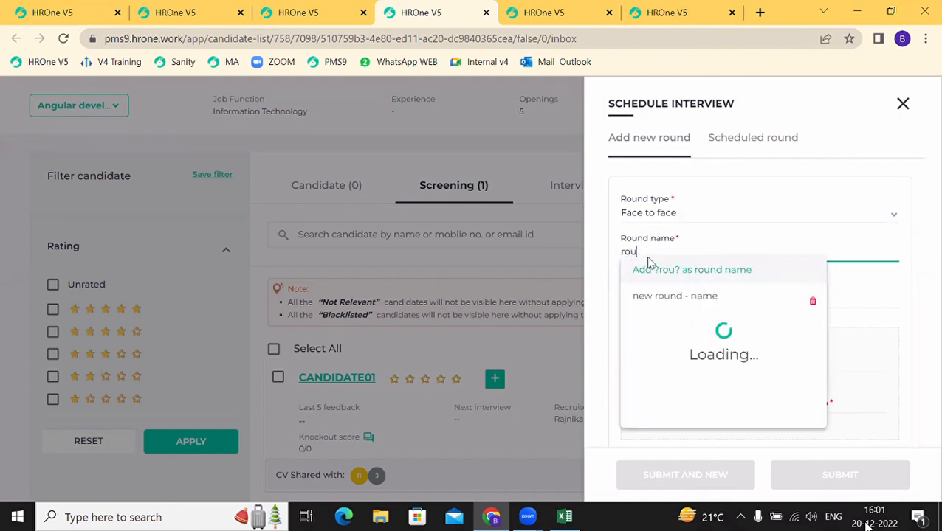
pyautogui.click(662, 298)
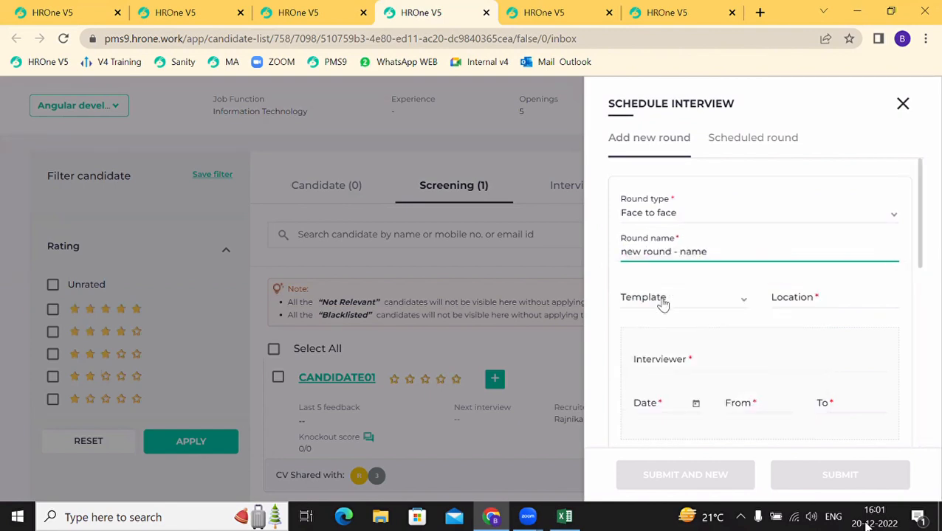
pyautogui.click(663, 305)
pyautogui.click(663, 303)
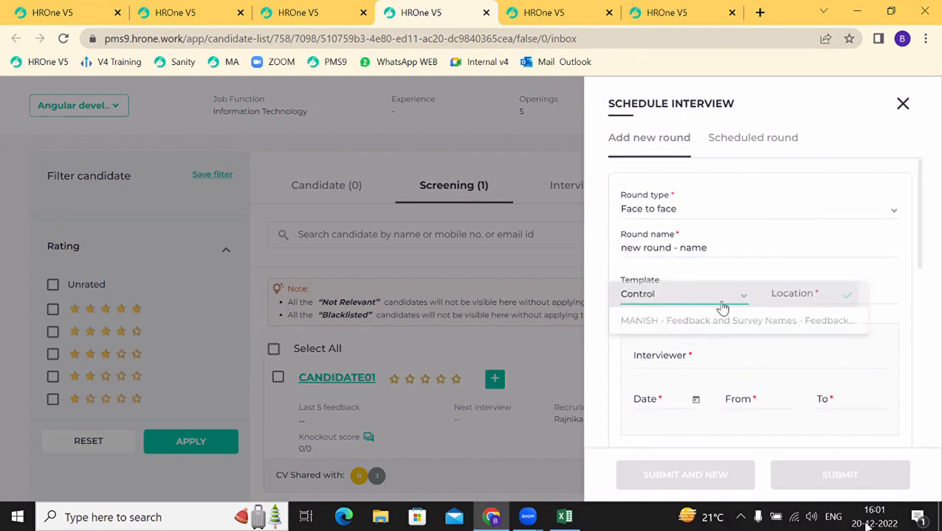
pyautogui.click(794, 297)
pyautogui.write('noida')
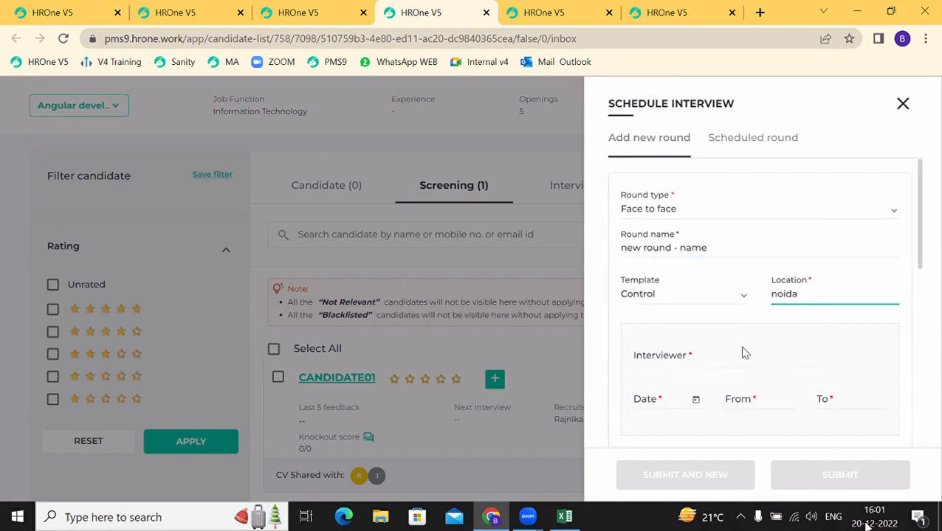
# Step: Add the suggested employee as interviewer and schedule it for 20/12/2022 at 17:30
pyautogui.click(674, 361)
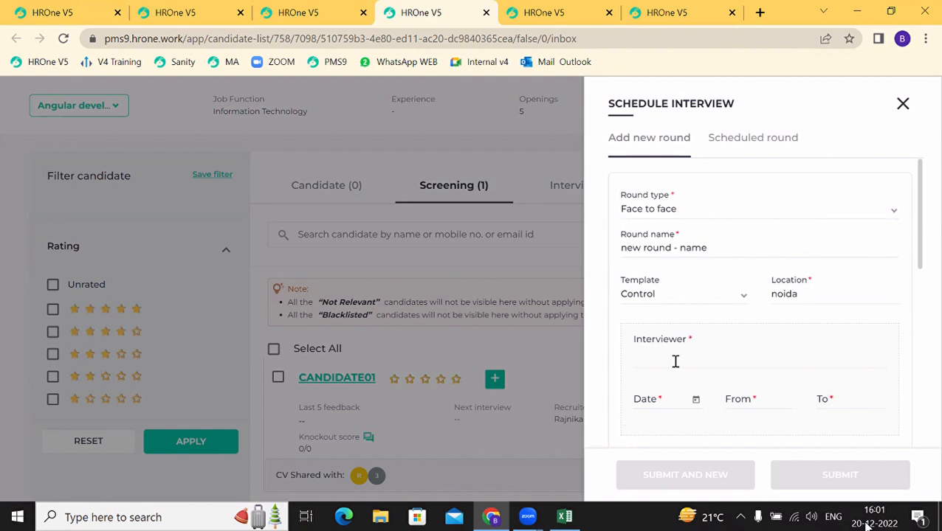
pyautogui.write('rajn')
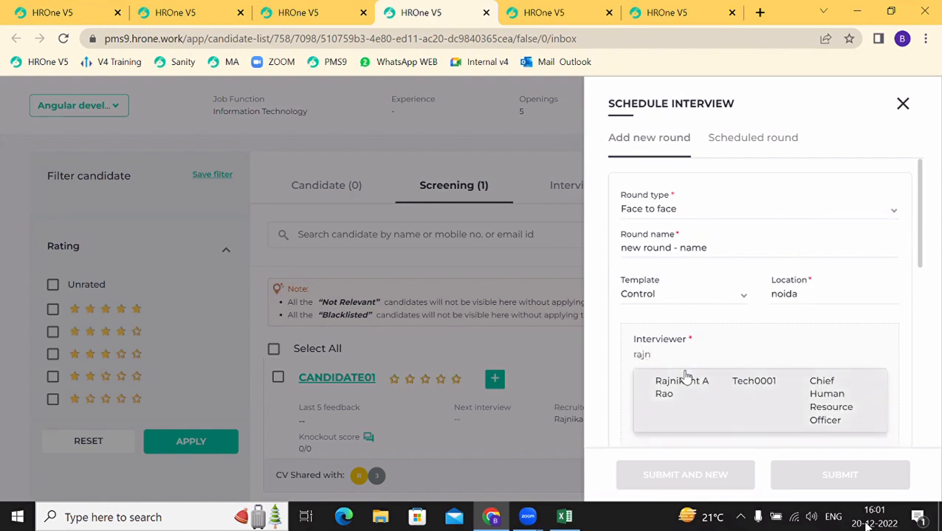
pyautogui.click(683, 379)
pyautogui.click(666, 392)
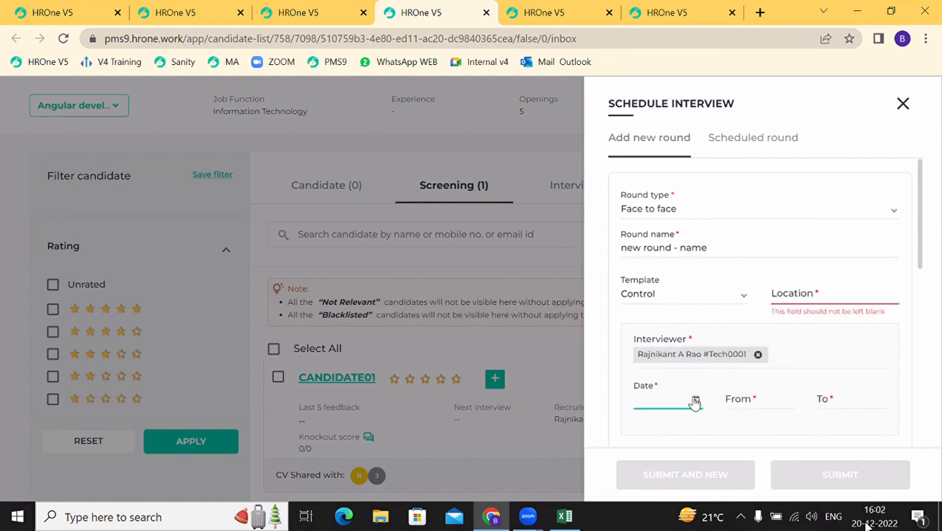
pyautogui.click(696, 400)
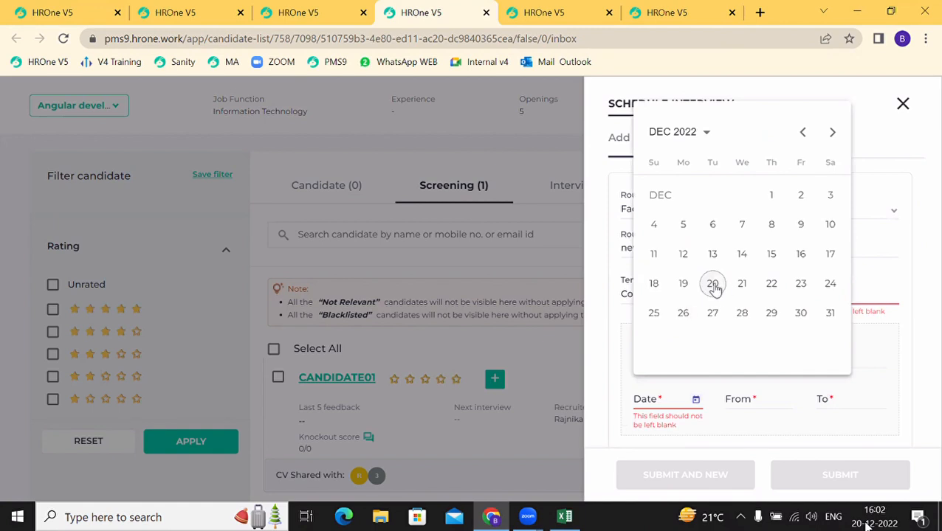
pyautogui.click(713, 287)
pyautogui.click(742, 400)
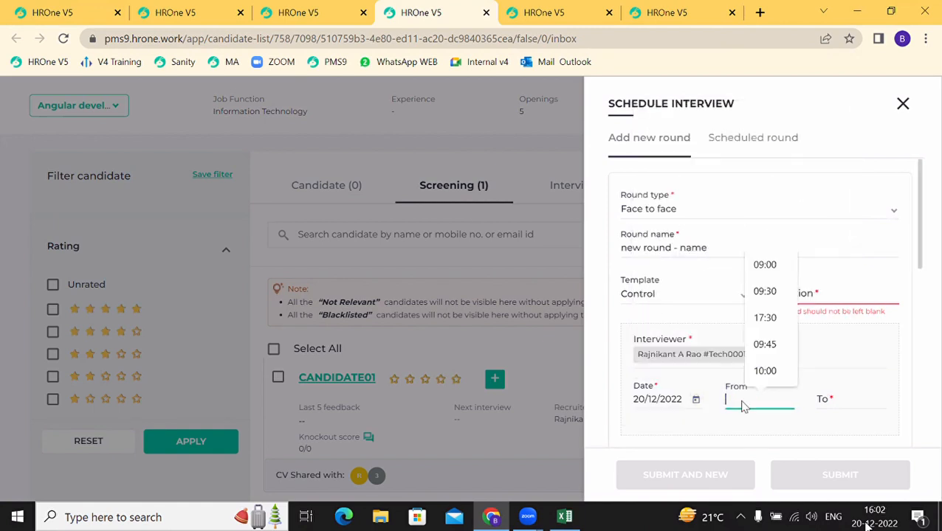
pyautogui.click(772, 321)
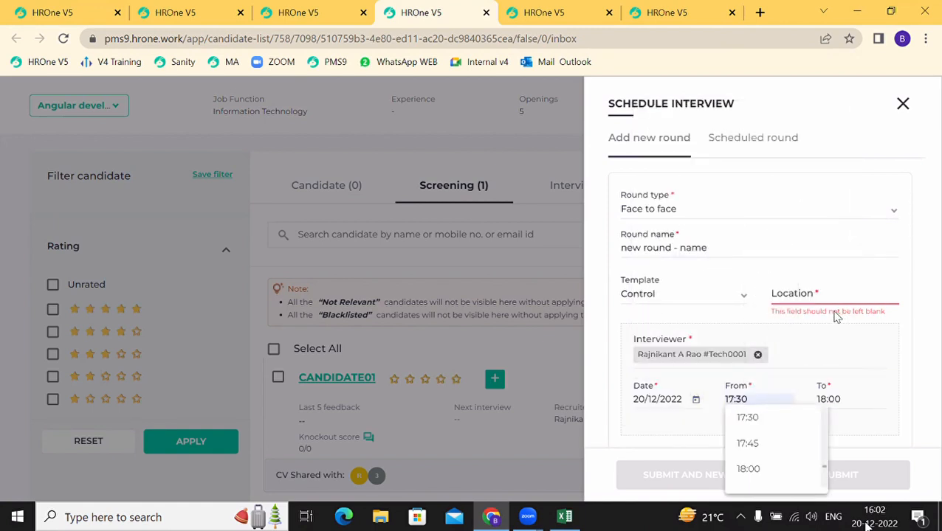
# Step: Re-enter the noida location and save the scheduled interview round
pyautogui.click(812, 297)
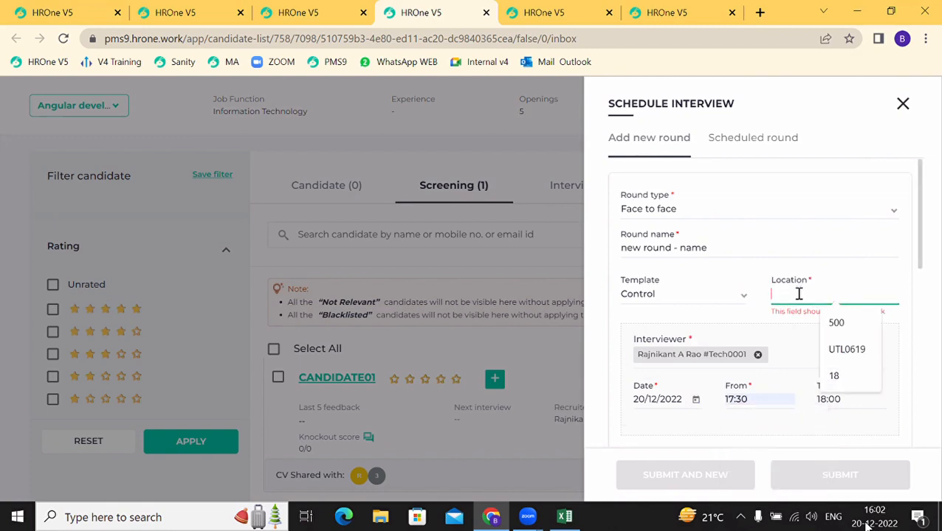
pyautogui.write('noida')
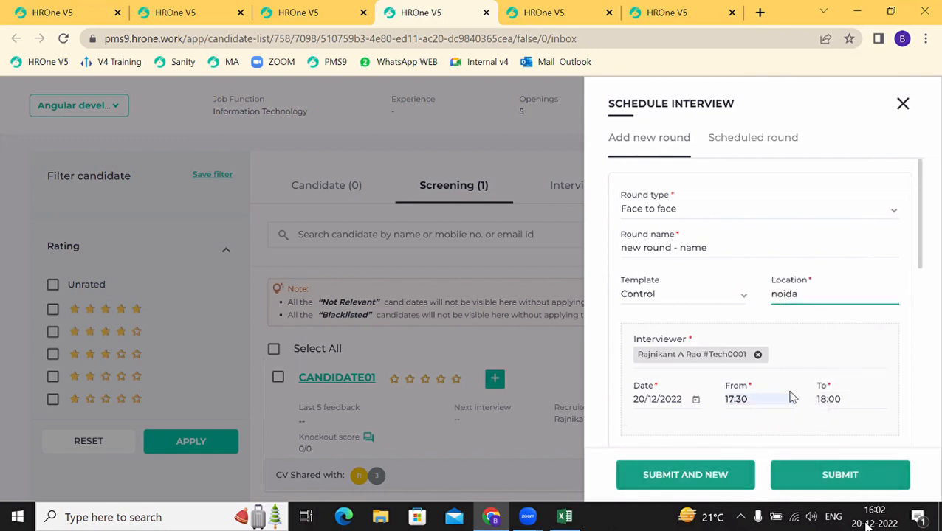
pyautogui.click(810, 472)
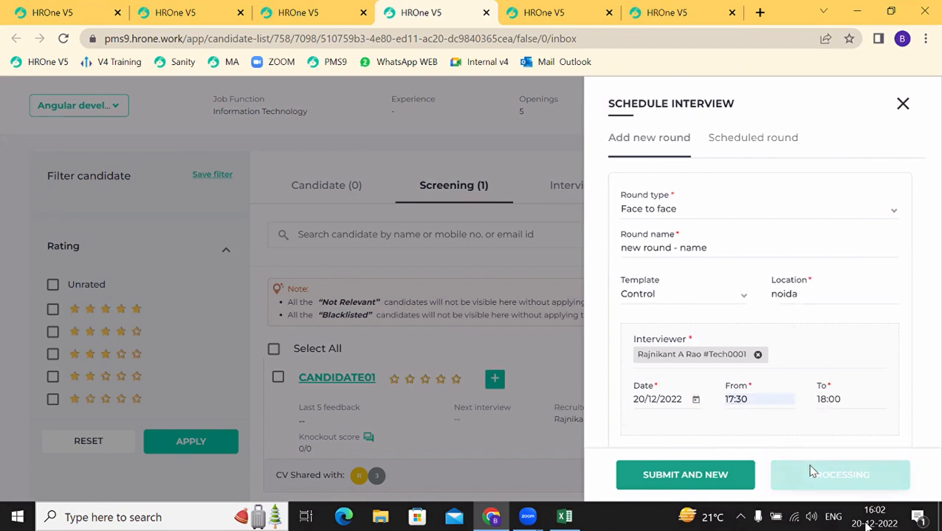
pyautogui.click(310, 11)
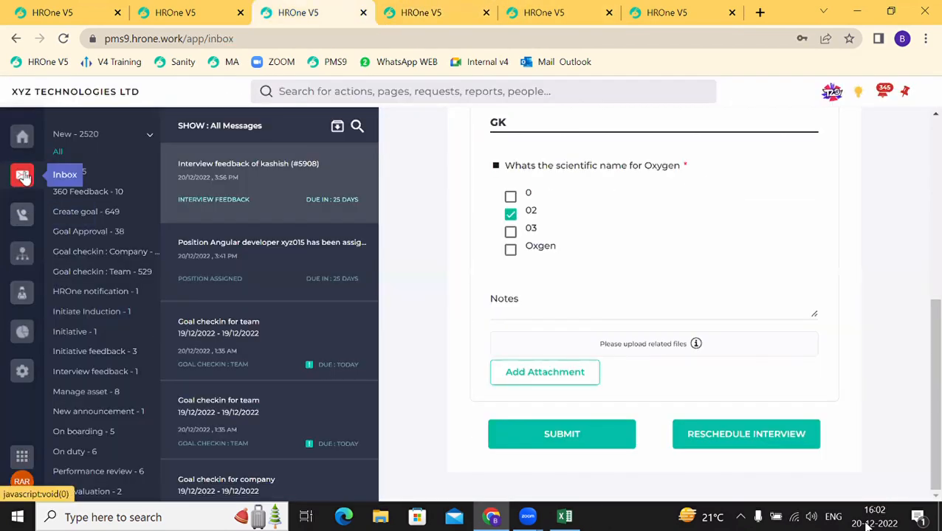
# Step: In the inbox, submit CANDIDATE01's Strong Hire feedback with answer 02 and archive it
pyautogui.click(21, 140)
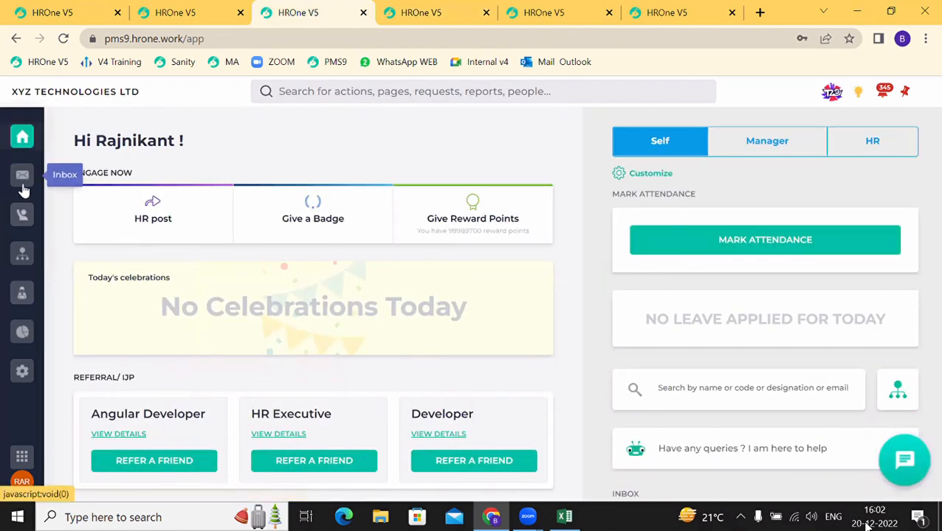
pyautogui.click(23, 183)
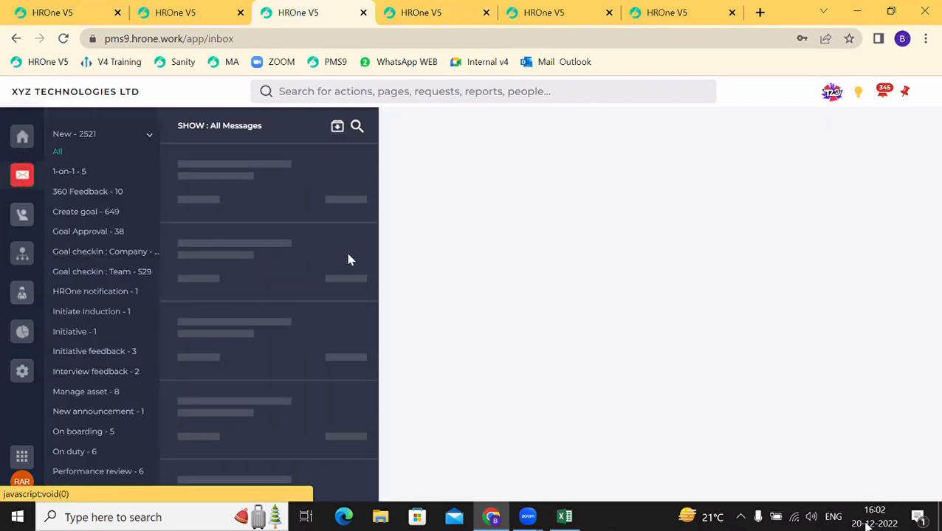
pyautogui.scroll(-1, 679, 359)
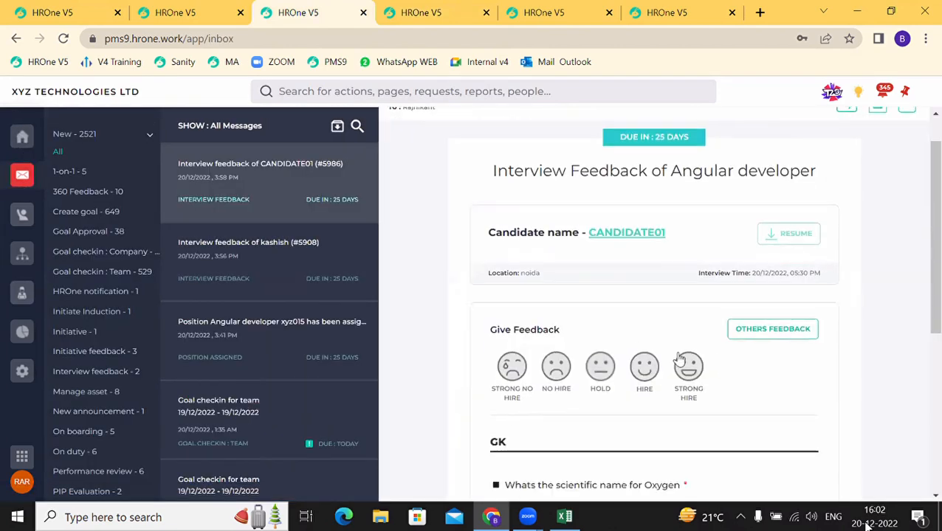
pyautogui.scroll(-3, 683, 358)
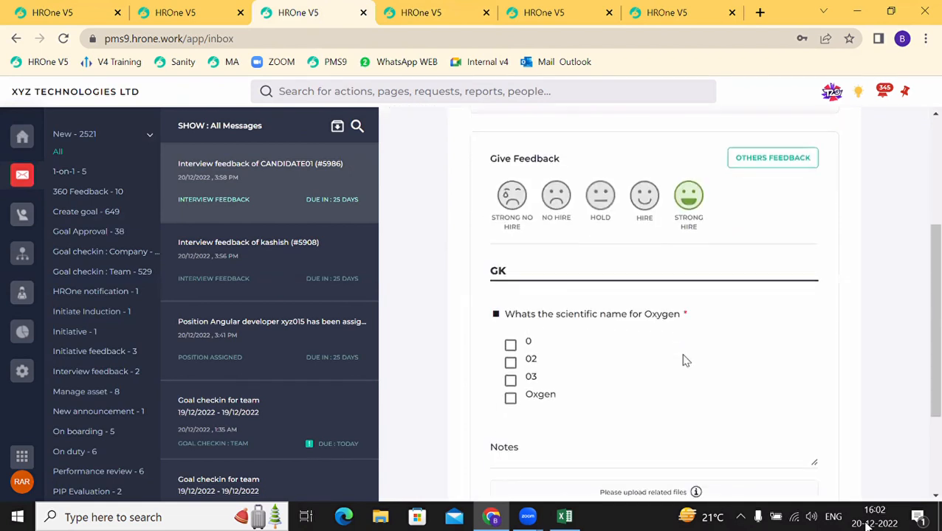
pyautogui.click(510, 363)
pyautogui.scroll(-2, 623, 403)
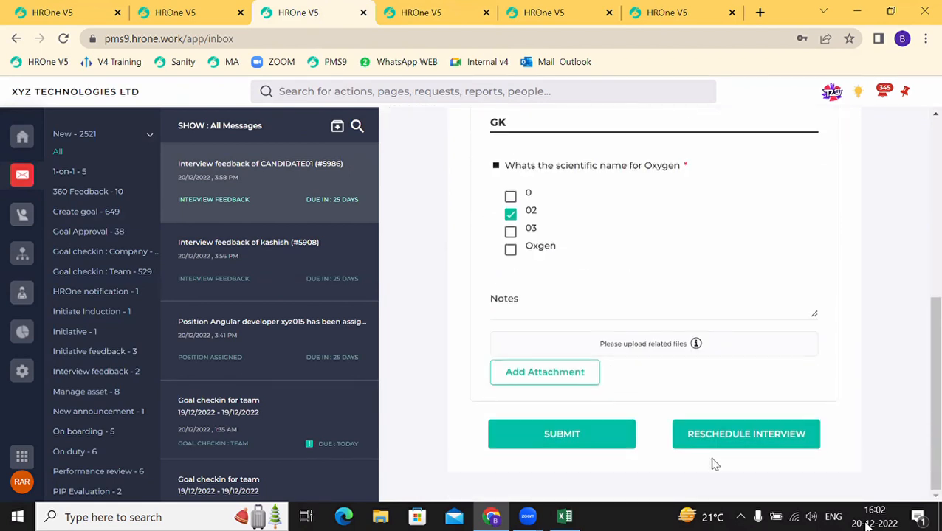
pyautogui.click(621, 439)
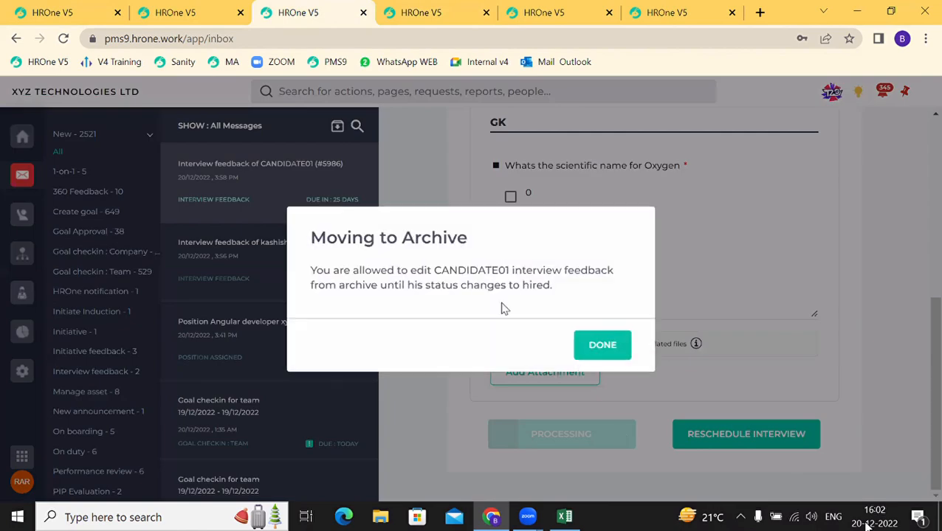
pyautogui.click(619, 353)
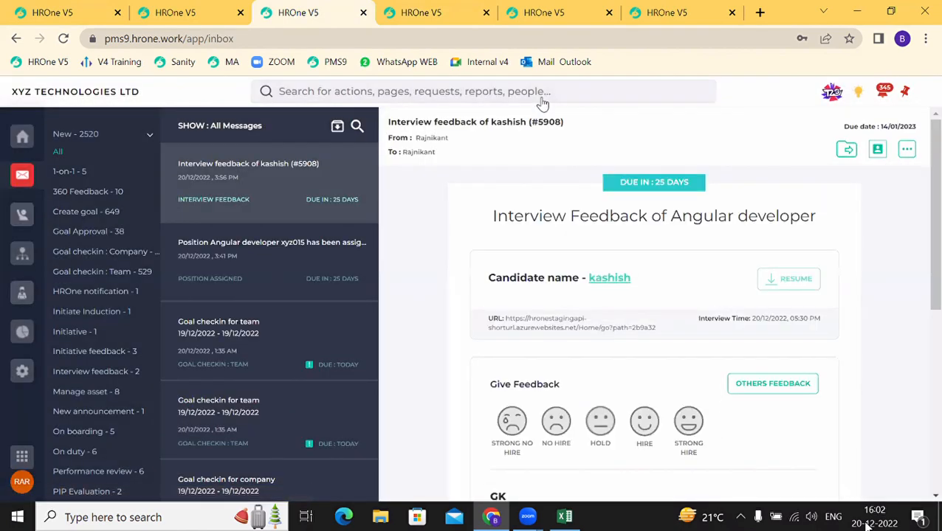
# Step: At the Interview (2) stage, review CANDIDATE01's New Round Strong Hire feedback details
pyautogui.hotkey('ctrl', 'Tab')
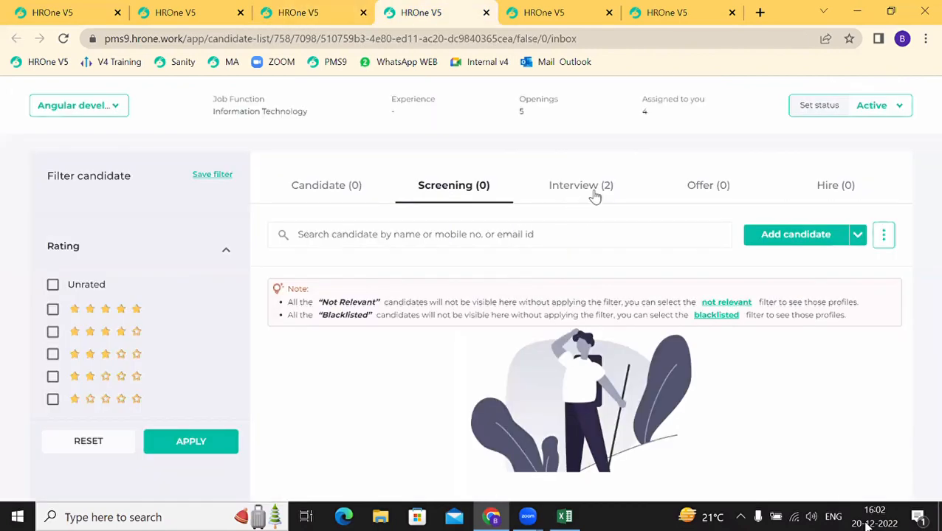
pyautogui.click(589, 189)
pyautogui.scroll(-3, 460, 397)
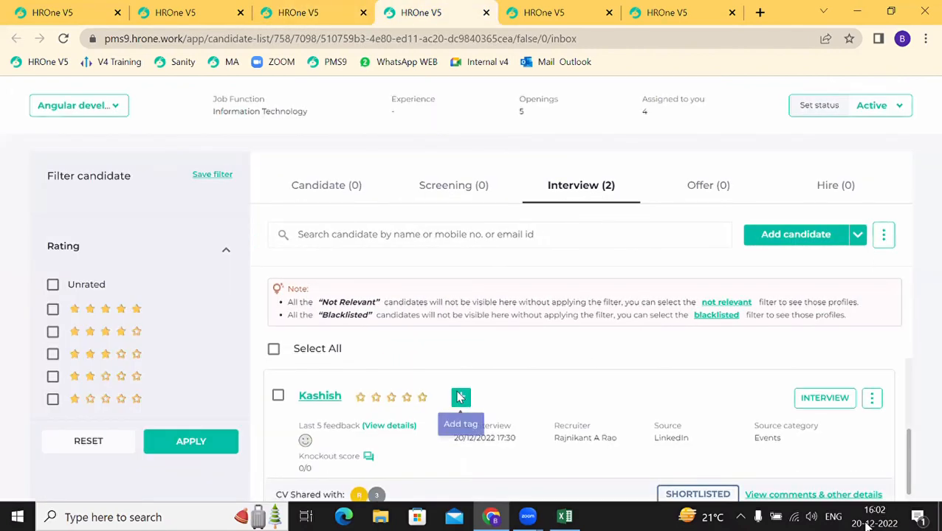
pyautogui.scroll(2, 460, 397)
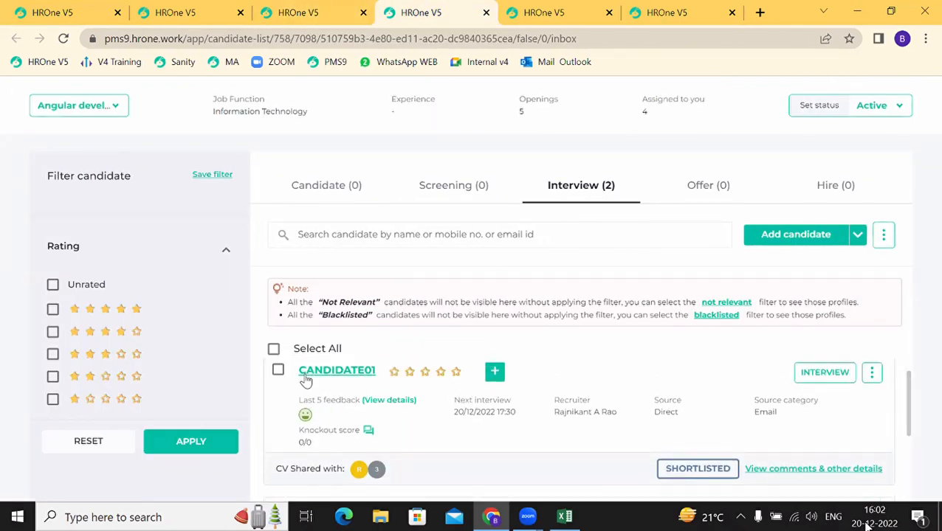
pyautogui.moveTo(306, 417)
pyautogui.click(382, 403)
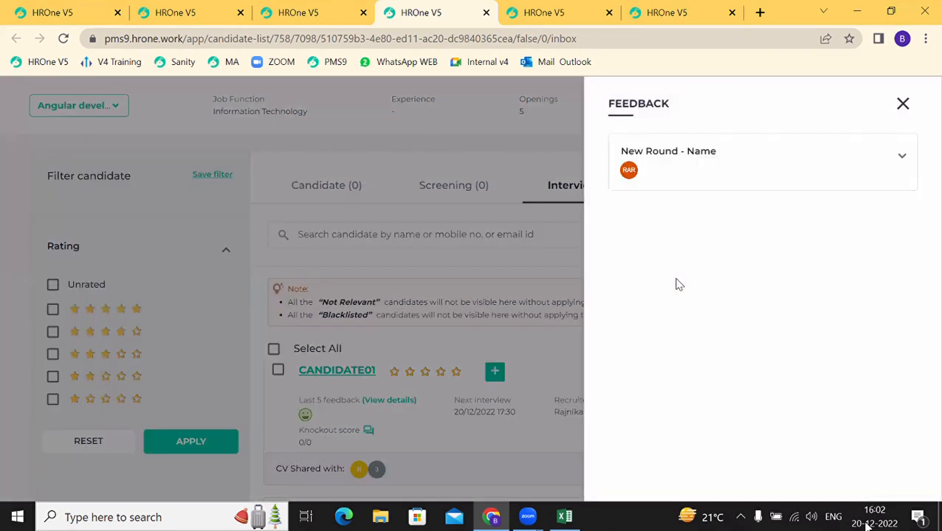
pyautogui.click(707, 177)
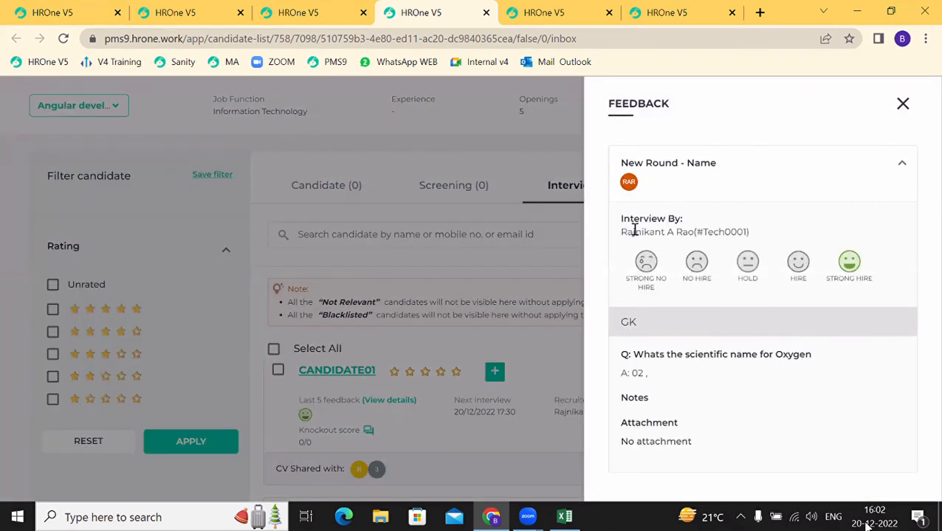
pyautogui.moveTo(633, 230); pyautogui.dragTo(692, 237)
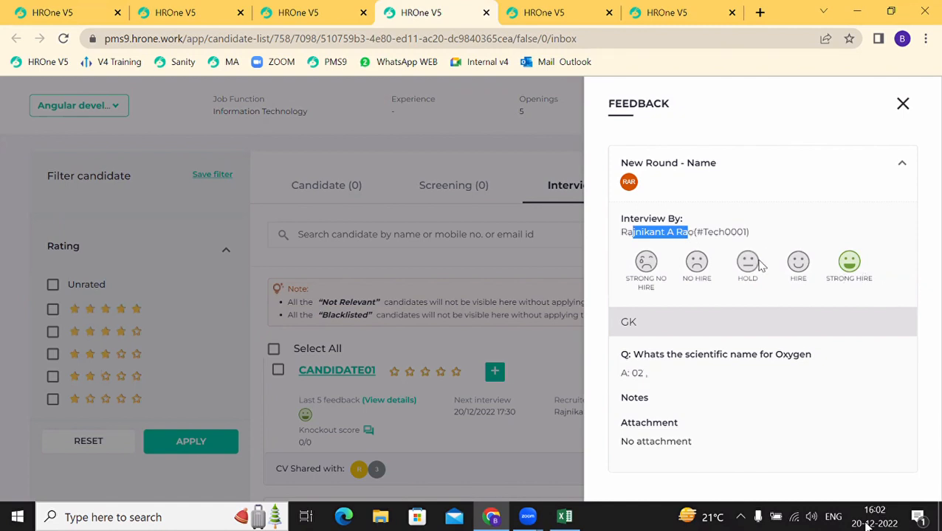
pyautogui.click(902, 105)
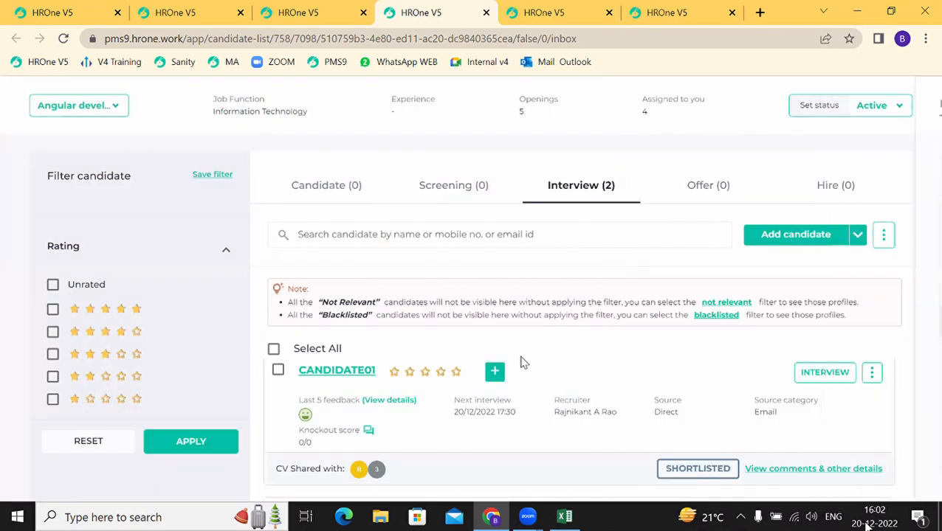
# Step: Check the second candidate's feedback details, which are still empty
pyautogui.scroll(-2, 479, 460)
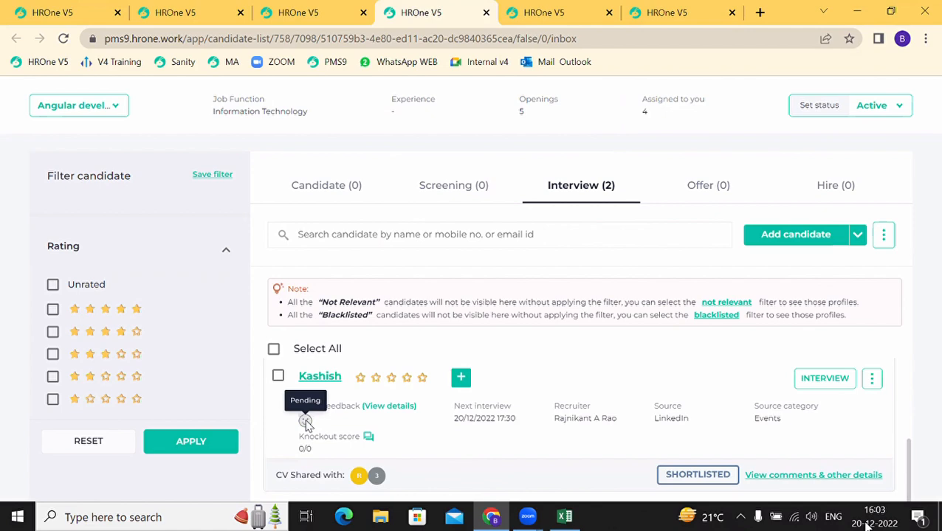
pyautogui.click(391, 407)
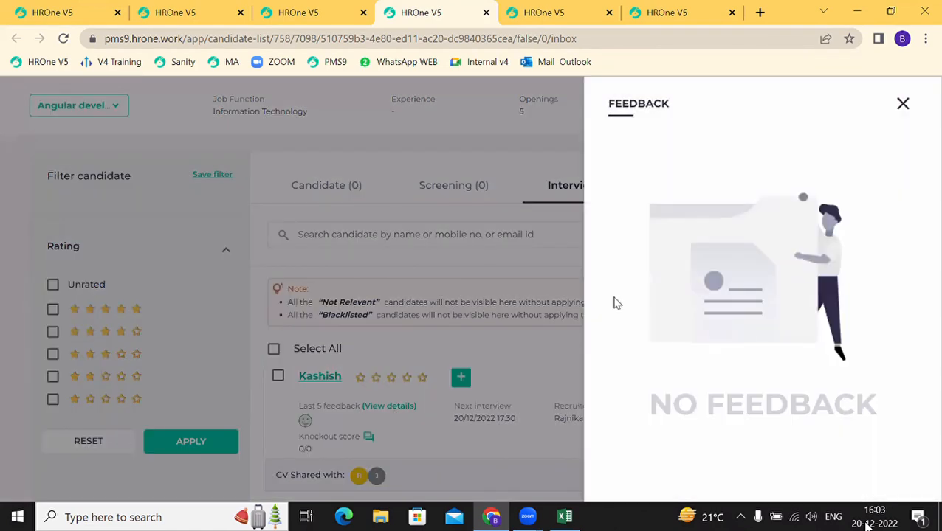
pyautogui.click(903, 104)
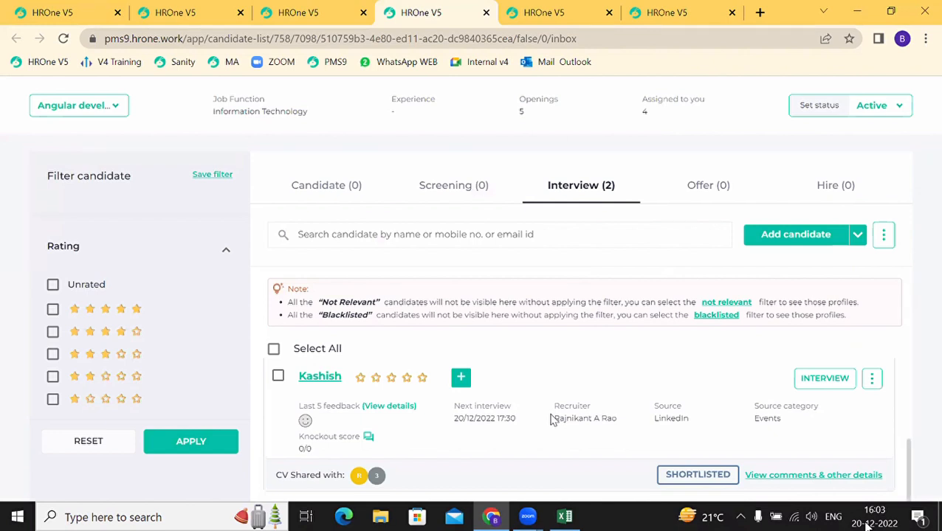
pyautogui.scroll(-3, 549, 420)
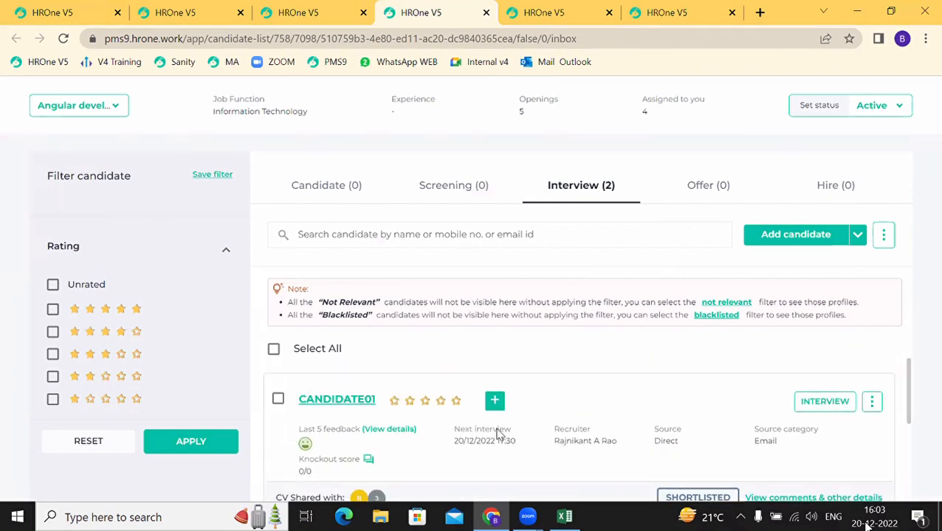
# Step: Open CANDIDATE01's stage-change Remarks form and cancel it without changes
pyautogui.scroll(-1, 498, 434)
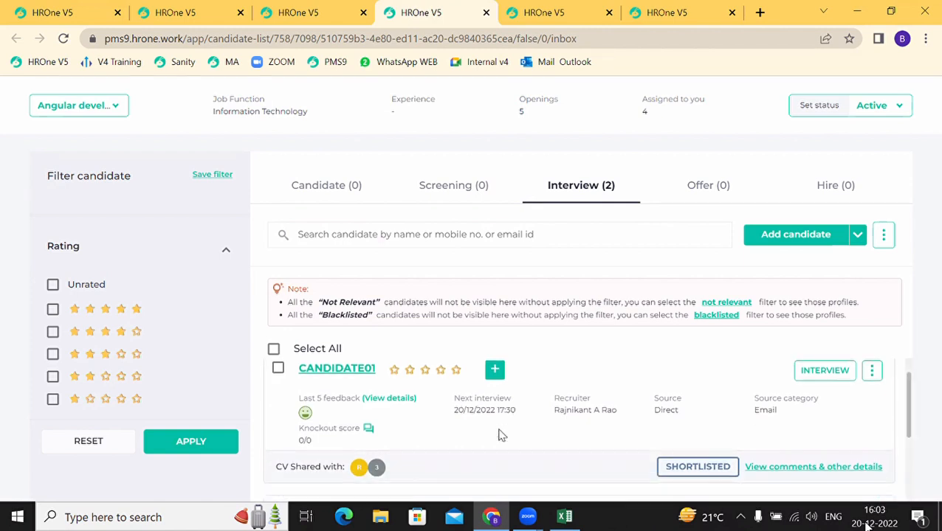
pyautogui.click(829, 383)
pyautogui.scroll(-3, 701, 454)
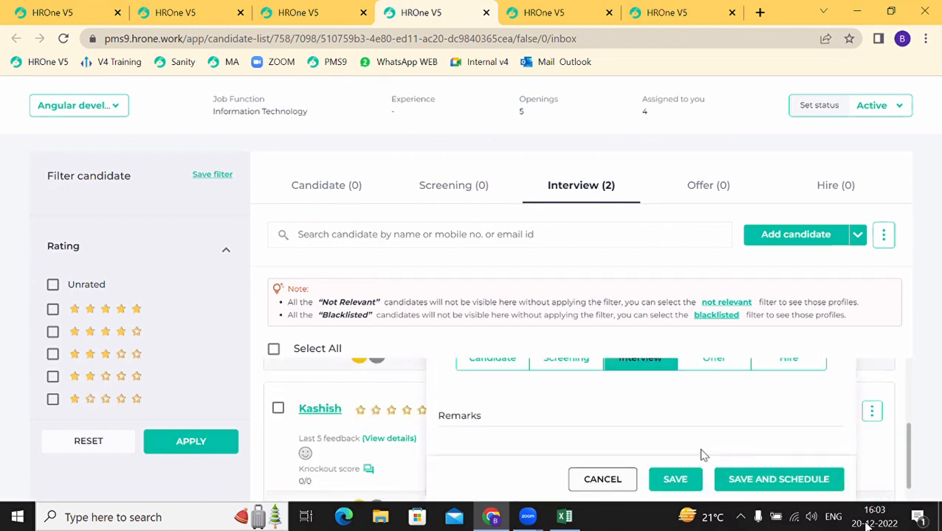
pyautogui.scroll(1, 703, 455)
pyautogui.scroll(3, 709, 458)
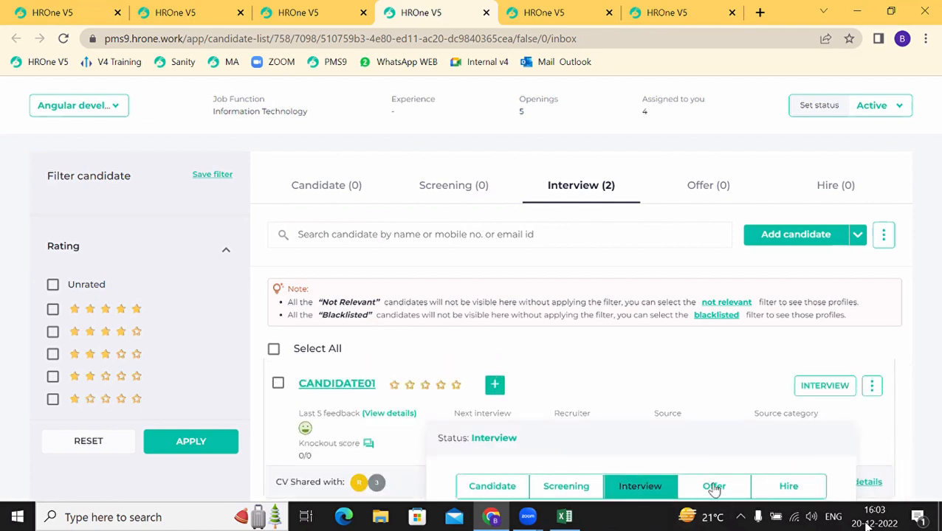
pyautogui.click(872, 400)
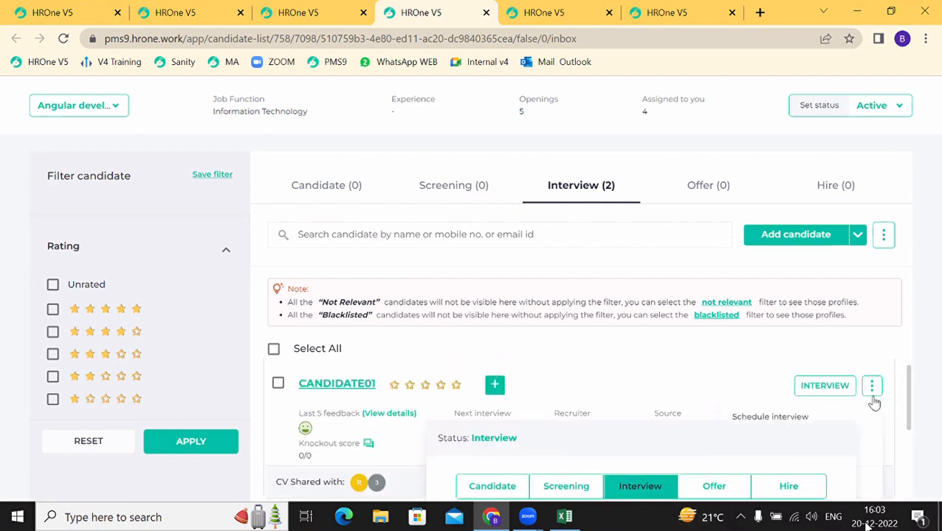
pyautogui.click(813, 440)
pyautogui.scroll(1, 595, 414)
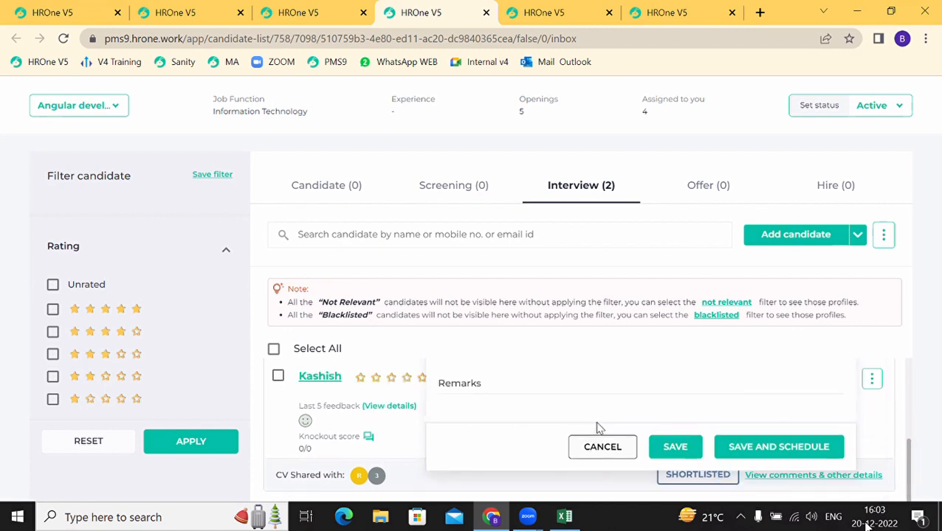
pyautogui.click(601, 448)
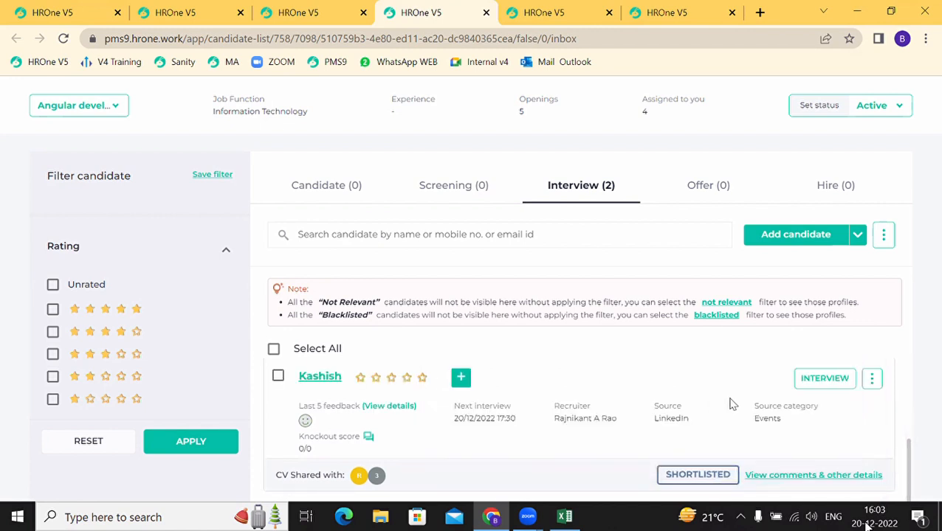
# Step: Open the second candidate's actions list down to Send message
pyautogui.click(872, 382)
pyautogui.scroll(-3, 784, 421)
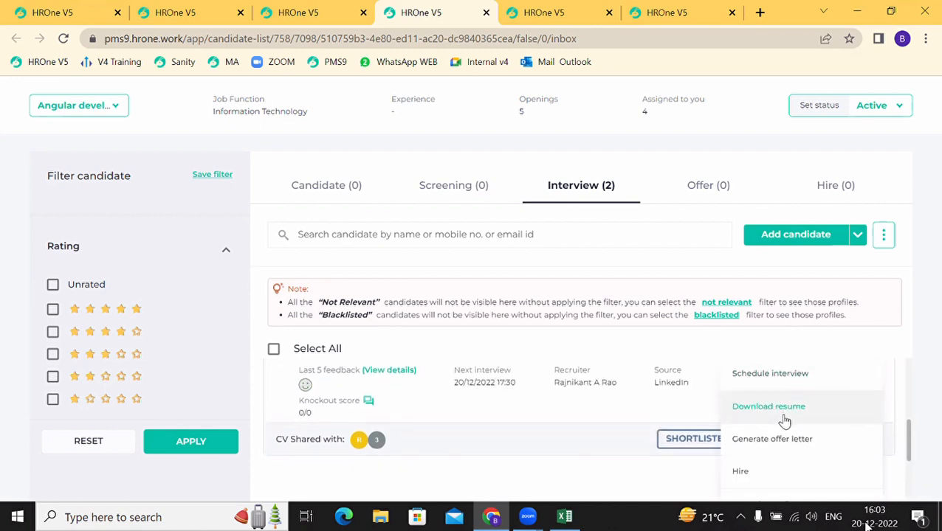
pyautogui.scroll(-1, 784, 421)
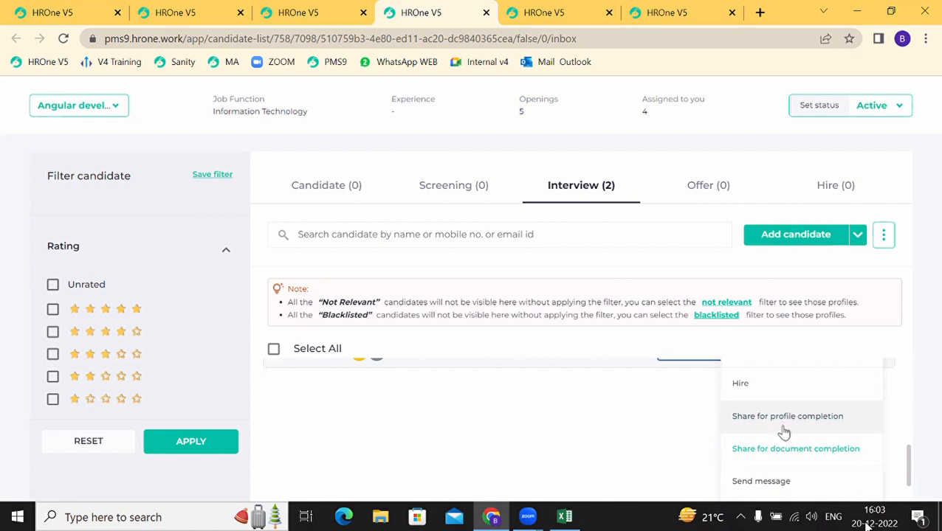
pyautogui.scroll(-1, 790, 456)
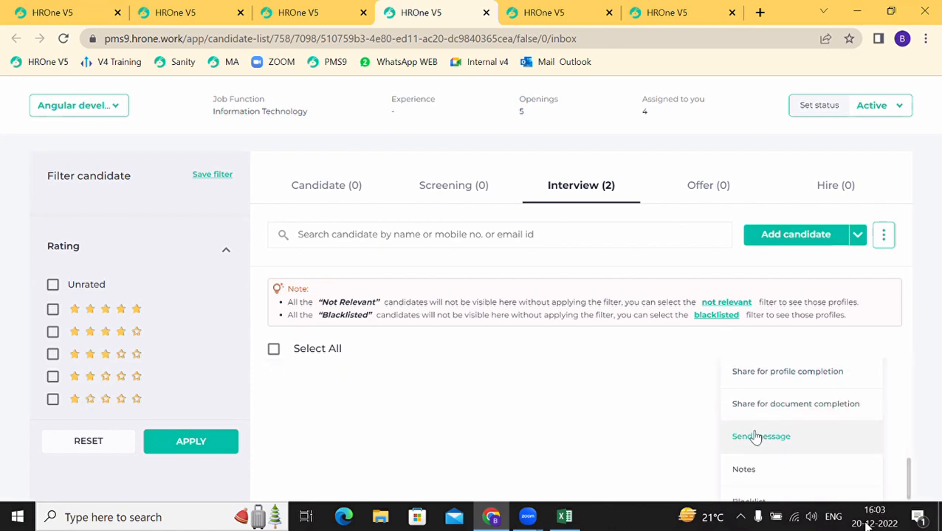
# Step: Draft a message to the second candidate, discard it, and reopen the candidate's actions list
pyautogui.click(756, 438)
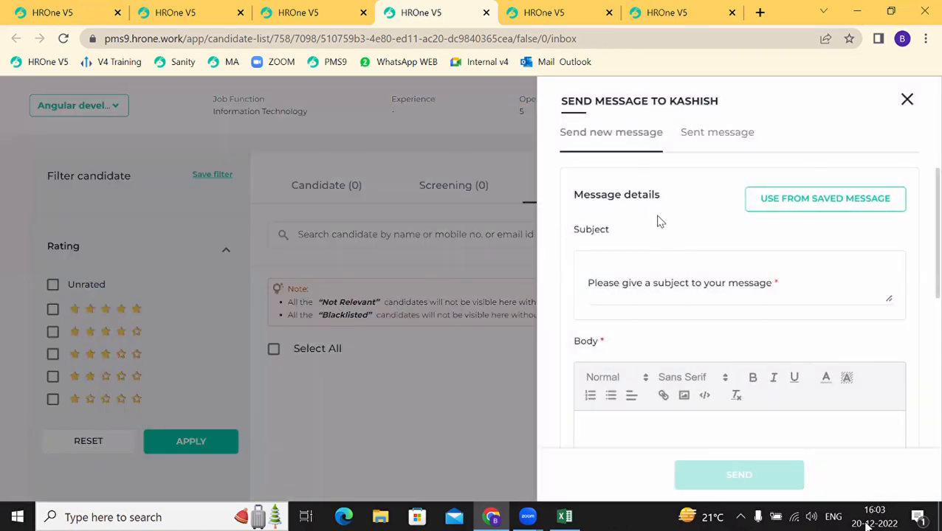
pyautogui.click(602, 285)
pyautogui.scroll(-3, 619, 353)
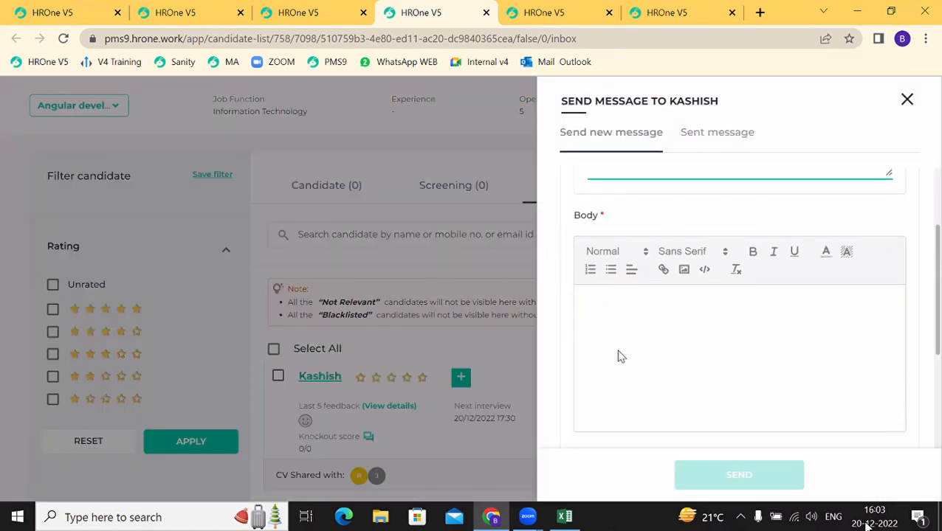
pyautogui.scroll(-3, 619, 353)
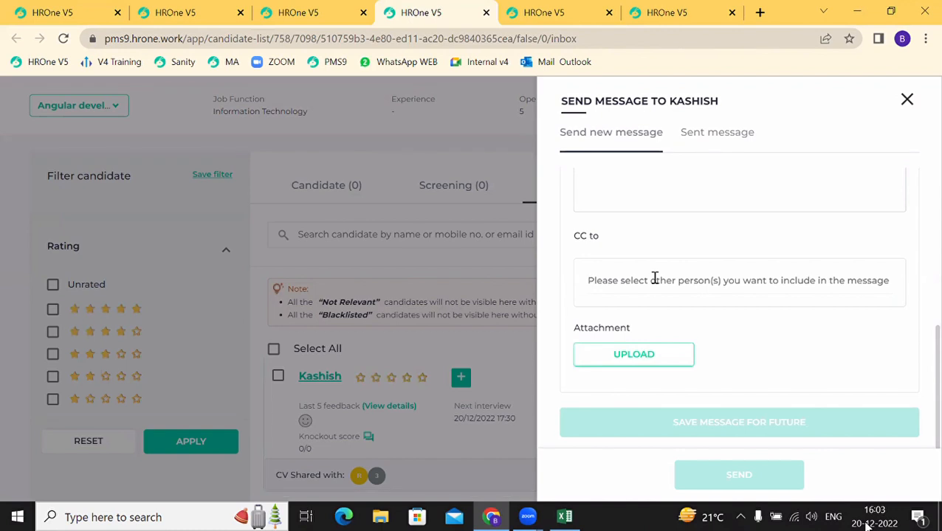
pyautogui.click(907, 100)
pyautogui.click(872, 378)
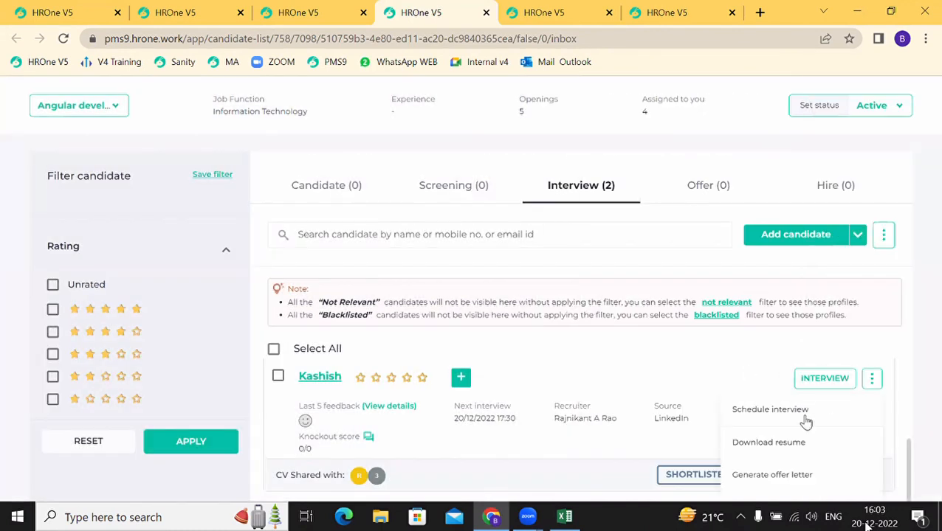
pyautogui.scroll(-3, 805, 421)
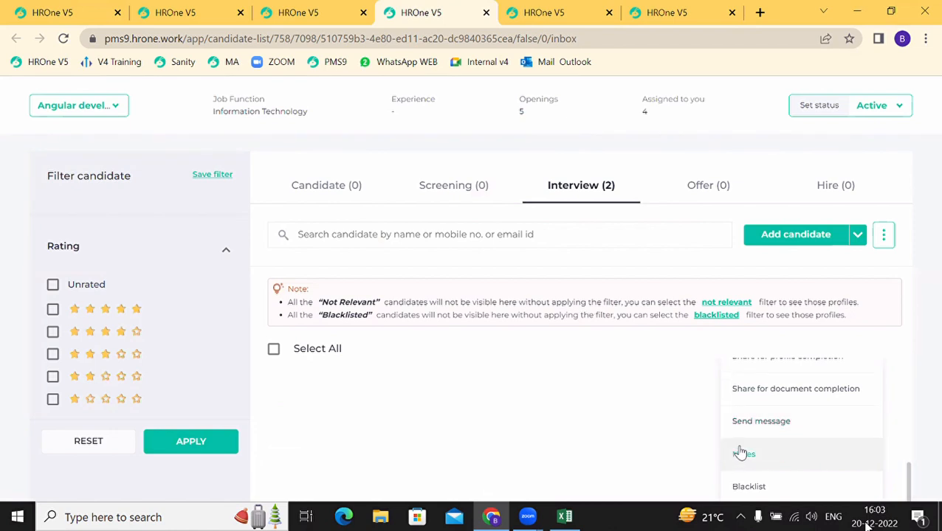
# Step: Add and submit the note 'strong concepts' on the second candidate's record
pyautogui.click(741, 453)
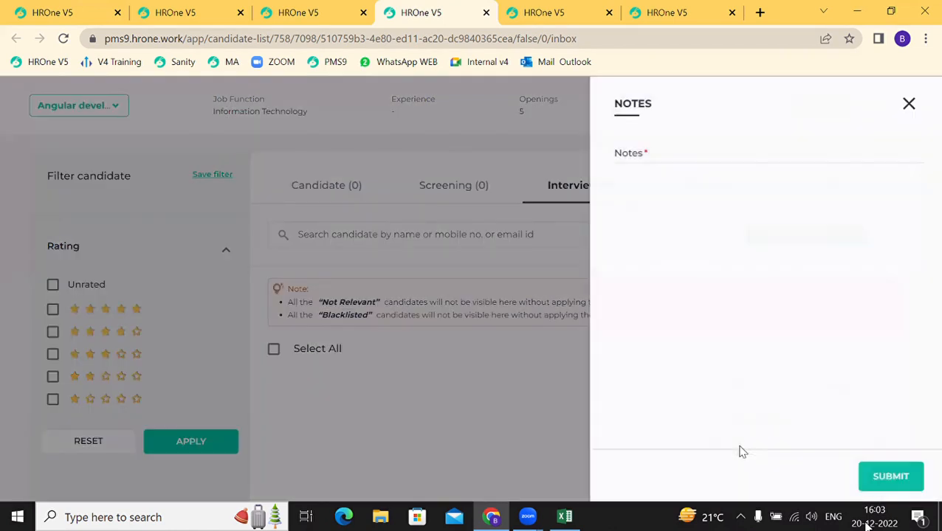
pyautogui.click(639, 153)
pyautogui.write('stro')
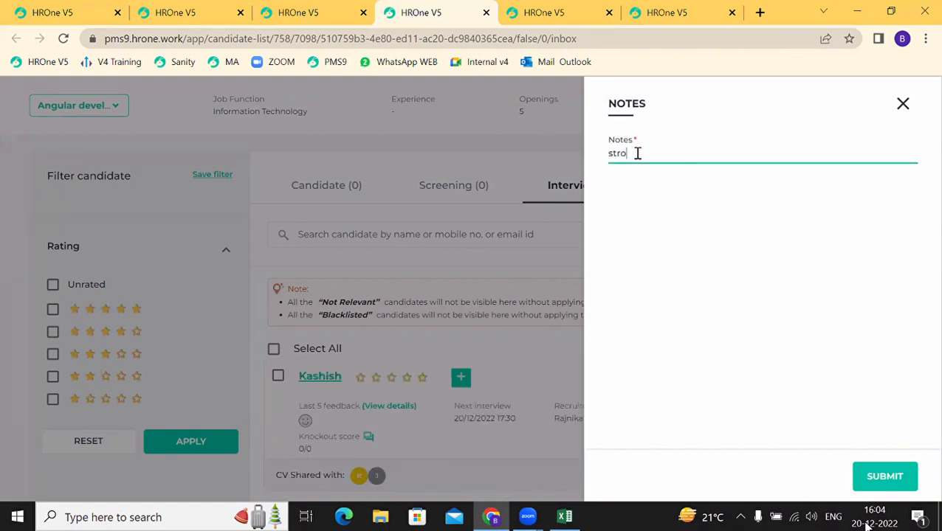
pyautogui.write('ng')
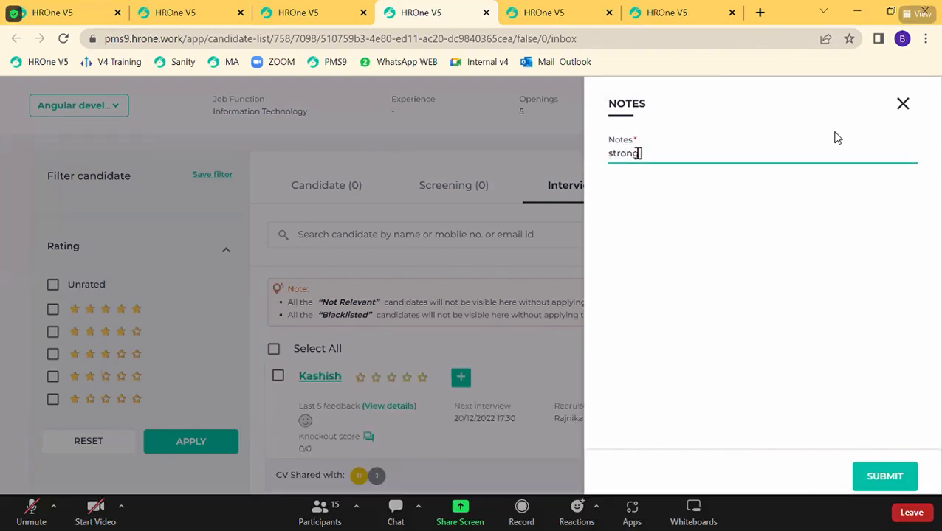
pyautogui.write(' concepts')
pyautogui.click(882, 476)
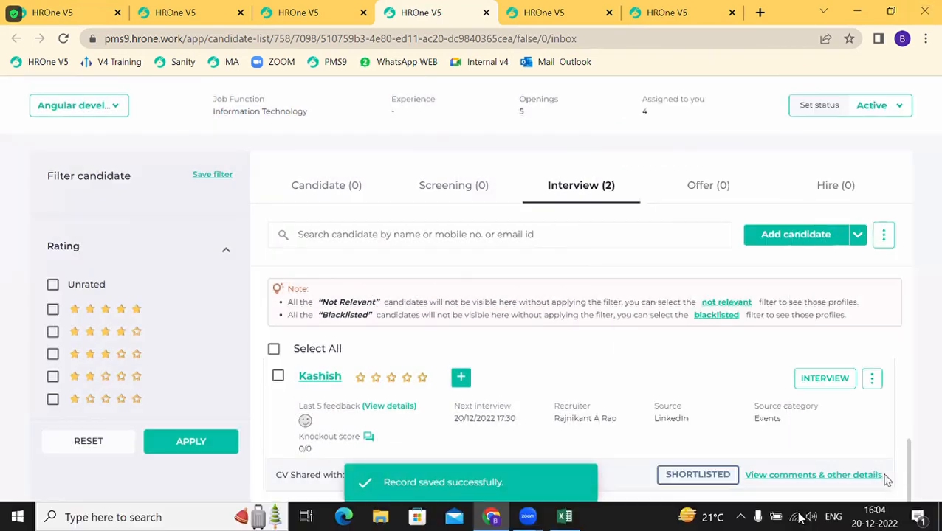
pyautogui.click(319, 377)
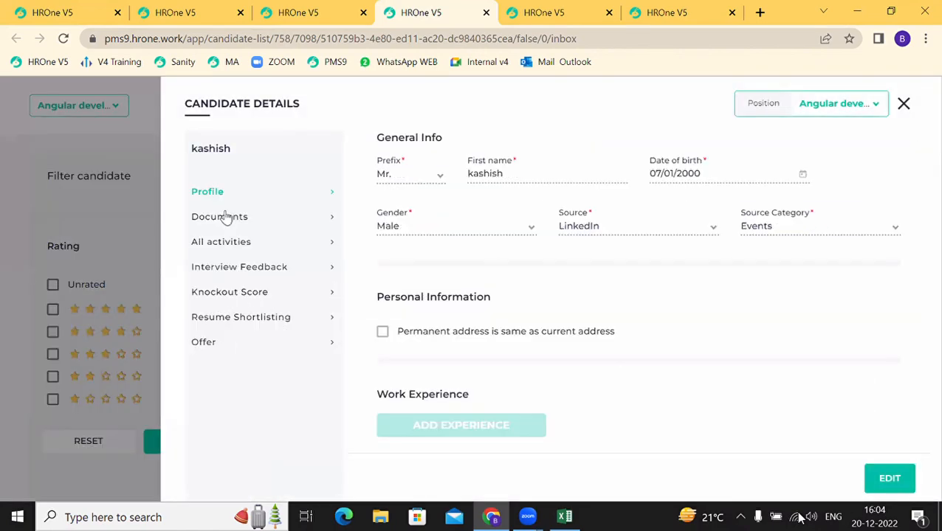
pyautogui.click(214, 243)
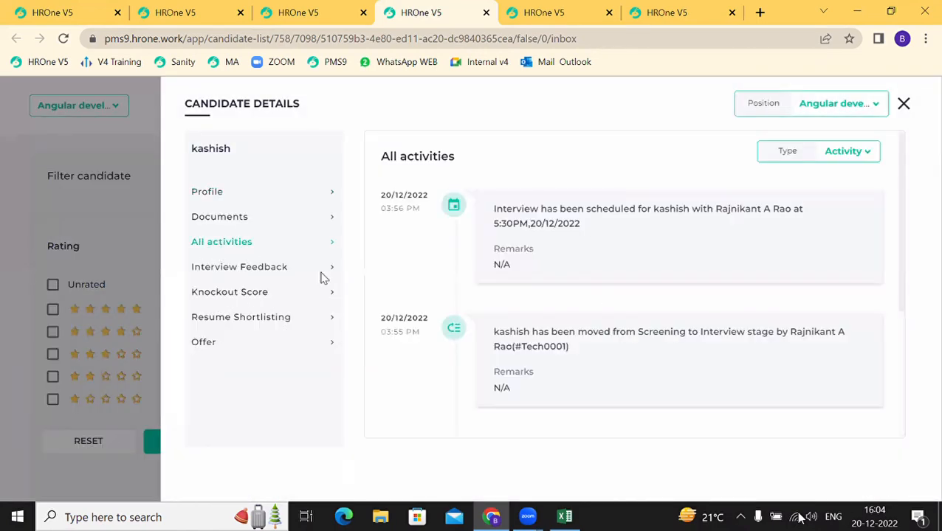
pyautogui.scroll(-3, 538, 353)
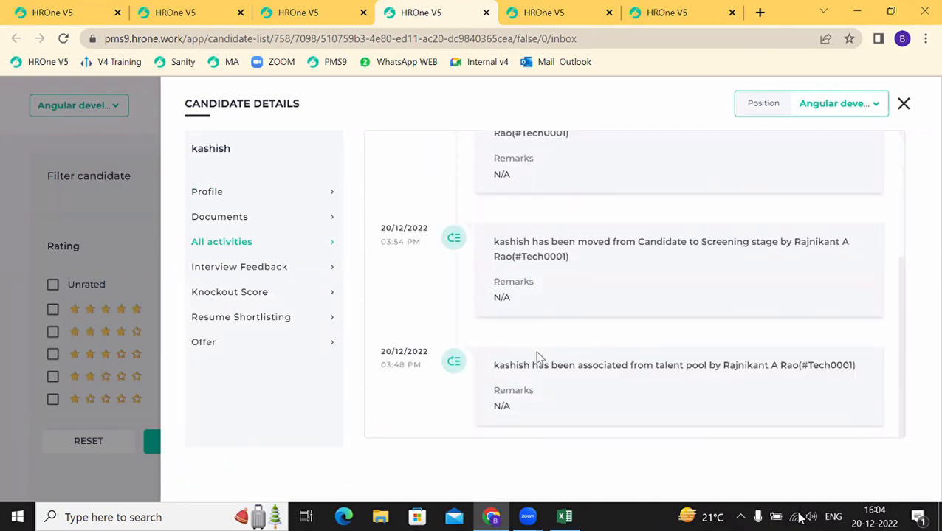
pyautogui.click(227, 320)
pyautogui.click(210, 194)
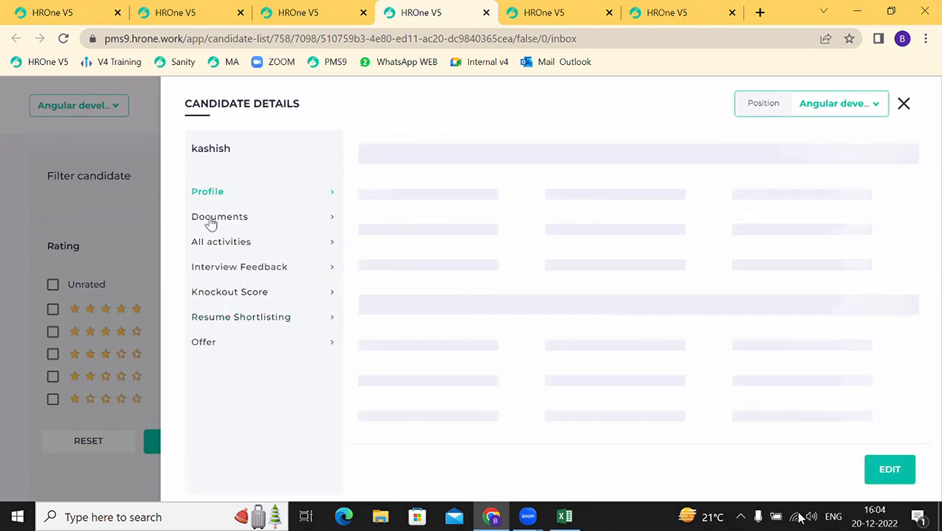
pyautogui.click(211, 222)
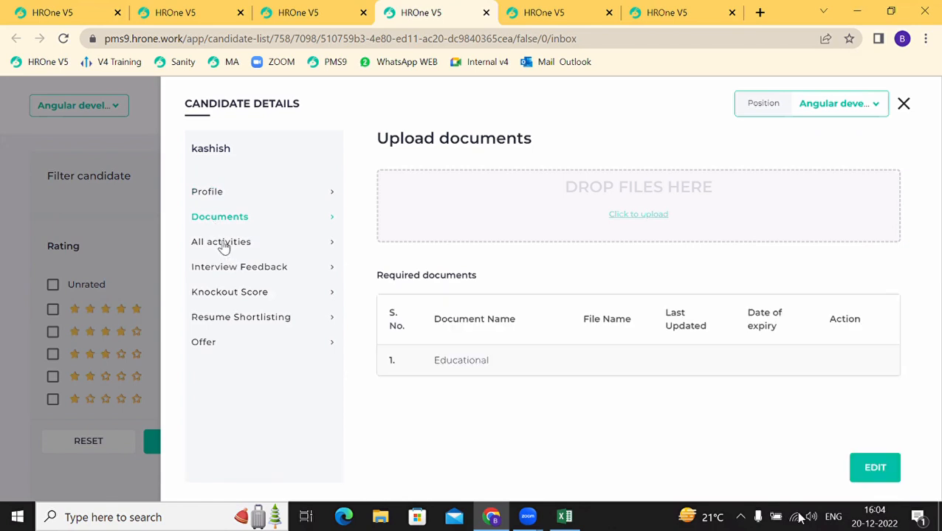
pyautogui.click(223, 245)
pyautogui.click(226, 272)
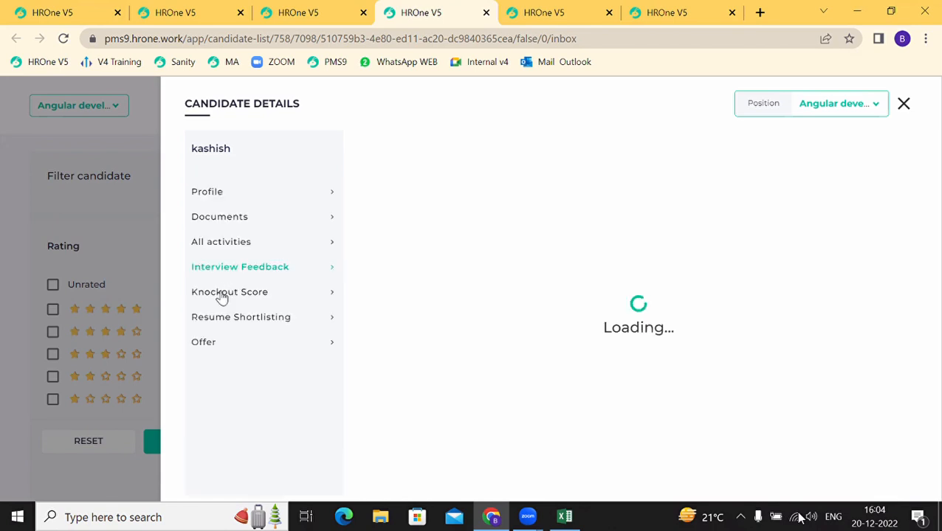
pyautogui.click(221, 295)
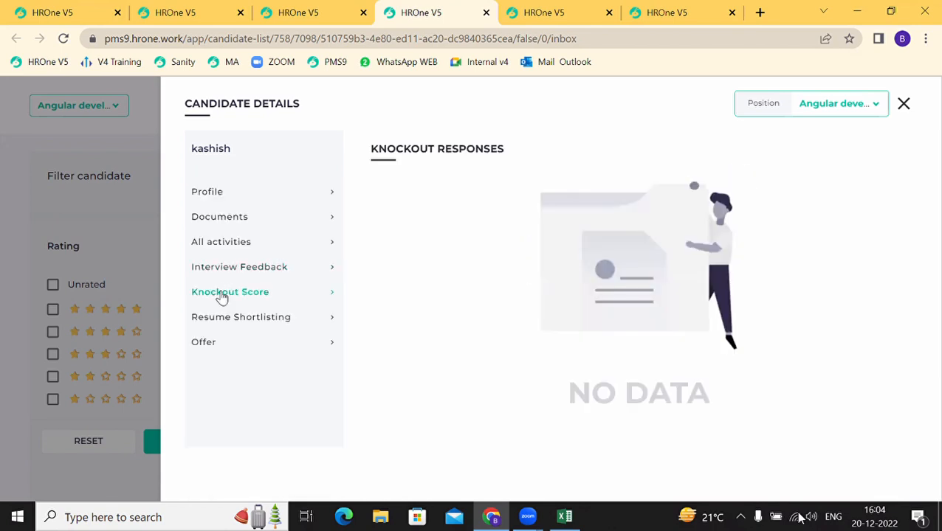
pyautogui.click(219, 319)
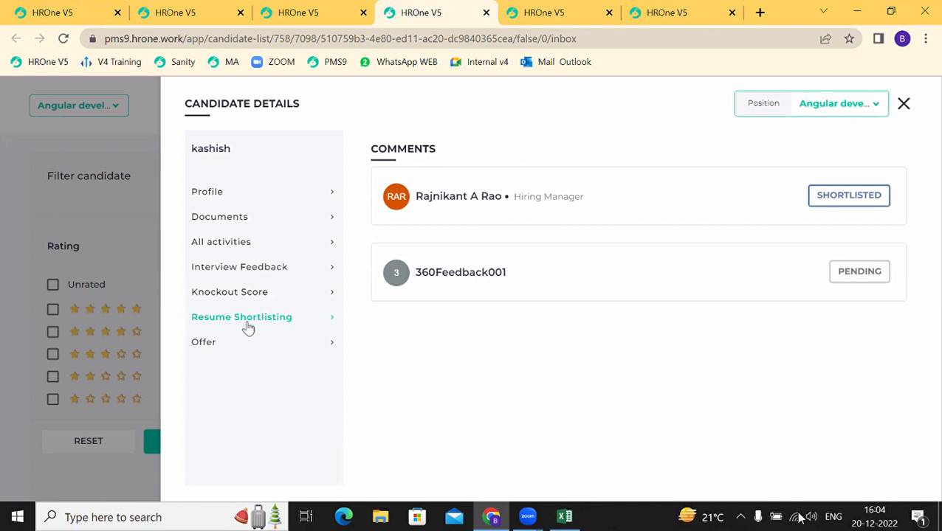
pyautogui.click(903, 105)
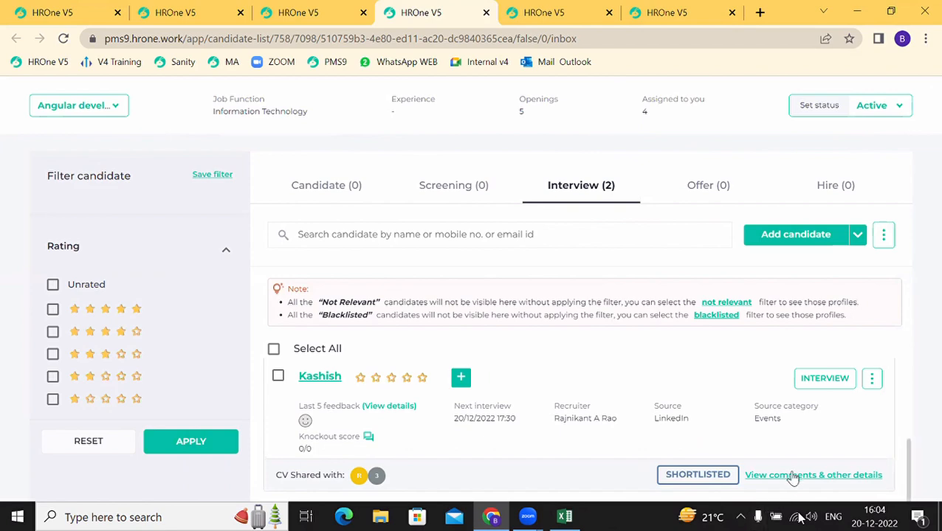
pyautogui.click(796, 478)
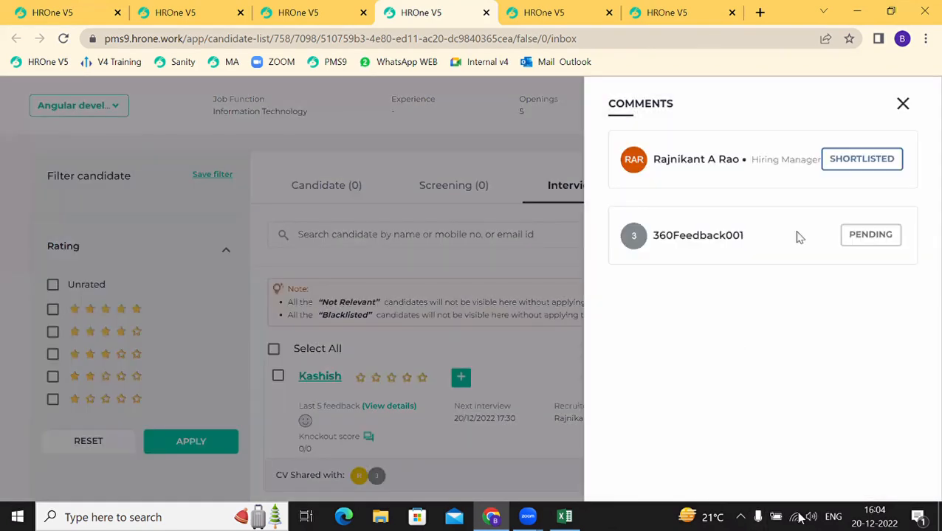
pyautogui.click(903, 105)
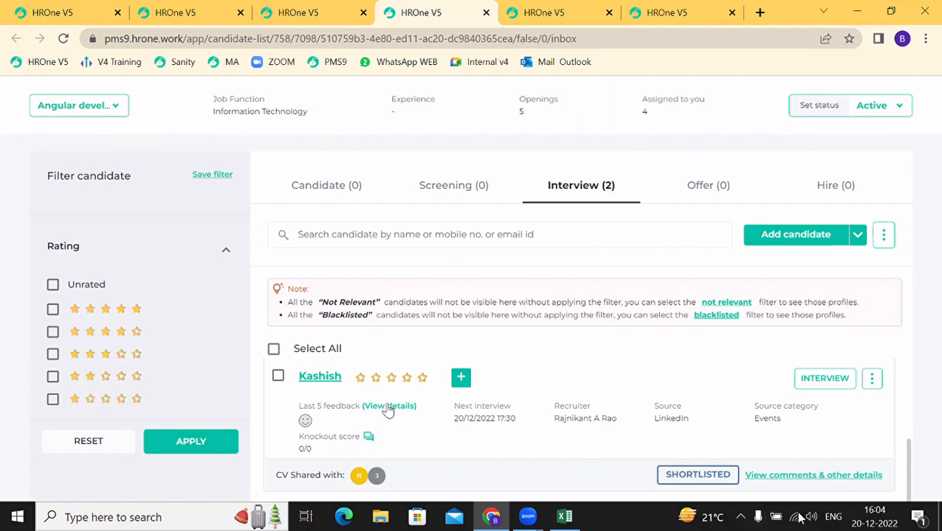
pyautogui.scroll(3, 860, 446)
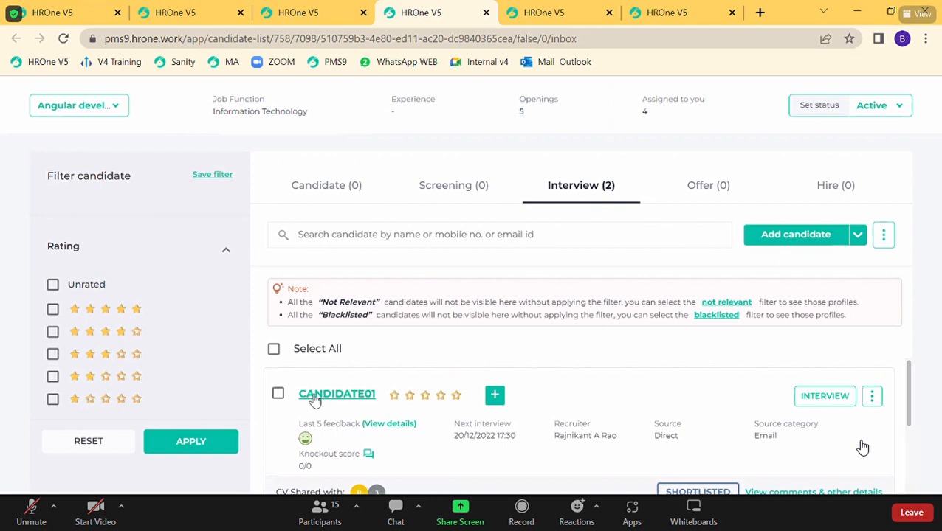
pyautogui.click(313, 394)
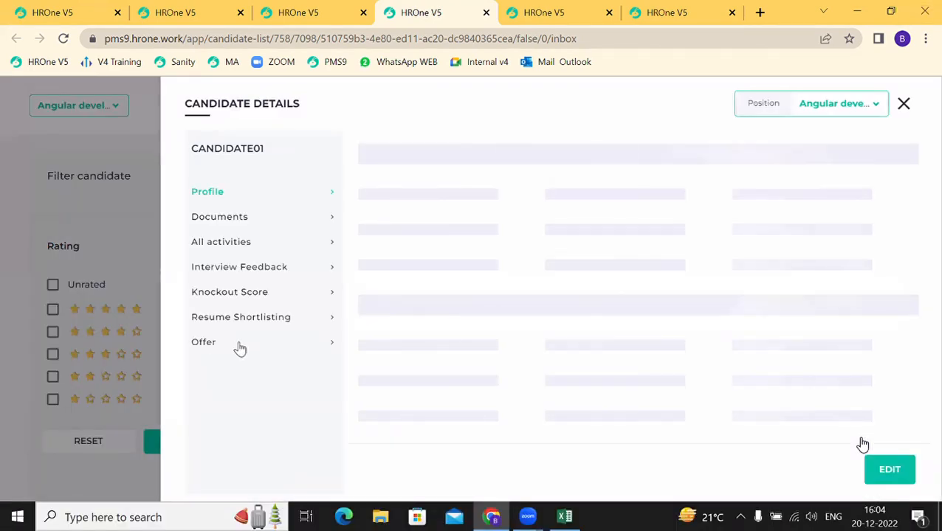
pyautogui.click(225, 242)
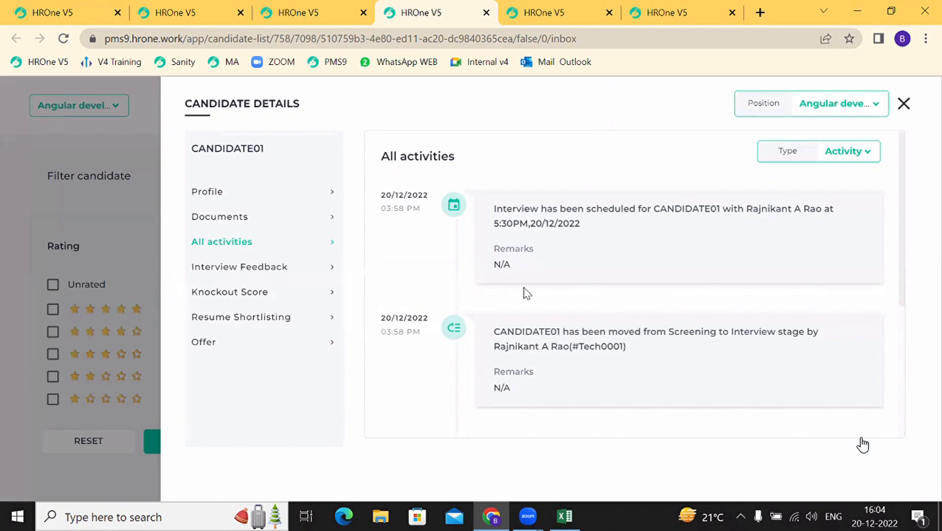
pyautogui.scroll(-1, 523, 293)
pyautogui.scroll(-3, 524, 293)
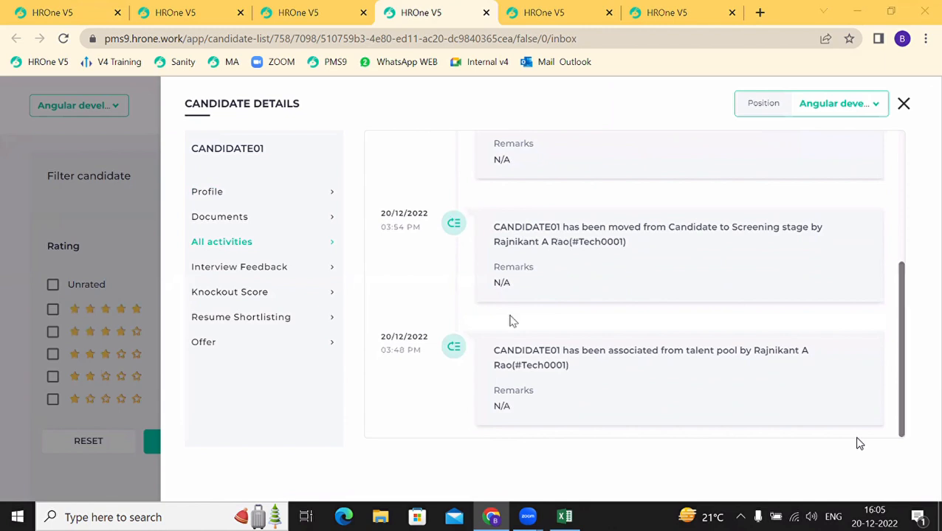
pyautogui.scroll(5, 510, 317)
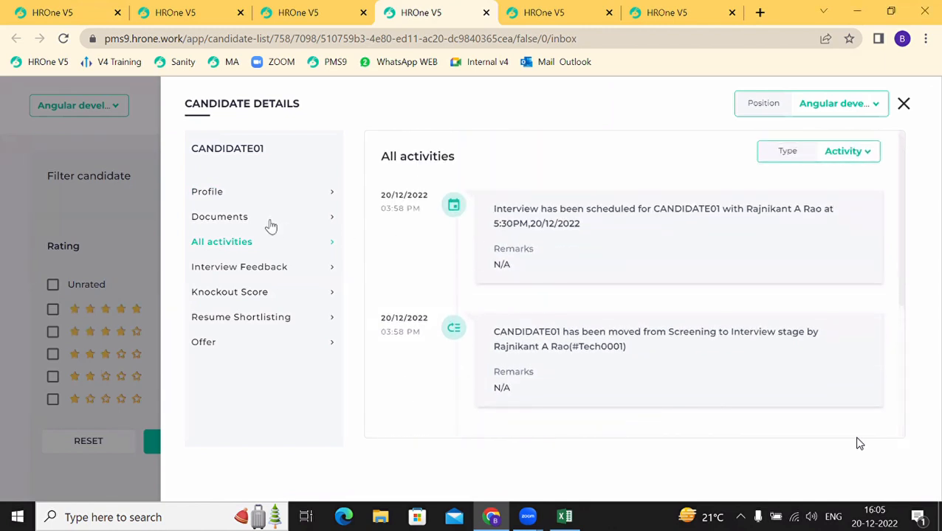
pyautogui.click(217, 325)
pyautogui.click(191, 348)
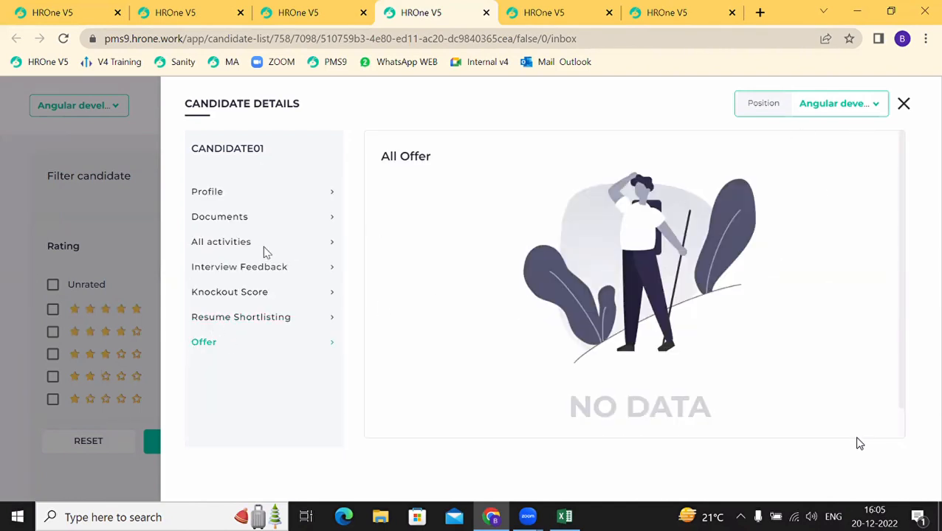
pyautogui.click(218, 242)
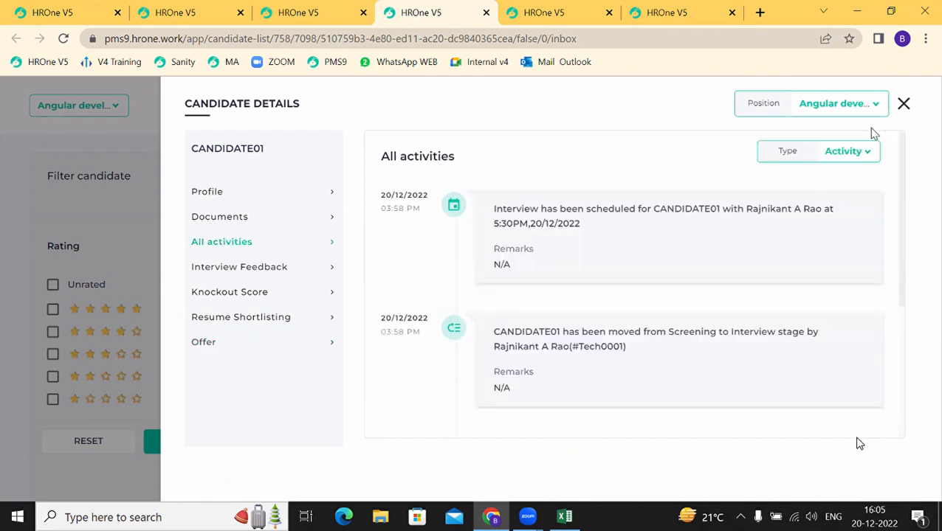
pyautogui.click(855, 150)
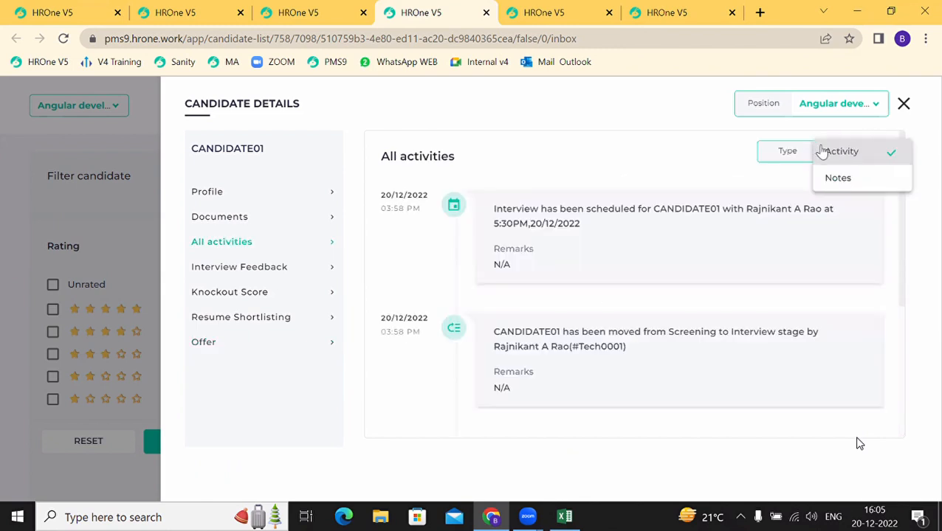
pyautogui.click(846, 177)
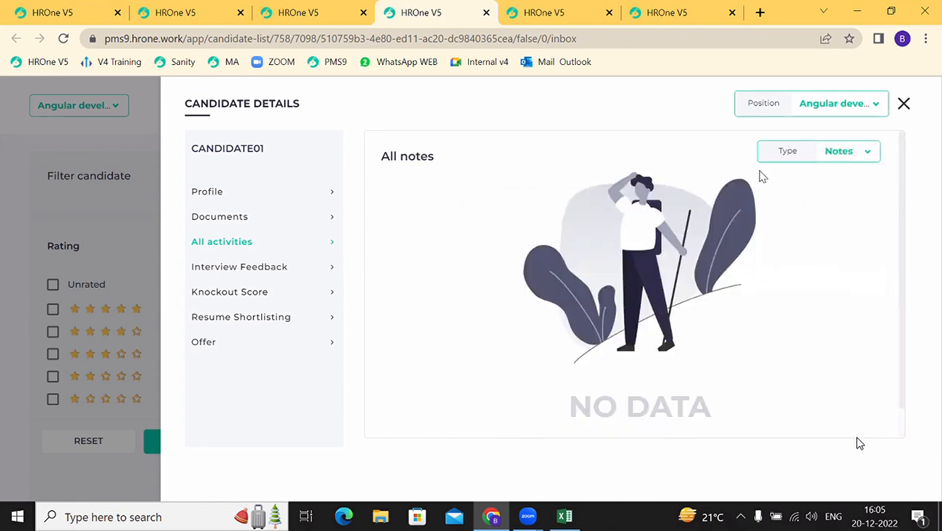
pyautogui.click(902, 105)
pyautogui.scroll(-3, 369, 391)
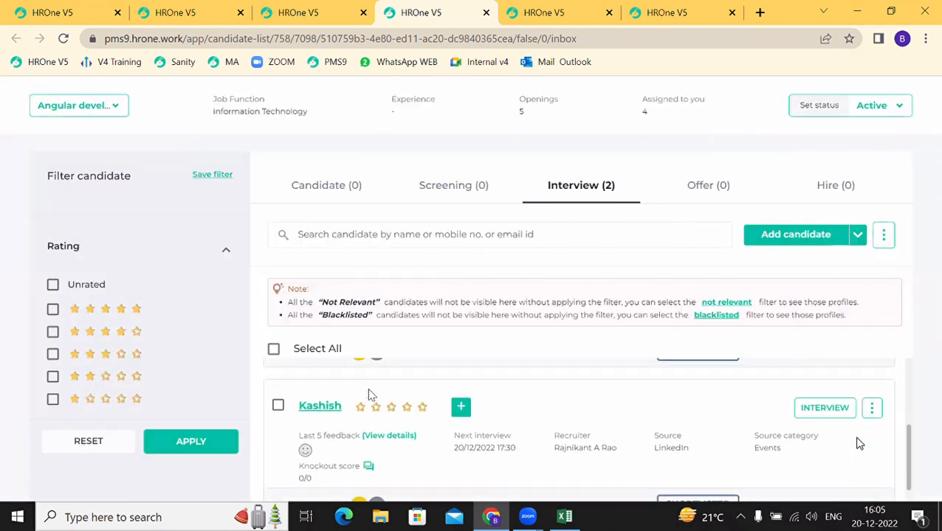
pyautogui.click(325, 401)
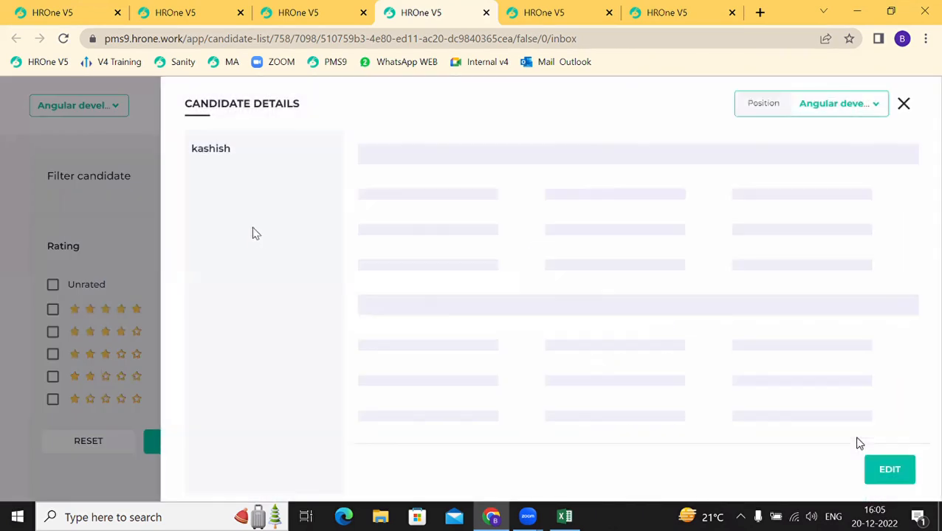
pyautogui.click(225, 246)
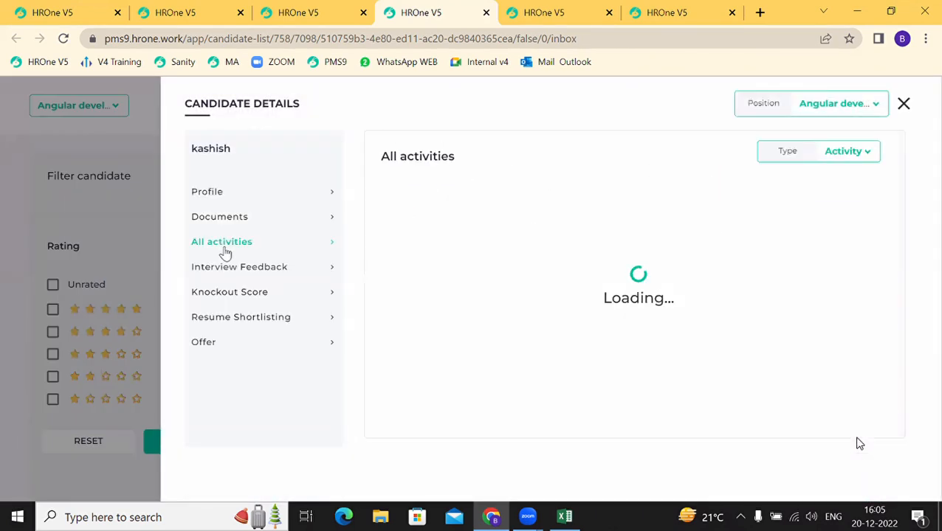
pyautogui.click(845, 157)
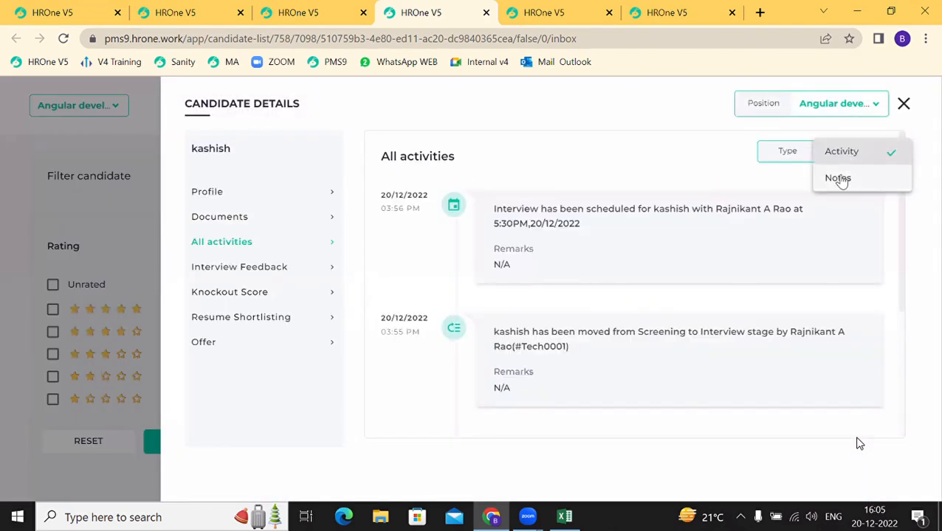
pyautogui.click(838, 177)
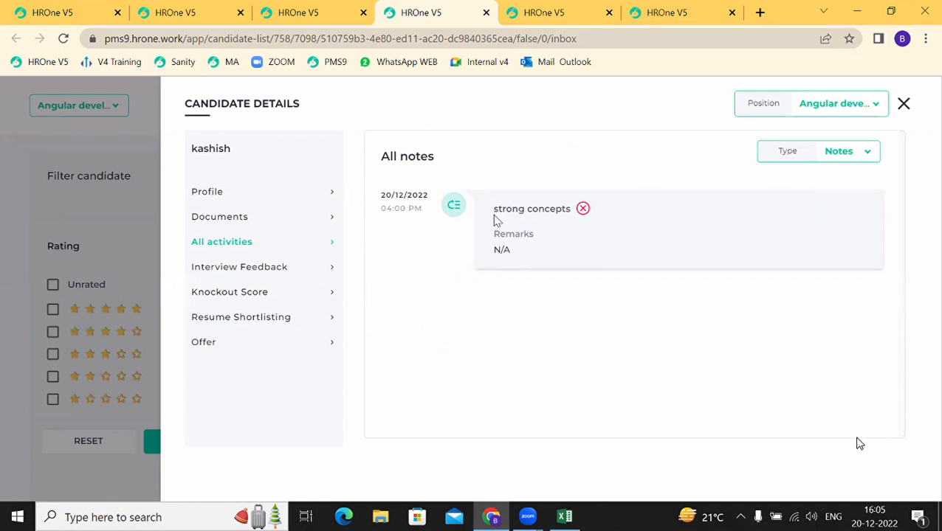
pyautogui.moveTo(493, 215); pyautogui.dragTo(506, 229)
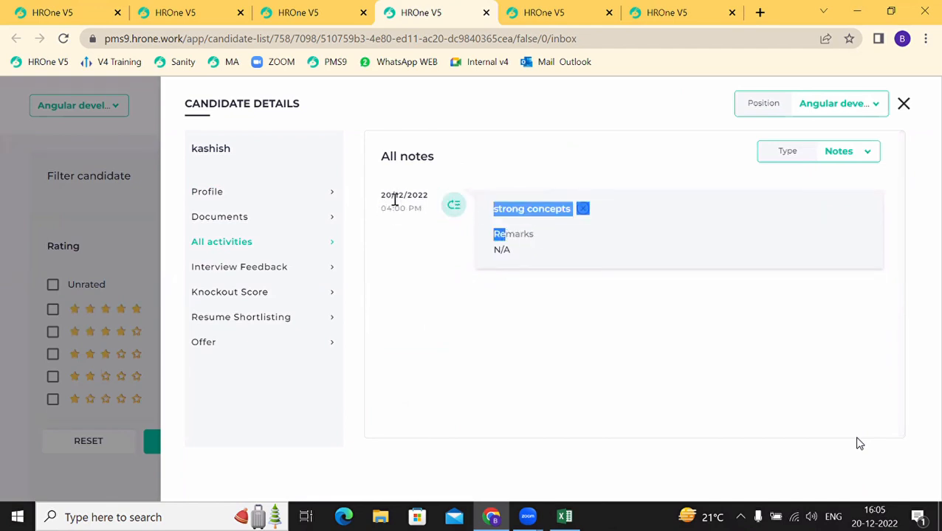
pyautogui.click(903, 114)
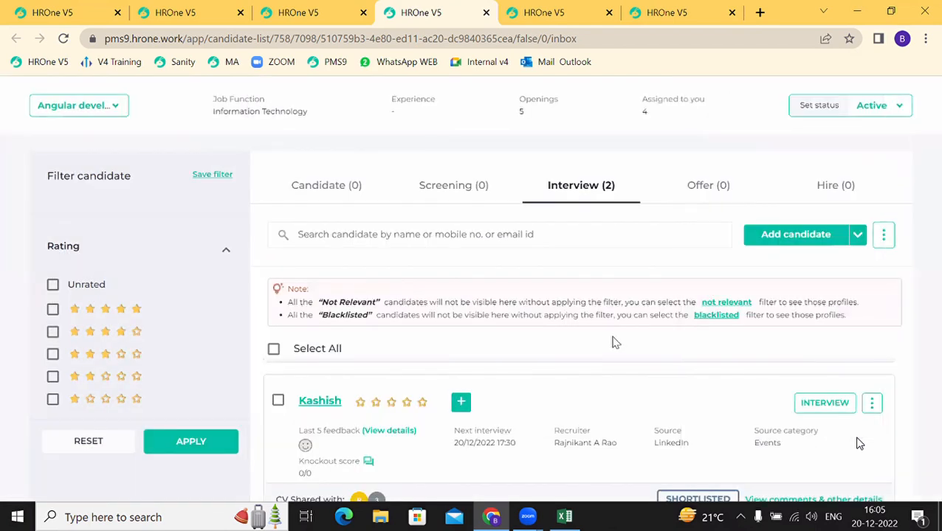
pyautogui.scroll(-2, 552, 414)
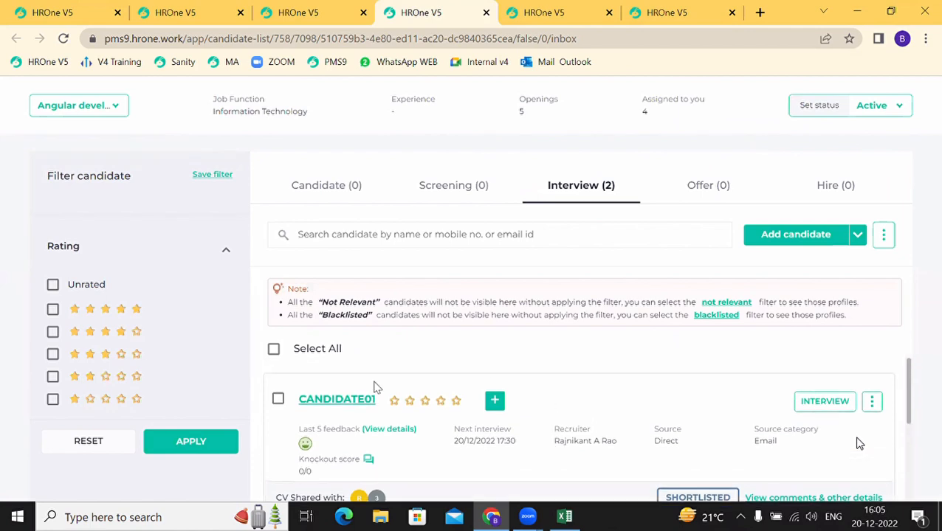
pyautogui.click(325, 403)
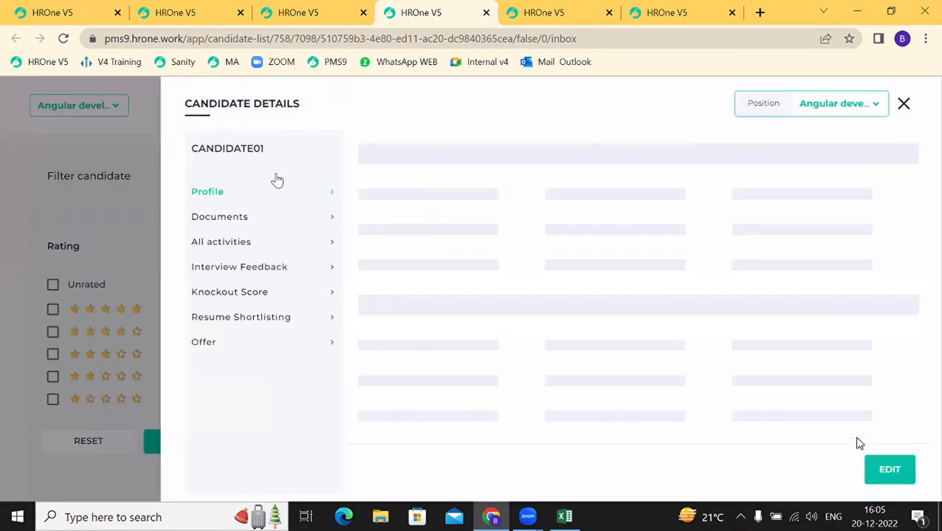
pyautogui.scroll(-2, 492, 375)
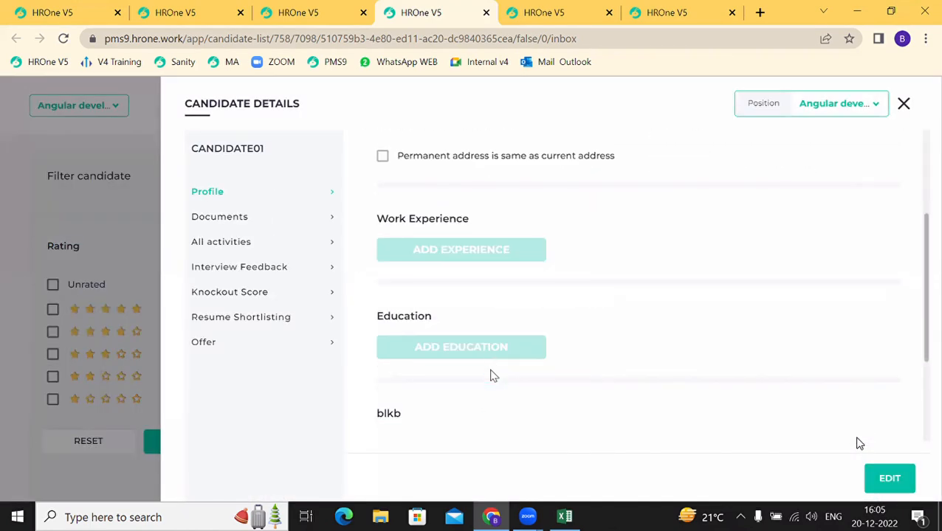
pyautogui.scroll(2, 493, 376)
pyautogui.scroll(-2, 493, 375)
pyautogui.scroll(3, 493, 376)
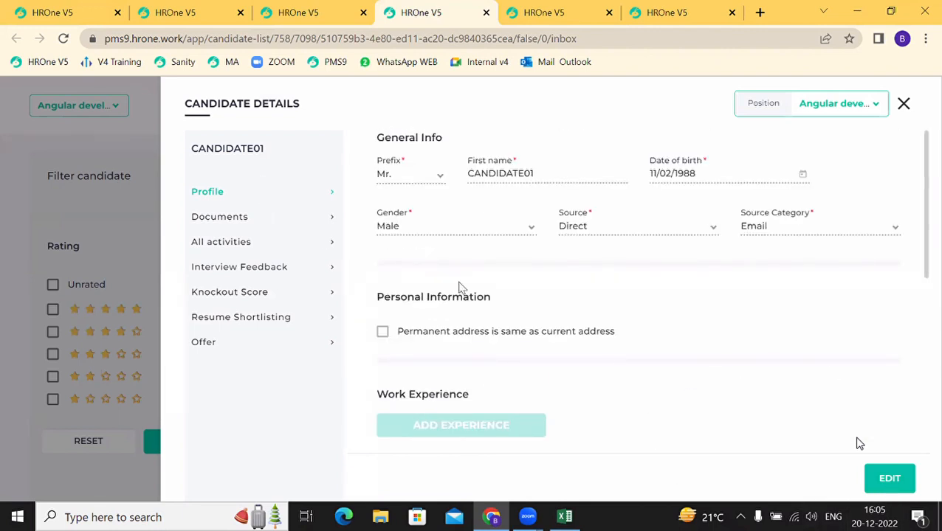
pyautogui.click(229, 220)
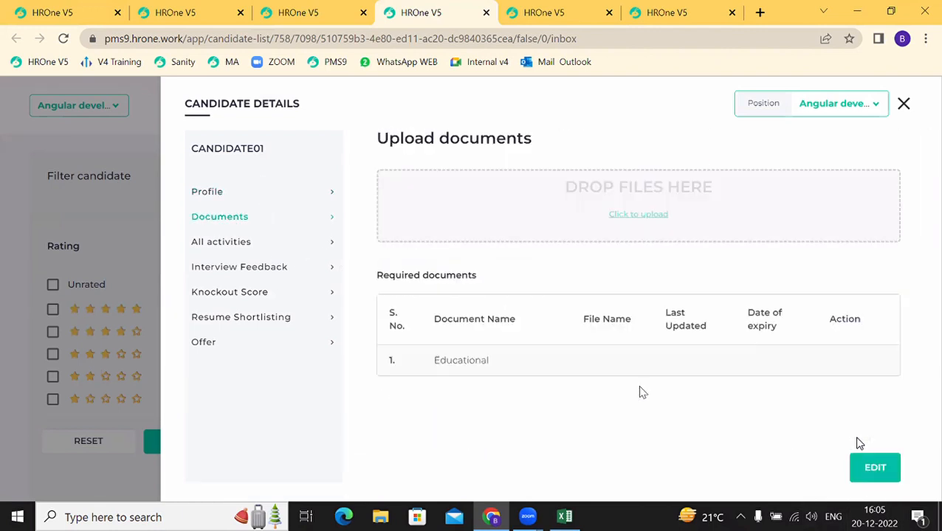
pyautogui.click(219, 247)
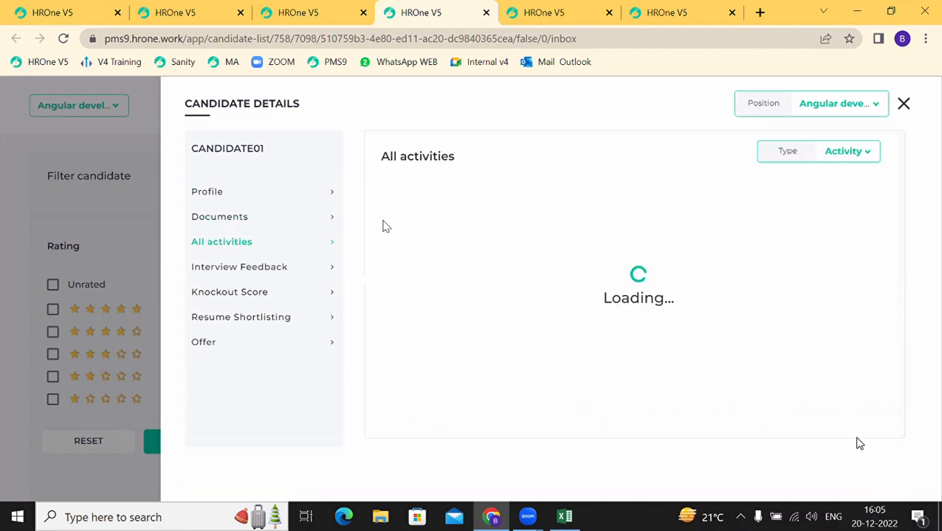
pyautogui.scroll(-1, 622, 362)
pyautogui.scroll(-3, 622, 362)
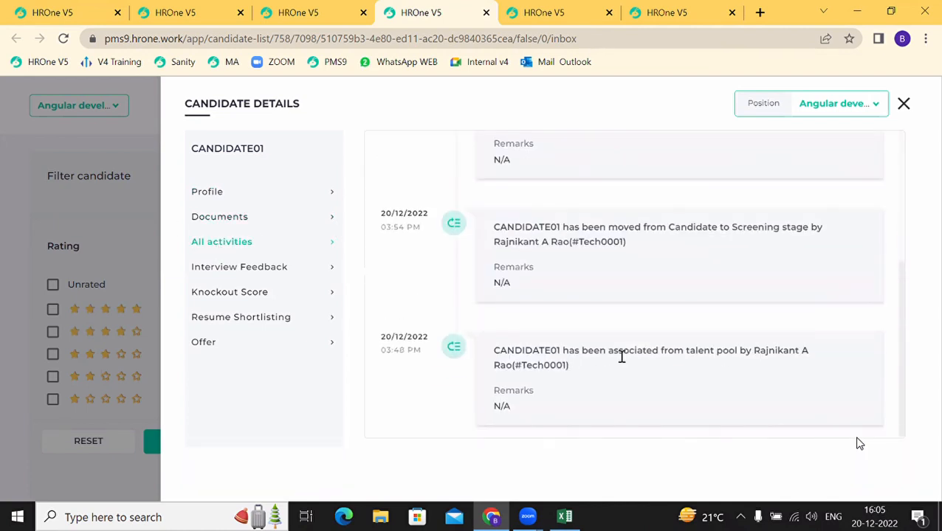
pyautogui.moveTo(690, 355); pyautogui.dragTo(758, 373)
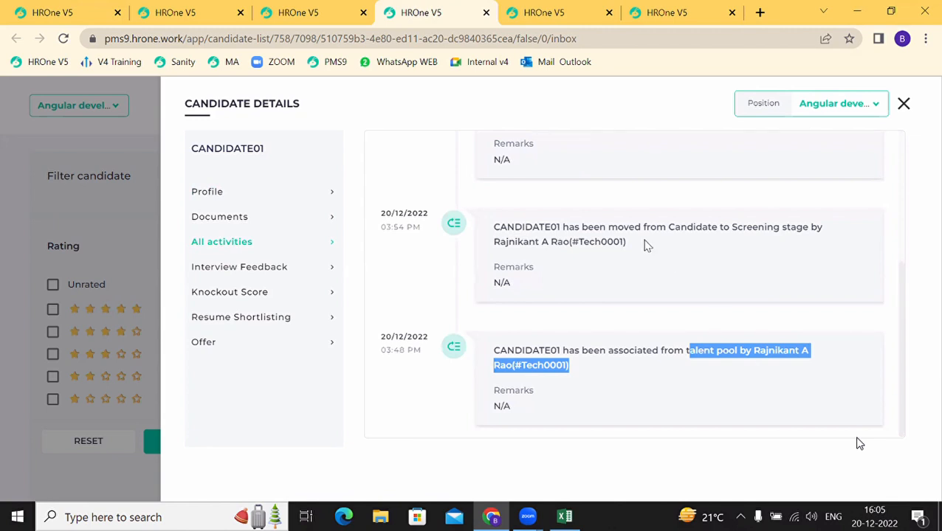
pyautogui.moveTo(643, 228); pyautogui.dragTo(733, 276)
pyautogui.scroll(2, 711, 246)
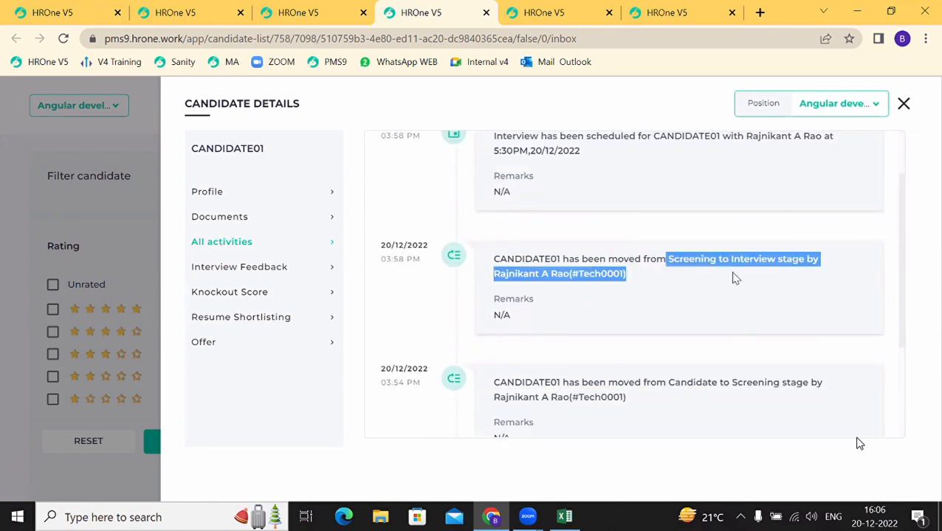
pyautogui.scroll(1, 700, 228)
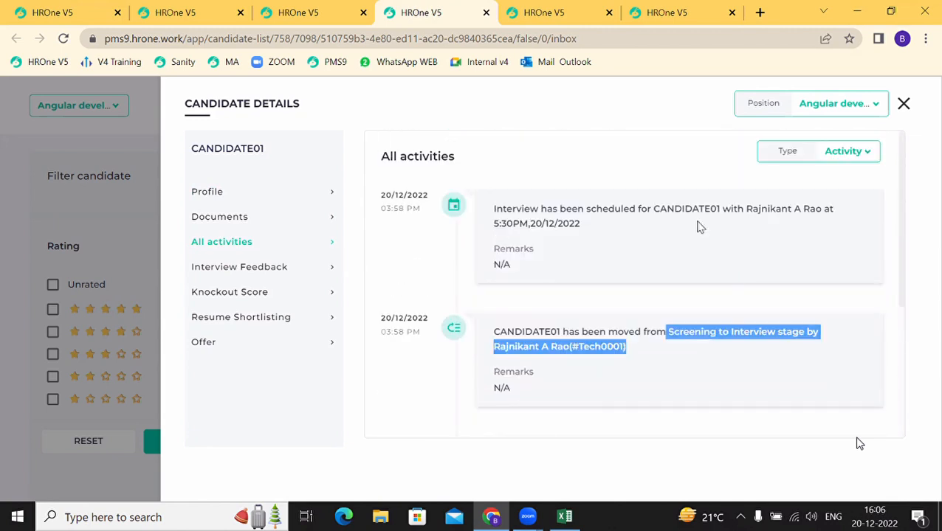
pyautogui.click(218, 269)
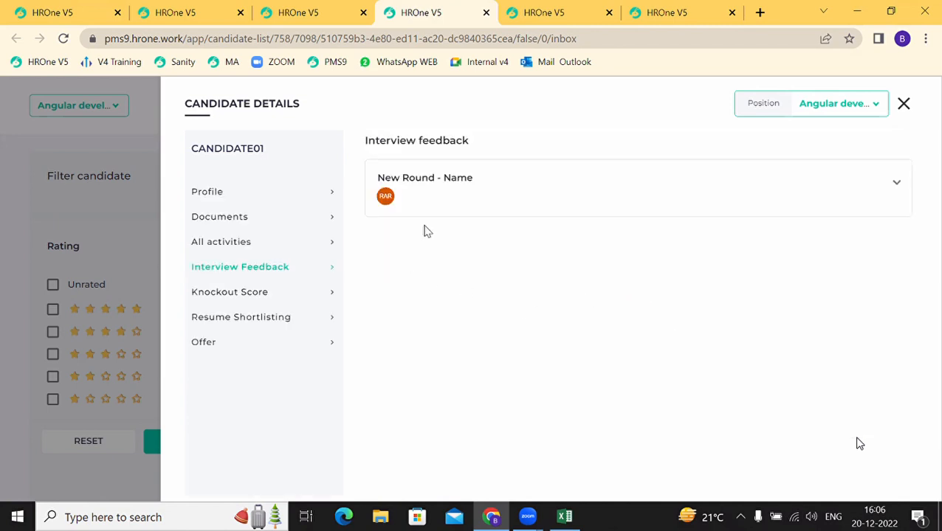
pyautogui.click(442, 206)
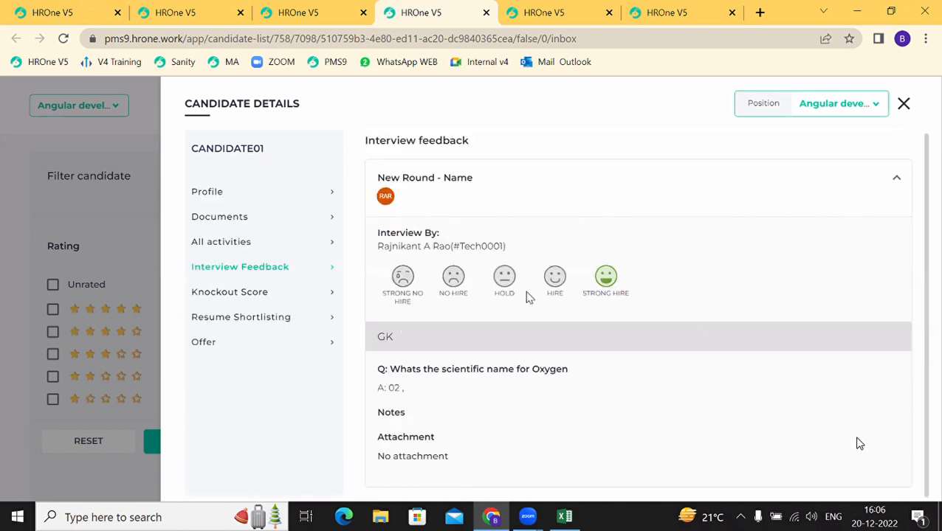
pyautogui.click(198, 295)
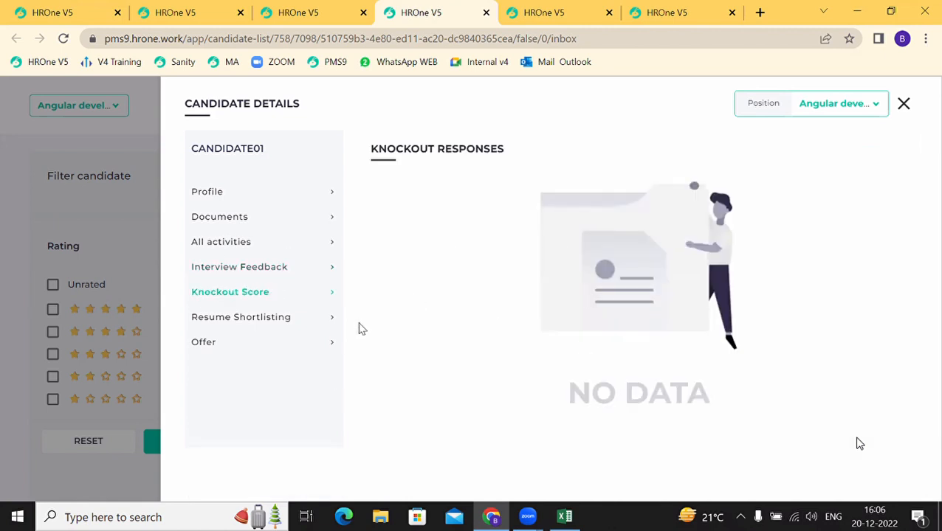
pyautogui.click(230, 322)
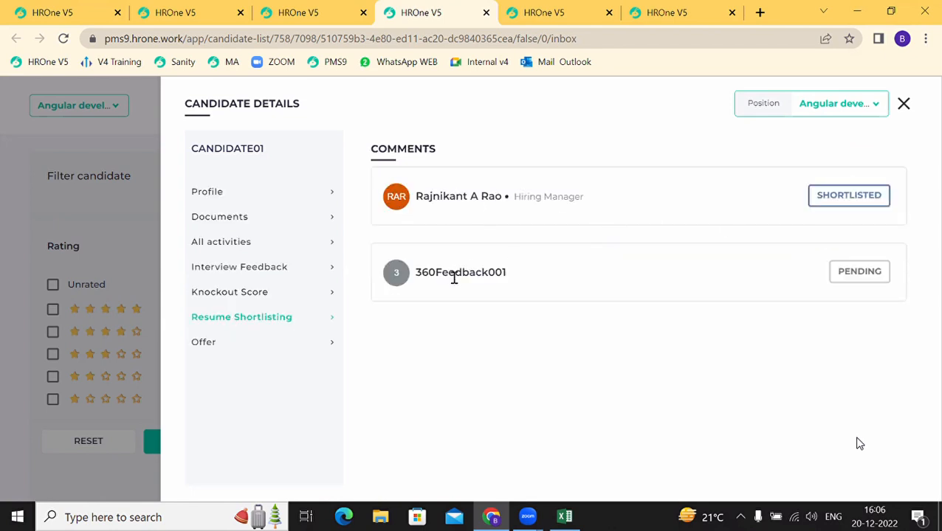
pyautogui.click(207, 347)
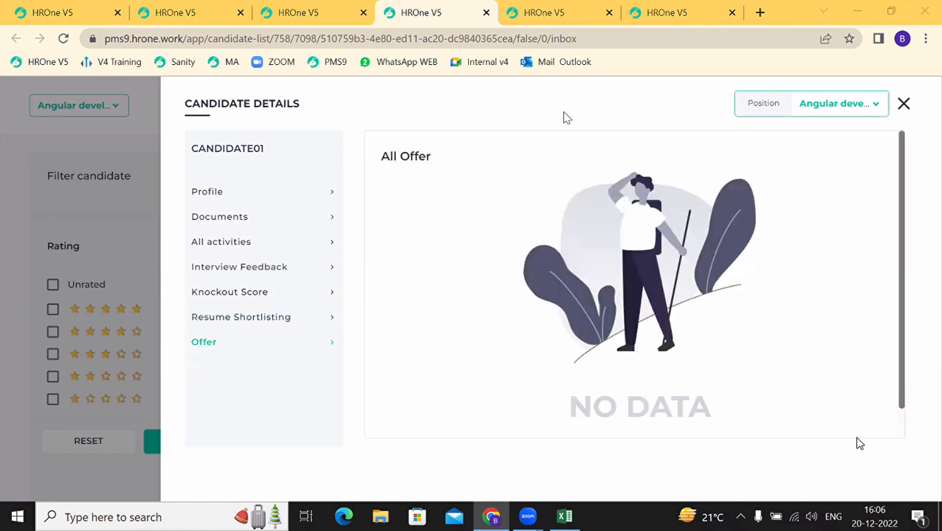
pyautogui.click(903, 104)
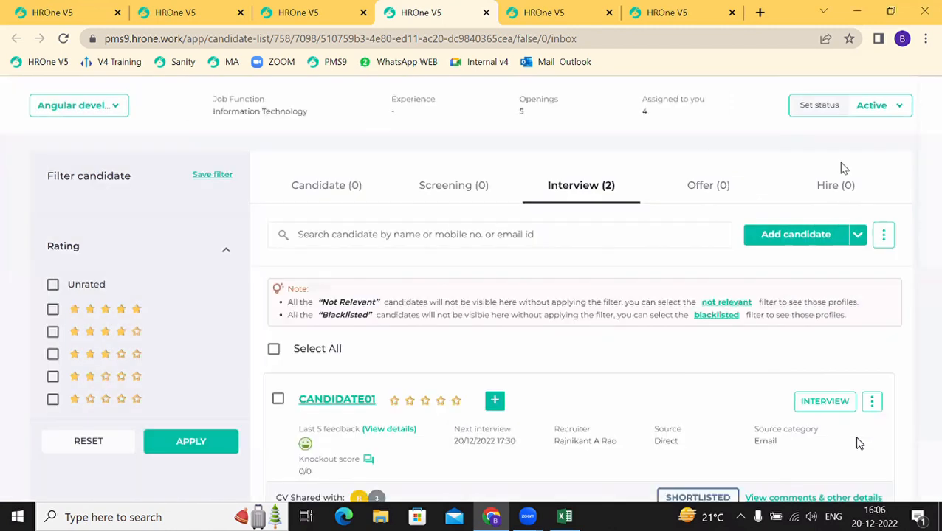
pyautogui.click(872, 403)
pyautogui.scroll(-3, 818, 442)
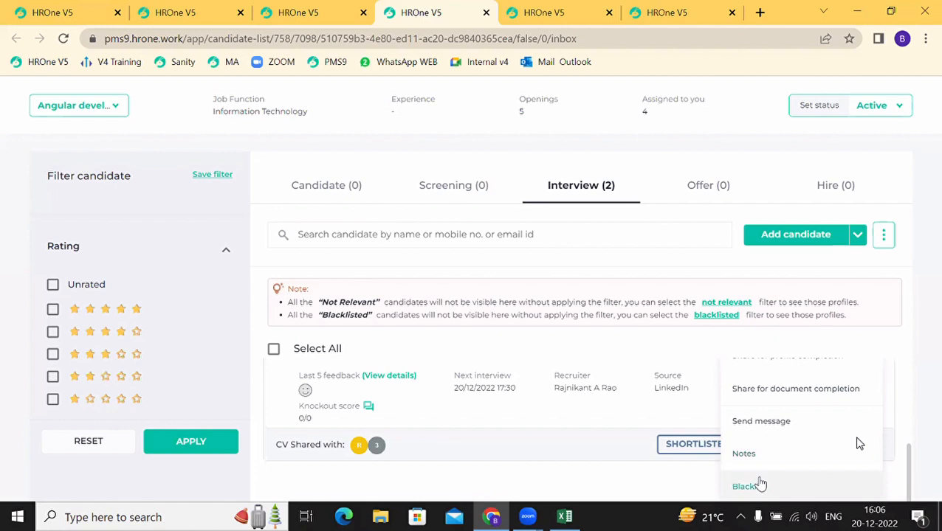
pyautogui.click(761, 484)
pyautogui.click(666, 148)
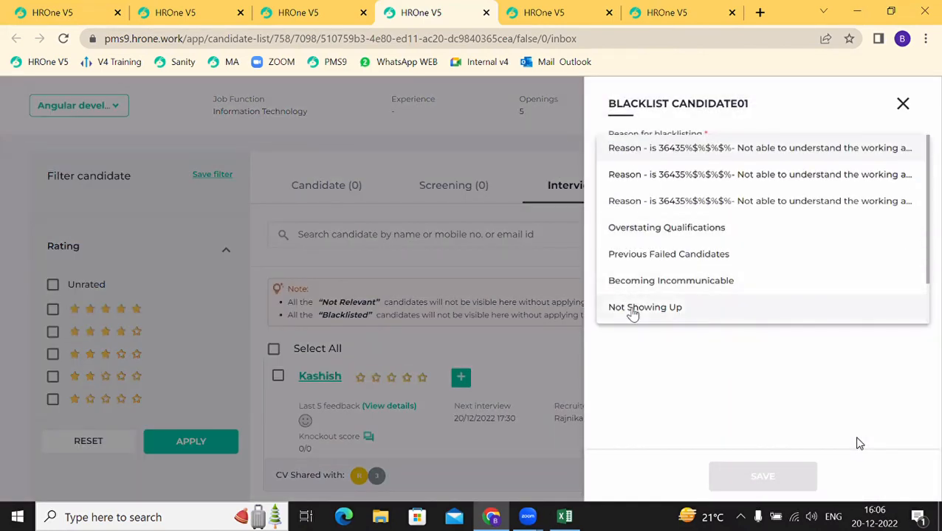
pyautogui.click(633, 310)
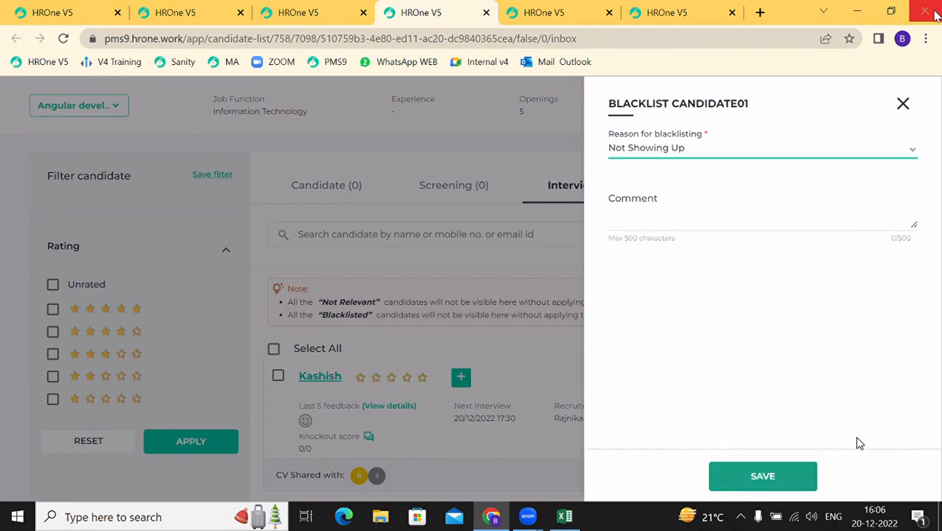
pyautogui.click(904, 107)
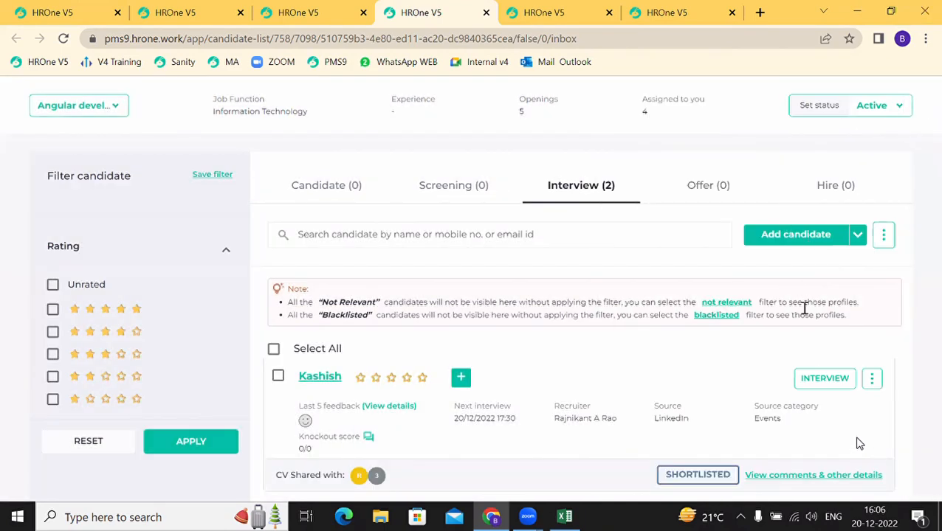
pyautogui.click(872, 379)
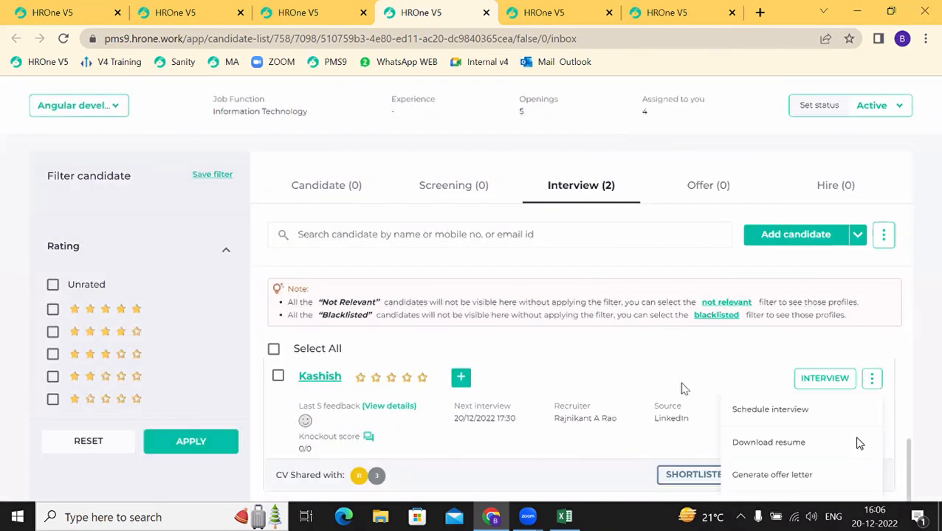
pyautogui.click(682, 389)
pyautogui.scroll(2, 682, 389)
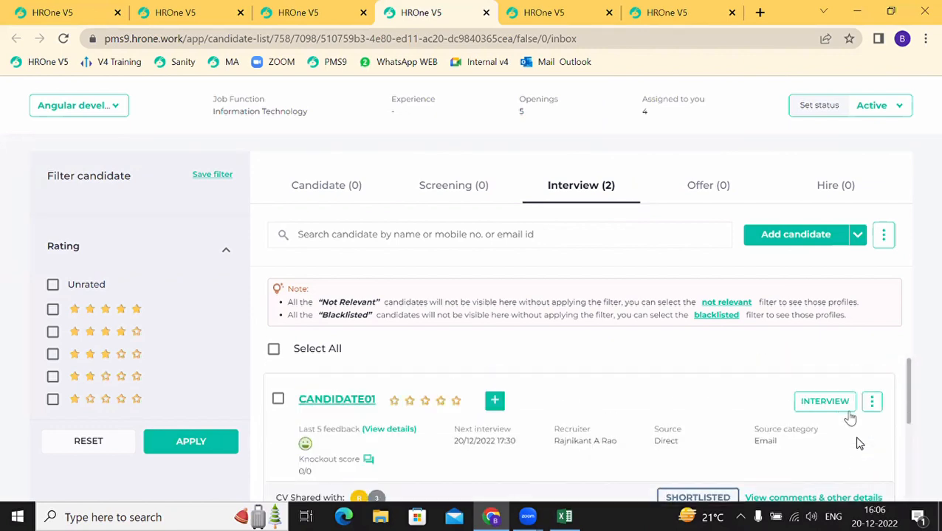
# Step: Start CANDIDATE01's offer letter and set the expected joining date to 17/02/2023
pyautogui.click(872, 401)
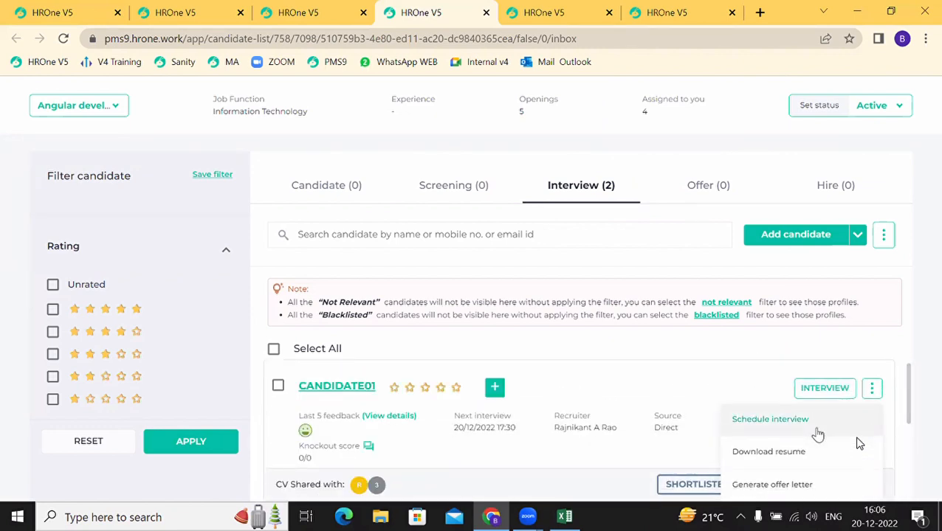
pyautogui.scroll(-1, 816, 435)
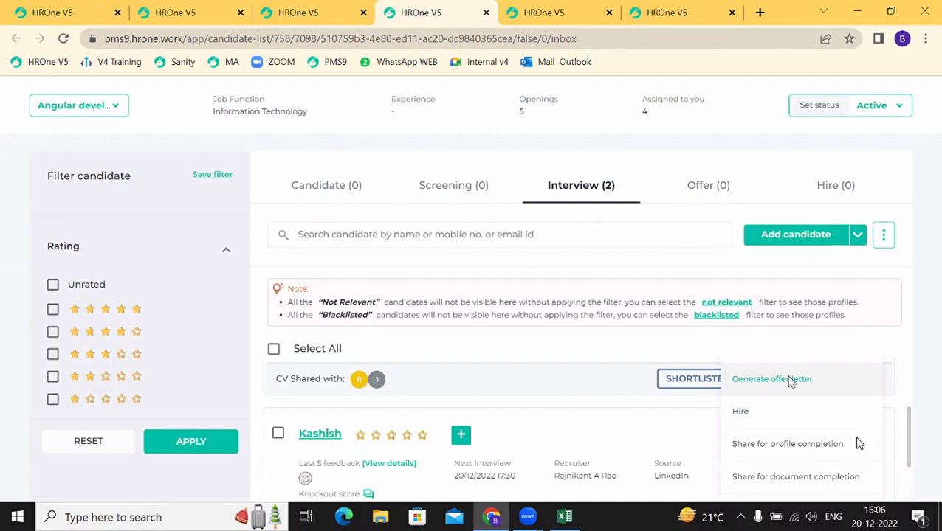
pyautogui.click(787, 379)
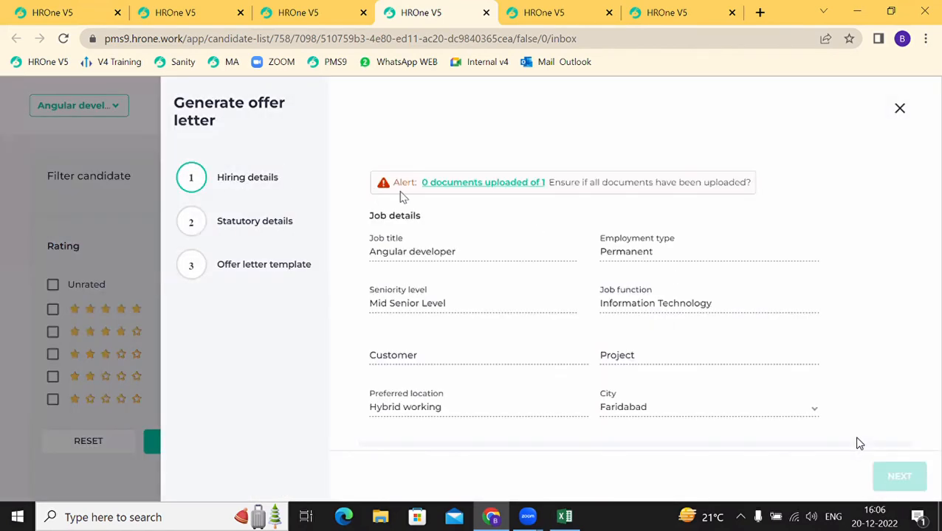
pyautogui.scroll(-3, 858, 443)
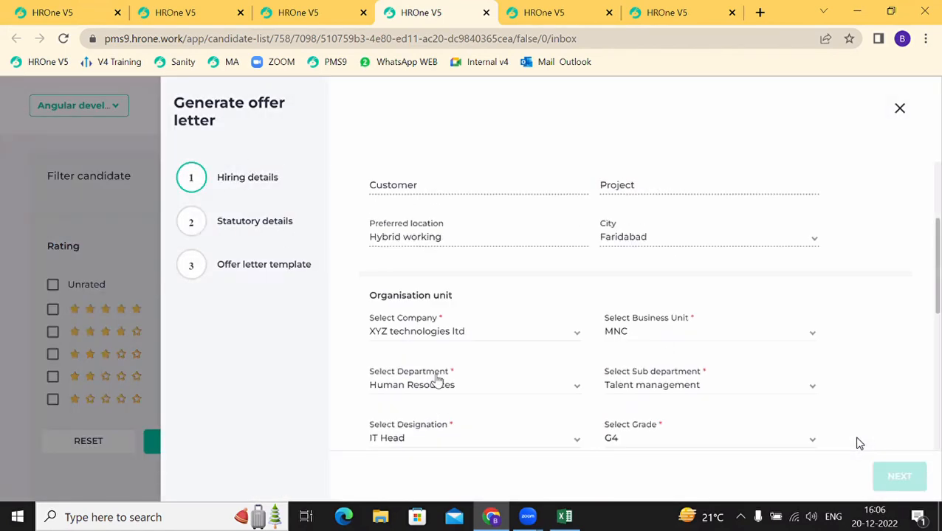
pyautogui.scroll(-1, 858, 443)
pyautogui.scroll(-3, 858, 443)
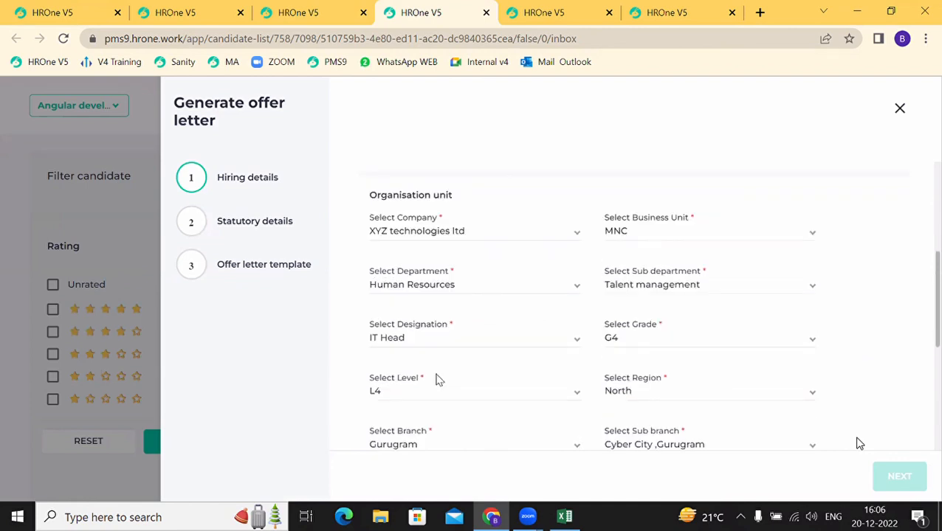
pyautogui.scroll(-2, 436, 380)
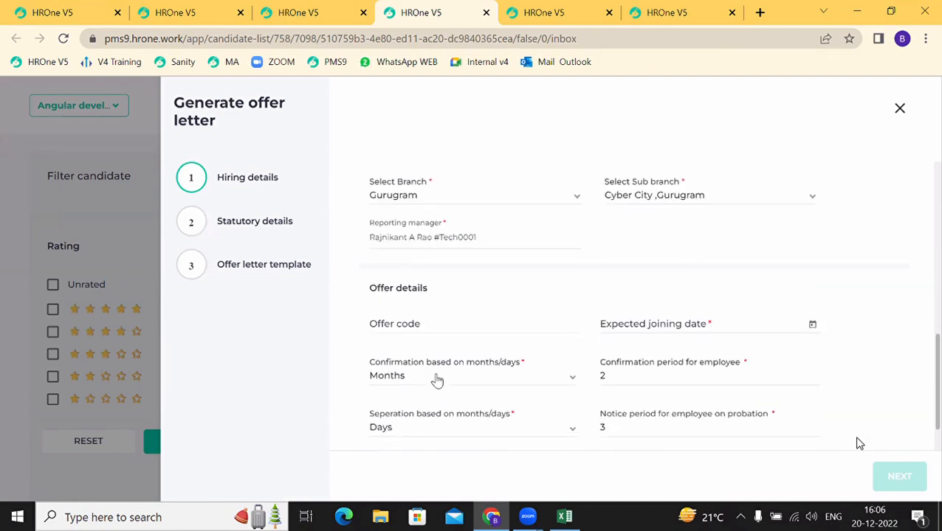
pyautogui.click(812, 319)
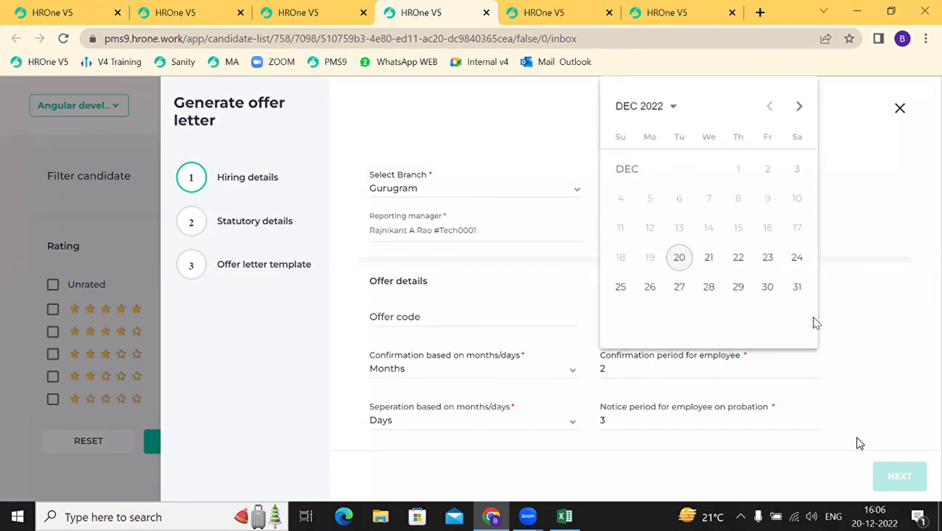
pyautogui.click(798, 108)
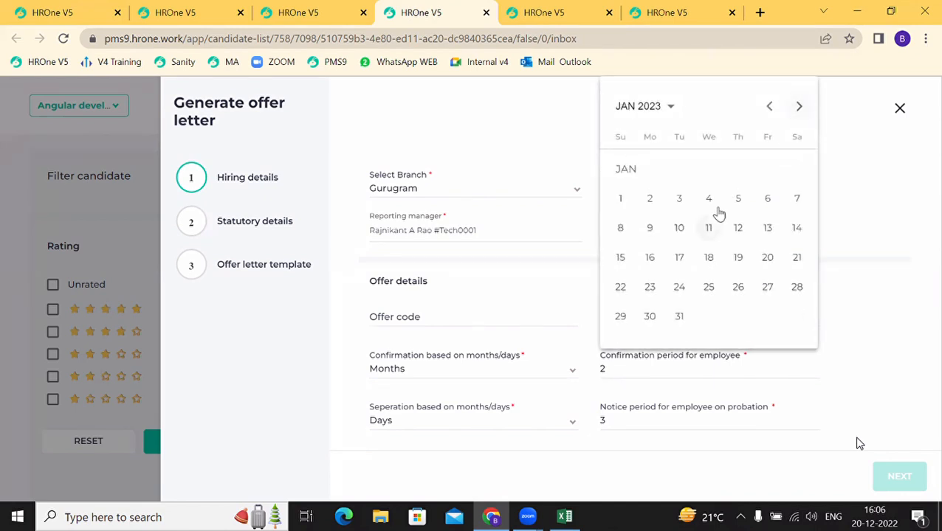
pyautogui.click(797, 110)
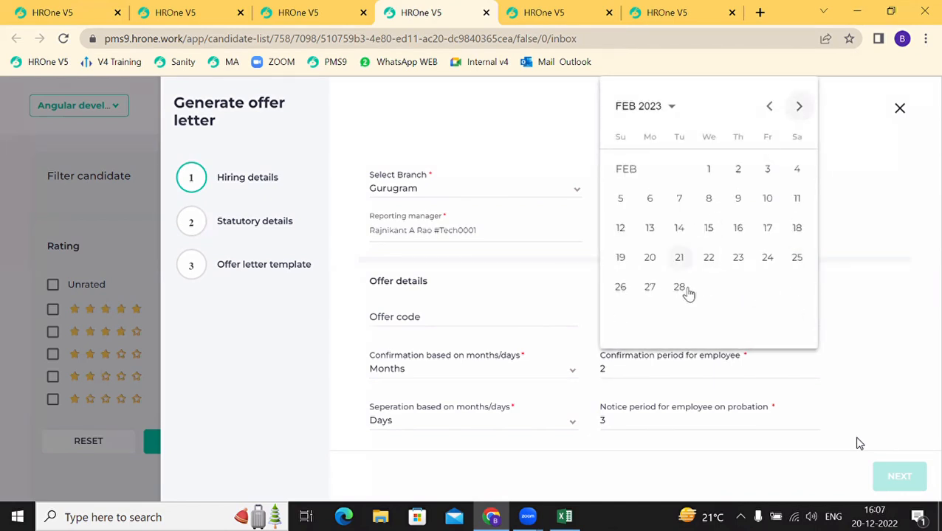
pyautogui.click(766, 227)
# Step: Set skill type Skilled and offer code 464, then continue to statutory details
pyautogui.scroll(-1, 566, 379)
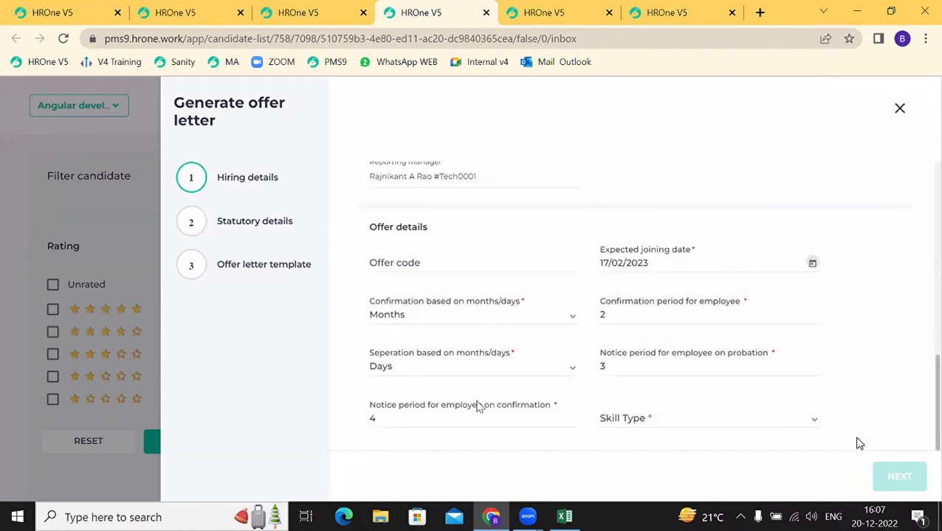
pyautogui.click(615, 432)
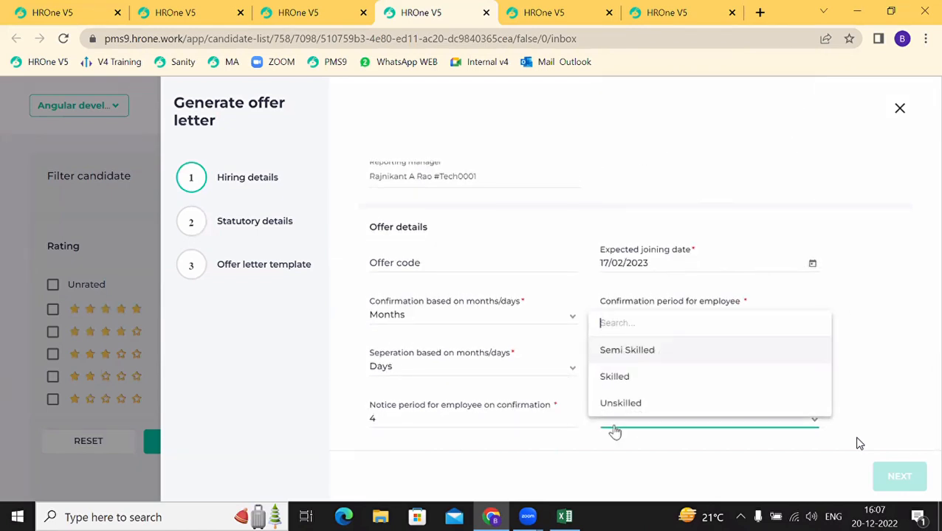
pyautogui.click(619, 388)
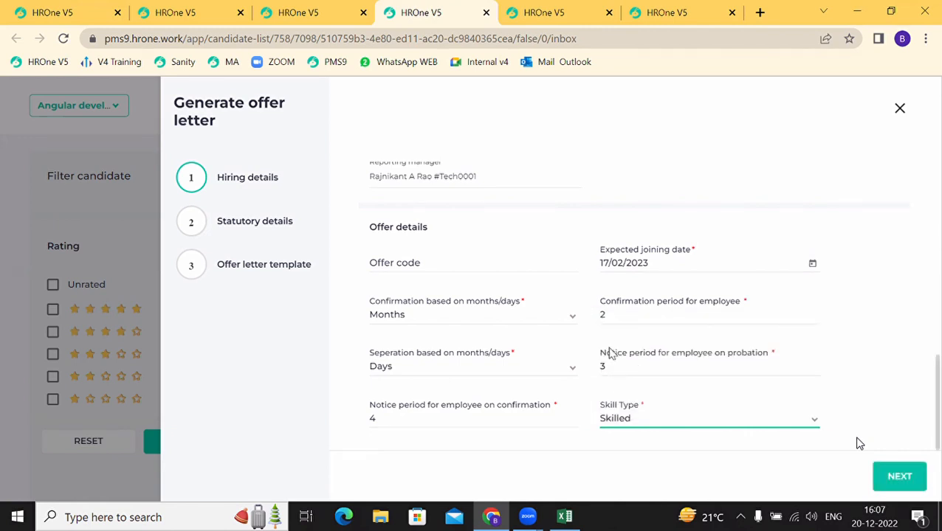
pyautogui.click(904, 480)
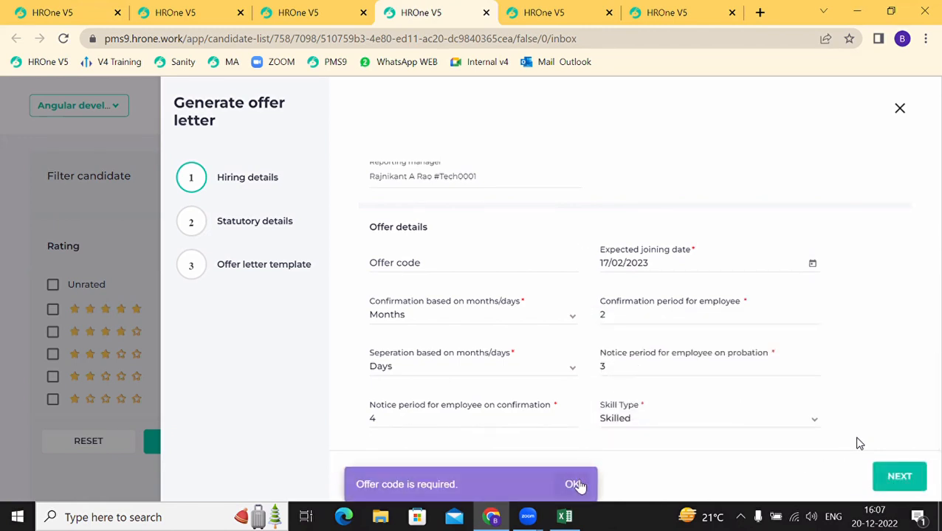
pyautogui.click(574, 485)
pyautogui.click(415, 266)
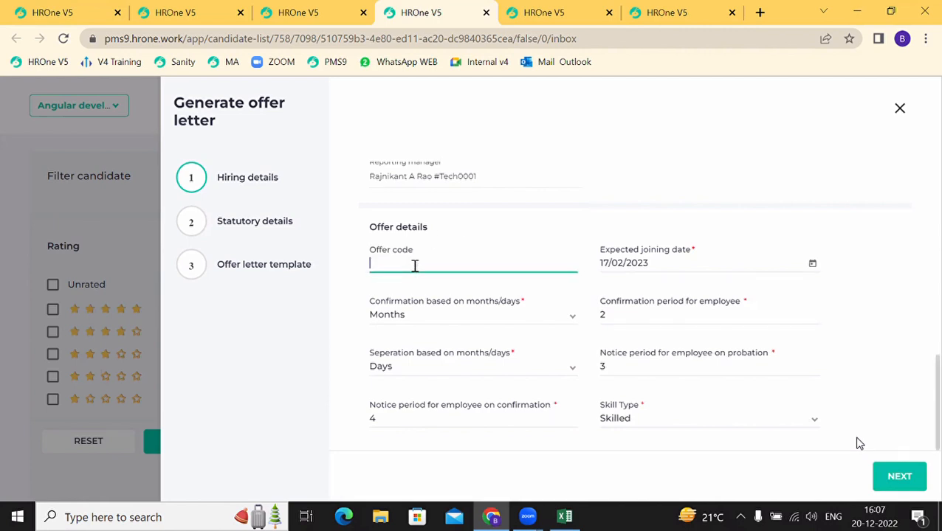
pyautogui.write('464')
pyautogui.click(883, 479)
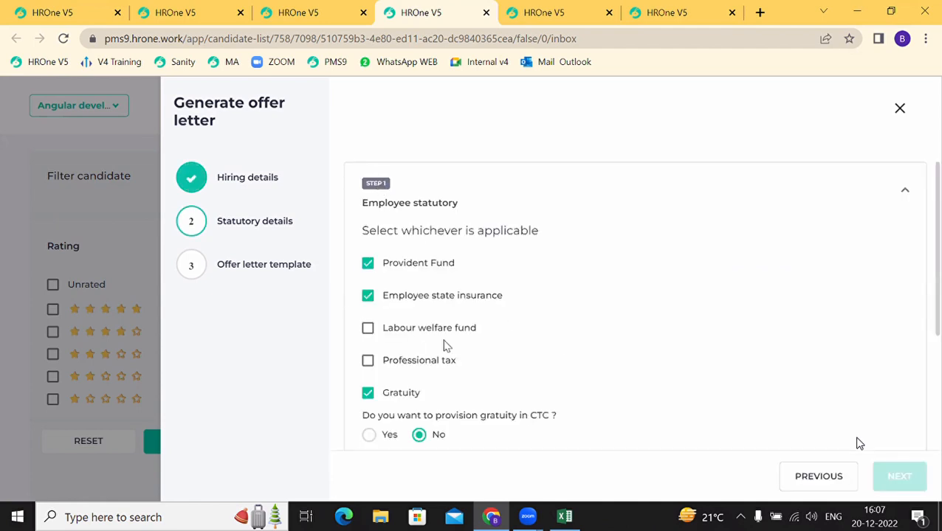
# Step: Save the statutory details and set pay group Payroll PG 1 with CTC 1400000
pyautogui.scroll(-1, 446, 344)
pyautogui.scroll(1, 444, 357)
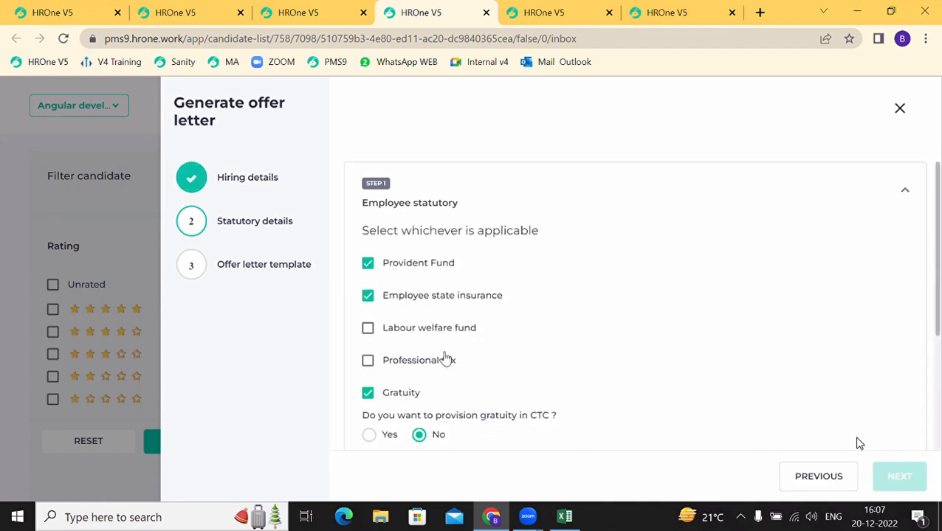
pyautogui.scroll(-3, 444, 358)
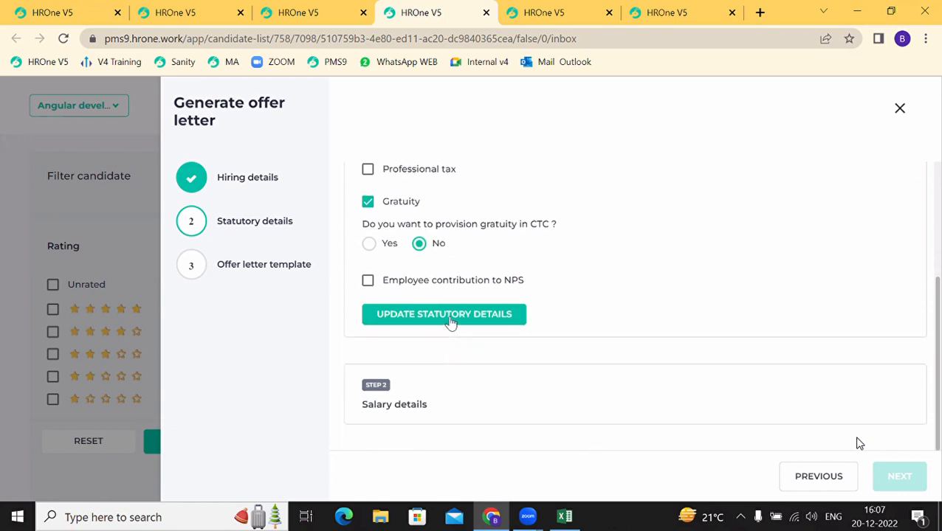
pyautogui.click(450, 322)
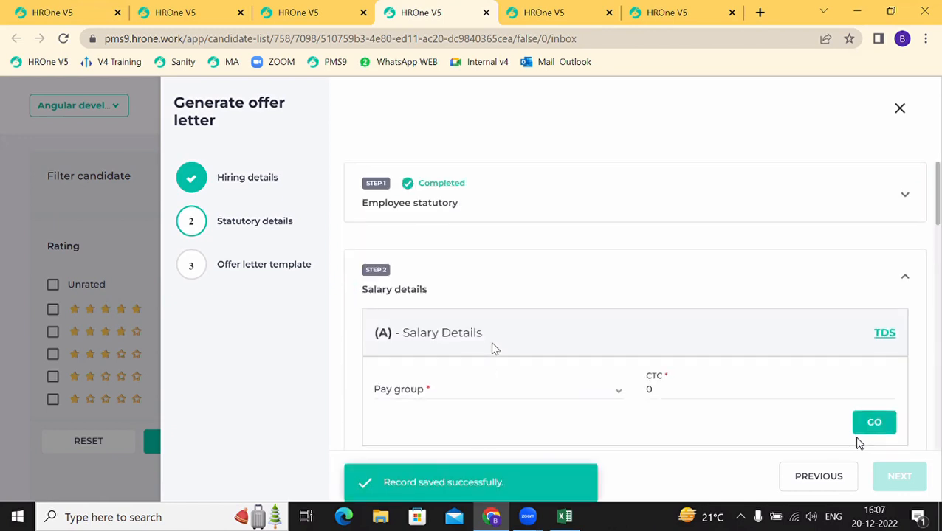
pyautogui.scroll(-2, 495, 349)
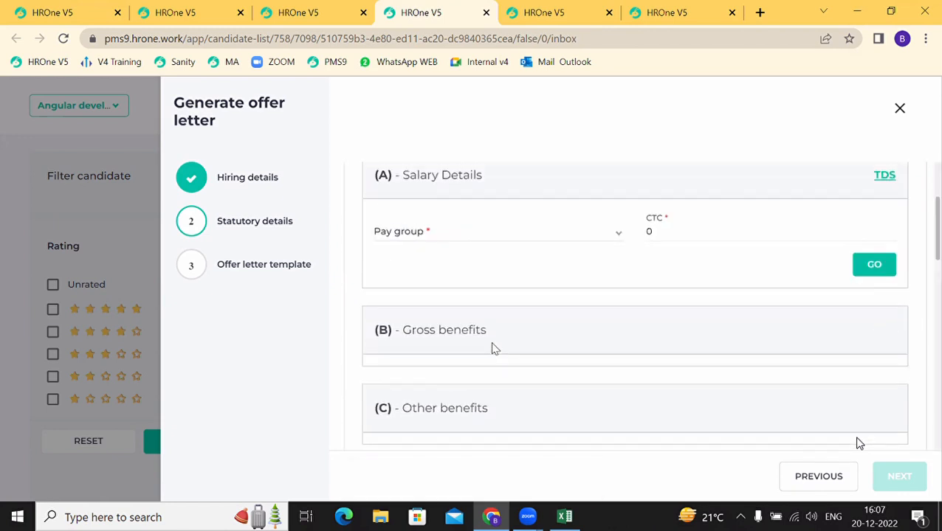
pyautogui.click(410, 228)
pyautogui.click(411, 230)
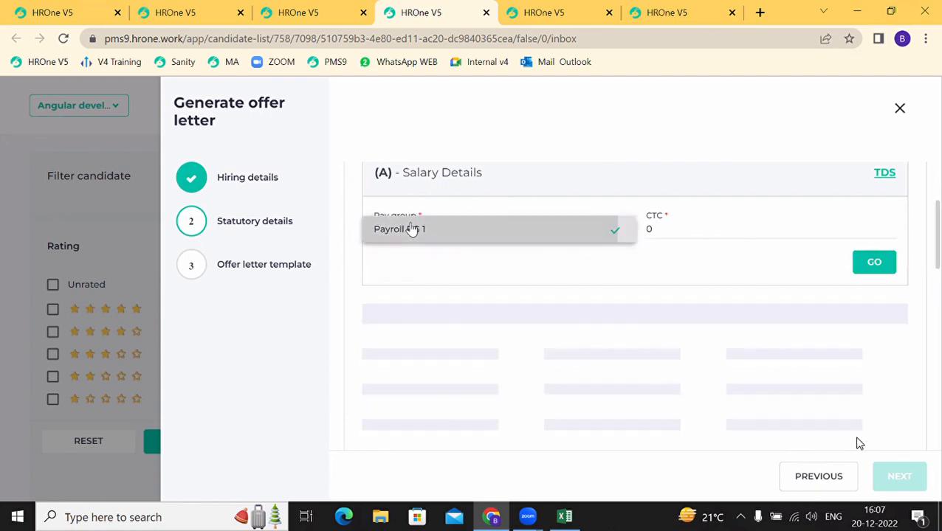
pyautogui.click(668, 228)
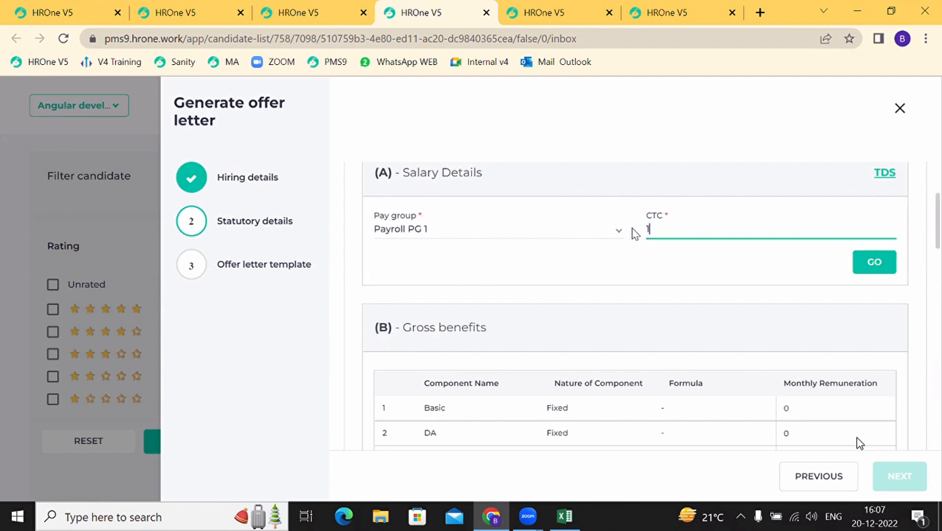
pyautogui.write('1400000')
# Step: Check the ClearTax TDS income tax calculator, then return to the offer letter wizard
pyautogui.scroll(-1, 663, 260)
pyautogui.scroll(1, 662, 260)
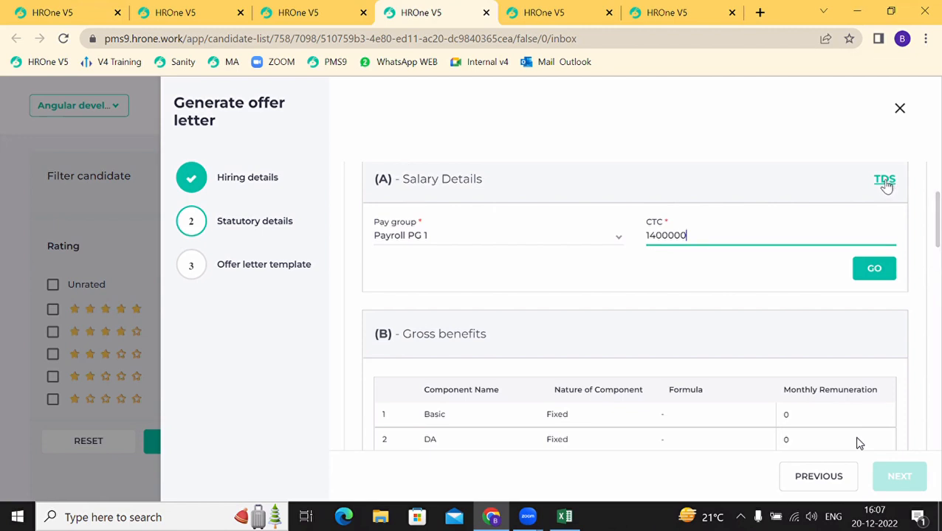
pyautogui.click(884, 181)
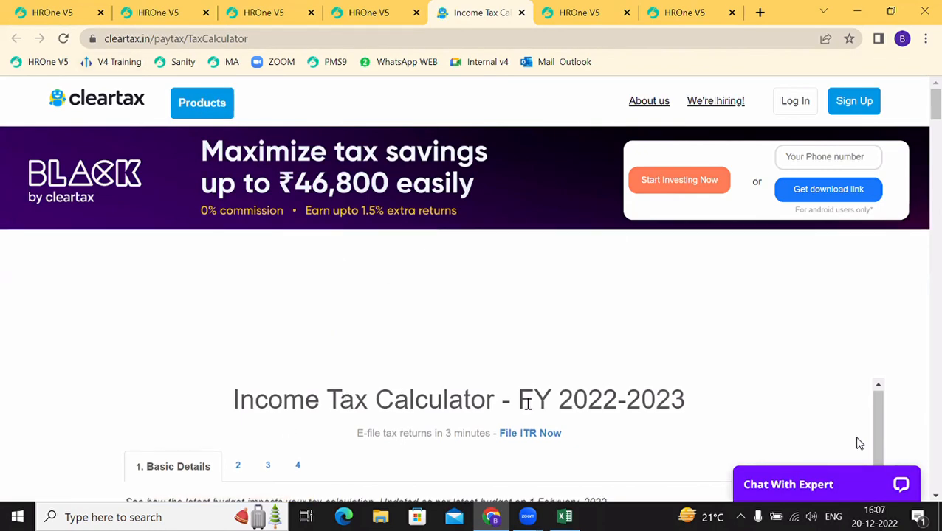
pyautogui.scroll(-5, 526, 405)
pyautogui.scroll(5, 469, 258)
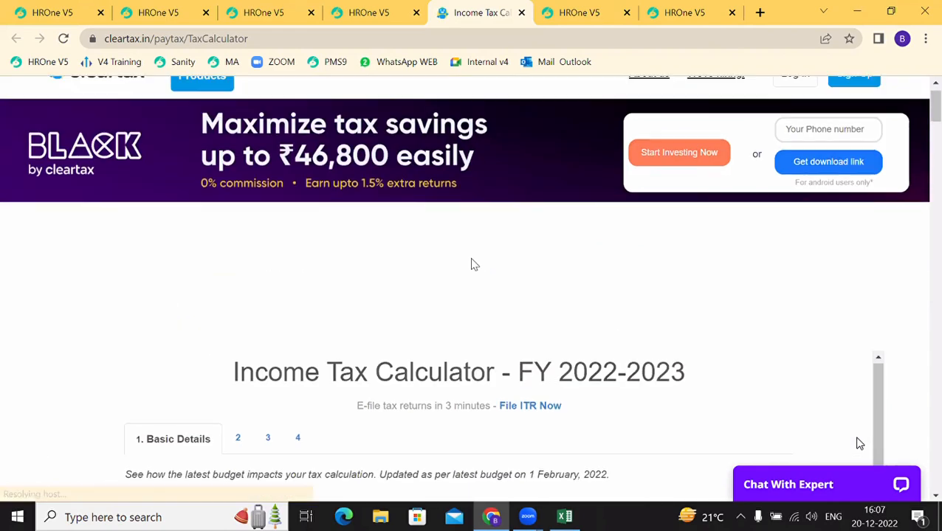
pyautogui.click(368, 13)
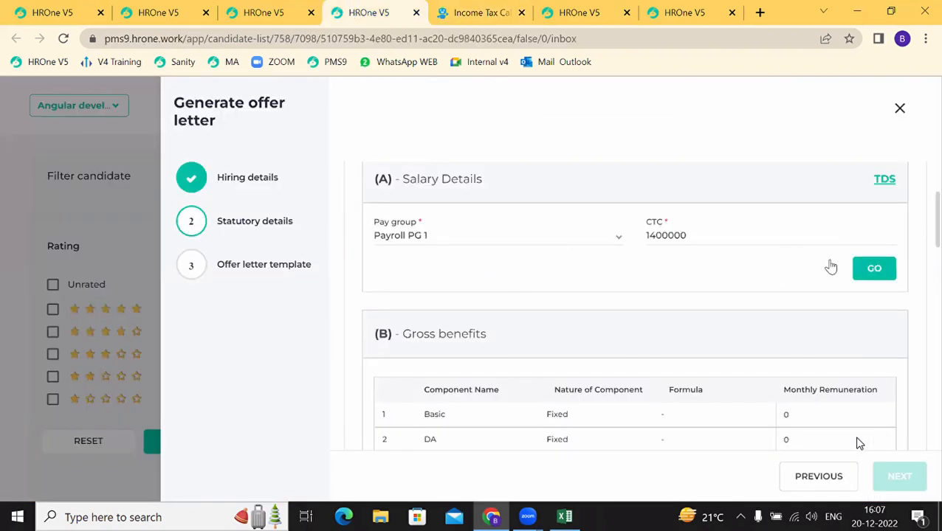
# Step: Compute the salary breakup from CTC and enter Basic 30000, DA 10000 and HRA 15000
pyautogui.click(884, 276)
pyautogui.scroll(-3, 652, 368)
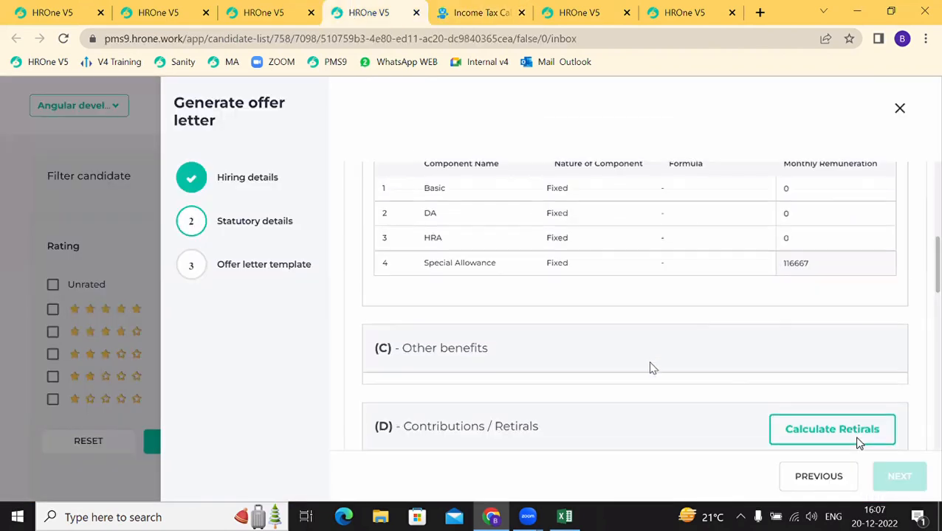
pyautogui.scroll(1, 858, 441)
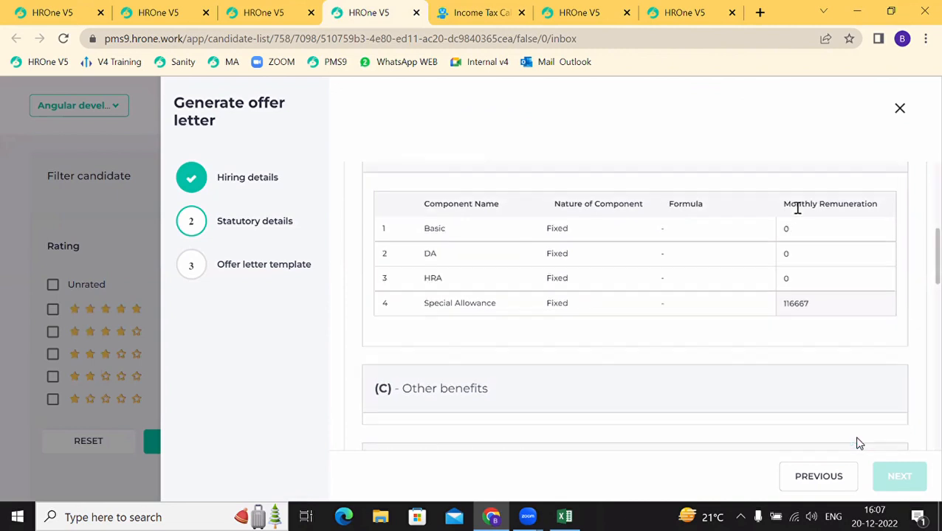
pyautogui.click(806, 233)
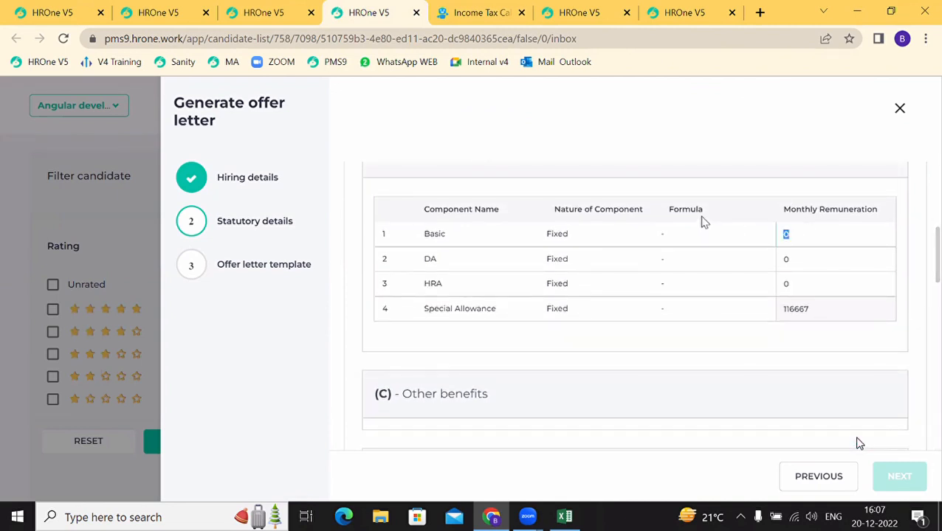
pyautogui.write('30000')
pyautogui.click(800, 259)
pyautogui.click(799, 292)
pyautogui.write('15000')
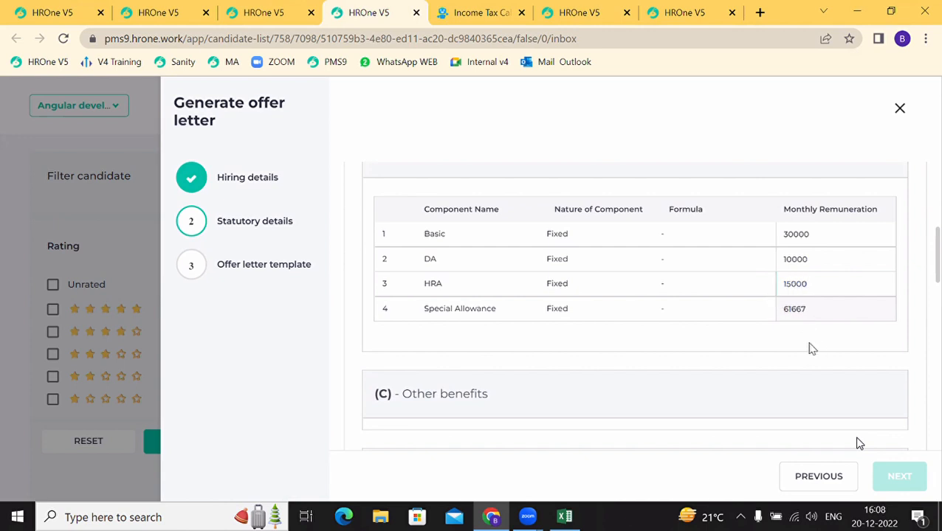
# Step: Calculate retirals (PF 1800) and save the salary details
pyautogui.scroll(-2, 774, 360)
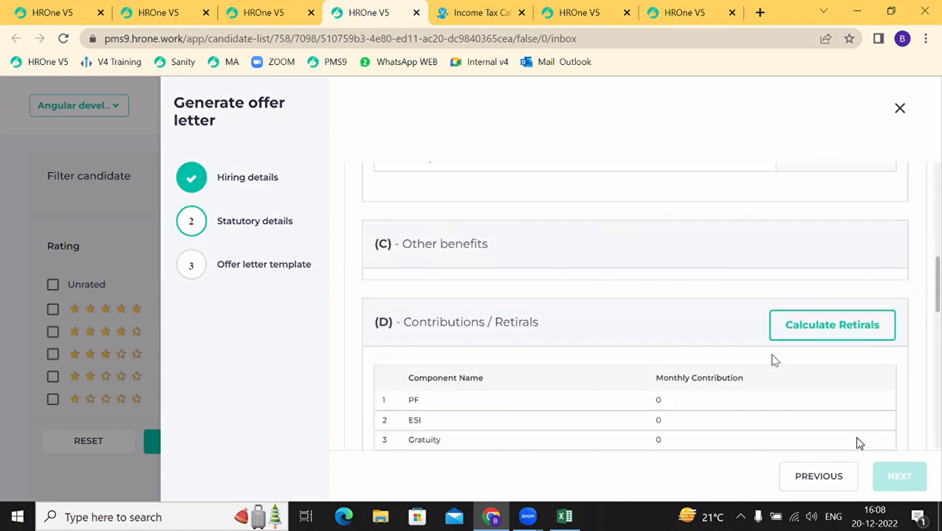
pyautogui.click(823, 326)
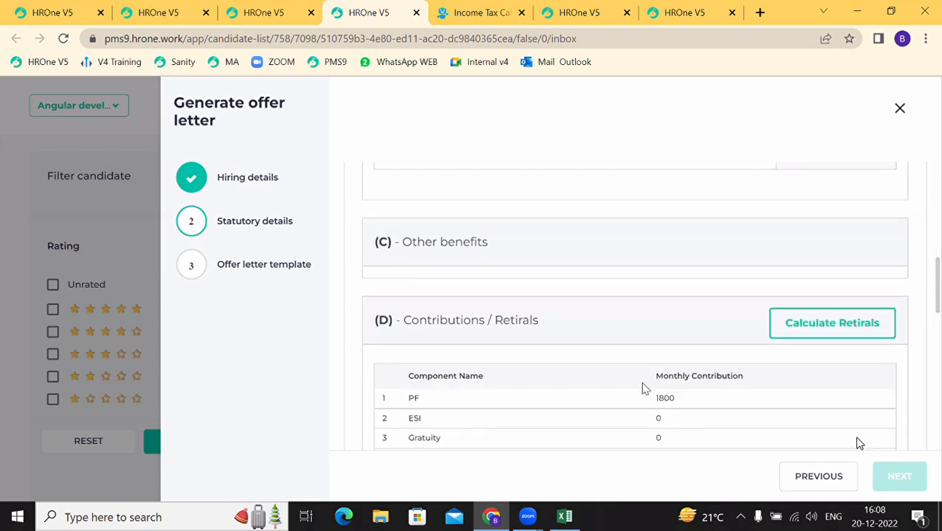
pyautogui.scroll(-5, 643, 389)
pyautogui.scroll(-5, 643, 389)
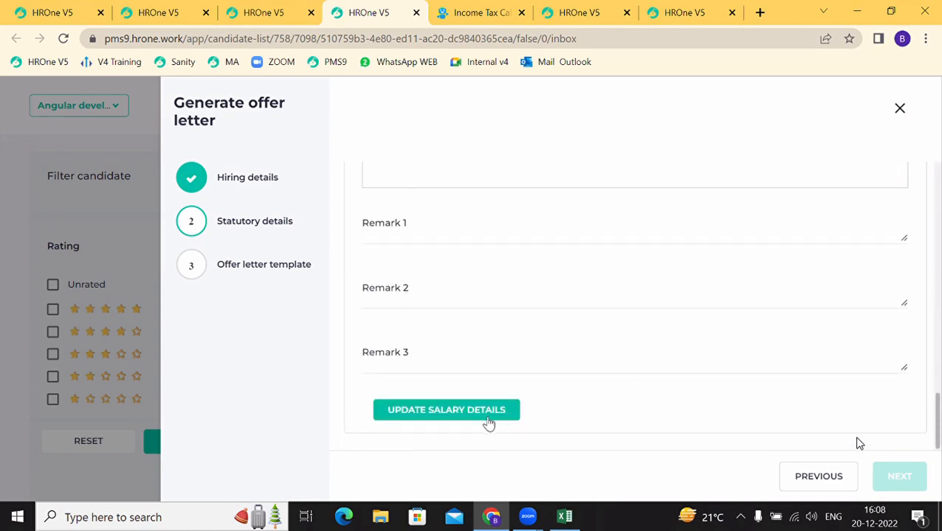
pyautogui.click(488, 420)
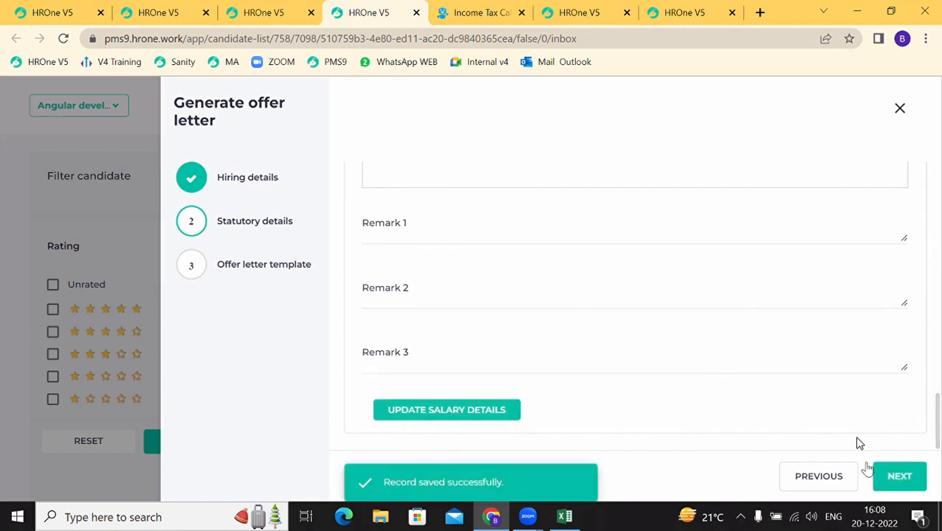
# Step: Choose offer letter TEMPLATE 001, preview it, and generate the offer letter
pyautogui.click(900, 477)
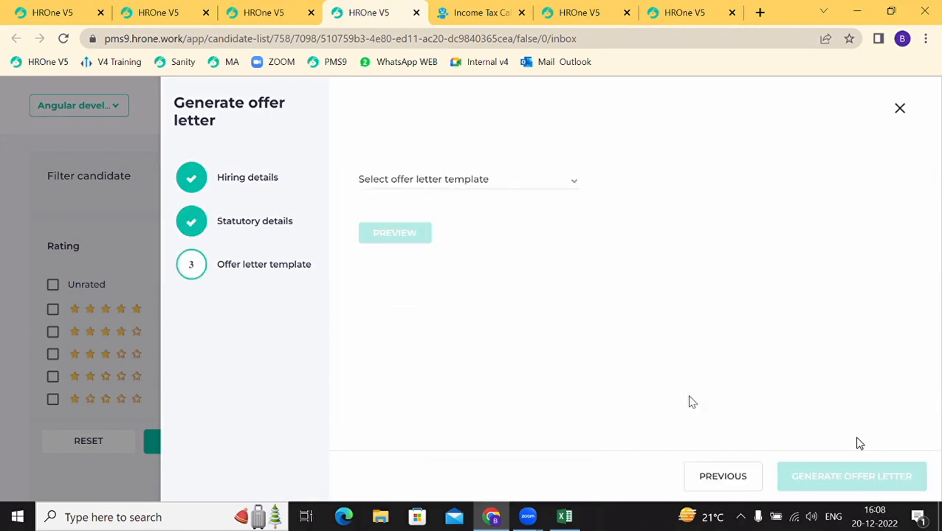
pyautogui.click(422, 186)
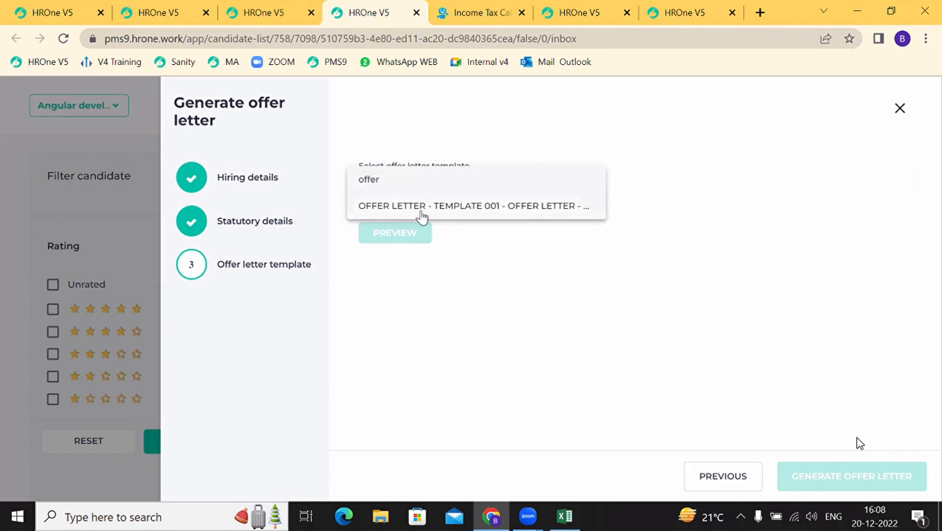
pyautogui.click(421, 211)
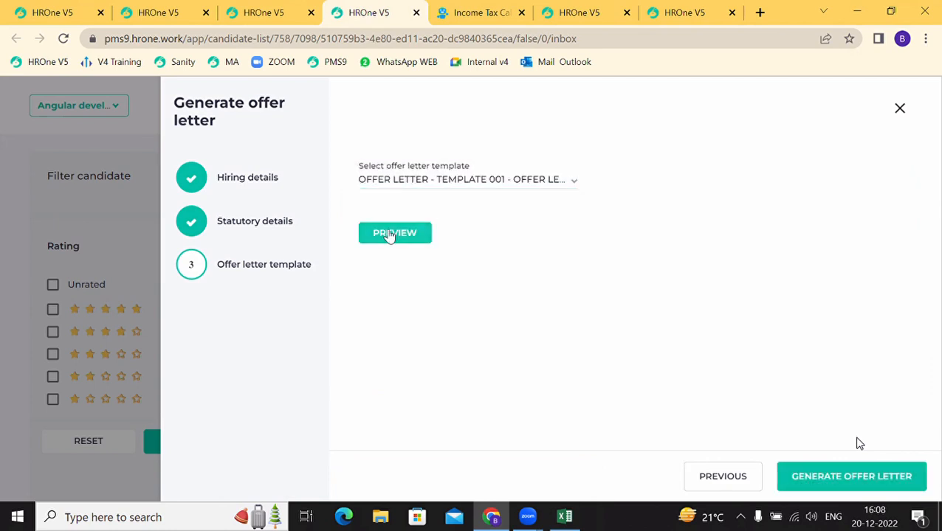
pyautogui.click(389, 234)
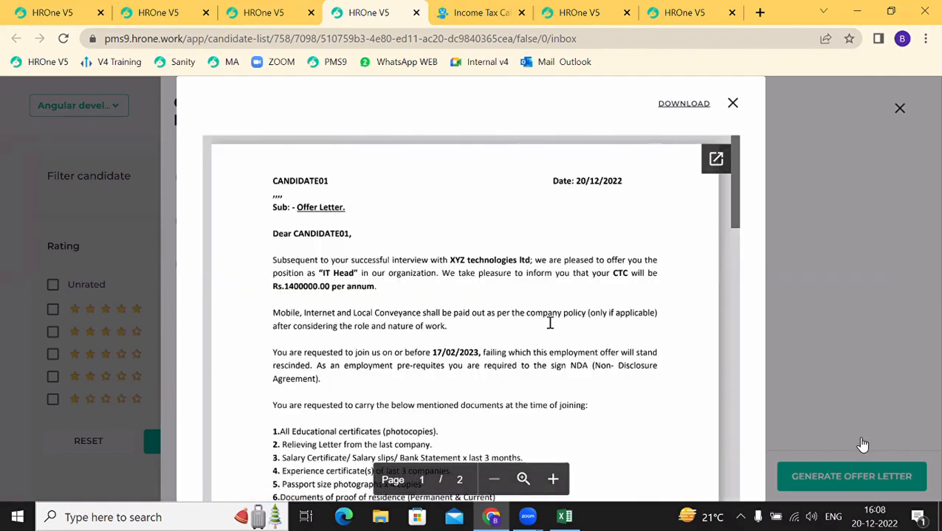
pyautogui.scroll(-1, 549, 322)
pyautogui.scroll(-5, 447, 344)
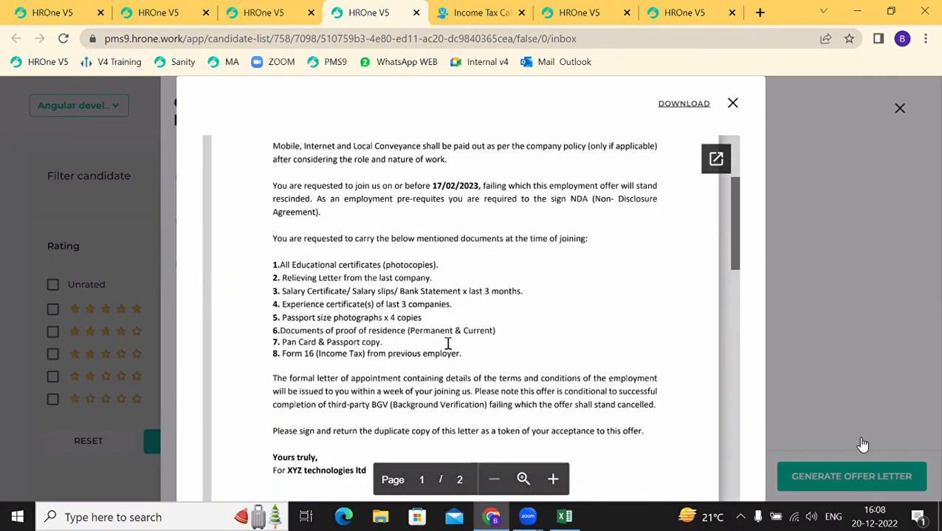
pyautogui.scroll(6, 448, 344)
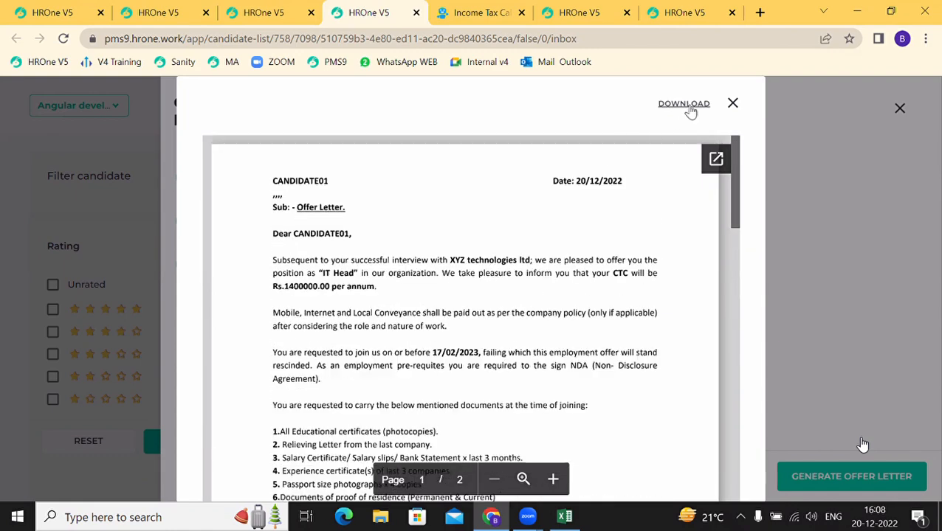
pyautogui.click(733, 104)
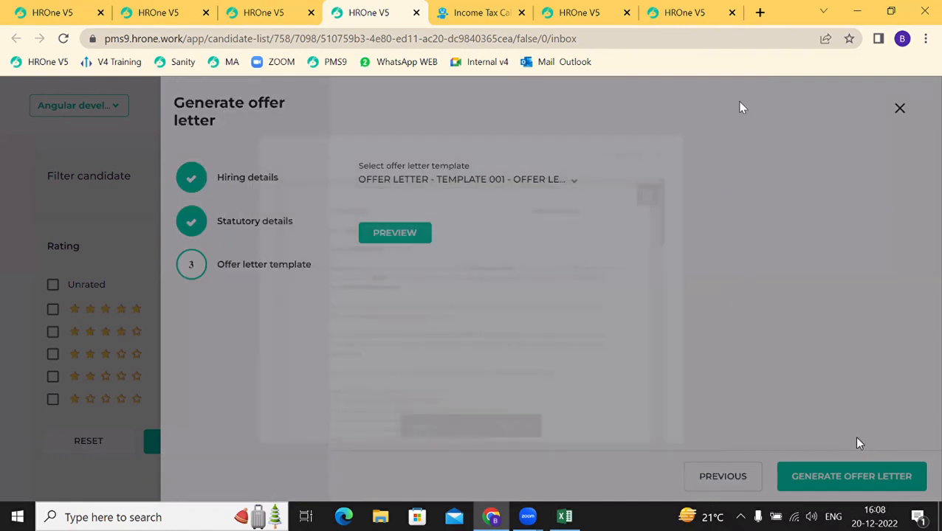
pyautogui.click(822, 480)
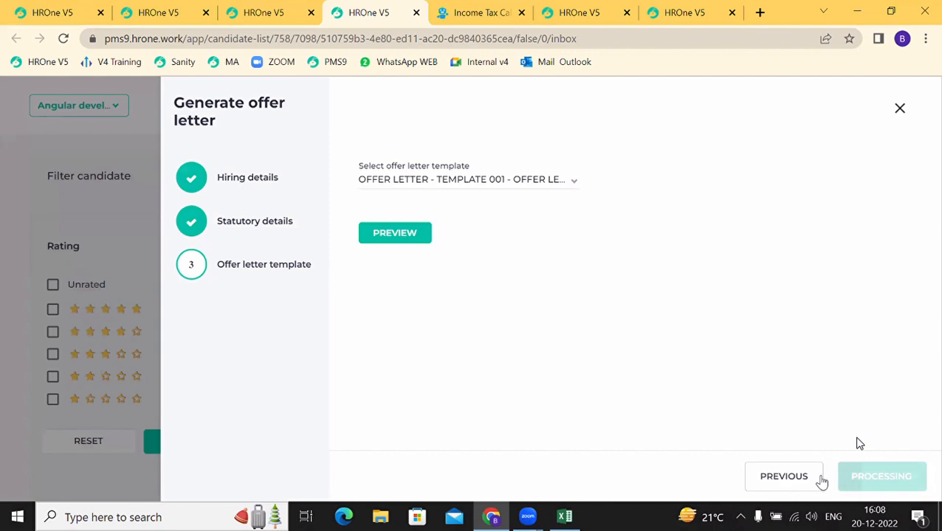
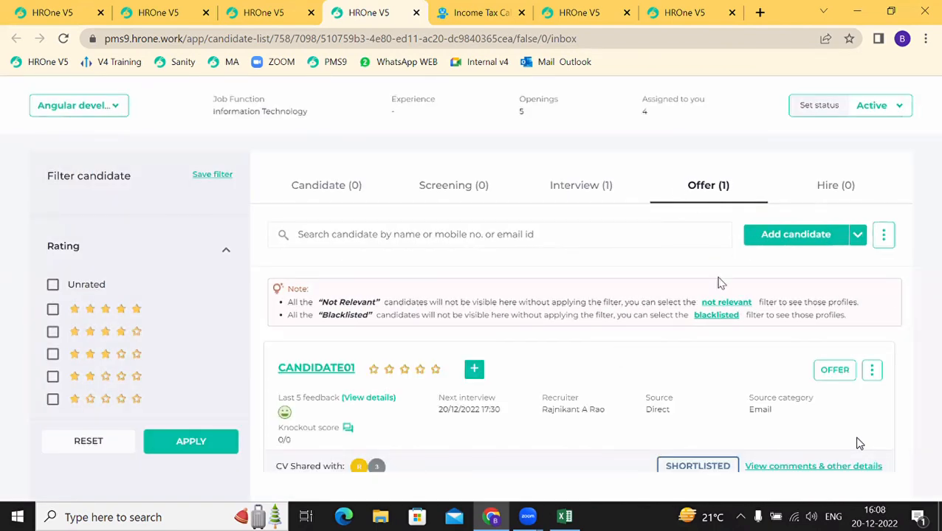
# Step: Open the pending Offer Letter requests from the Hr desk Insights Recruitment cards
pyautogui.click(242, 10)
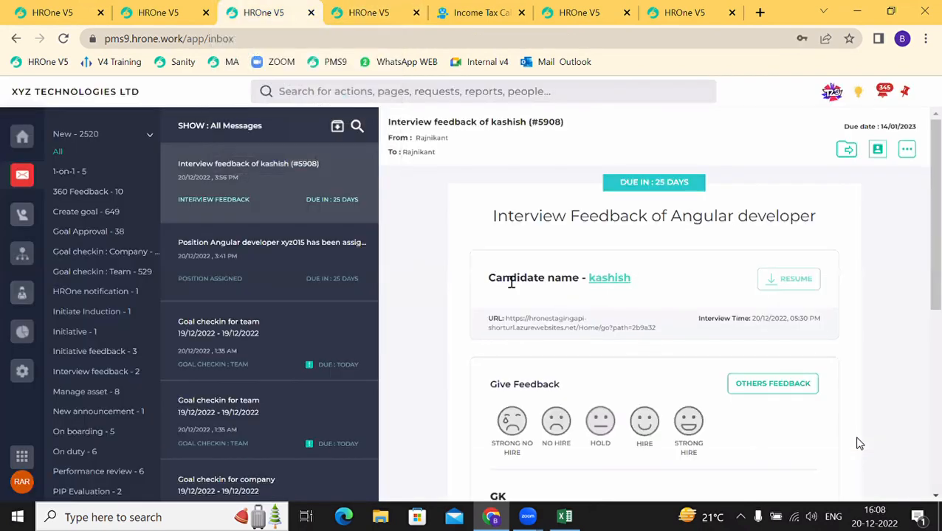
pyautogui.click(16, 299)
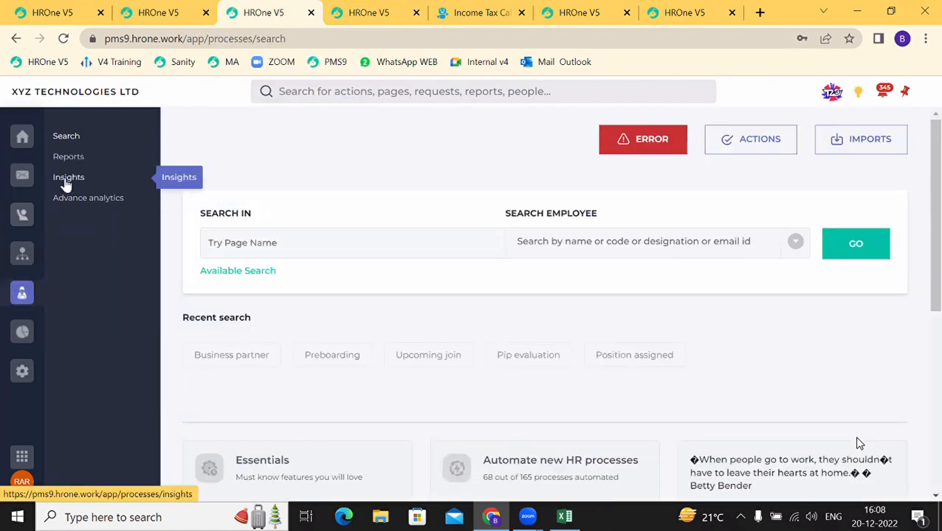
pyautogui.click(68, 177)
pyautogui.scroll(-4, 355, 412)
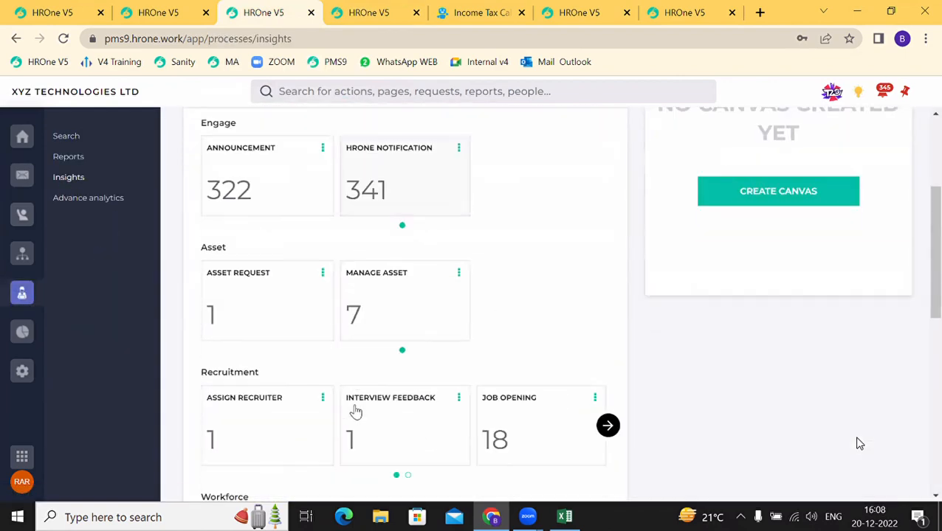
pyautogui.scroll(-3, 355, 412)
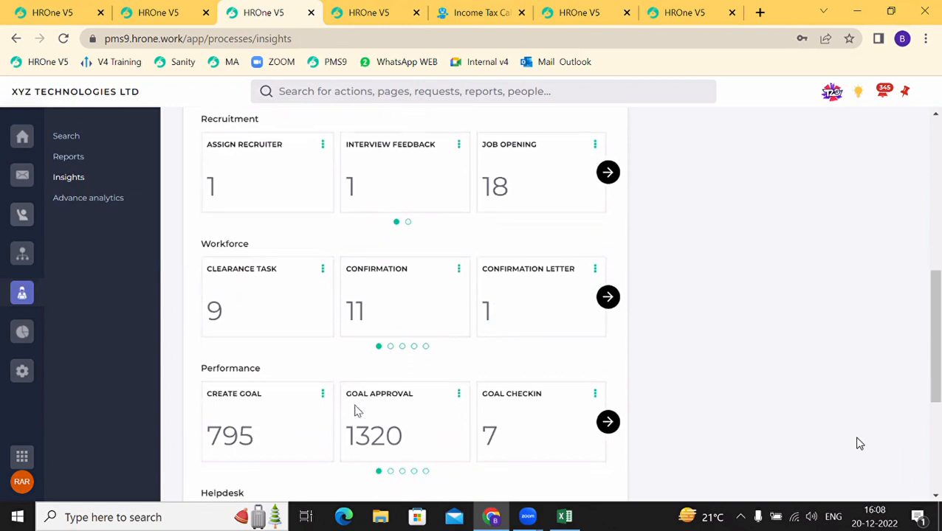
pyautogui.click(609, 173)
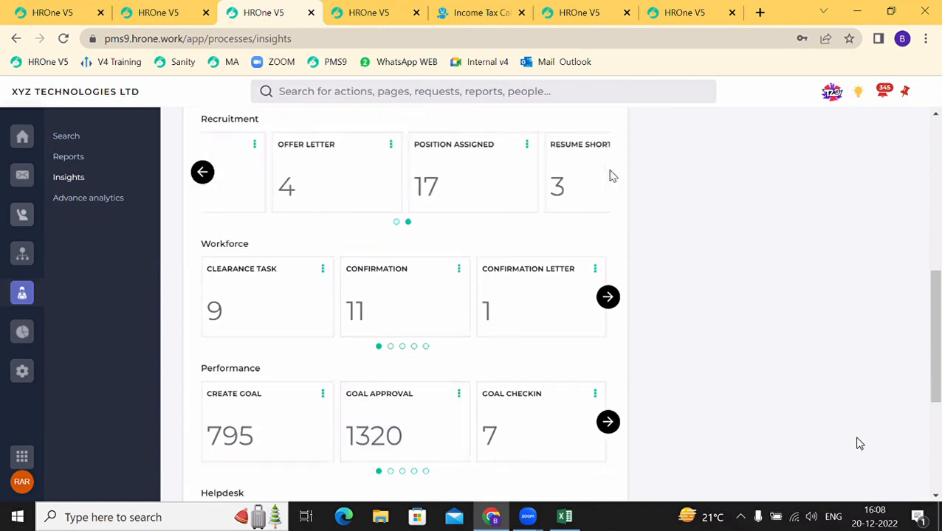
pyautogui.click(275, 173)
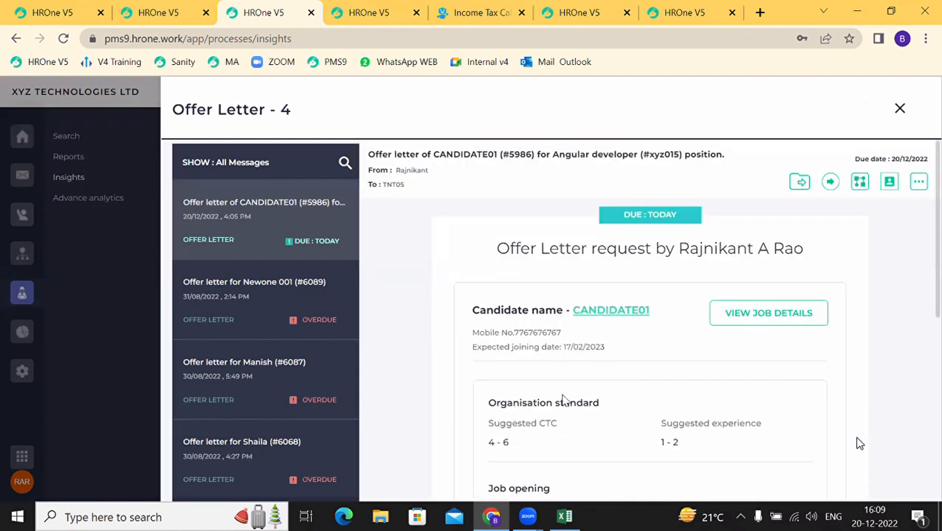
# Step: Check the offered CTC of 1400000 and approve CANDIDATE01's offer letter request
pyautogui.scroll(-1, 530, 450)
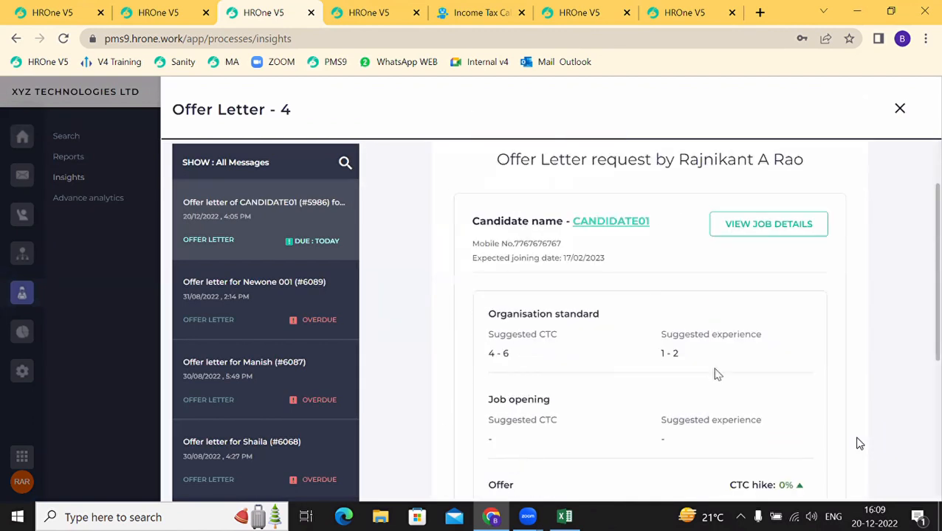
pyautogui.scroll(-3, 568, 444)
pyautogui.scroll(1, 567, 445)
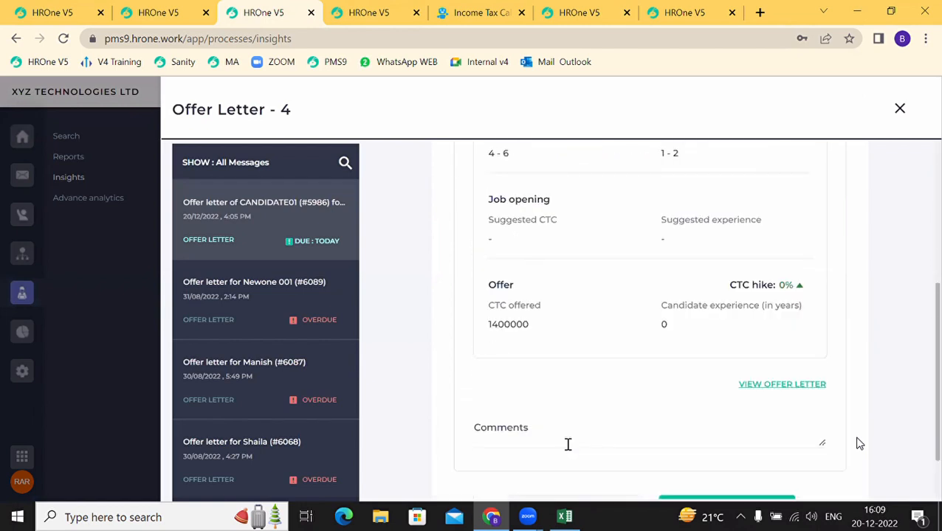
pyautogui.scroll(1, 568, 444)
pyautogui.scroll(-2, 568, 445)
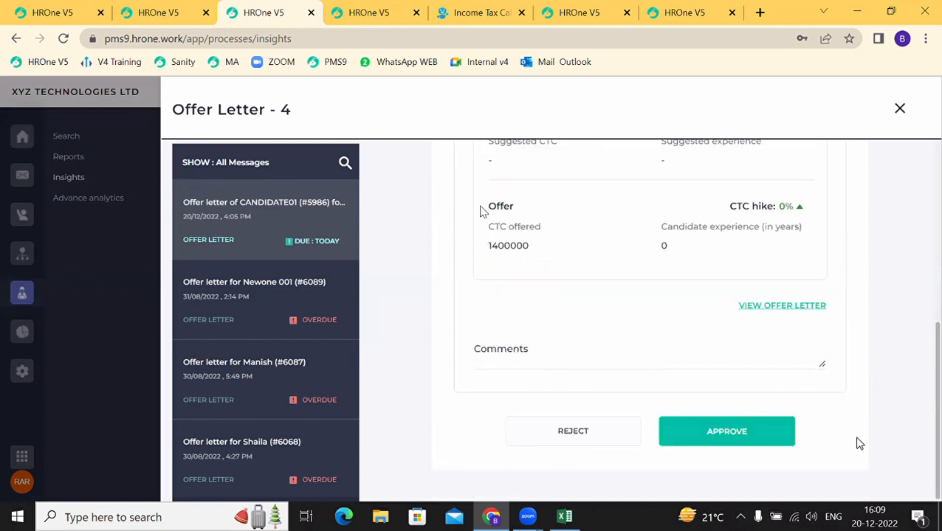
pyautogui.moveTo(498, 246); pyautogui.dragTo(530, 247)
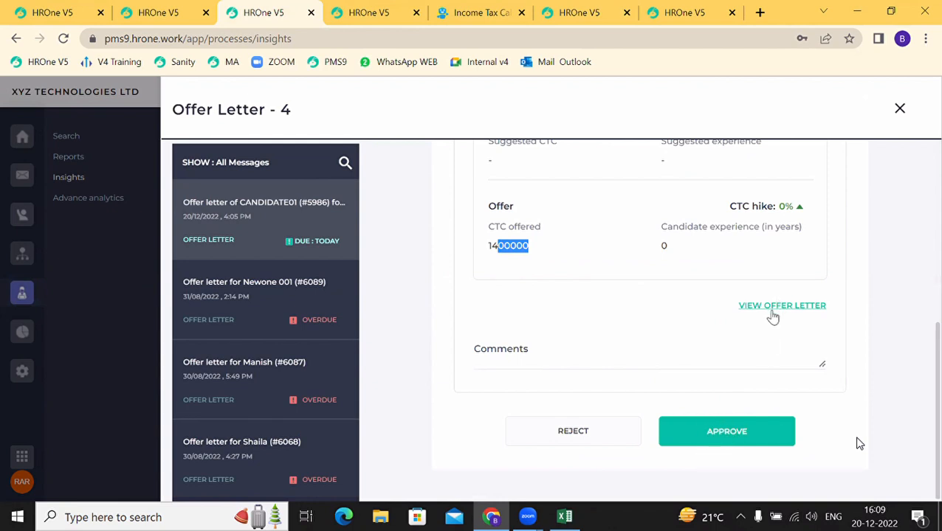
pyautogui.click(689, 434)
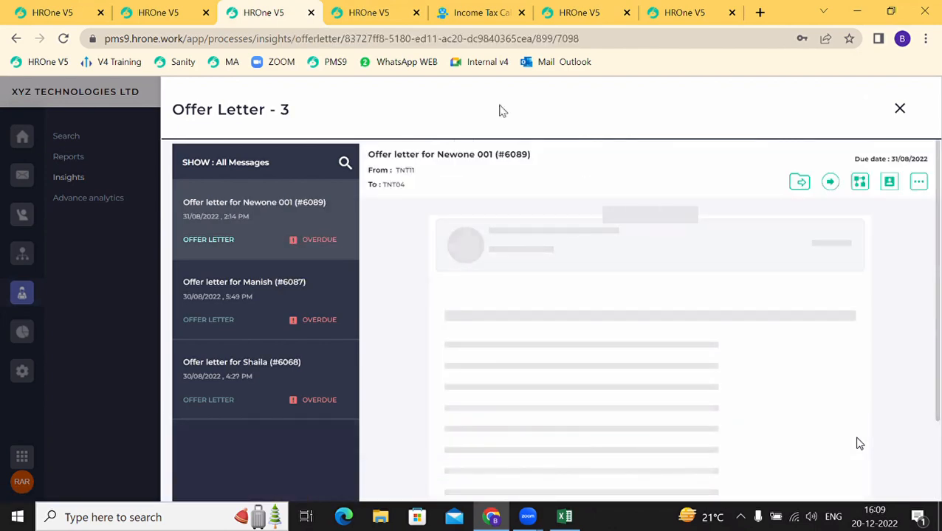
pyautogui.click(381, 7)
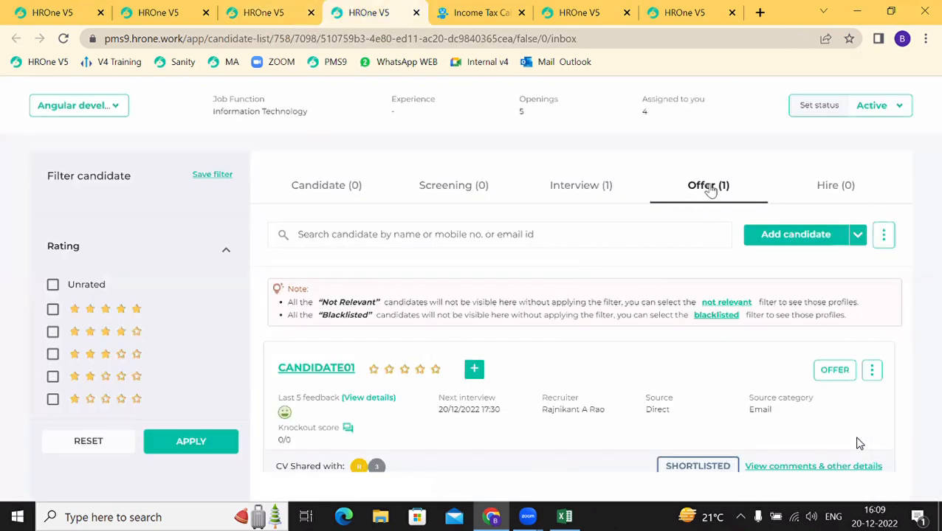
# Step: Add the remark 'offered' to CANDIDATE01's Offer stage status and attempt to save it
pyautogui.click(588, 181)
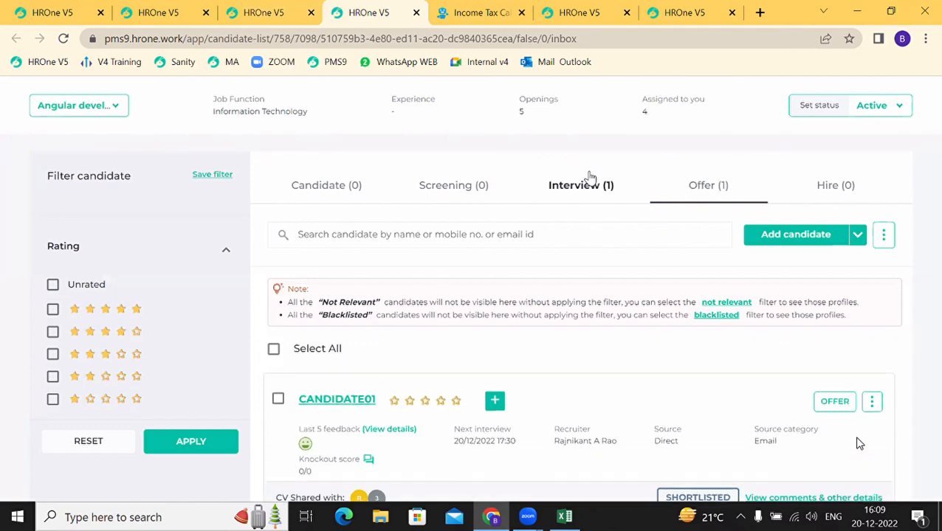
pyautogui.click(711, 198)
pyautogui.scroll(-1, 596, 406)
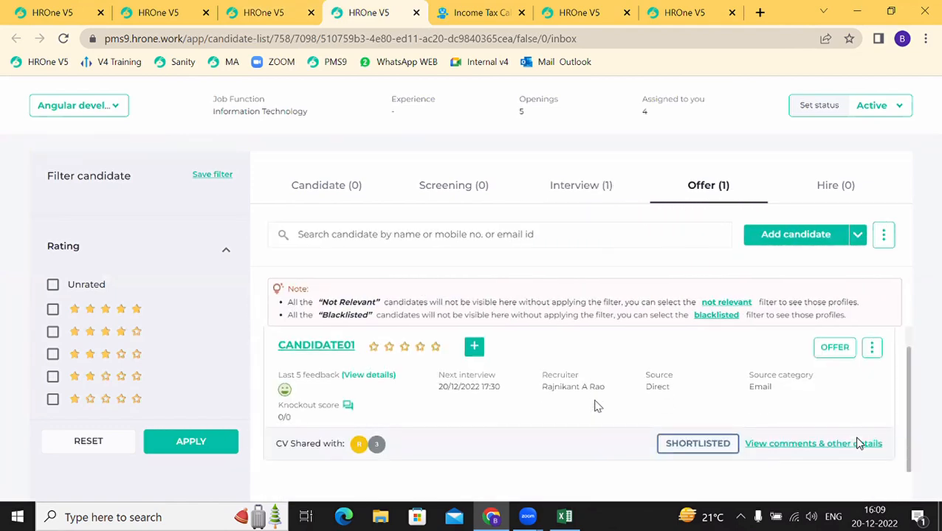
pyautogui.click(831, 350)
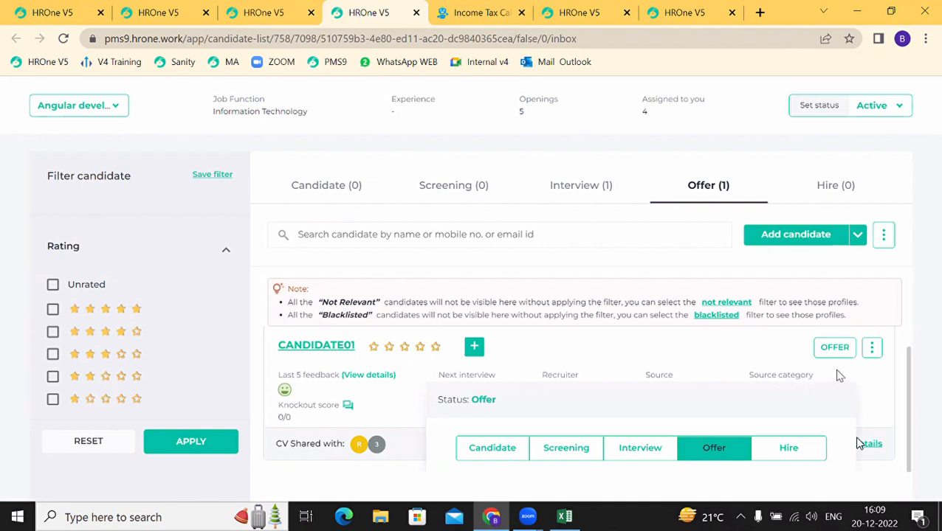
pyautogui.scroll(-2, 736, 421)
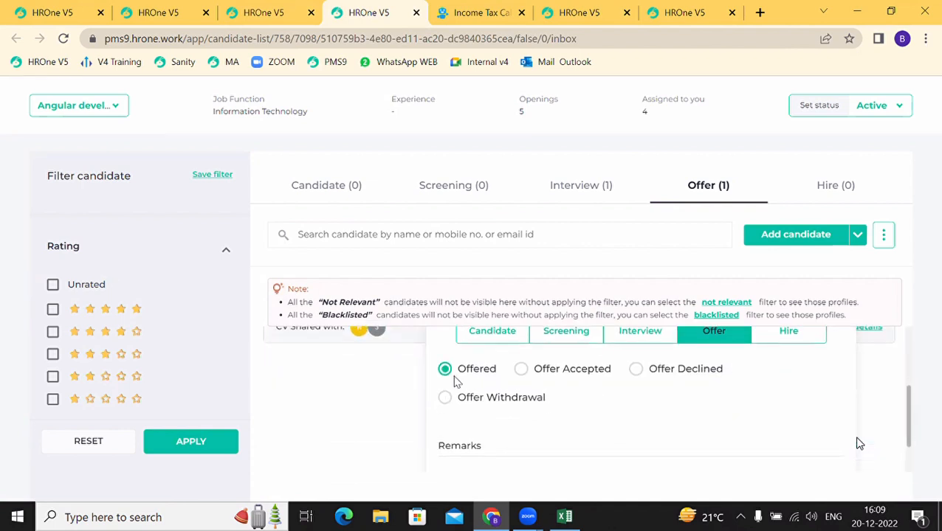
pyautogui.scroll(-1, 568, 439)
pyautogui.click(555, 426)
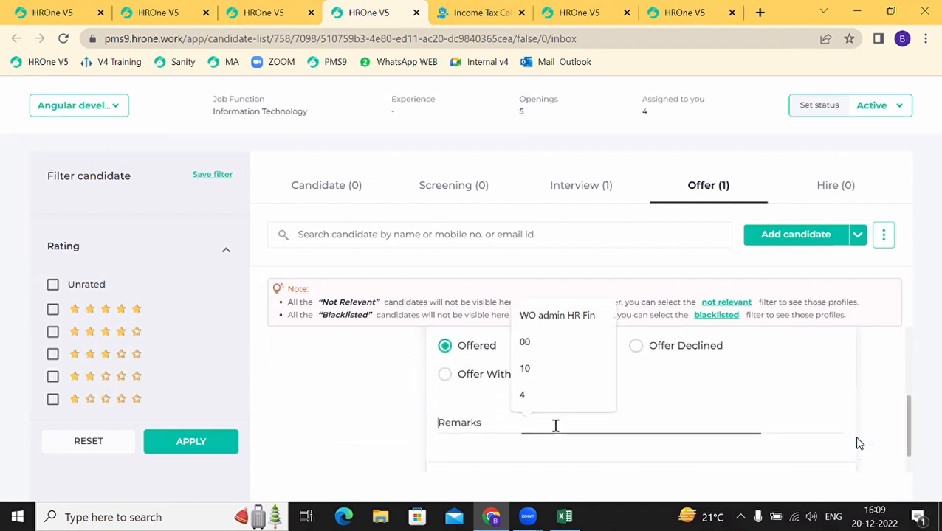
pyautogui.write('o')
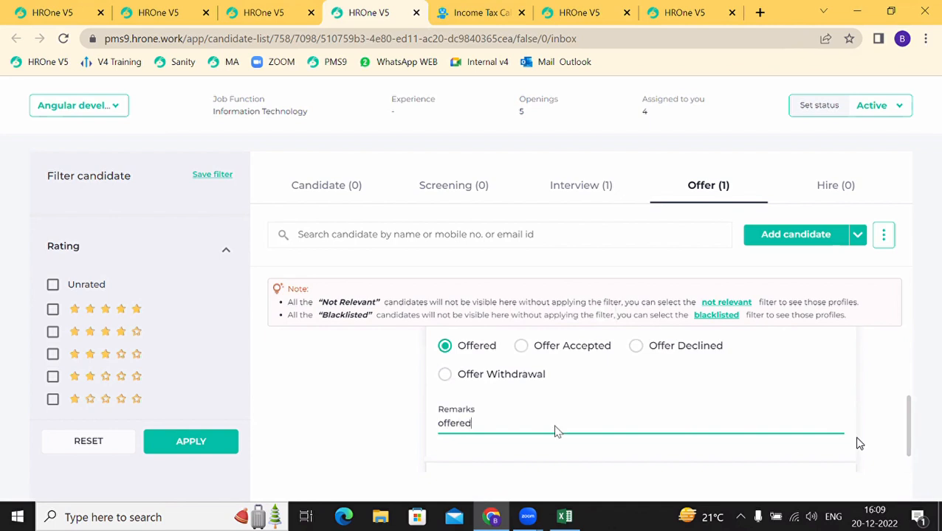
pyautogui.write('ffered')
pyautogui.scroll(-1, 555, 431)
pyautogui.click(807, 452)
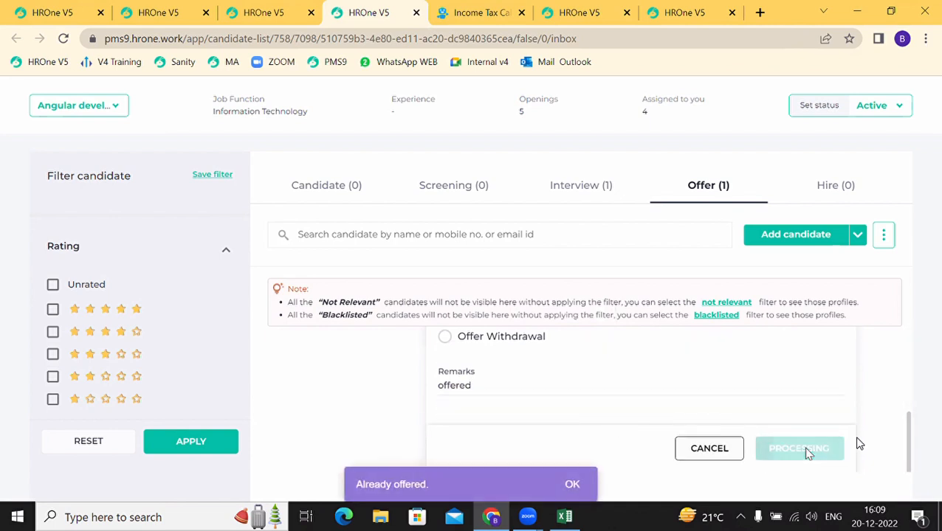
pyautogui.click(572, 484)
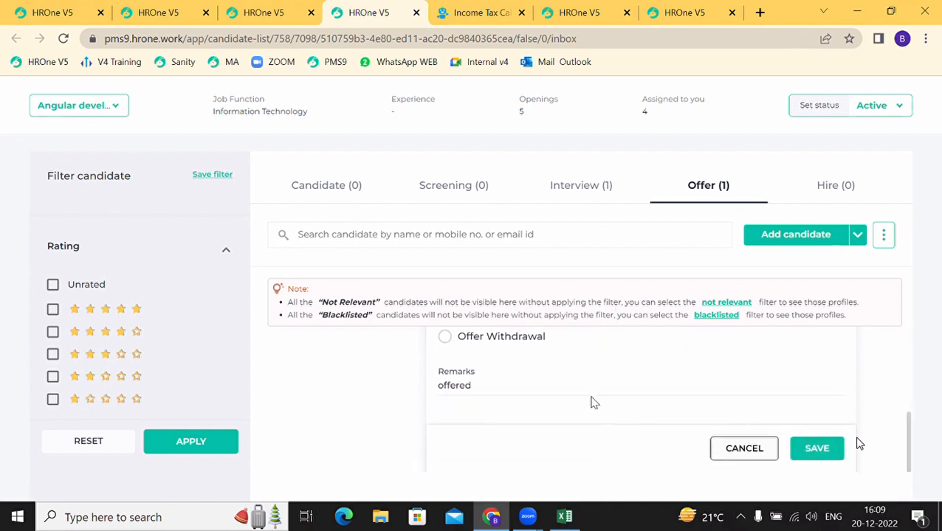
# Step: Set CANDIDATE01's offer status to Offer Accepted and save it
pyautogui.scroll(2, 594, 402)
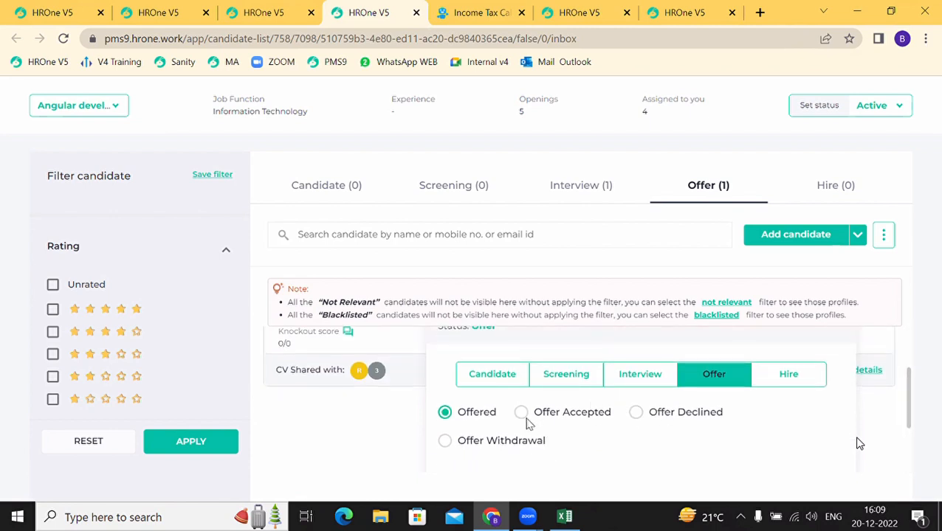
pyautogui.scroll(-1, 571, 430)
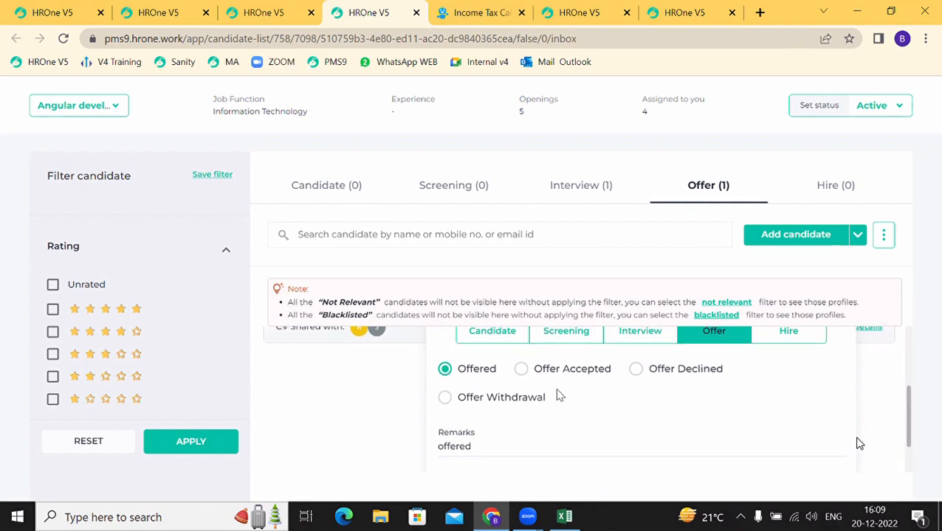
pyautogui.click(522, 370)
pyautogui.scroll(-2, 665, 424)
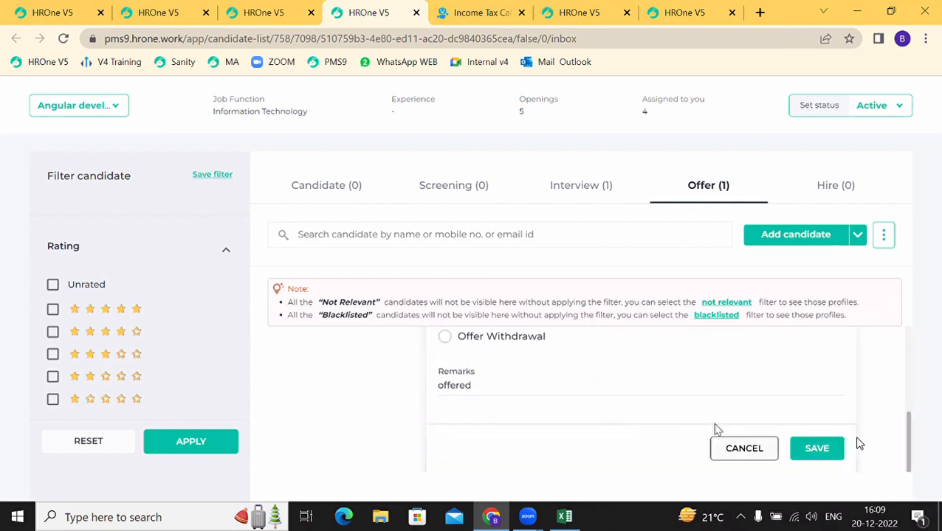
pyautogui.scroll(2, 590, 413)
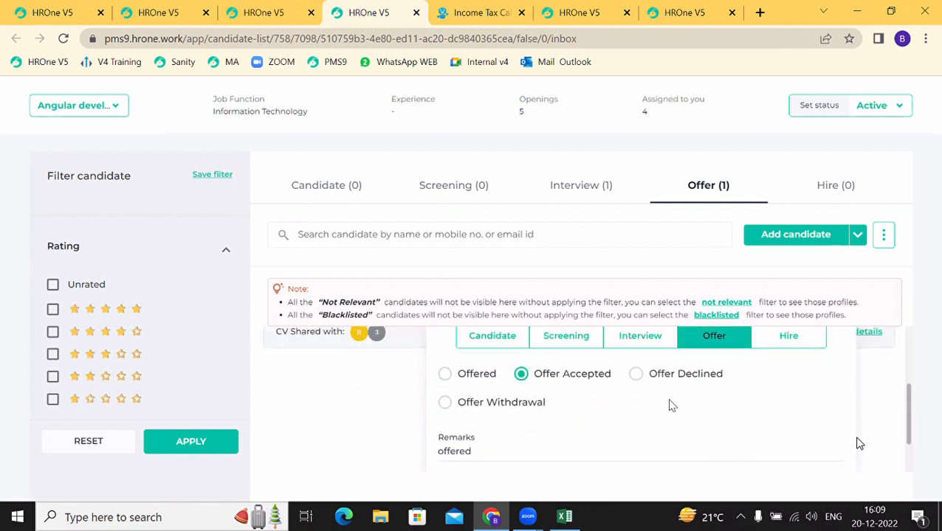
pyautogui.scroll(-2, 672, 405)
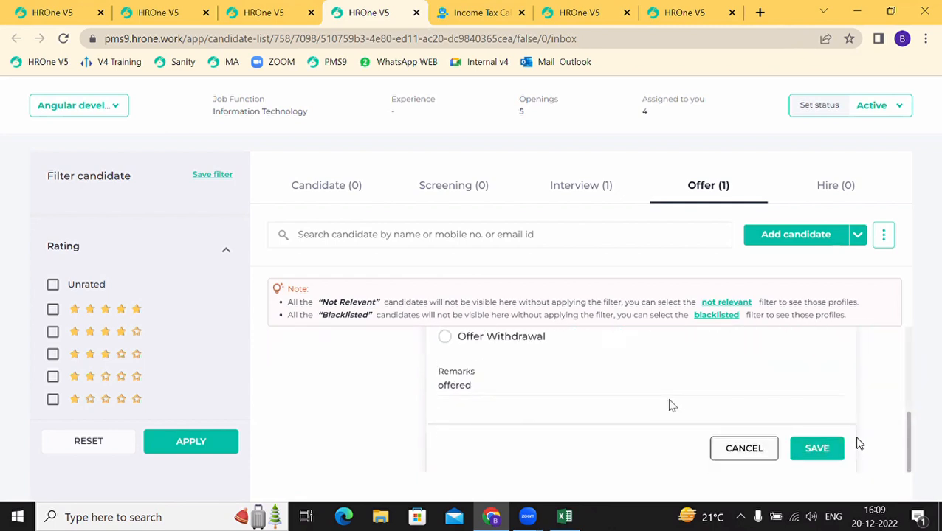
pyautogui.click(815, 452)
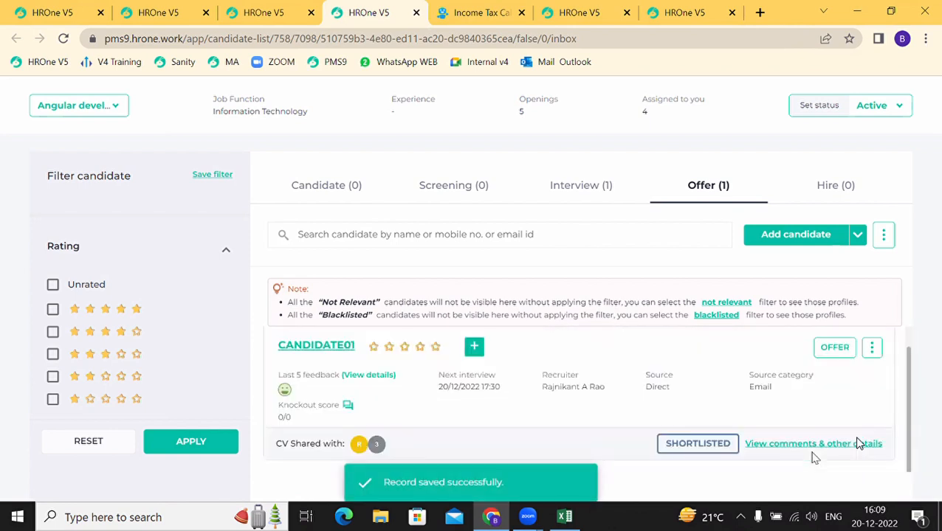
# Step: Move CANDIDATE01 to the Hire stage and save the status change
pyautogui.click(868, 353)
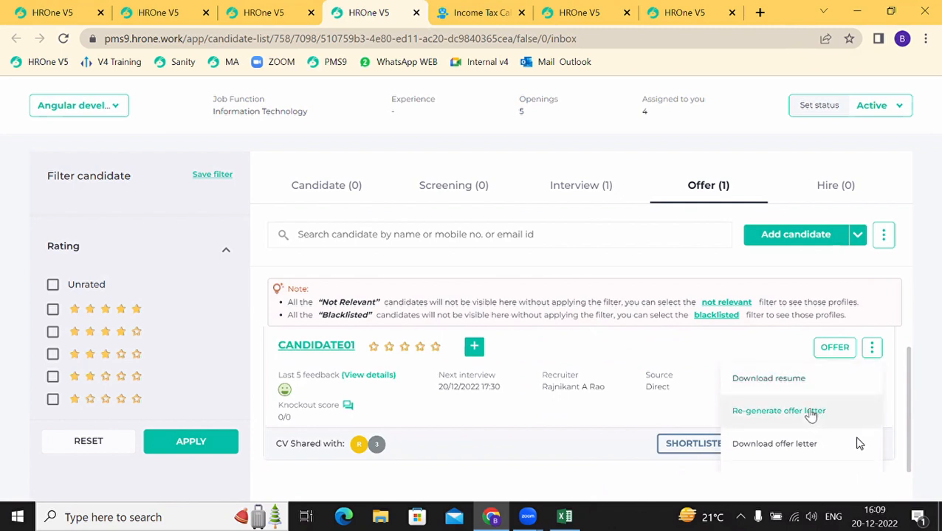
pyautogui.click(663, 355)
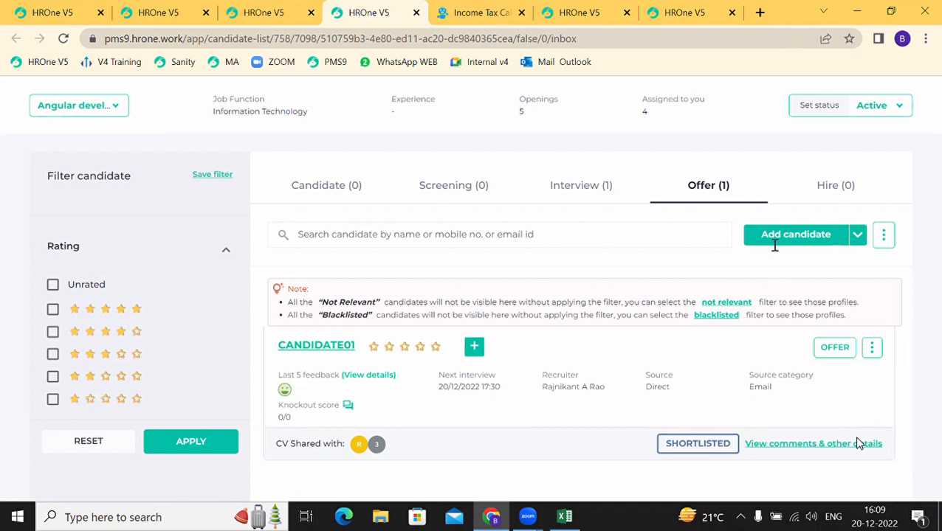
pyautogui.click(831, 352)
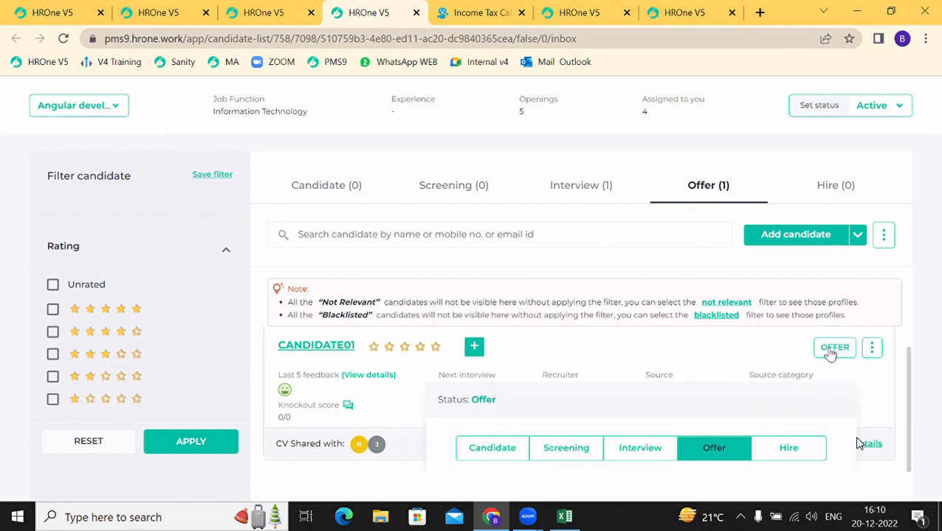
pyautogui.click(790, 450)
pyautogui.scroll(-2, 727, 422)
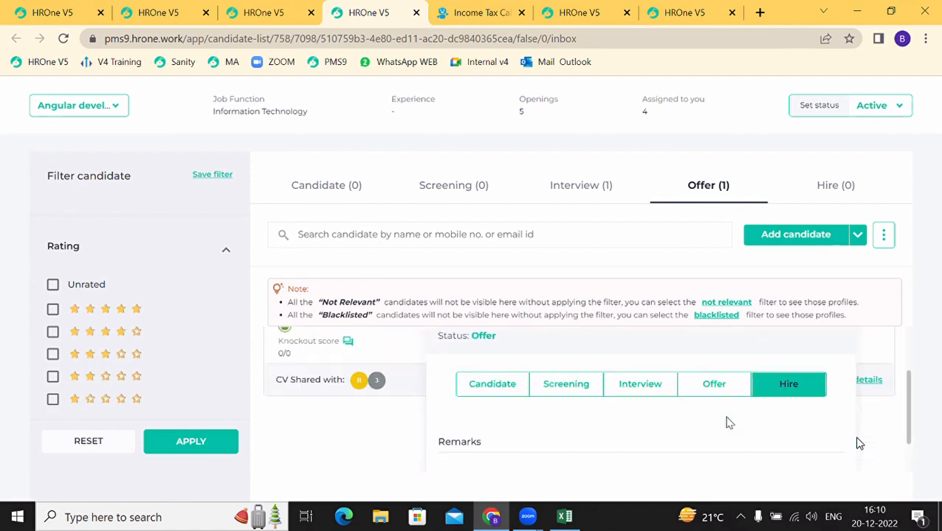
pyautogui.click(807, 467)
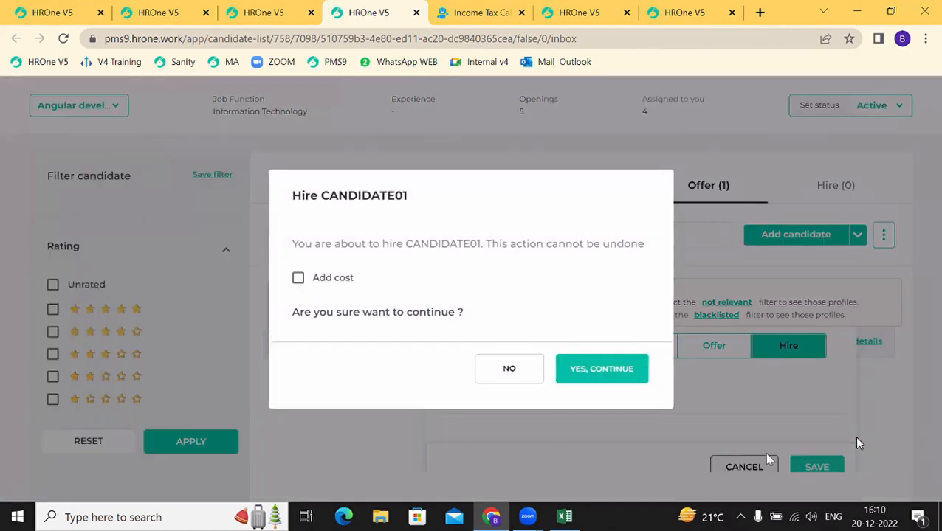
# Step: Confirm the irreversible hire with no cost per hire added
pyautogui.moveTo(331, 244); pyautogui.dragTo(673, 253)
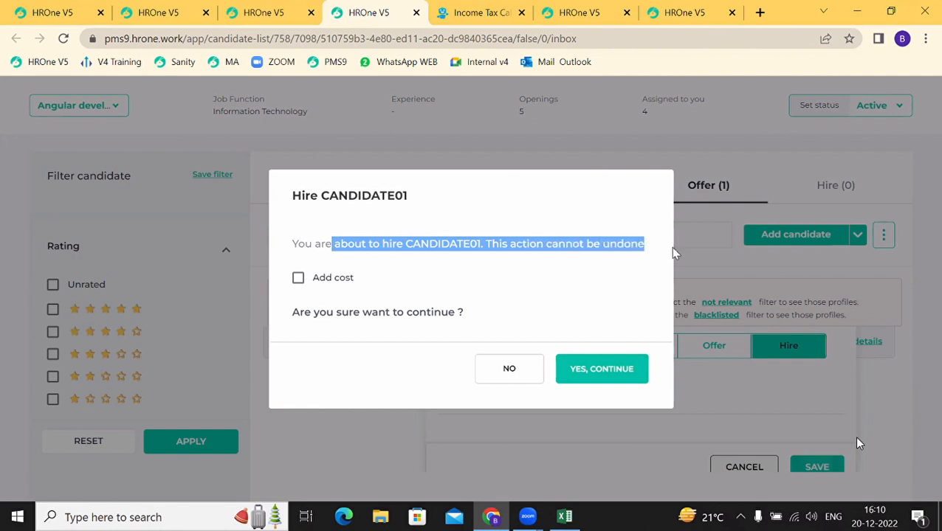
pyautogui.click(298, 278)
pyautogui.click(330, 290)
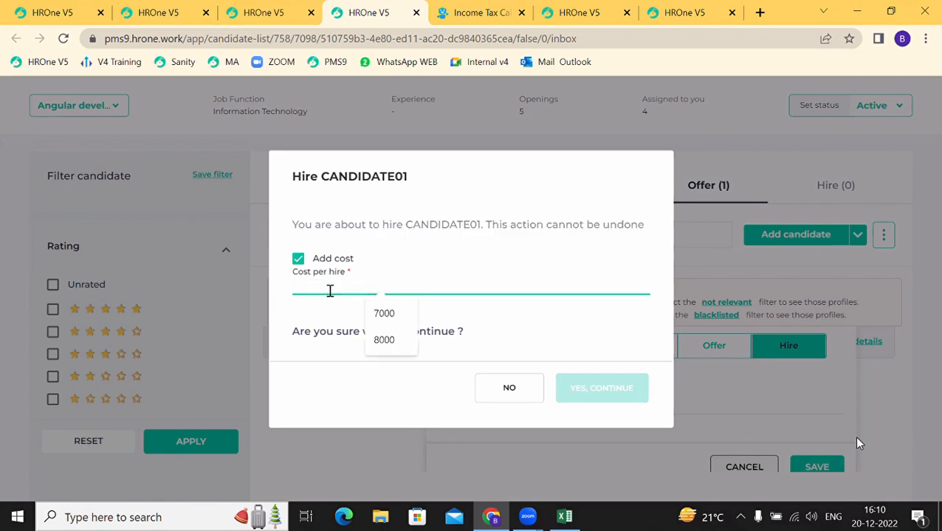
pyautogui.click(298, 259)
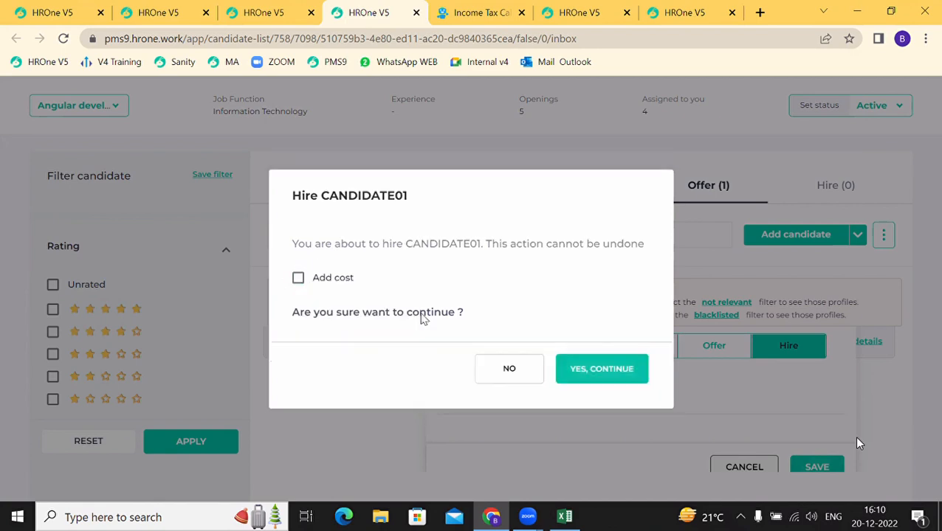
pyautogui.click(591, 373)
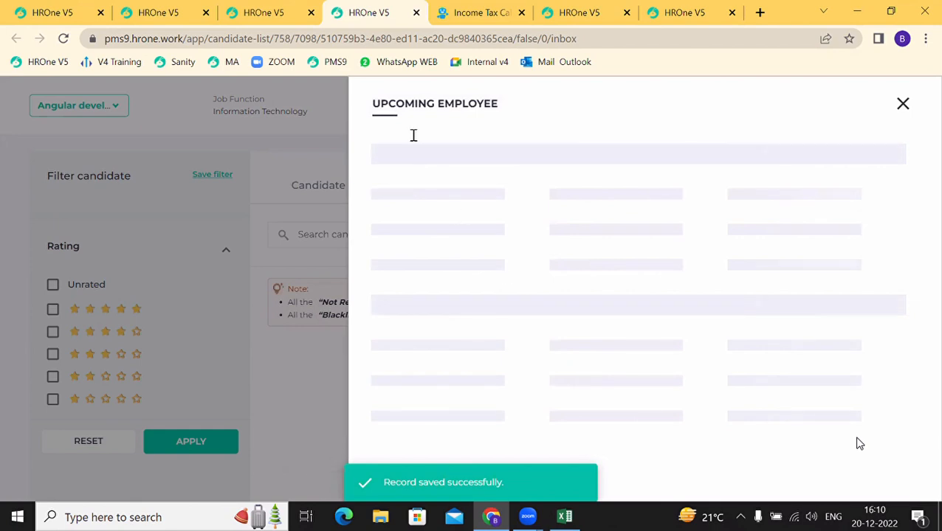
# Step: Edit the upcoming employee details, set the joining date to 20 Feb 2023, and update
pyautogui.moveTo(404, 109); pyautogui.dragTo(493, 121)
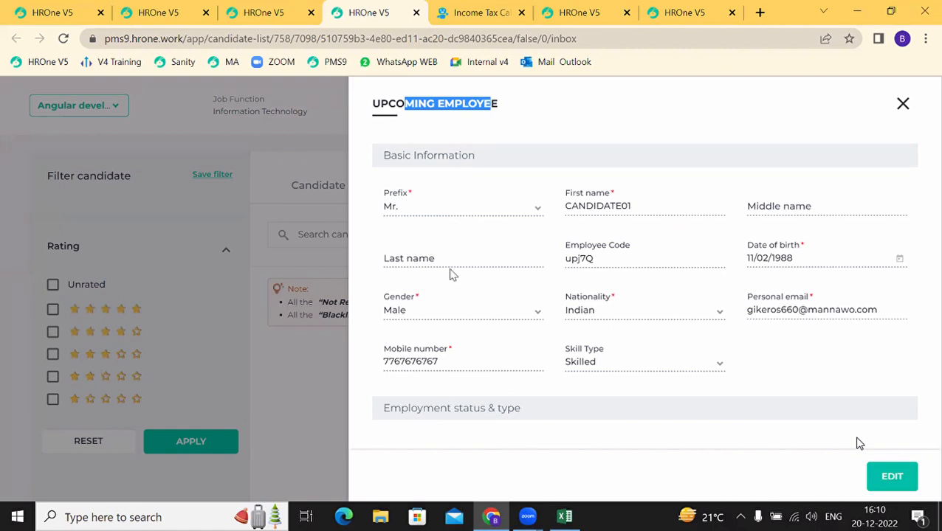
pyautogui.scroll(-5, 493, 332)
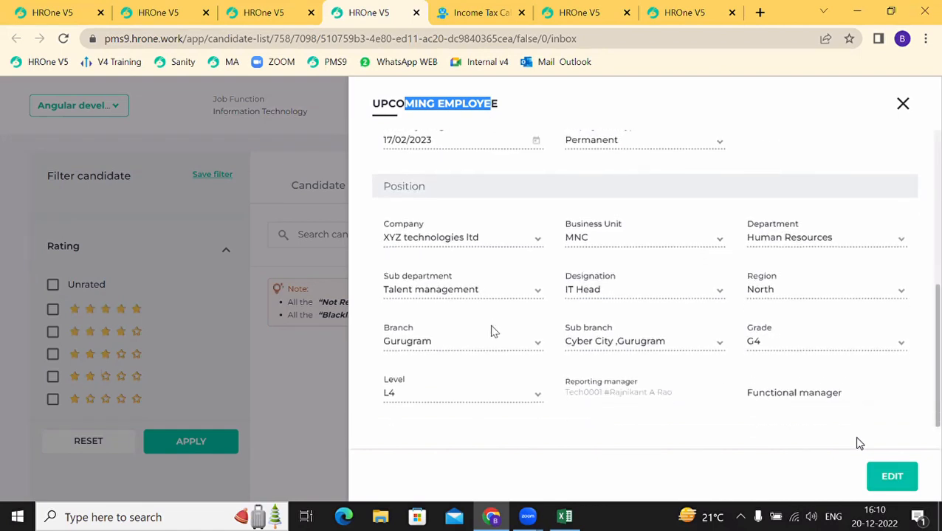
pyautogui.click(890, 476)
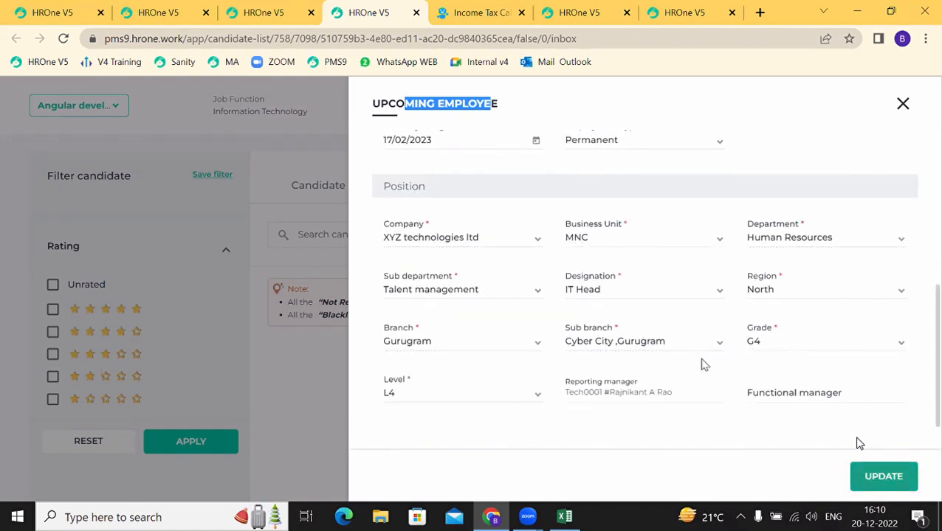
pyautogui.scroll(4, 702, 364)
pyautogui.scroll(-4, 701, 364)
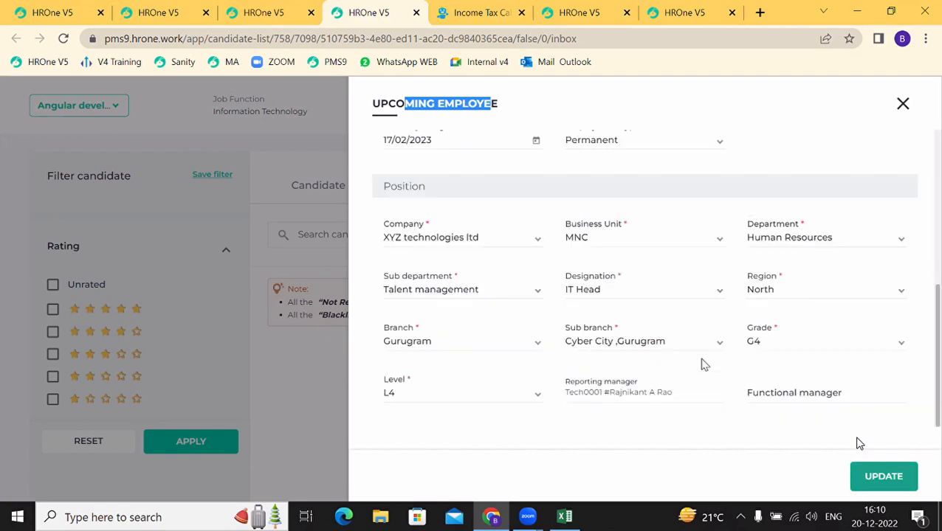
pyautogui.scroll(2, 682, 370)
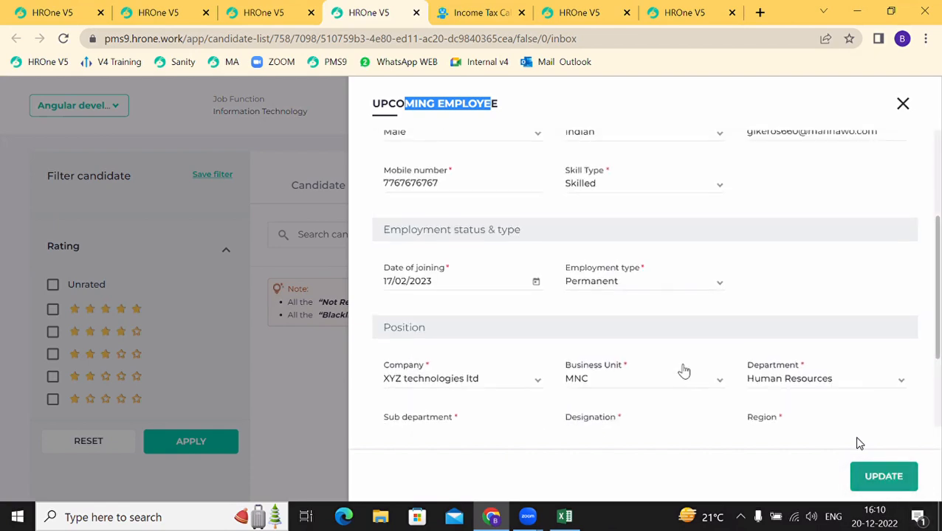
pyautogui.doubleClick(424, 283)
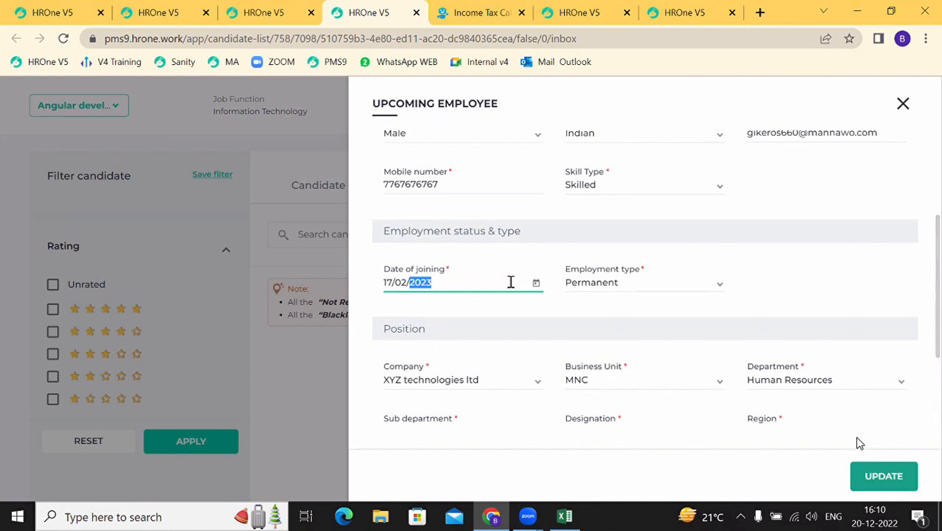
pyautogui.click(536, 283)
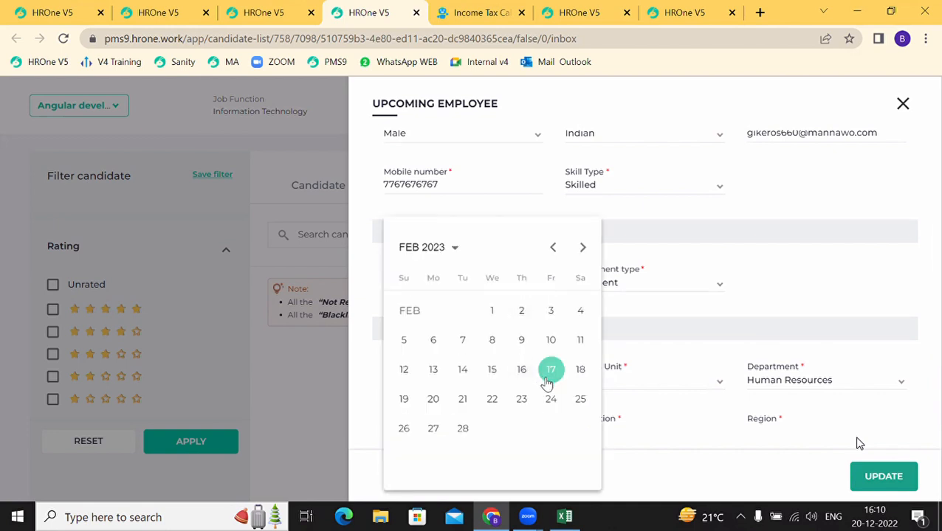
pyautogui.click(432, 400)
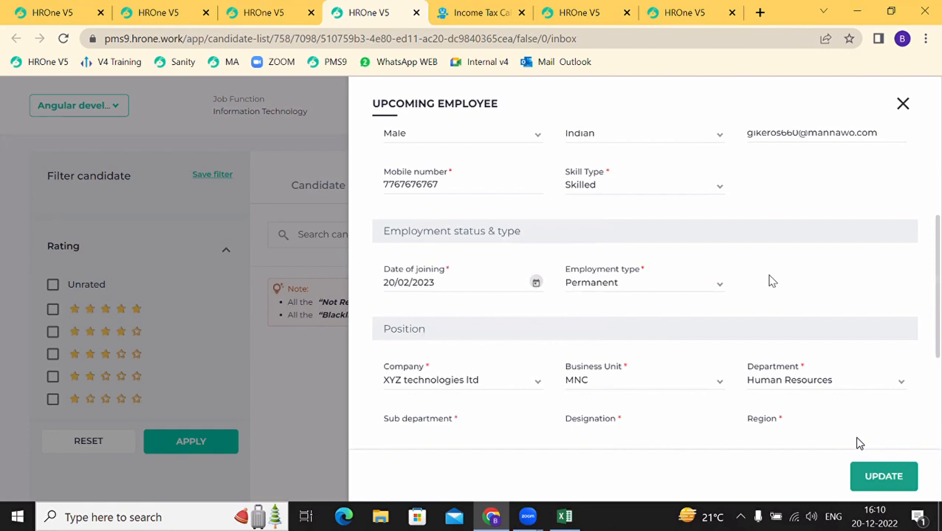
pyautogui.click(869, 480)
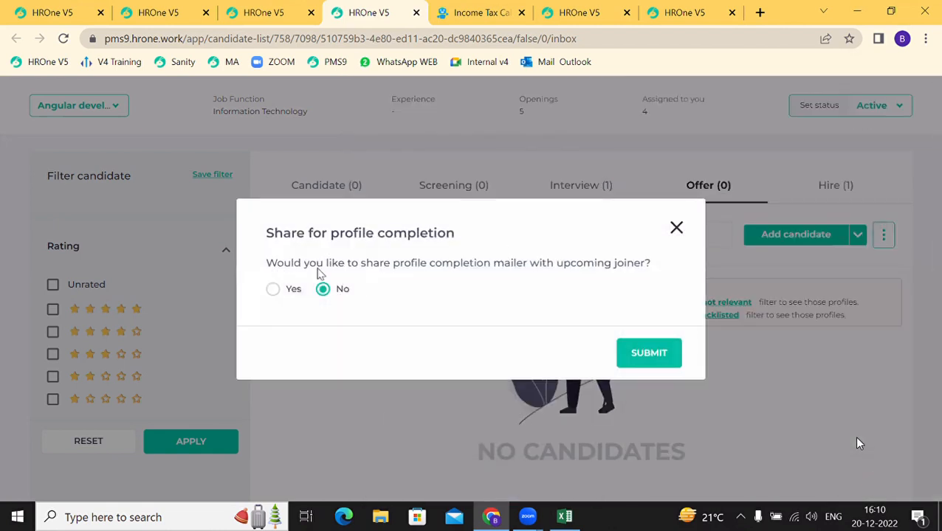
# Step: Choose Yes to share the profile completion mailer, review it, and send it
pyautogui.moveTo(317, 271); pyautogui.dragTo(544, 267)
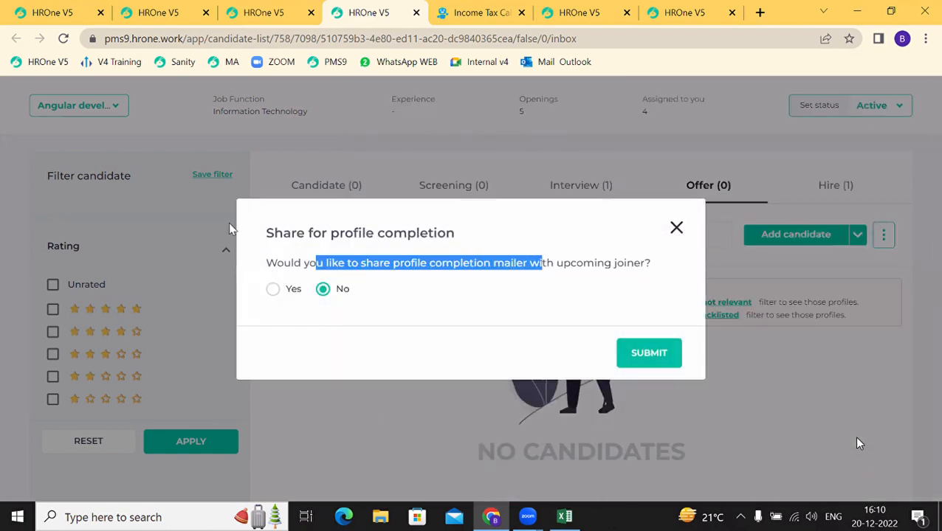
pyautogui.click(273, 291)
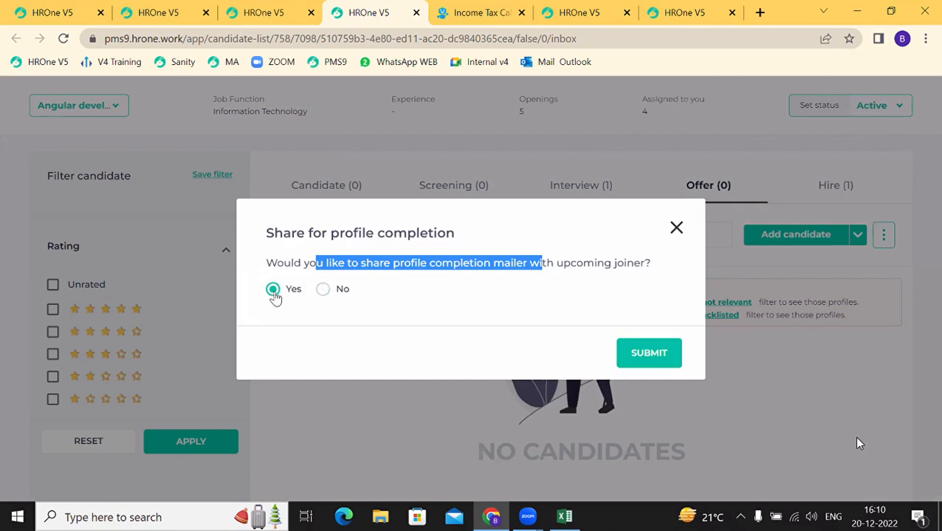
pyautogui.click(638, 364)
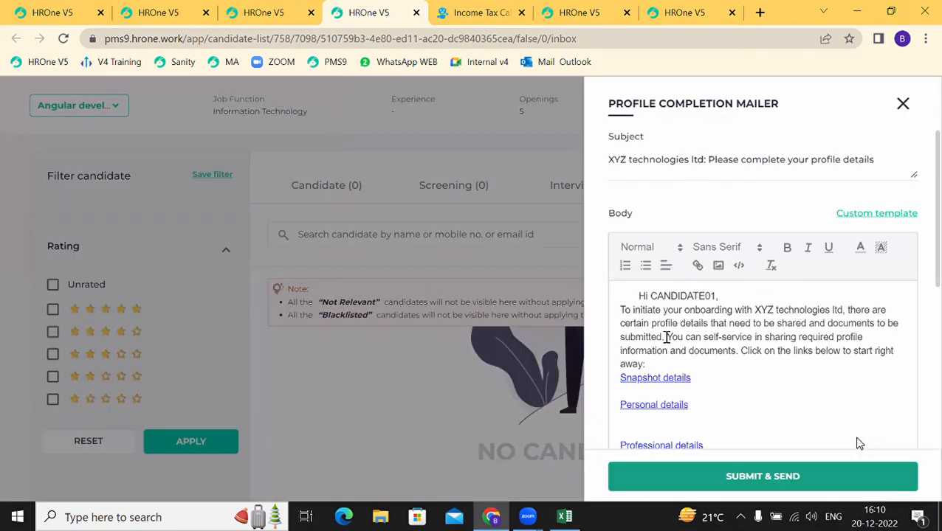
pyautogui.scroll(-3, 663, 363)
pyautogui.scroll(-2, 663, 369)
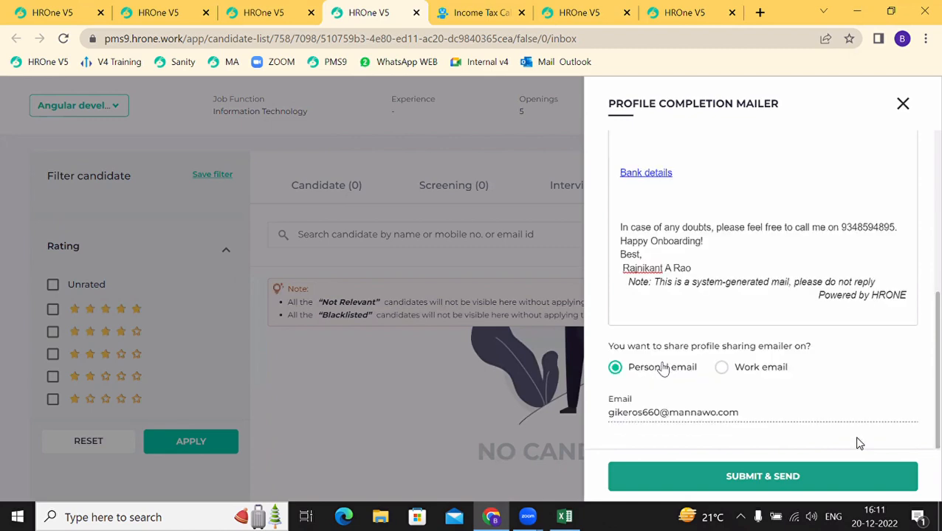
pyautogui.scroll(5, 663, 365)
pyautogui.scroll(-5, 662, 364)
pyautogui.click(785, 481)
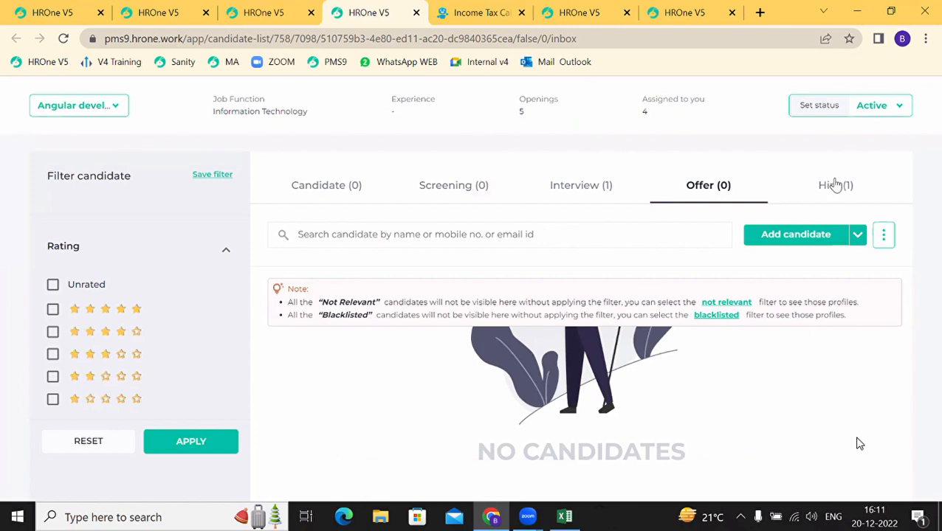
# Step: Confirm CANDIDATE01 under Hire (1), then close Offer Letter and open the inbox
pyautogui.click(834, 184)
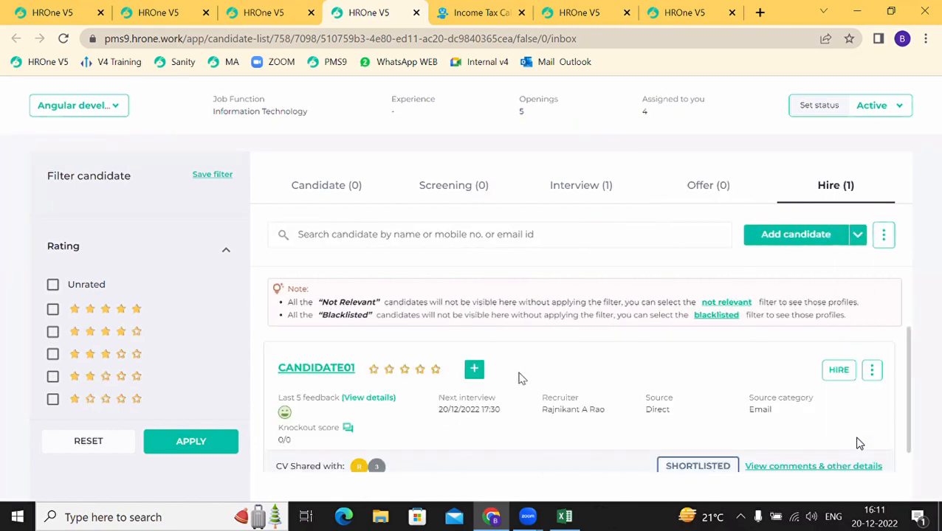
pyautogui.click(263, 9)
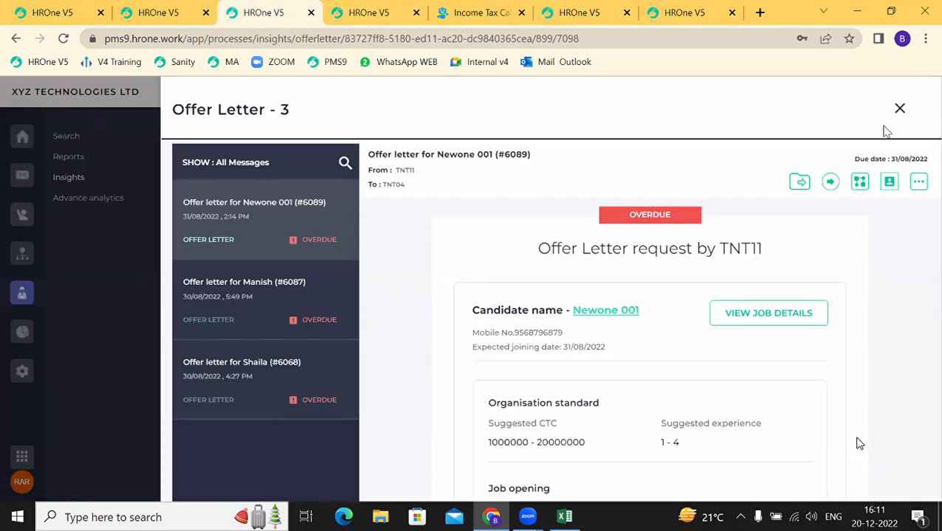
pyautogui.click(900, 111)
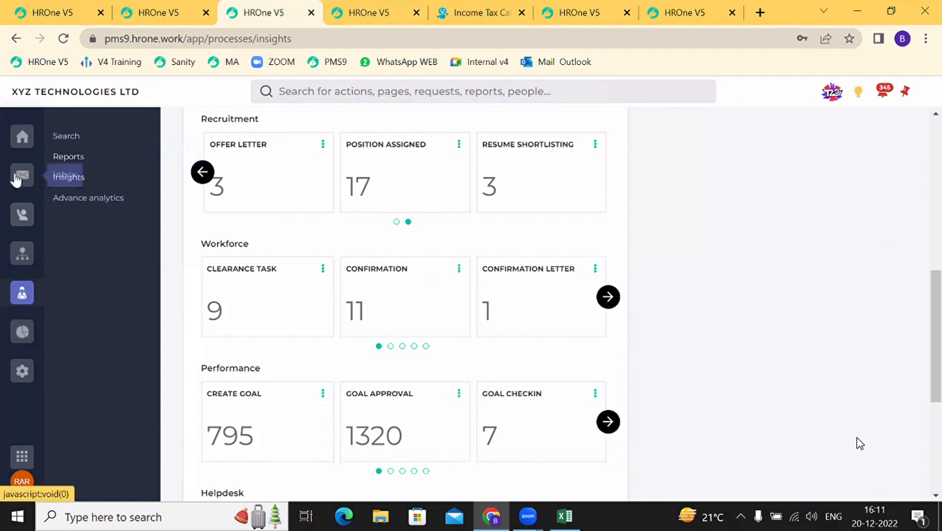
pyautogui.click(20, 177)
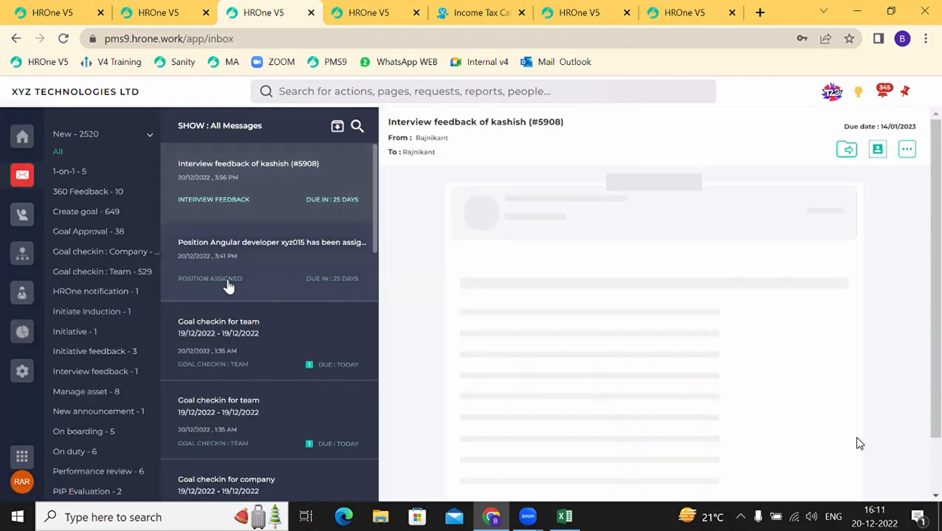
# Step: Open the 'Position Angular developer assigned' message and review its hiring summary tiles
pyautogui.click(227, 280)
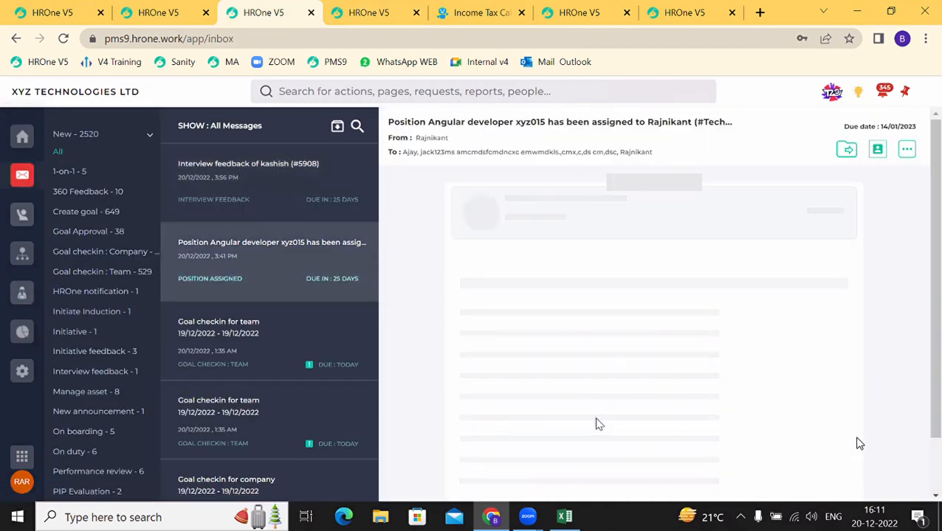
pyautogui.scroll(-4, 595, 425)
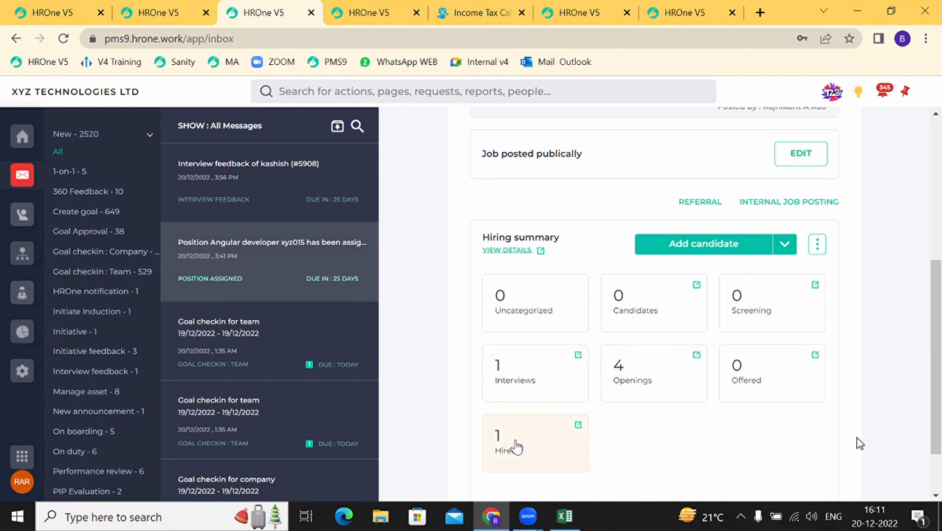
pyautogui.scroll(3, 679, 413)
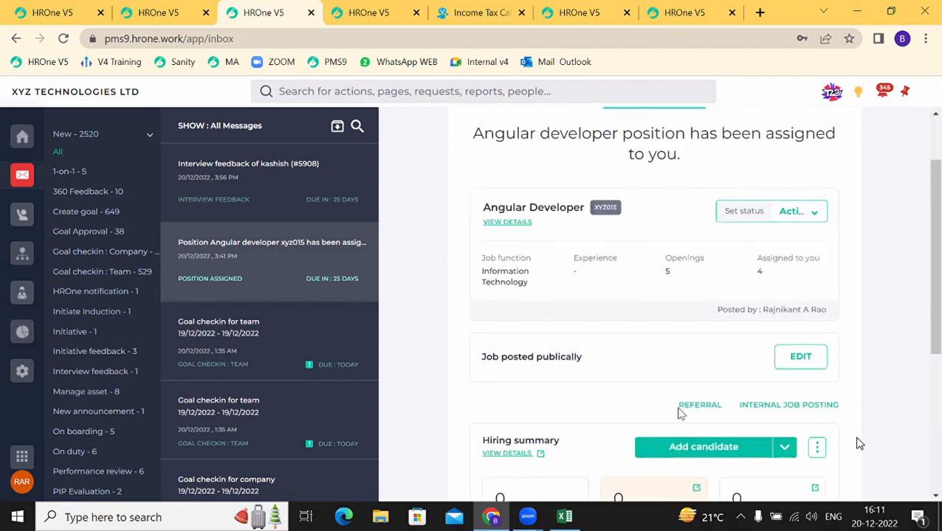
pyautogui.scroll(1, 681, 414)
pyautogui.scroll(-3, 681, 414)
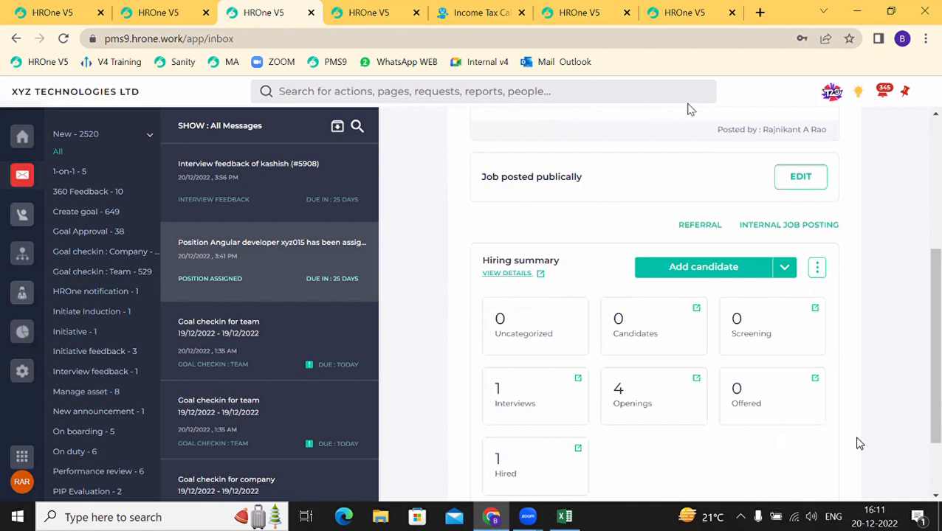
# Step: Start regenerating the hired candidate's offer letter up to statutory details, then close it
pyautogui.click(369, 12)
pyautogui.click(872, 380)
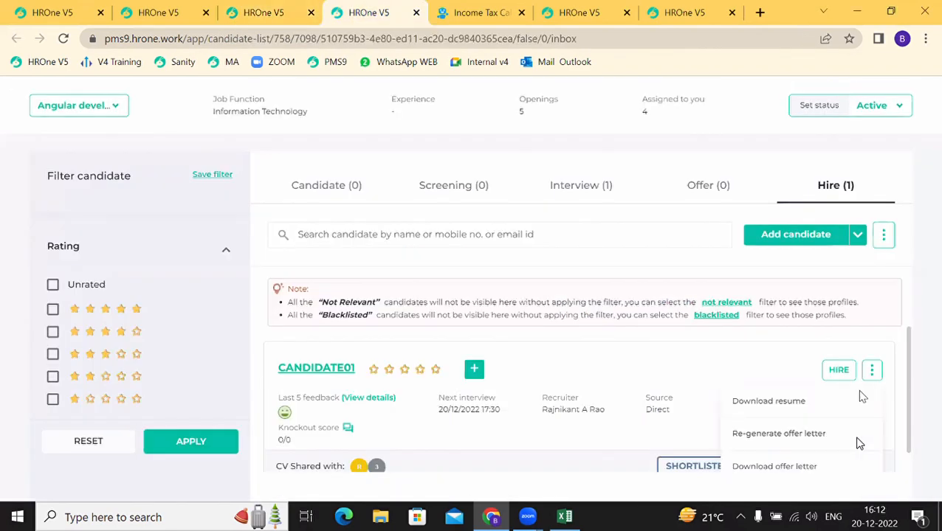
pyautogui.click(860, 443)
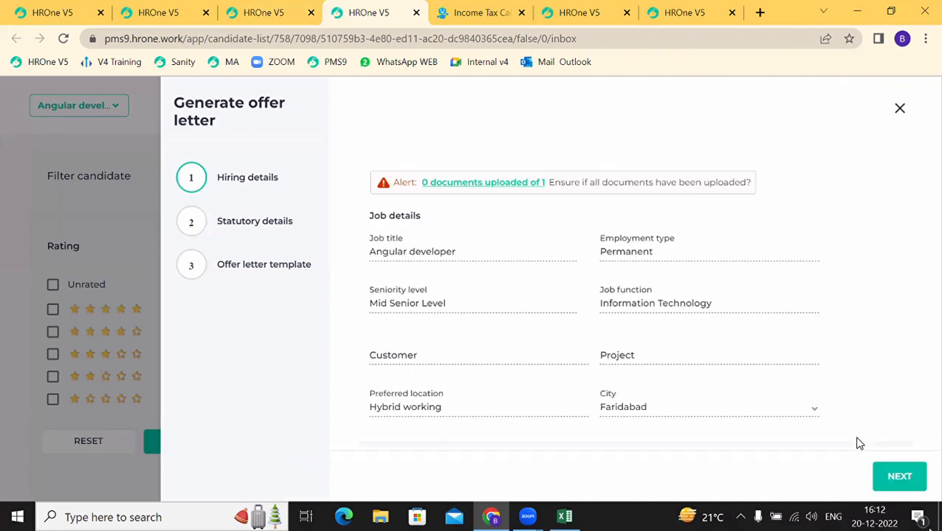
pyautogui.click(899, 478)
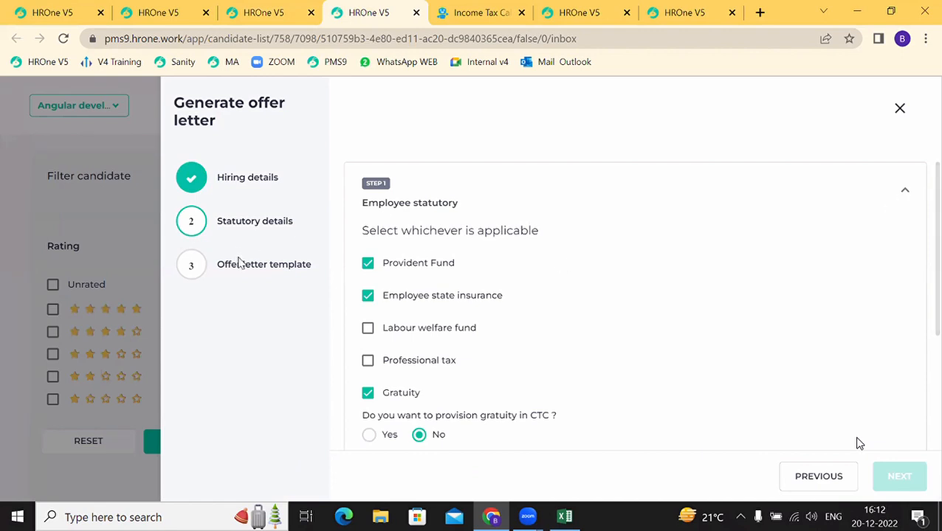
pyautogui.scroll(-3, 638, 321)
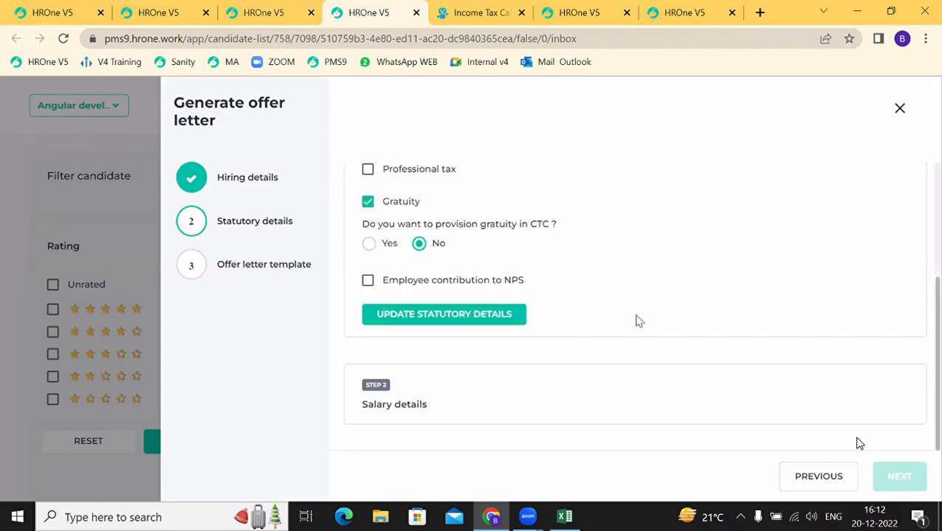
pyautogui.click(900, 109)
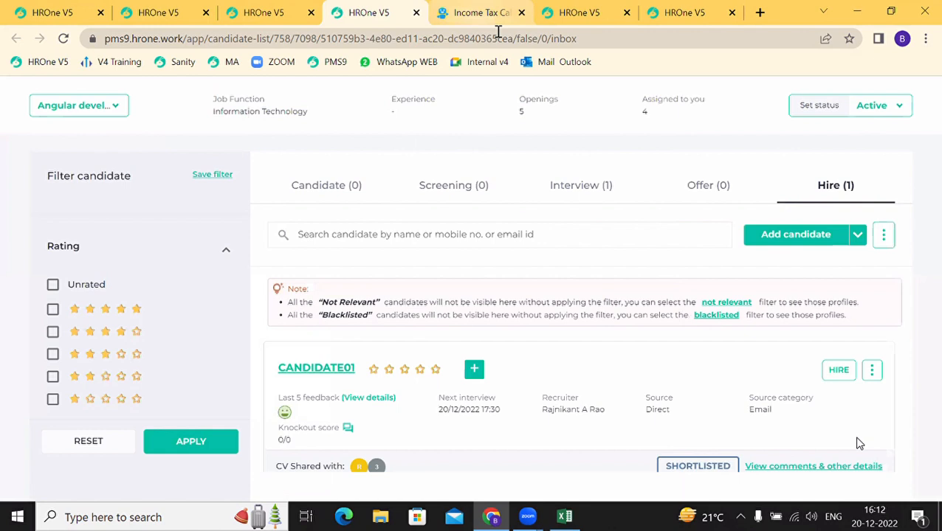
# Step: Start a new Job opening request from Requests and browse the blank form
pyautogui.click(258, 16)
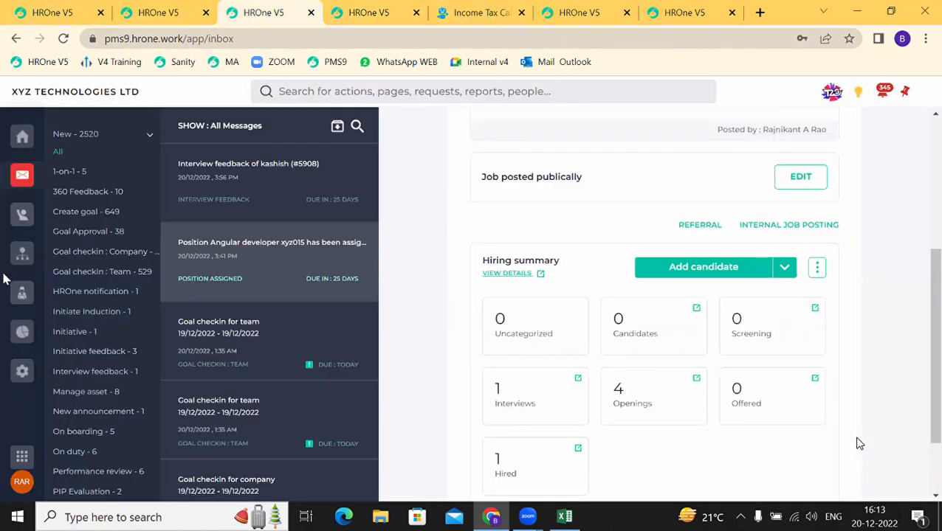
pyautogui.click(22, 223)
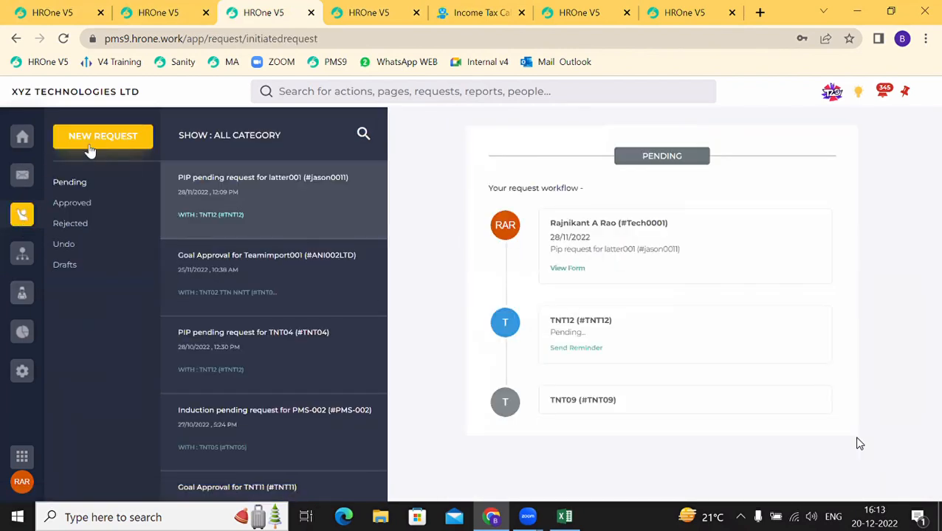
pyautogui.click(88, 147)
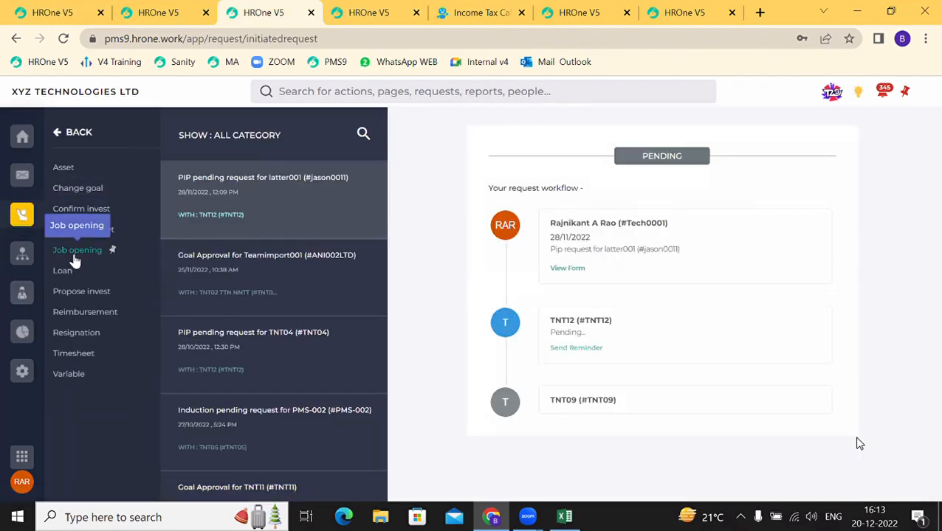
pyautogui.click(74, 251)
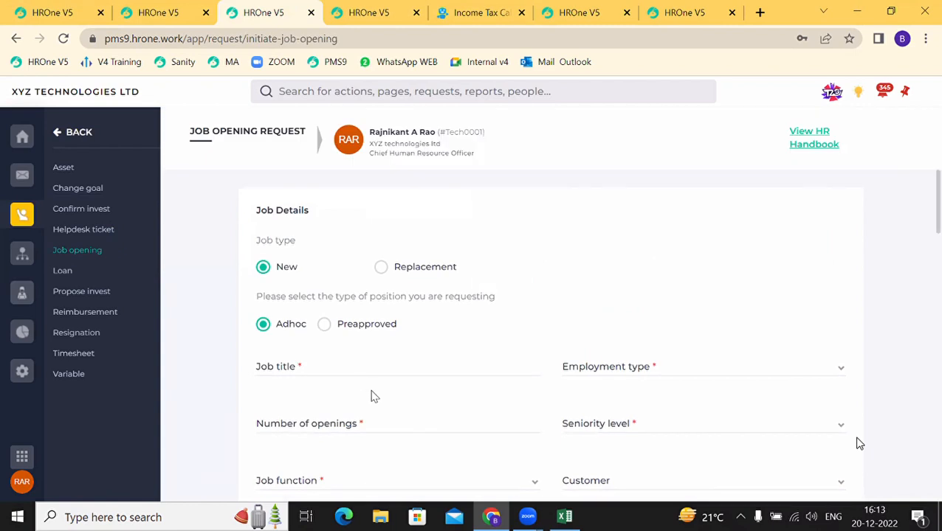
pyautogui.scroll(-5, 373, 396)
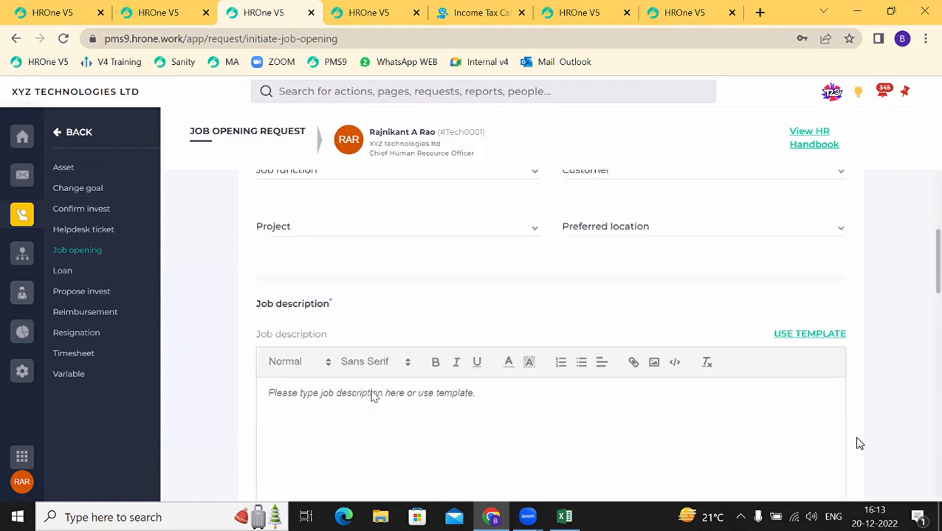
pyautogui.scroll(-10, 373, 396)
pyautogui.scroll(15, 357, 340)
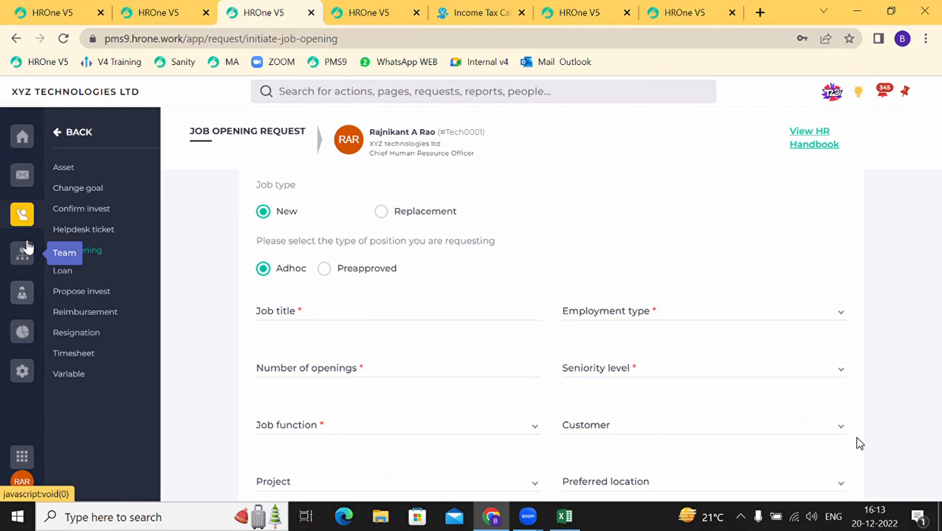
# Step: Open the Task Insights dashboard and scroll to the Recruitment task counts
pyautogui.click(21, 181)
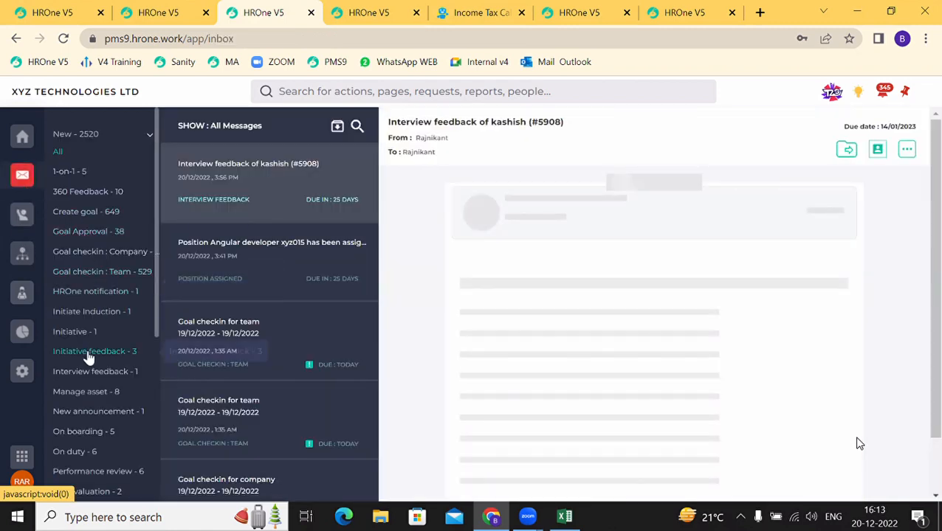
pyautogui.scroll(-3, 88, 358)
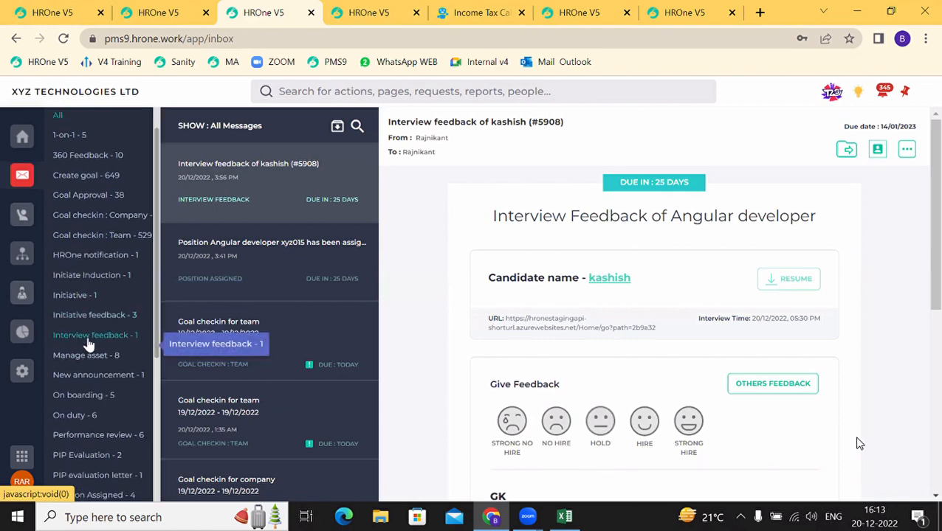
pyautogui.scroll(3, 88, 344)
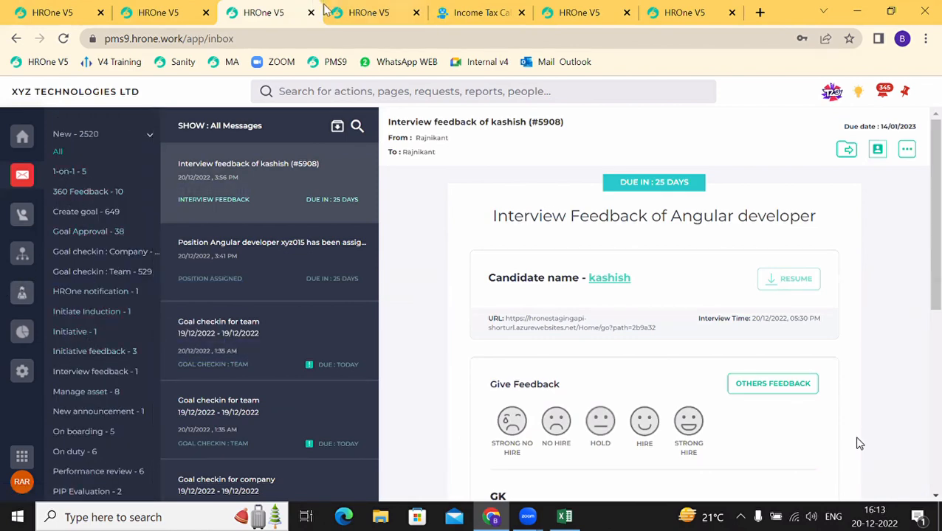
pyautogui.click(21, 298)
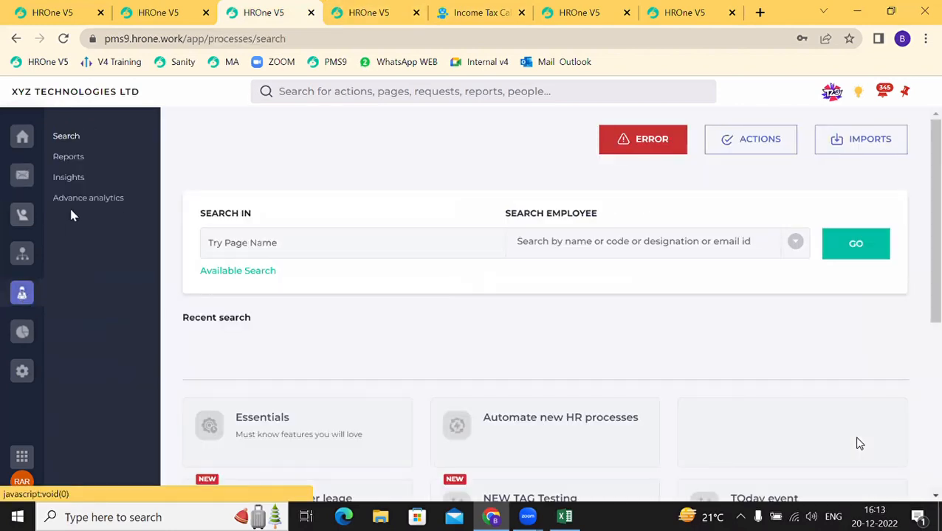
pyautogui.click(85, 181)
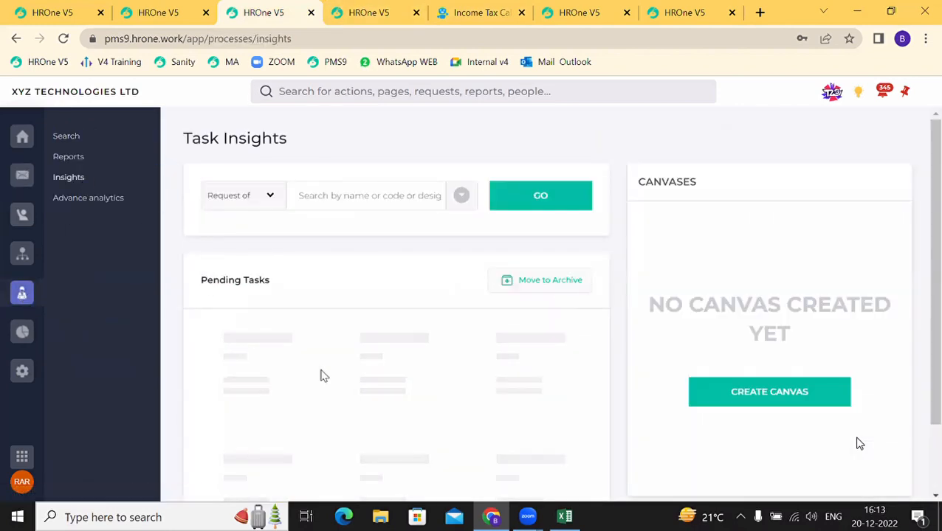
pyautogui.scroll(-1, 322, 376)
pyautogui.scroll(-3, 322, 376)
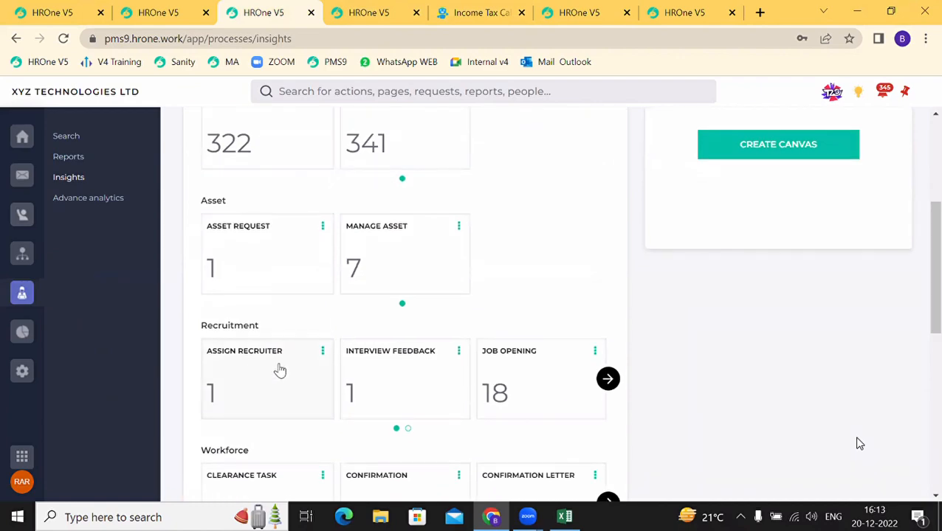
# Step: Open the Assign Recruiter task, add an internal recruiter row, and close without submitting
pyautogui.click(280, 369)
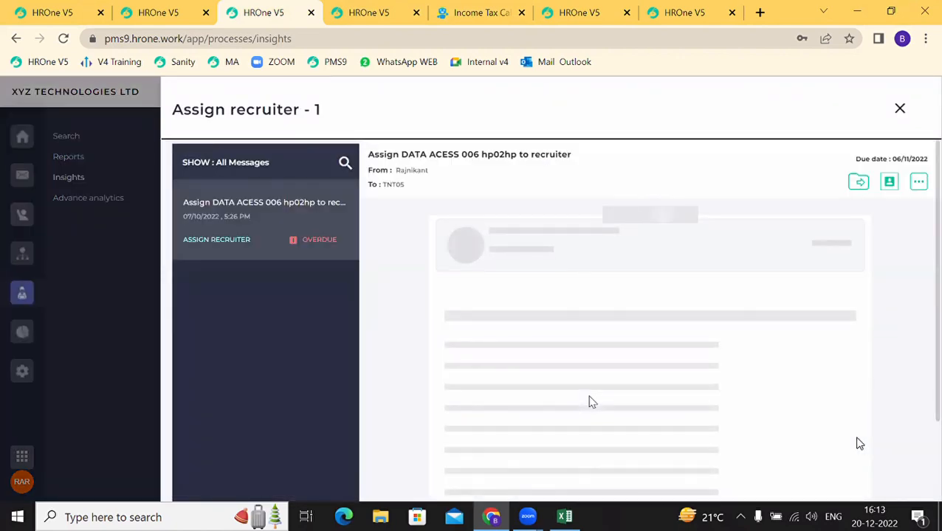
pyautogui.scroll(-3, 591, 402)
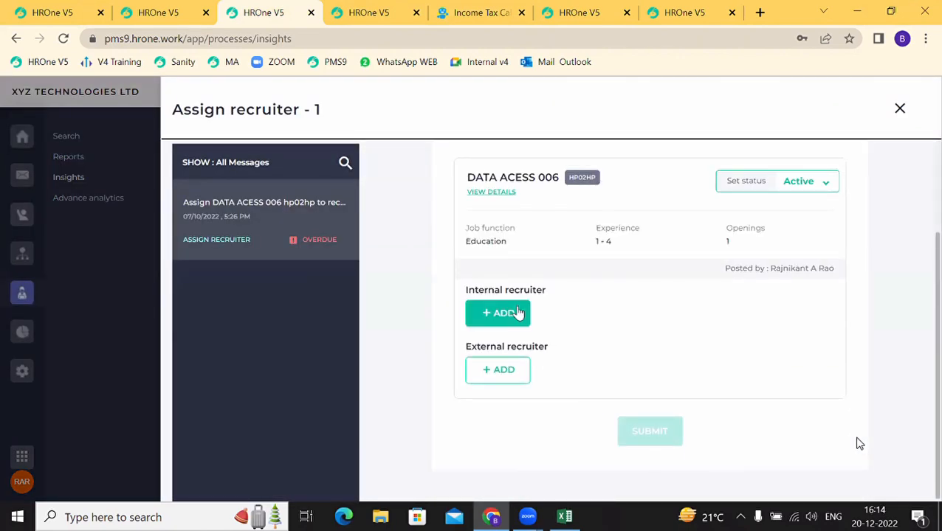
pyautogui.click(519, 313)
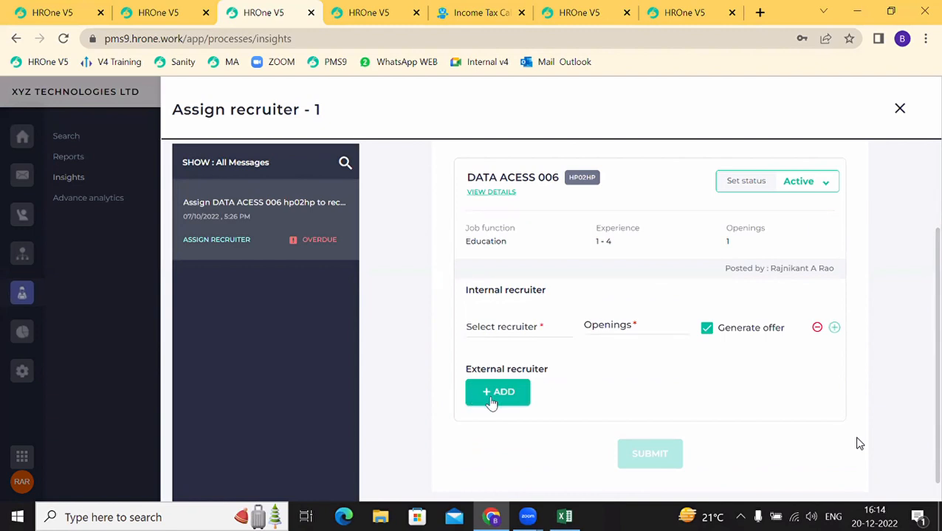
pyautogui.click(485, 328)
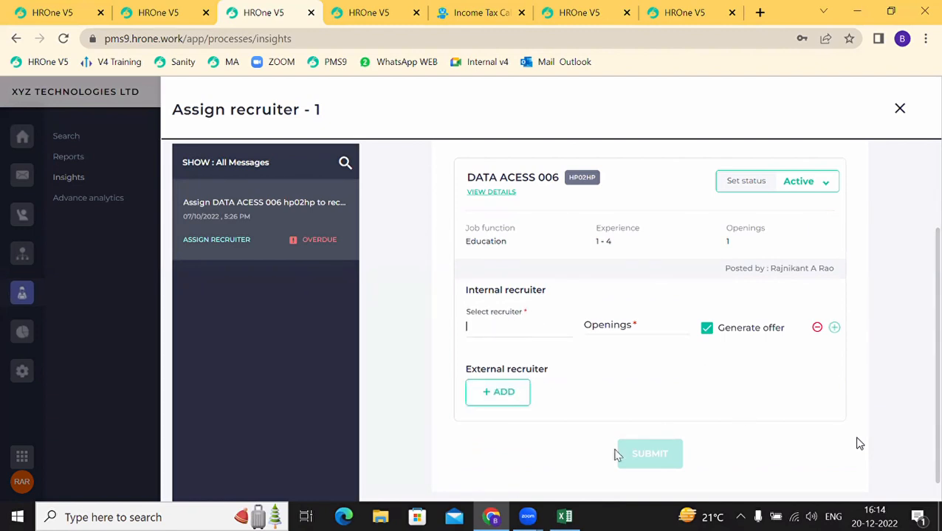
pyautogui.click(897, 112)
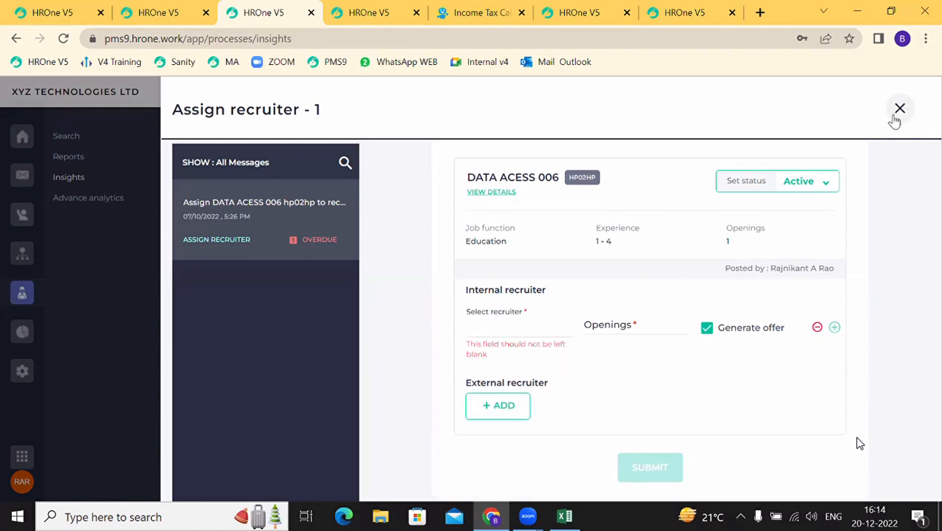
# Step: Read the Angular developer position-assigned inbox message, highlighting its heading and 25-day due period, then go to process search
pyautogui.click(21, 184)
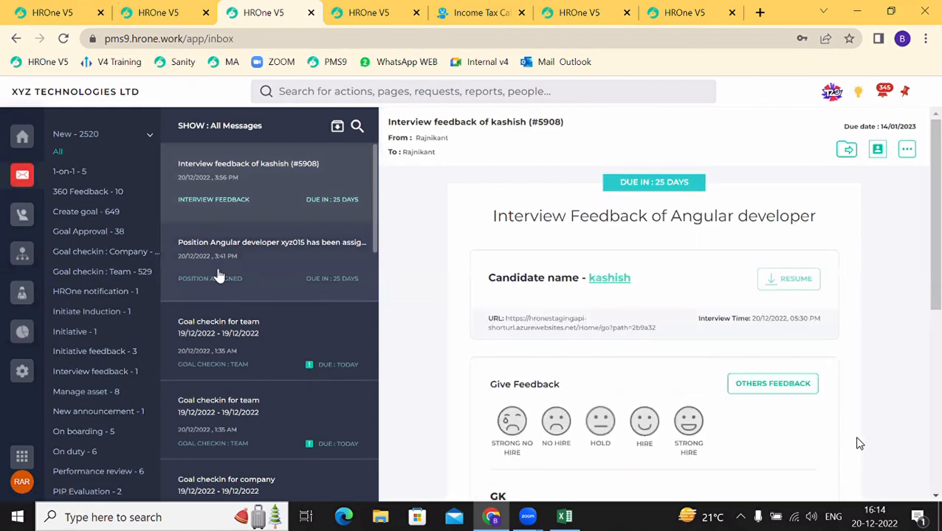
pyautogui.click(217, 273)
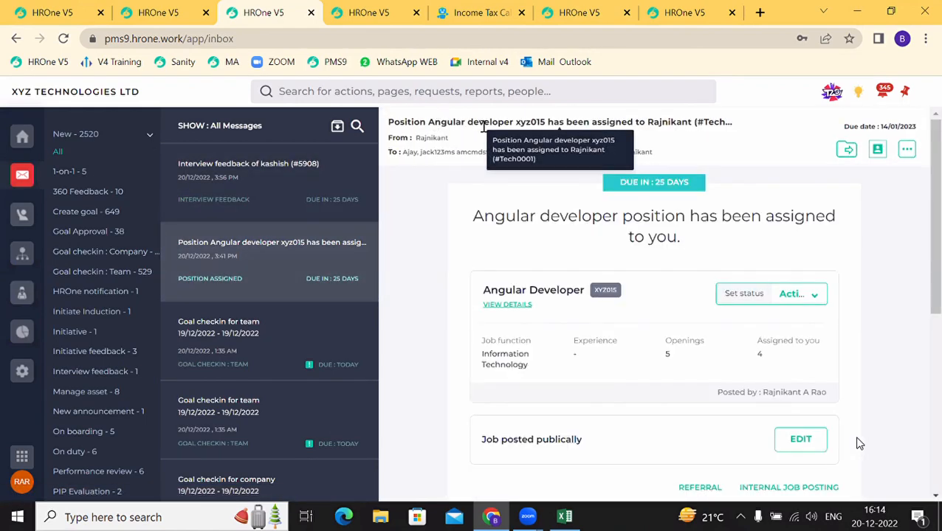
pyautogui.moveTo(435, 123); pyautogui.dragTo(659, 234)
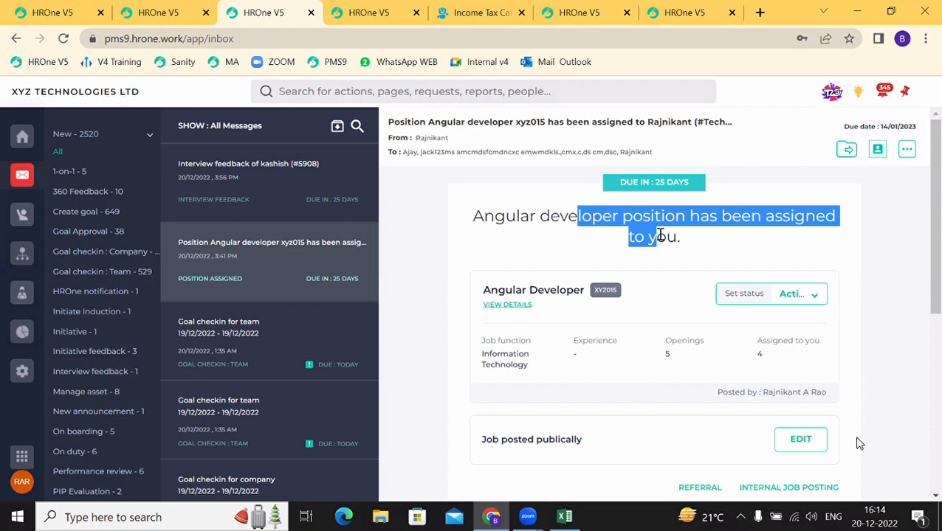
pyautogui.moveTo(653, 181); pyautogui.dragTo(702, 189)
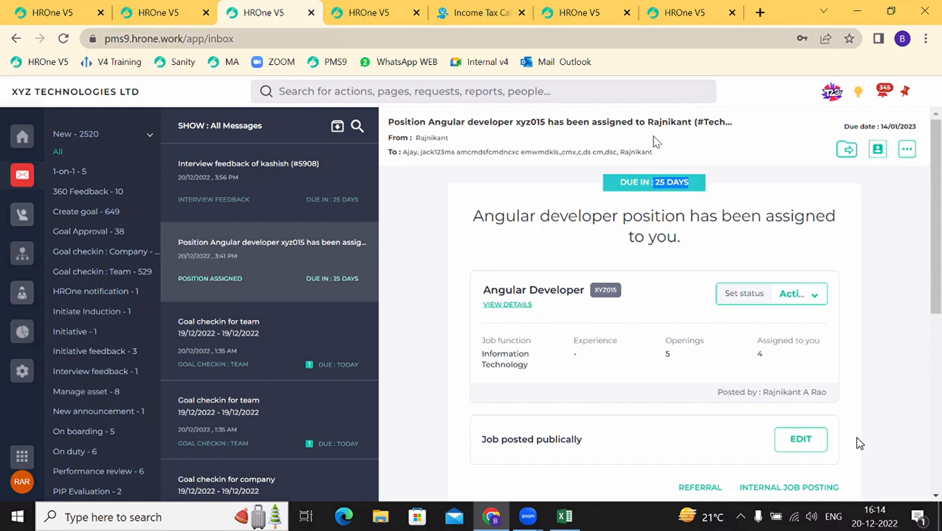
pyautogui.click(17, 307)
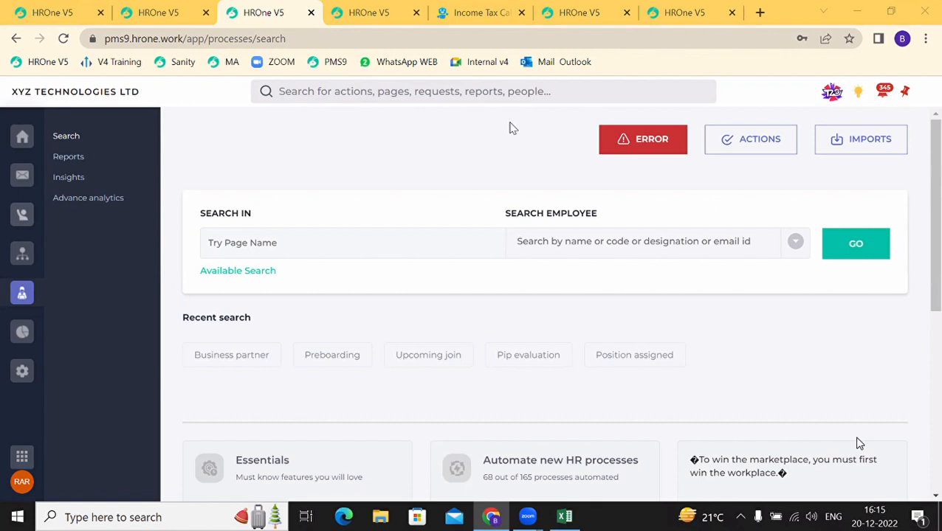
# Step: Run a process search with Job opening chosen as the search area
pyautogui.click(270, 244)
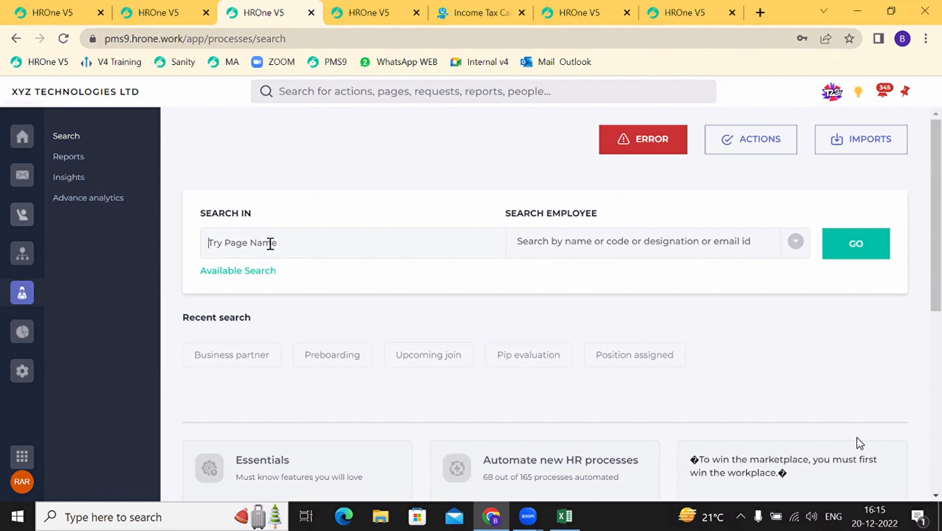
pyautogui.click(228, 273)
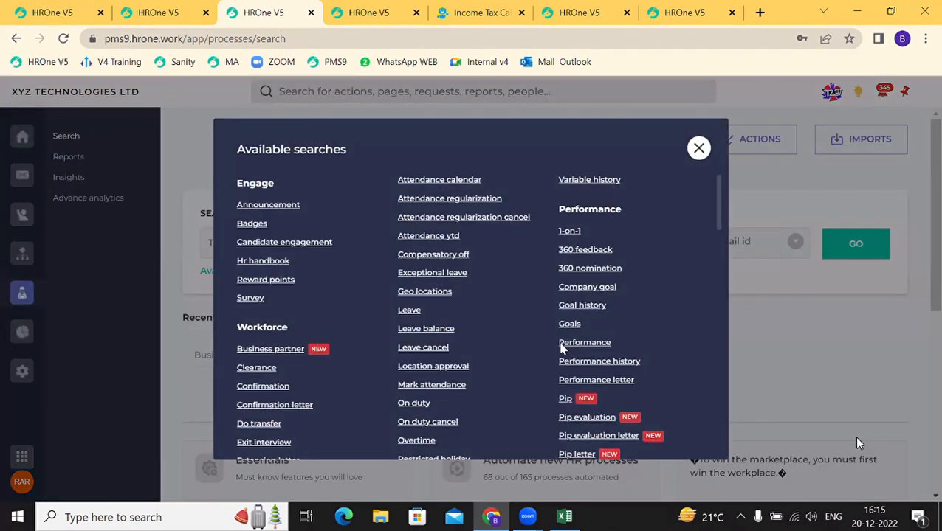
pyautogui.scroll(-2, 578, 364)
pyautogui.scroll(-4, 578, 365)
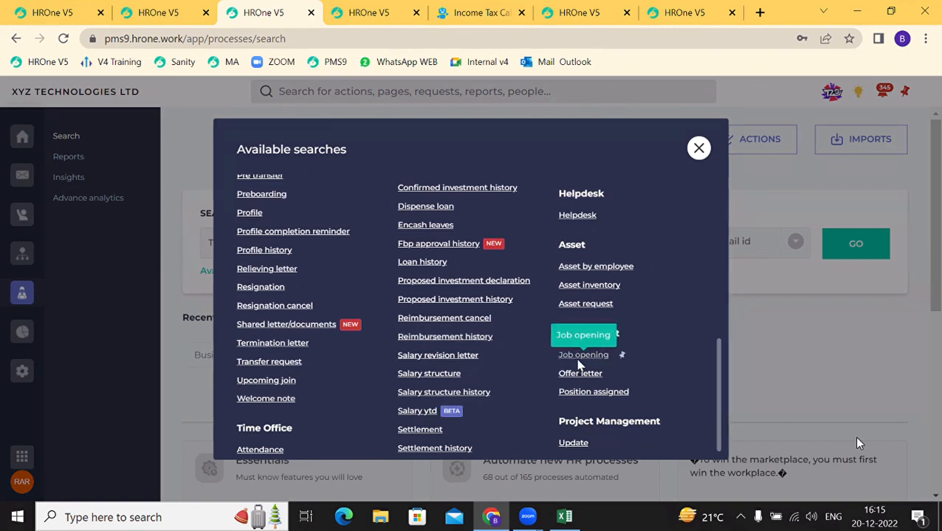
pyautogui.click(582, 355)
pyautogui.click(858, 243)
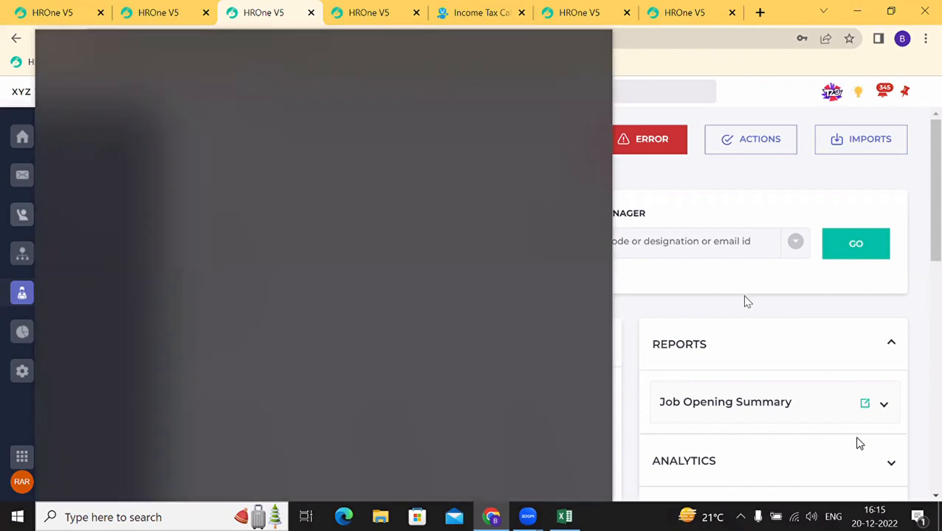
# Step: Expand Job Opening Summary under Reports and launch it in a new tab
pyautogui.scroll(-3, 446, 366)
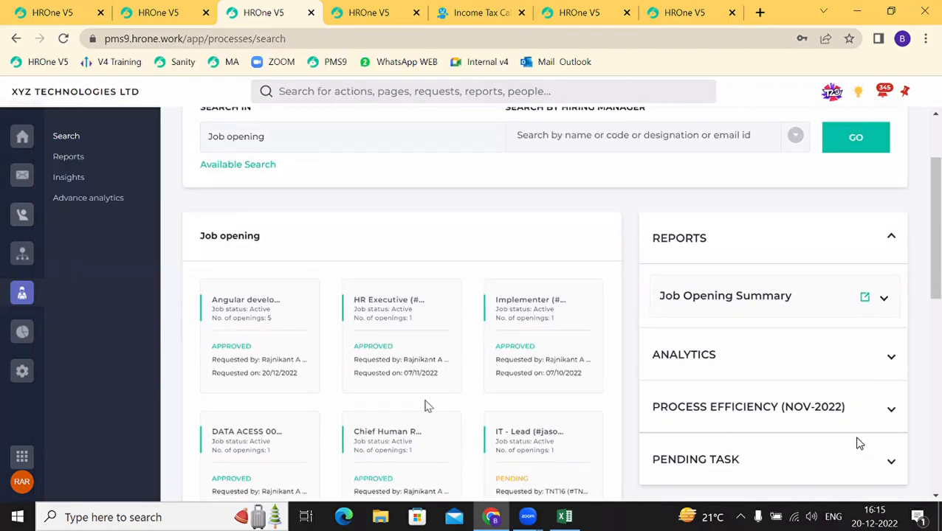
pyautogui.scroll(-1, 427, 406)
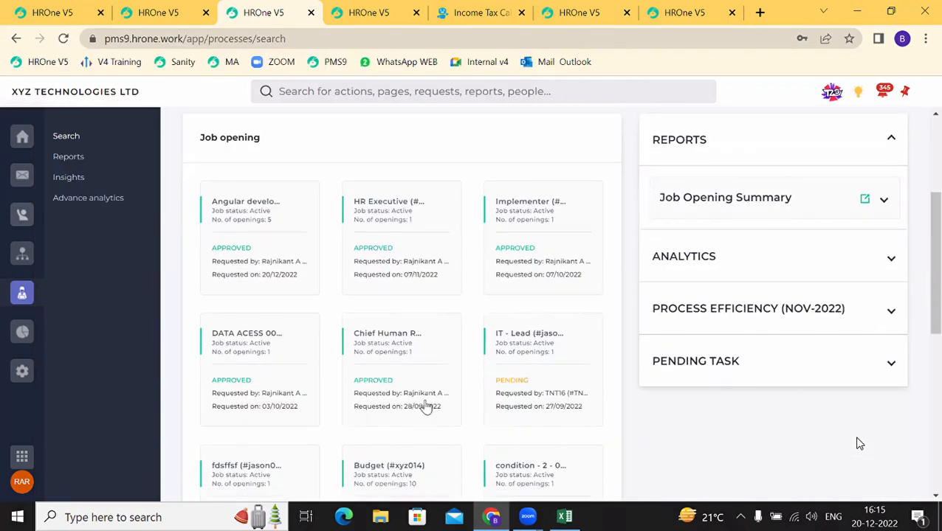
pyautogui.click(772, 214)
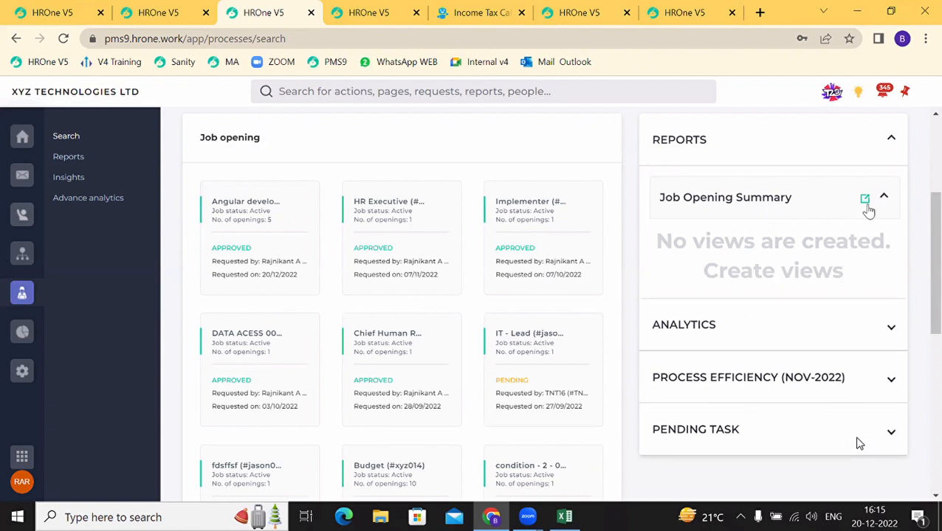
pyautogui.click(868, 209)
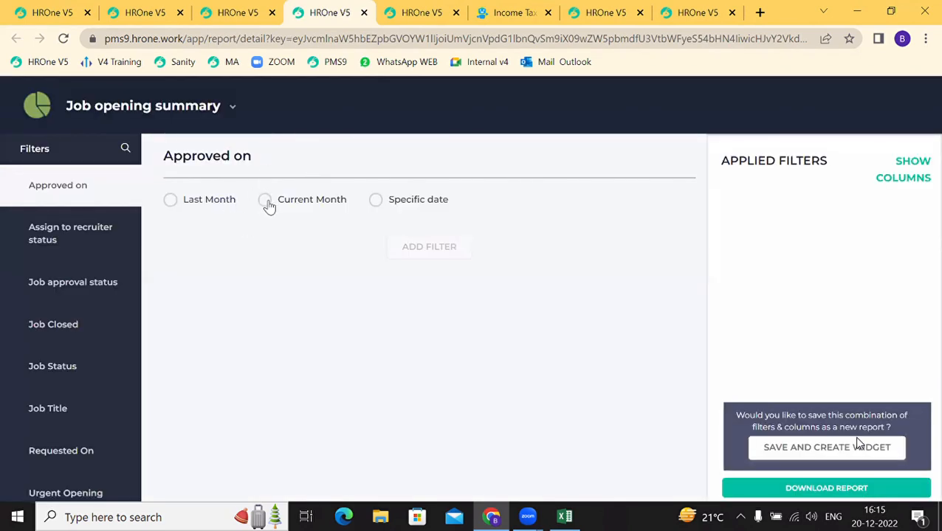
# Step: Add an Approved on = Current Month filter, download the report and open the .xlsx in Excel
pyautogui.click(268, 201)
pyautogui.click(464, 256)
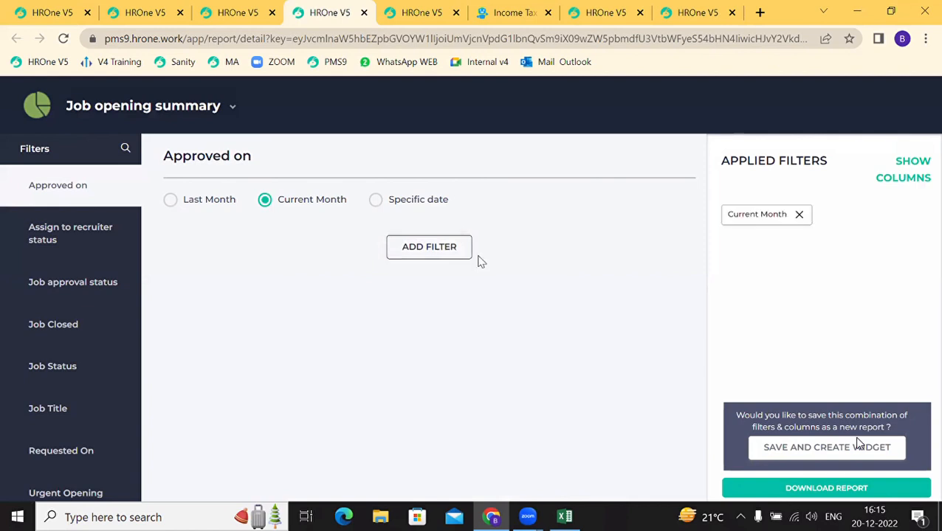
pyautogui.click(840, 489)
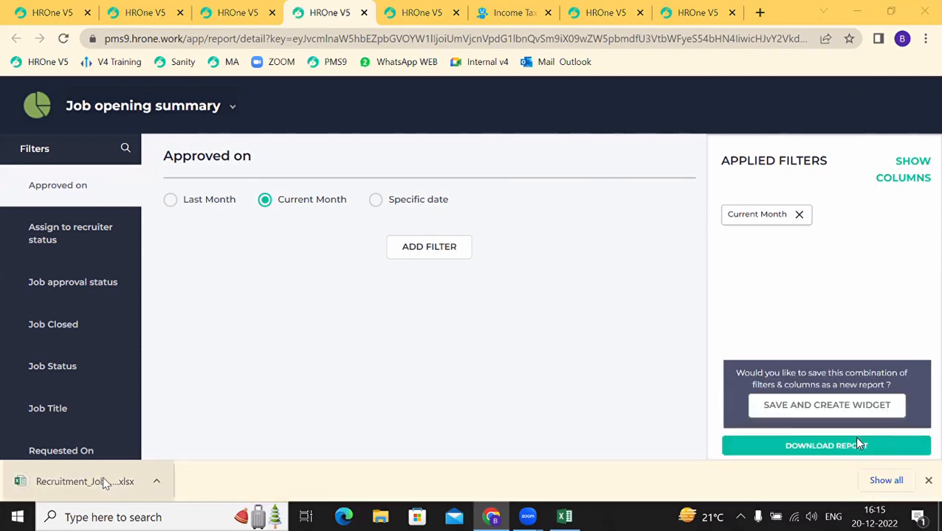
pyautogui.click(102, 480)
pyautogui.click(418, 337)
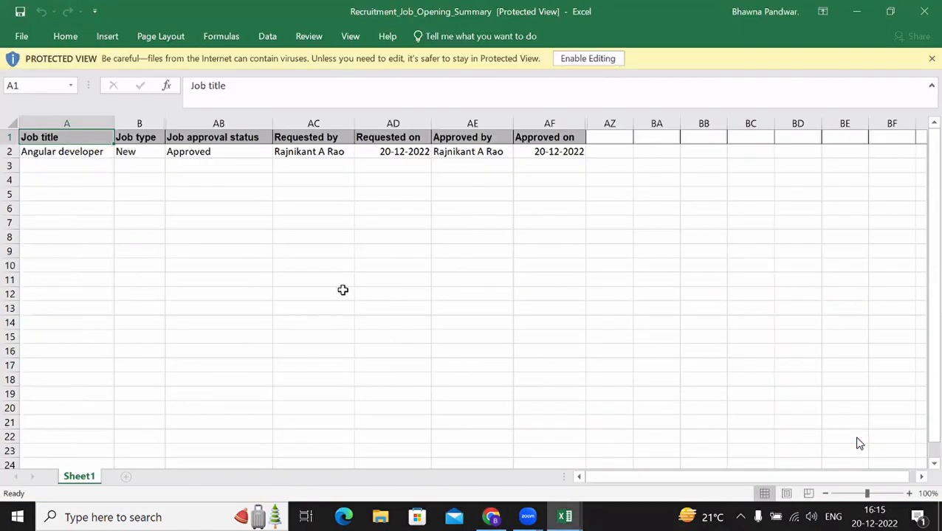
# Step: Check the Angular developer row's Approved status and enable editing of the workbook
pyautogui.click(67, 151)
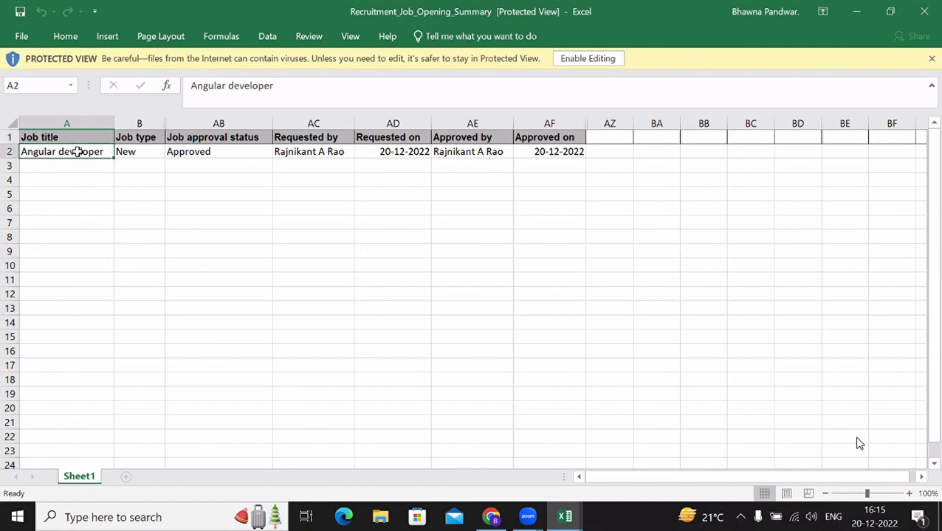
pyautogui.click(172, 151)
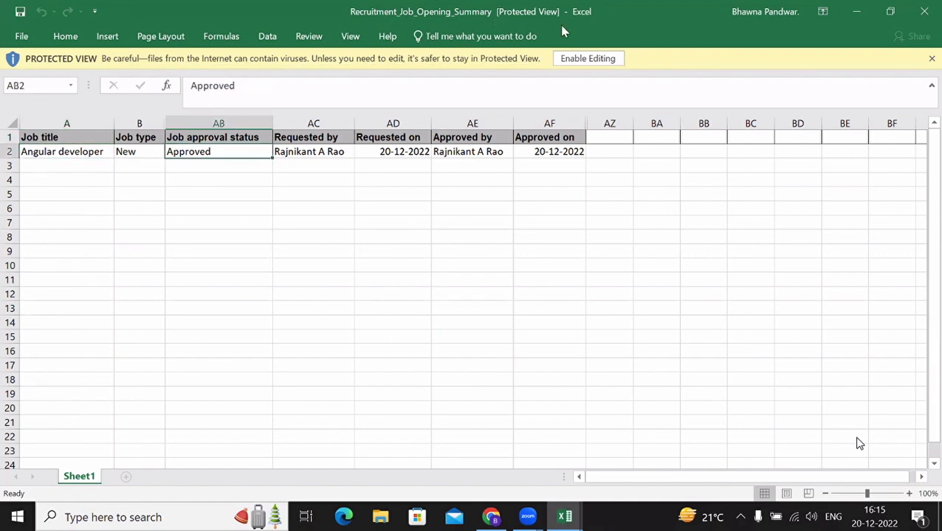
pyautogui.click(588, 58)
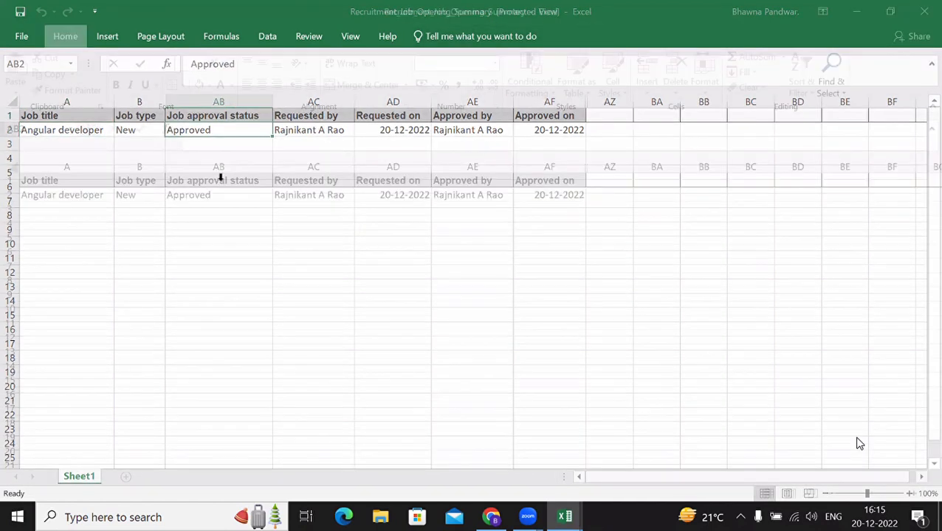
# Step: Autofit column B and unhide the hidden columns from Replacement of through Urgent Opening
pyautogui.doubleClick(165, 167)
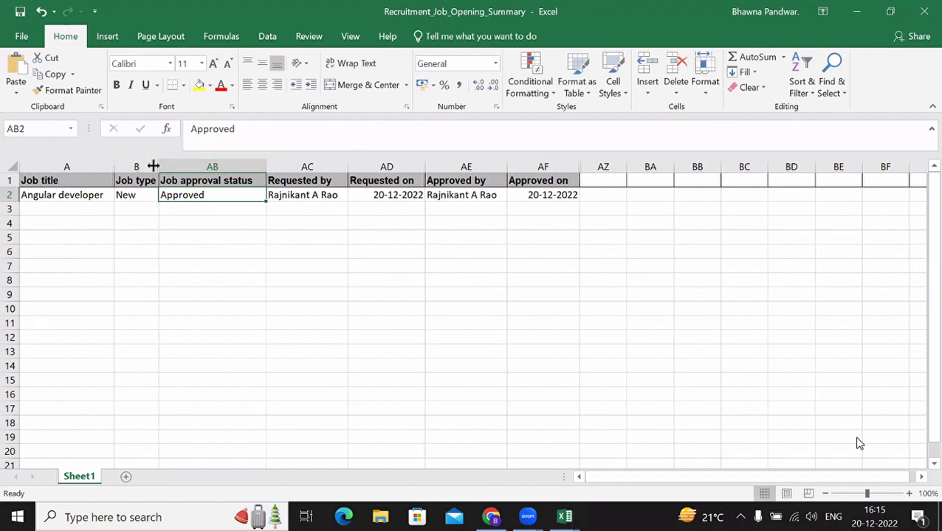
pyautogui.doubleClick(162, 163)
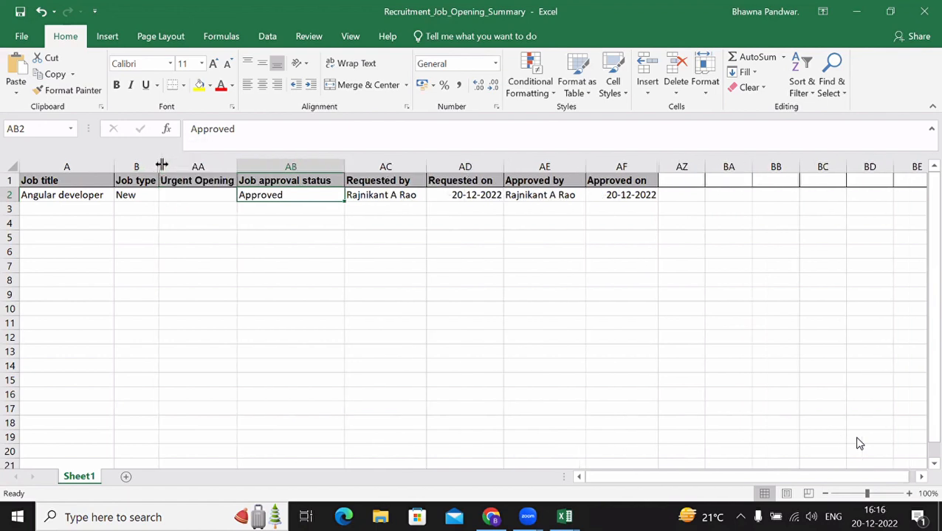
pyautogui.doubleClick(160, 165)
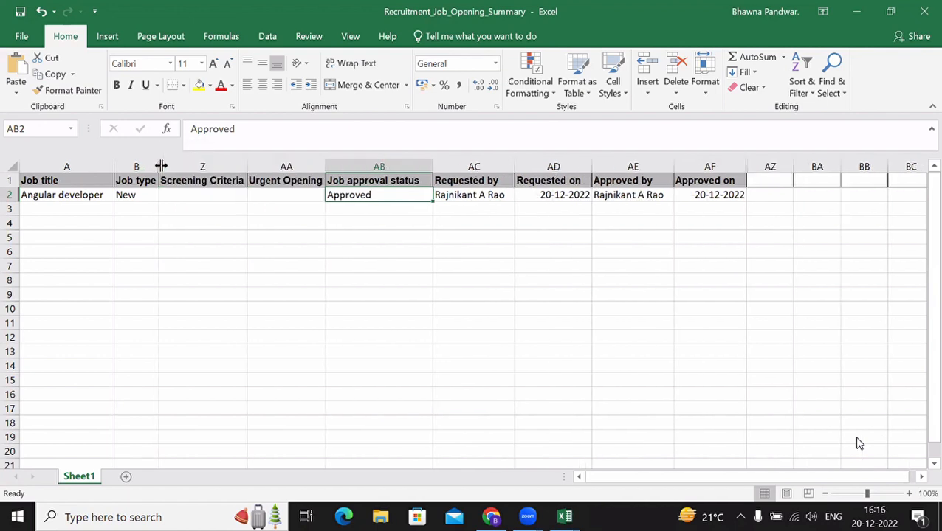
pyautogui.doubleClick(161, 166)
pyautogui.doubleClick(161, 165)
pyautogui.doubleClick(161, 165)
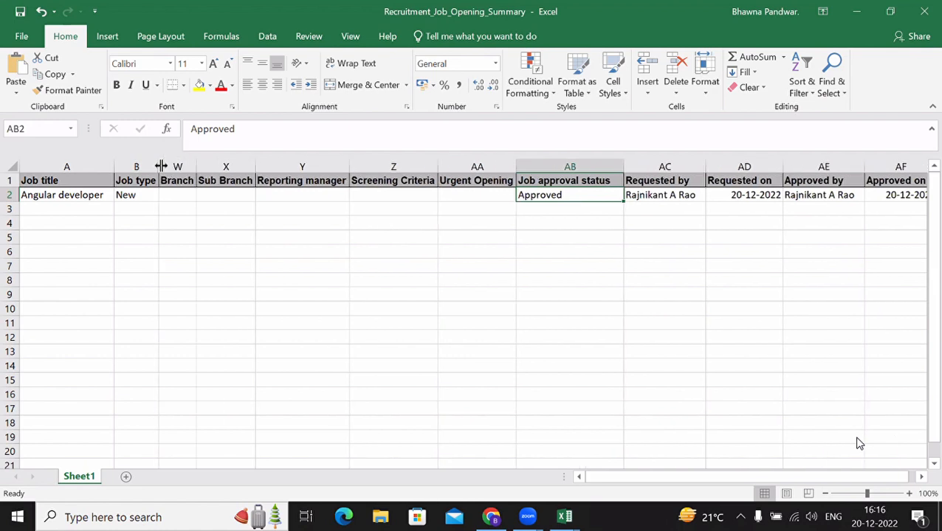
pyautogui.doubleClick(161, 166)
pyautogui.doubleClick(161, 166)
pyautogui.doubleClick(161, 165)
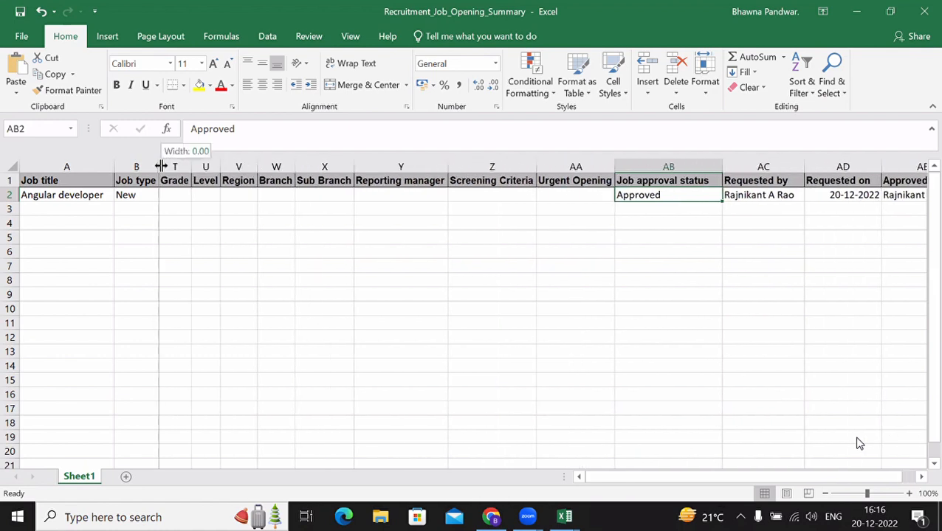
pyautogui.doubleClick(161, 165)
pyautogui.doubleClick(161, 165)
pyautogui.doubleClick(161, 165)
pyautogui.doubleClick(161, 166)
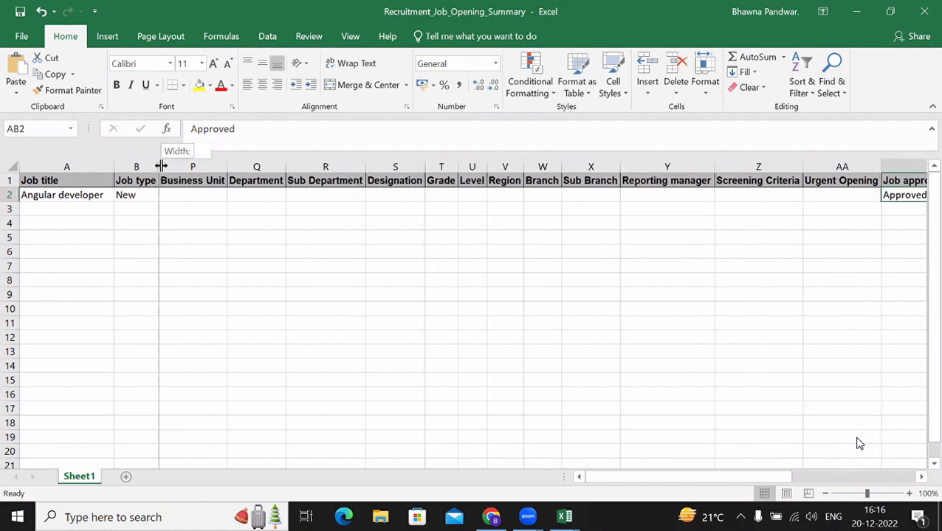
pyautogui.doubleClick(161, 166)
pyautogui.doubleClick(161, 166)
pyautogui.doubleClick(161, 165)
pyautogui.doubleClick(161, 165)
pyautogui.doubleClick(161, 165)
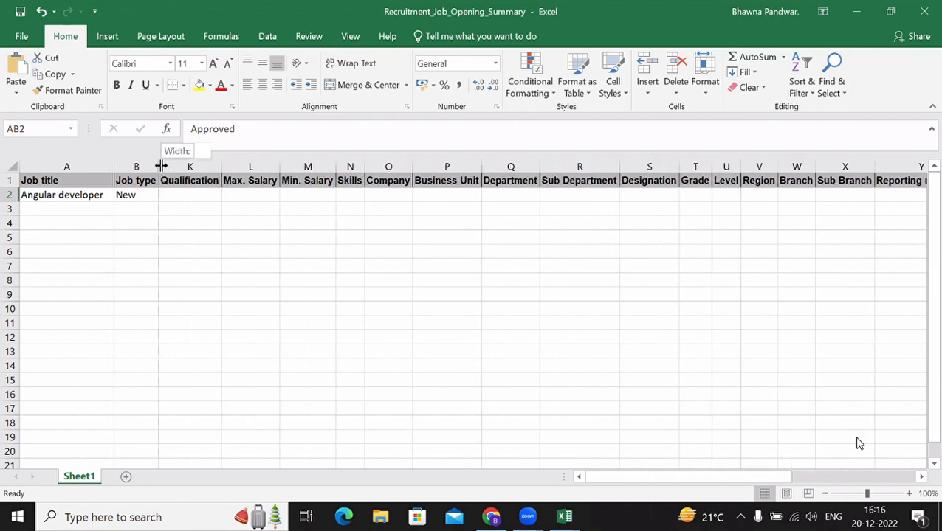
pyautogui.doubleClick(161, 166)
pyautogui.doubleClick(161, 166)
pyautogui.doubleClick(161, 165)
pyautogui.doubleClick(161, 166)
pyautogui.doubleClick(161, 165)
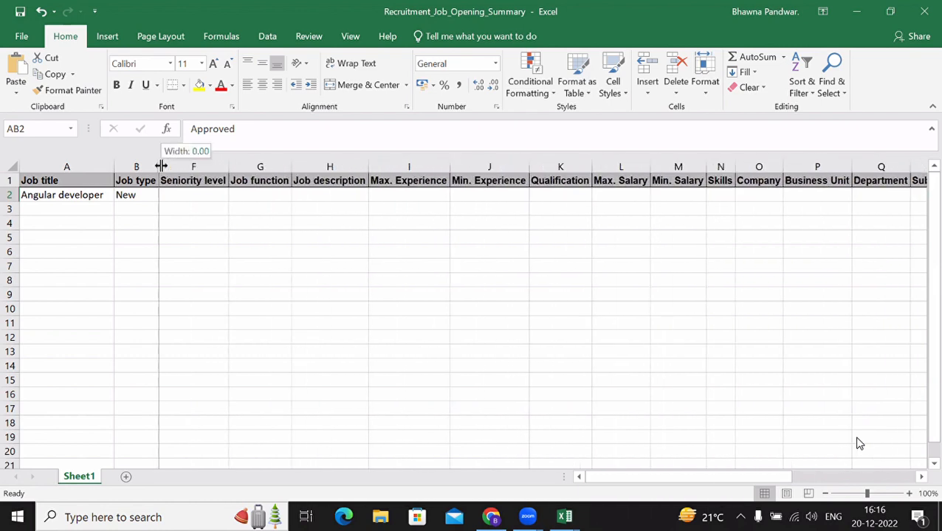
pyautogui.doubleClick(160, 165)
pyautogui.doubleClick(161, 166)
pyautogui.doubleClick(161, 166)
pyautogui.click(161, 166)
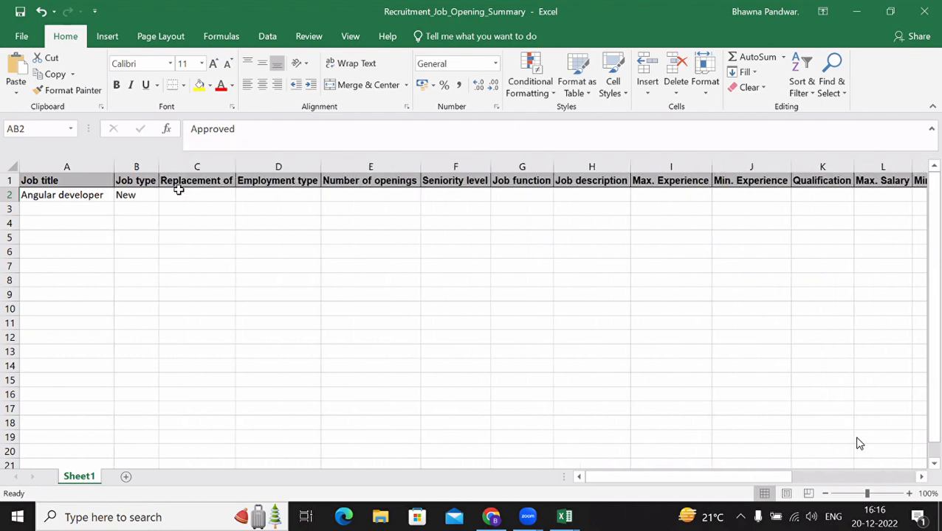
pyautogui.click(182, 193)
# Step: Step across the revealed column headers for review, then close the workbook
pyautogui.press('Right')
pyautogui.press('Right')
pyautogui.press('Up')
pyautogui.press('Right')
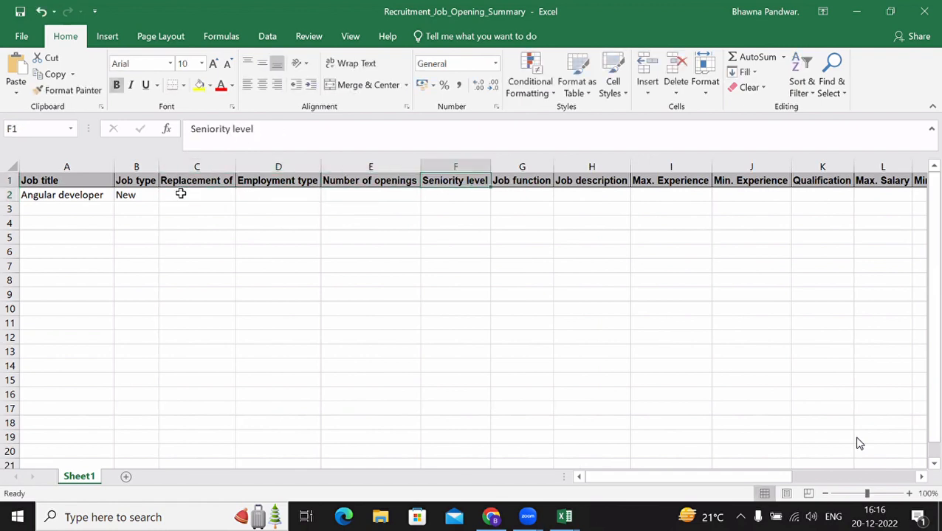
pyautogui.press('Right')
pyautogui.press('Down')
pyautogui.press('Up')
pyautogui.press('Right')
pyautogui.press('Right')
pyautogui.press('Right')
pyautogui.press('Right')
pyautogui.press('Right')
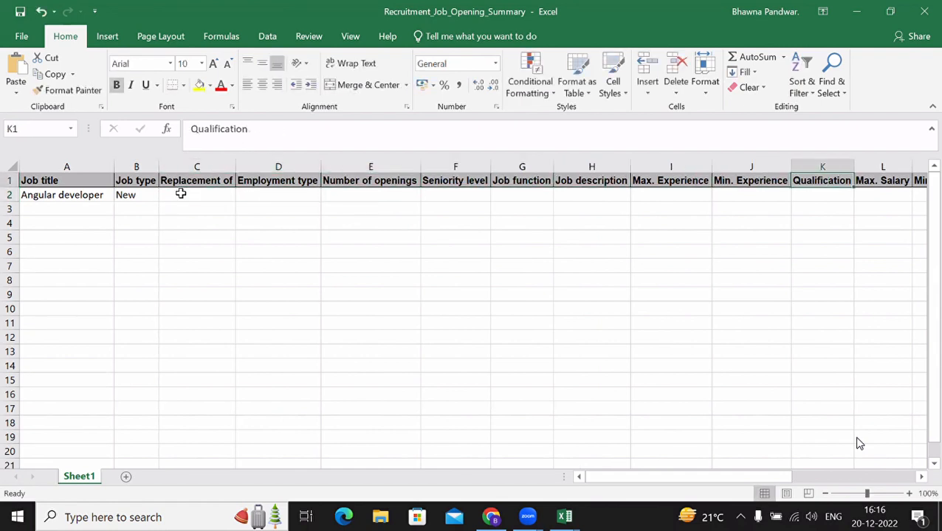
pyautogui.press('Right')
pyautogui.press('Right')
pyautogui.press('Right')
pyautogui.press('Right')
pyautogui.press('Right')
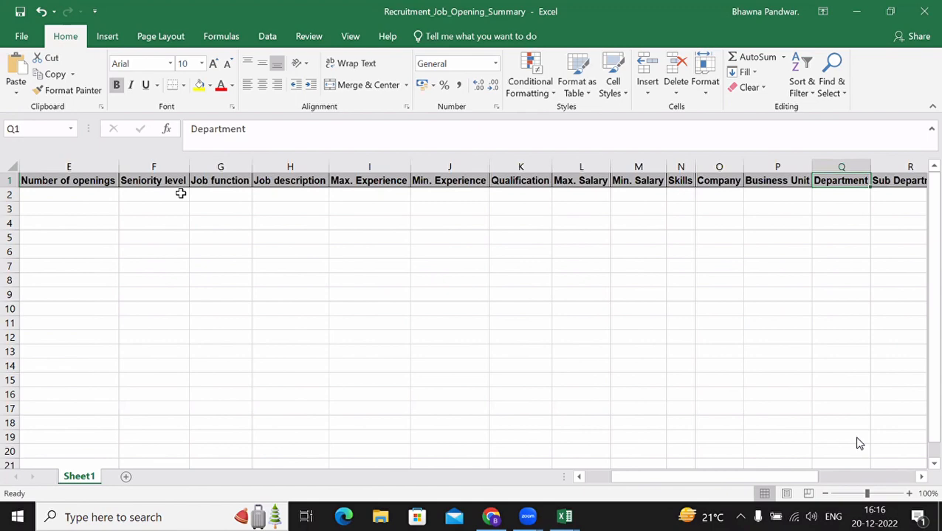
pyautogui.press('Right')
pyautogui.press('Right')
pyautogui.press('Right')
pyautogui.press('Right')
pyautogui.press('Right')
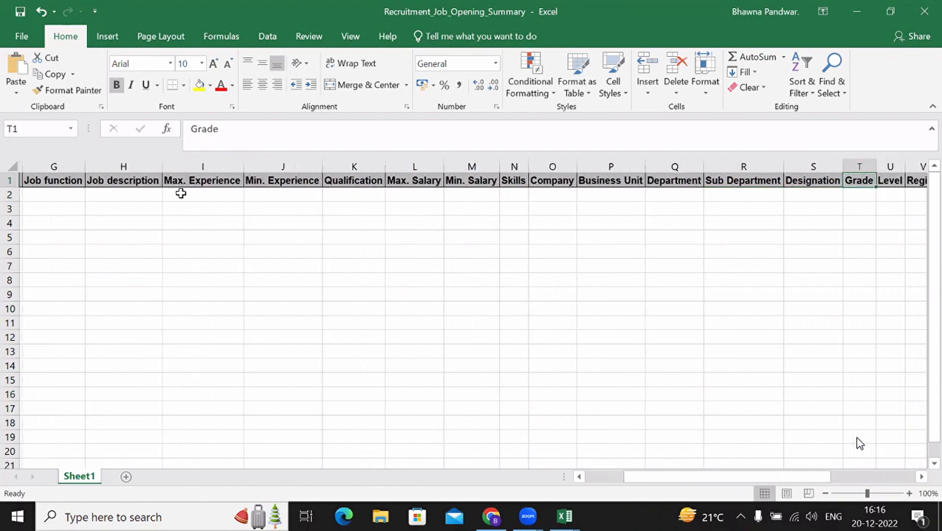
pyautogui.press('Right')
pyautogui.press('Right')
pyautogui.press('Right')
pyautogui.press('Right')
pyautogui.press('Right')
pyautogui.press('Right')
pyautogui.press('Right')
pyautogui.press('Right')
pyautogui.press('Right')
pyautogui.press('Right')
pyautogui.press('Right')
pyautogui.press('Right')
pyautogui.press('Right')
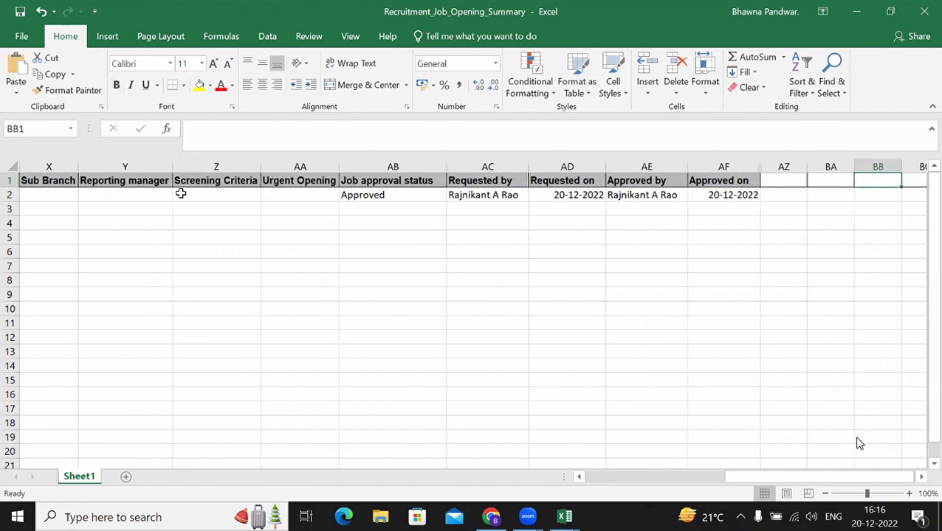
pyautogui.press('Left')
pyautogui.press('Left')
pyautogui.press('Left')
pyautogui.press('Left')
pyautogui.press('Left')
pyautogui.press('Left')
pyautogui.press('Left')
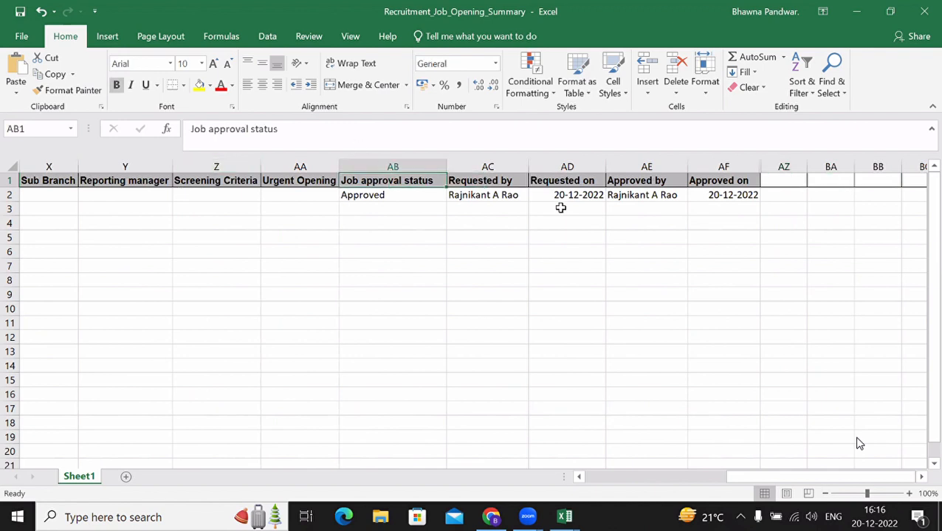
pyautogui.click(923, 11)
# Step: Discard the workbook changes and return to HROne's Job opening search page
pyautogui.click(479, 282)
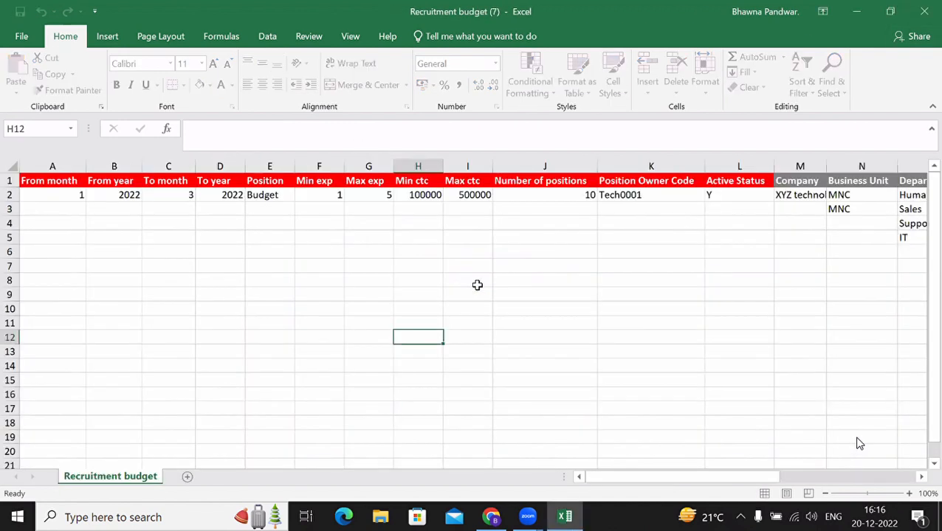
pyautogui.click(491, 517)
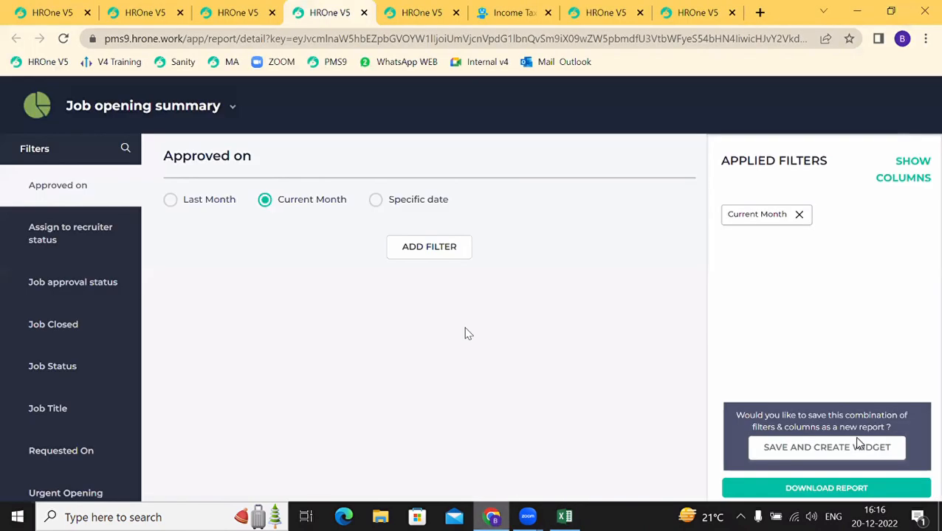
pyautogui.click(218, 8)
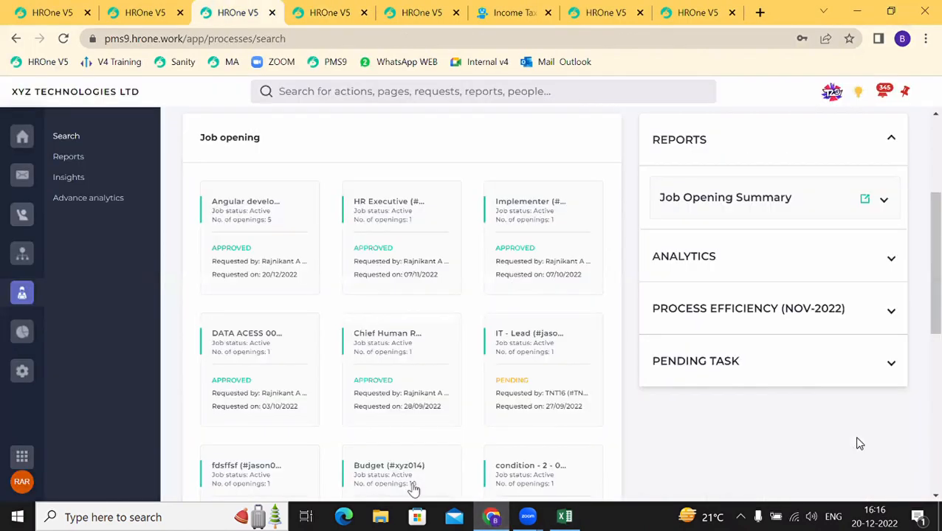
# Step: Review the HR Executive request's approval workflow and job opening form, then open Available searches
pyautogui.click(418, 290)
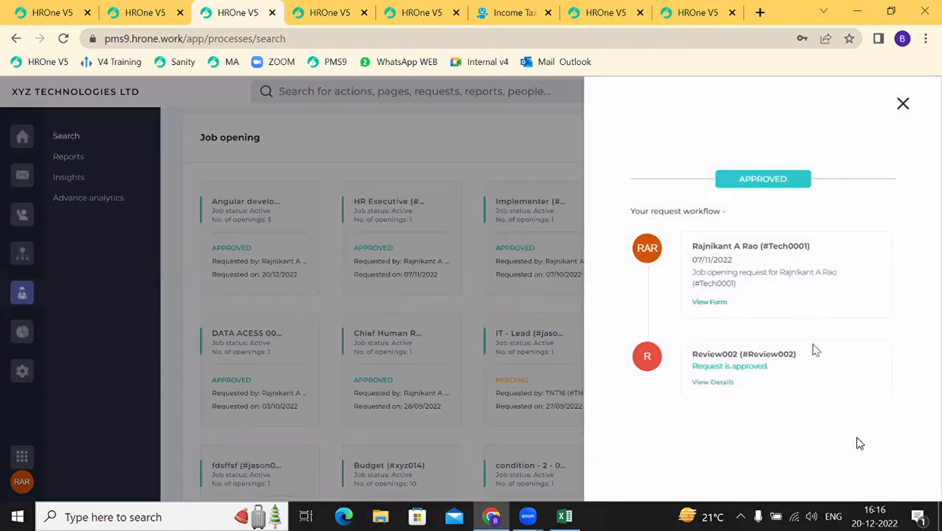
pyautogui.click(707, 303)
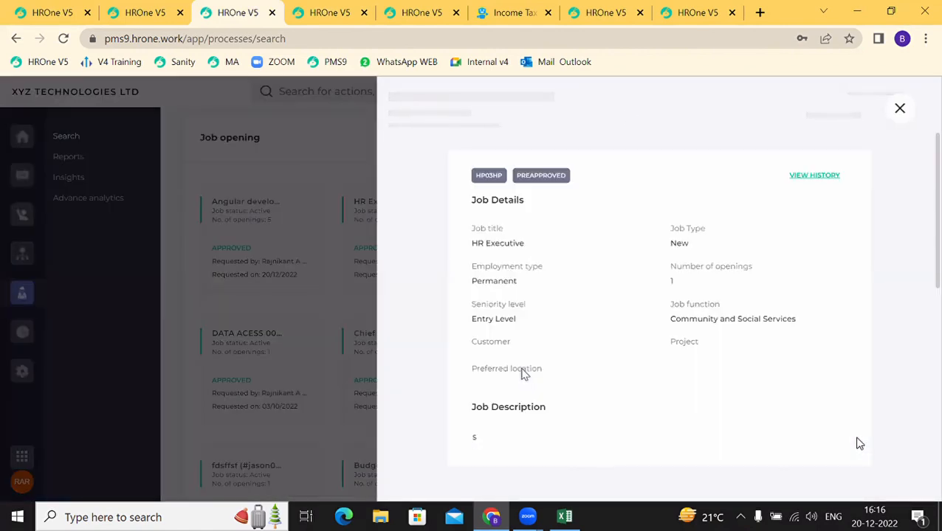
pyautogui.scroll(-5, 522, 374)
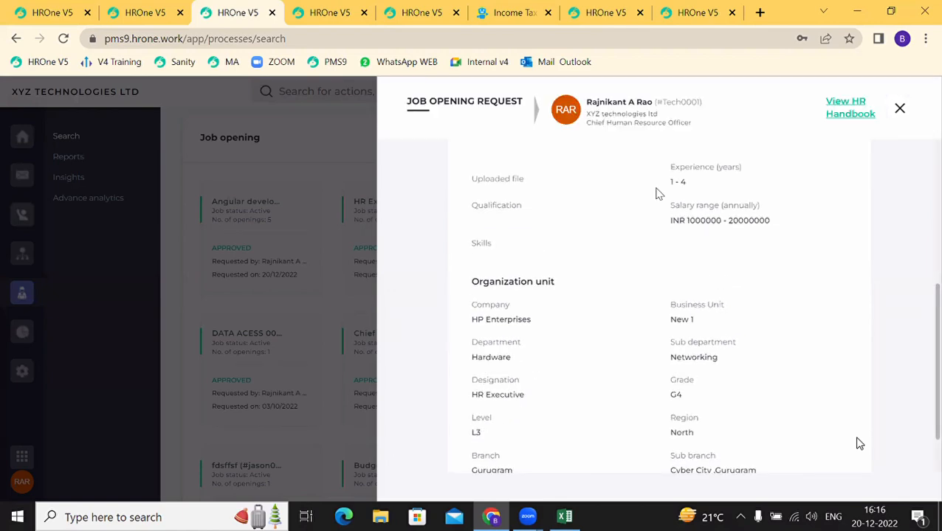
pyautogui.click(900, 110)
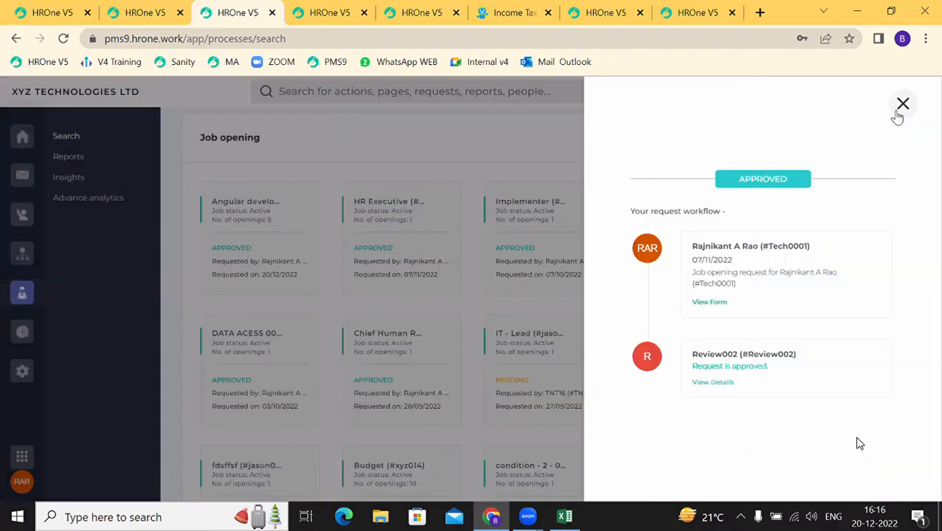
pyautogui.click(900, 109)
pyautogui.scroll(3, 419, 267)
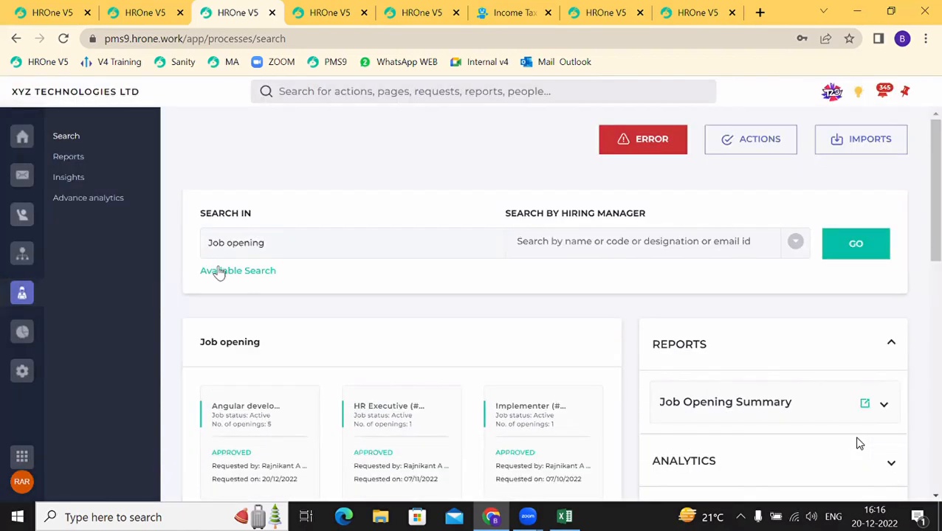
pyautogui.click(218, 272)
# Step: Run the process search with Offer letter as the search area
pyautogui.scroll(-8, 587, 395)
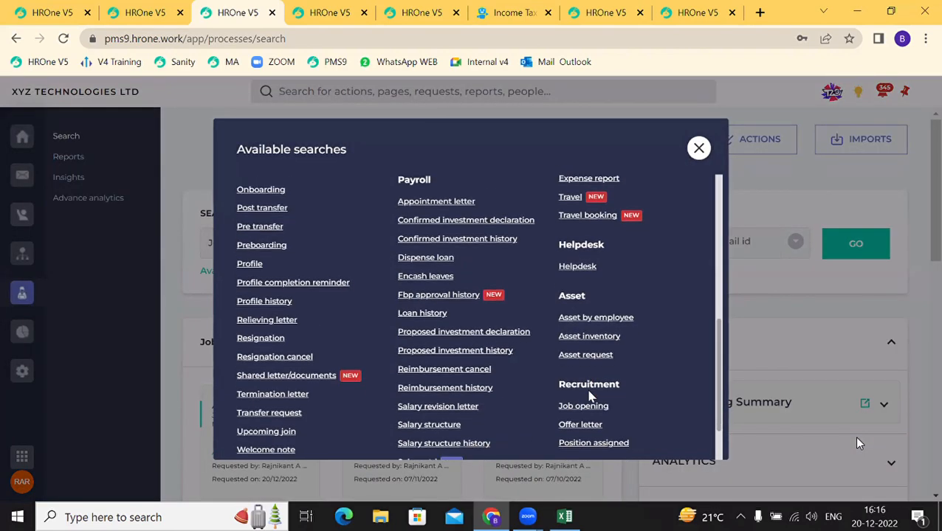
pyautogui.click(584, 357)
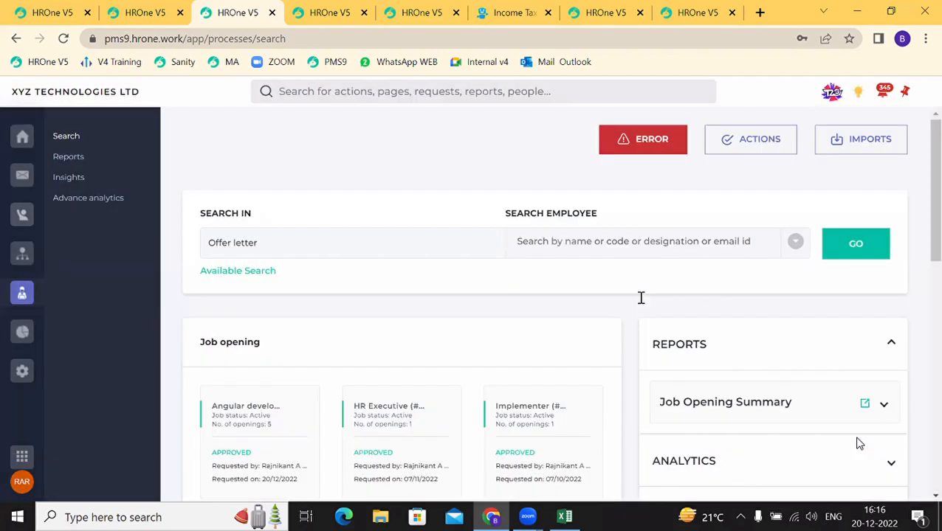
pyautogui.click(856, 249)
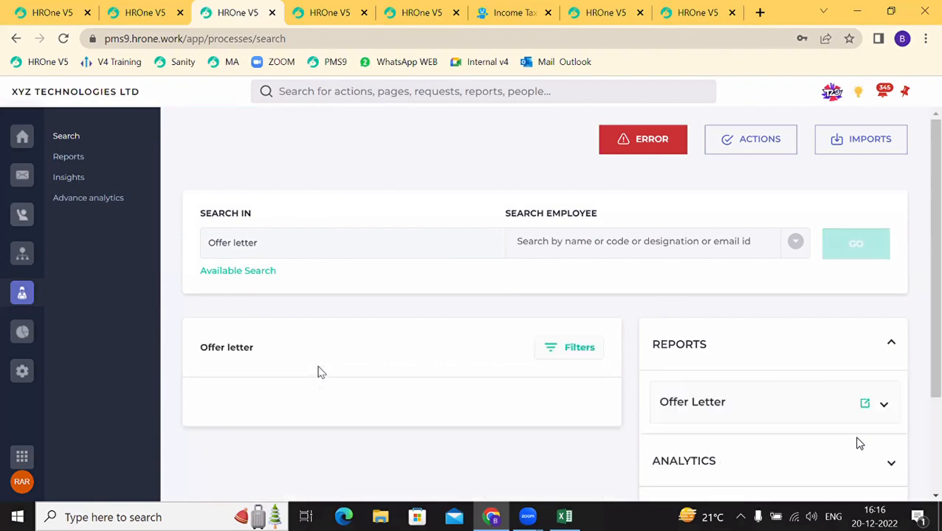
pyautogui.scroll(-1, 318, 372)
pyautogui.scroll(-5, 318, 373)
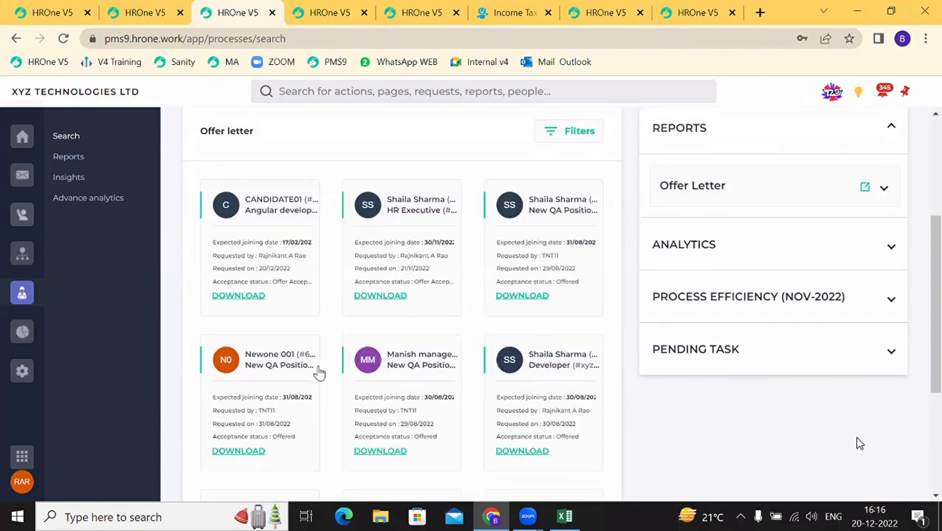
pyautogui.scroll(6, 319, 373)
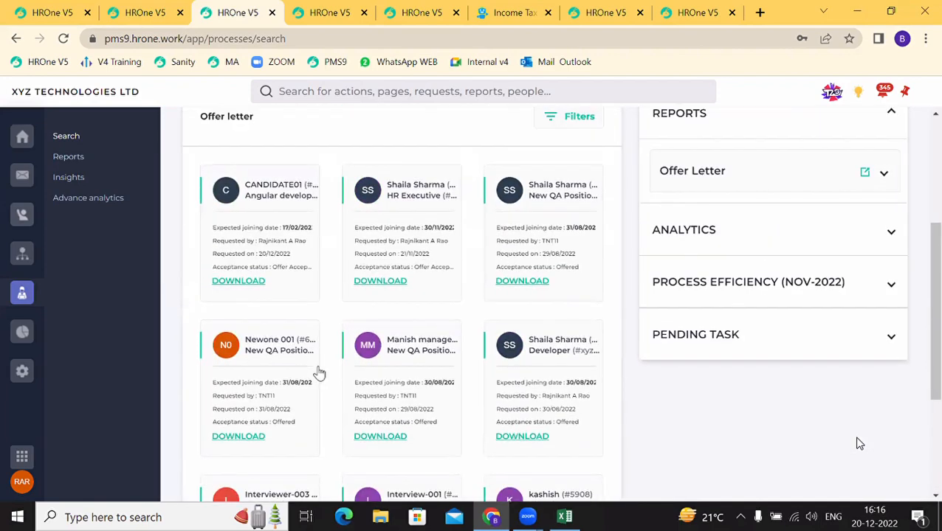
# Step: Filter the offer letters to Offer approved status Pending
pyautogui.click(585, 348)
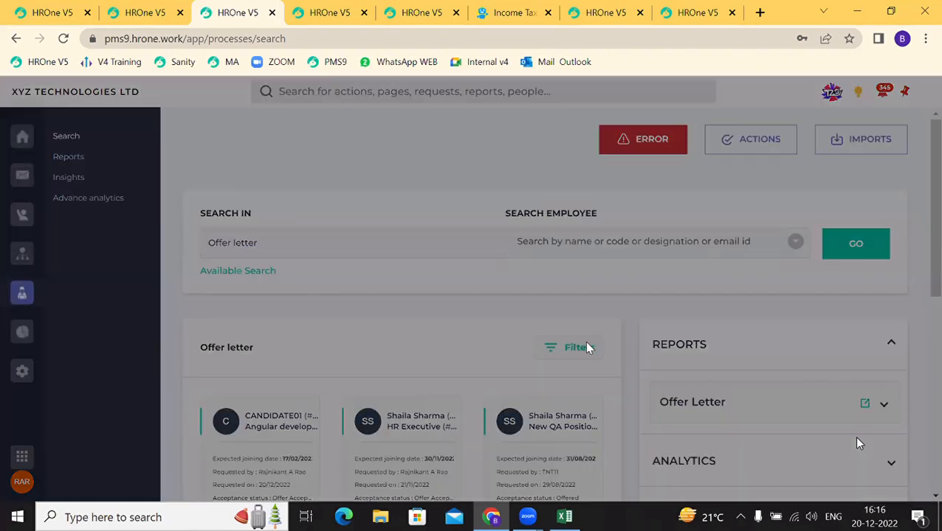
pyautogui.click(682, 161)
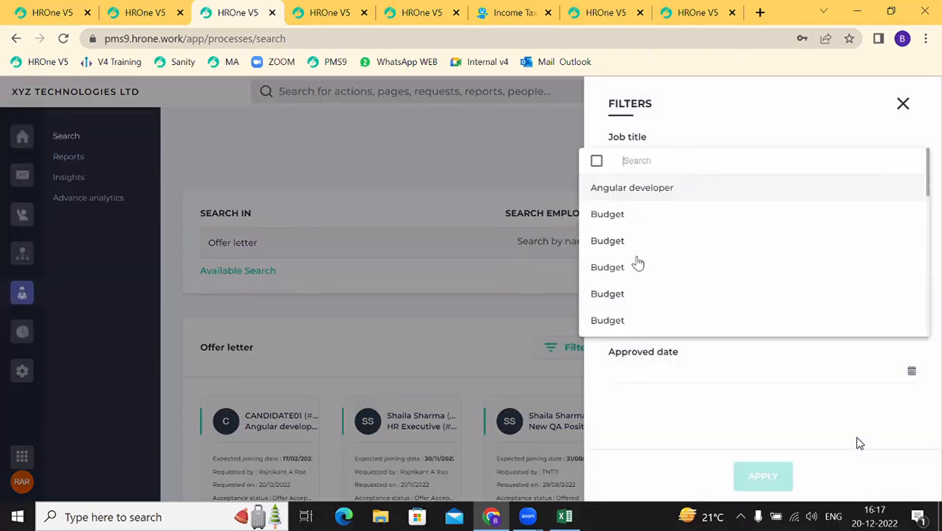
pyautogui.click(538, 188)
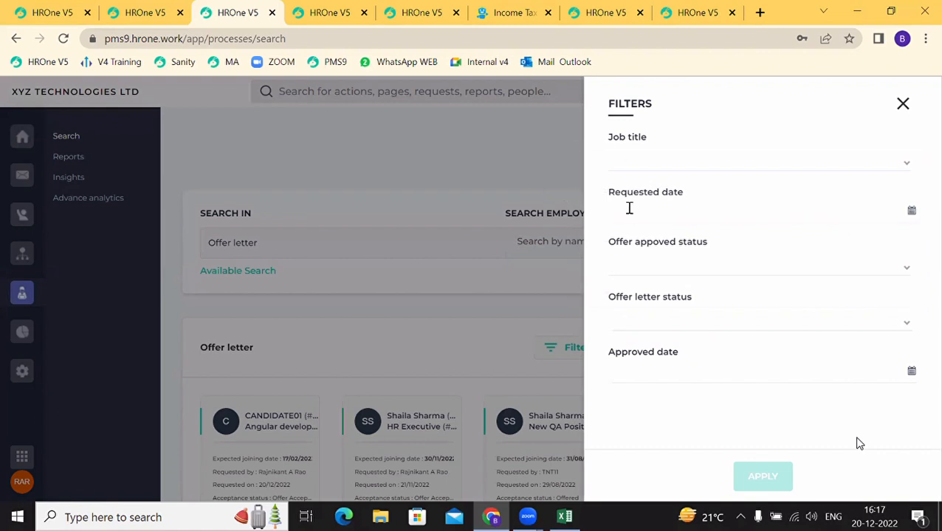
pyautogui.click(668, 317)
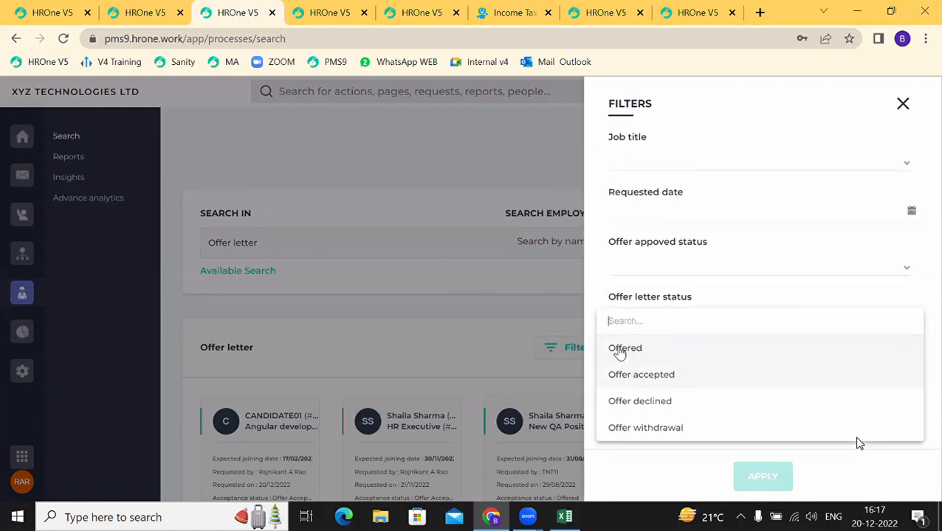
pyautogui.click(647, 264)
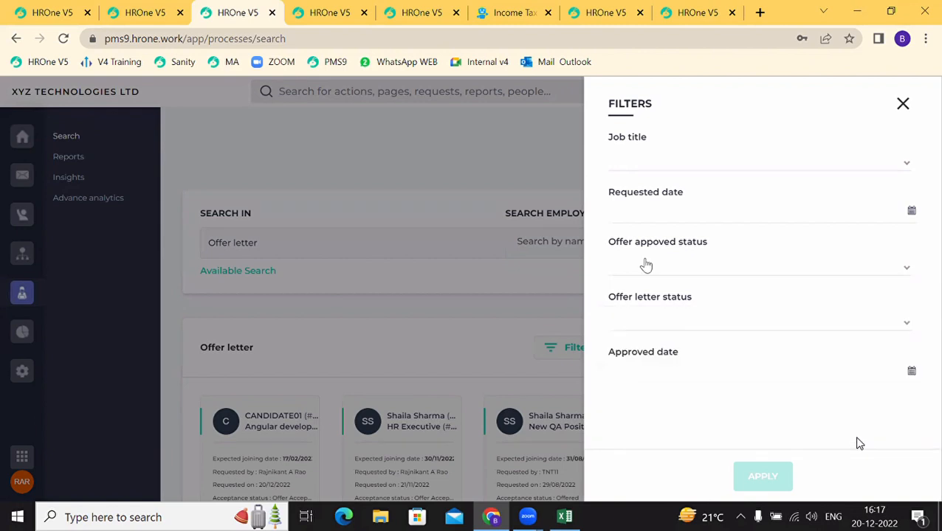
pyautogui.click(647, 264)
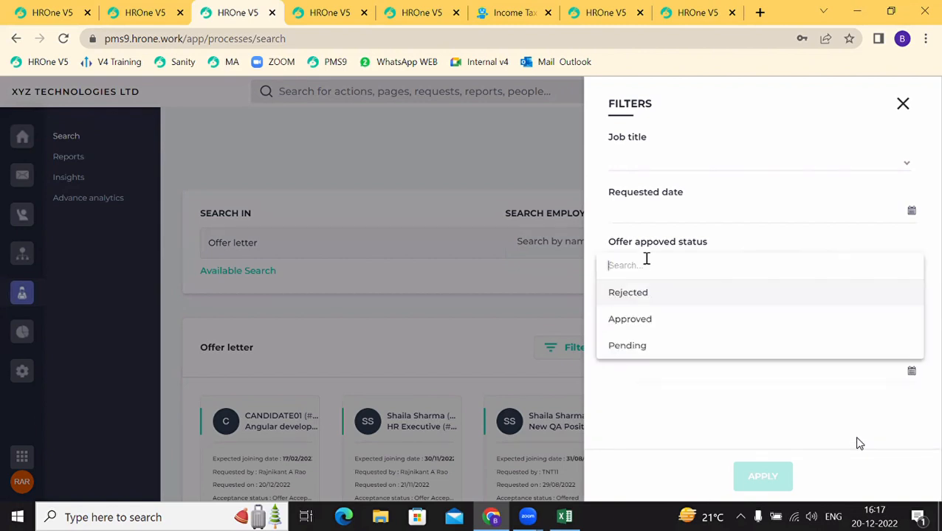
pyautogui.click(626, 349)
pyautogui.click(790, 487)
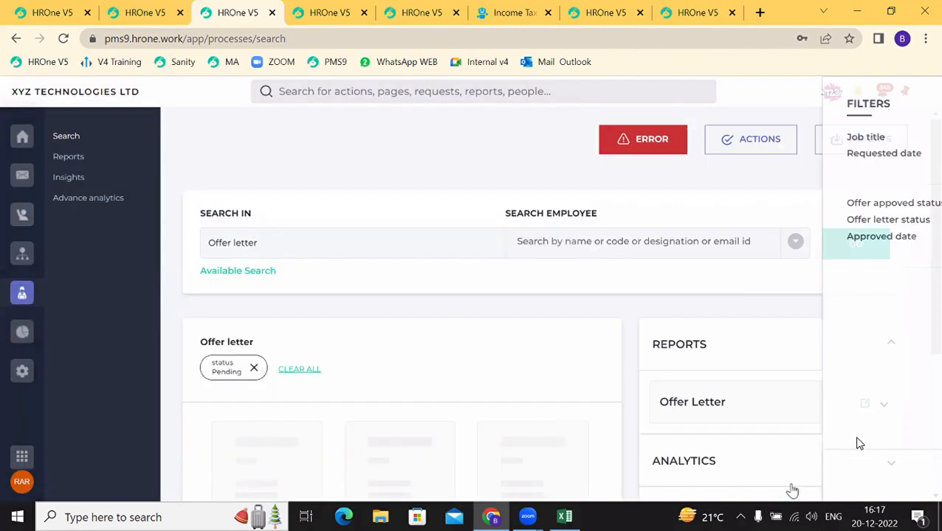
# Step: View the second offer's approval workflow, cancel a reminder to the approver, and close it
pyautogui.scroll(-2, 414, 410)
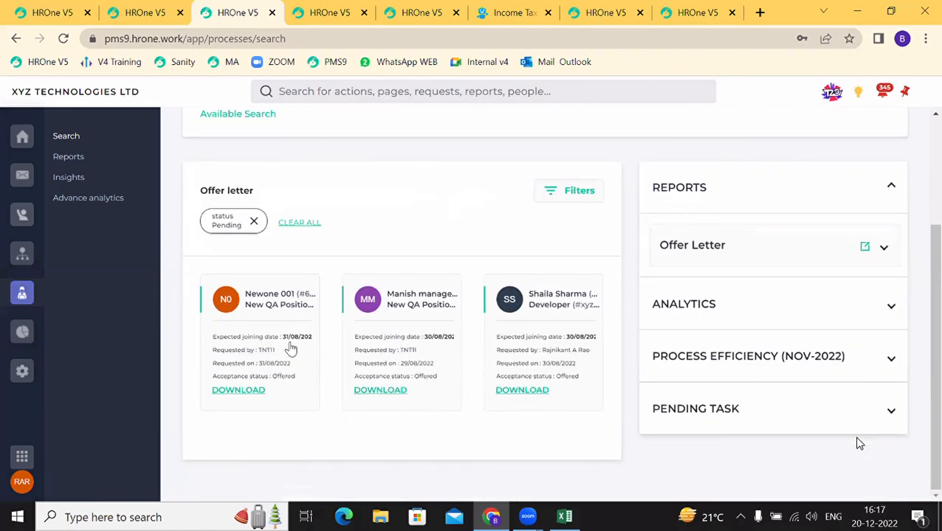
pyautogui.click(364, 347)
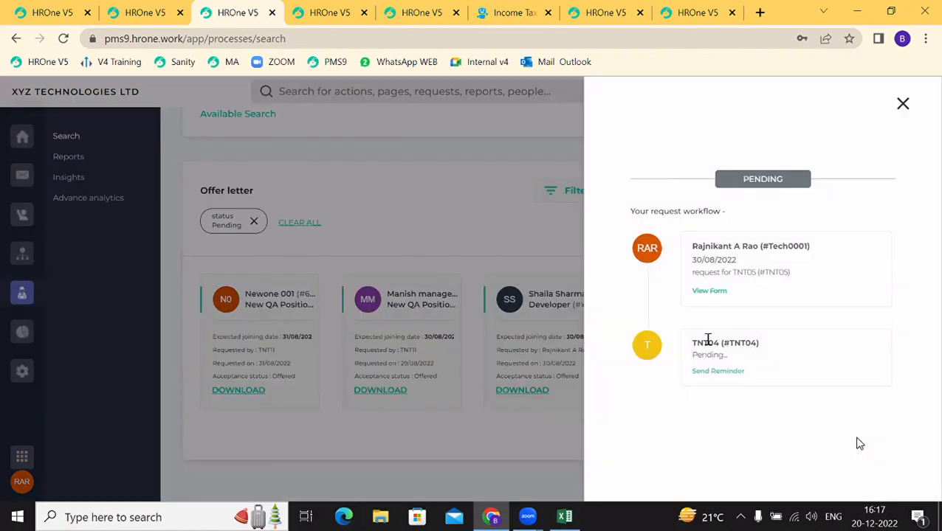
pyautogui.click(713, 371)
pyautogui.click(460, 345)
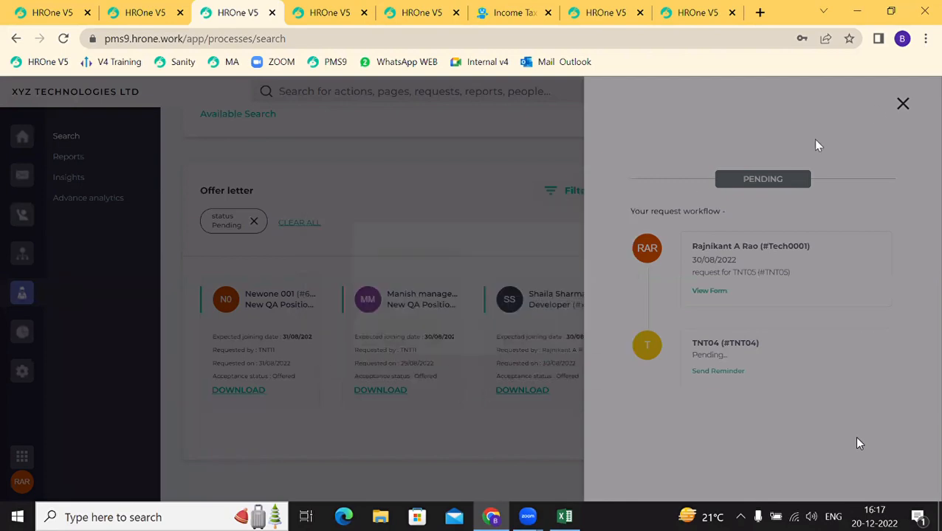
pyautogui.click(904, 120)
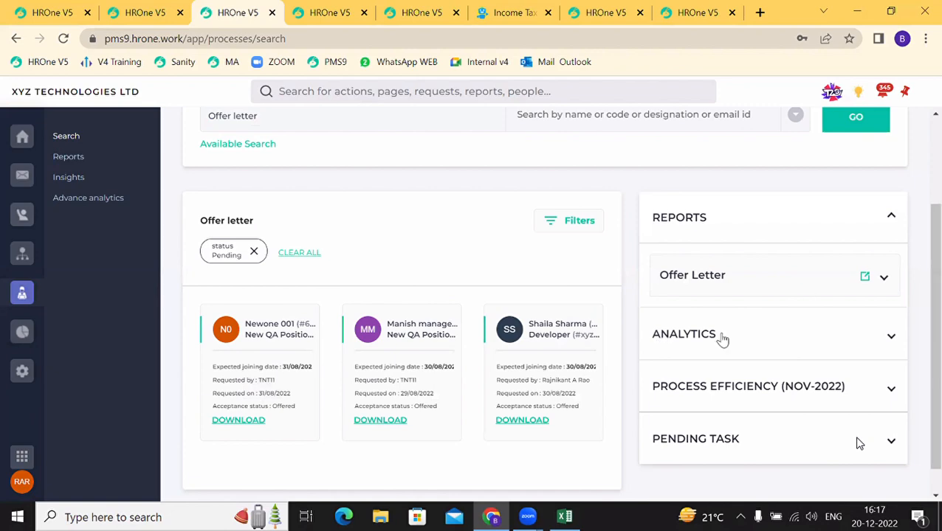
pyautogui.scroll(3, 317, 265)
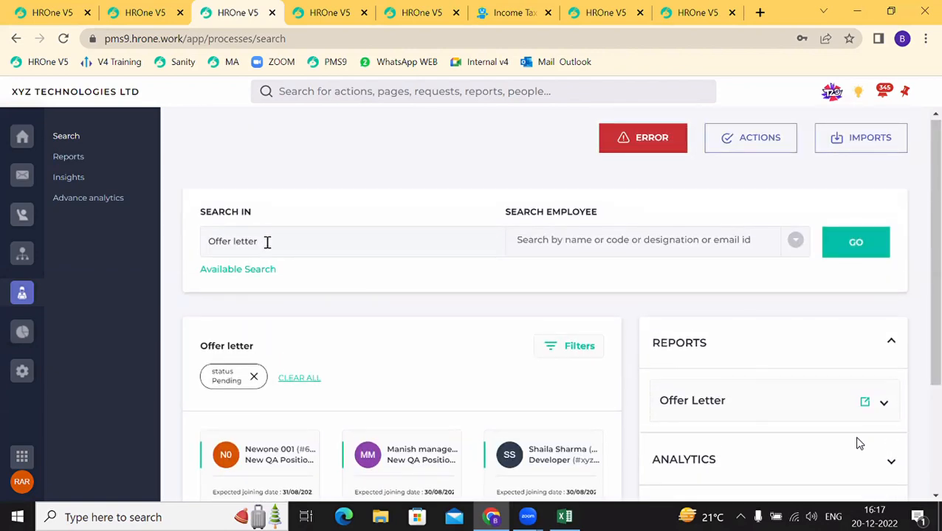
# Step: Run the process search with Position assigned as the search area
pyautogui.click(269, 278)
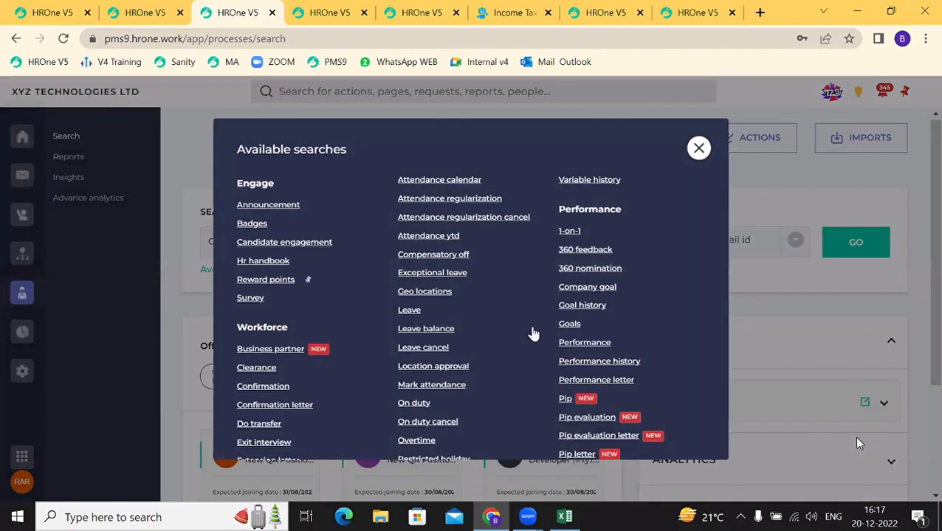
pyautogui.scroll(-10, 546, 340)
pyautogui.click(585, 372)
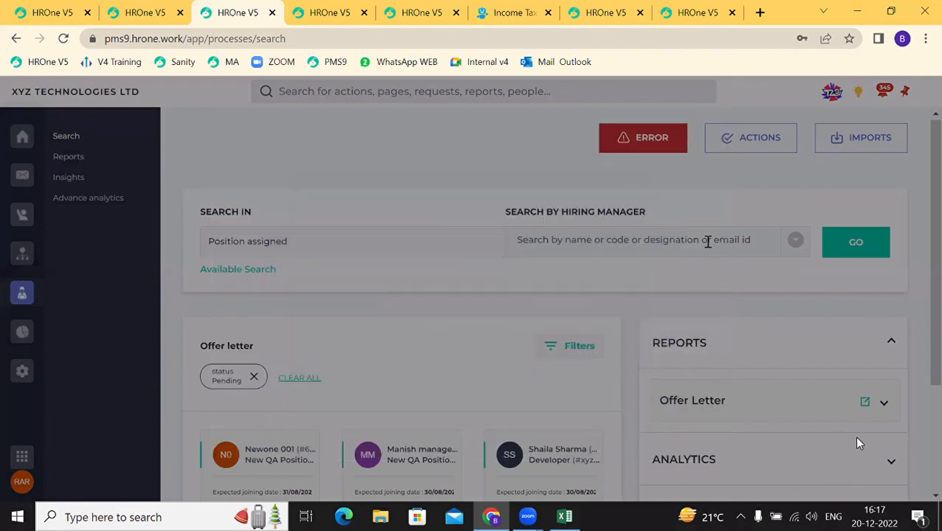
pyautogui.click(833, 249)
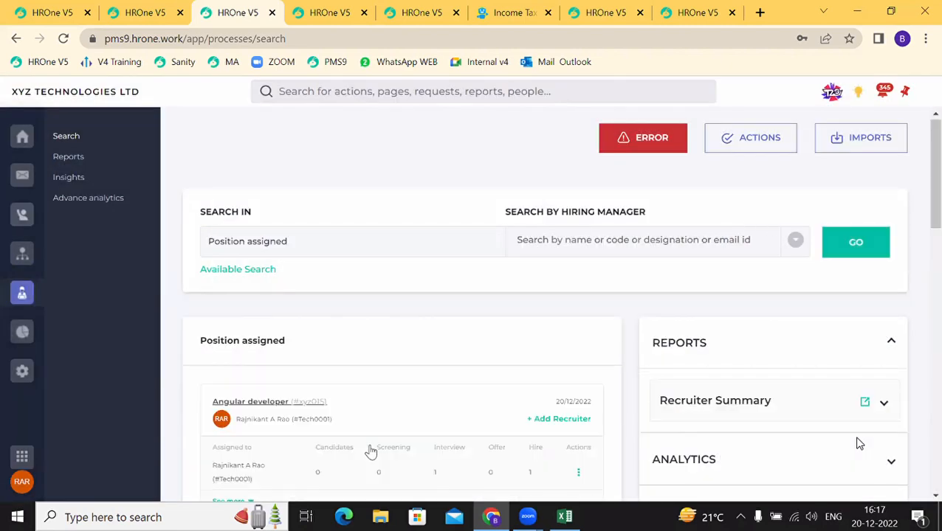
pyautogui.scroll(-1, 372, 451)
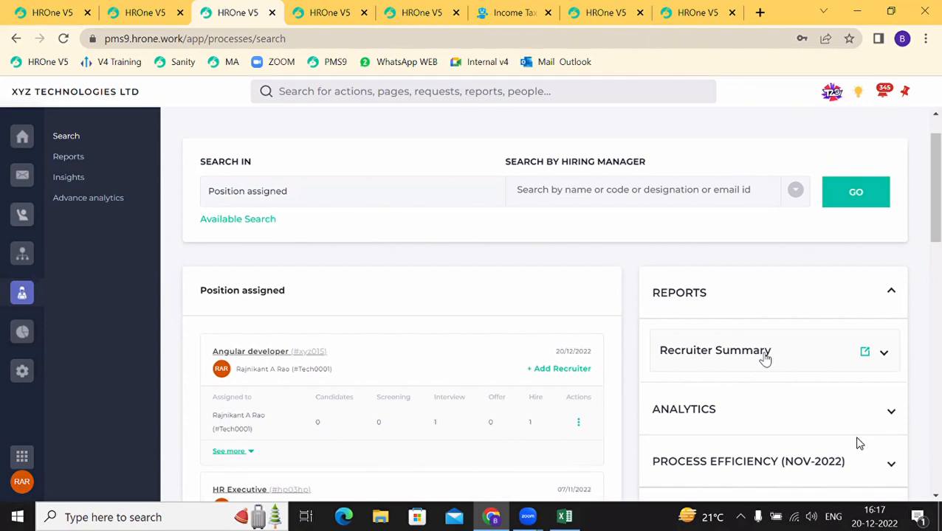
pyautogui.scroll(-1, 323, 421)
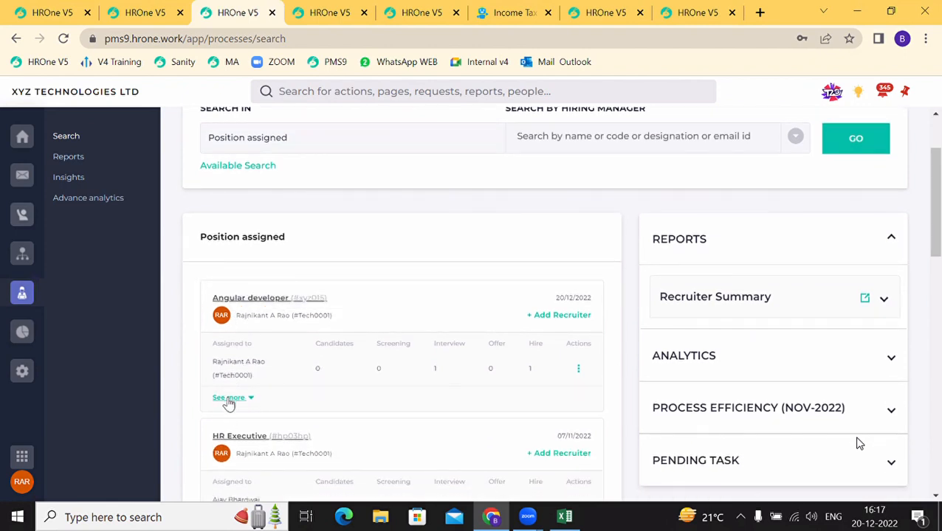
# Step: Show all three Angular developer assignees and expand the empty Analytics section
pyautogui.click(229, 399)
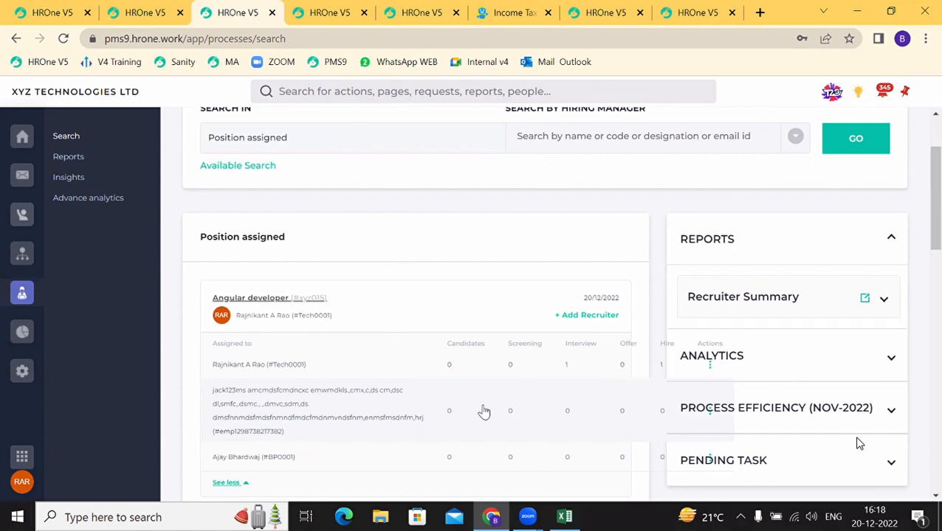
pyautogui.scroll(-3, 483, 411)
pyautogui.scroll(1, 484, 411)
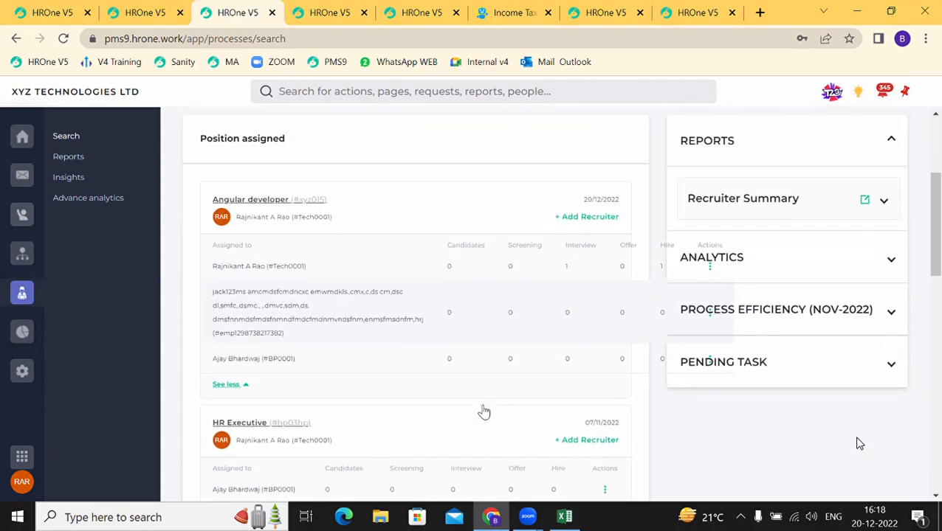
pyautogui.scroll(-1, 484, 411)
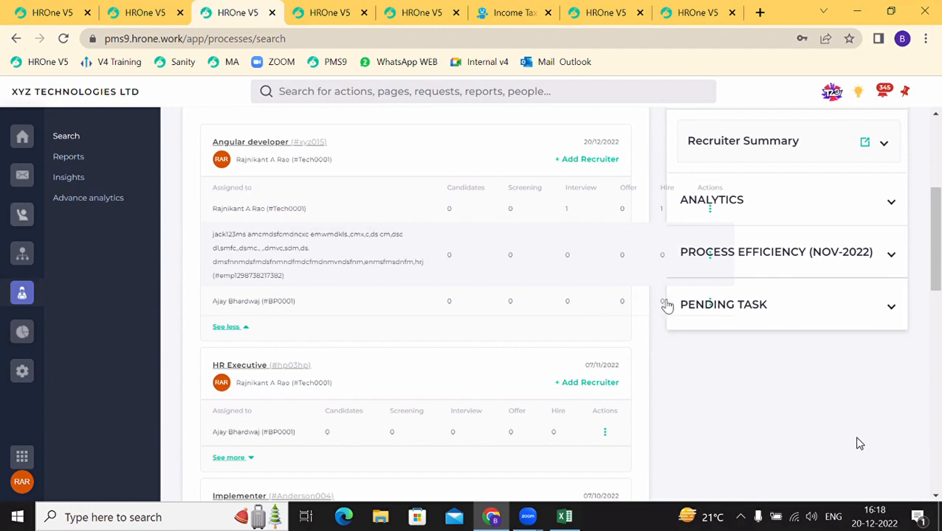
pyautogui.click(710, 212)
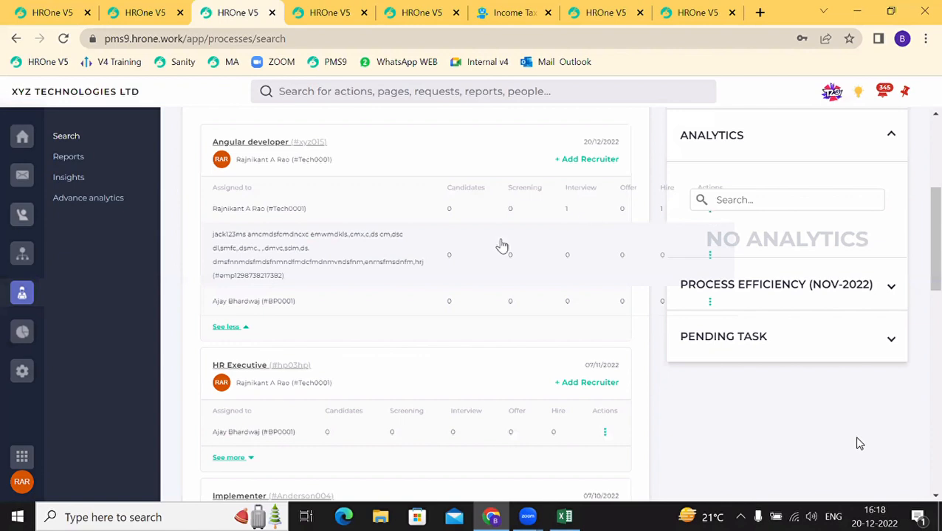
pyautogui.doubleClick(232, 329)
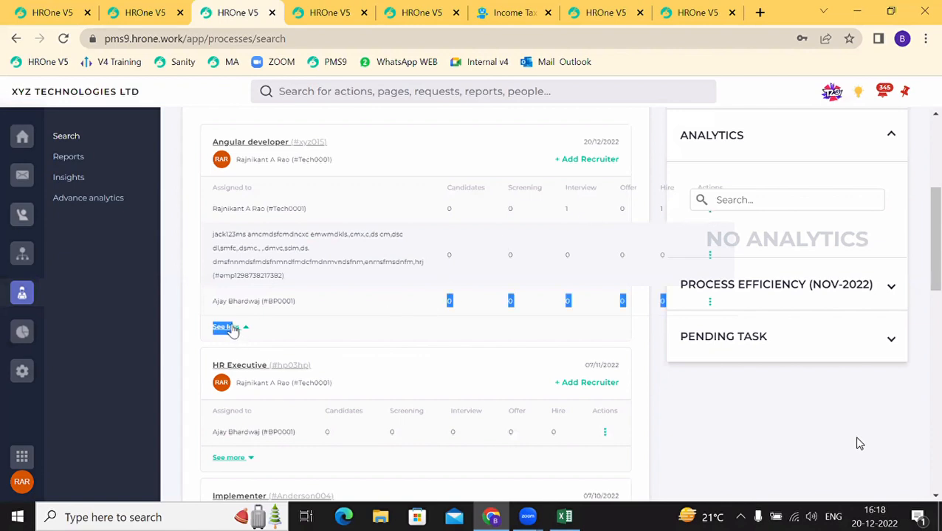
# Step: Edit the Angular developer recruiter's workload to 3 openings and save
pyautogui.click(580, 215)
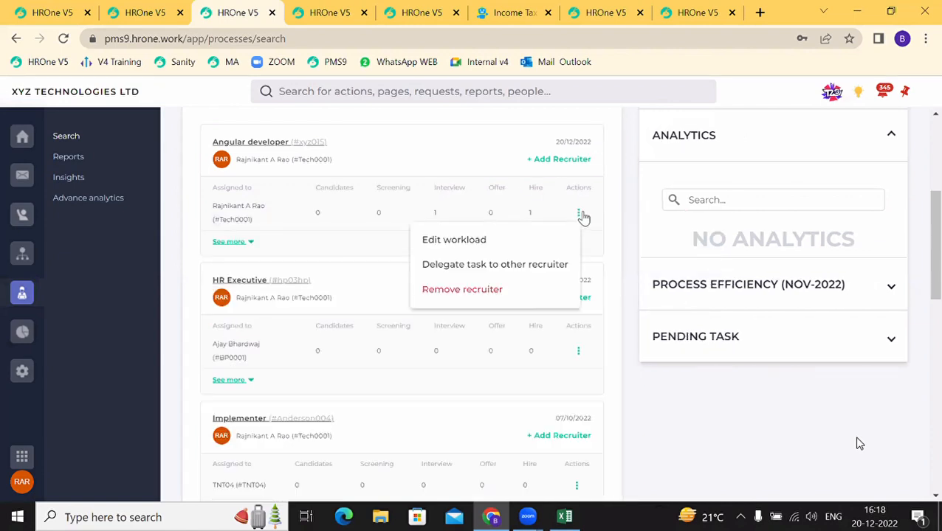
pyautogui.click(458, 242)
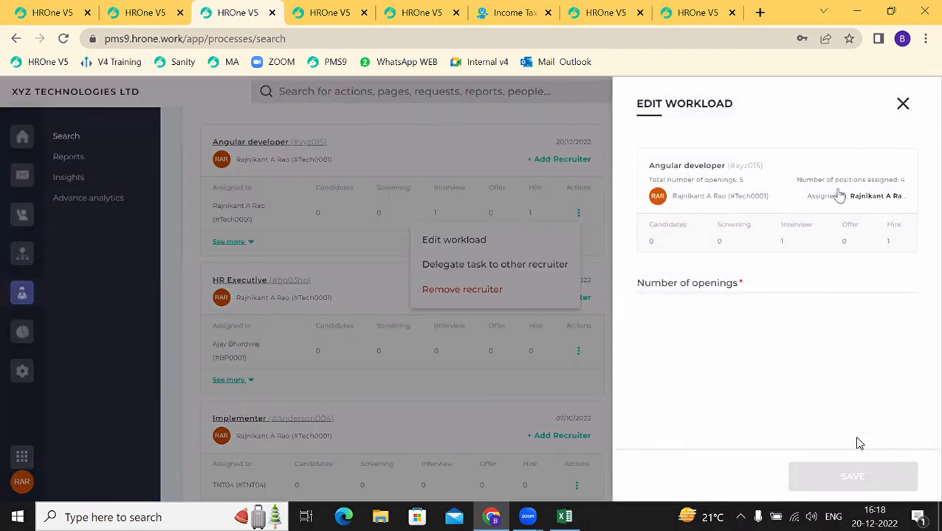
pyautogui.click(655, 286)
pyautogui.write('3')
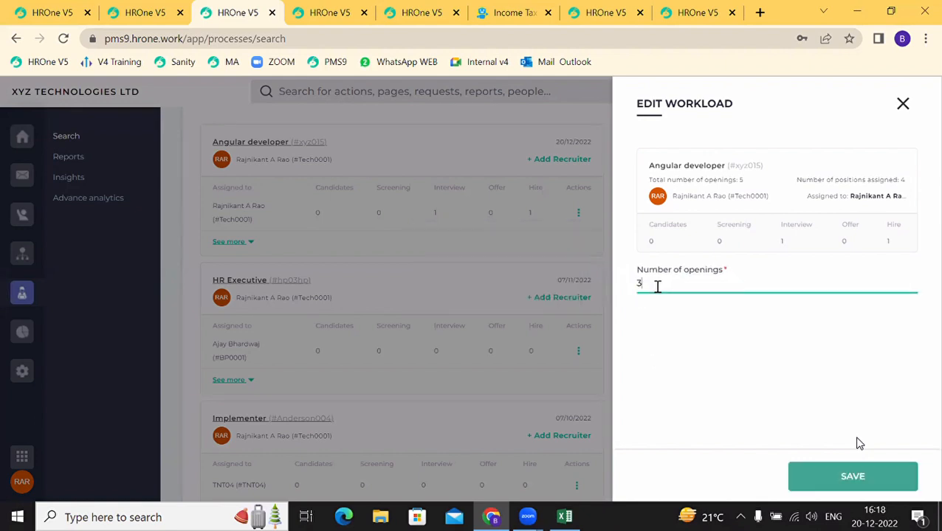
pyautogui.click(878, 489)
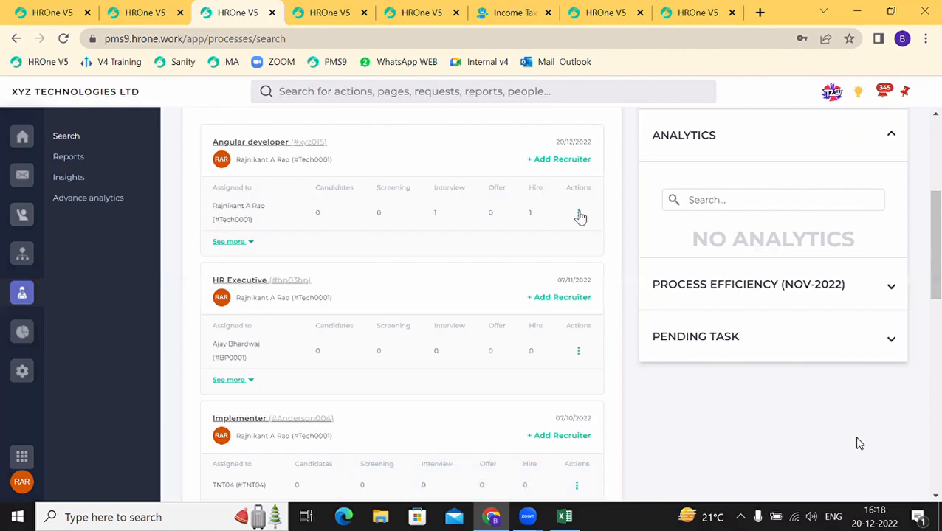
# Step: Open Delegate task for the Angular developer recruiter, toggle generate offer, and close without saving
pyautogui.click(579, 214)
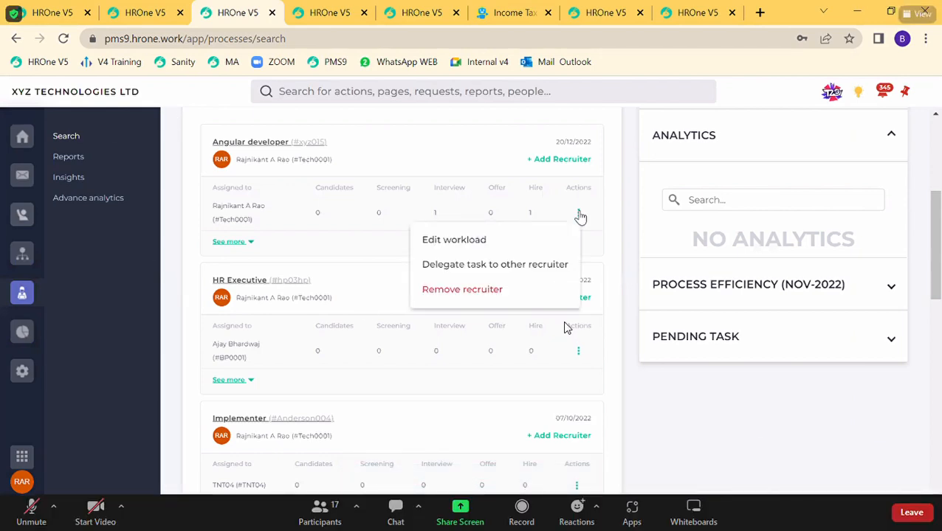
pyautogui.click(464, 266)
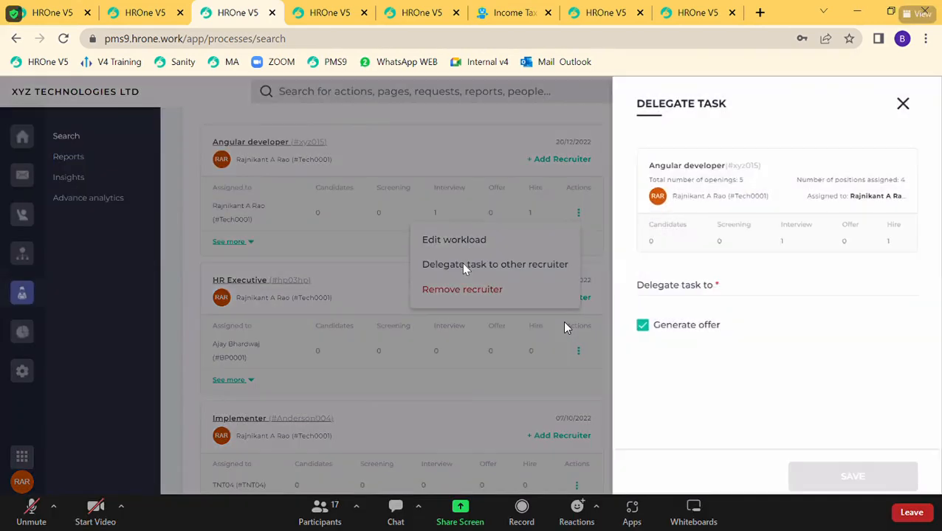
pyautogui.click(669, 293)
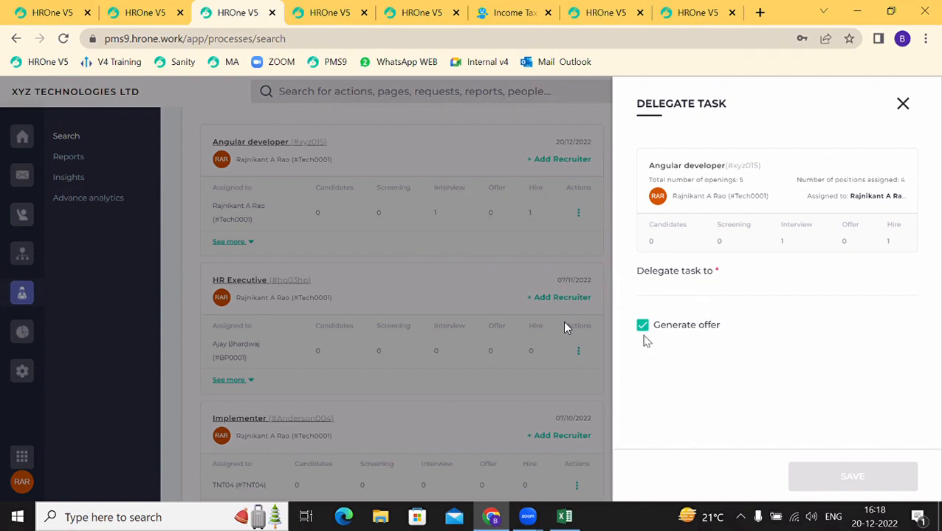
pyautogui.click(644, 330)
pyautogui.click(643, 329)
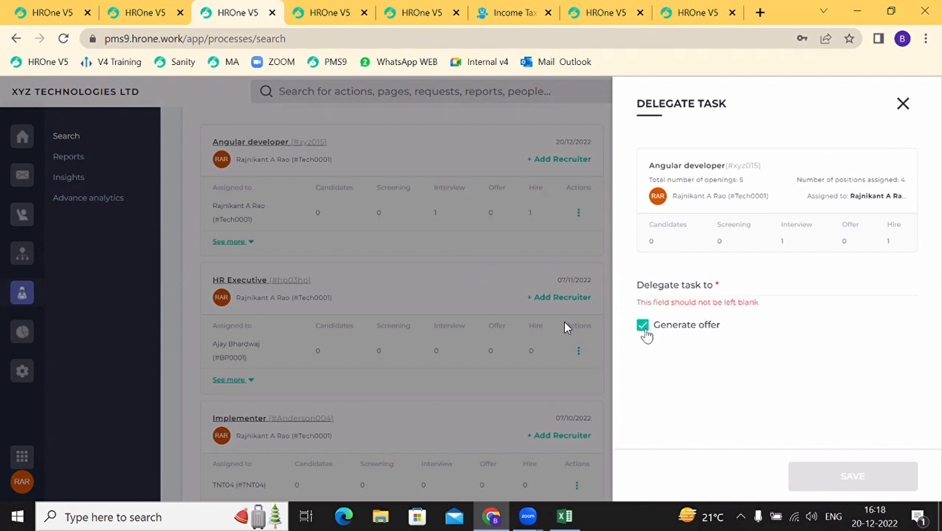
pyautogui.click(902, 105)
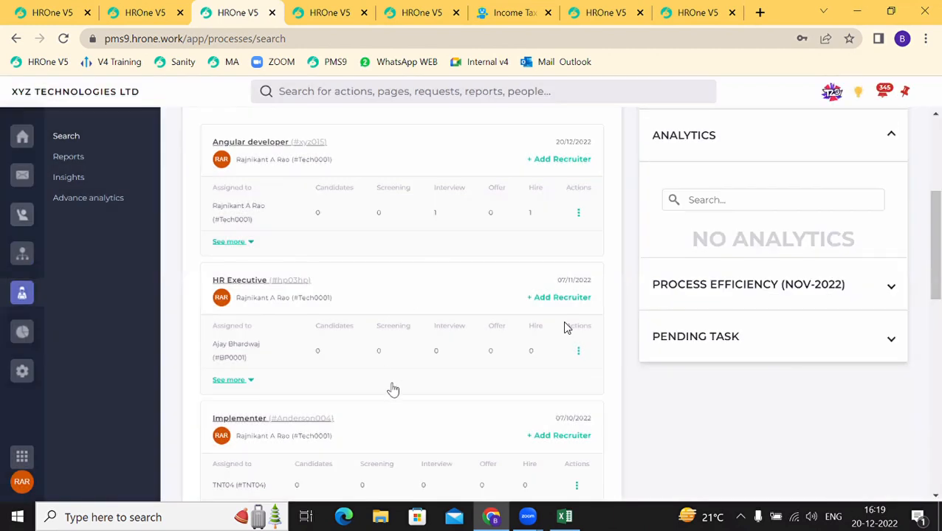
pyautogui.scroll(1, 393, 390)
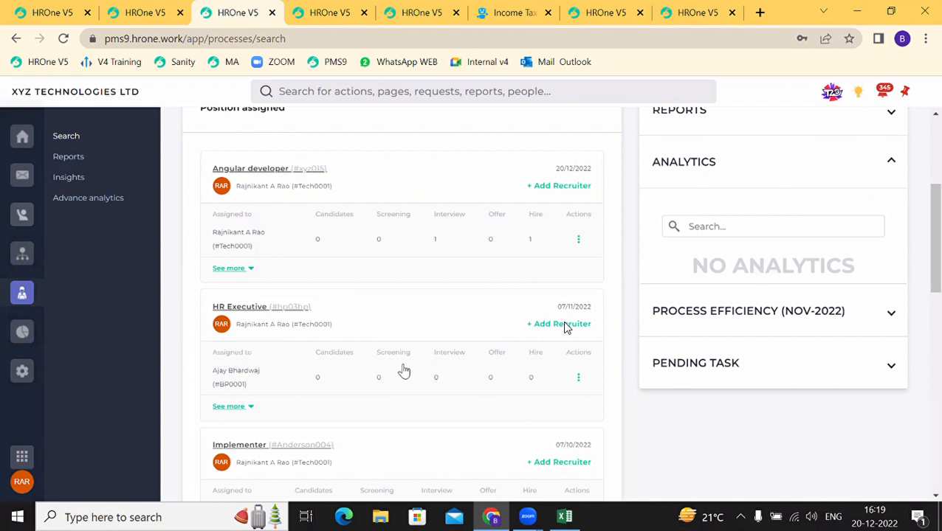
# Step: Attempt to remove the HR Executive position's recruiter and dismiss the not-authorized error
pyautogui.click(578, 379)
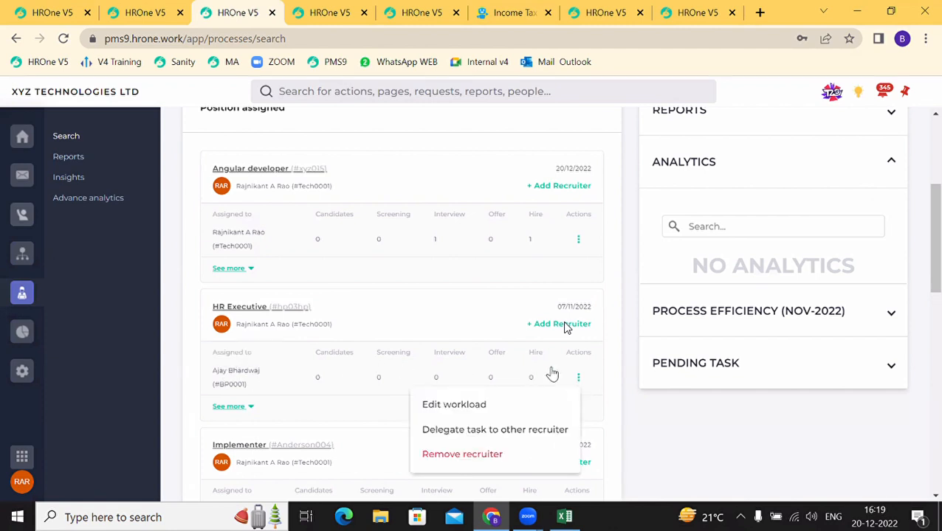
pyautogui.click(461, 456)
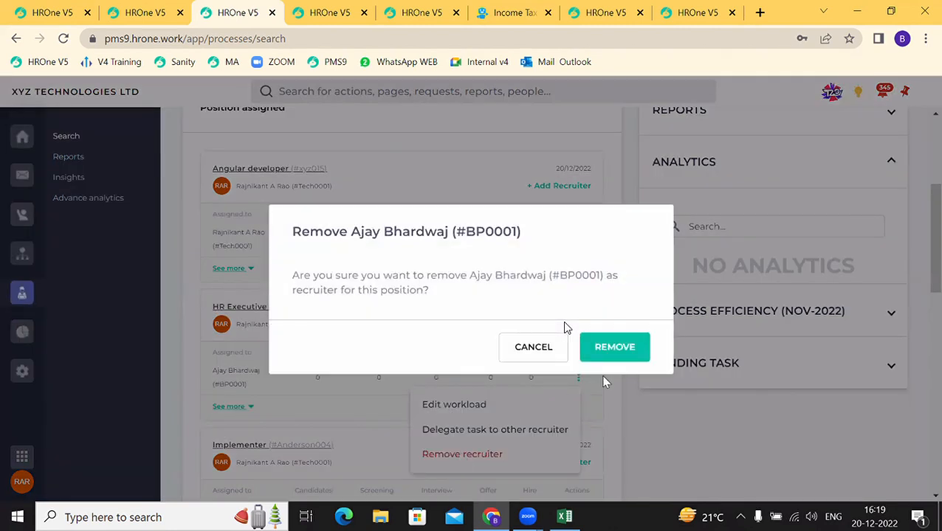
pyautogui.click(605, 355)
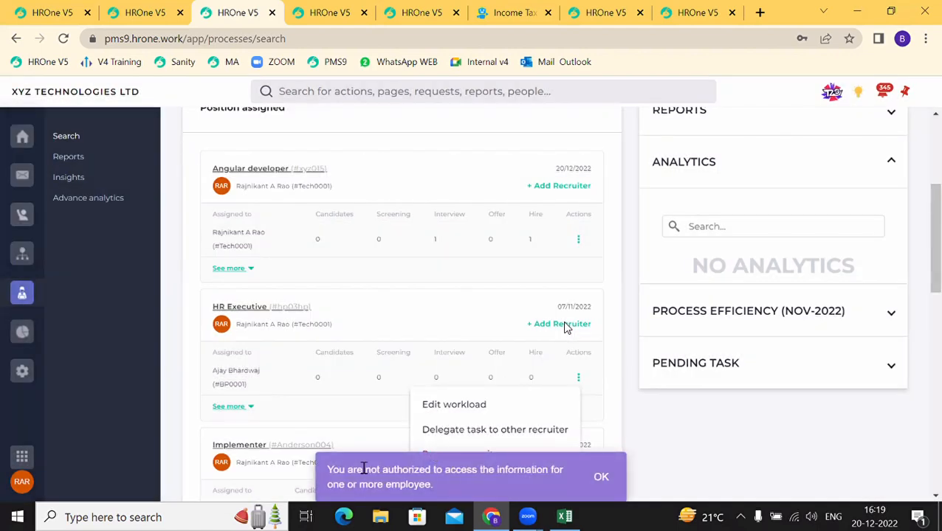
pyautogui.moveTo(359, 473); pyautogui.dragTo(543, 493)
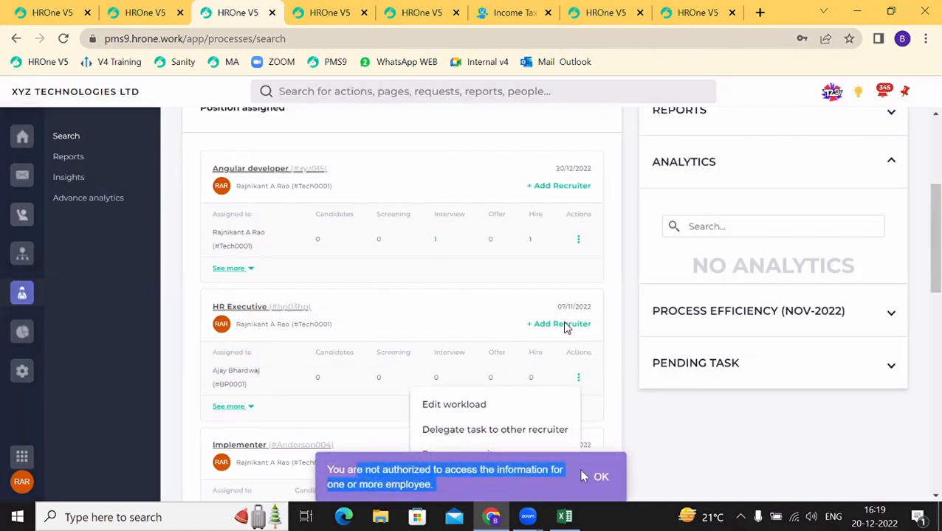
pyautogui.click(611, 487)
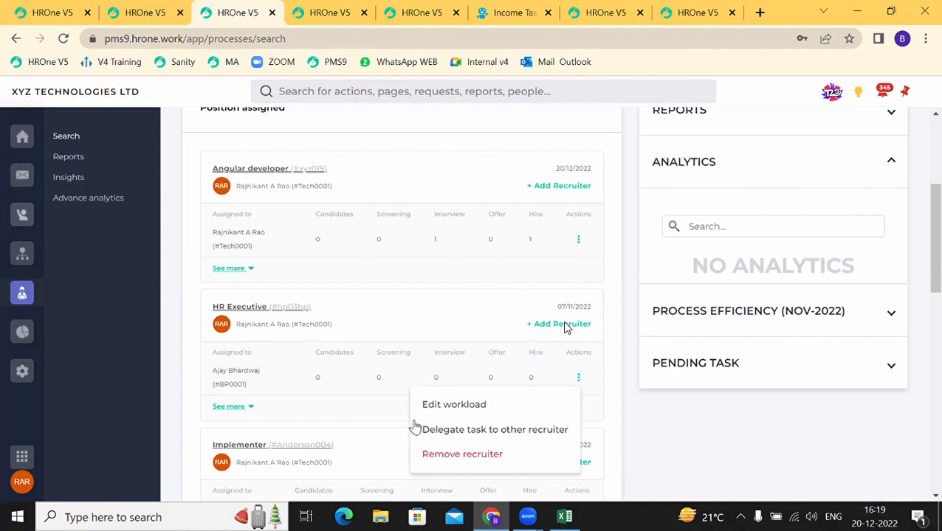
pyautogui.click(579, 376)
pyautogui.scroll(3, 473, 336)
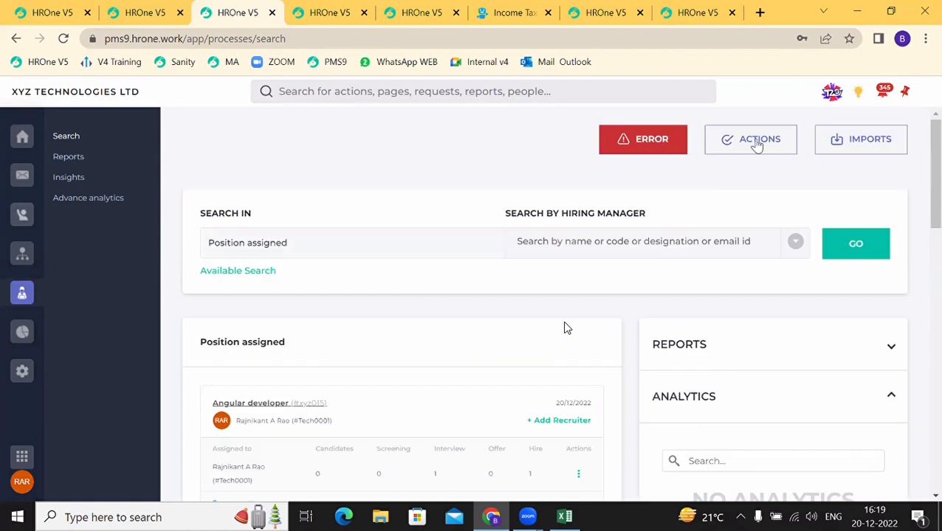
# Step: Under Actions > Recruitment, open the single Add candidate form, then close it unused
pyautogui.click(757, 148)
pyautogui.scroll(-6, 656, 346)
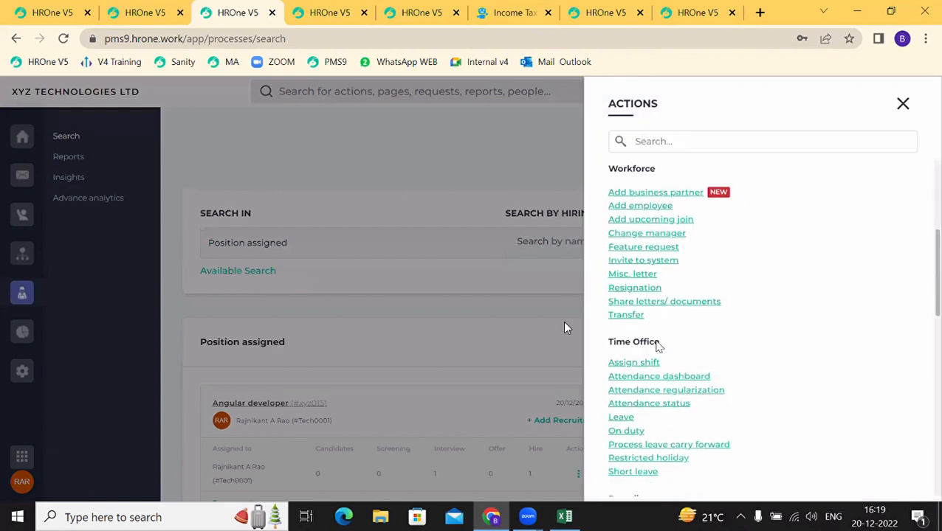
pyautogui.scroll(-7, 656, 347)
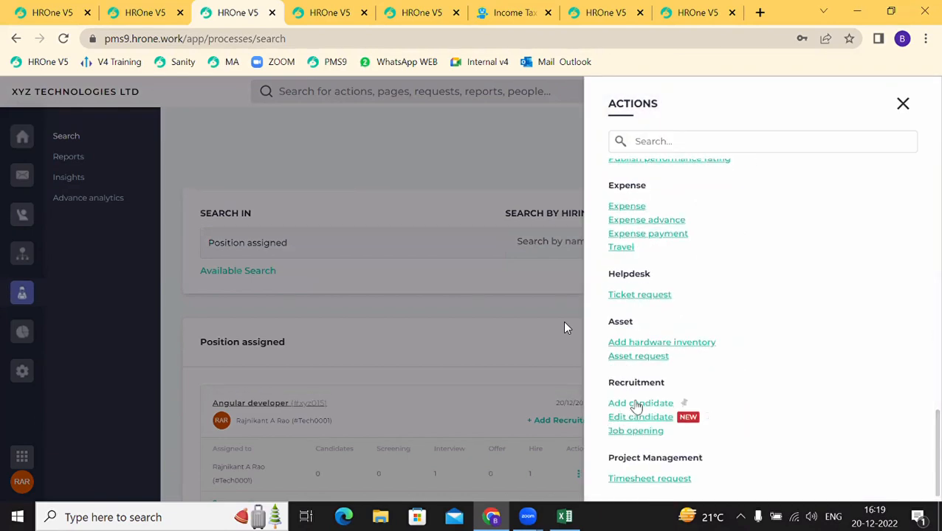
pyautogui.click(638, 403)
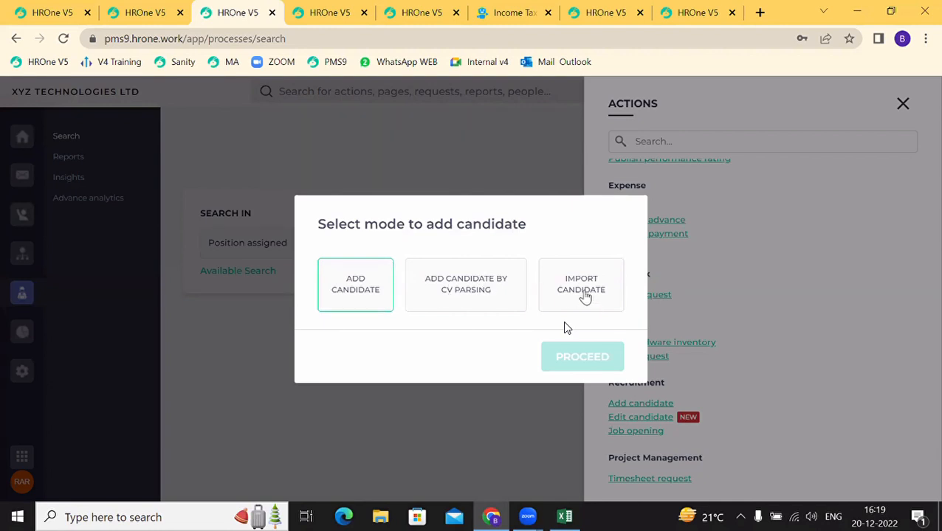
pyautogui.click(585, 297)
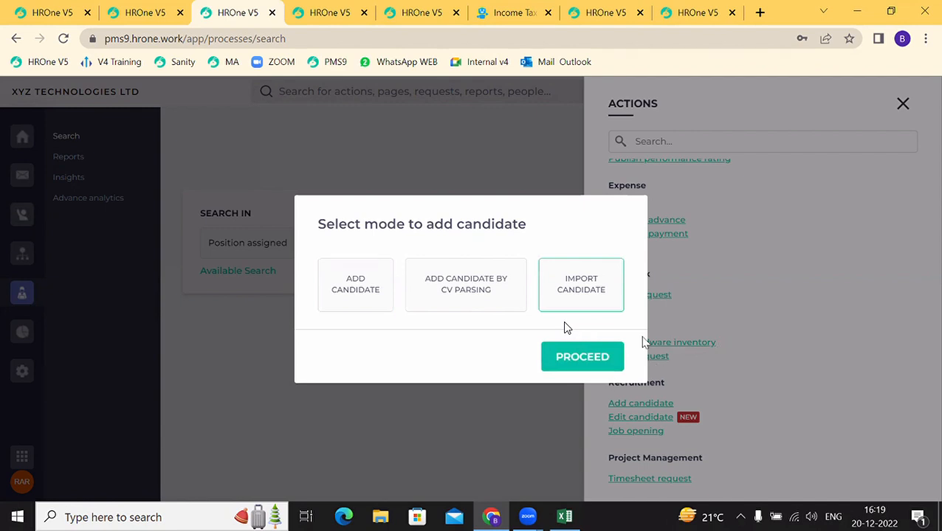
pyautogui.click(346, 283)
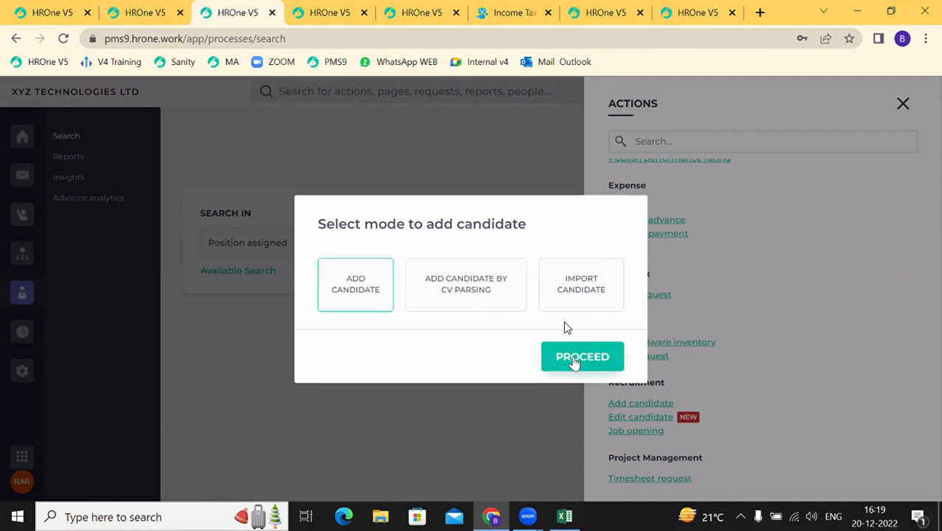
pyautogui.click(574, 360)
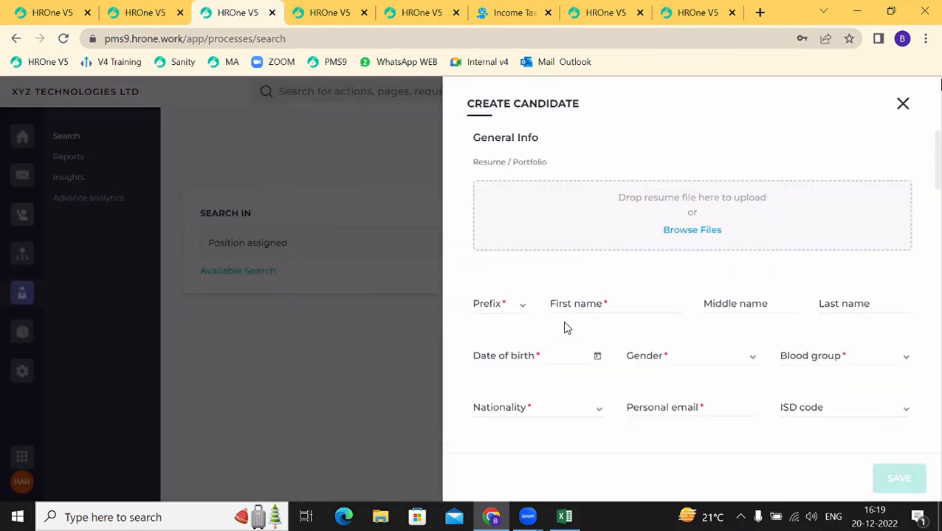
pyautogui.click(901, 105)
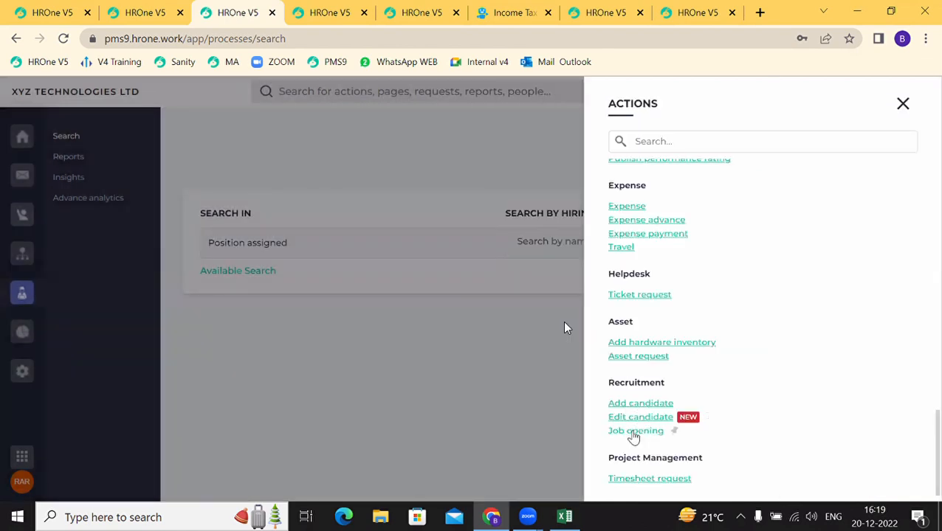
pyautogui.click(628, 419)
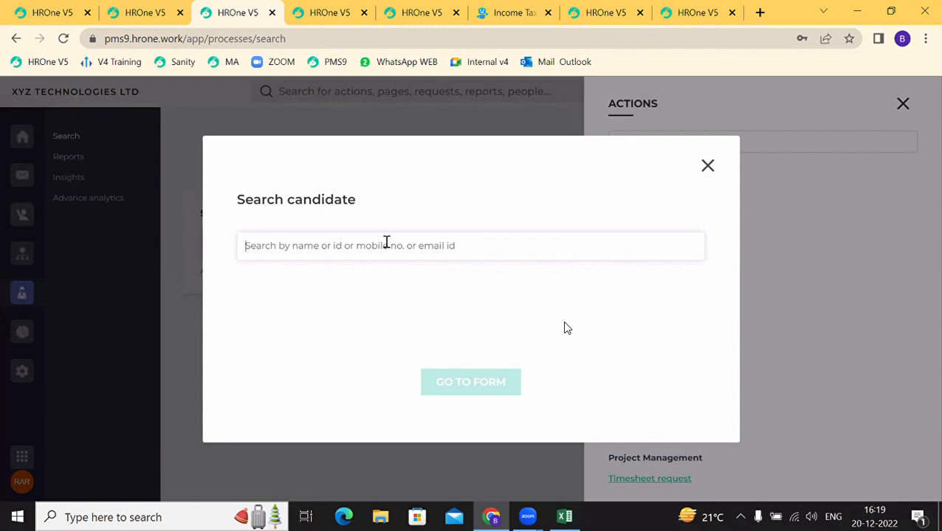
pyautogui.write('kash')
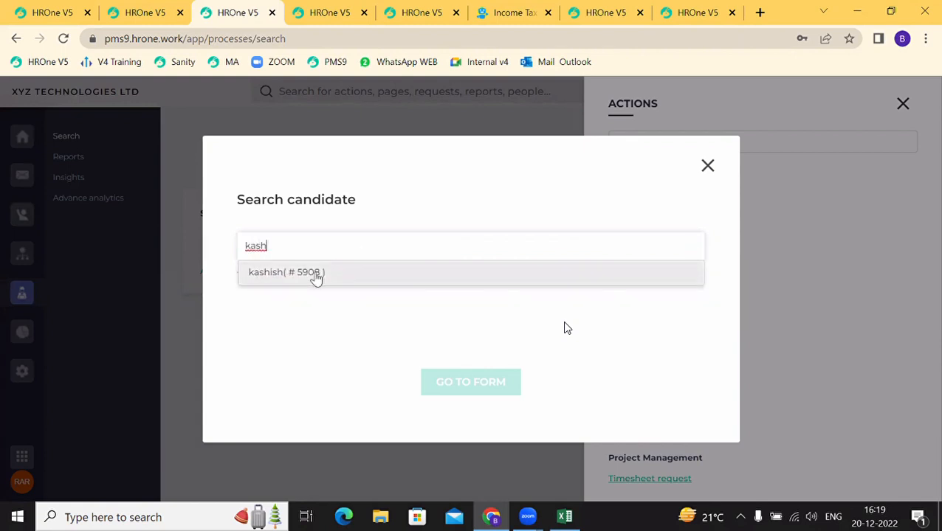
pyautogui.click(316, 278)
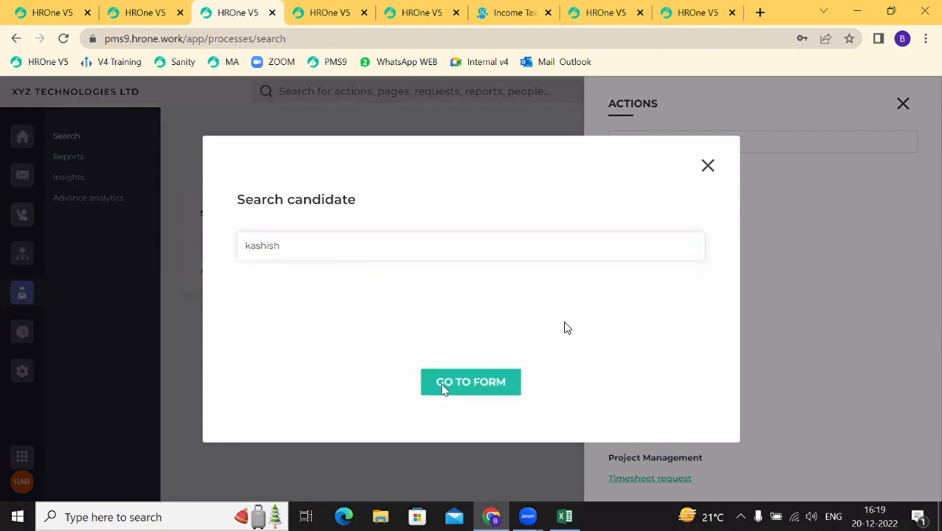
pyautogui.click(443, 389)
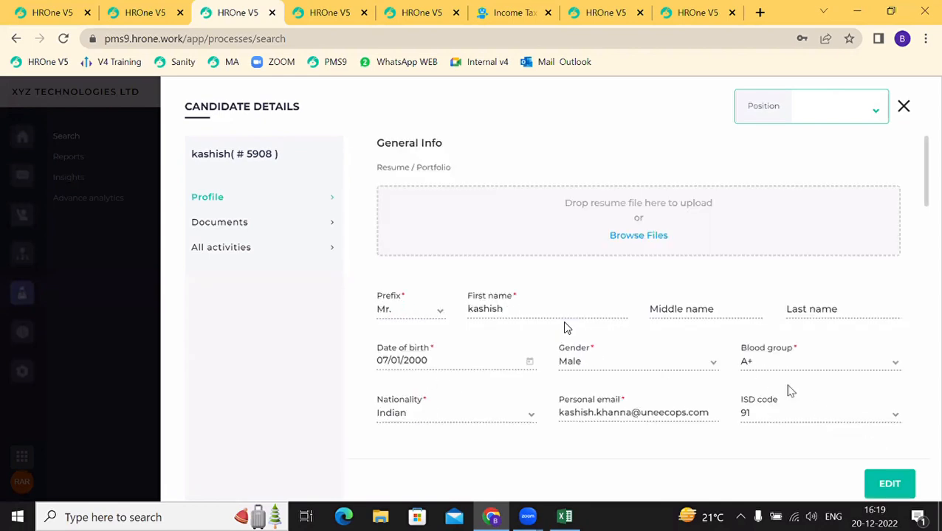
pyautogui.scroll(-4, 567, 328)
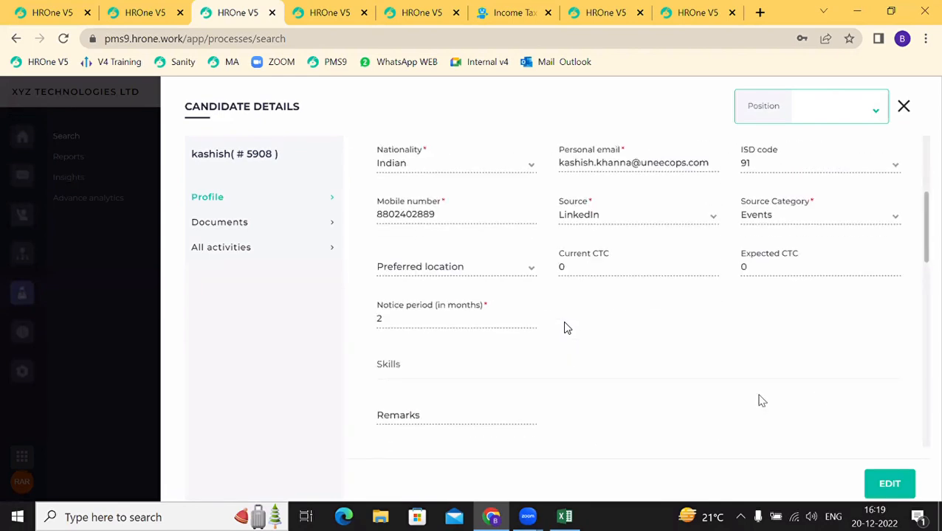
pyautogui.scroll(3, 566, 328)
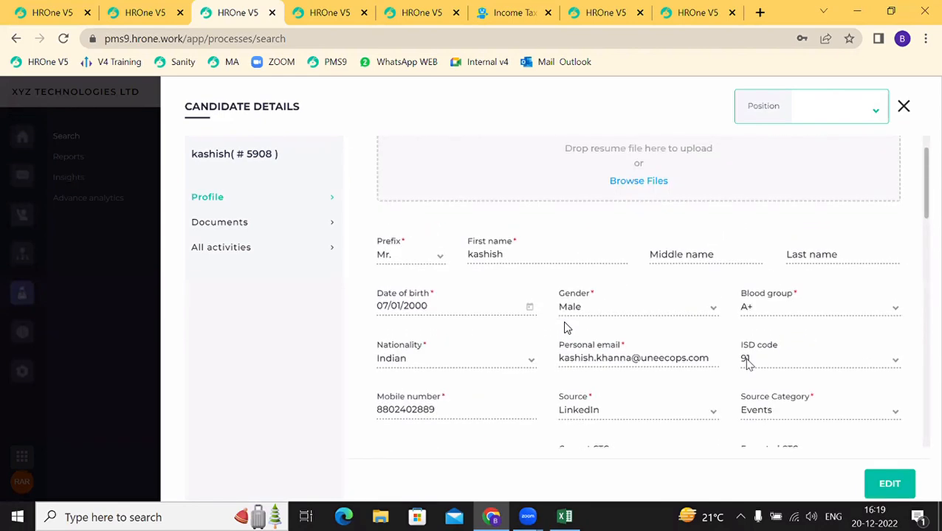
pyautogui.click(224, 248)
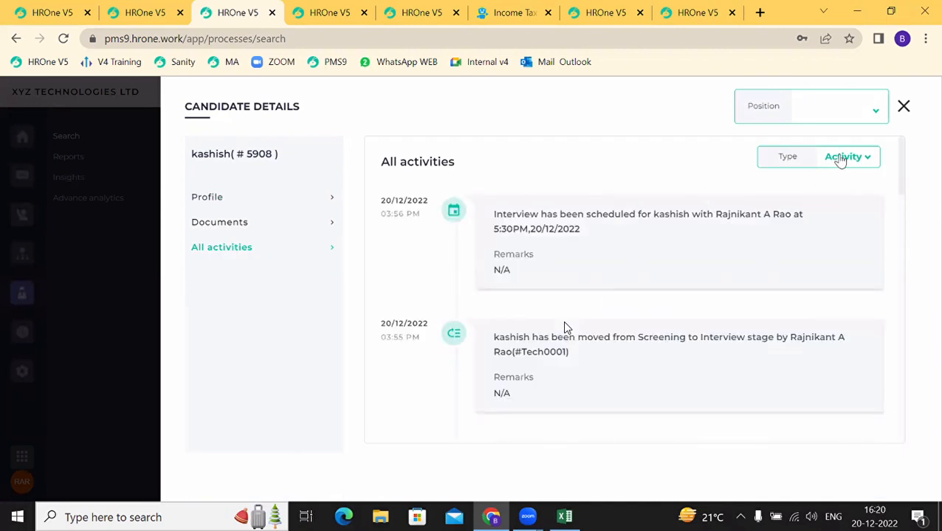
pyautogui.click(841, 157)
pyautogui.click(841, 184)
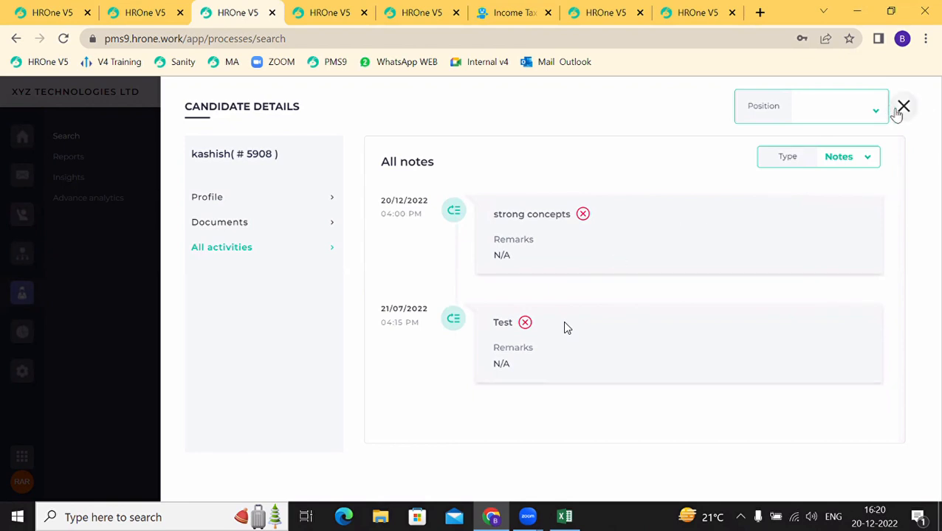
pyautogui.click(901, 108)
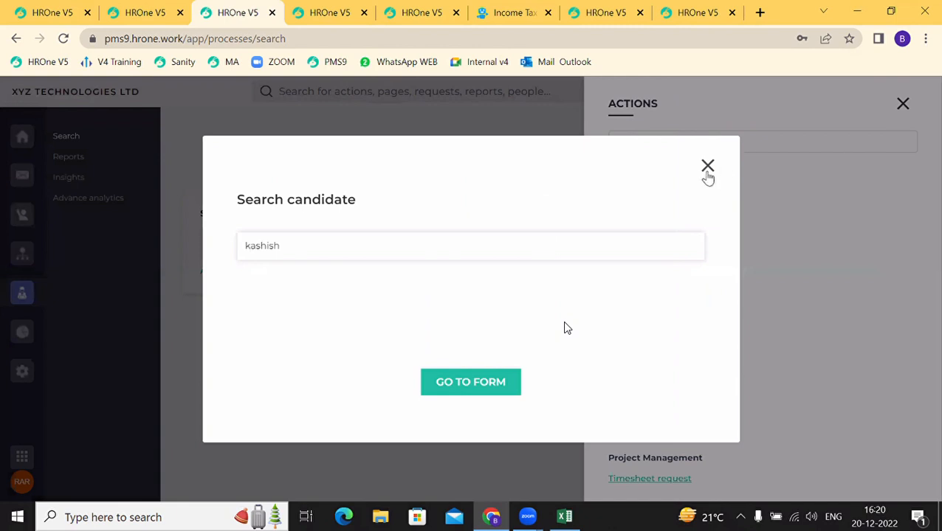
pyautogui.click(708, 167)
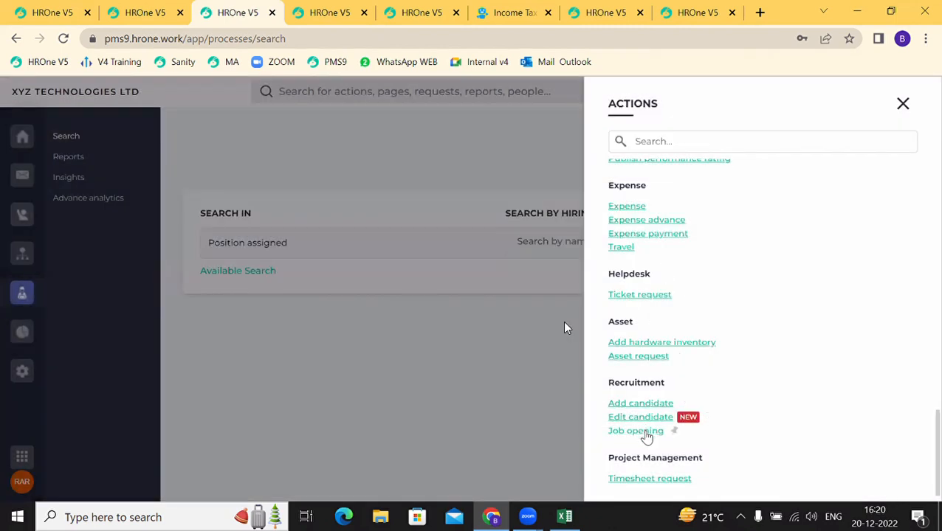
# Step: Start a job opening request for a searched employee, view the request form, then close it
pyautogui.click(636, 431)
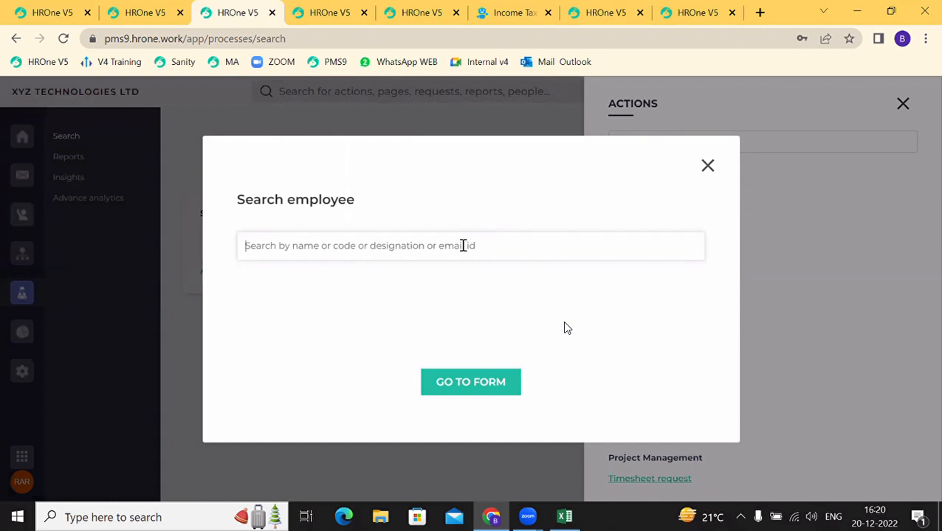
pyautogui.write('an')
pyautogui.scroll(-1, 275, 372)
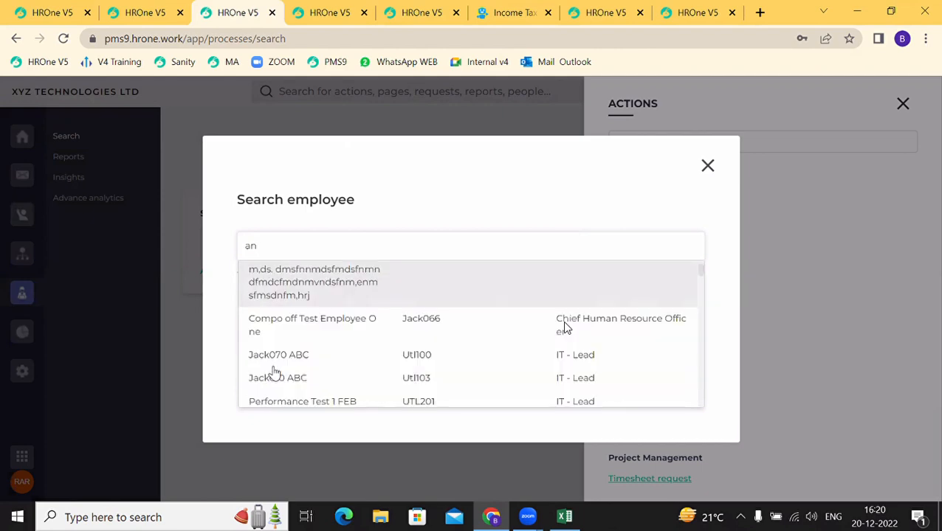
pyautogui.scroll(-1, 273, 373)
pyautogui.click(273, 351)
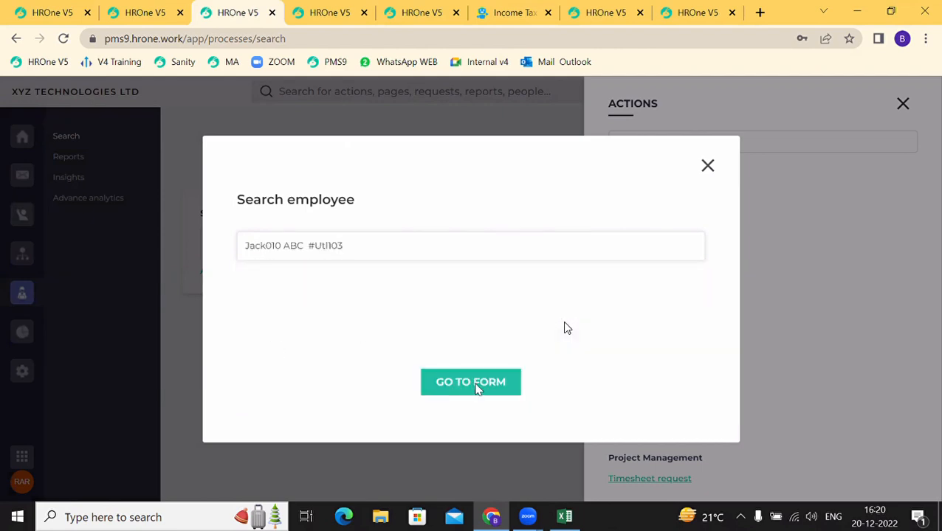
pyautogui.click(476, 389)
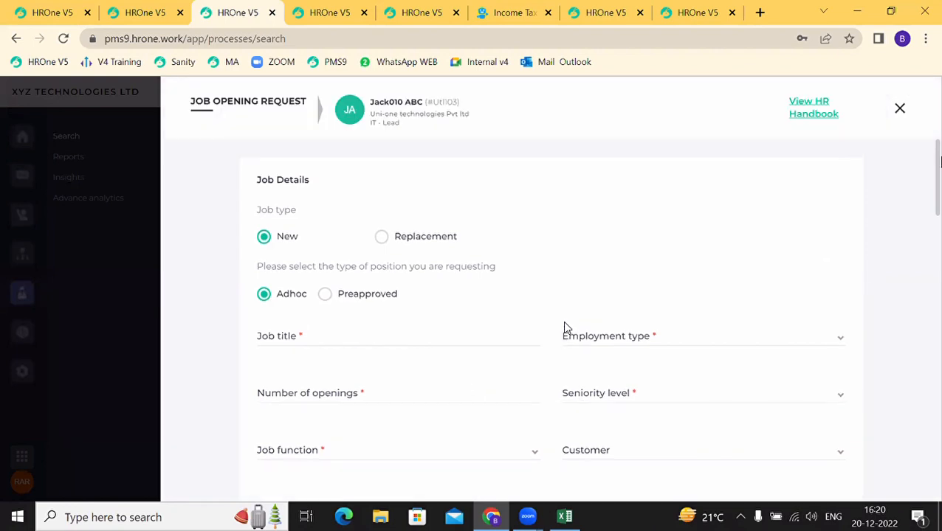
pyautogui.click(900, 110)
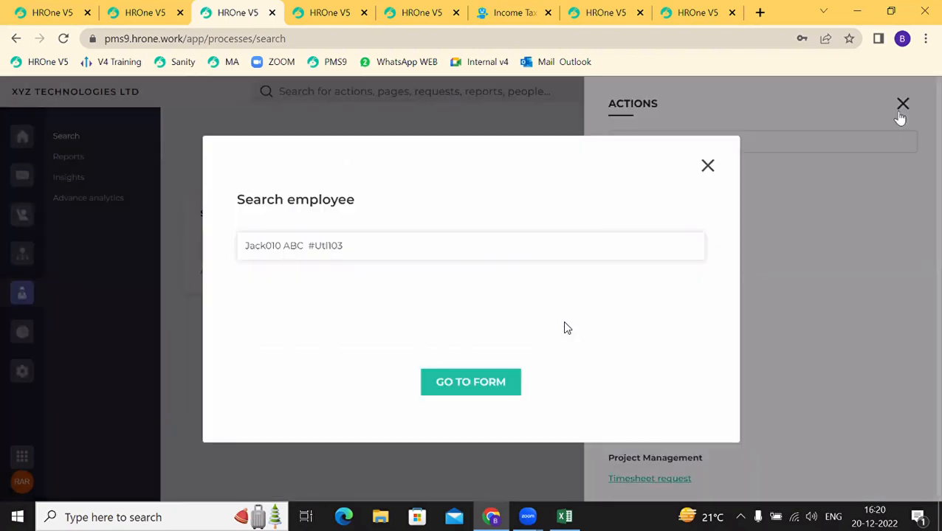
pyautogui.click(710, 166)
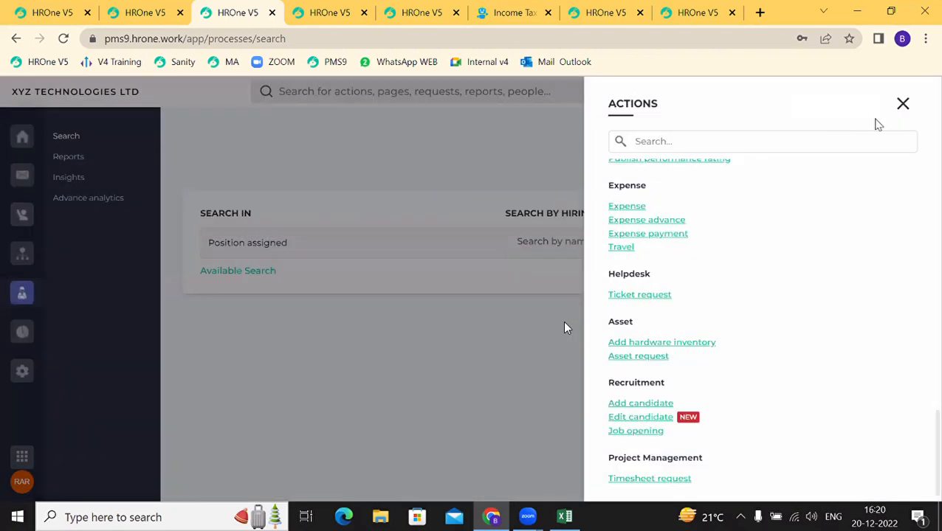
# Step: Close Actions, browse the Imports list down to Candidate details, then go to Reports
pyautogui.click(902, 105)
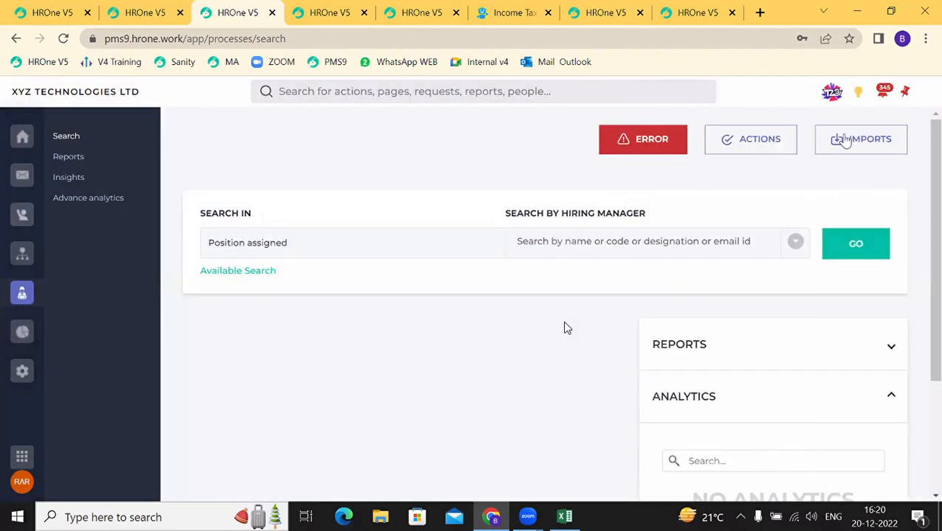
pyautogui.click(845, 142)
pyautogui.scroll(-10, 718, 318)
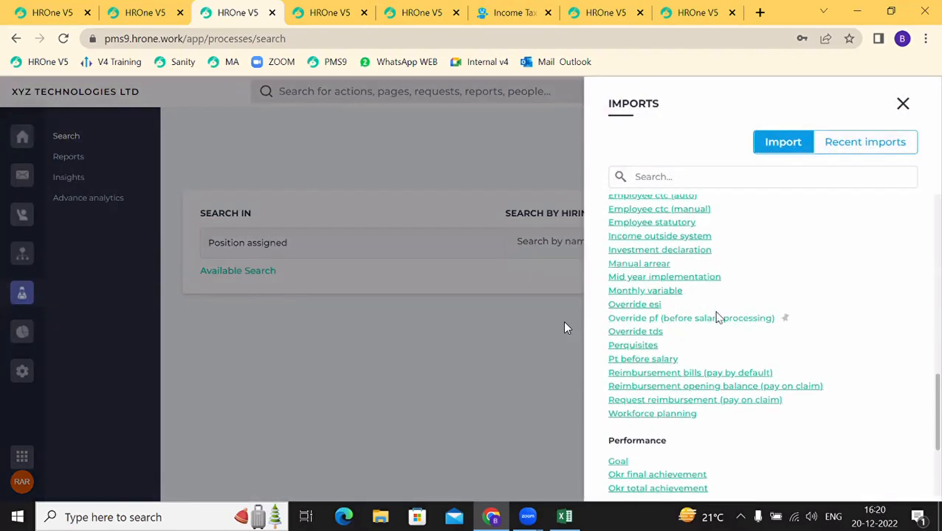
pyautogui.scroll(-3, 718, 317)
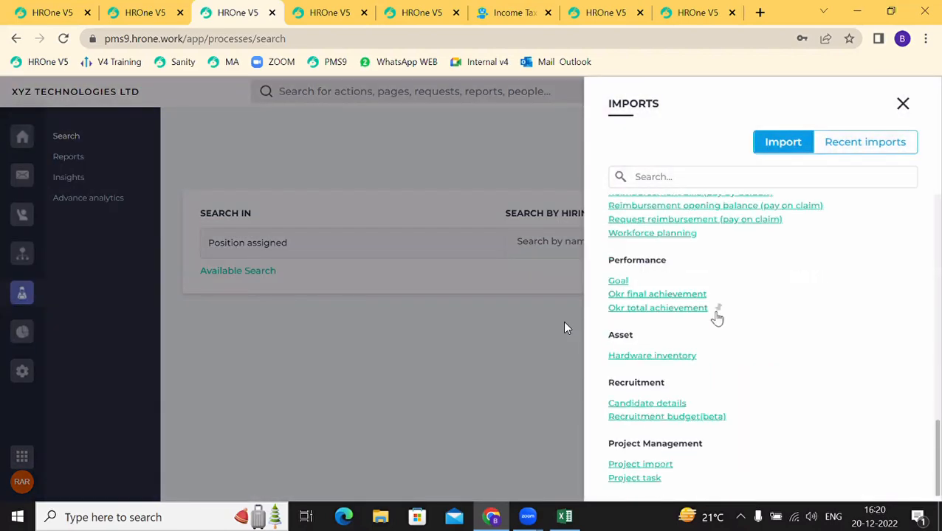
pyautogui.moveTo(693, 409); pyautogui.dragTo(614, 408)
pyautogui.click(701, 397)
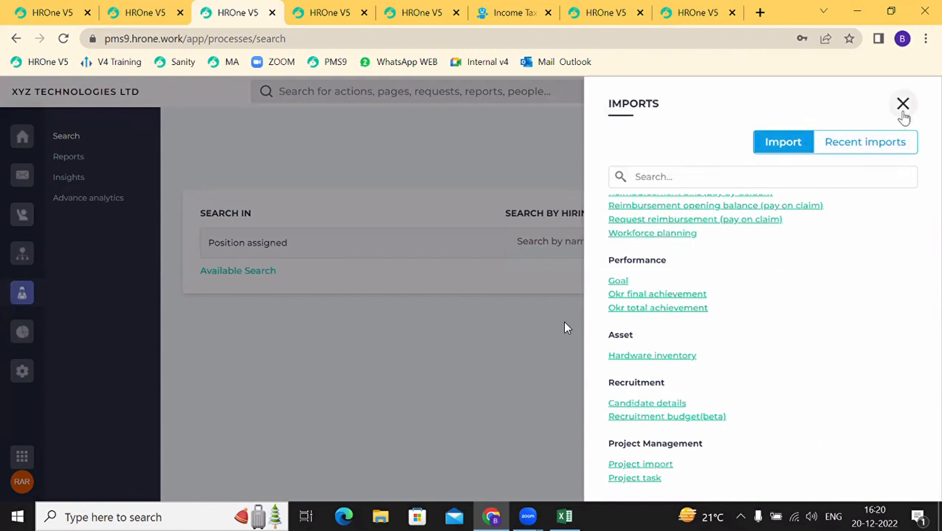
pyautogui.click(902, 107)
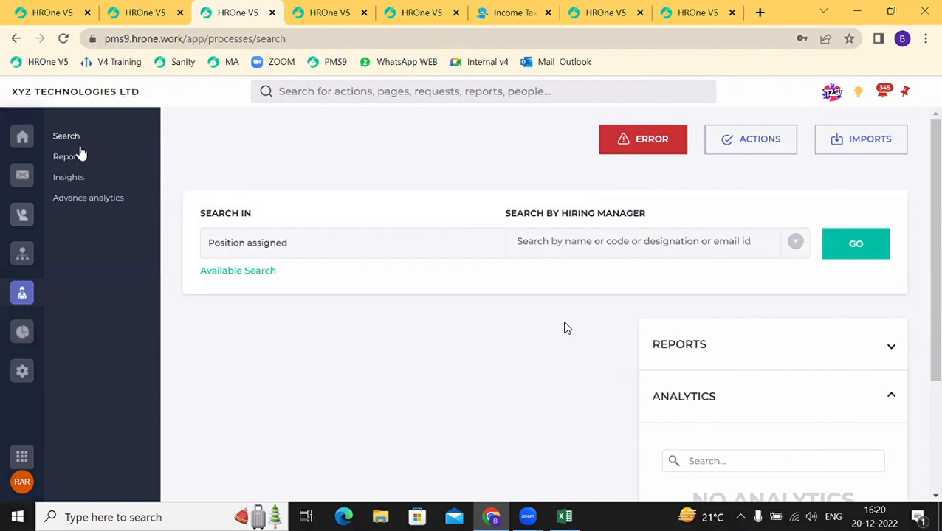
pyautogui.click(77, 158)
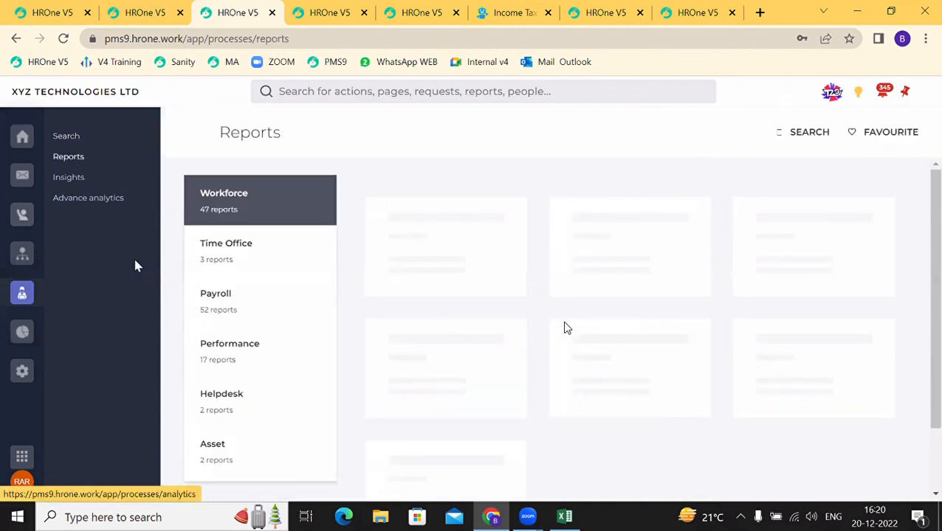
# Step: Open the Referral report card from the Recruitment reports category
pyautogui.scroll(-2, 246, 343)
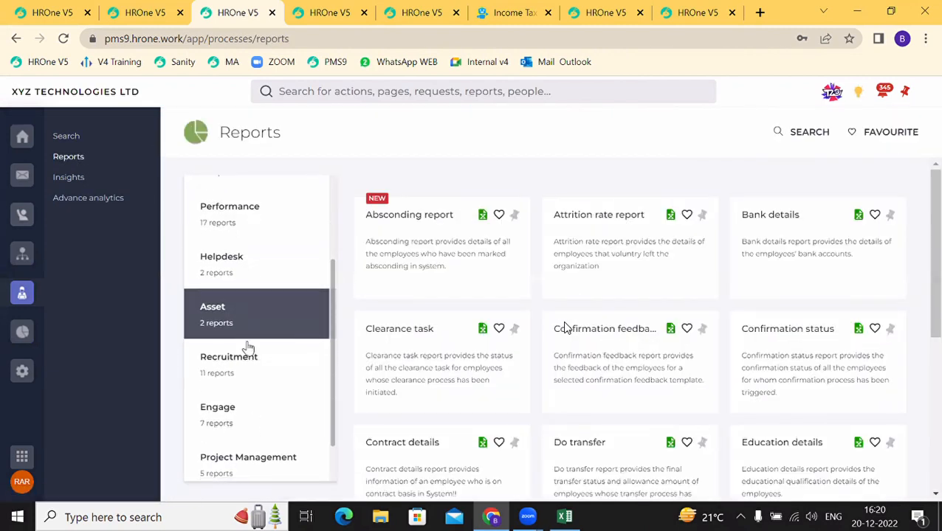
pyautogui.click(245, 361)
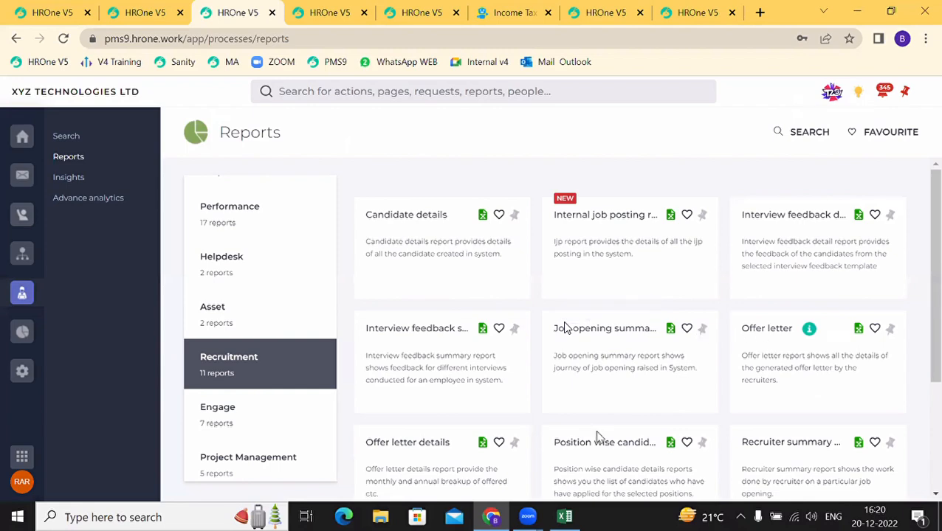
pyautogui.scroll(-1, 564, 328)
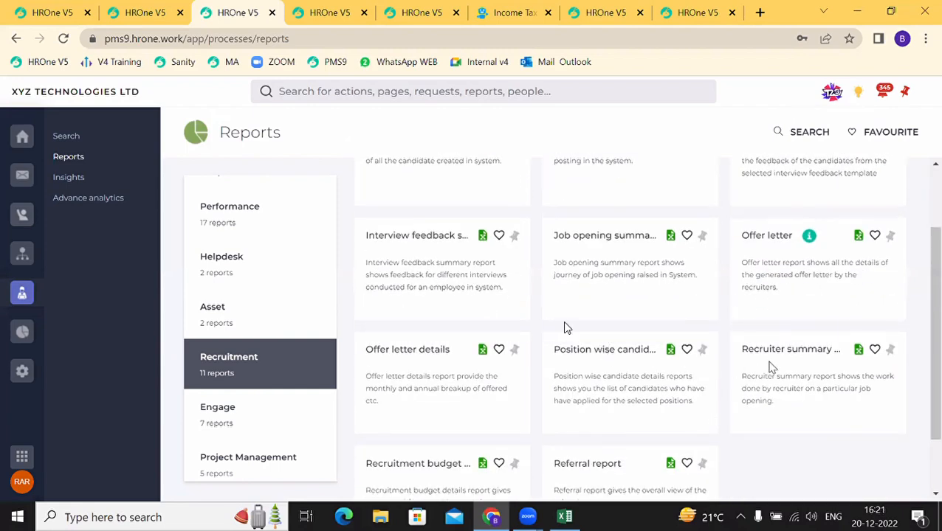
pyautogui.scroll(-1, 770, 347)
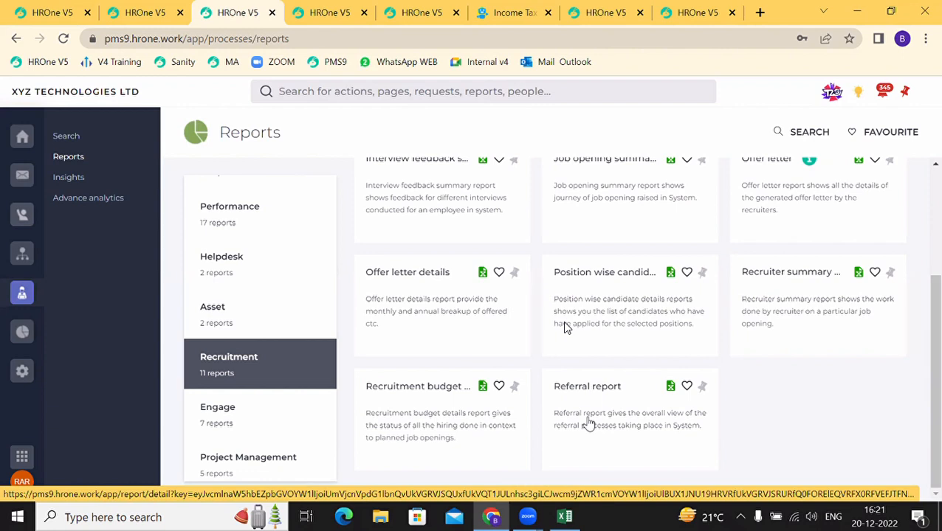
pyautogui.click(587, 422)
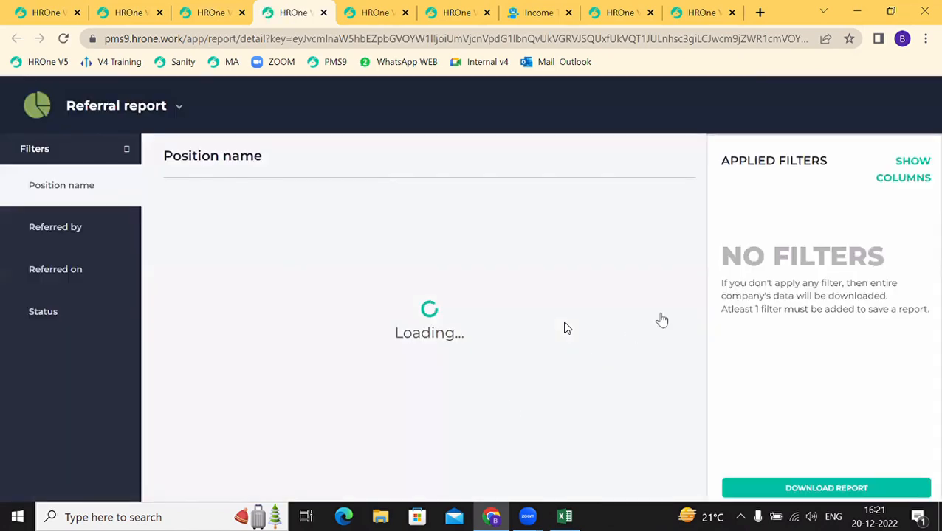
# Step: Review the report columns and filter the Referral report to all position names
pyautogui.click(897, 180)
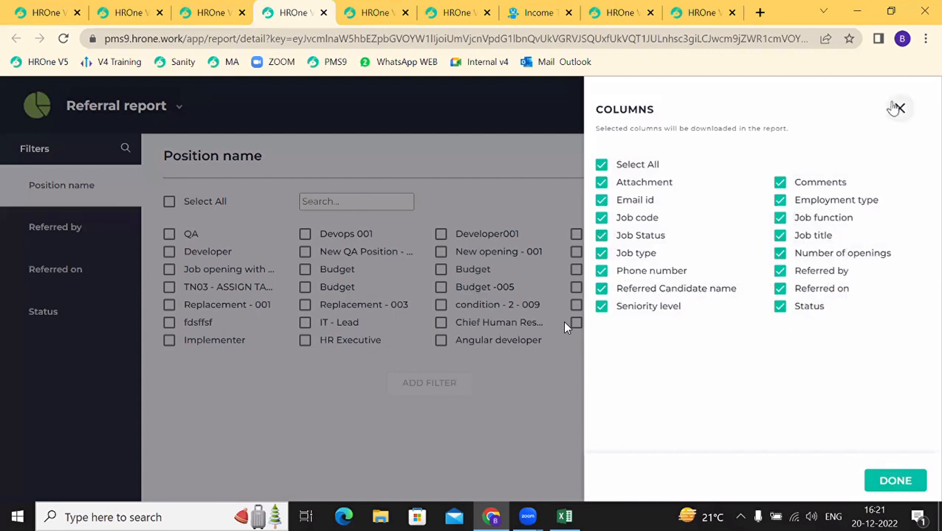
pyautogui.click(898, 109)
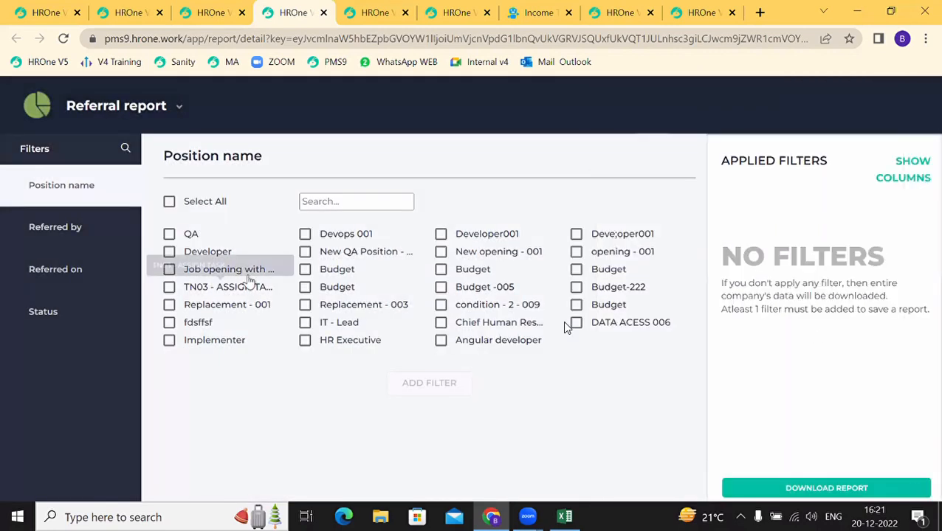
pyautogui.click(169, 202)
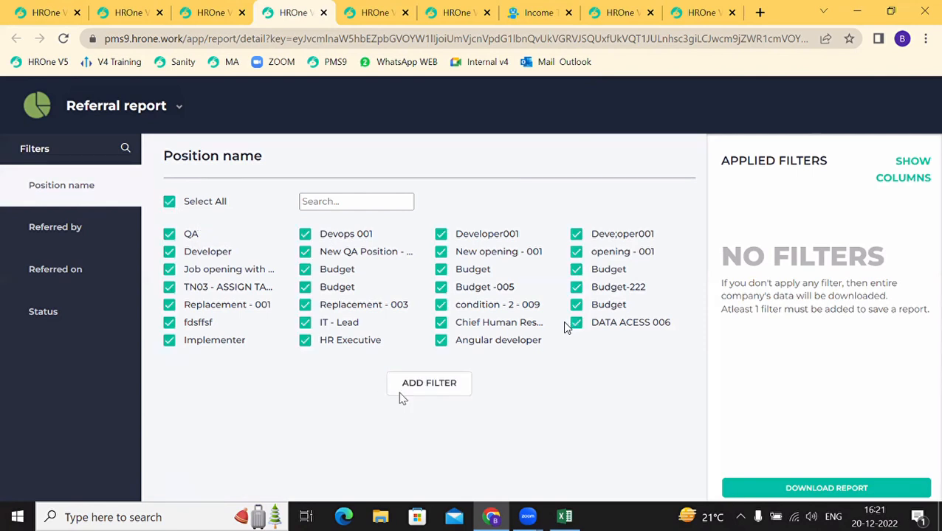
pyautogui.click(413, 383)
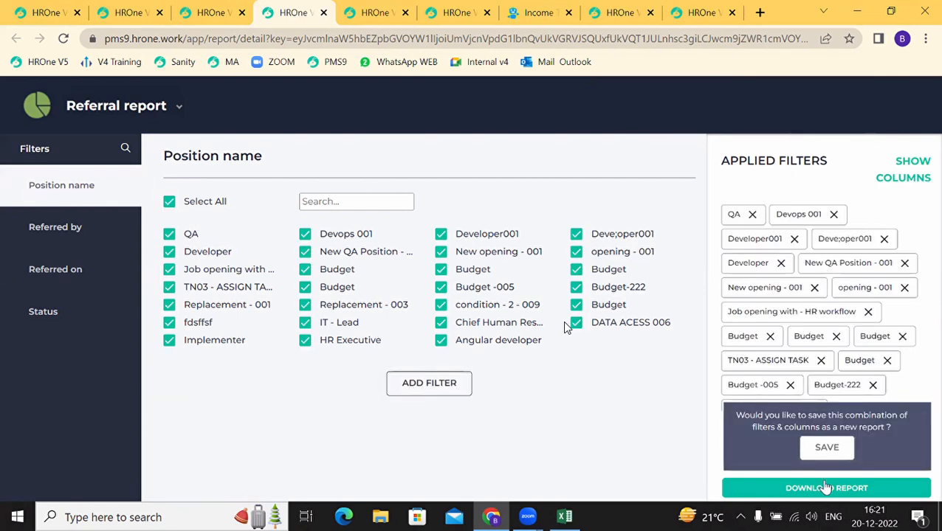
# Step: Download the filtered referral report and open it in Excel
pyautogui.click(826, 488)
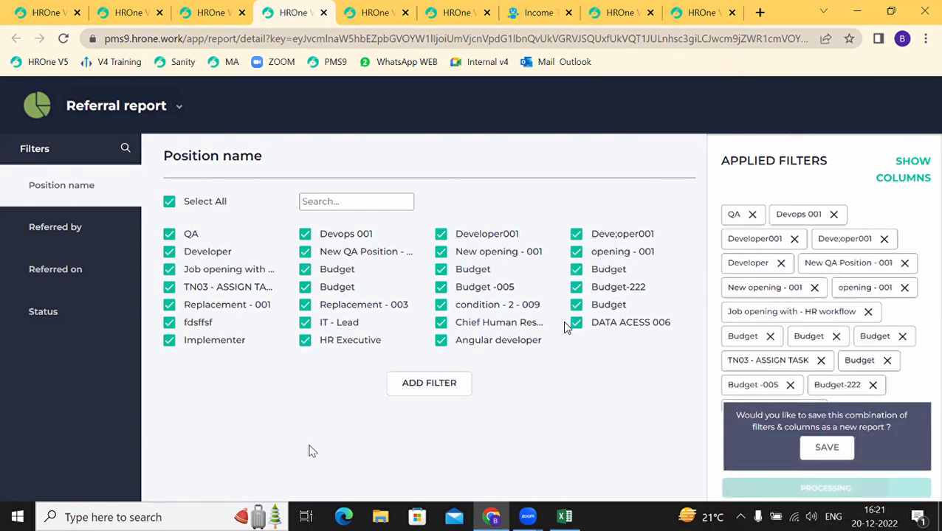
pyautogui.click(50, 471)
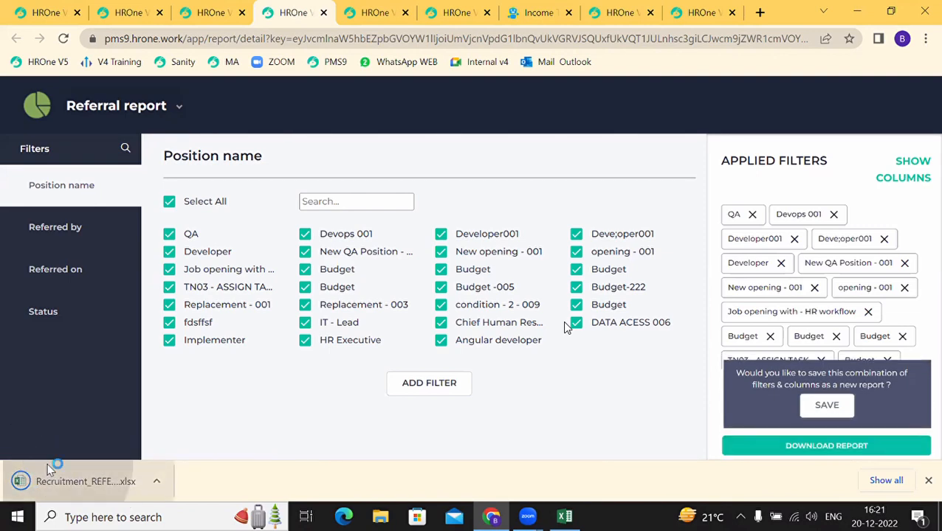
pyautogui.click(369, 364)
pyautogui.click(311, 296)
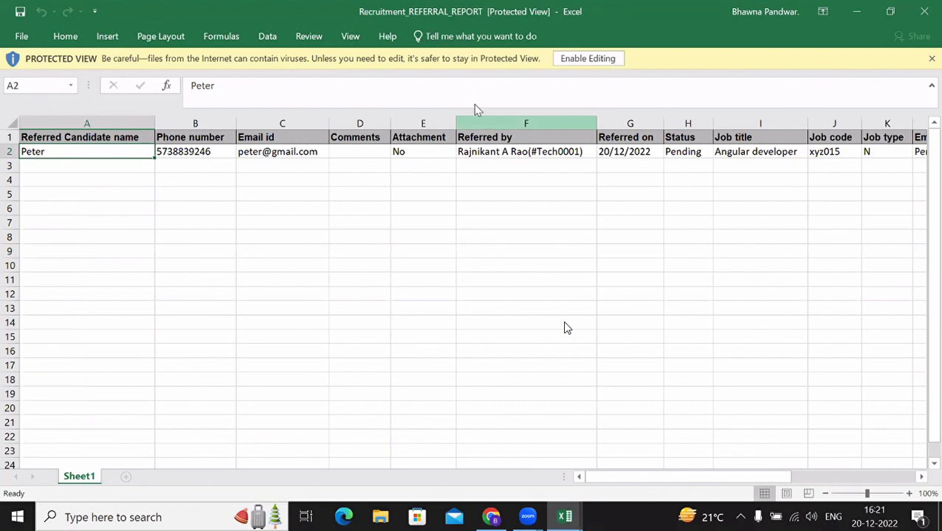
# Step: Enable editing and browse the referral row and column headers up to Job Status
pyautogui.click(594, 59)
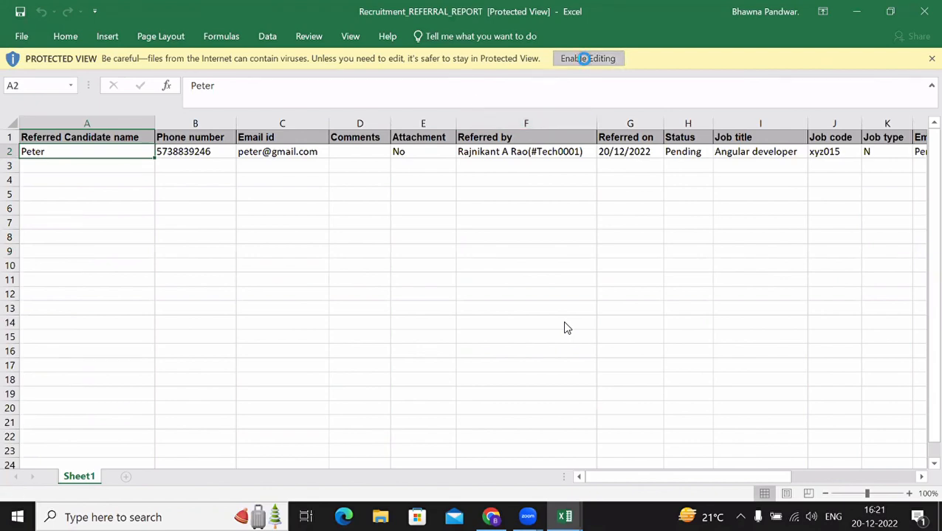
pyautogui.click(282, 196)
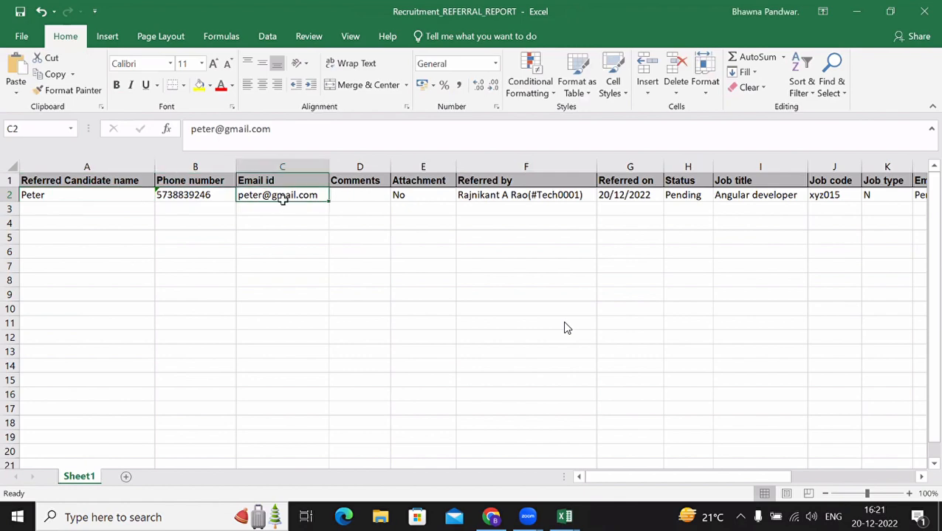
pyautogui.press('Right')
pyautogui.press('Right')
pyautogui.press('Right')
pyautogui.press('Right')
pyautogui.press('Right')
pyautogui.press('Up')
pyautogui.press('Right')
pyautogui.press('Right')
pyautogui.press('Right')
pyautogui.press('Right')
pyautogui.press('Right')
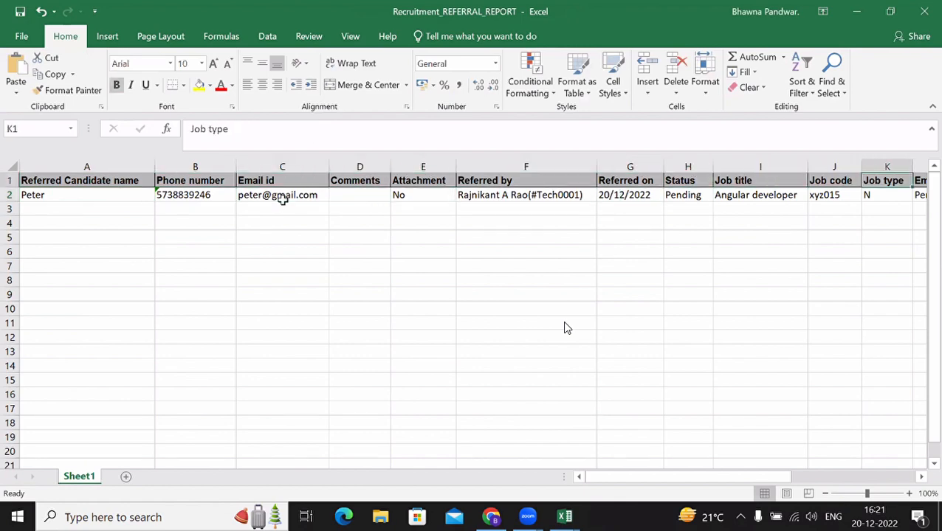
pyautogui.press('Right')
pyautogui.press('Right')
pyautogui.press('Right')
pyautogui.press('Right')
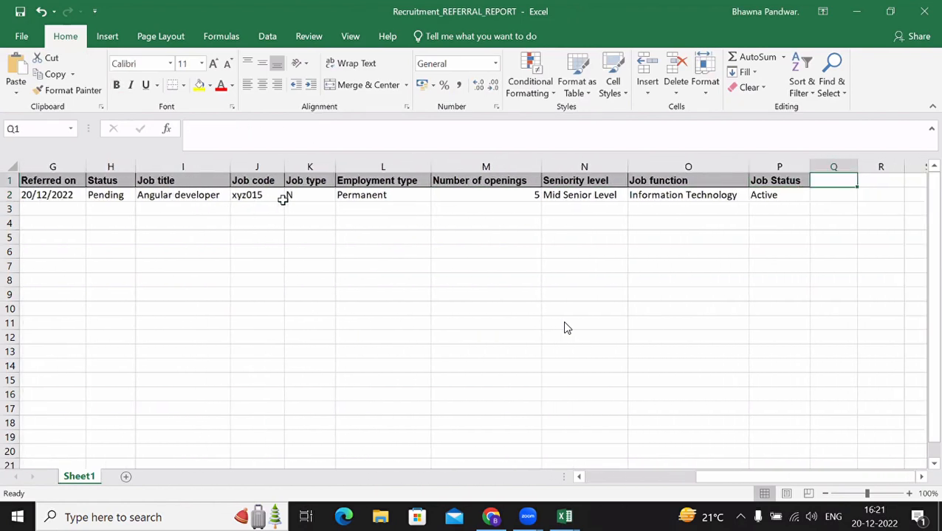
pyautogui.press('Left')
pyautogui.press('Left')
pyautogui.press('Left')
pyautogui.press('Left')
pyautogui.press('Left')
pyautogui.press('Left')
pyautogui.press('Left')
pyautogui.press('Left')
pyautogui.press('Left')
pyautogui.press('Left')
pyautogui.press('Right')
pyautogui.press('Right')
pyautogui.press('Right')
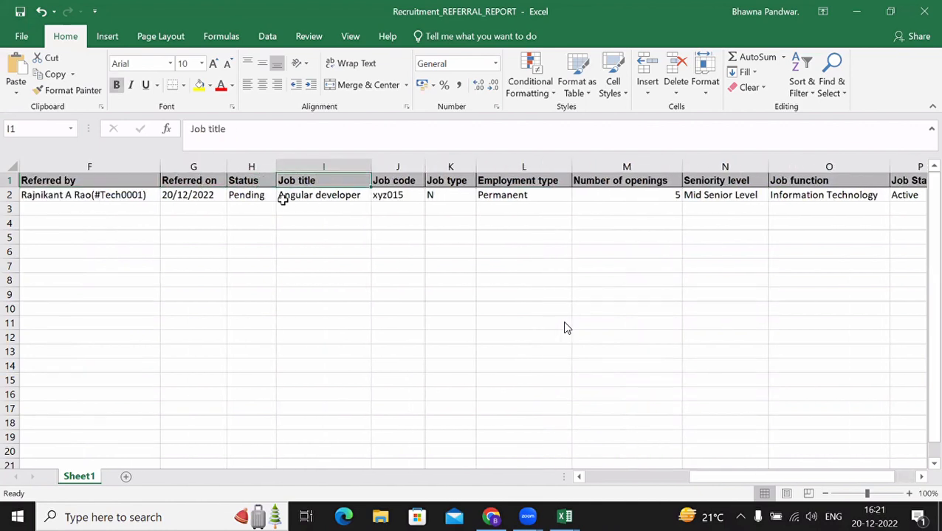
pyautogui.press('Down')
pyautogui.press('Down')
pyautogui.press('Down')
pyautogui.press('Left')
pyautogui.press('Left')
pyautogui.press('Left')
pyautogui.press('Left')
pyautogui.press('Left')
pyautogui.press('Left')
pyautogui.press('Left')
pyautogui.press('Left')
pyautogui.press('Left')
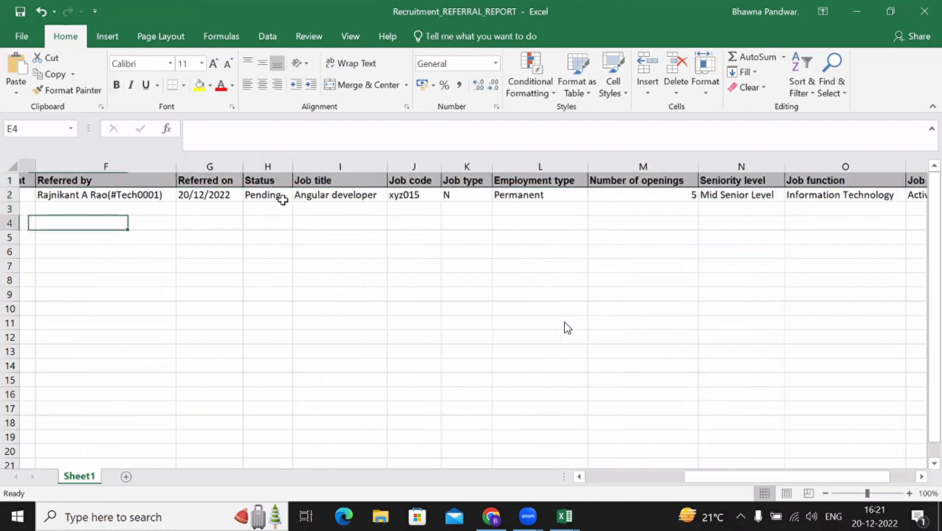
# Step: Close the referral report and Recruitment budget (7) workbooks without saving
pyautogui.click(921, 14)
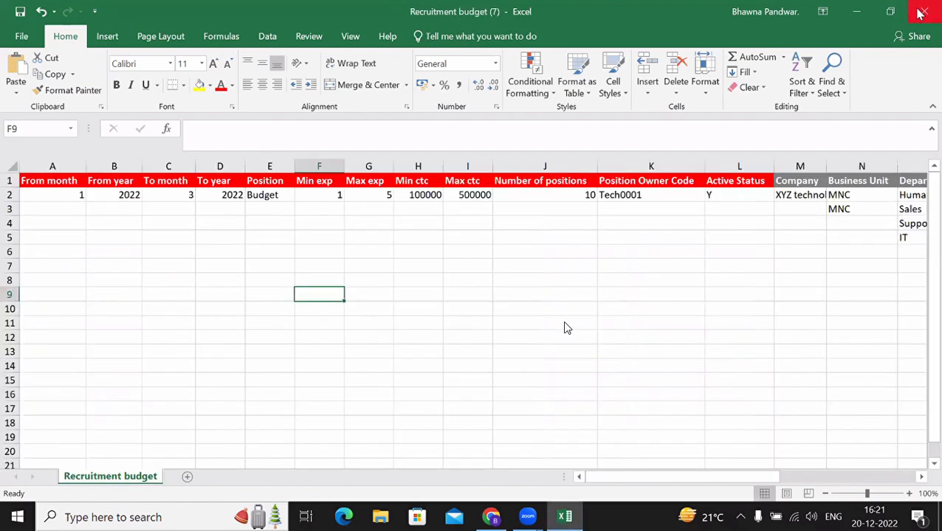
pyautogui.click(921, 22)
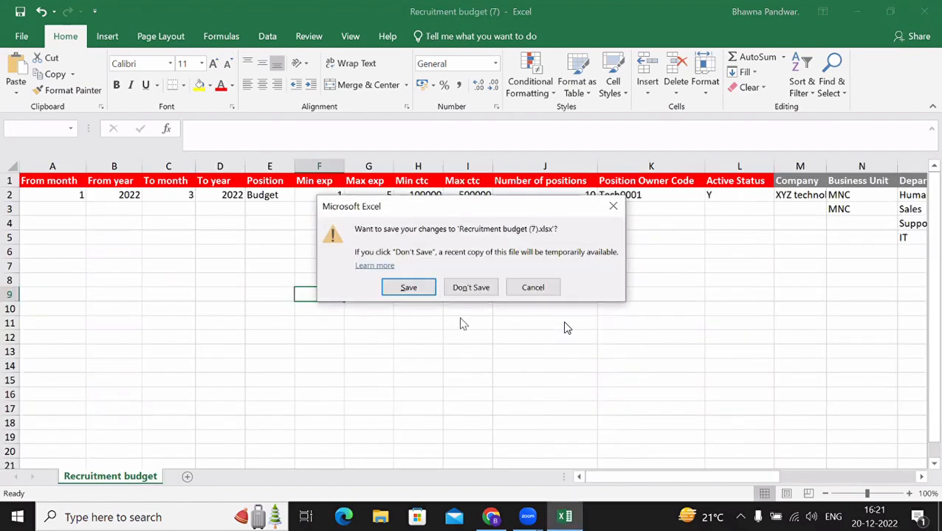
pyautogui.click(463, 288)
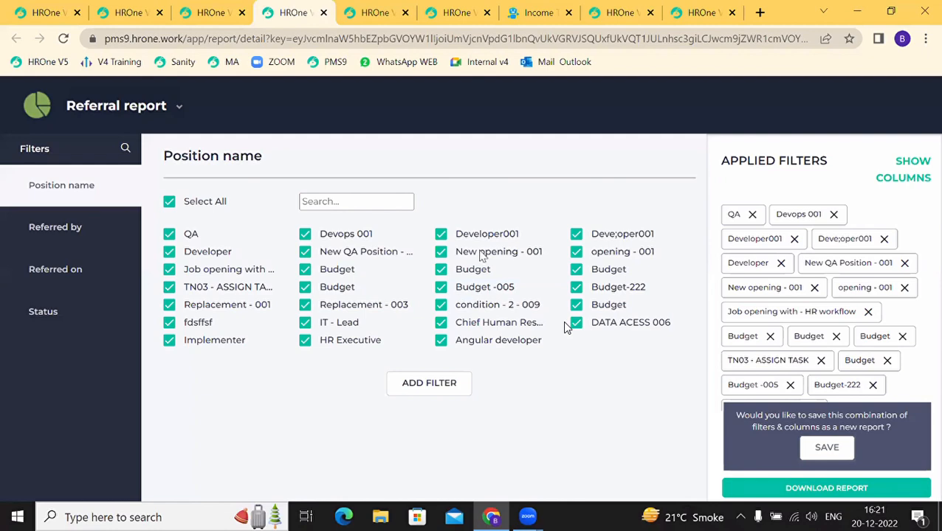
# Step: Close the Referral and Job opening summary tabs, return to Reports, and open Analytics
pyautogui.click(324, 13)
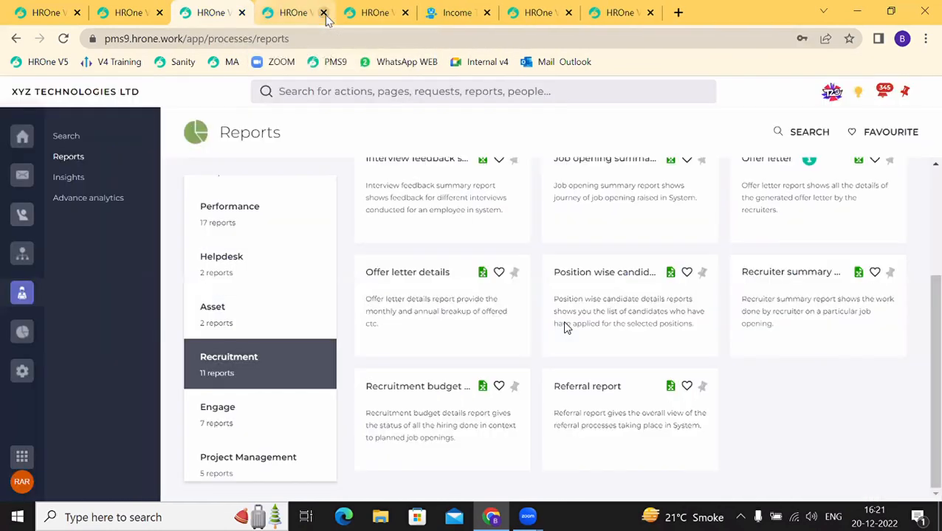
pyautogui.click(307, 15)
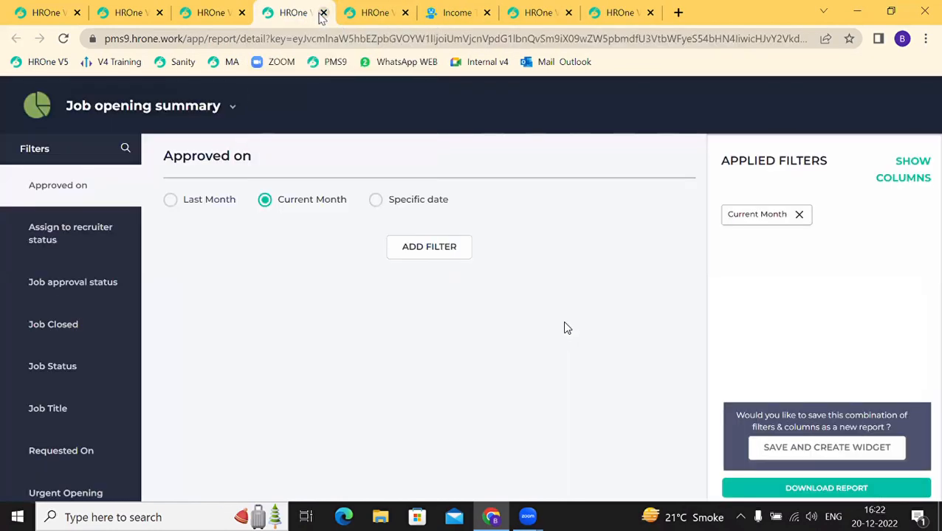
pyautogui.click(320, 14)
pyautogui.click(209, 23)
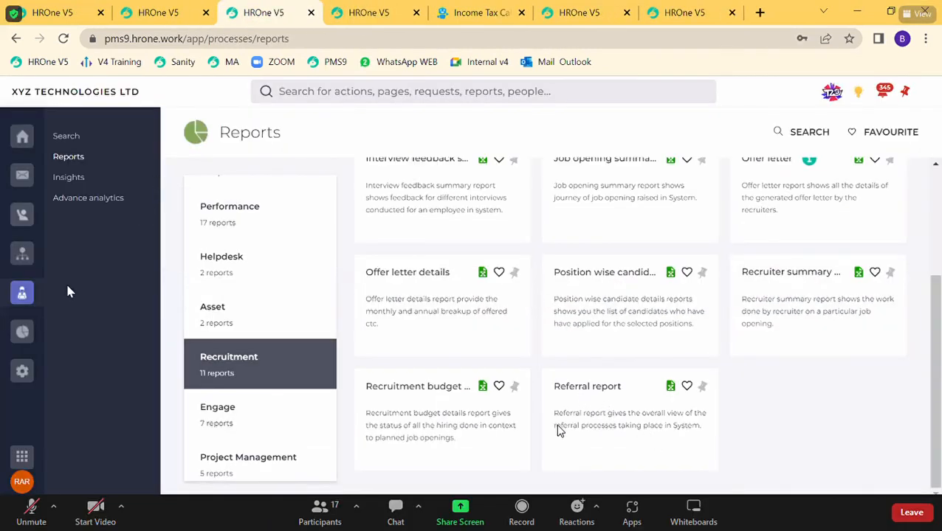
pyautogui.click(21, 342)
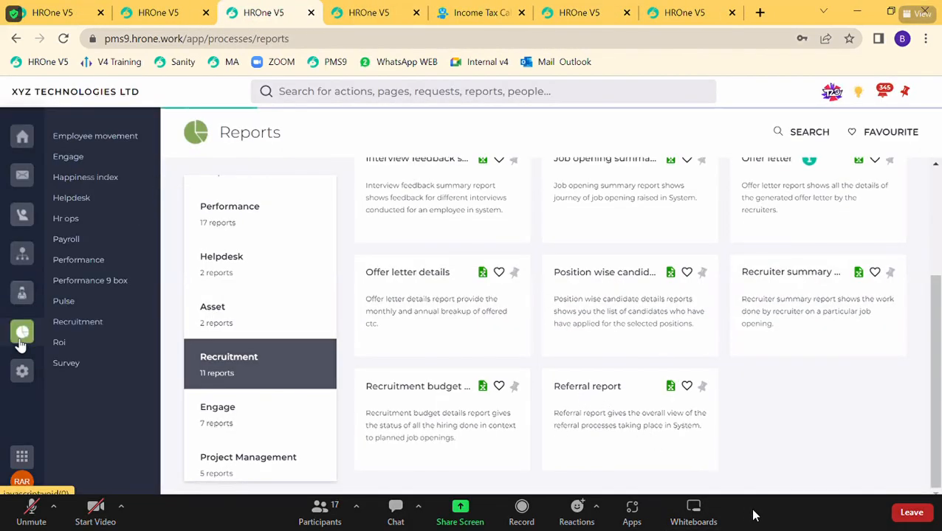
# Step: Open the Recruitment analytics dashboard and show the Positions closed chart
pyautogui.click(80, 323)
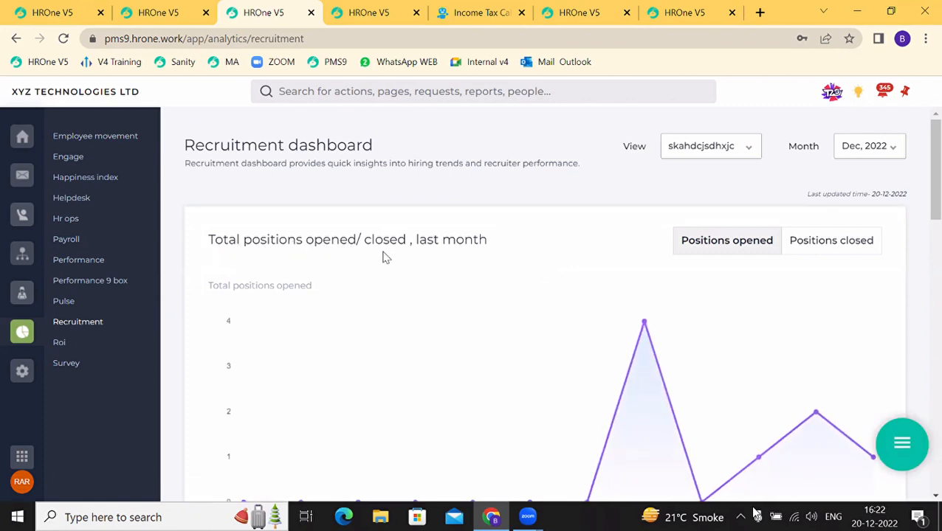
pyautogui.scroll(-1, 384, 256)
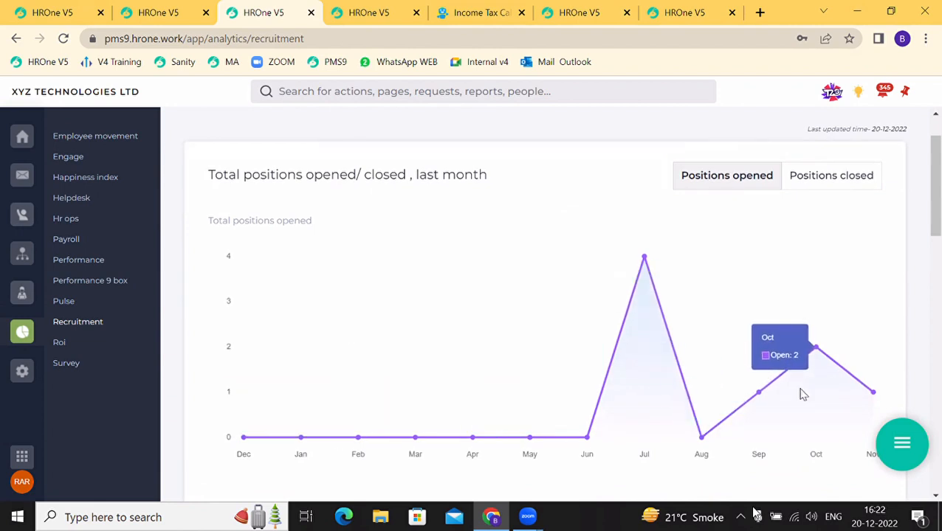
pyautogui.click(814, 187)
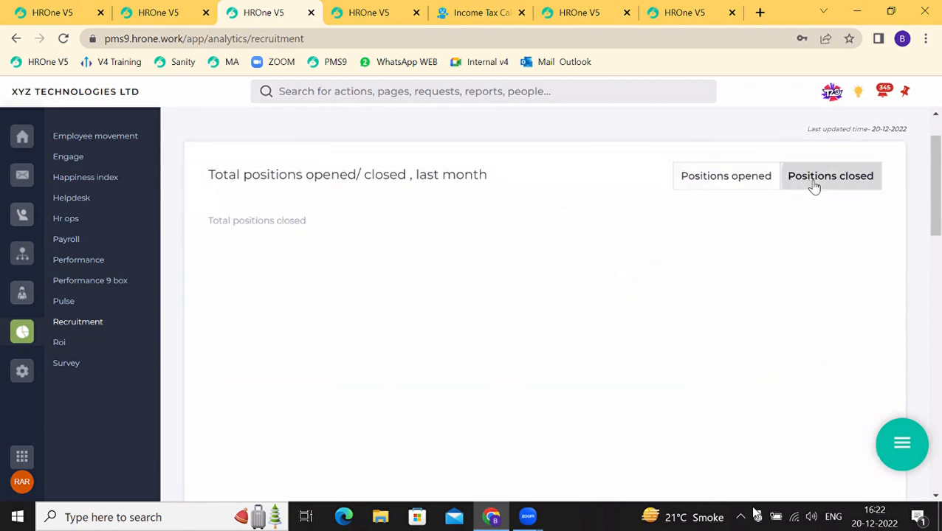
# Step: Keep the Time to hire period at 1 year
pyautogui.scroll(-2, 629, 399)
pyautogui.scroll(-3, 629, 400)
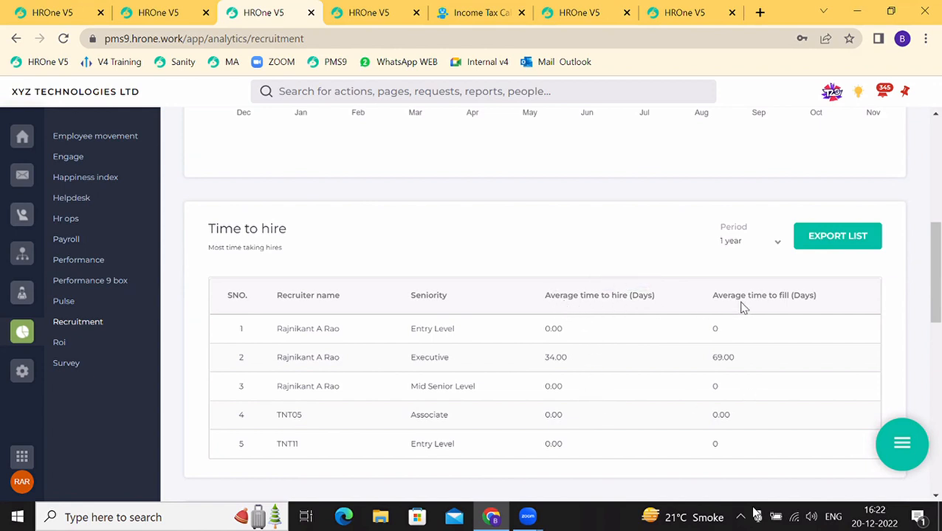
pyautogui.scroll(-1, 659, 419)
pyautogui.scroll(2, 659, 419)
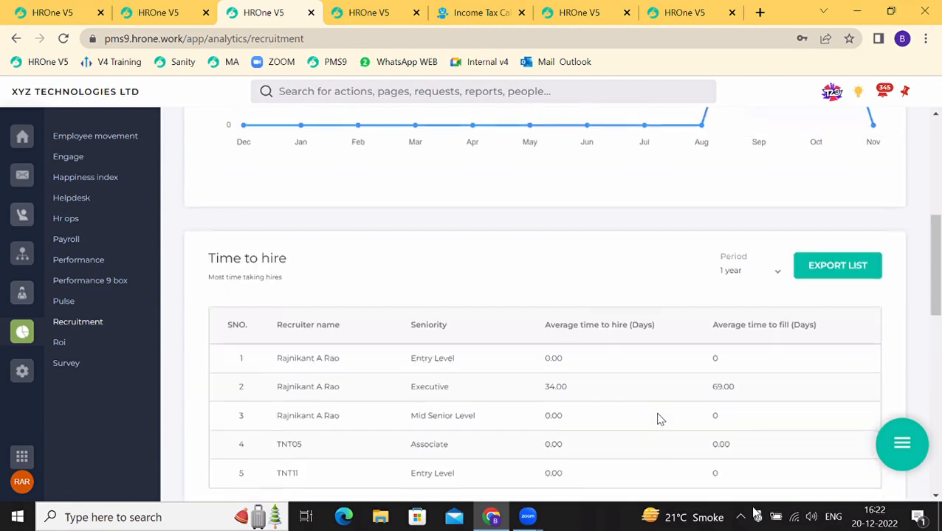
pyautogui.click(750, 273)
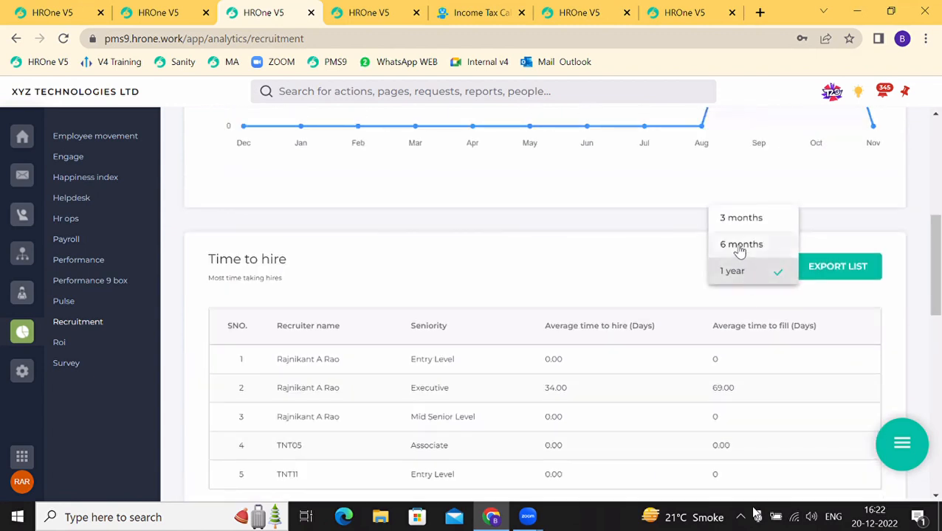
pyautogui.click(625, 266)
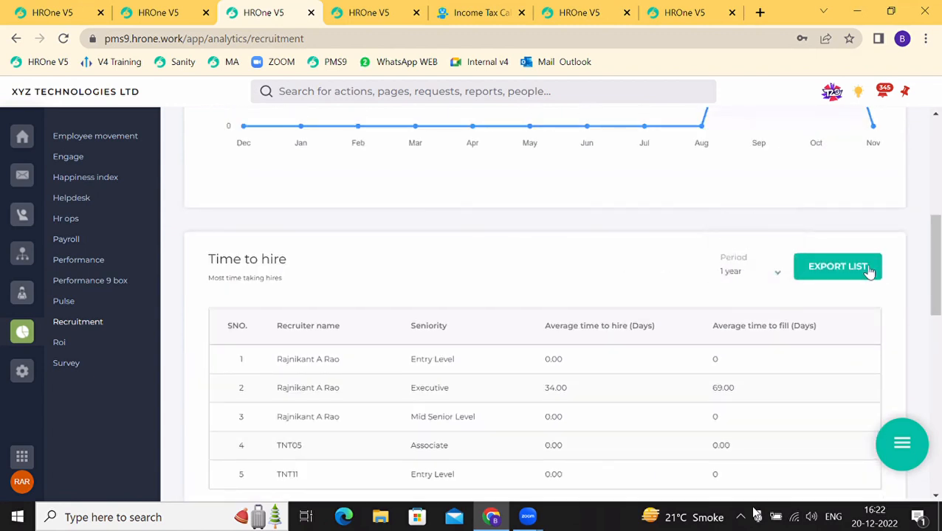
pyautogui.scroll(-4, 690, 276)
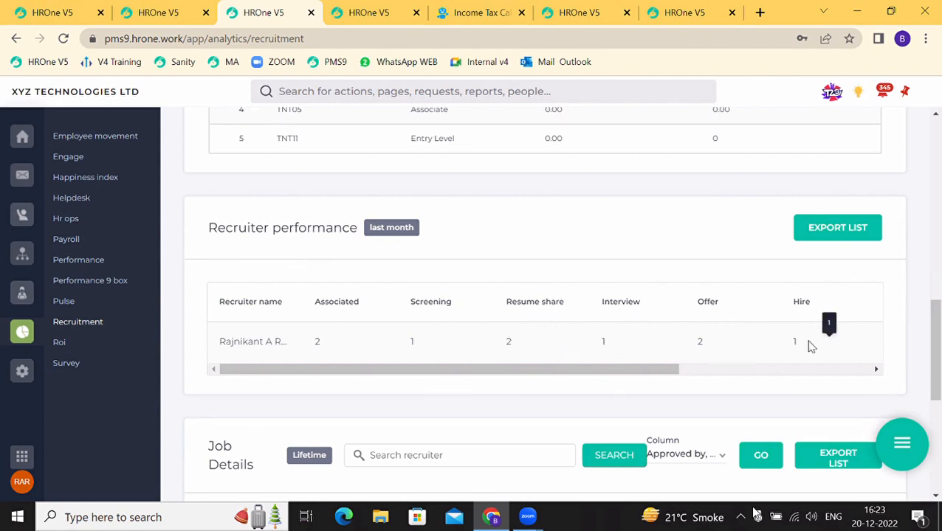
pyautogui.moveTo(617, 372); pyautogui.dragTo(793, 384)
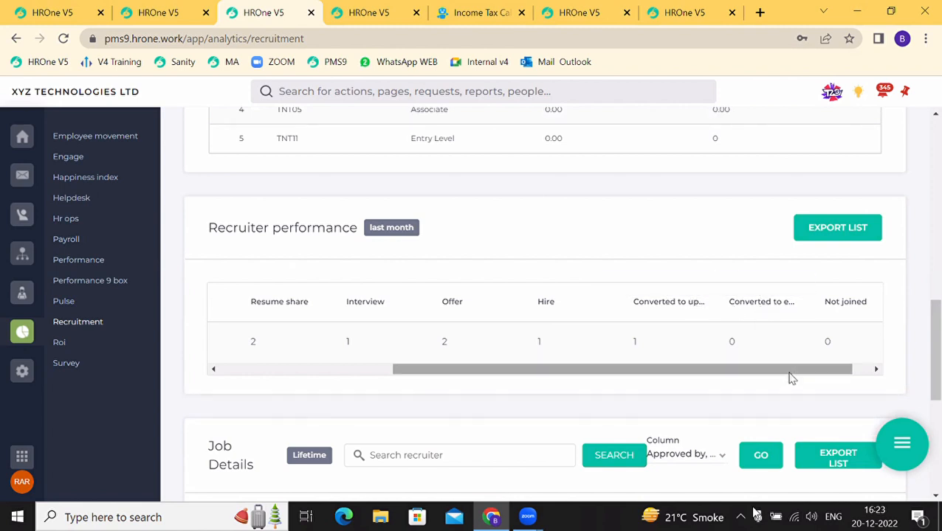
pyautogui.moveTo(790, 378); pyautogui.dragTo(454, 402)
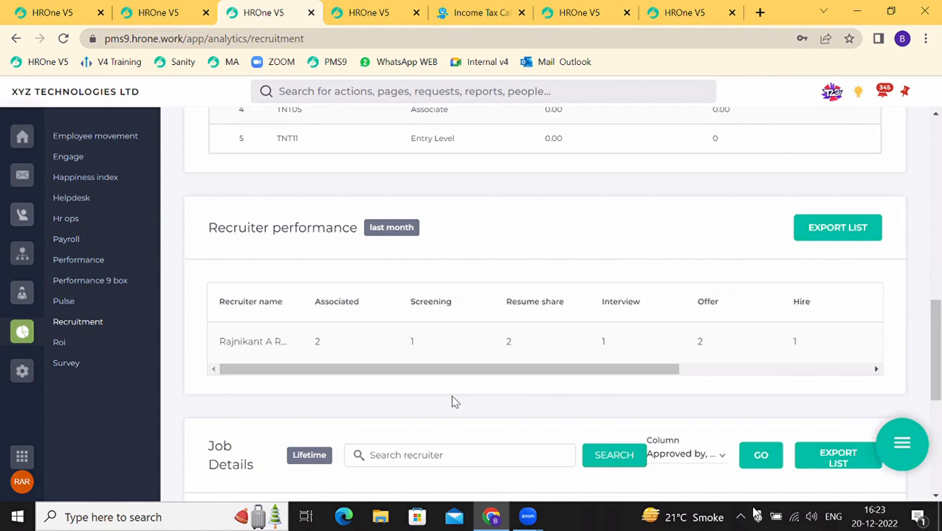
pyautogui.scroll(-4, 356, 336)
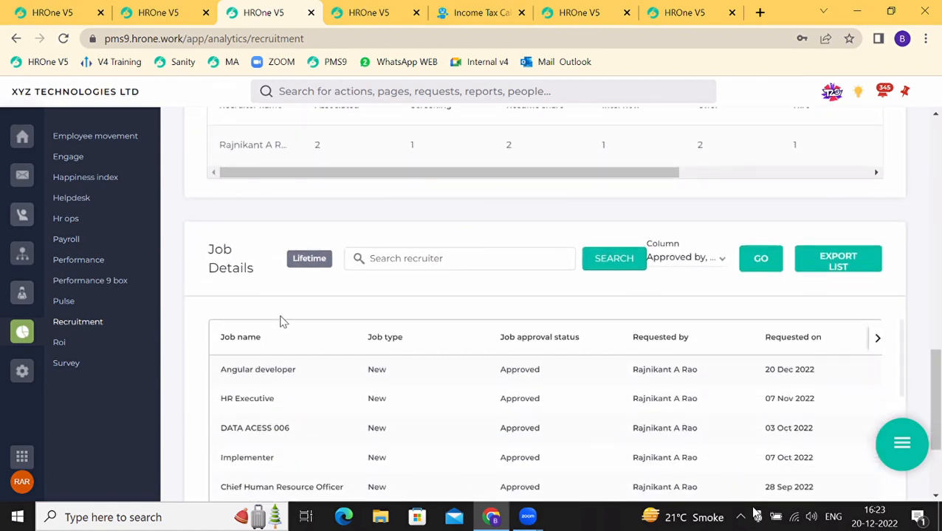
# Step: Page through the Job Details table columns to the right and back
pyautogui.scroll(-2, 270, 290)
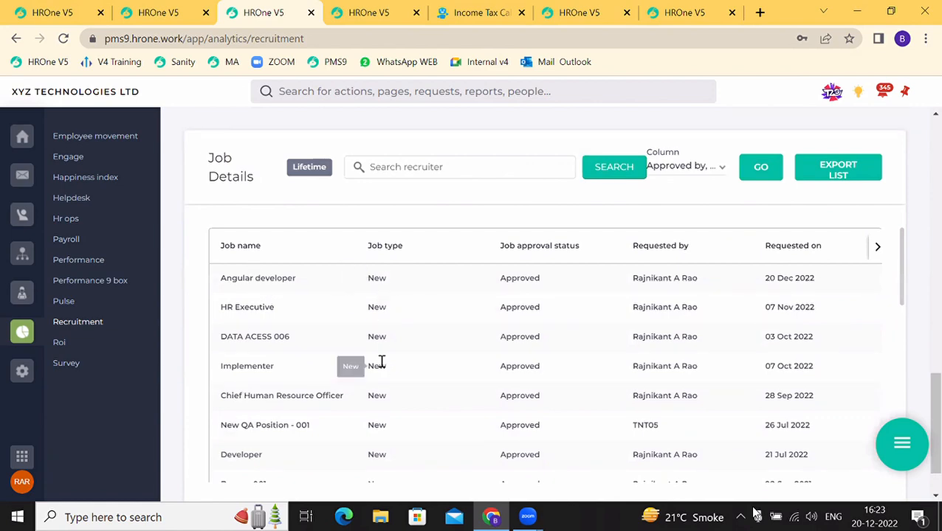
pyautogui.scroll(-3, 380, 353)
pyautogui.scroll(-3, 380, 353)
pyautogui.scroll(5, 380, 357)
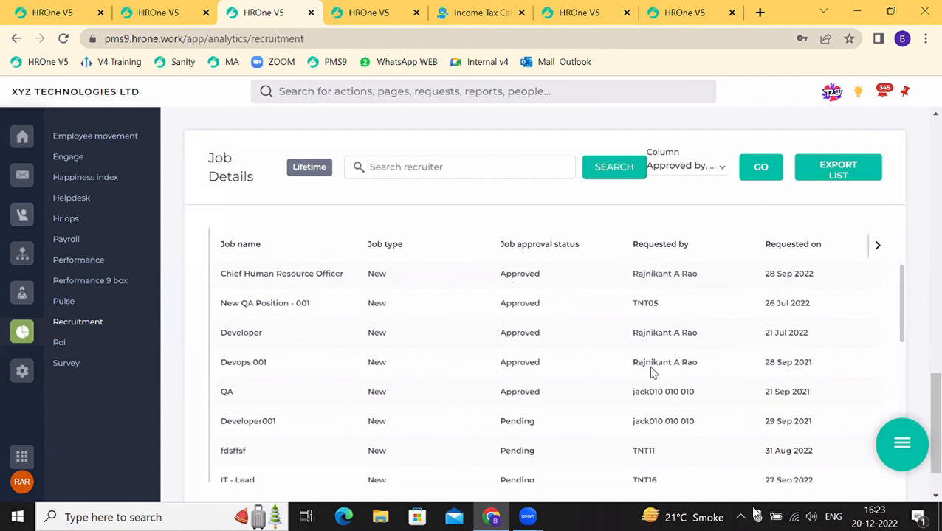
pyautogui.click(876, 246)
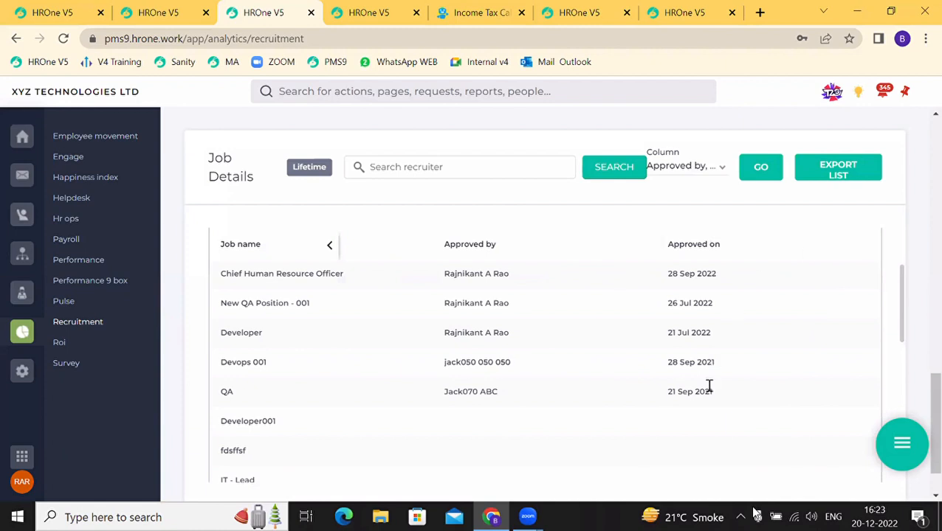
pyautogui.click(328, 250)
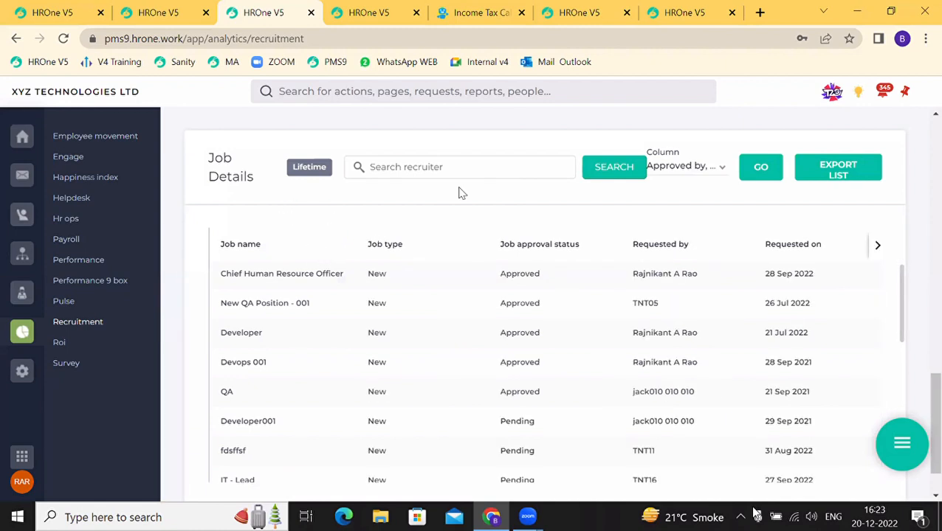
# Step: Add the Actual closing days(except hold days) column to Job Details and view it
pyautogui.click(687, 166)
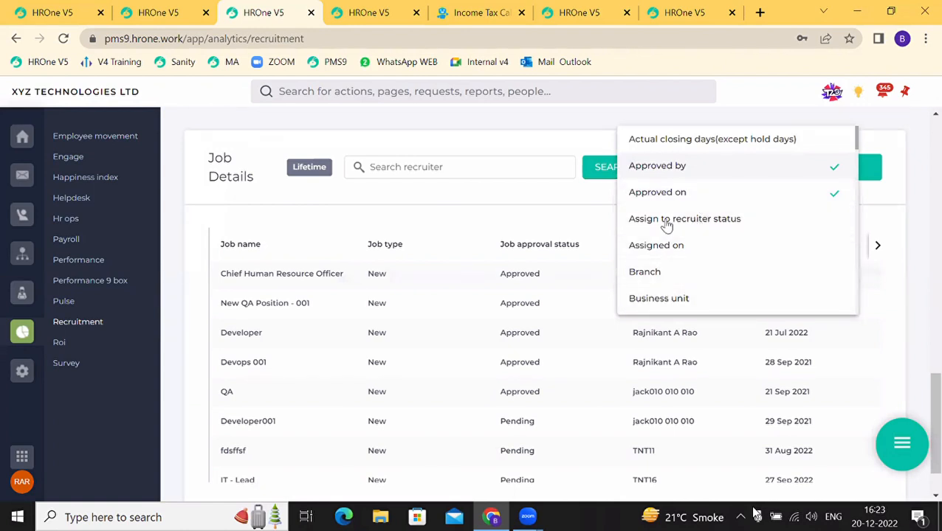
pyautogui.click(664, 140)
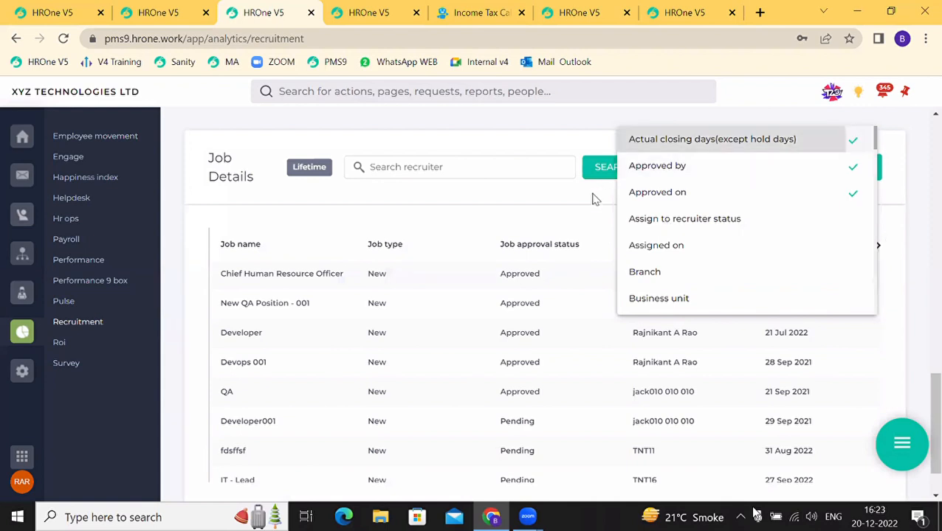
pyautogui.click(586, 206)
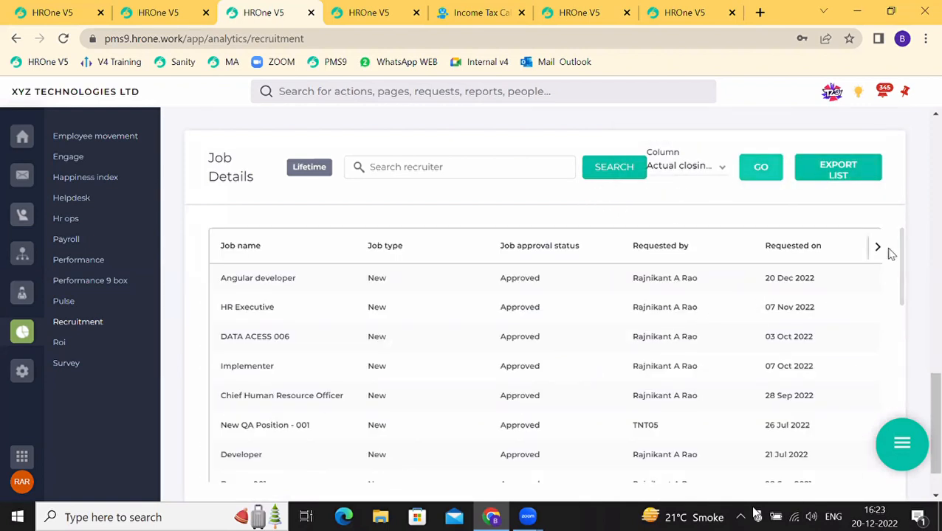
pyautogui.click(875, 250)
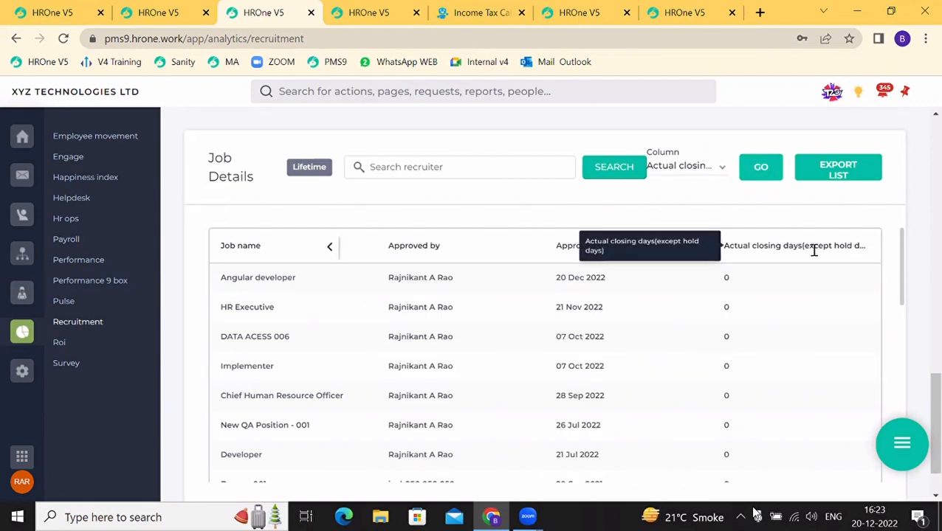
pyautogui.click(330, 248)
pyautogui.scroll(-3, 289, 322)
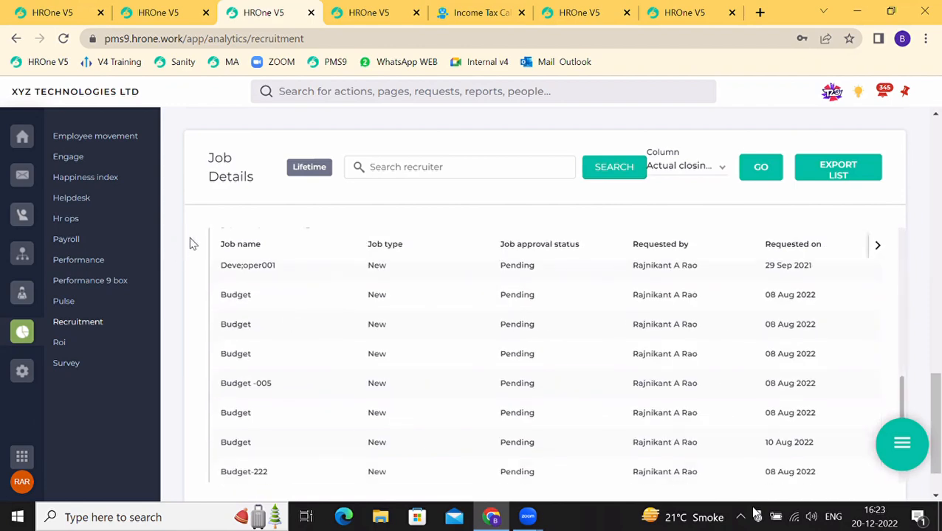
pyautogui.scroll(-1, 204, 236)
pyautogui.scroll(10, 205, 237)
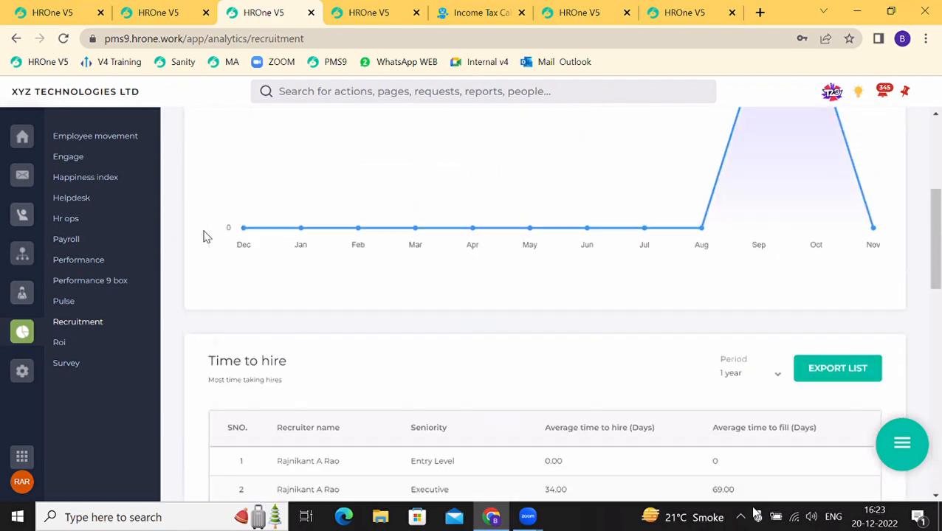
pyautogui.scroll(5, 205, 236)
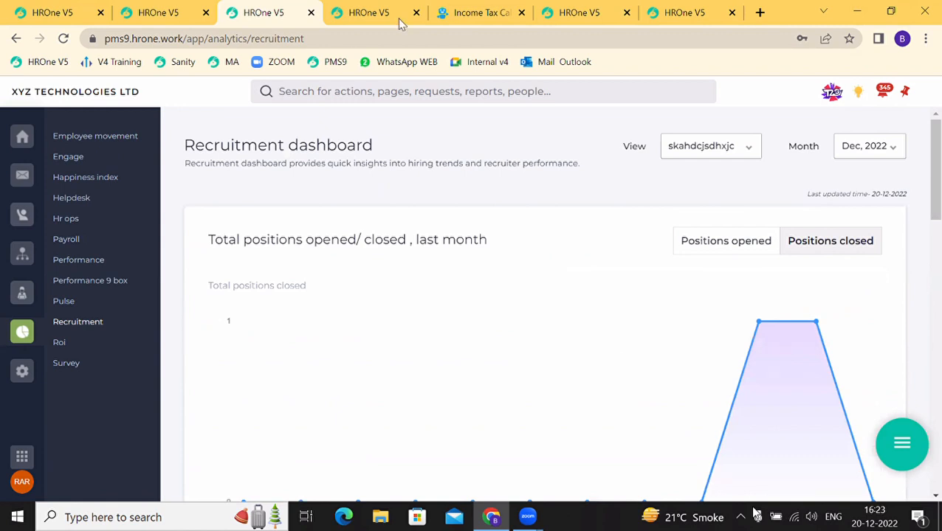